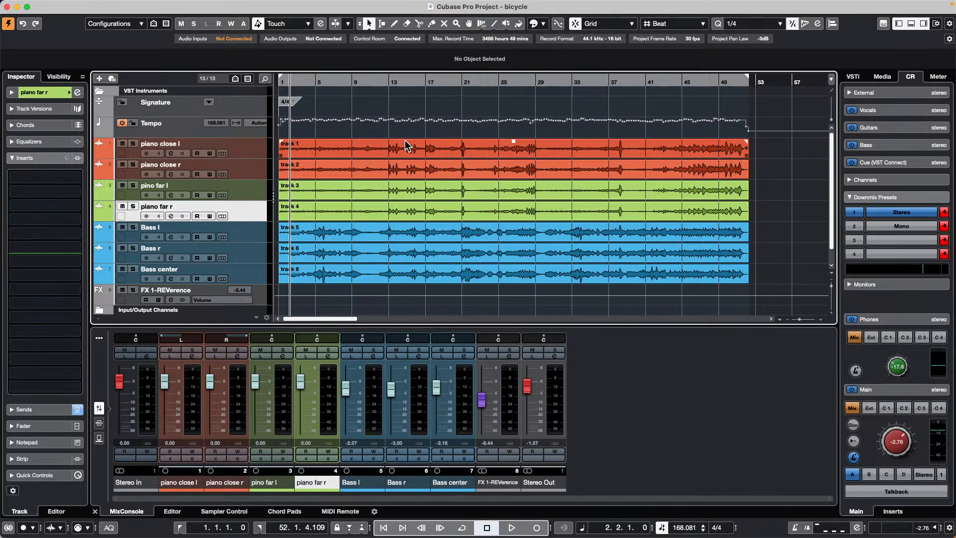
# - Start playback near bar 6 and raise the Main monitoring level to -0.39
pyautogui.click(325, 83)
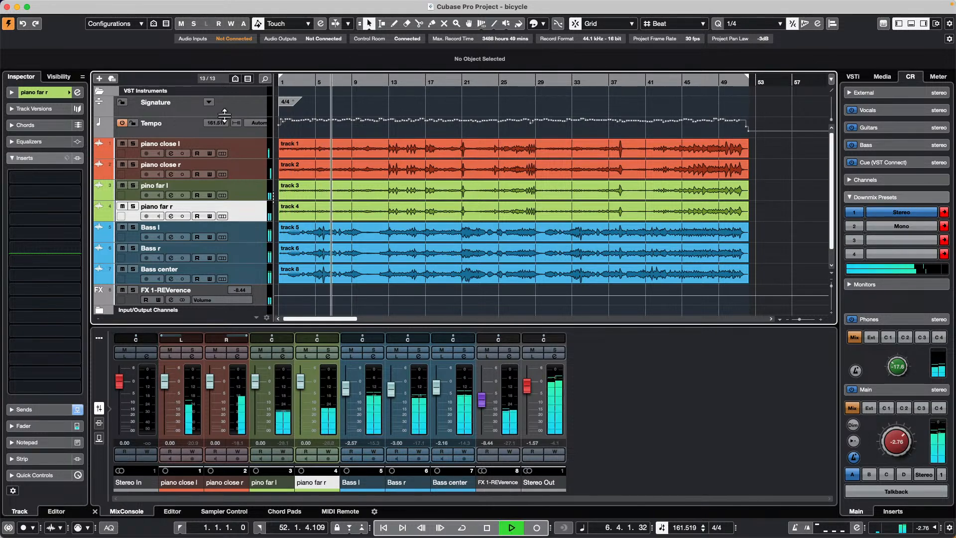
pyautogui.moveTo(904, 437); pyautogui.dragTo(903, 431)
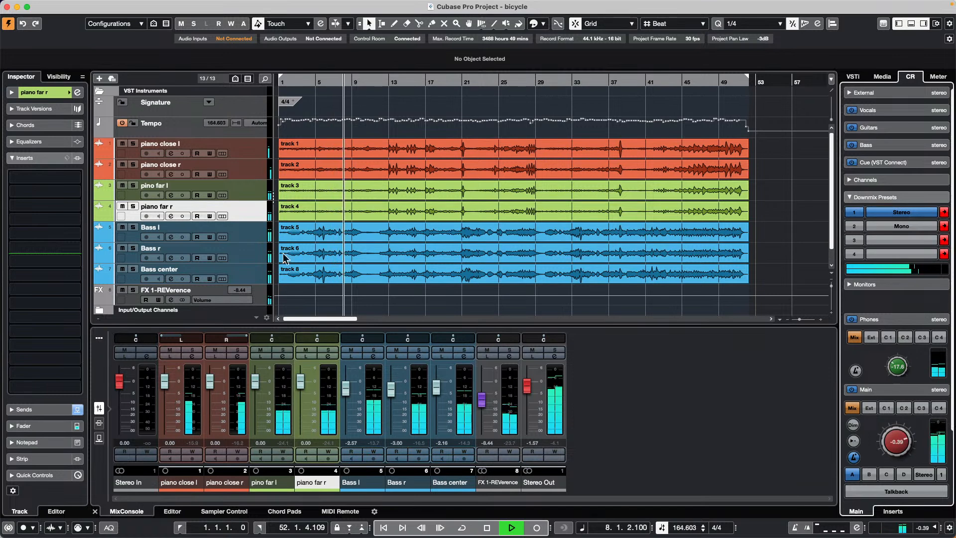
# - Add a transpose track below the Bass center track
pyautogui.rightClick(251, 278)
pyautogui.moveTo(254, 280)
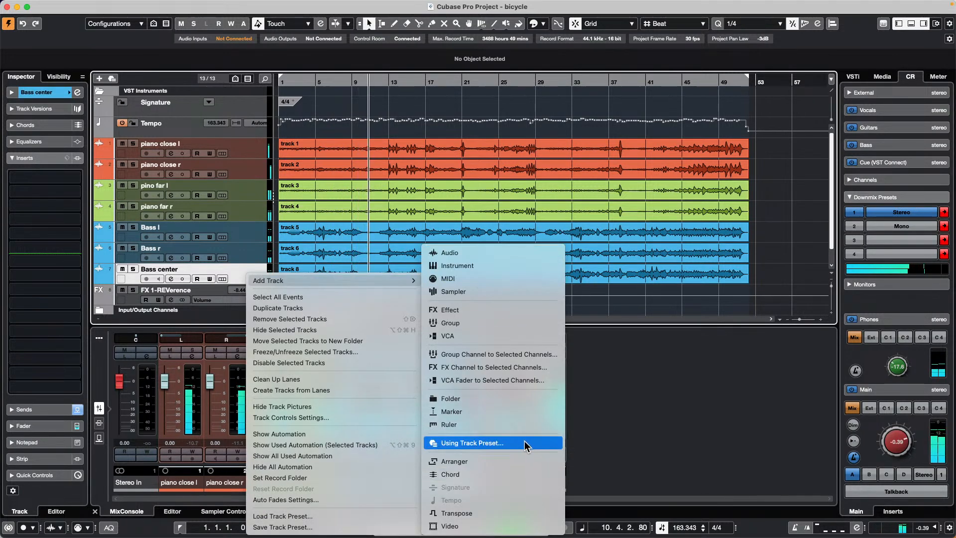
pyautogui.click(492, 513)
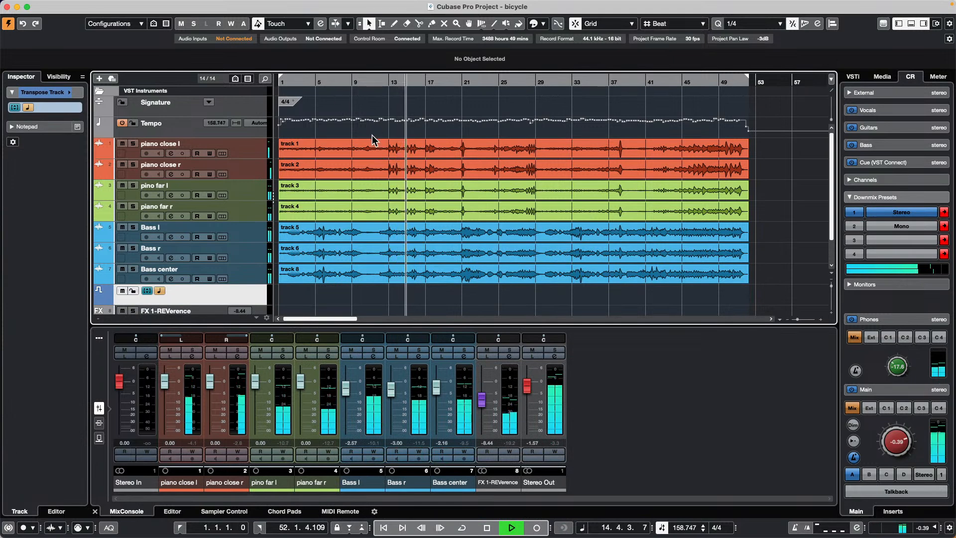
# - Resume playback from bar 5, draw a transpose event at bar 13 and set its value to 1
pyautogui.click(315, 84)
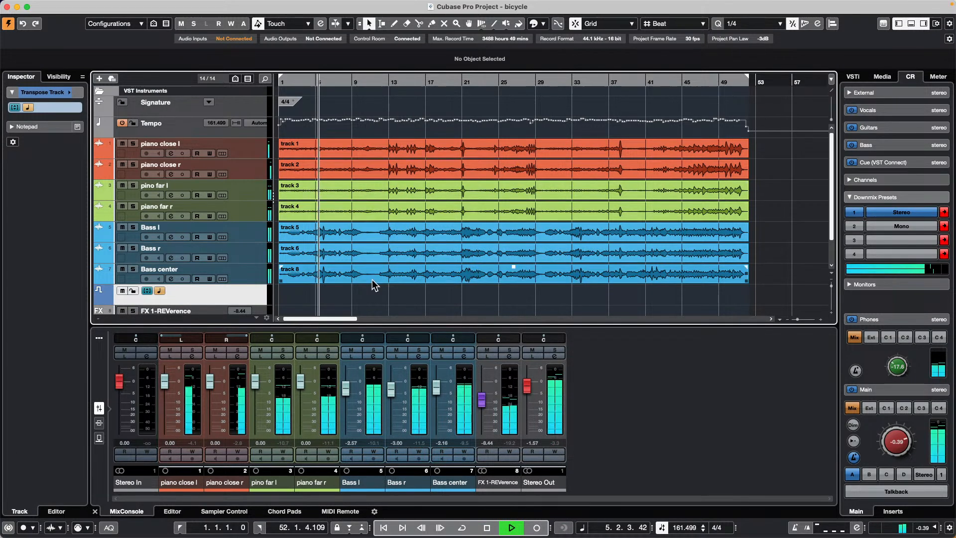
pyautogui.rightClick(384, 300)
pyautogui.click(409, 301)
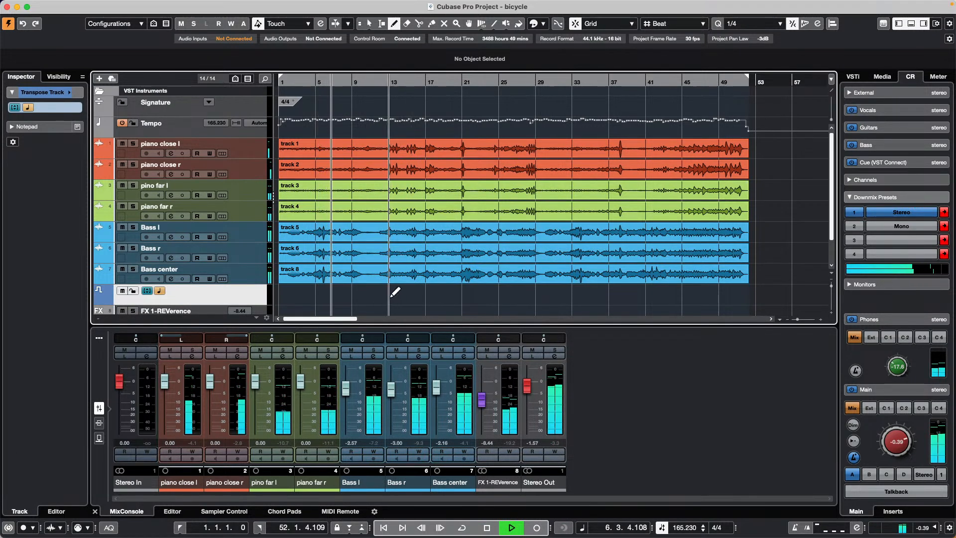
pyautogui.click(391, 294)
pyautogui.rightClick(404, 296)
pyautogui.click(404, 296)
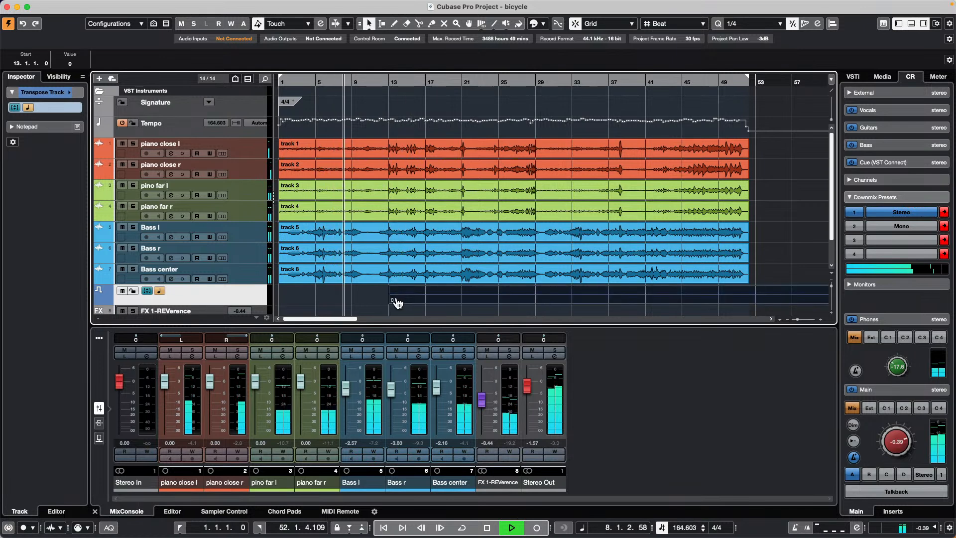
pyautogui.write('1')
pyautogui.press('Return')
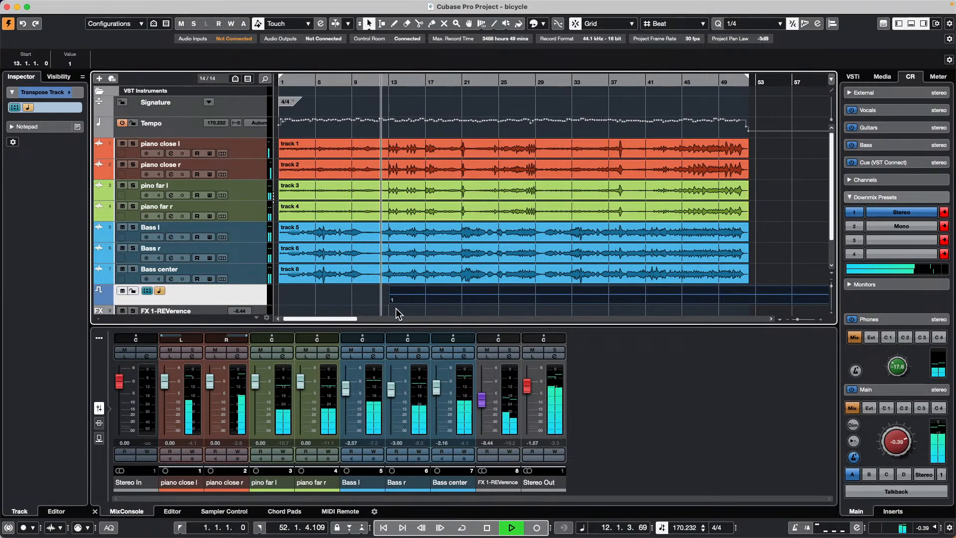
# - Draw a transpose event with value 0 at bar 17, beat 2 on the transpose track
pyautogui.rightClick(432, 303)
pyautogui.click(456, 305)
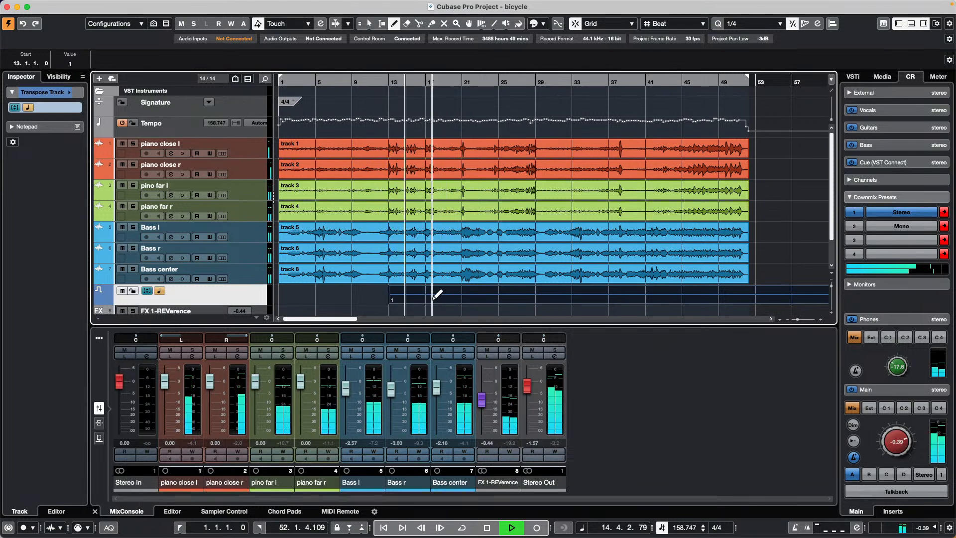
pyautogui.click(432, 295)
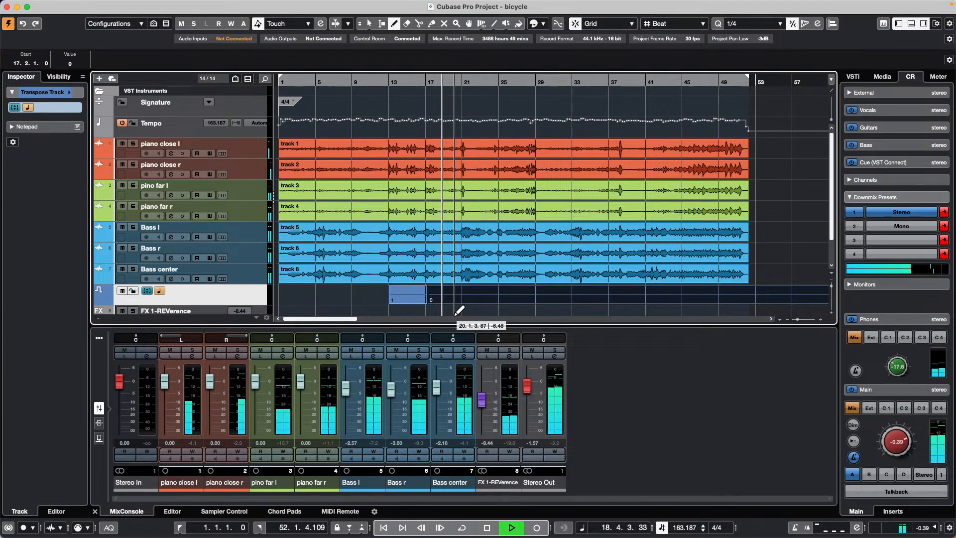
# - Draw a transpose event at bar 21 and set its value to -1
pyautogui.click(468, 297)
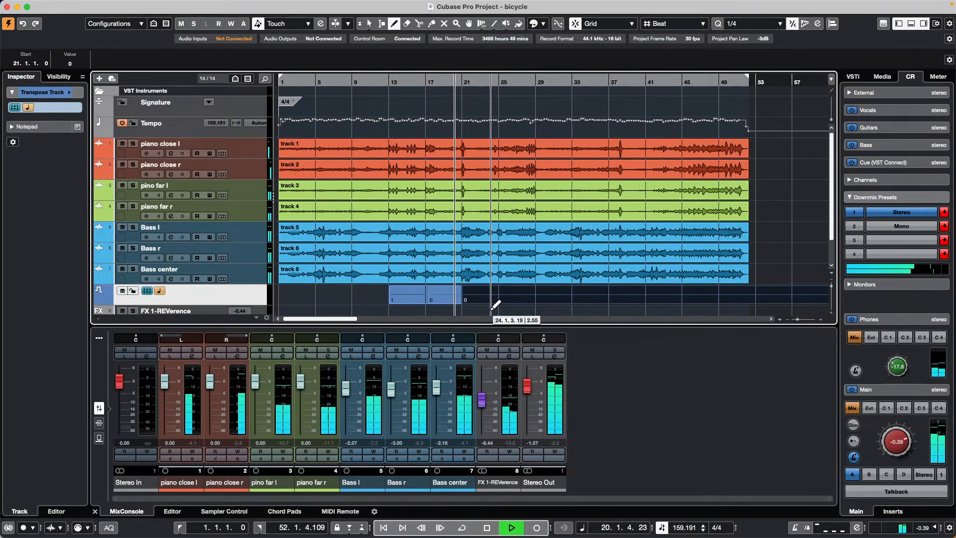
pyautogui.press('1')
pyautogui.click(467, 302)
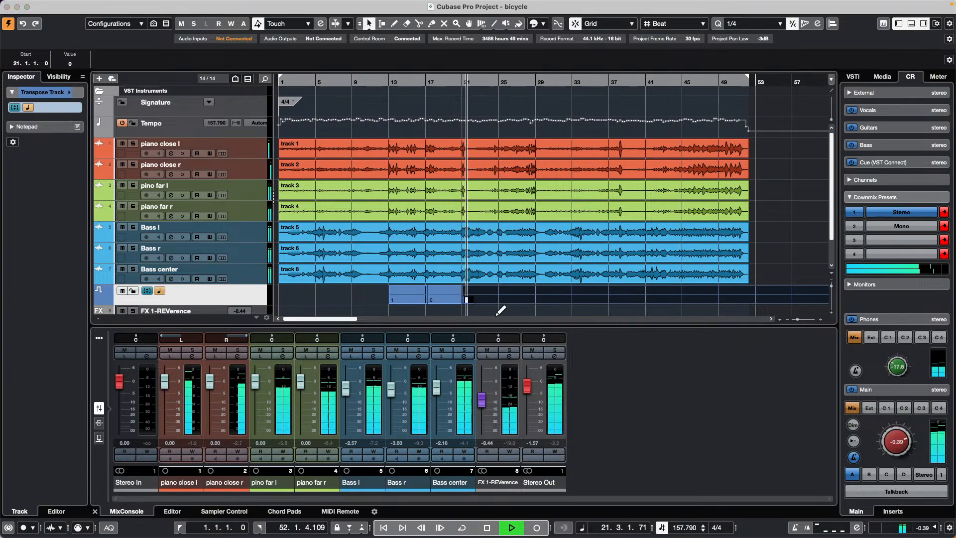
pyautogui.write('-1')
pyautogui.press('Return')
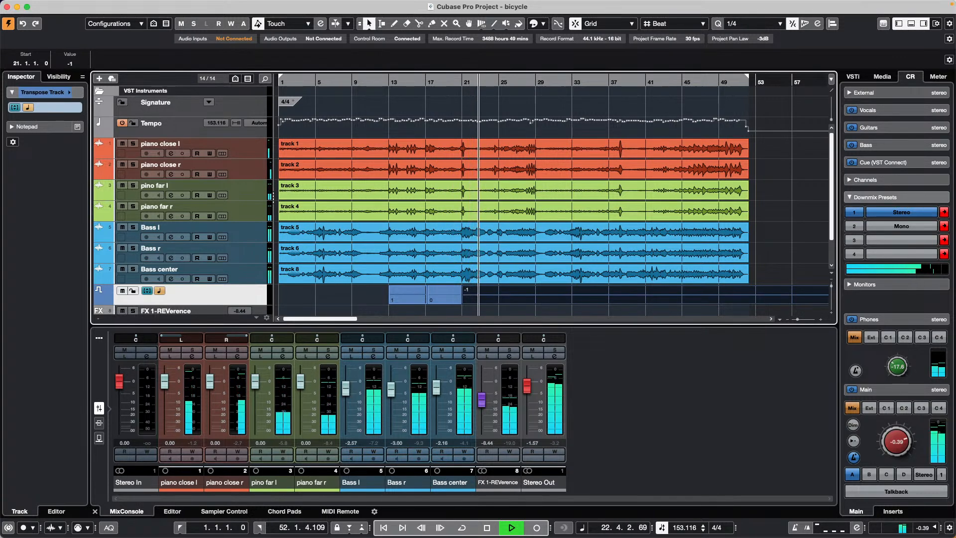
# - Draw a transpose event with value 0 at bar 25, beat 2 on the transpose track
pyautogui.rightClick(498, 295)
pyautogui.click(512, 298)
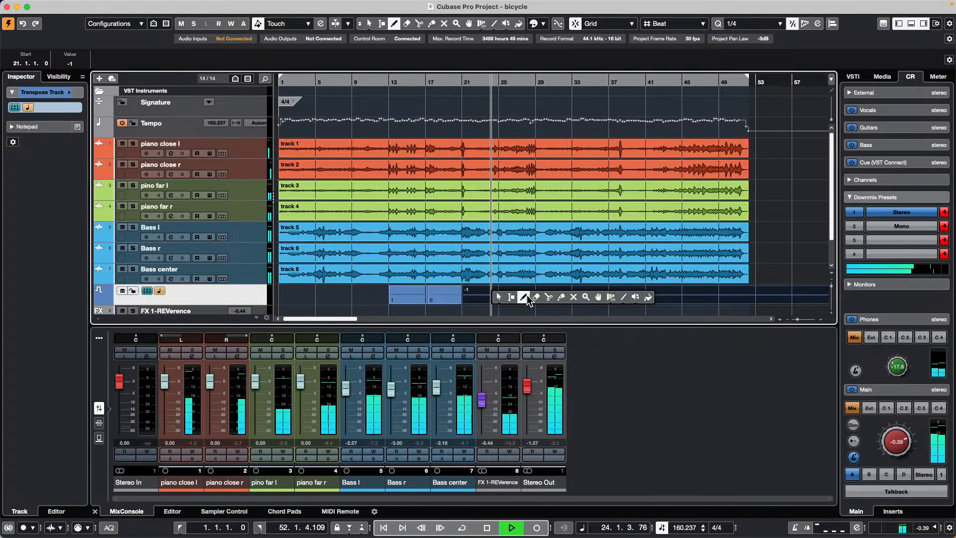
pyautogui.click(523, 296)
pyautogui.click(510, 299)
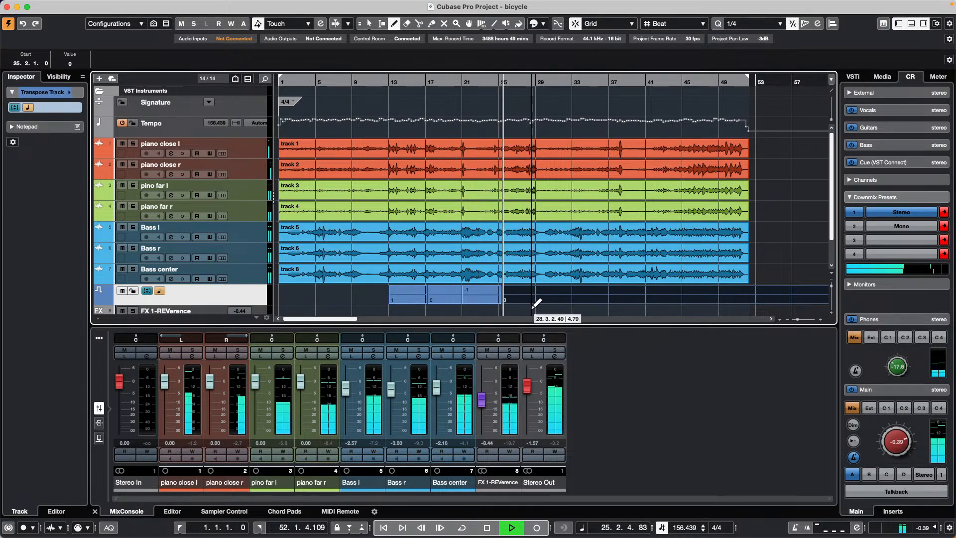
# - Play the project from bar 13 to hear the transposed sections, return to the selection tool and stop playback
pyautogui.click(392, 78)
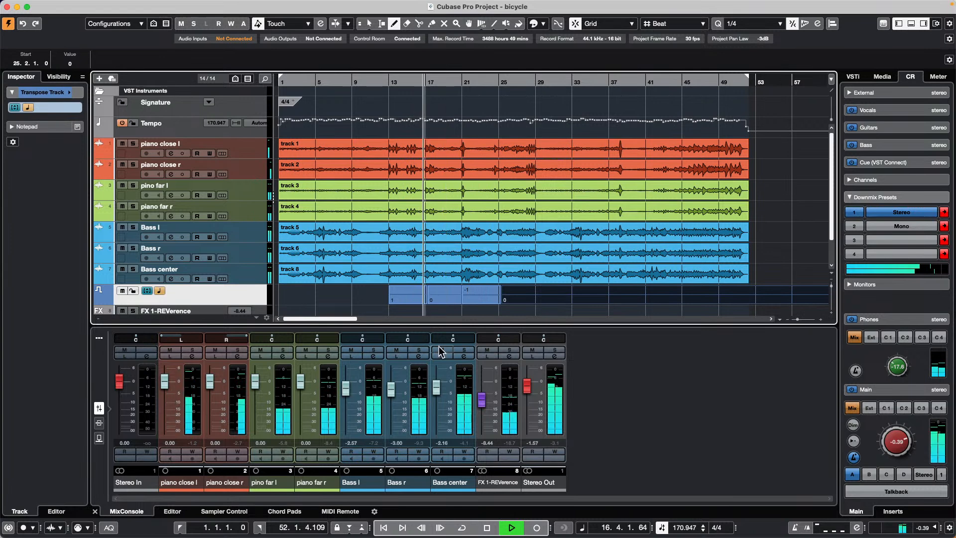
pyautogui.rightClick(440, 307)
pyautogui.click(442, 319)
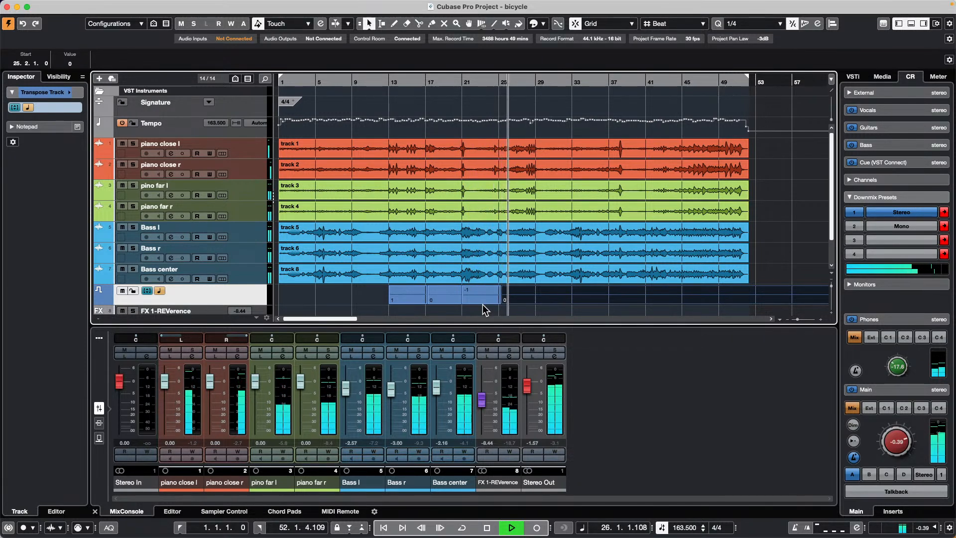
pyautogui.press('space')
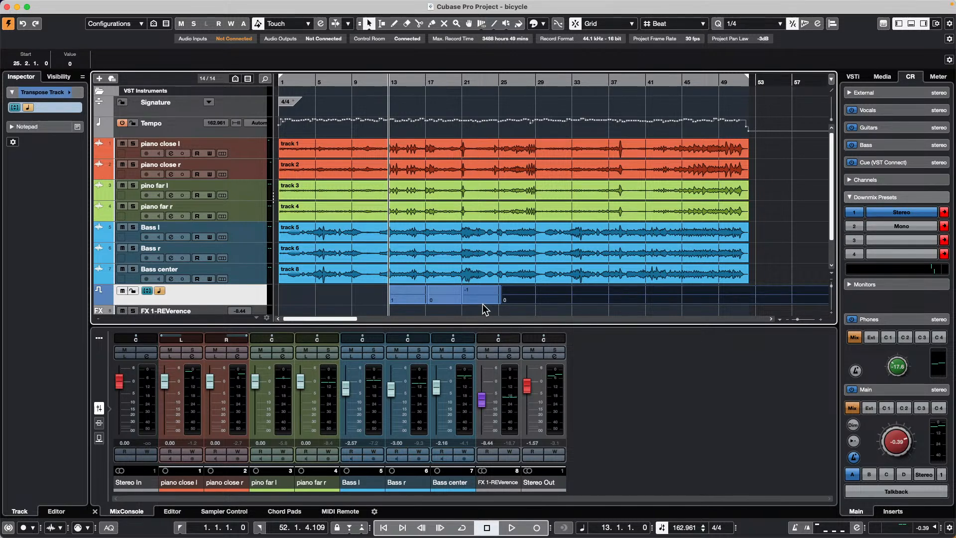
# - Open the "jump off" project from the recent projects
pyautogui.click(66, 6)
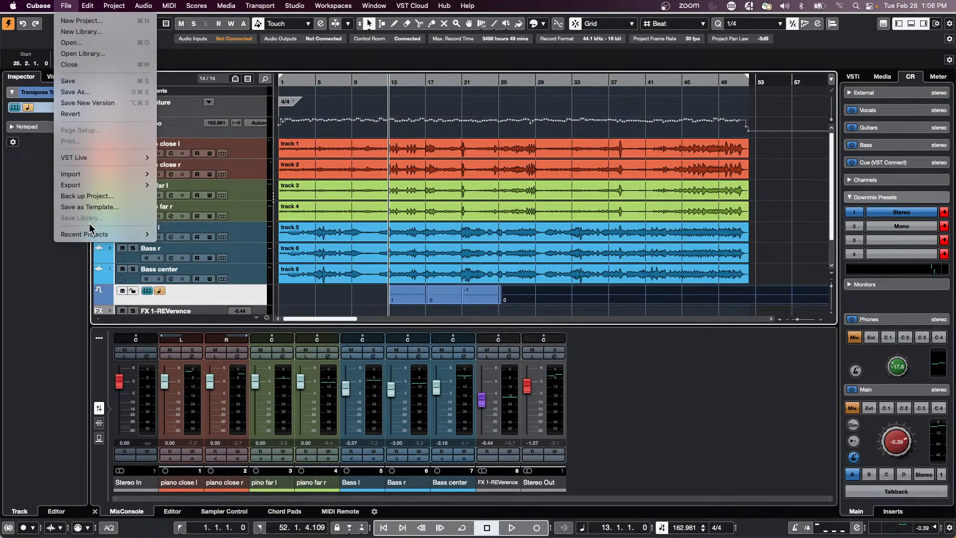
pyautogui.moveTo(92, 234)
pyautogui.click(216, 221)
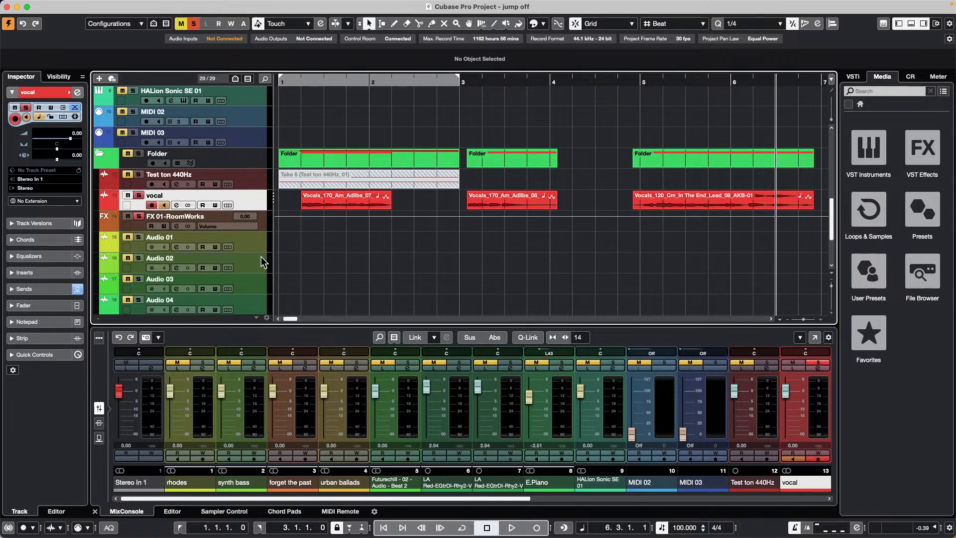
# - Select the synth bass track, open its Retrologue instrument and move the instrument window clear of the track list
pyautogui.scroll(5, 223, 224)
pyautogui.click(257, 208)
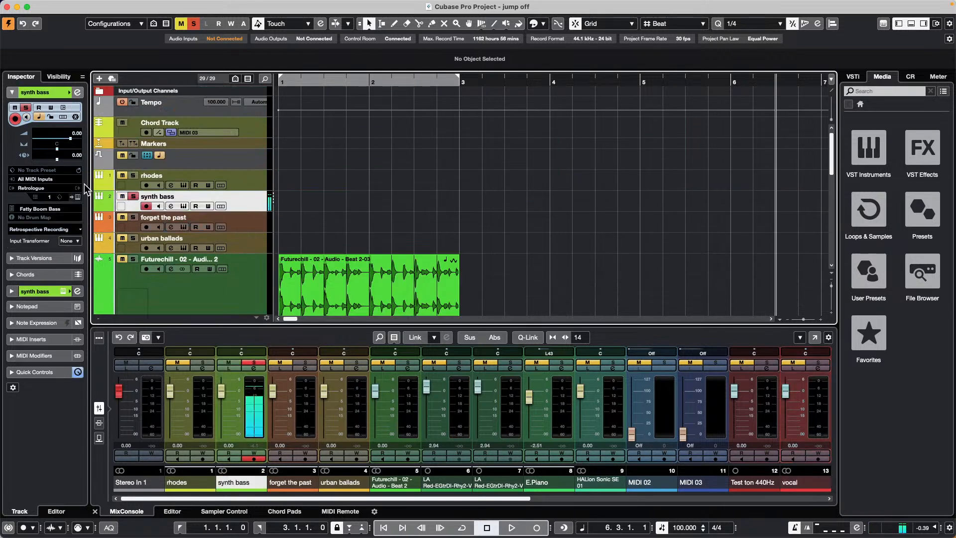
pyautogui.click(78, 197)
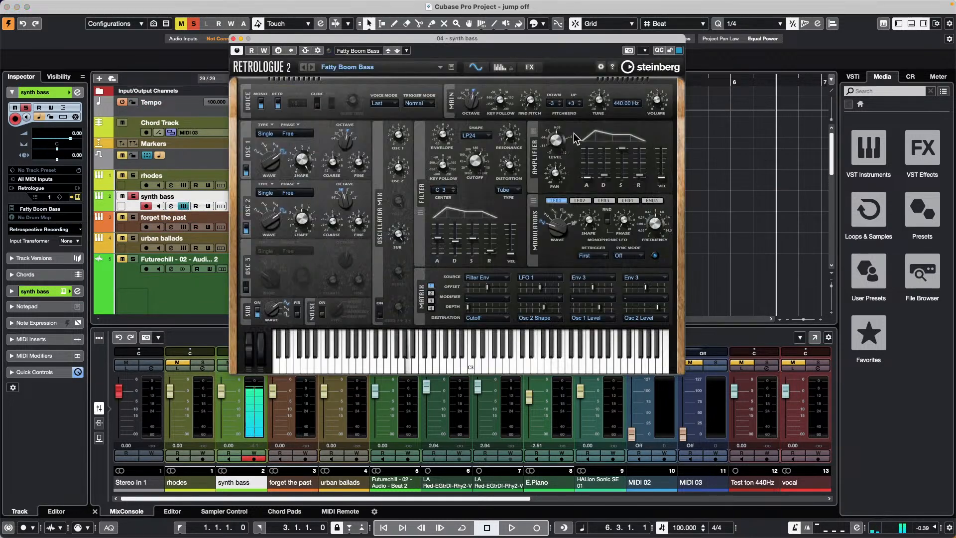
pyautogui.moveTo(356, 39); pyautogui.dragTo(578, 78)
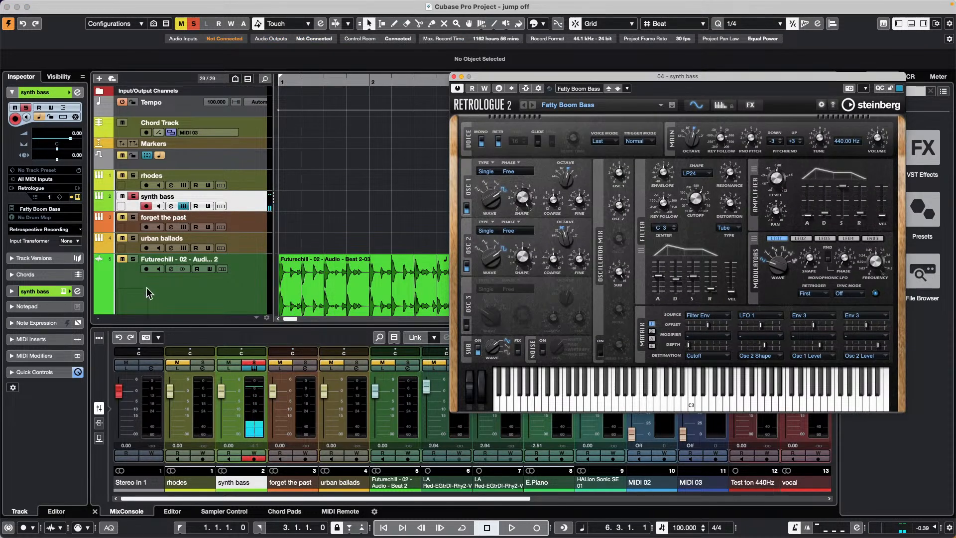
# - Load Arpache 5 as the first MIDI insert on the synth bass track and set its step size to 1/8
pyautogui.click(44, 339)
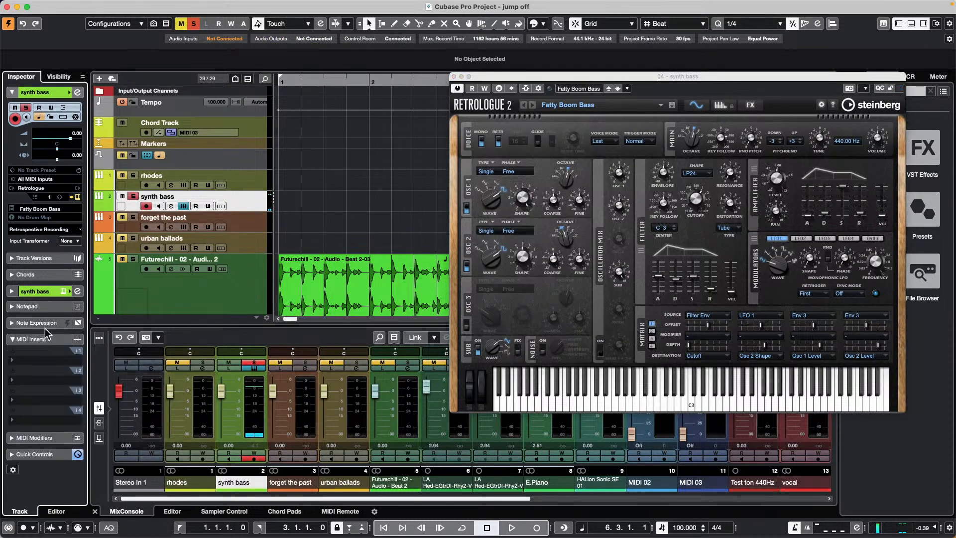
pyautogui.click(44, 361)
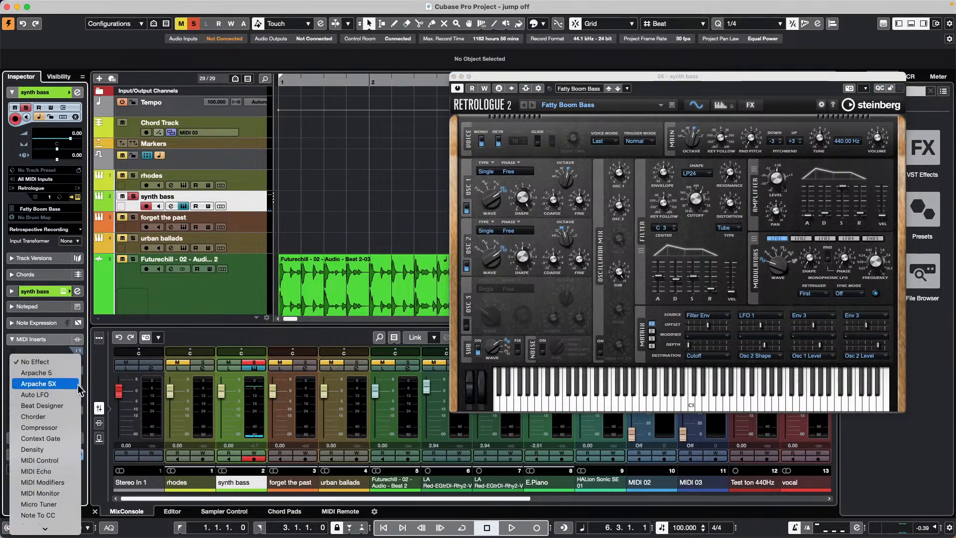
pyautogui.click(37, 373)
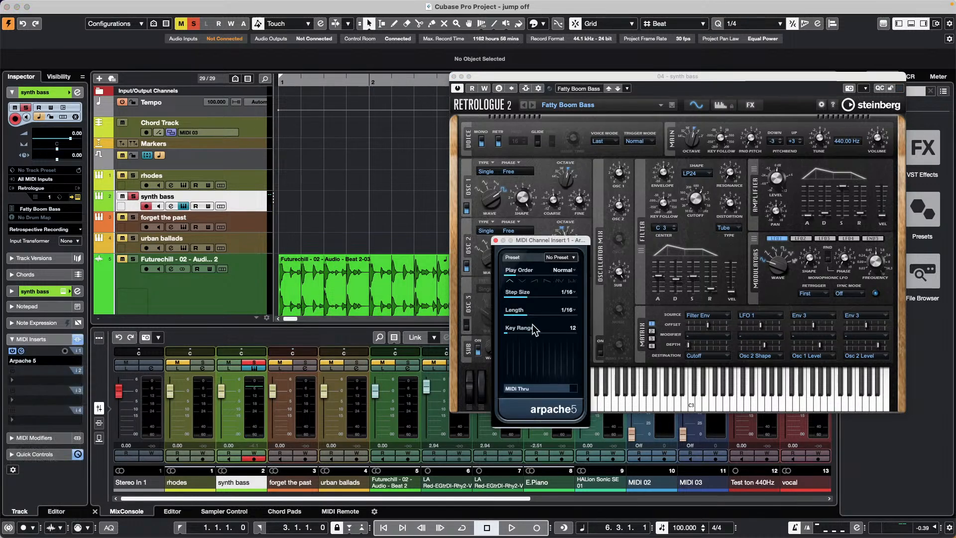
pyautogui.click(571, 294)
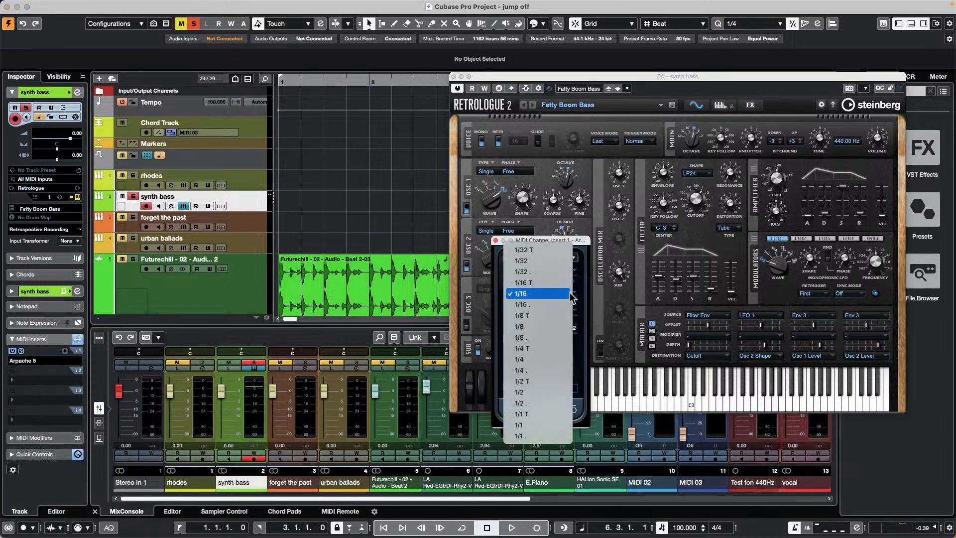
pyautogui.click(553, 326)
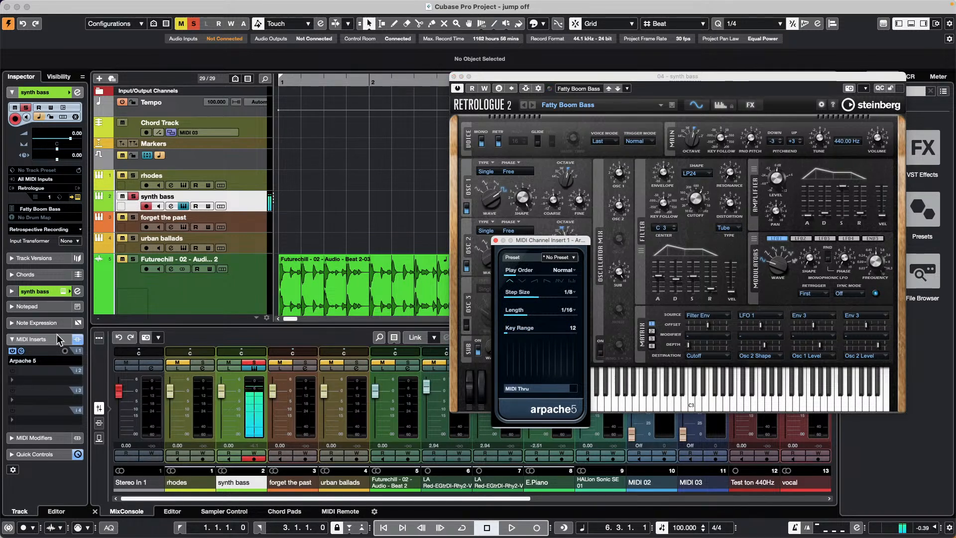
# - Enable recording of the Arpache 5 output and record the arpeggio on the synth bass track from bar 6 to bar 15
pyautogui.click(64, 350)
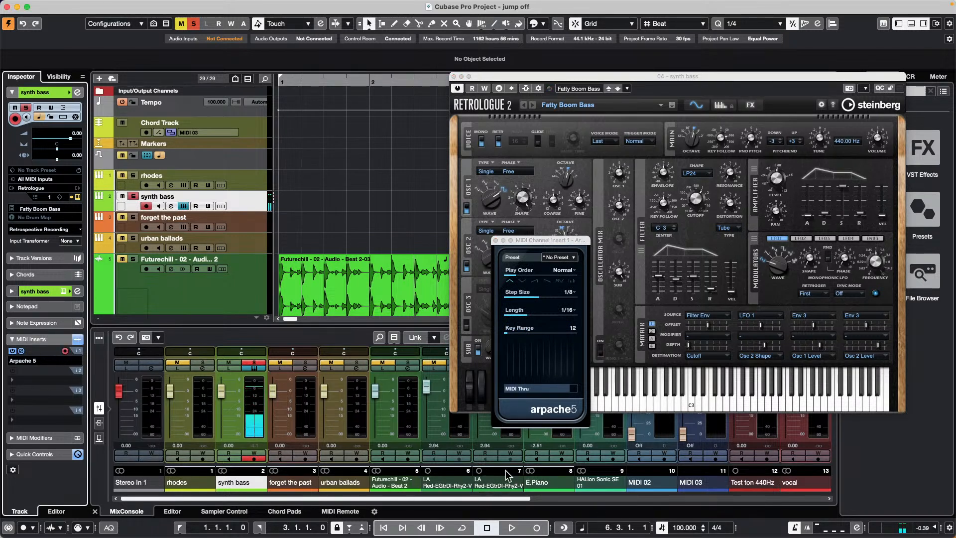
pyautogui.press('KP_Multiply')
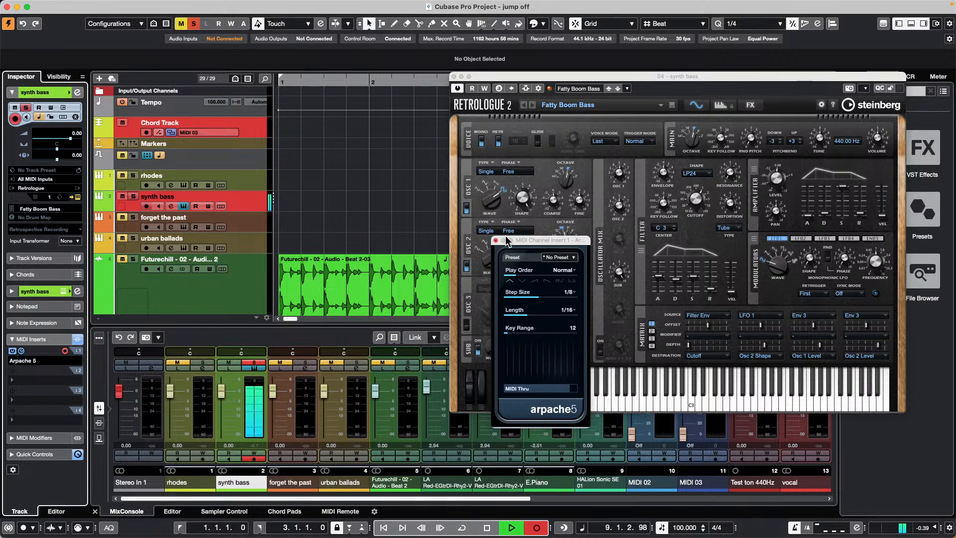
pyautogui.moveTo(496, 76); pyautogui.dragTo(449, 280)
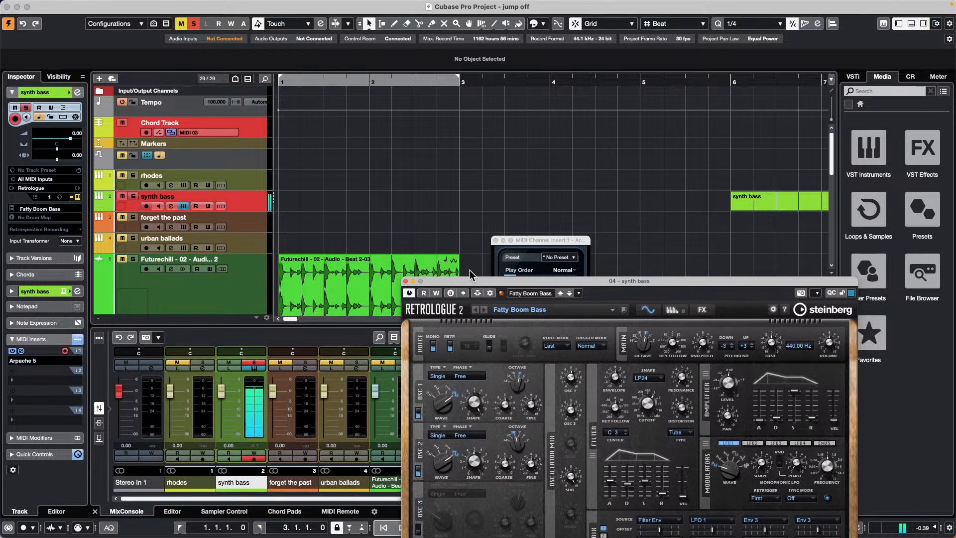
pyautogui.press('h')
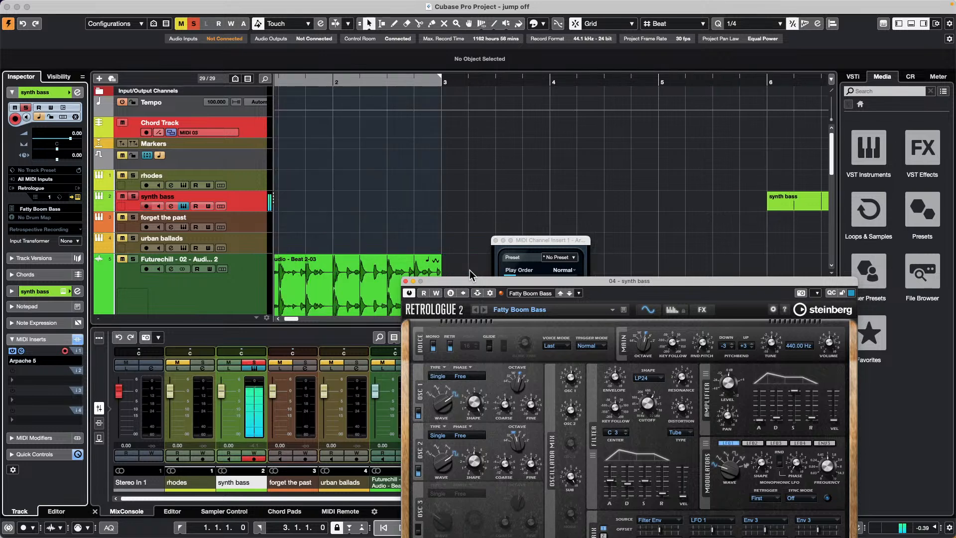
pyautogui.press('g')
pyautogui.press('g')
pyautogui.press('g')
pyautogui.press('g')
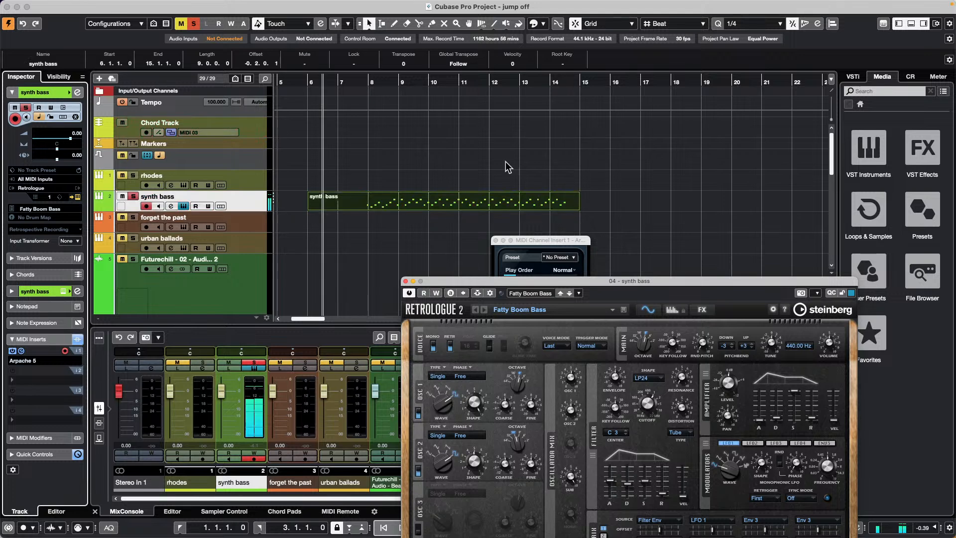
# - Clear the Arpache 5 MIDI insert from the synth bass track and play the recorded part from bar 8
pyautogui.click(375, 77)
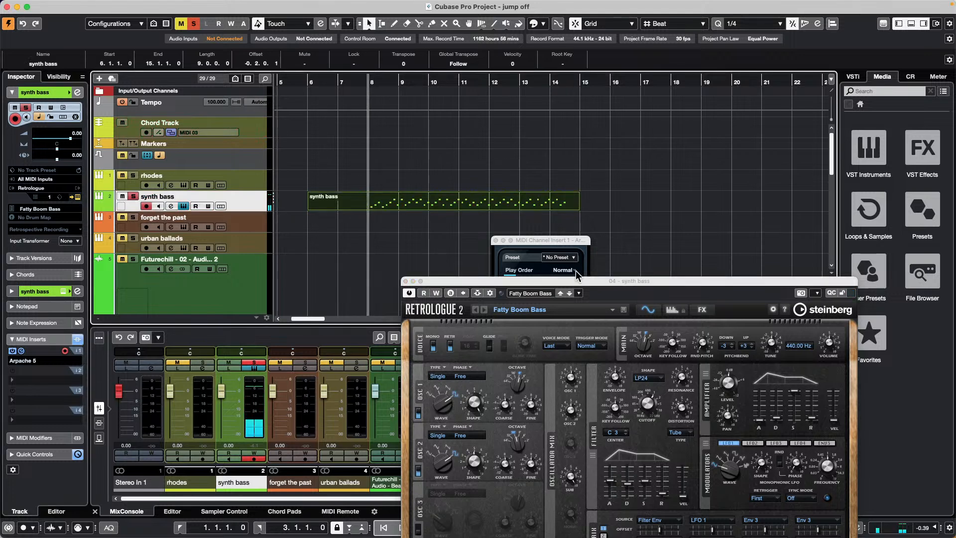
pyautogui.moveTo(591, 284); pyautogui.dragTo(664, 130)
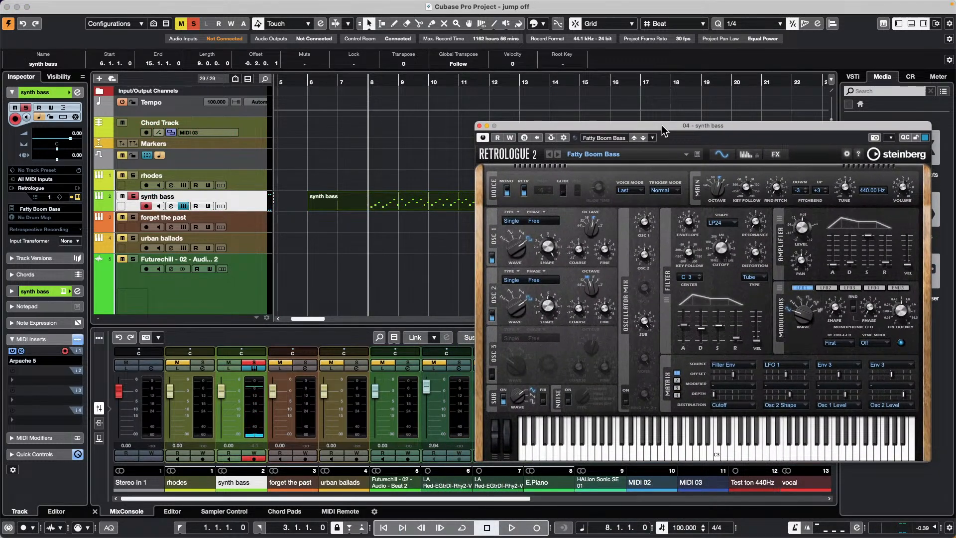
pyautogui.click(34, 361)
pyautogui.press('Return')
pyautogui.press('space')
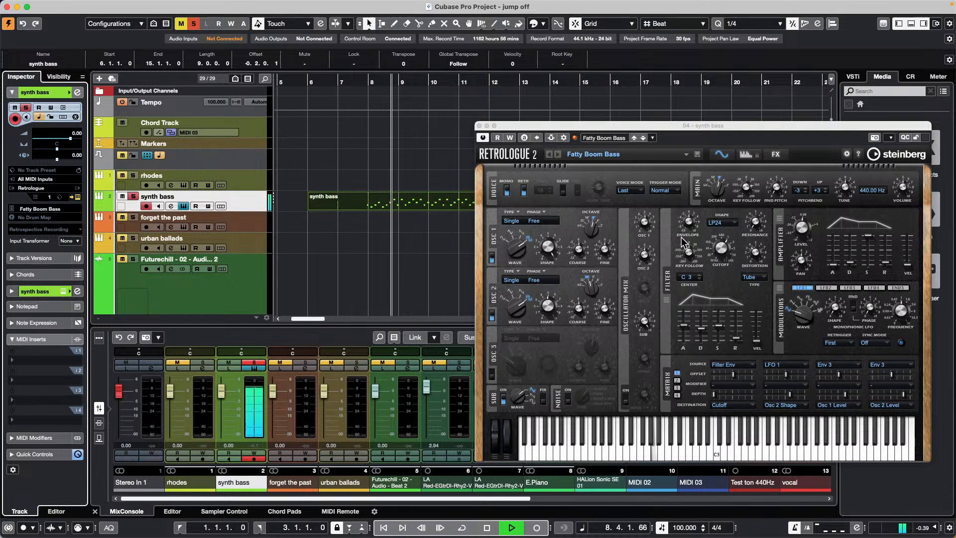
pyautogui.press('space')
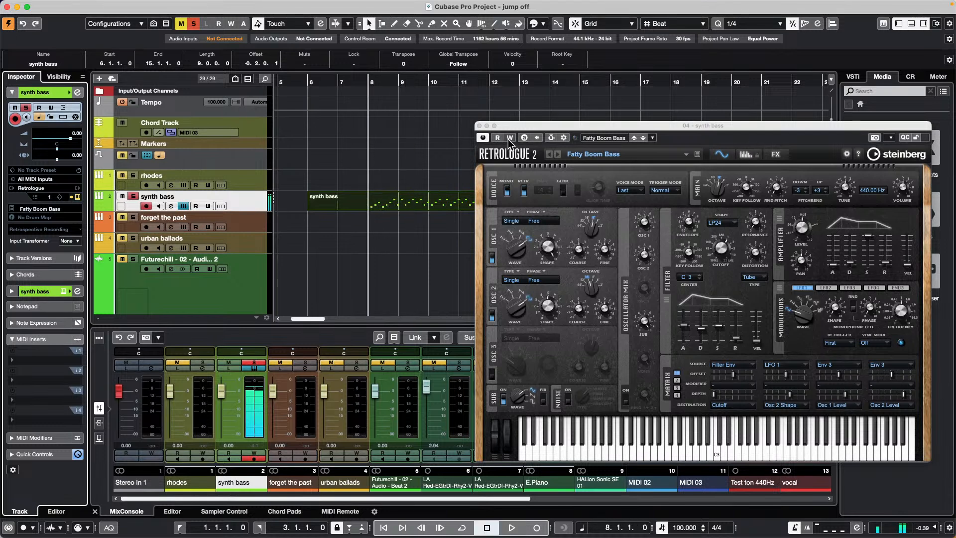
# - Enable automation read and write on the Retrologue and vary its filter cutoff during playback from bar 8
pyautogui.click(508, 138)
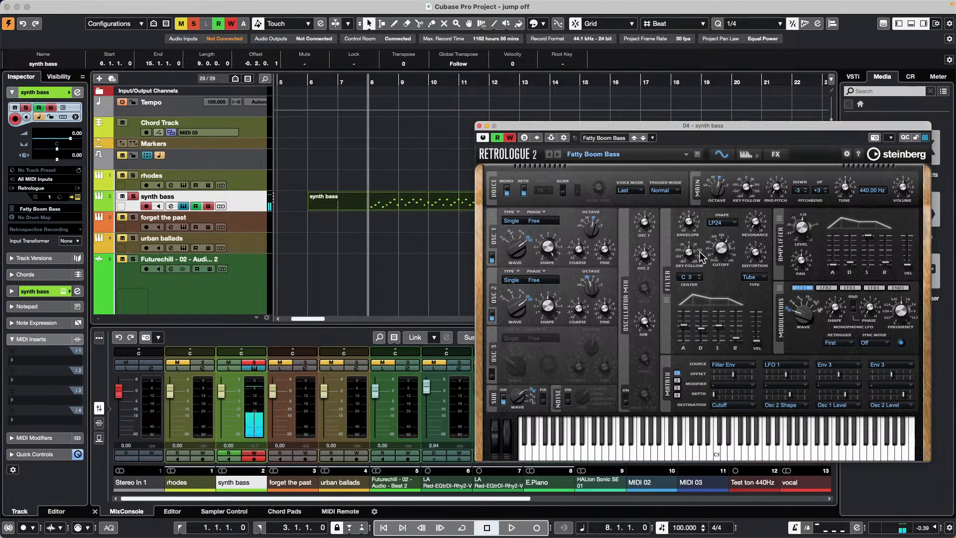
pyautogui.press('space')
pyautogui.moveTo(707, 255); pyautogui.dragTo(724, 241)
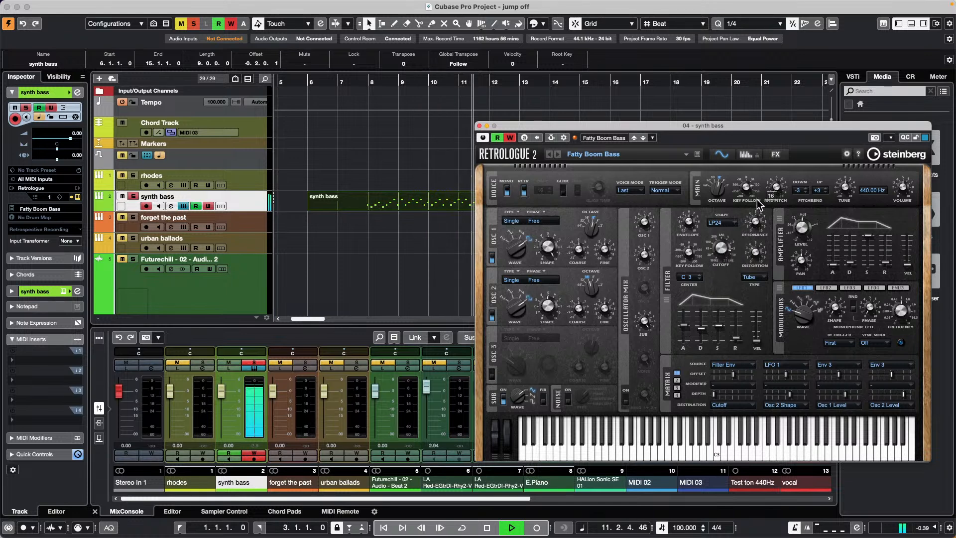
pyautogui.moveTo(725, 247)
pyautogui.mouseDown()
pyautogui.moveTo(718, 263)
pyautogui.moveTo(711, 224)
pyautogui.moveTo(715, 282)
pyautogui.moveTo(724, 243)
pyautogui.mouseUp()
pyautogui.click(373, 79)
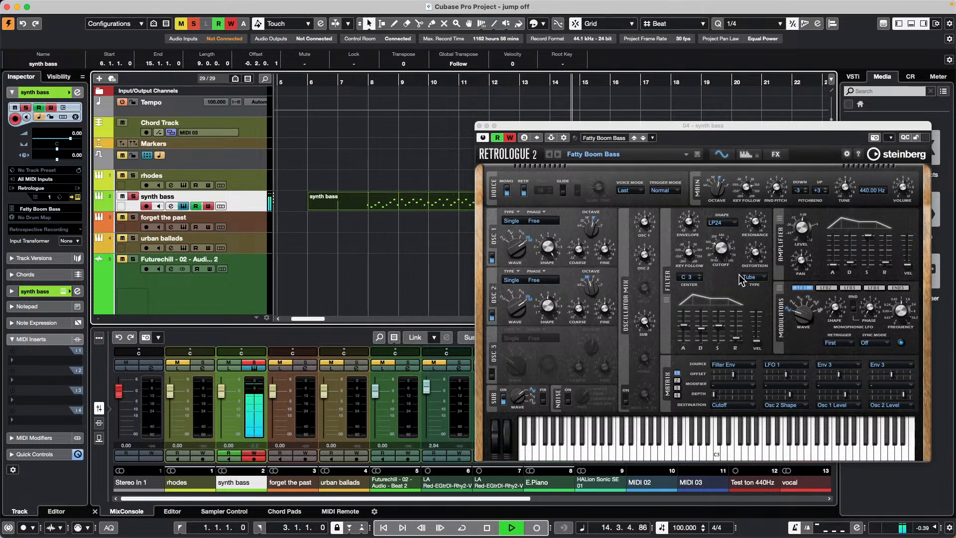
pyautogui.press('space')
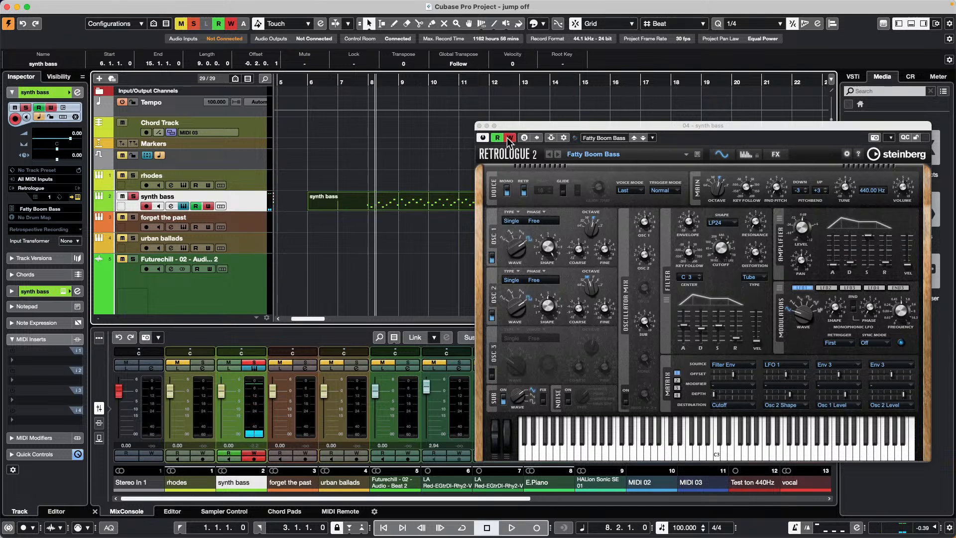
# - Turn off the Retrologue's automation read and write, and show and hide the synth bass track's automation lane
pyautogui.click(508, 139)
pyautogui.click(496, 139)
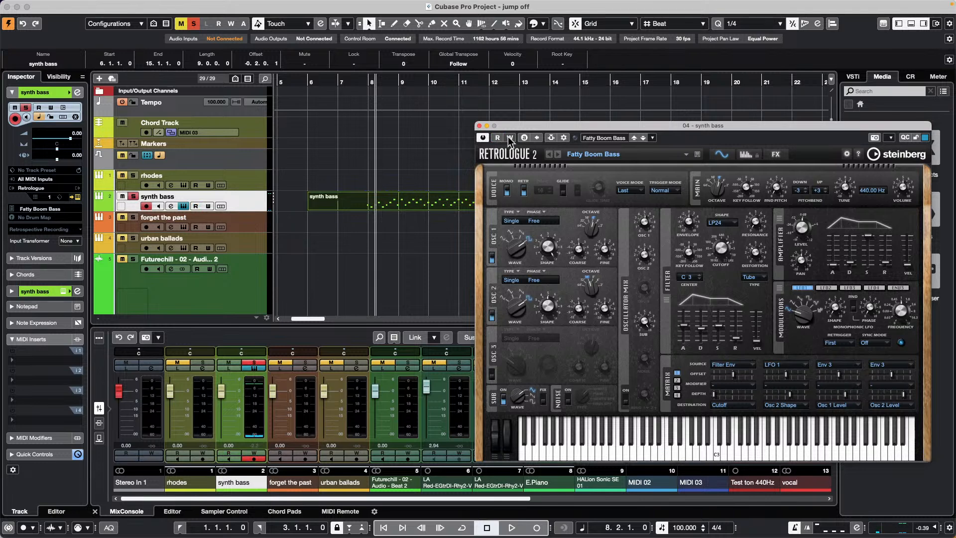
pyautogui.click(99, 209)
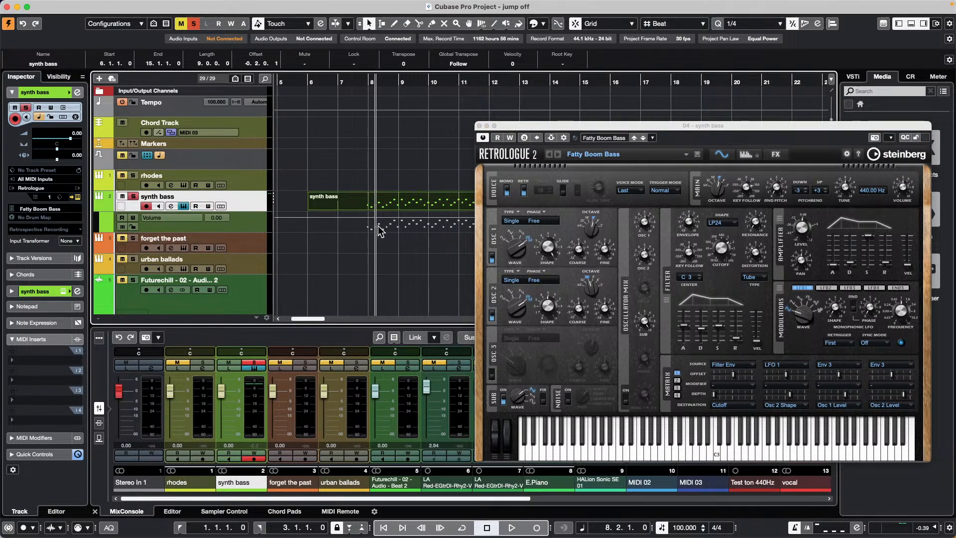
pyautogui.scroll(-10, 301, 201)
pyautogui.scroll(10, 300, 202)
pyautogui.click(97, 205)
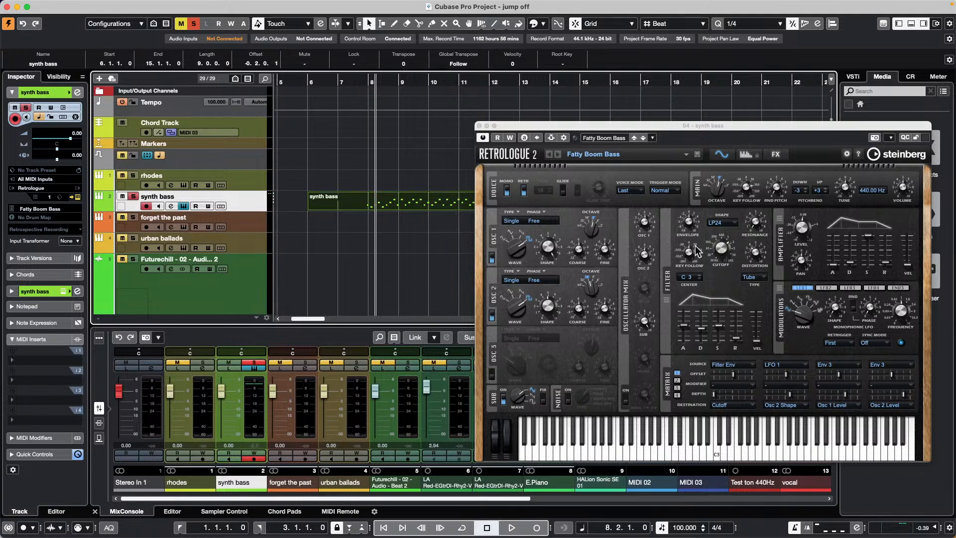
# - Turn on automation read and write for the Retrologue on the synth bass track
pyautogui.click(497, 137)
pyautogui.click(508, 138)
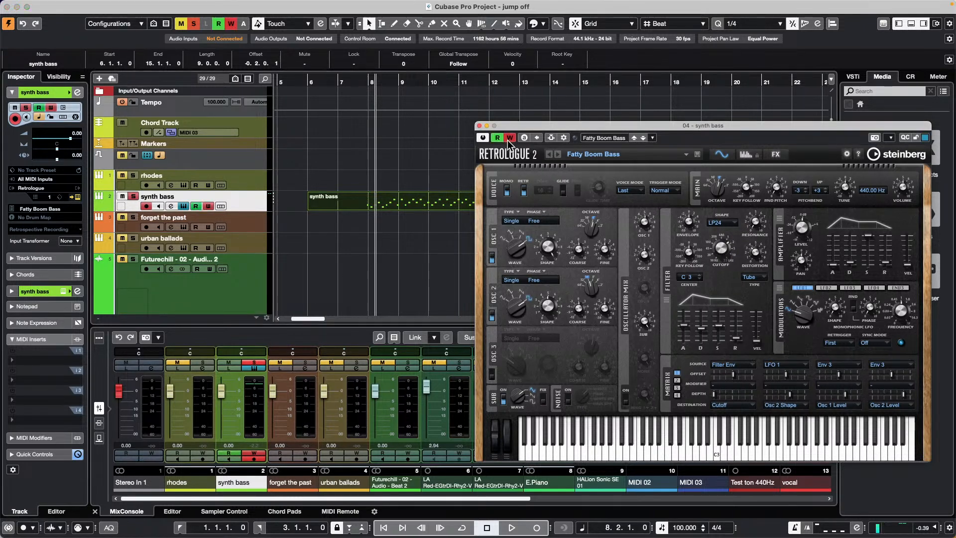
pyautogui.moveTo(723, 252)
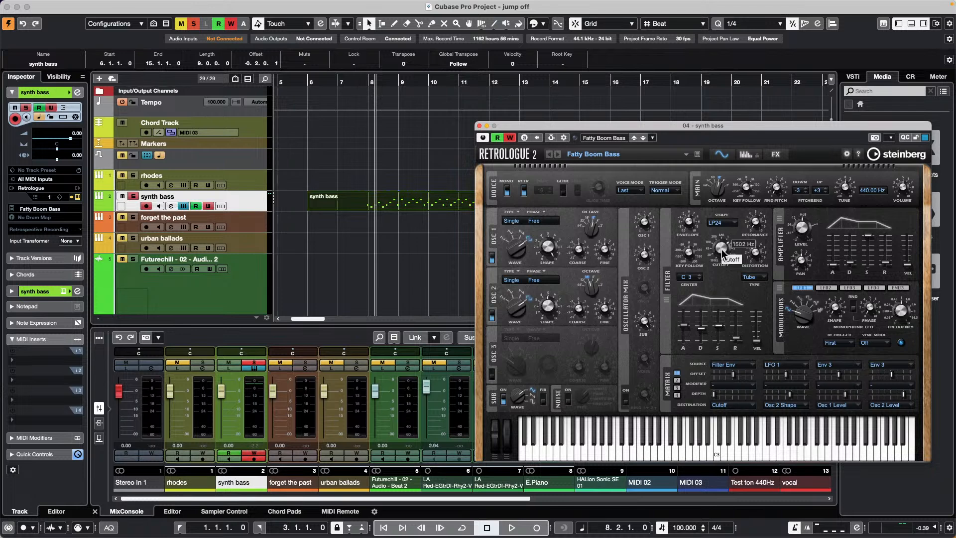
# - Check the installed Cubase version and build in the About information, and close it
pyautogui.click(67, 6)
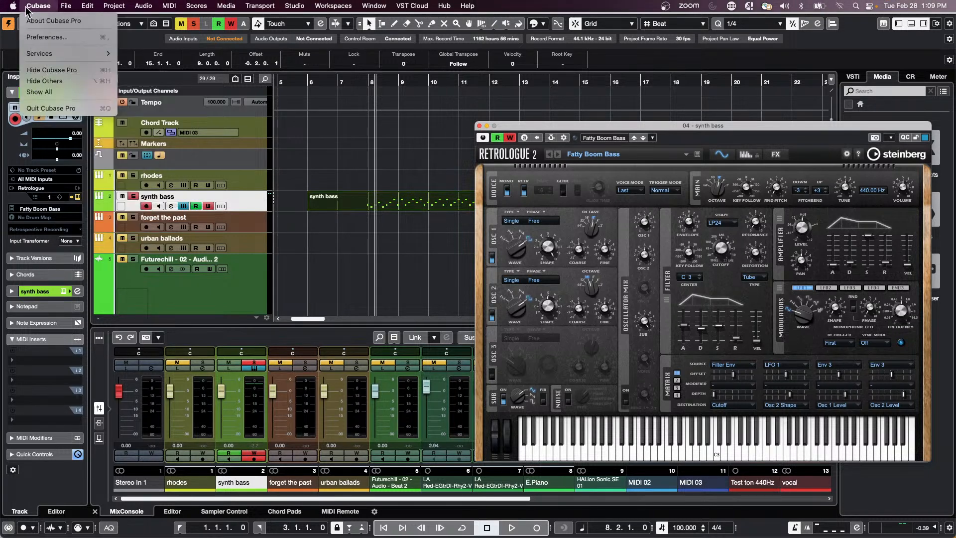
pyautogui.click(45, 21)
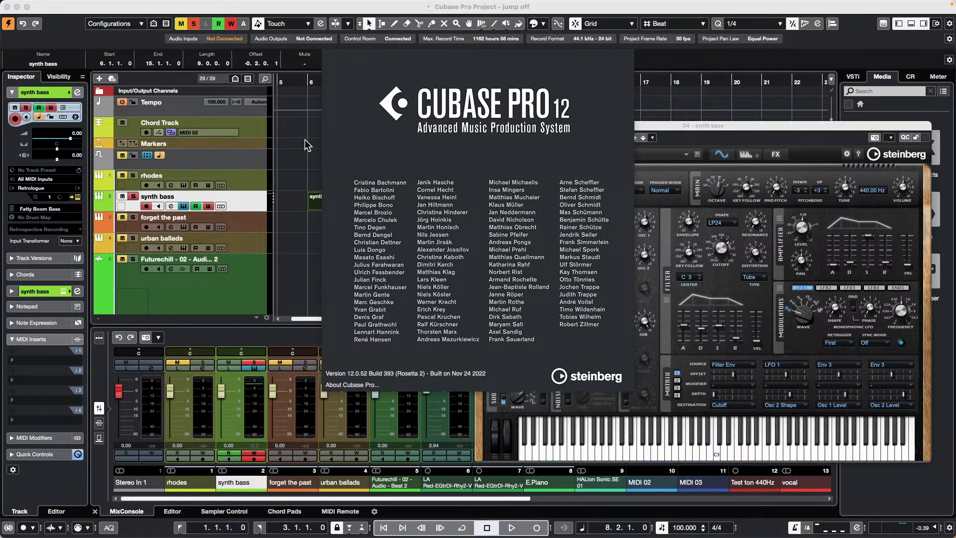
pyautogui.click(402, 140)
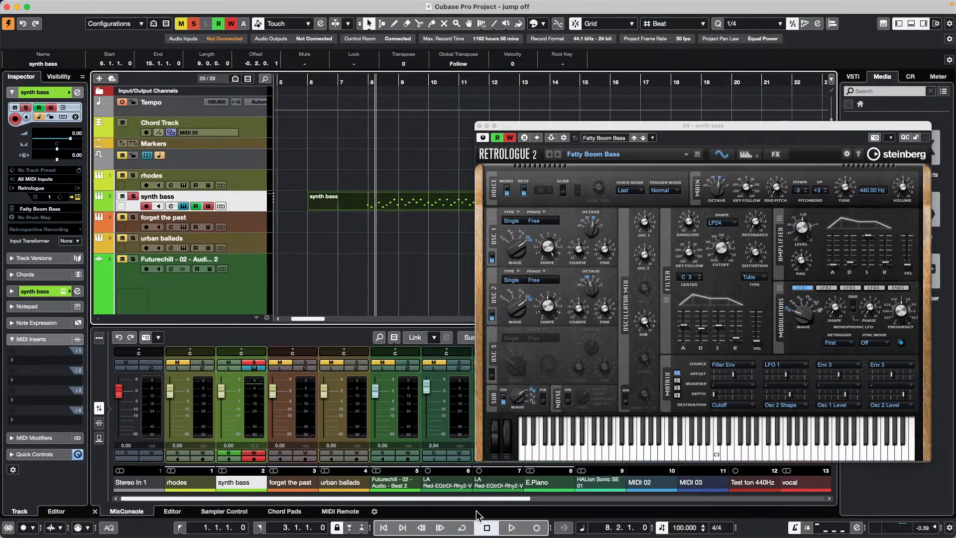
# - Close the Retrologue window, then open and activate the recent project "Amos Moses - GO", accepting the missing ports mapping
pyautogui.click(480, 126)
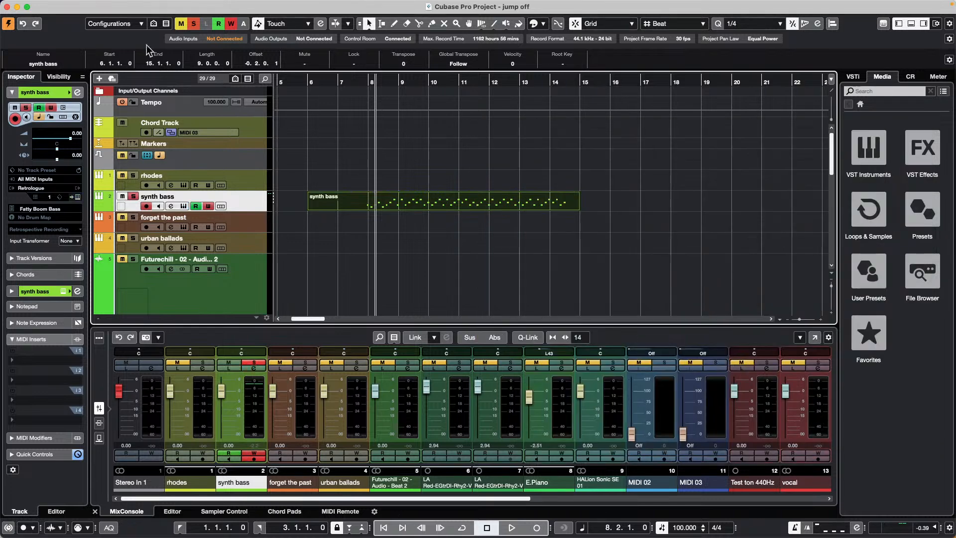
pyautogui.click(66, 5)
pyautogui.moveTo(92, 235)
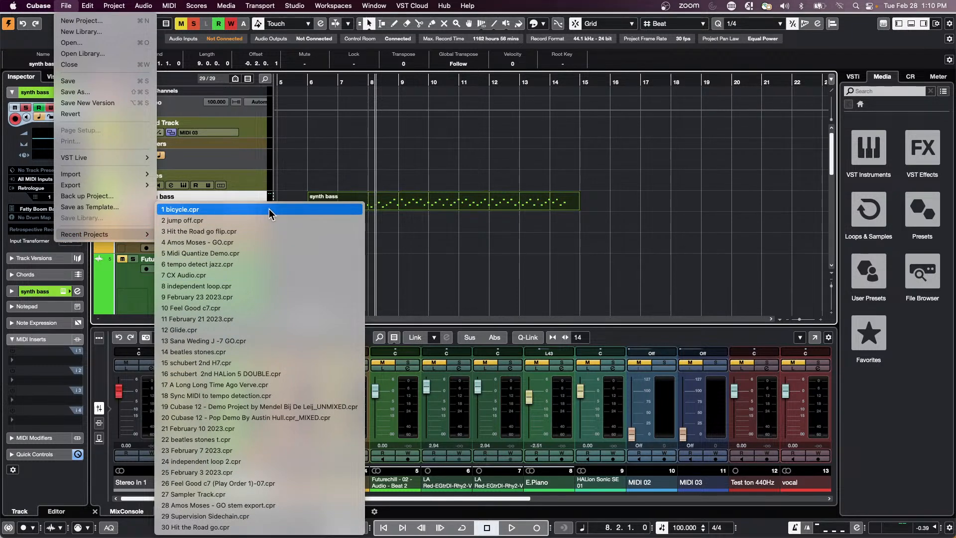
pyautogui.click(244, 243)
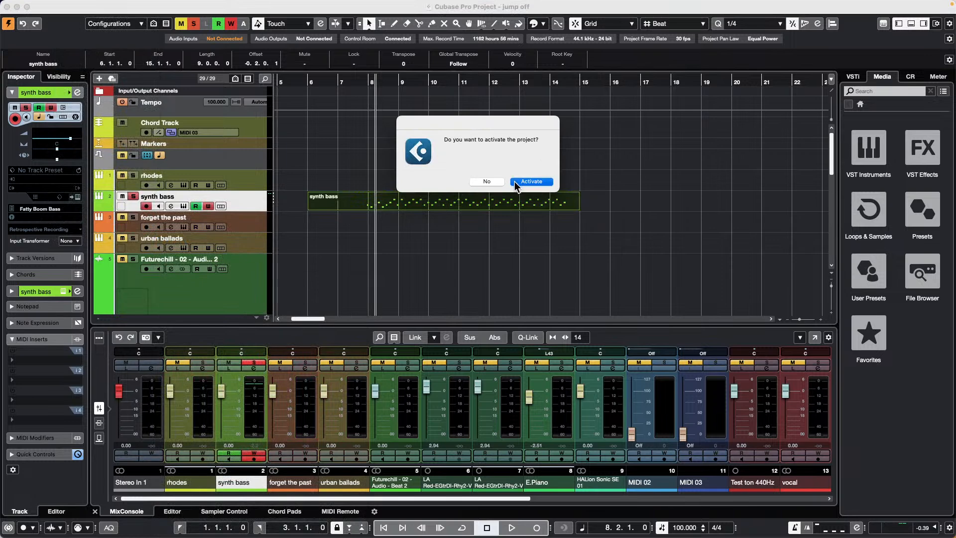
pyautogui.click(530, 182)
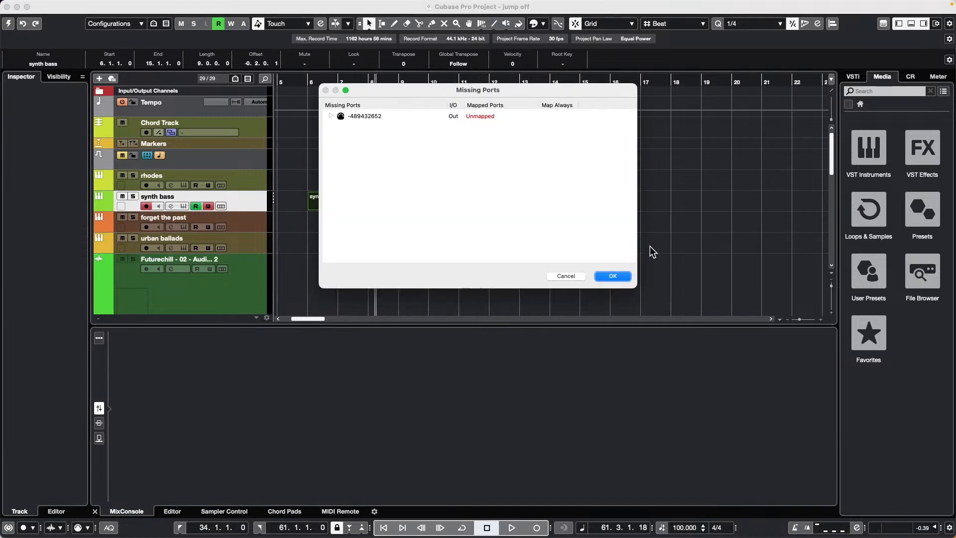
pyautogui.click(610, 276)
pyautogui.moveTo(349, 83); pyautogui.dragTo(352, 30)
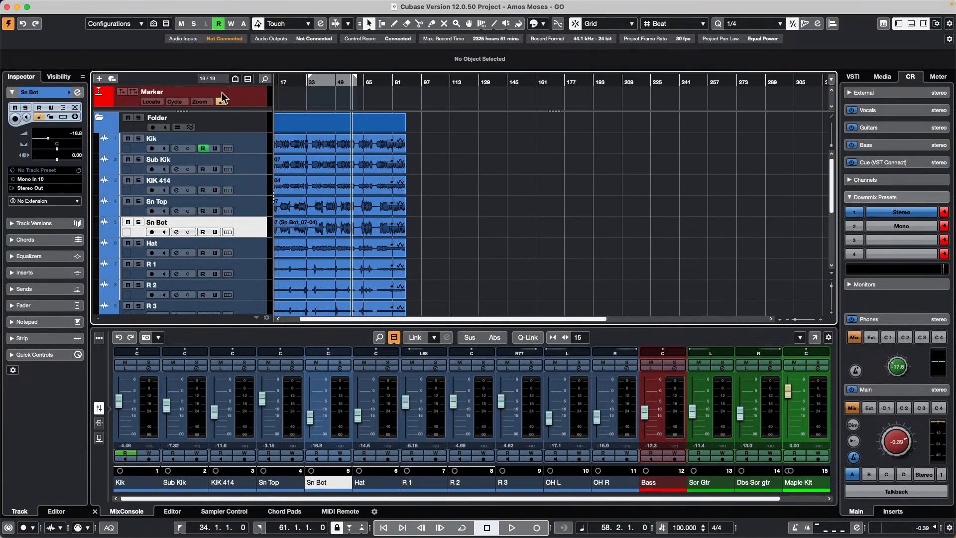
# - Select the Marker track and use the Range Selection tool to mark 28.2.1.0 to 60.4.1.0 across Sub Kik and KIK 414
pyautogui.rightClick(315, 166)
pyautogui.click(316, 163)
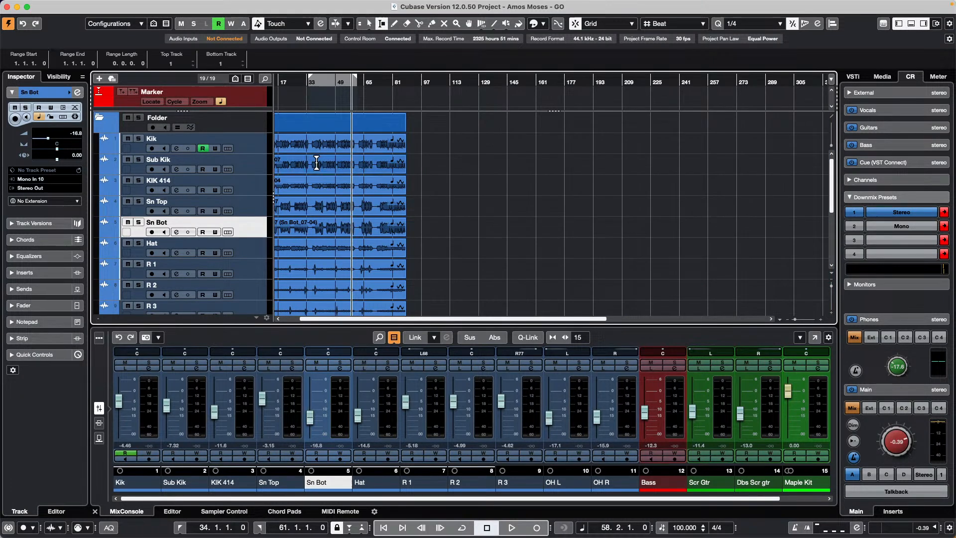
pyautogui.click(258, 102)
pyautogui.moveTo(297, 165); pyautogui.dragTo(356, 174)
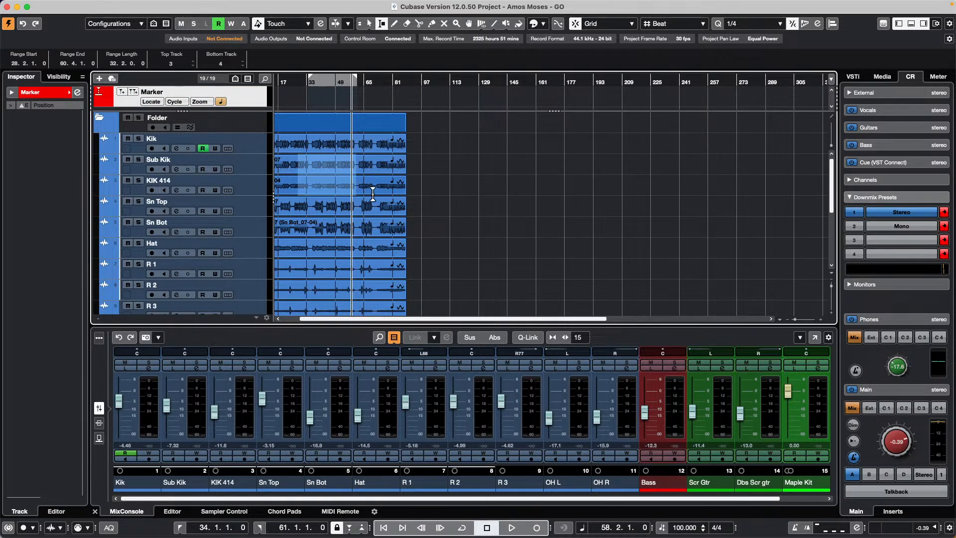
# - Set the locators to the selected range and add a cycle marker between them on the Marker track
pyautogui.press('p')
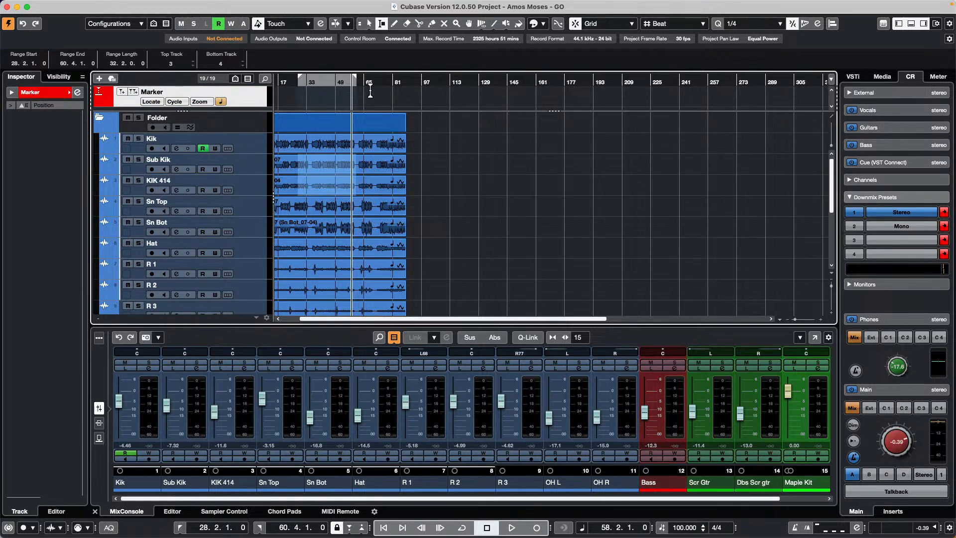
pyautogui.click(134, 92)
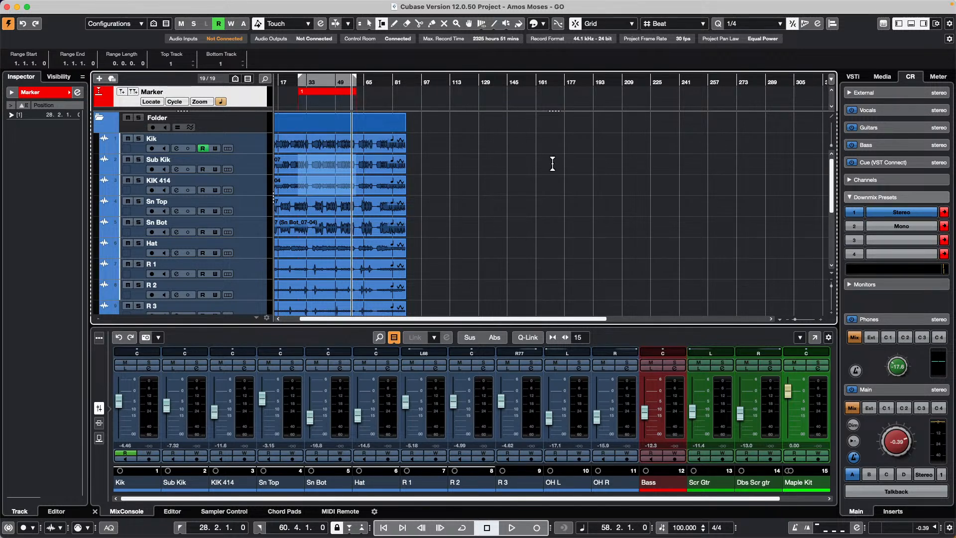
pyautogui.click(329, 104)
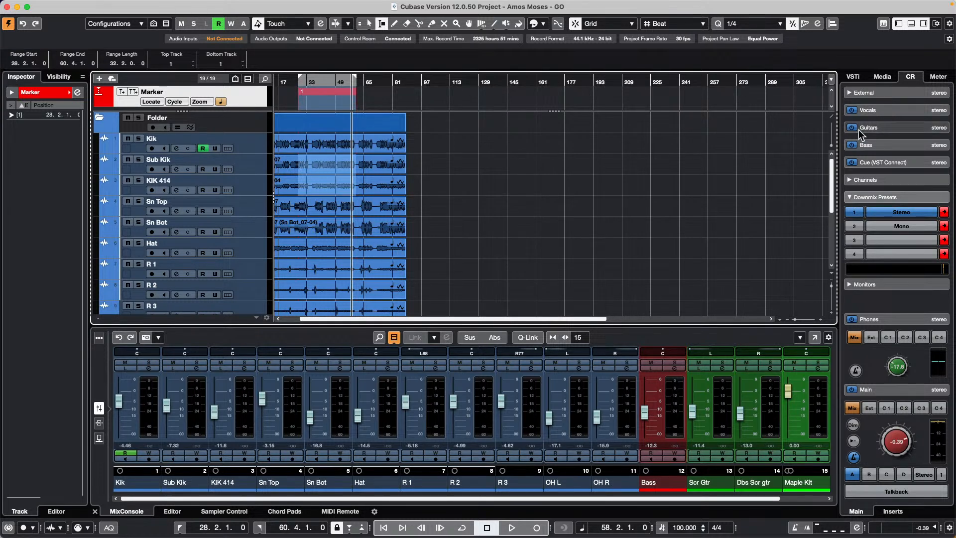
# - Remove the track list division and move the Marker track above the drum folder
pyautogui.click(830, 117)
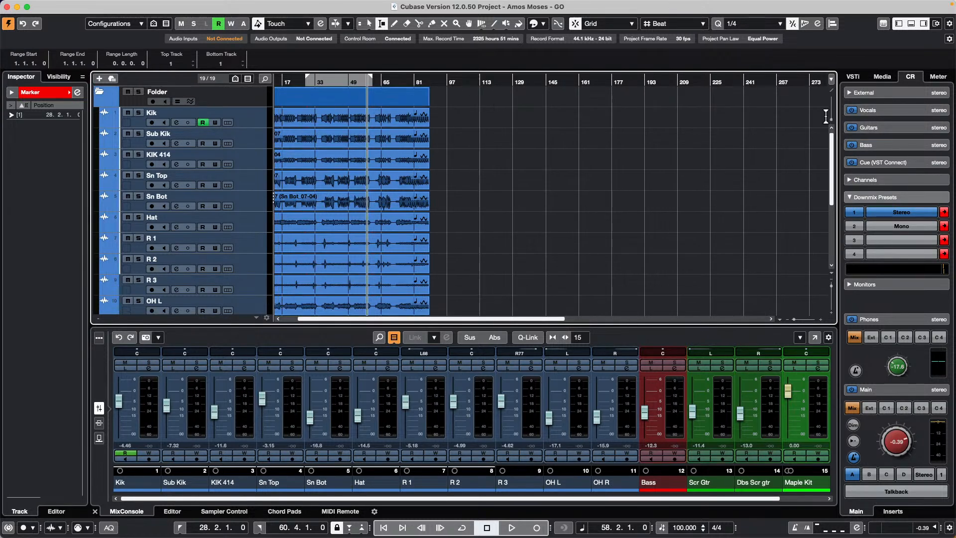
pyautogui.scroll(-5, 416, 144)
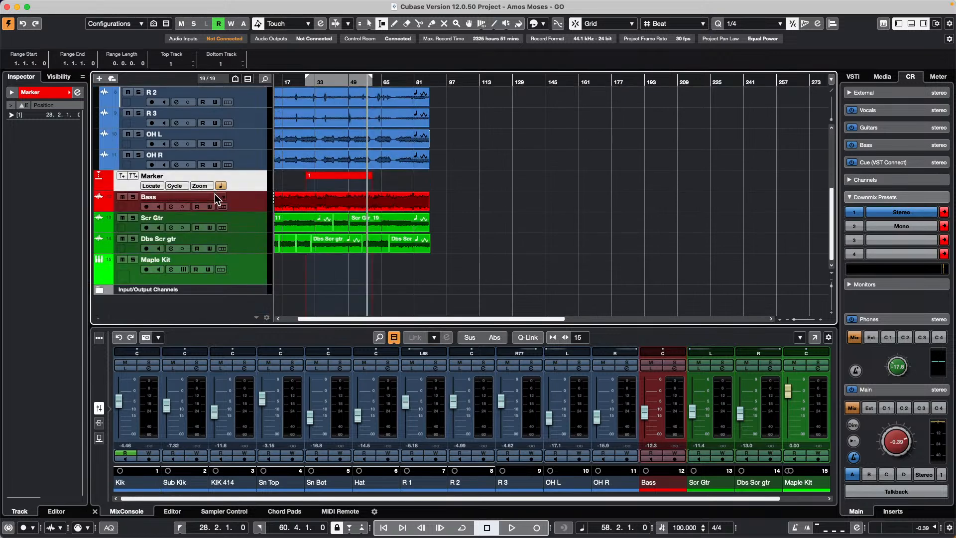
pyautogui.scroll(5, 254, 99)
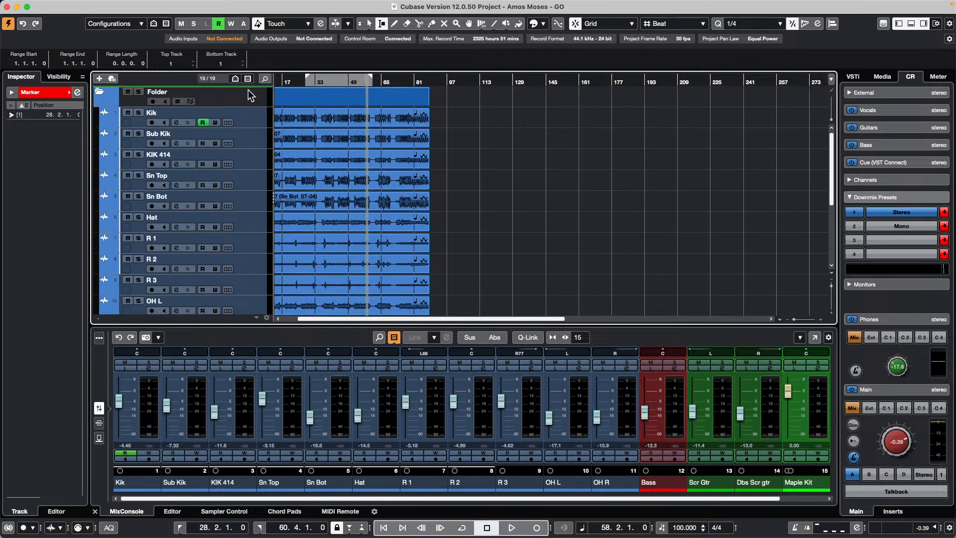
pyautogui.scroll(1, 251, 94)
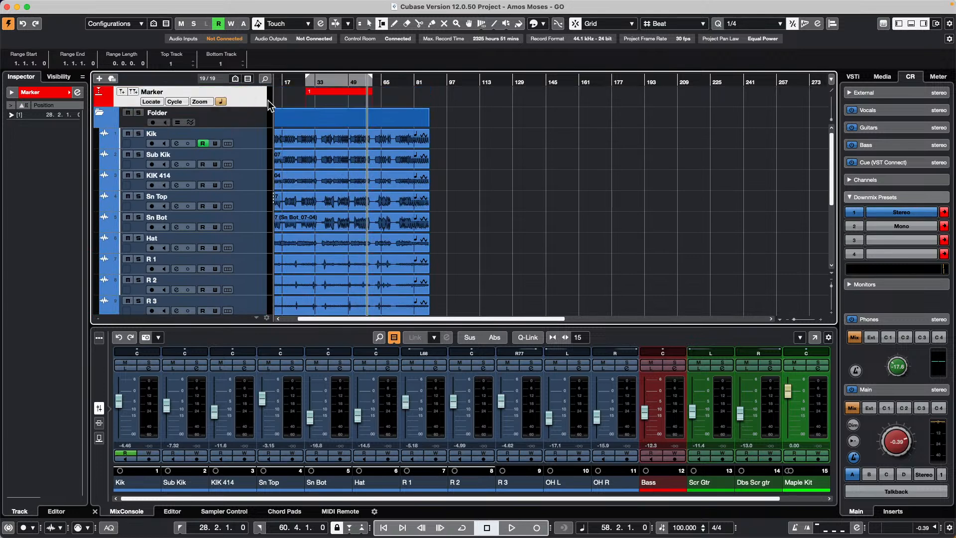
# - Select the cycle marker's range across all tracks and switch to the Object Selection tool
pyautogui.doubleClick(335, 100)
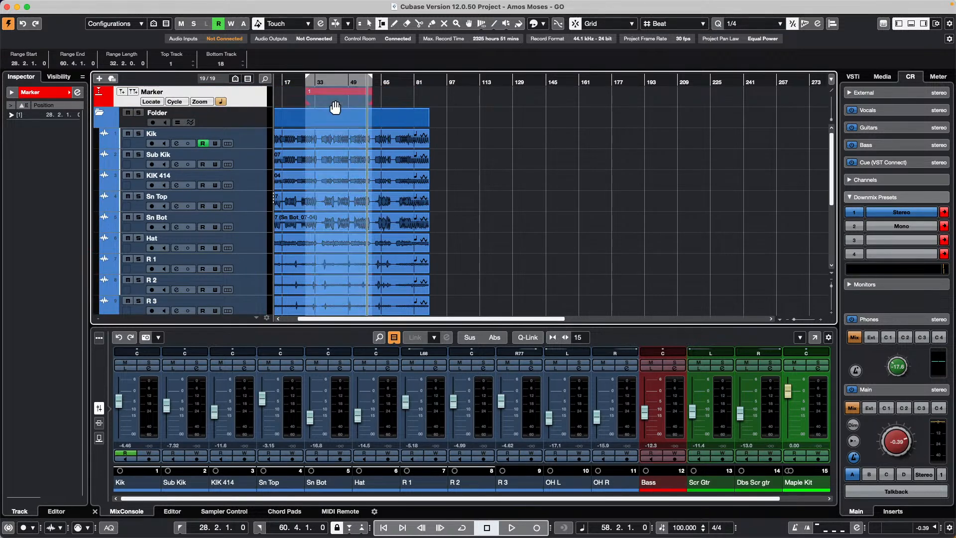
pyautogui.rightClick(329, 98)
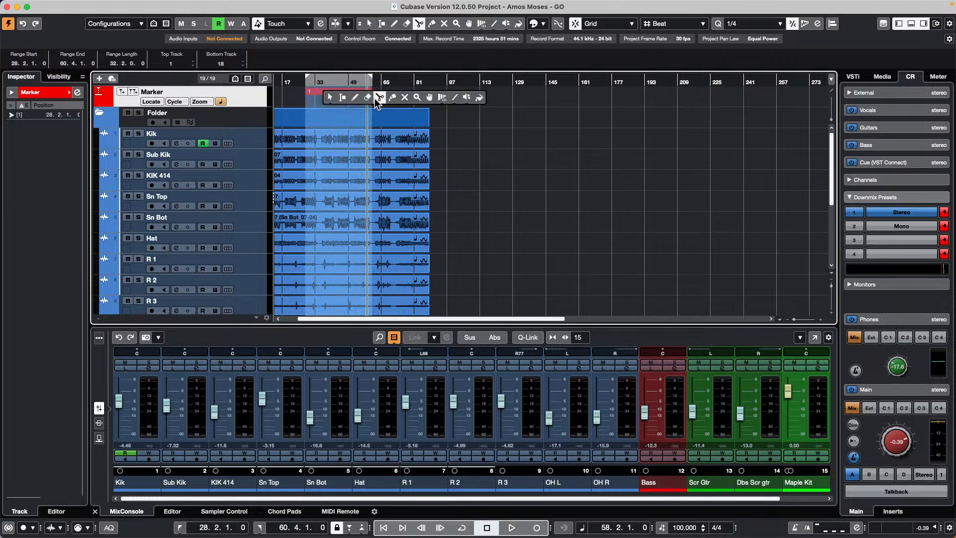
pyautogui.click(329, 98)
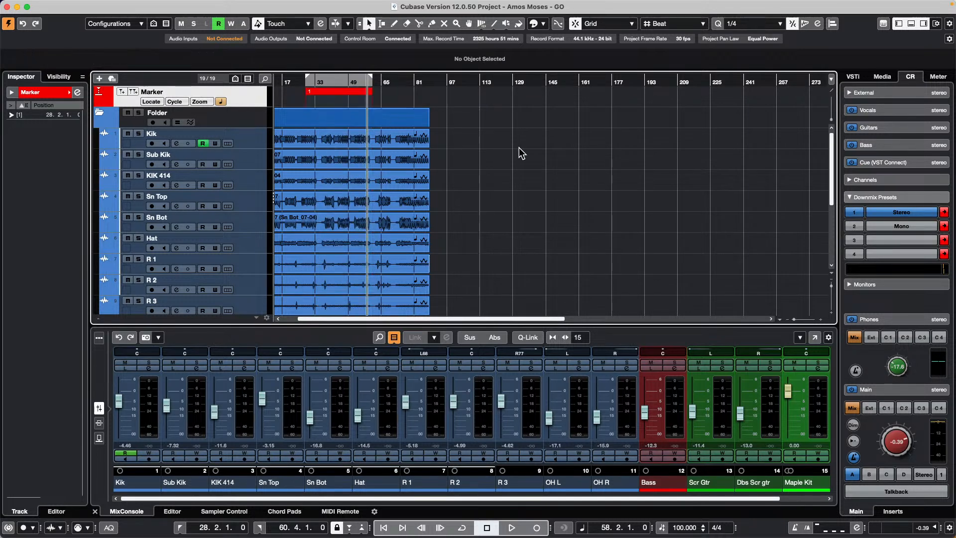
# - Switch to the Range Selection tool and set the range position to bar 117 on the Marker track
pyautogui.rightClick(329, 98)
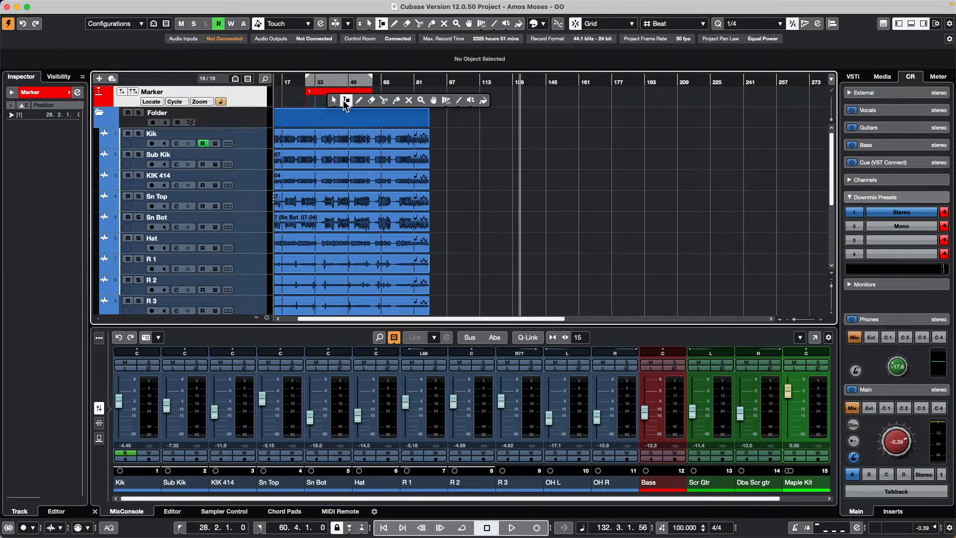
pyautogui.click(347, 102)
pyautogui.click(488, 105)
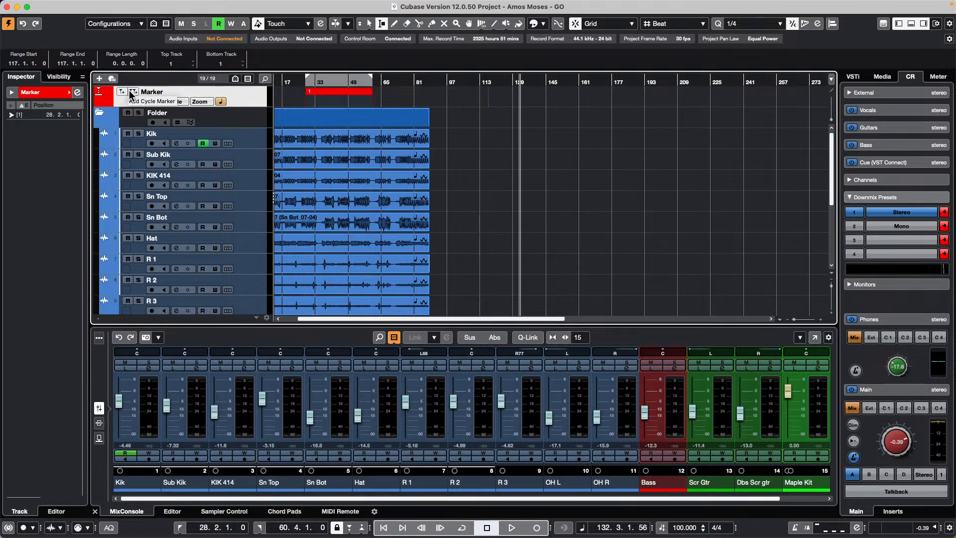
# - Set the locators to a Sub Kik range from 23.3.1 to 72.4.1, and add and remove a cycle marker there
pyautogui.moveTo(295, 159); pyautogui.dragTo(396, 160)
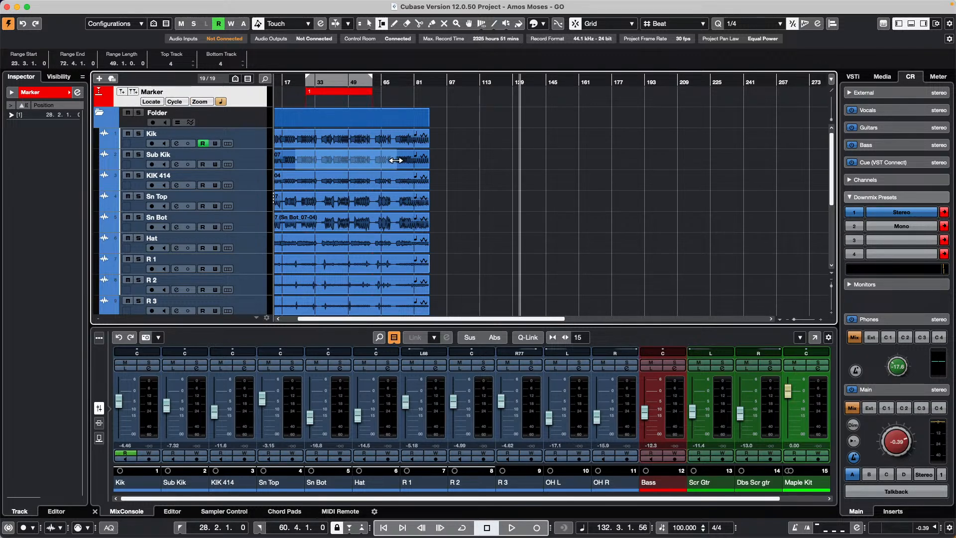
pyautogui.press('p')
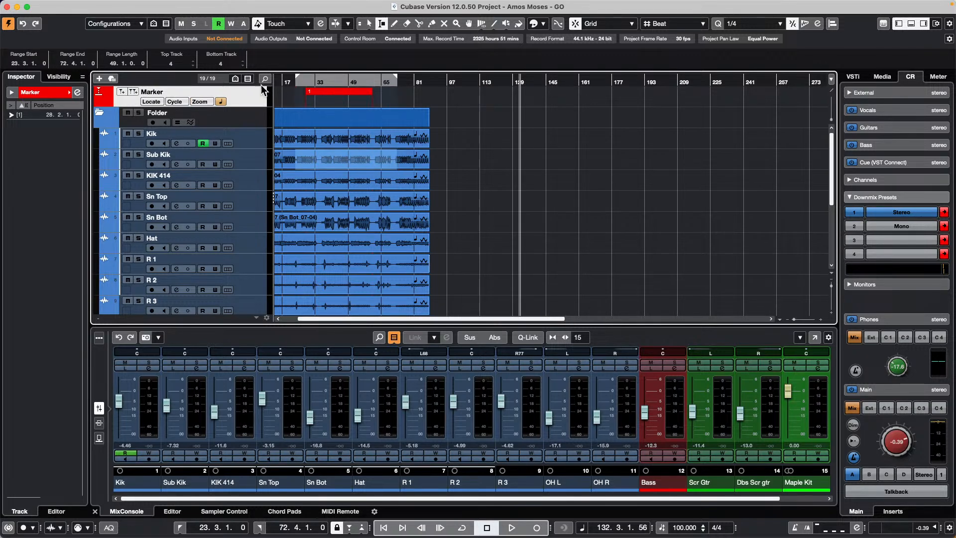
pyautogui.click(133, 92)
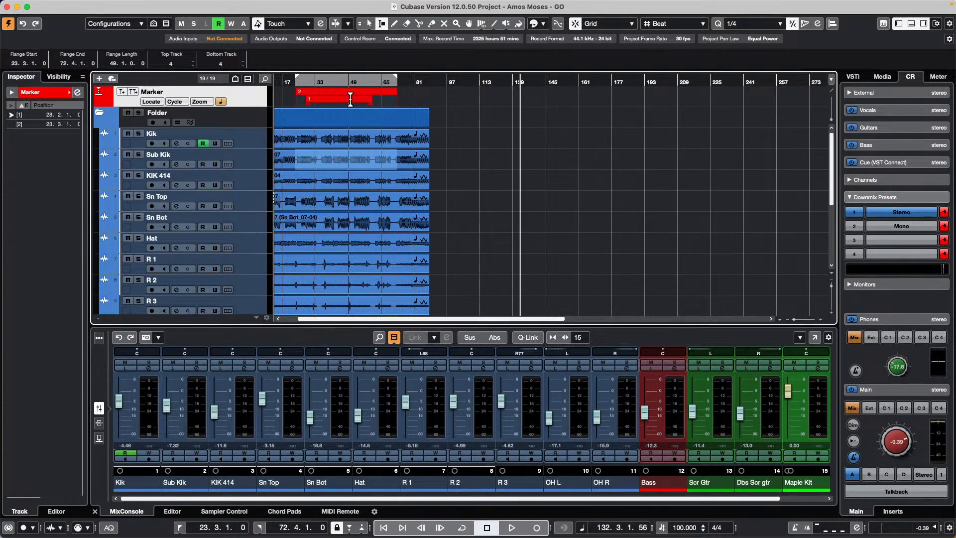
pyautogui.press('Delete')
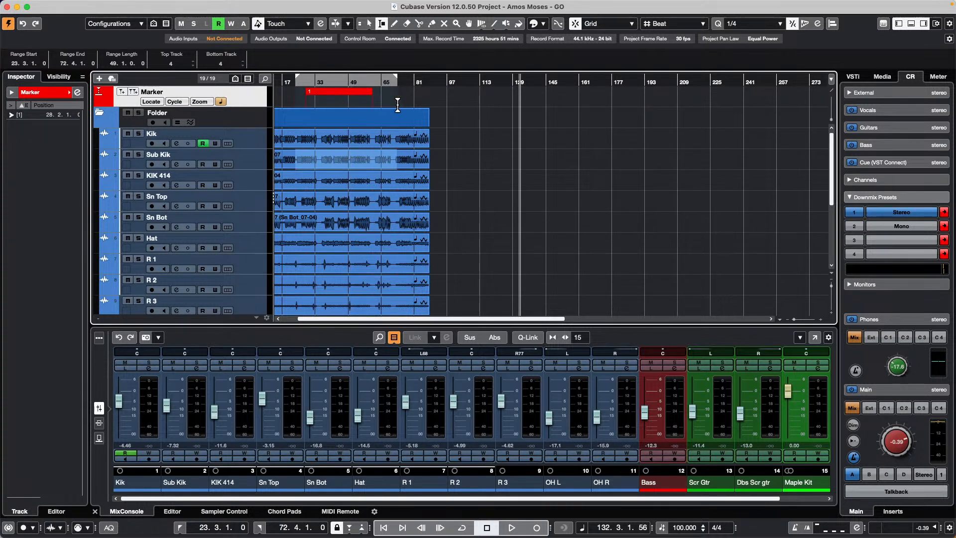
# - Select the cycle marker's range across all tracks, try copying it to bars 107 and 161, and undo both copies
pyautogui.doubleClick(337, 99)
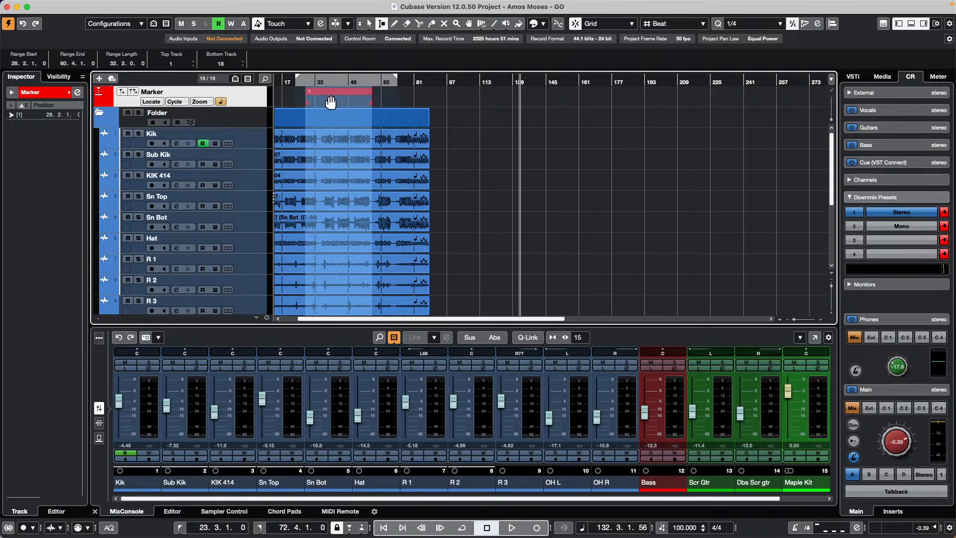
pyautogui.moveTo(331, 105)
pyautogui.mouseDown()
pyautogui.moveTo(619, 113)
pyautogui.moveTo(617, 102)
pyautogui.mouseUp()
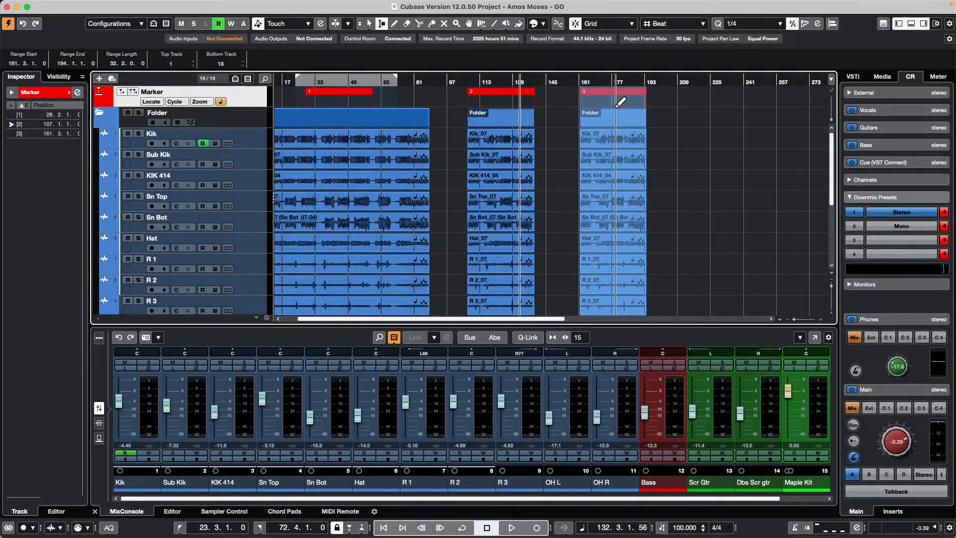
pyautogui.press('super+z')
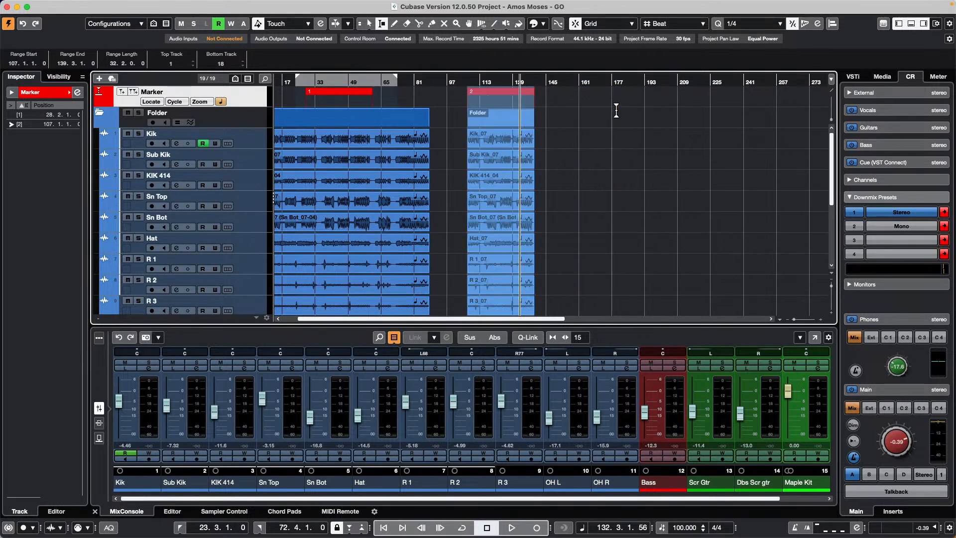
pyautogui.press('super+z')
# - Replace the selection with a range across all tracks from about bar 34 to 64, and check it down to the lowest tracks
pyautogui.click(505, 139)
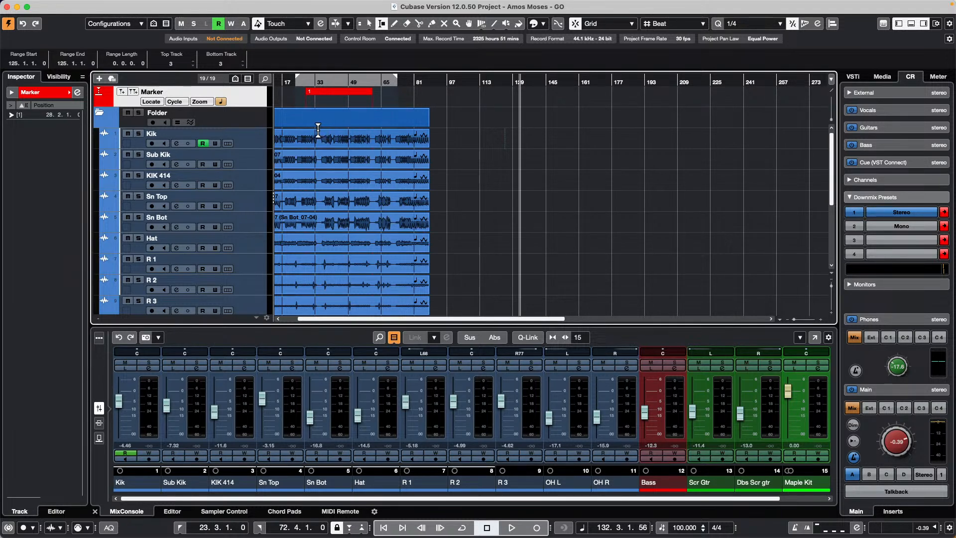
pyautogui.moveTo(317, 130); pyautogui.dragTo(385, 146)
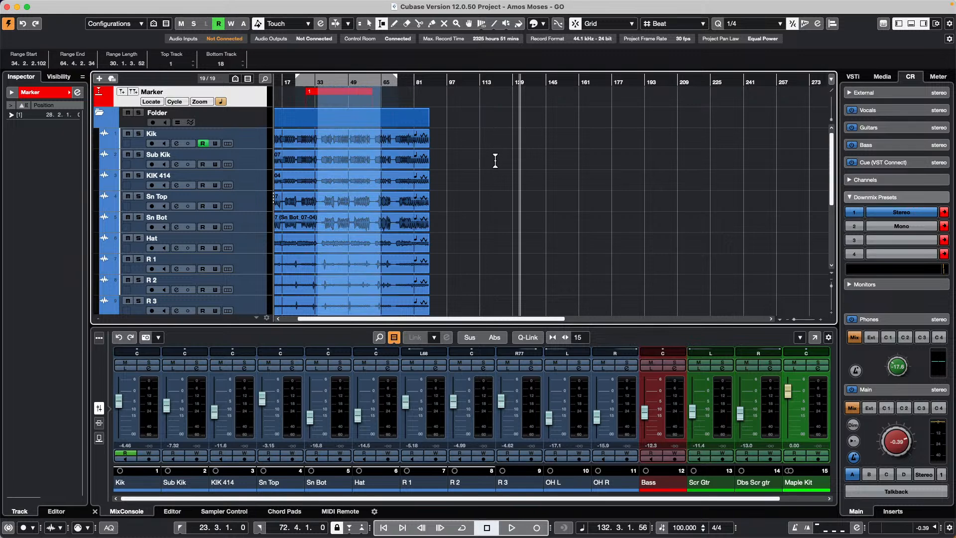
pyautogui.scroll(-3, 492, 161)
pyautogui.scroll(-5, 492, 164)
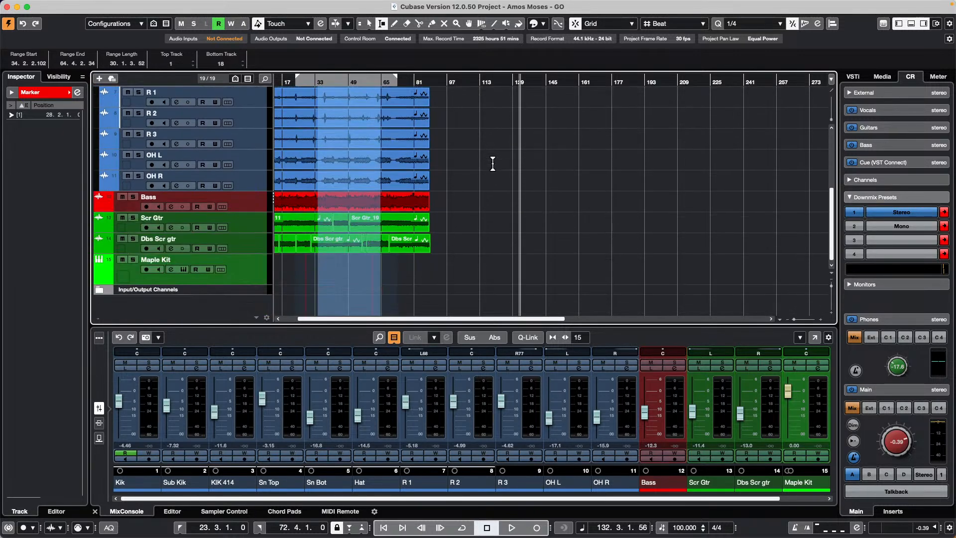
pyautogui.scroll(8, 493, 163)
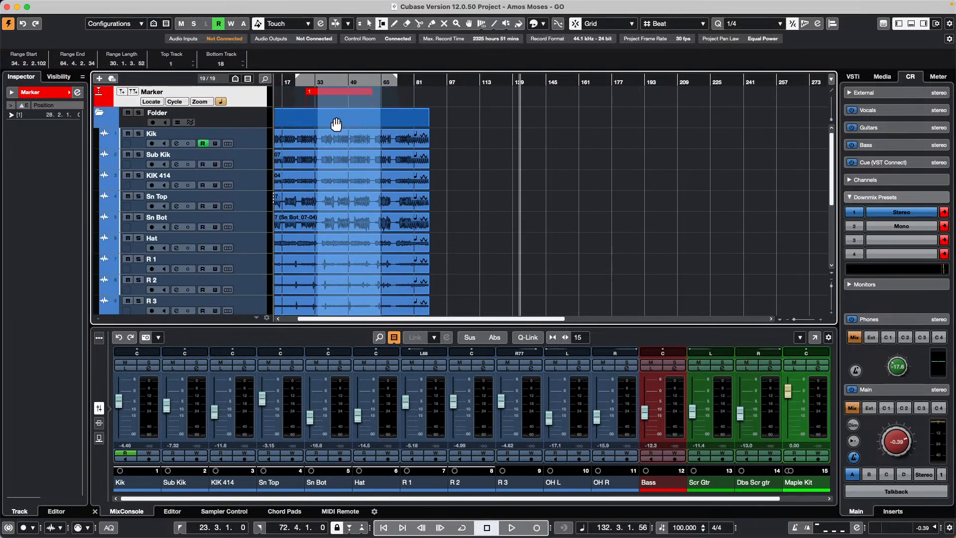
# - Try copying the selected all-track range to bars 120 and 157, and undo both copies
pyautogui.moveTo(336, 124); pyautogui.dragTo(599, 120)
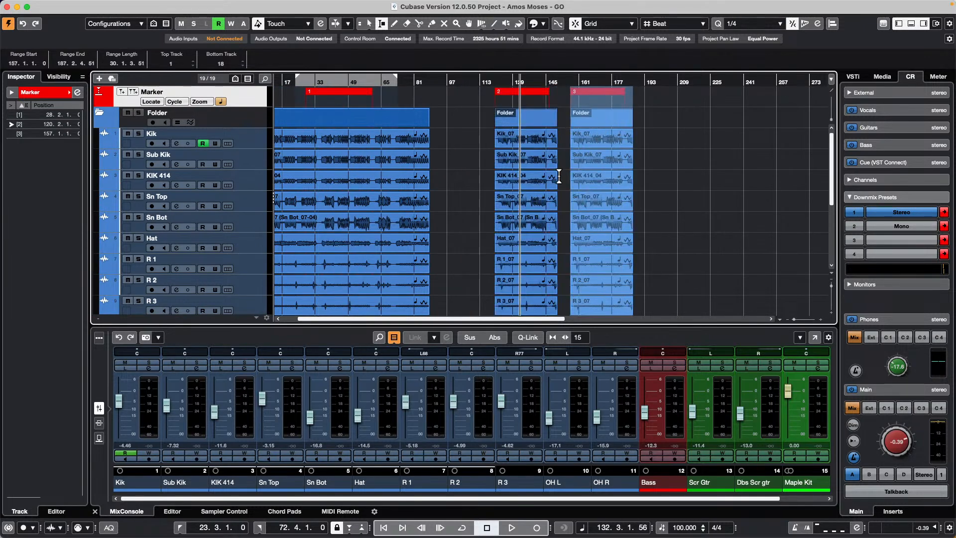
pyautogui.press('super+z')
pyautogui.press('super+z')
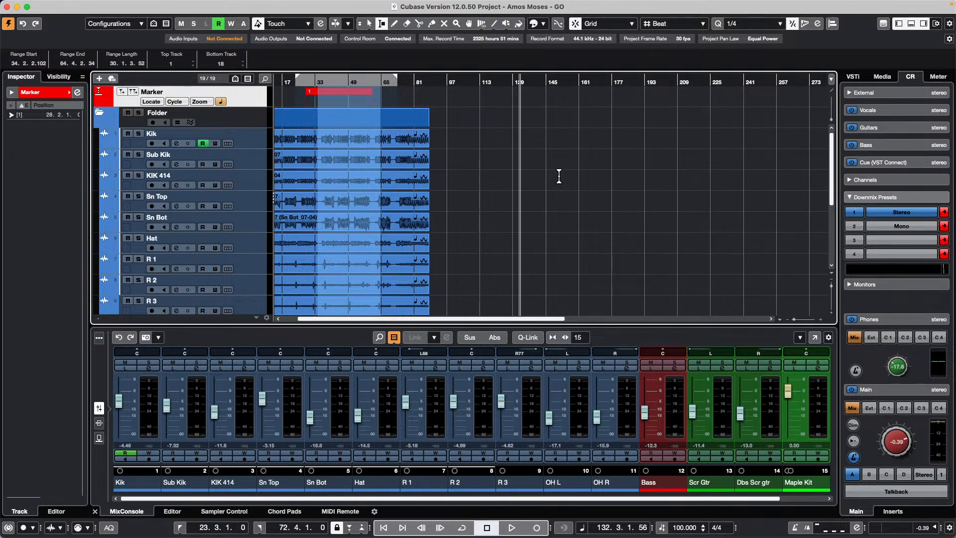
# - Switch to the Object Selection tool and play the project briefly from about bar 17
pyautogui.rightClick(493, 217)
pyautogui.click(490, 219)
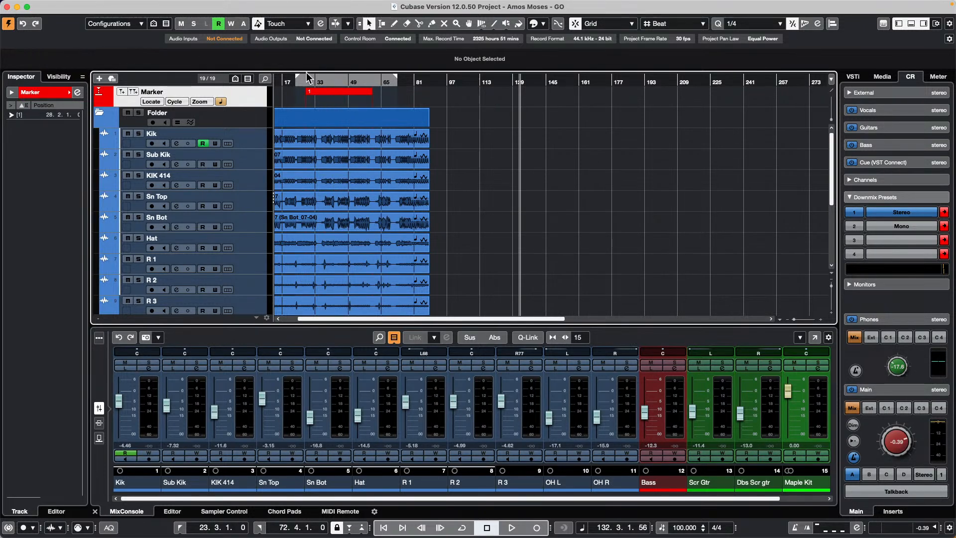
pyautogui.press('Home')
pyautogui.moveTo(346, 82); pyautogui.dragTo(312, 84)
pyautogui.scroll(-5, 475, 143)
pyautogui.press('space')
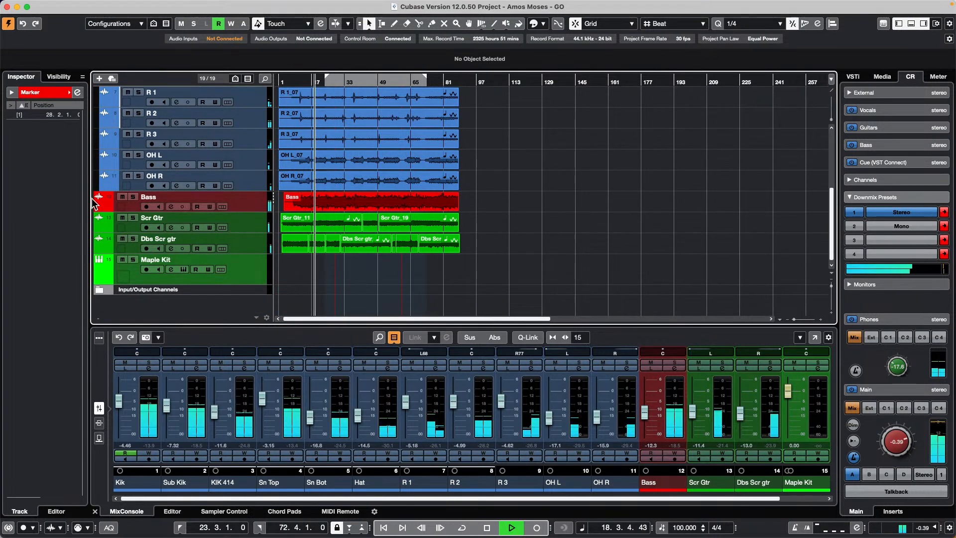
pyautogui.scroll(5, 550, 202)
pyautogui.press('space')
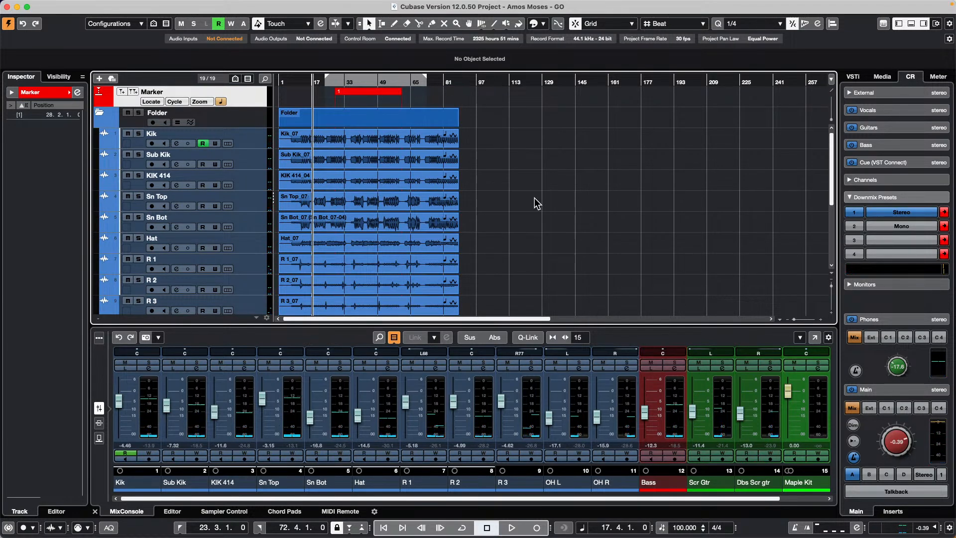
pyautogui.scroll(-5, 354, 228)
pyautogui.scroll(5, 354, 228)
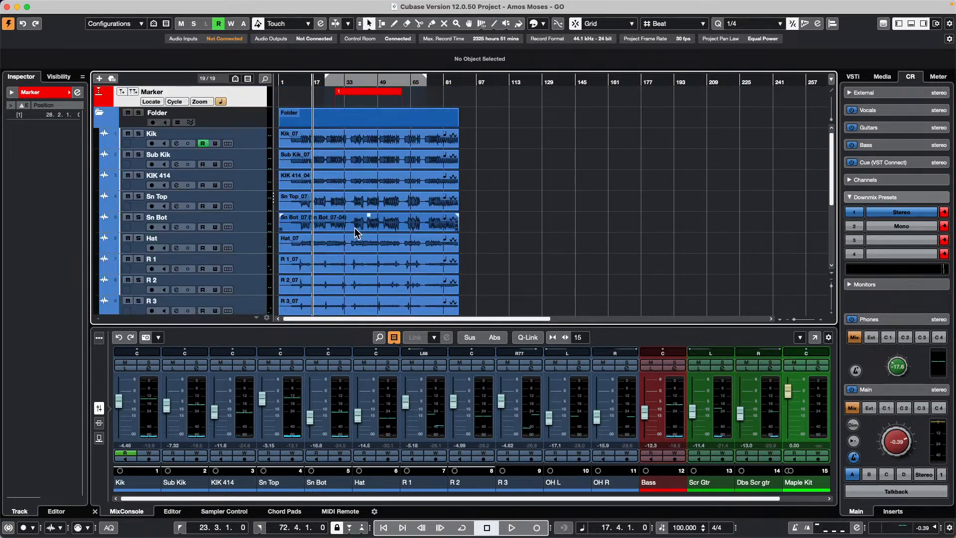
# - Open the Control Room audio connections and check the available options for the Guitars cue channel
pyautogui.click(319, 7)
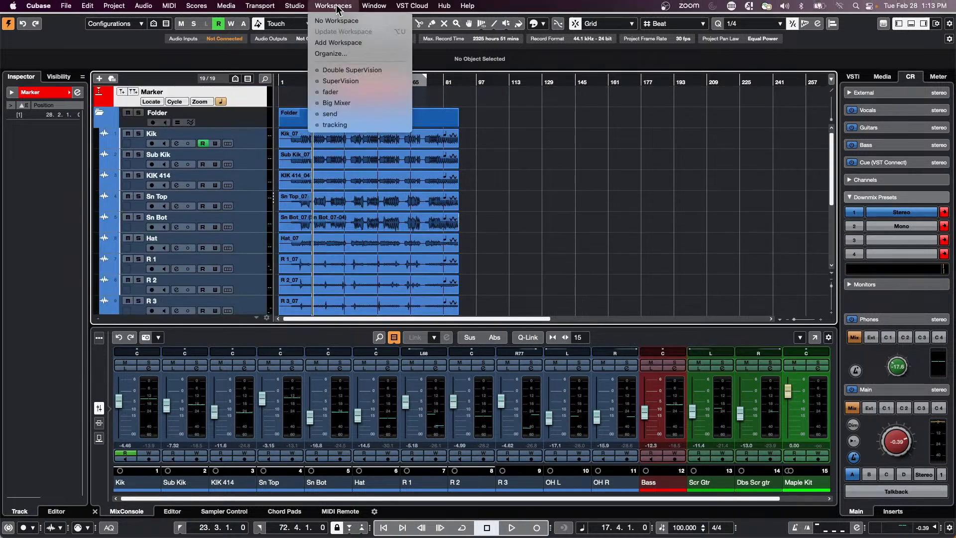
pyautogui.moveTo(302, 11)
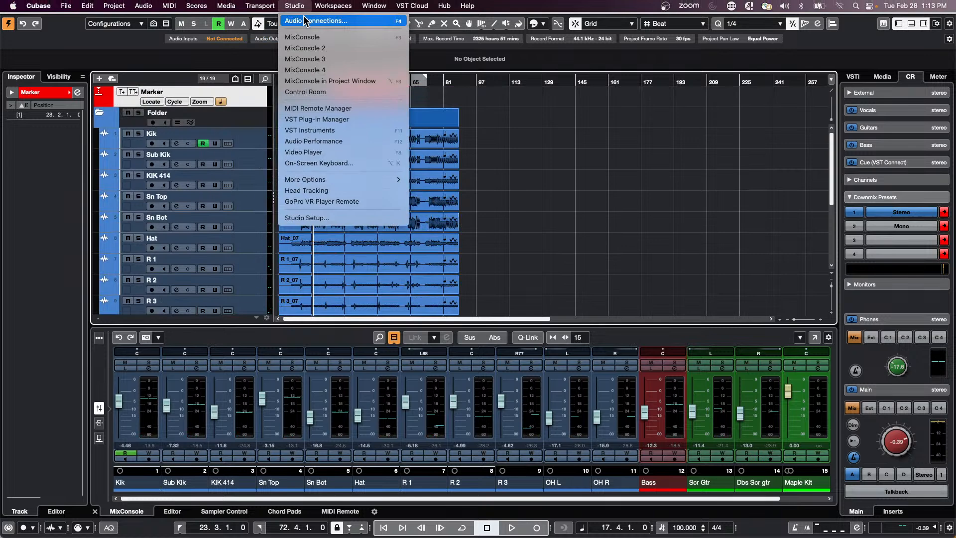
pyautogui.click(306, 21)
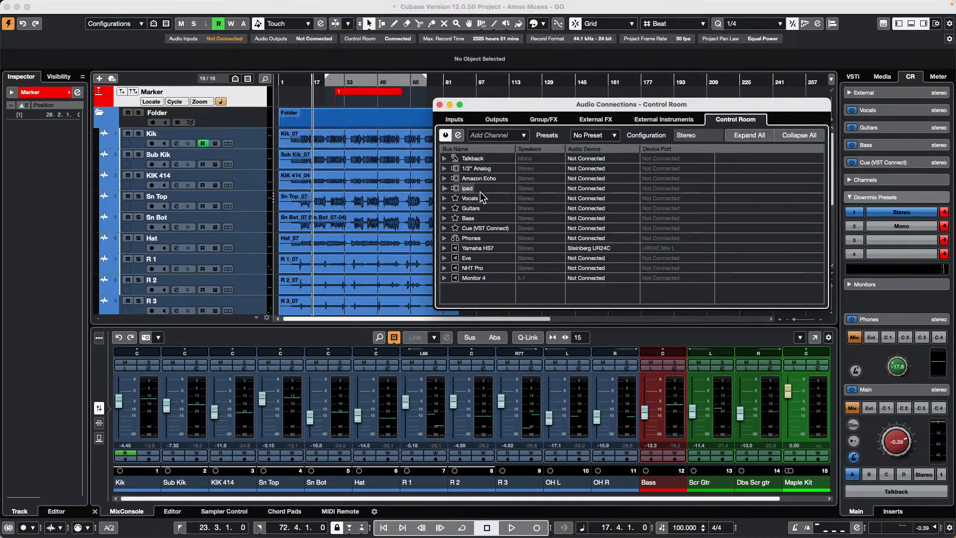
pyautogui.rightClick(492, 204)
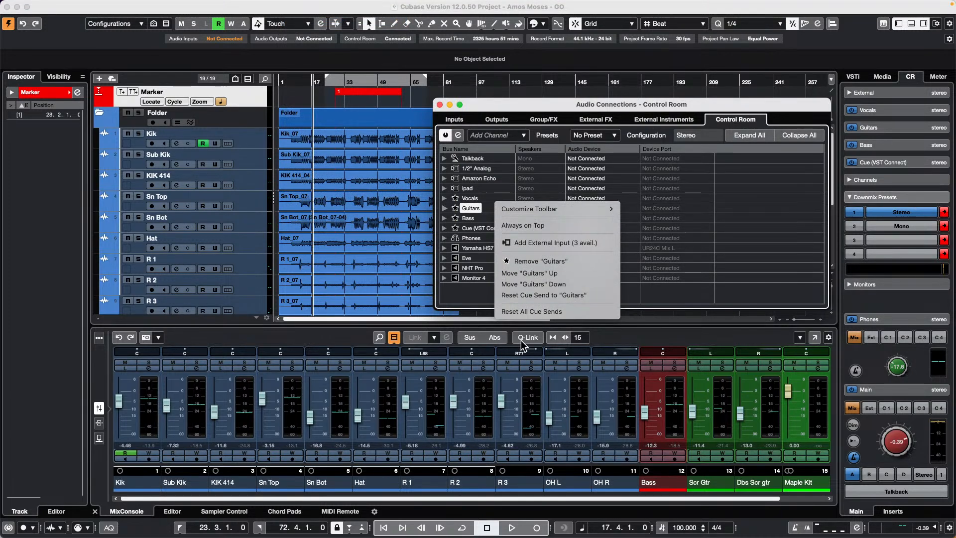
pyautogui.click(477, 231)
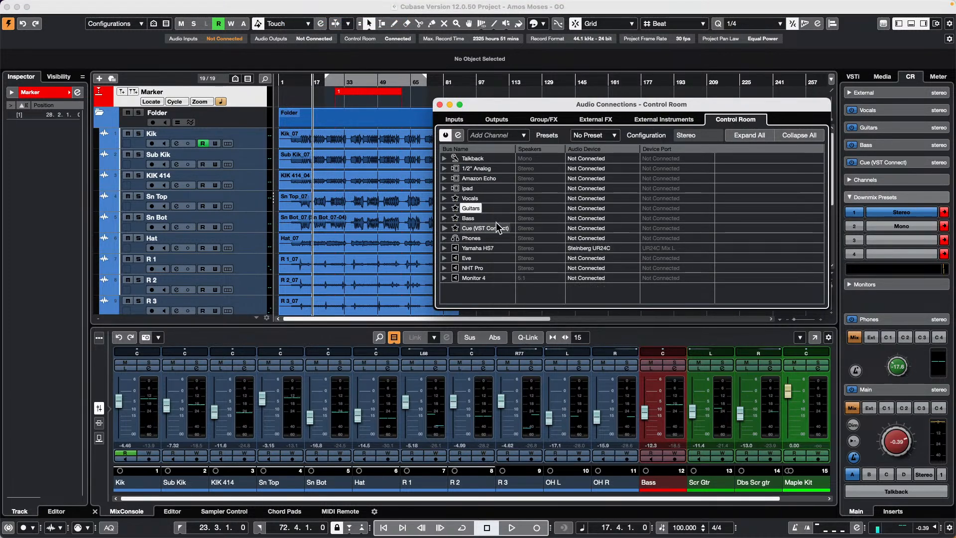
# - Remove the Vocals cue channel from the Control Room connections
pyautogui.click(464, 217)
pyautogui.doubleClick(468, 218)
pyautogui.click(473, 199)
pyautogui.rightClick(476, 200)
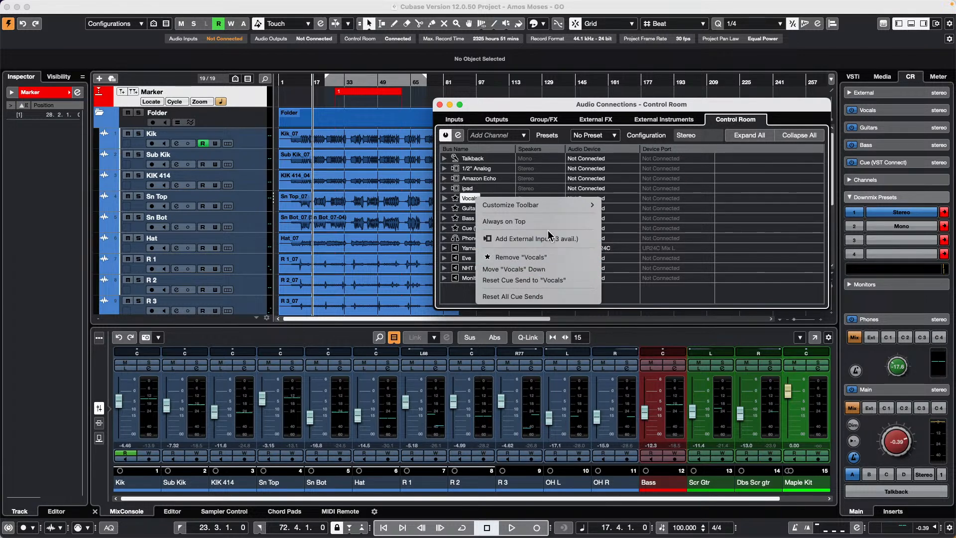
pyautogui.click(548, 258)
pyautogui.click(545, 182)
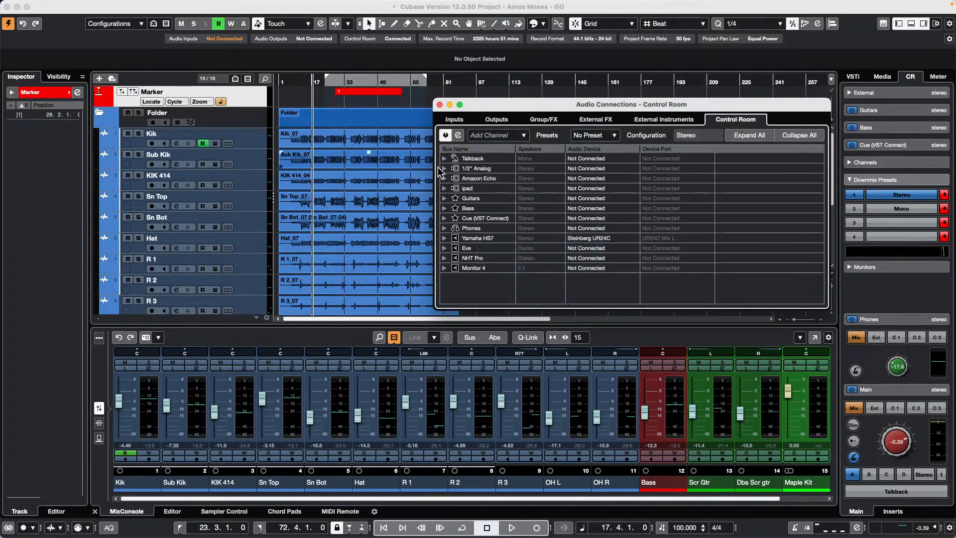
# - Add a stereo cue channel named "Drums" to the Control Room
pyautogui.rightClick(484, 198)
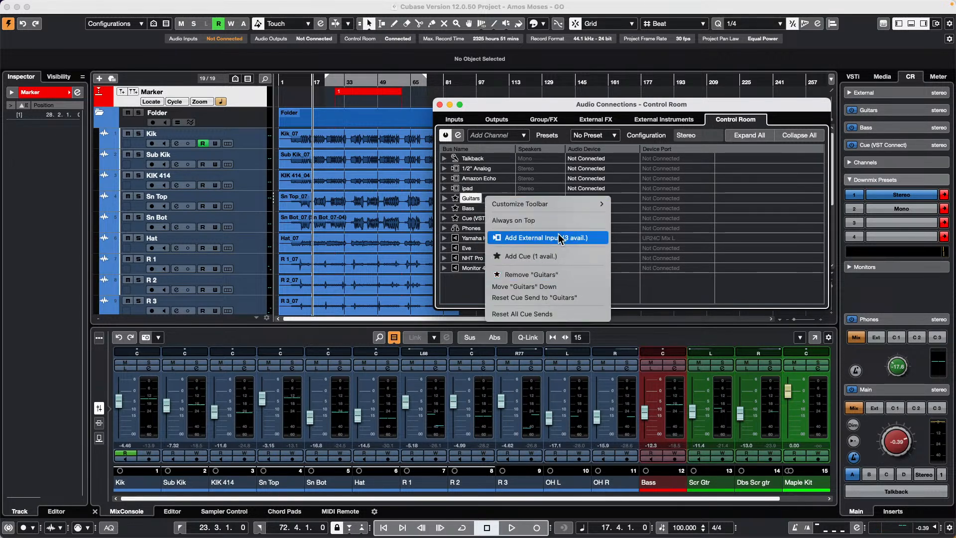
pyautogui.click(547, 257)
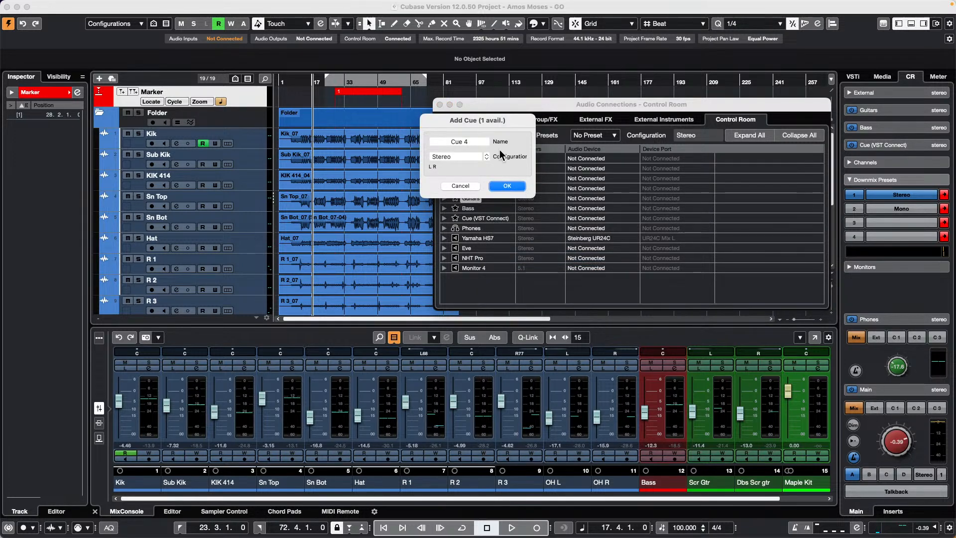
pyautogui.click(473, 141)
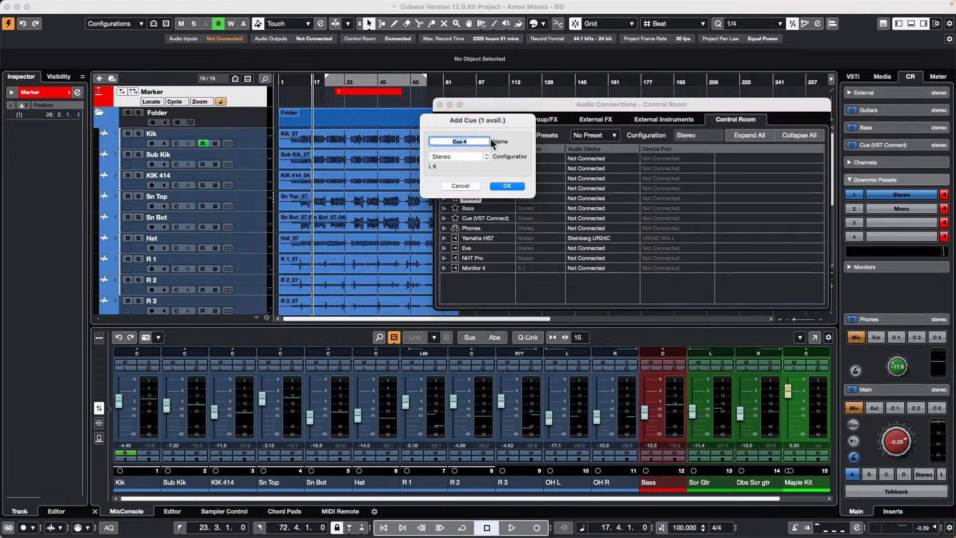
pyautogui.moveTo(500, 119); pyautogui.dragTo(640, 110)
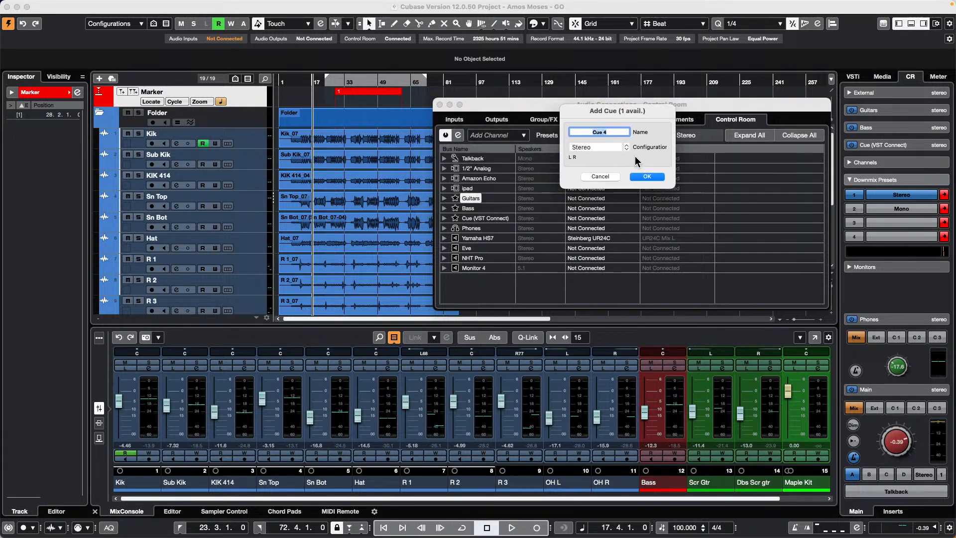
pyautogui.write('Drums')
pyautogui.click(650, 178)
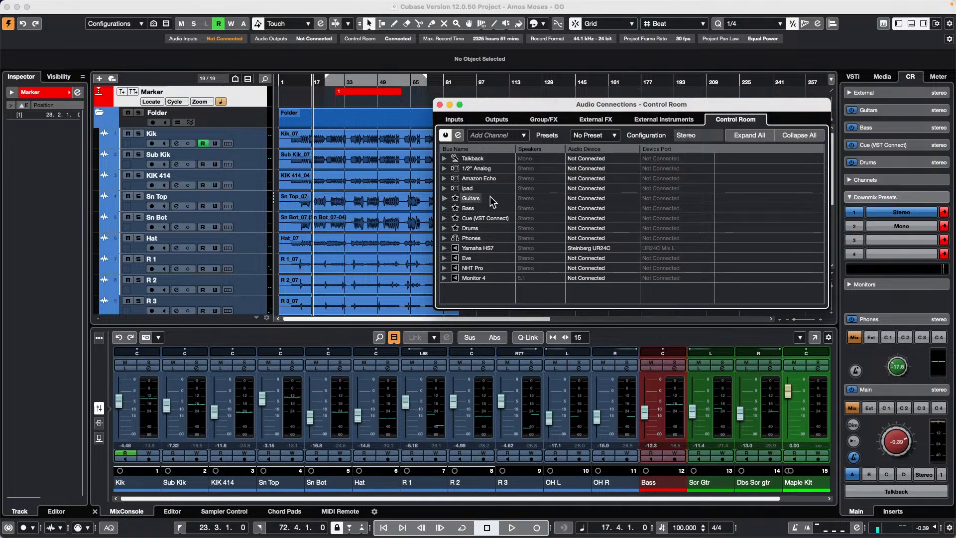
# - Expand the Guitars, Bass, Cue (VST Connect) and Drums cue channels to examine their output ports
pyautogui.click(444, 198)
pyautogui.click(444, 228)
pyautogui.click(444, 257)
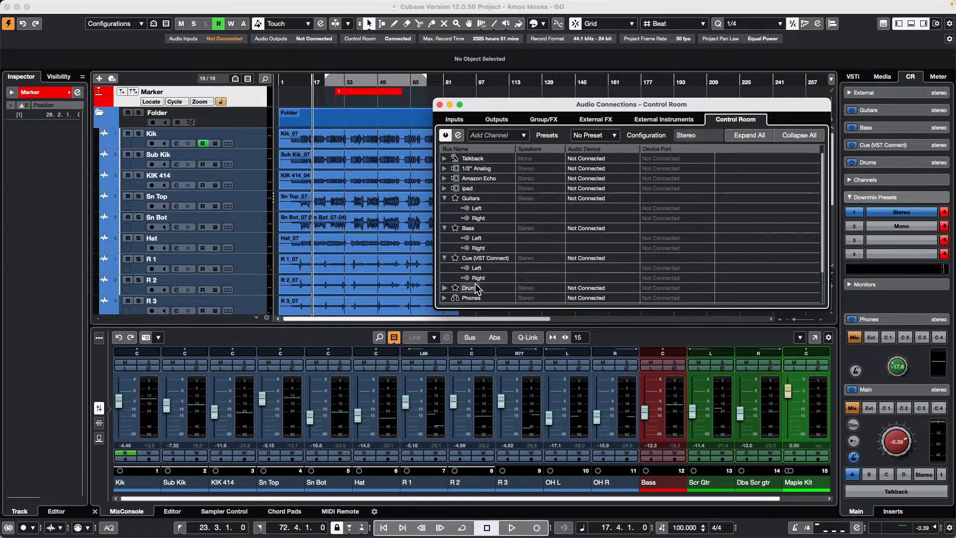
pyautogui.click(444, 287)
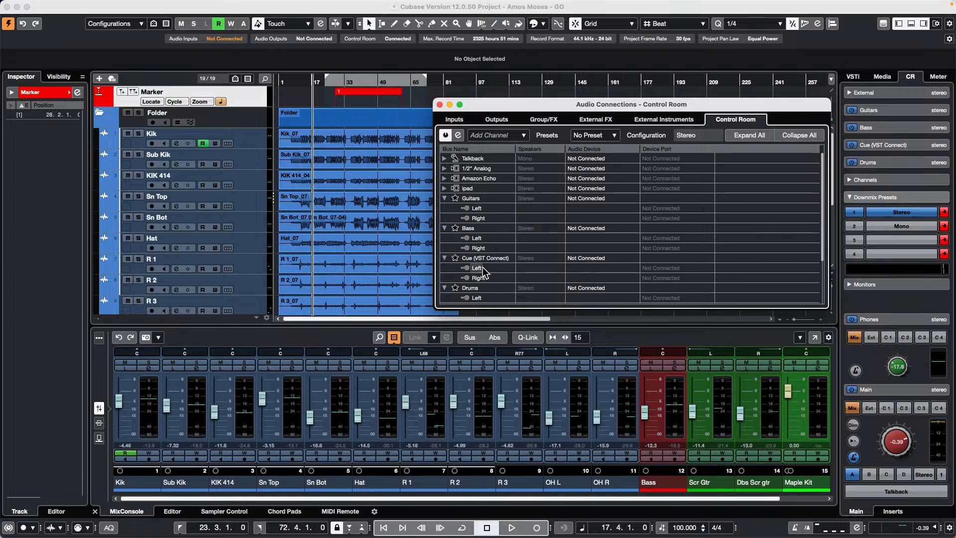
# - Review the audio device choices for the Drums and Bass cue channels, and close Audio Connections
pyautogui.click(600, 279)
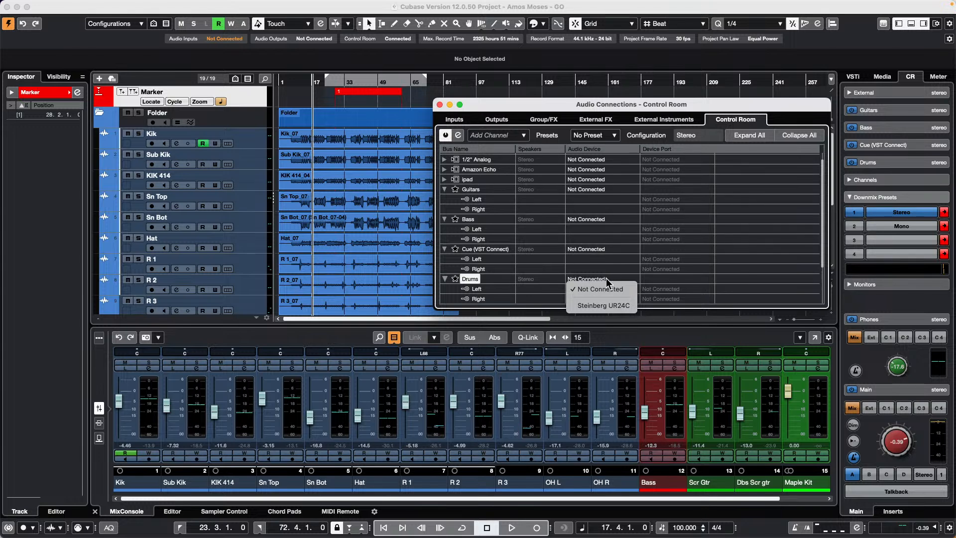
pyautogui.click(603, 219)
pyautogui.click(603, 218)
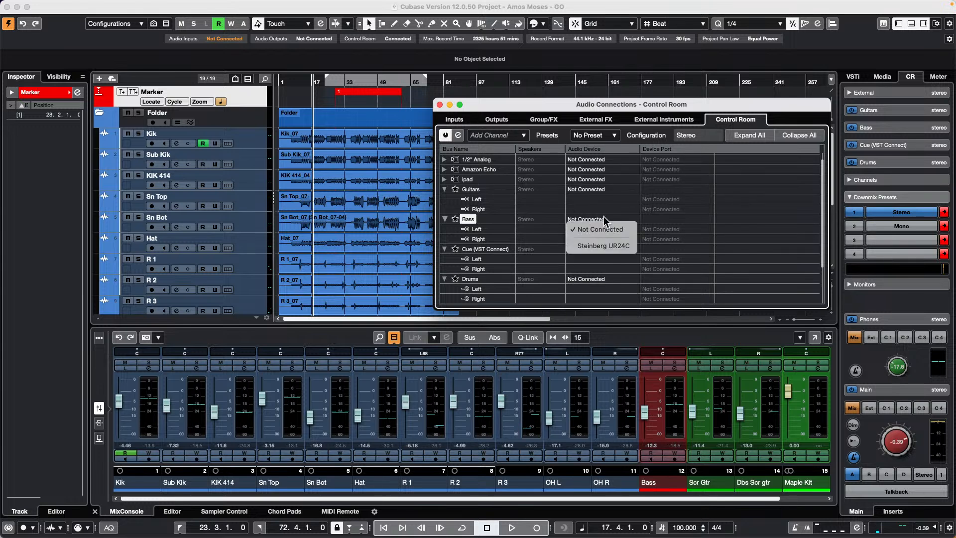
pyautogui.click(675, 230)
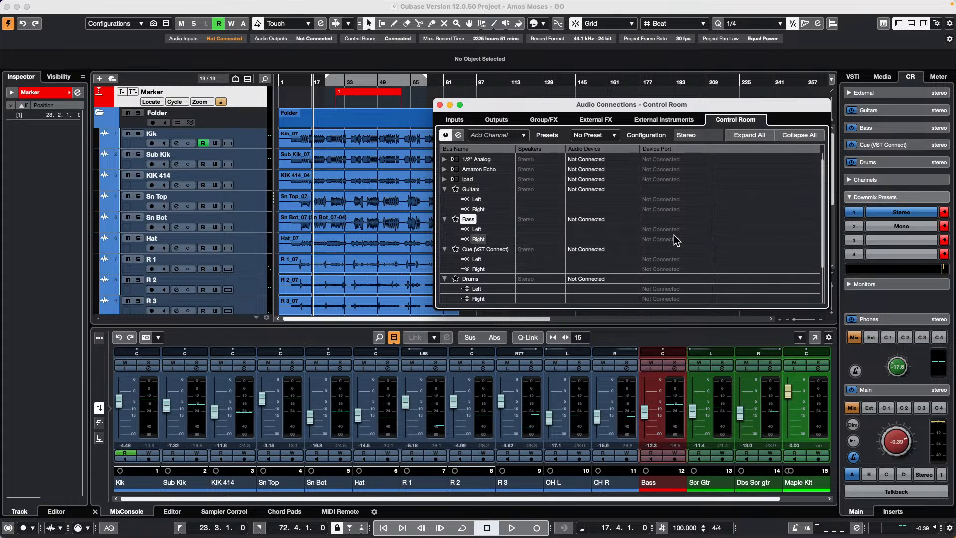
pyautogui.click(440, 105)
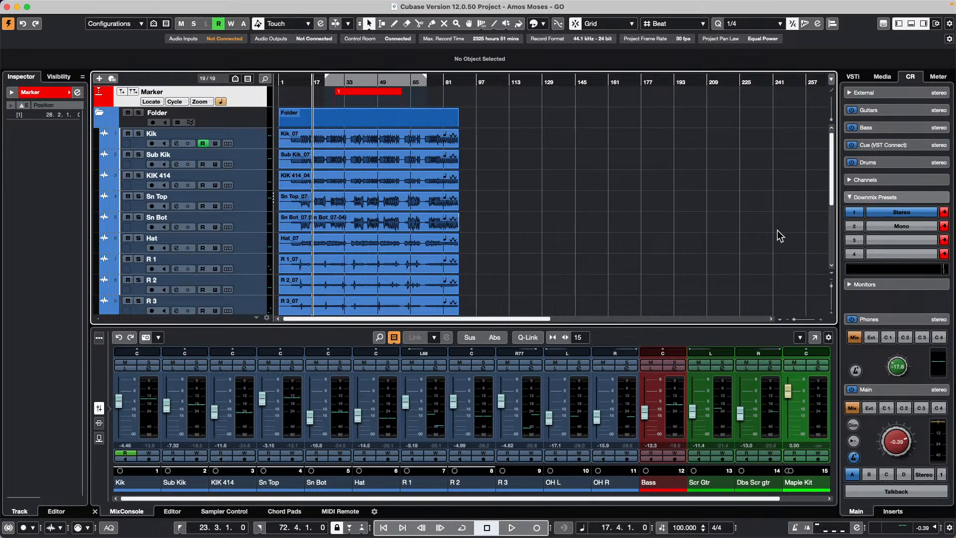
# - Open the MixConsole with the Control Room shown, enable the Cue Sends rack, and expand the cue sends of all channels
pyautogui.press('F3')
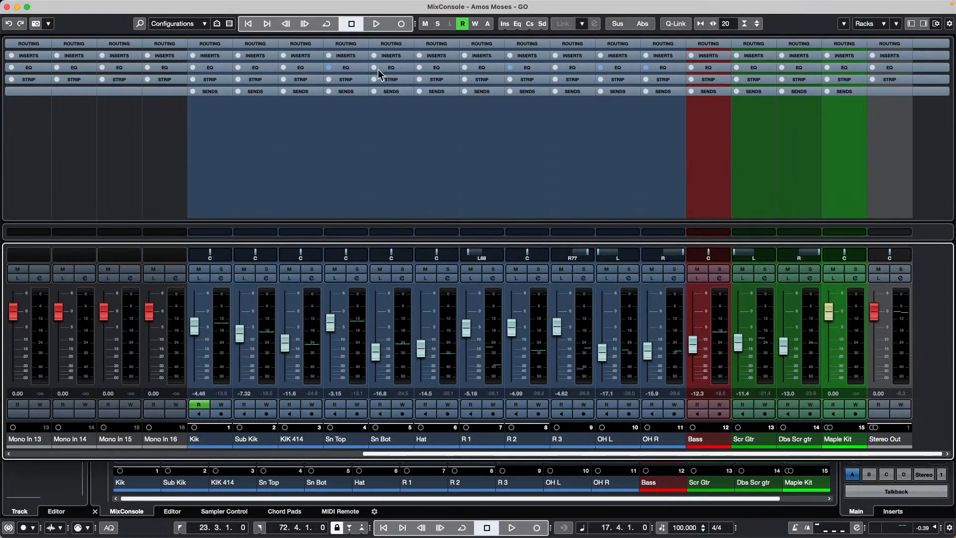
pyautogui.click(923, 24)
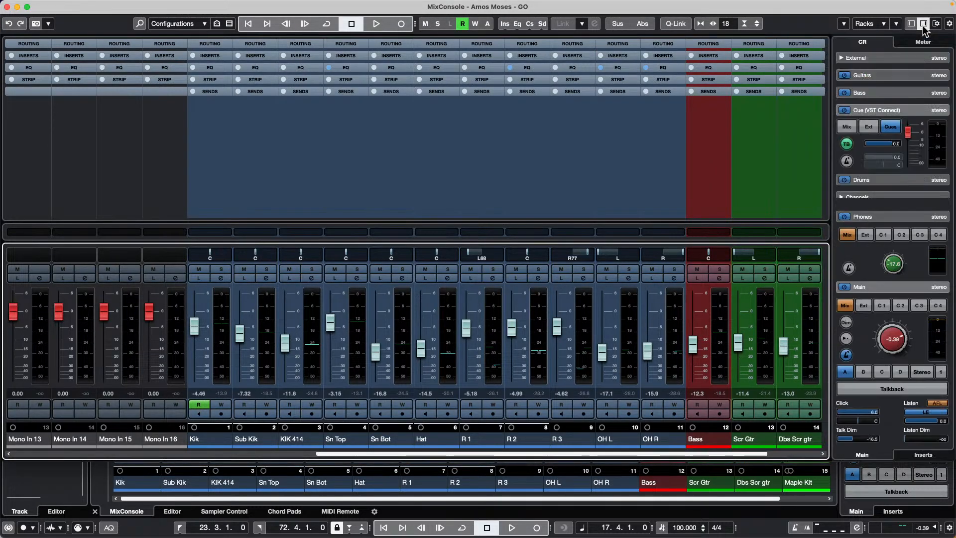
pyautogui.click(875, 25)
pyautogui.click(866, 140)
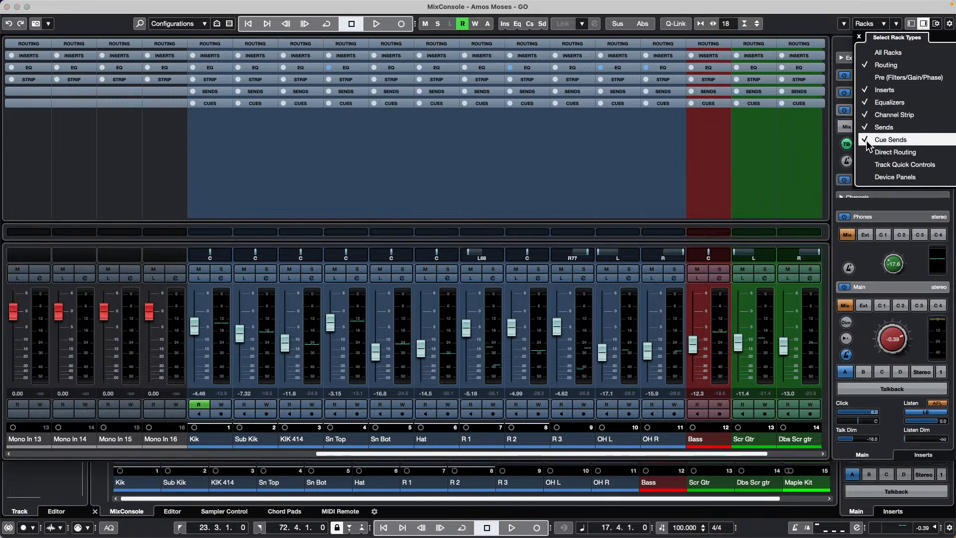
pyautogui.click(784, 144)
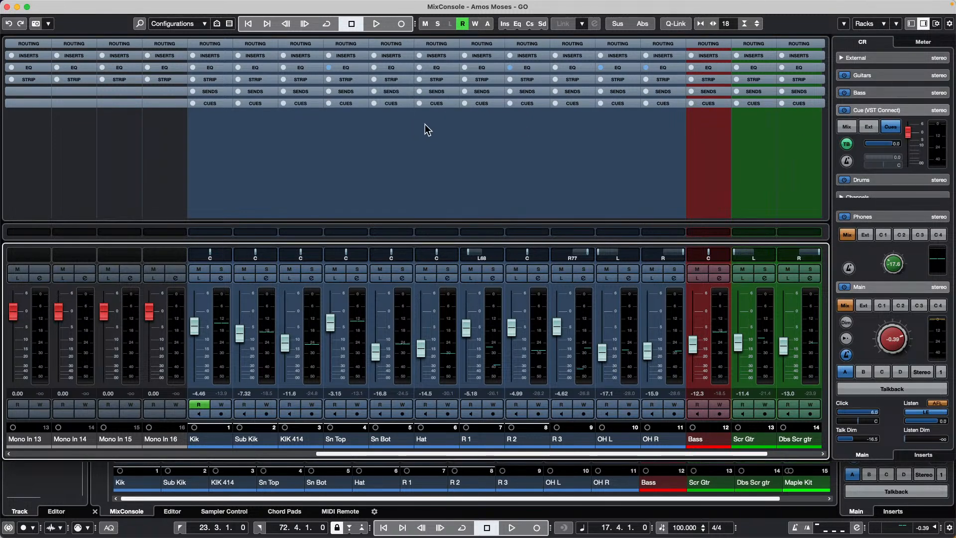
pyautogui.click(392, 103)
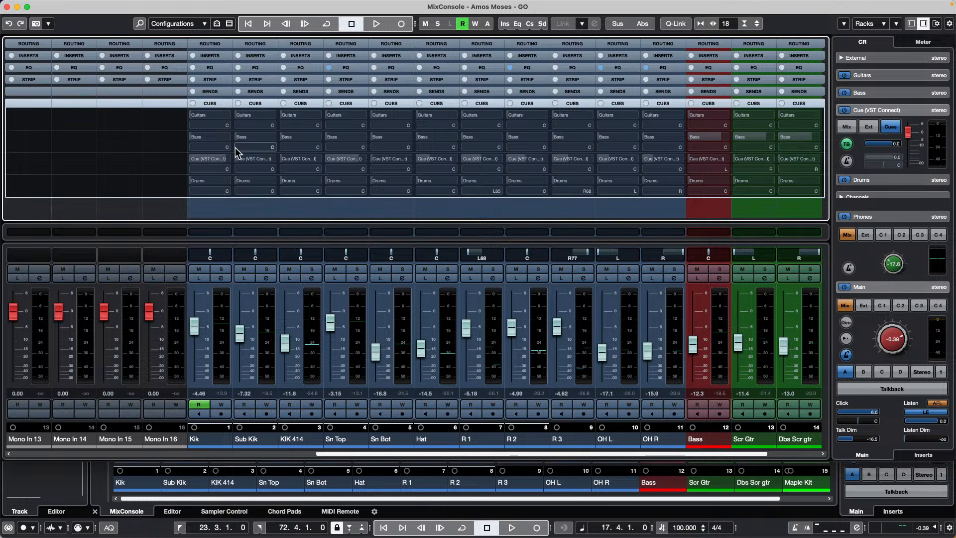
# - Filter the input channels out of the MixConsole so they are hidden
pyautogui.click(229, 24)
pyautogui.click(259, 66)
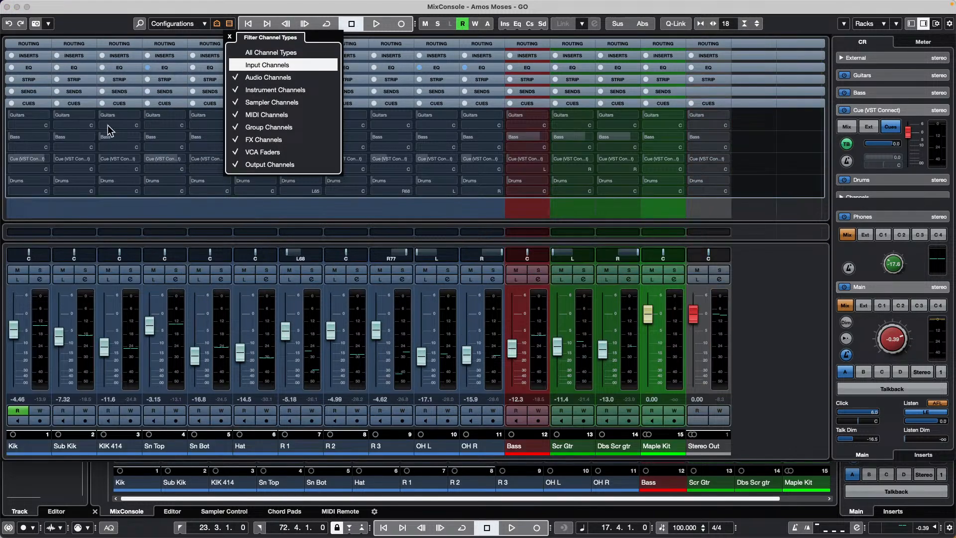
pyautogui.click(765, 159)
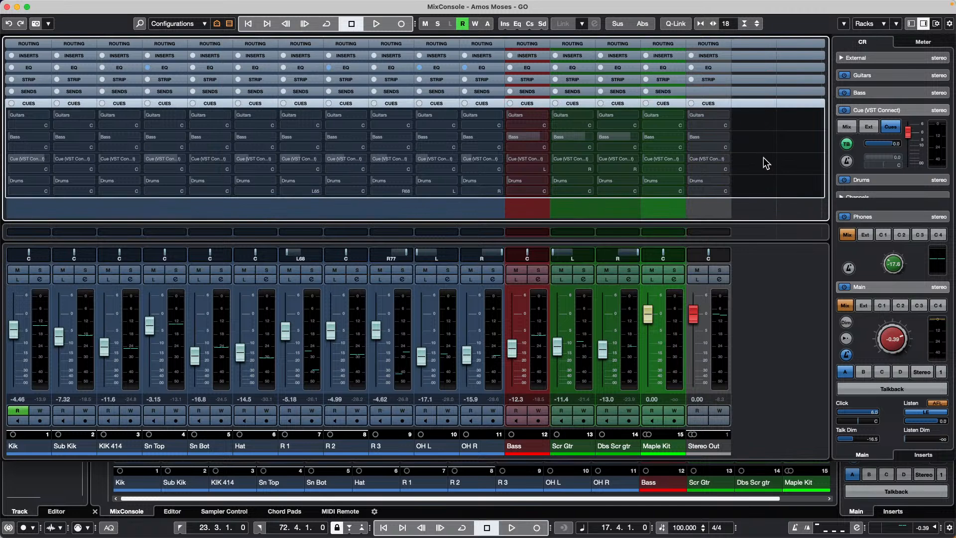
# - Examine the Control Room's cue-send options and the controls of the Guitars and Bass cue channels
pyautogui.rightClick(858, 252)
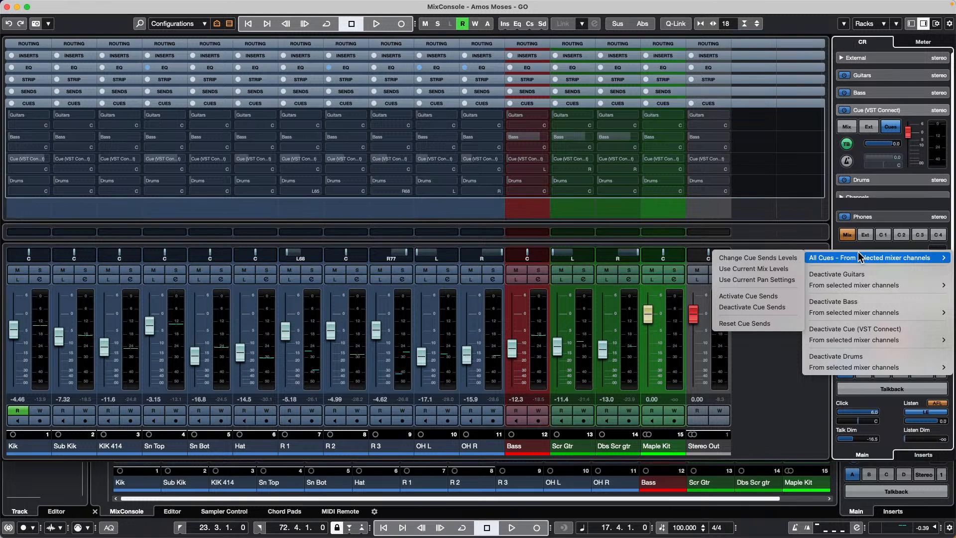
pyautogui.click(924, 29)
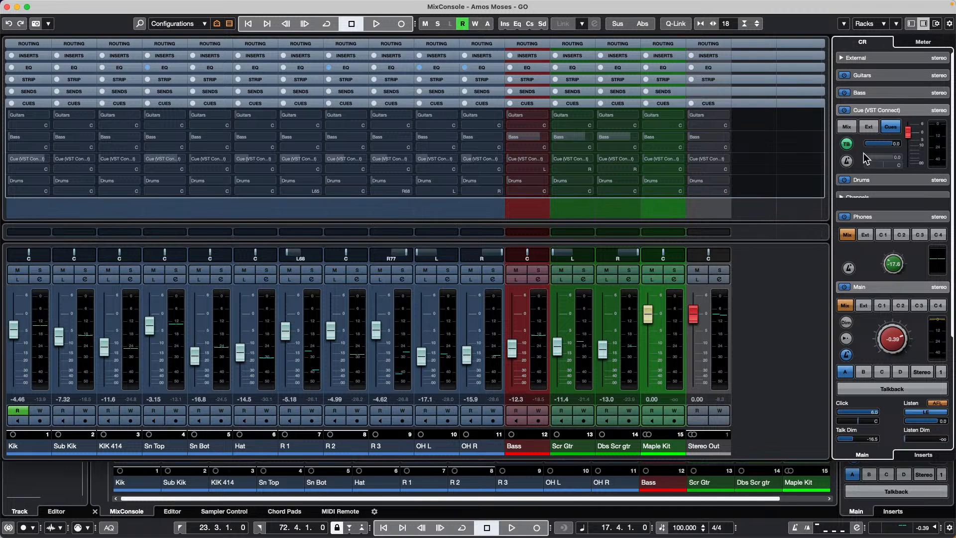
pyautogui.click(883, 74)
pyautogui.click(885, 75)
pyautogui.click(888, 91)
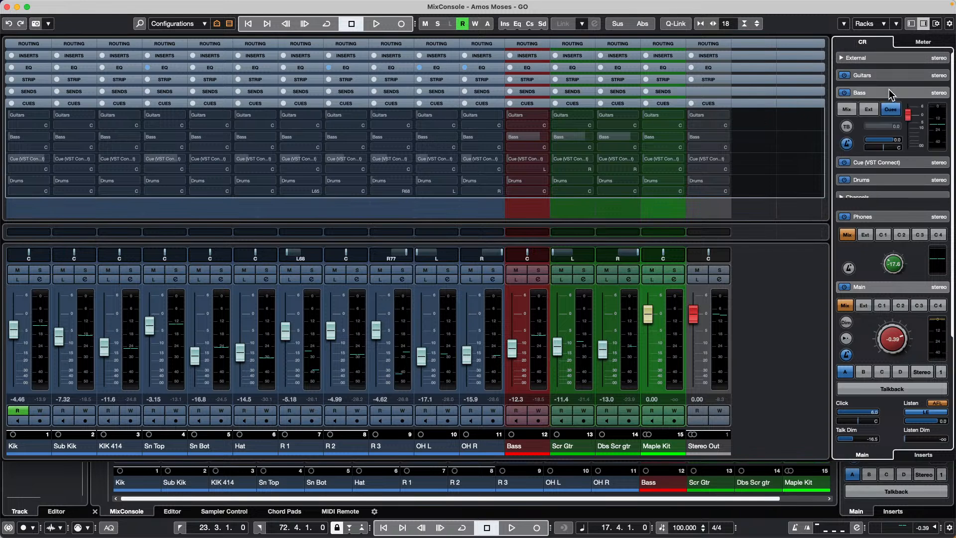
pyautogui.click(888, 92)
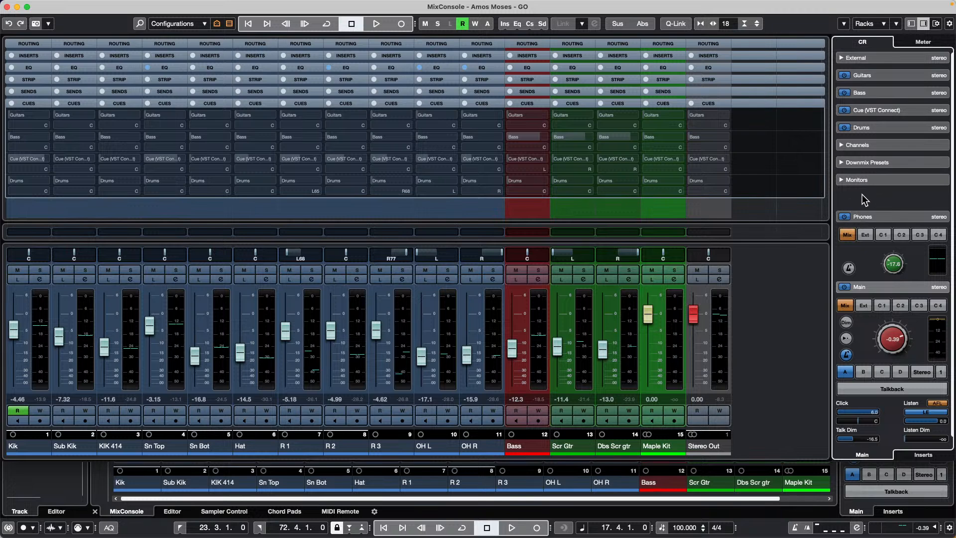
pyautogui.click(888, 79)
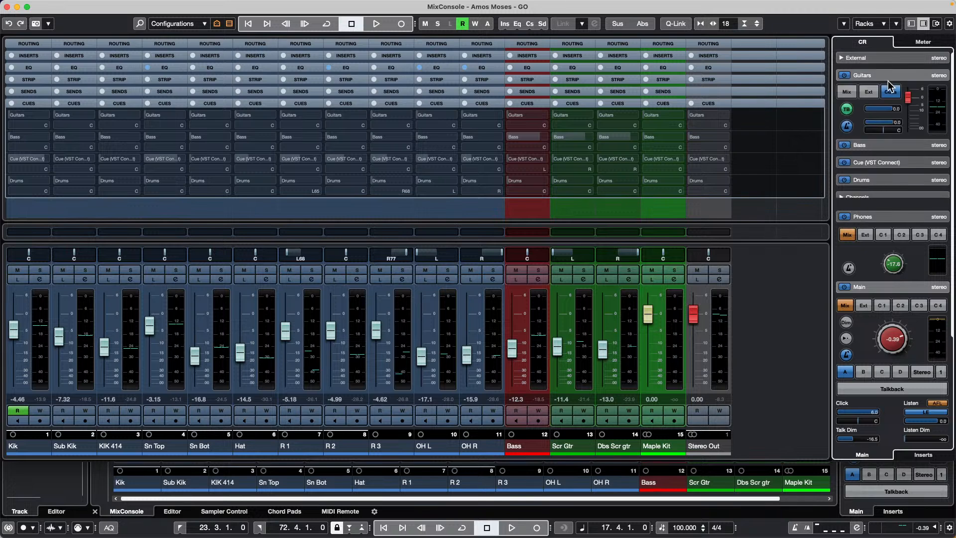
pyautogui.rightClick(866, 128)
pyautogui.moveTo(861, 134)
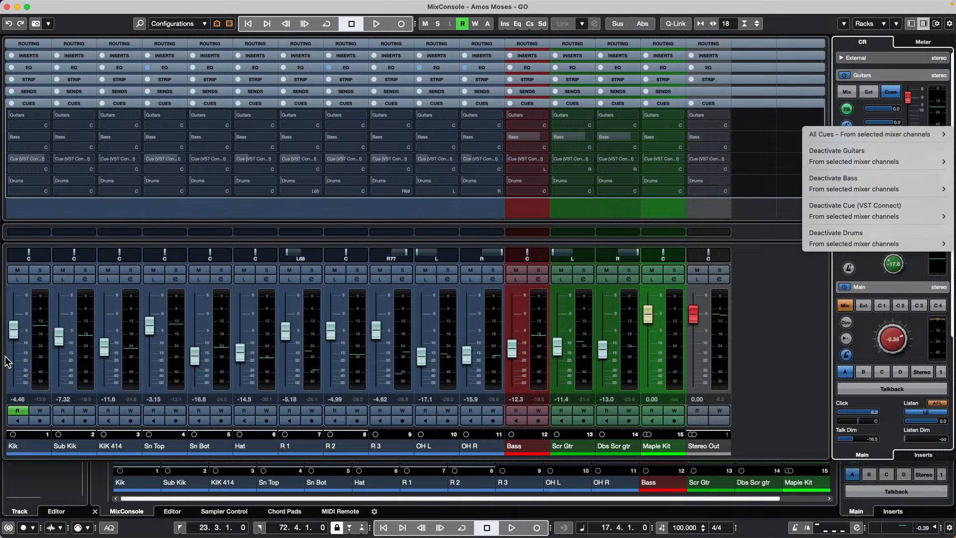
pyautogui.click(36, 367)
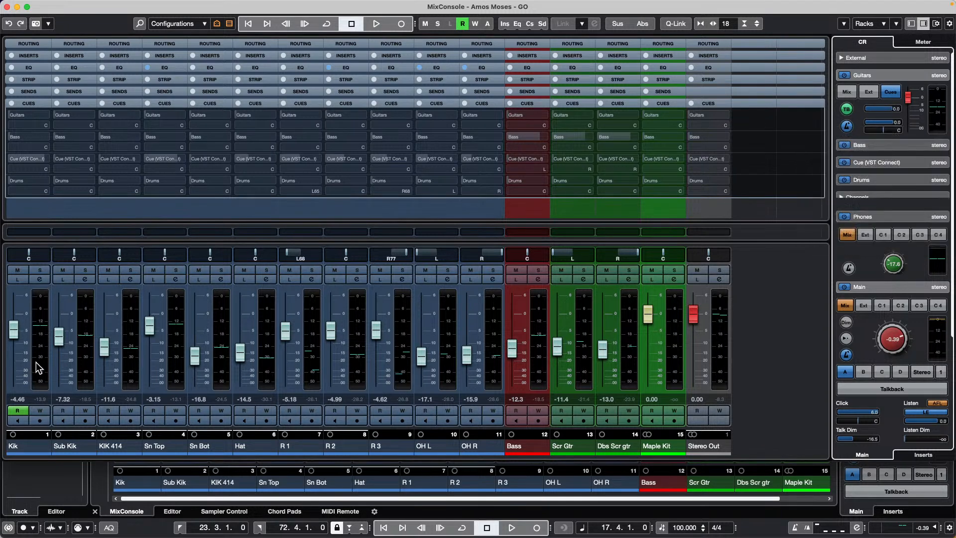
# - Select the channels Kik through Maple Kit and activate all of their cue sends
pyautogui.click(37, 361)
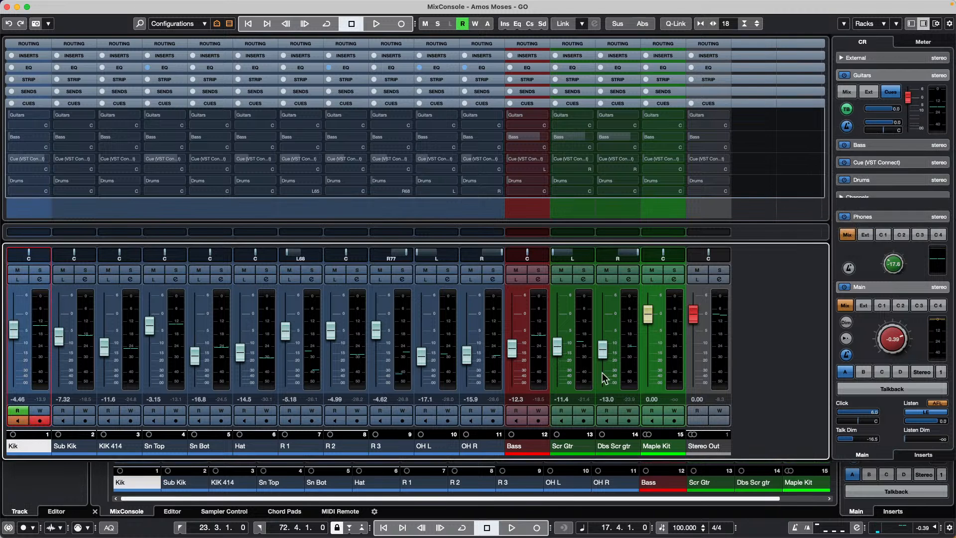
pyautogui.keyDown('shift'); pyautogui.click(676, 343); pyautogui.keyUp('shift')
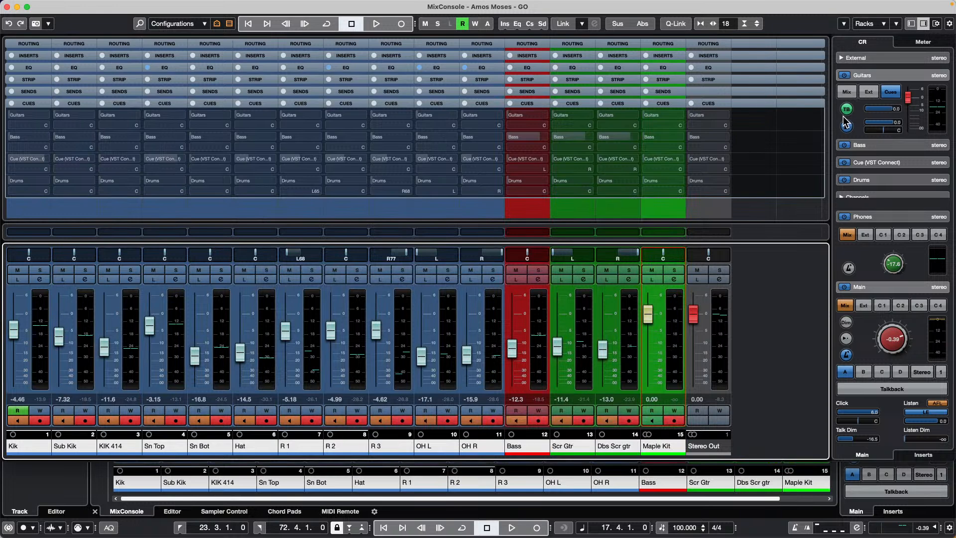
pyautogui.rightClick(856, 123)
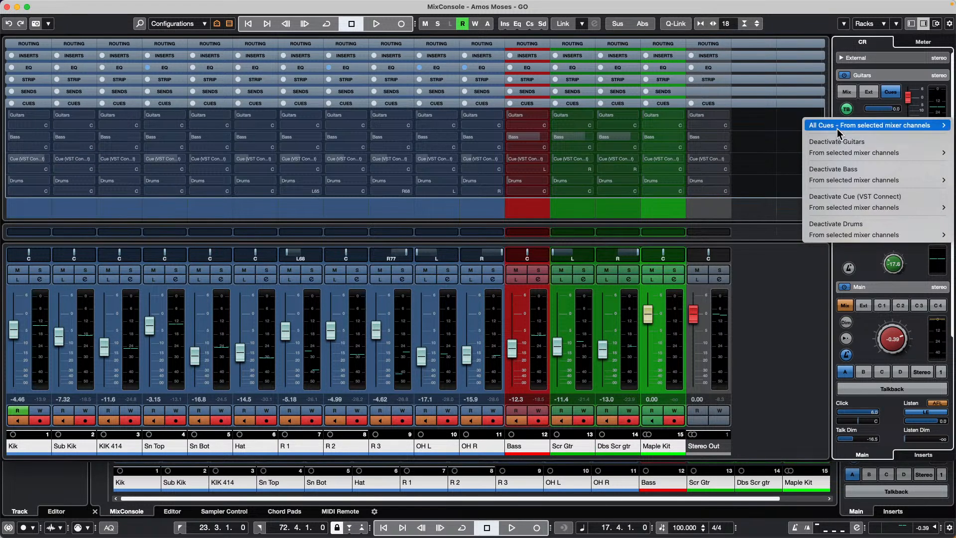
pyautogui.moveTo(838, 127)
pyautogui.click(760, 164)
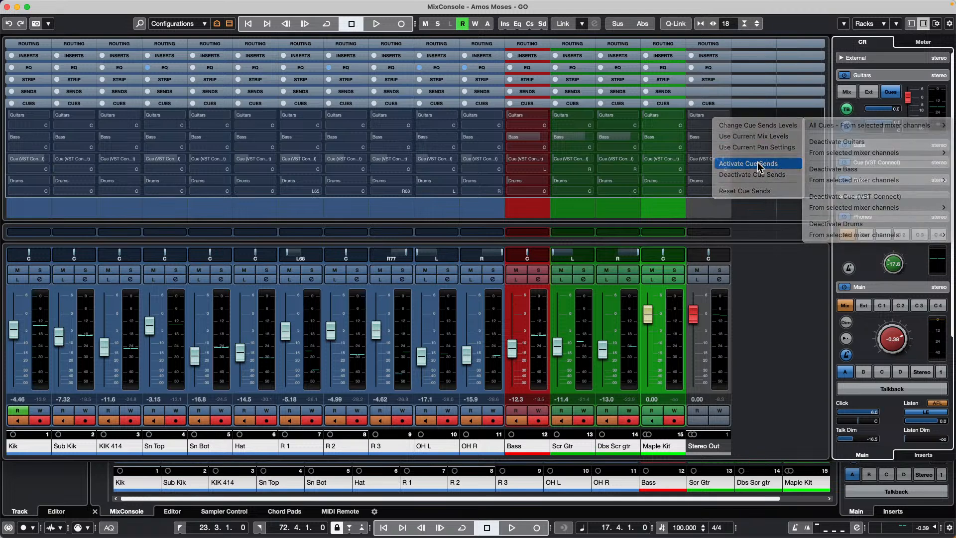
pyautogui.click(544, 181)
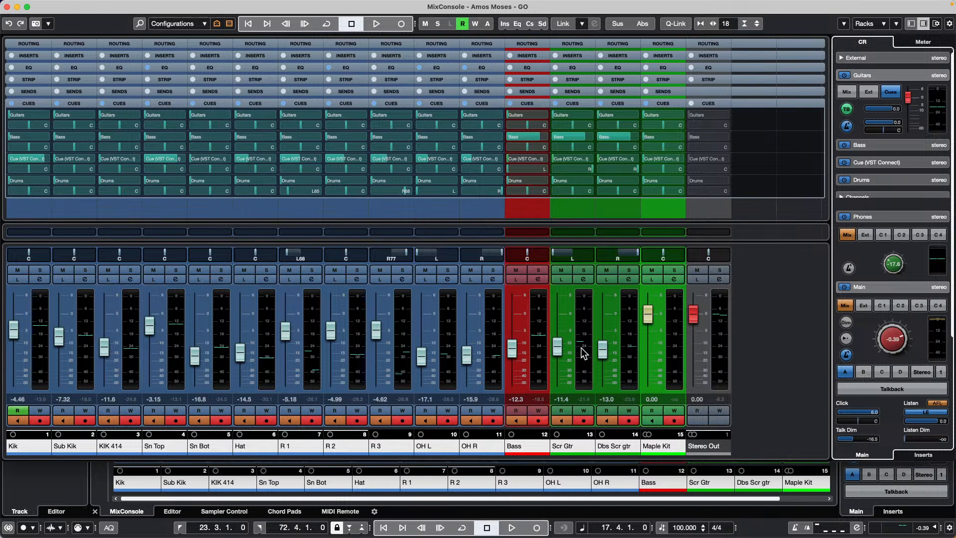
# - Assign the current mix levels of the selected channels to all cue sends
pyautogui.rightClick(860, 133)
pyautogui.moveTo(860, 133)
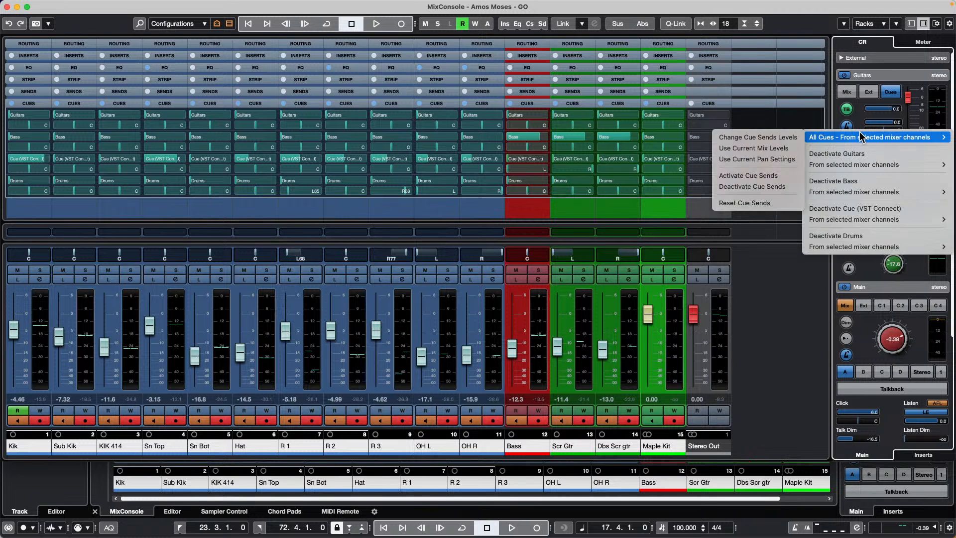
pyautogui.click(782, 149)
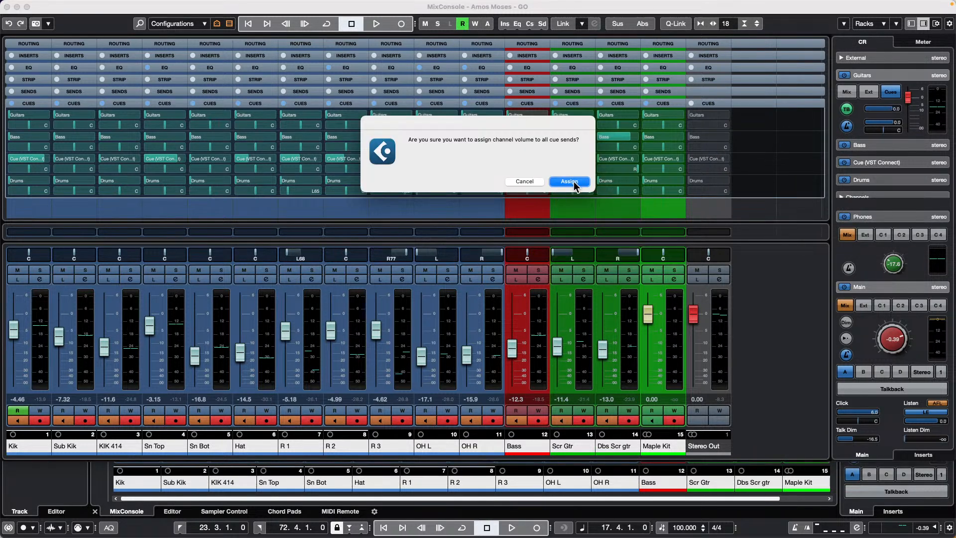
pyautogui.click(569, 182)
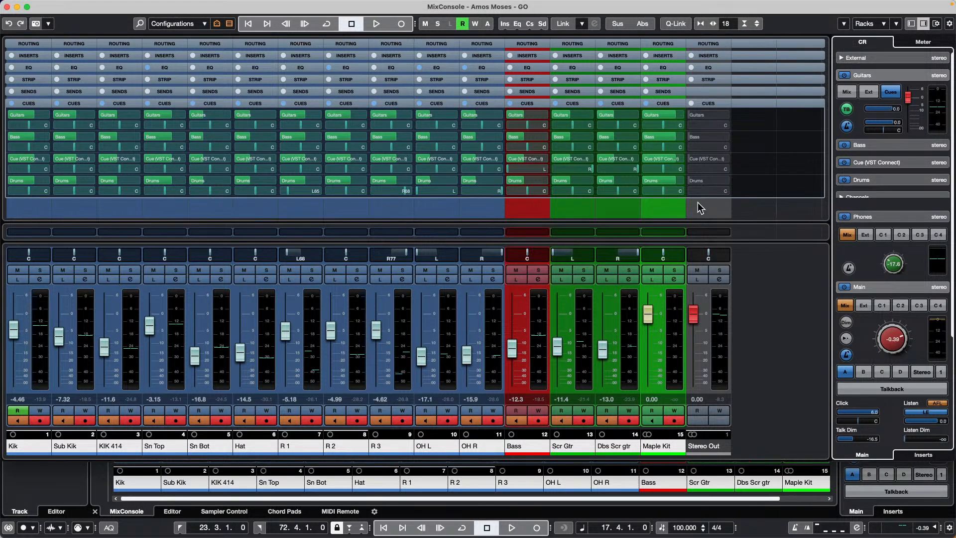
# - Apply the current pan settings of the selected channels to all cue sends
pyautogui.rightClick(859, 129)
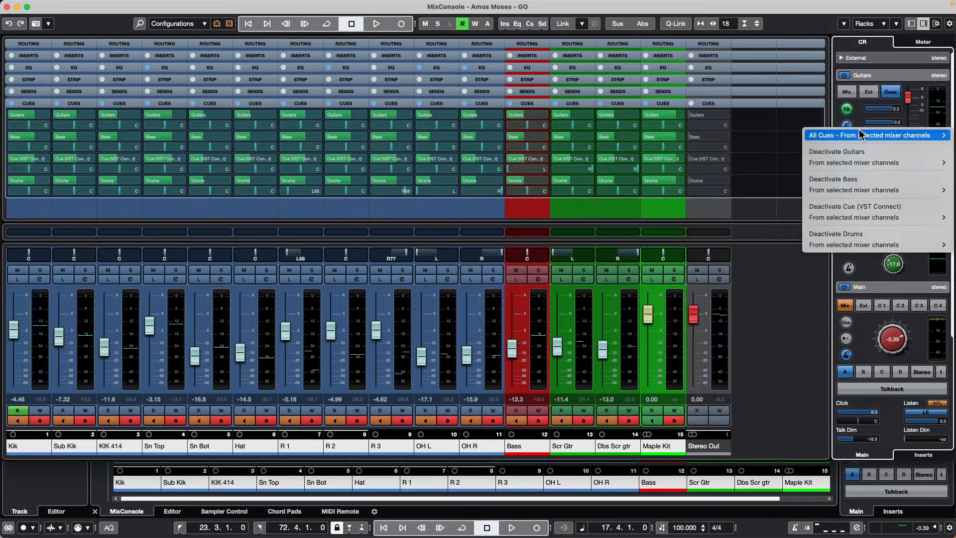
pyautogui.moveTo(865, 134)
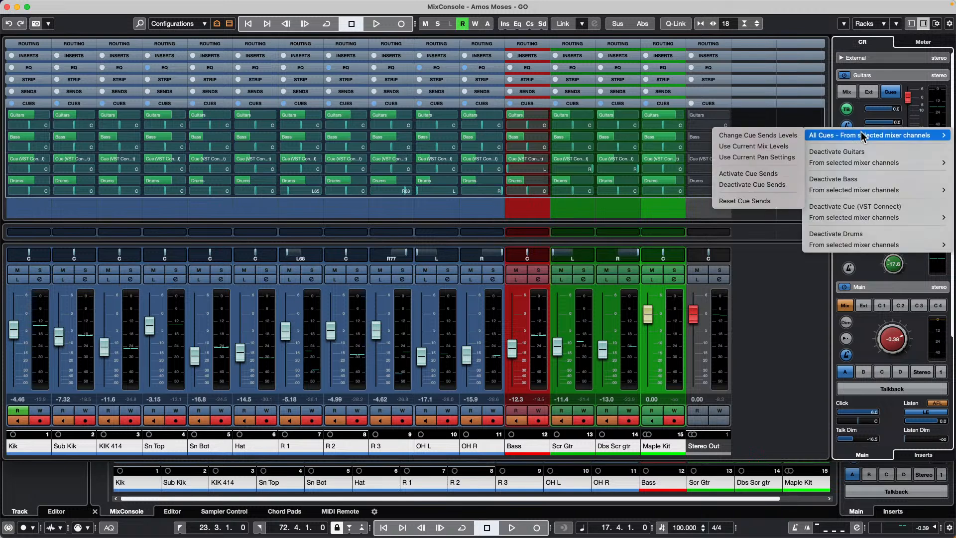
pyautogui.click(752, 157)
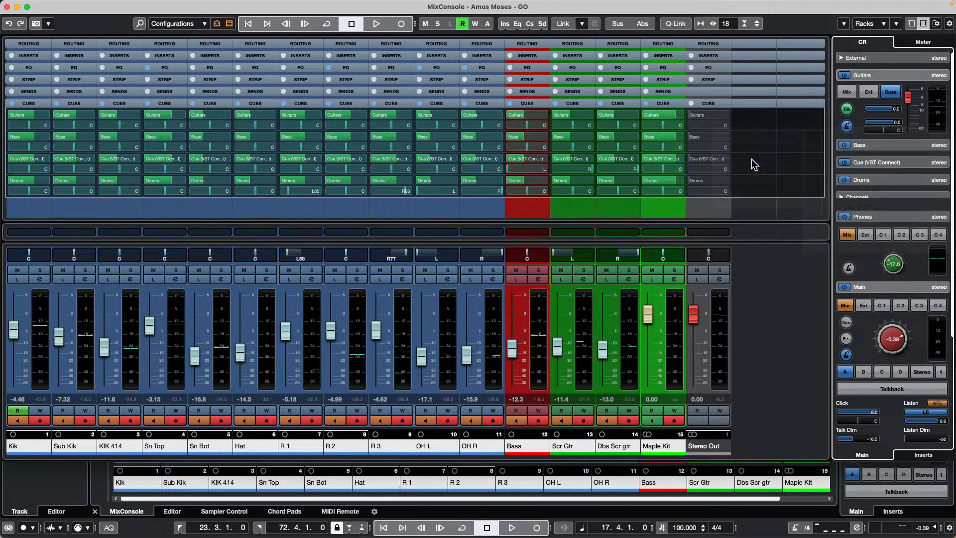
pyautogui.click(566, 182)
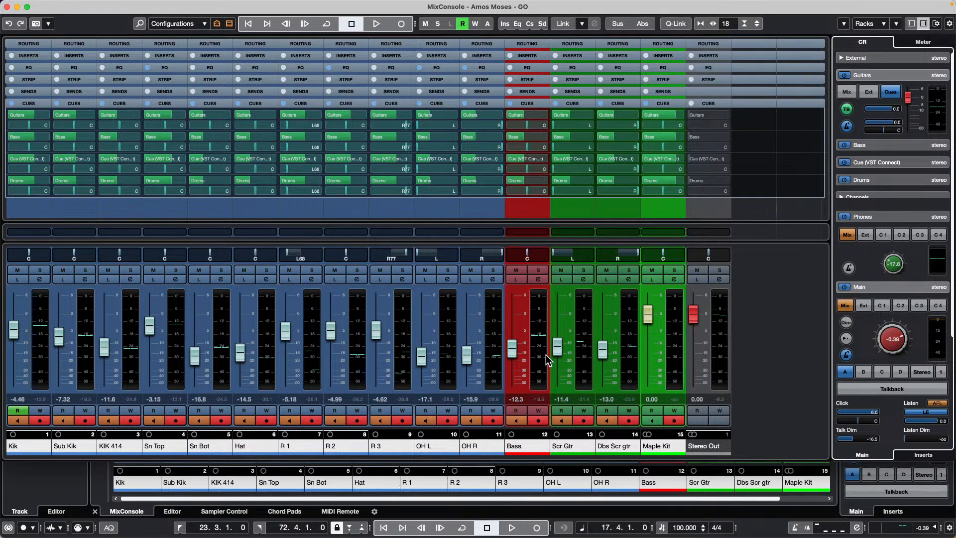
# - Select Kik through OH R, enable Q-Link, and raise their Drums cue sends together, bringing R 1 to about -0.3 dB
pyautogui.click(506, 340)
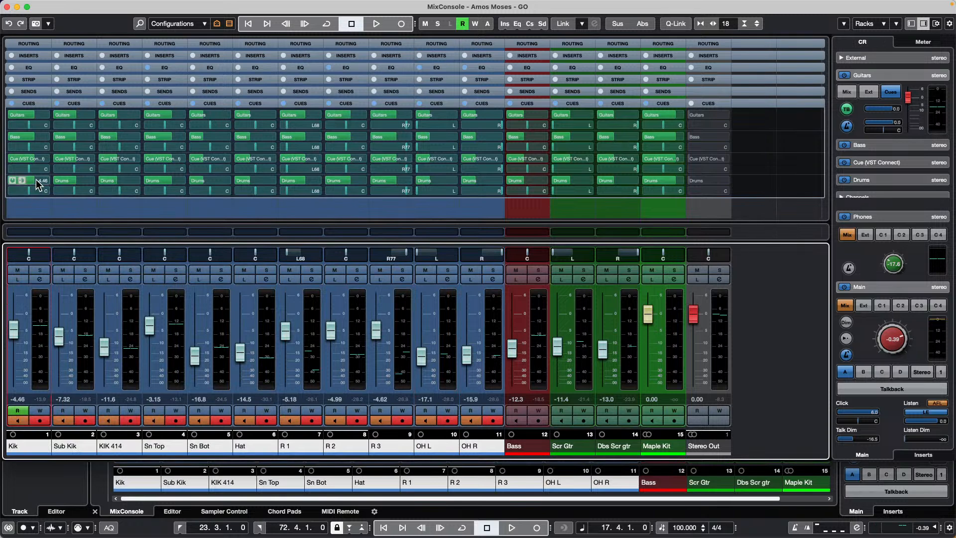
pyautogui.click(118, 180)
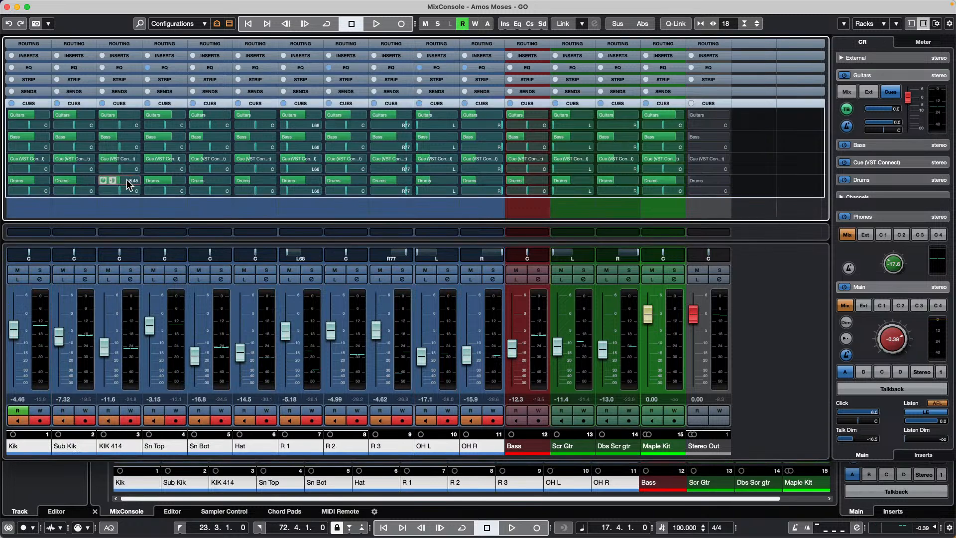
pyautogui.moveTo(129, 180); pyautogui.dragTo(131, 180)
pyautogui.click(685, 23)
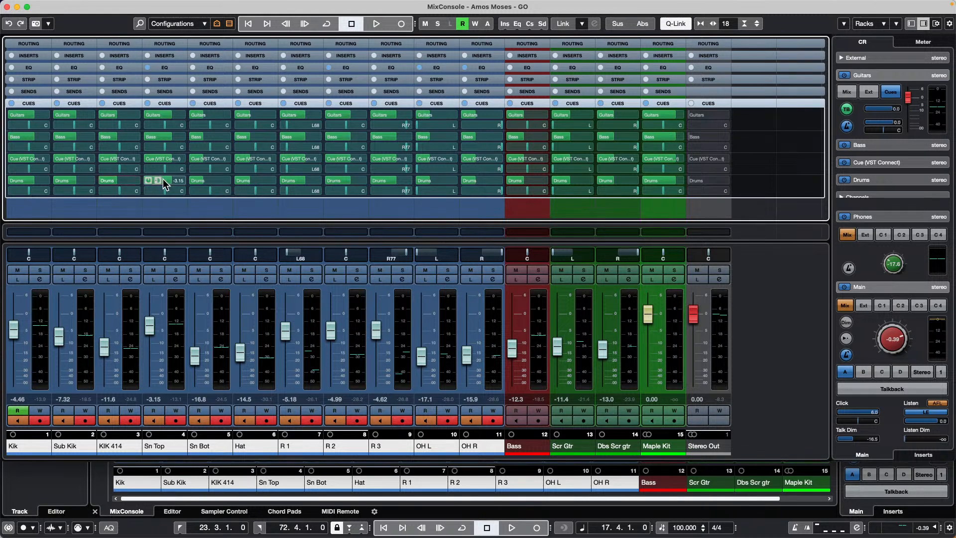
pyautogui.moveTo(175, 179); pyautogui.dragTo(181, 178)
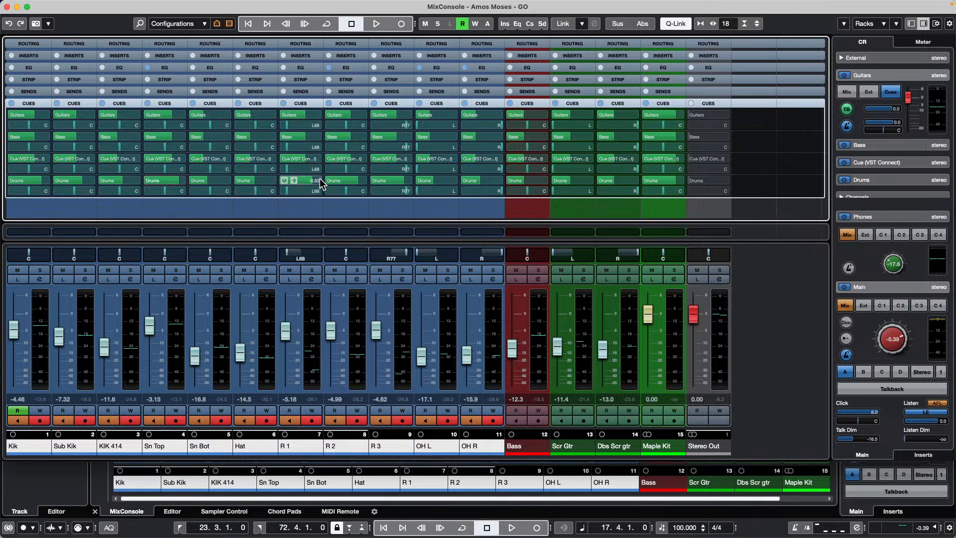
# - Select the Bass channel and review its Bass cue send along with Kik's Guitars and Bass cue sends
pyautogui.click(539, 376)
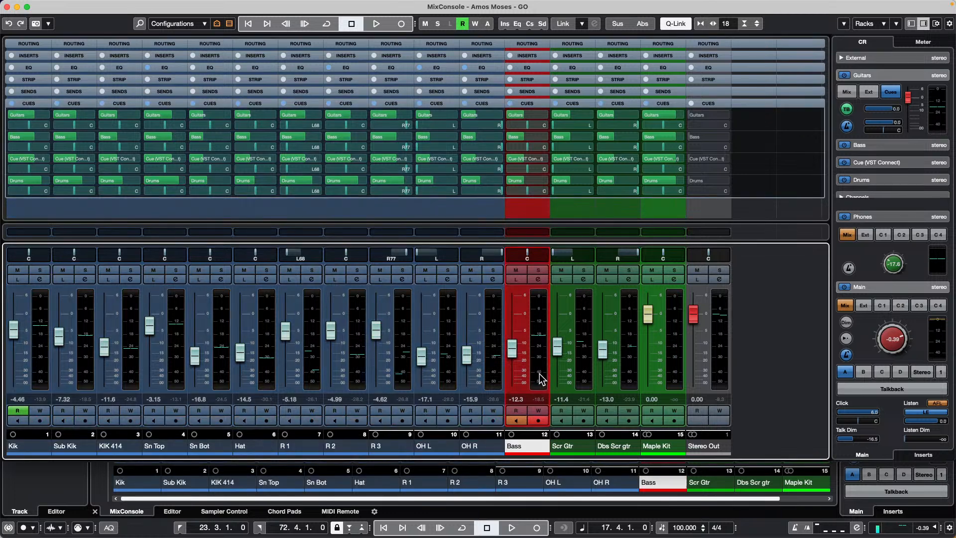
pyautogui.click(533, 137)
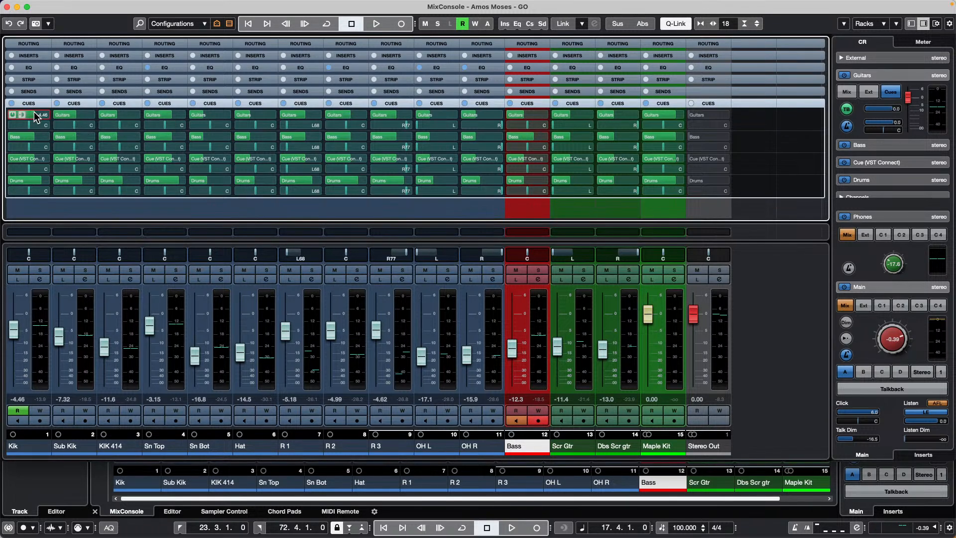
pyautogui.moveTo(34, 112); pyautogui.dragTo(45, 118)
pyautogui.click(38, 138)
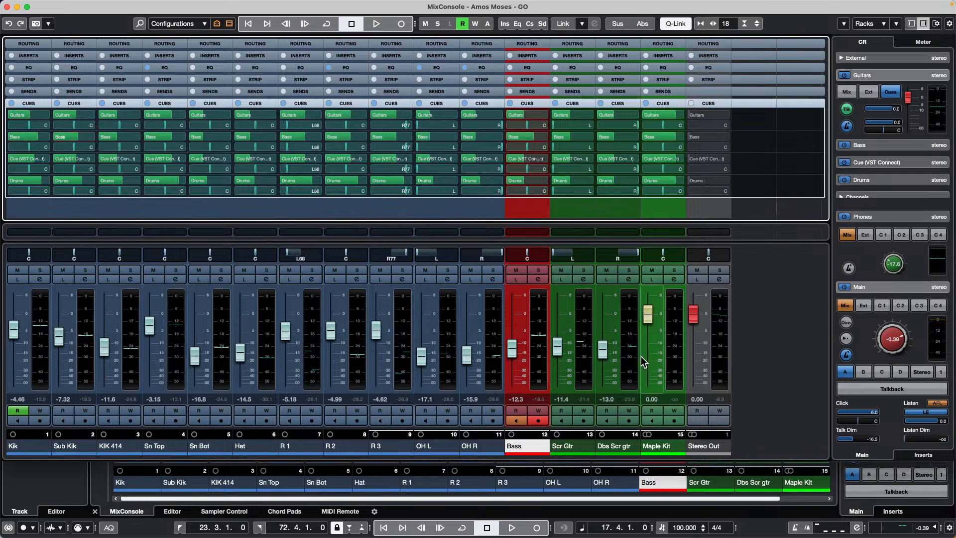
# - Select Scr Gtr and Dbs Scr gtr and raise their Drums cue sends together, bringing Scr Gtr to about -3.4 dB
pyautogui.click(615, 354)
pyautogui.click(586, 351)
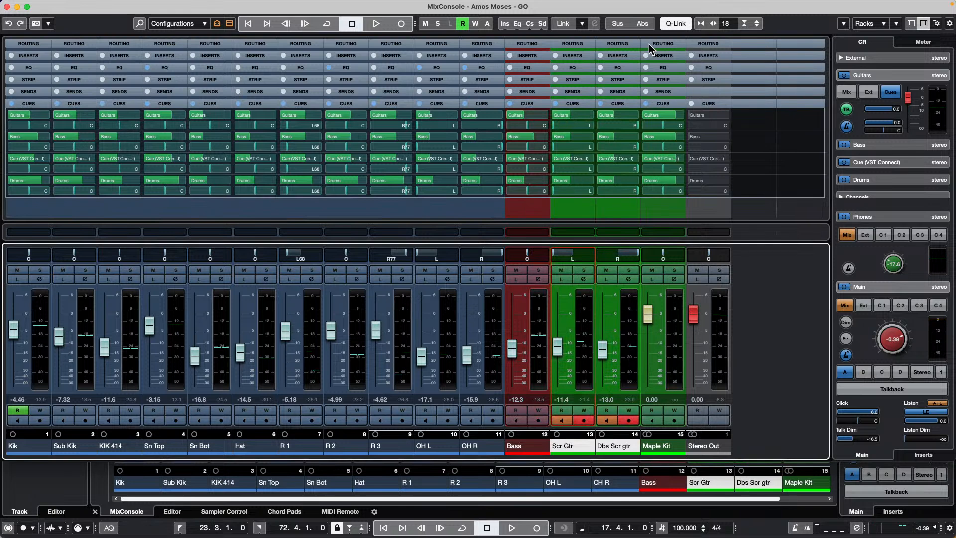
pyautogui.moveTo(573, 178); pyautogui.dragTo(588, 176)
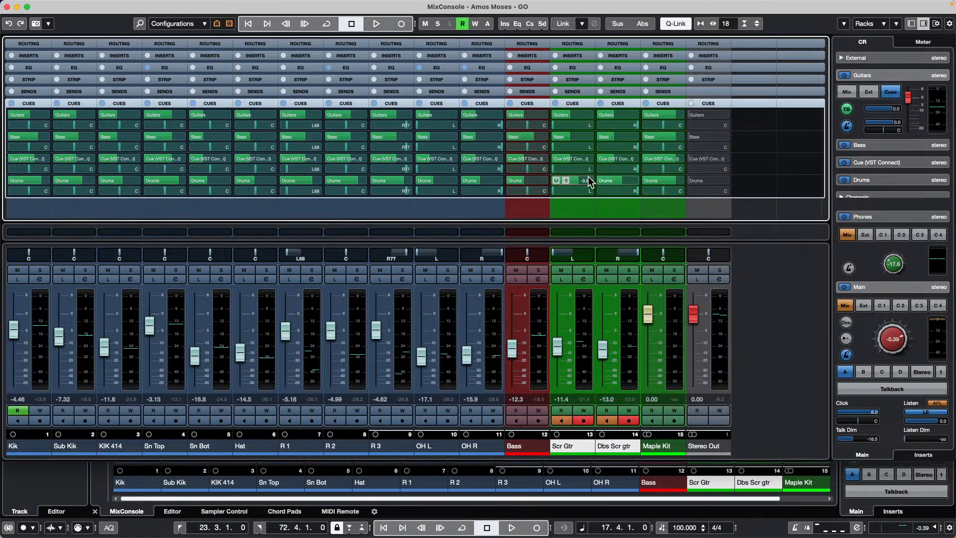
# - Disable Q-Link, start playback, and compare the main mix with Cue 1 and Cue 4 on the Main output
pyautogui.click(674, 23)
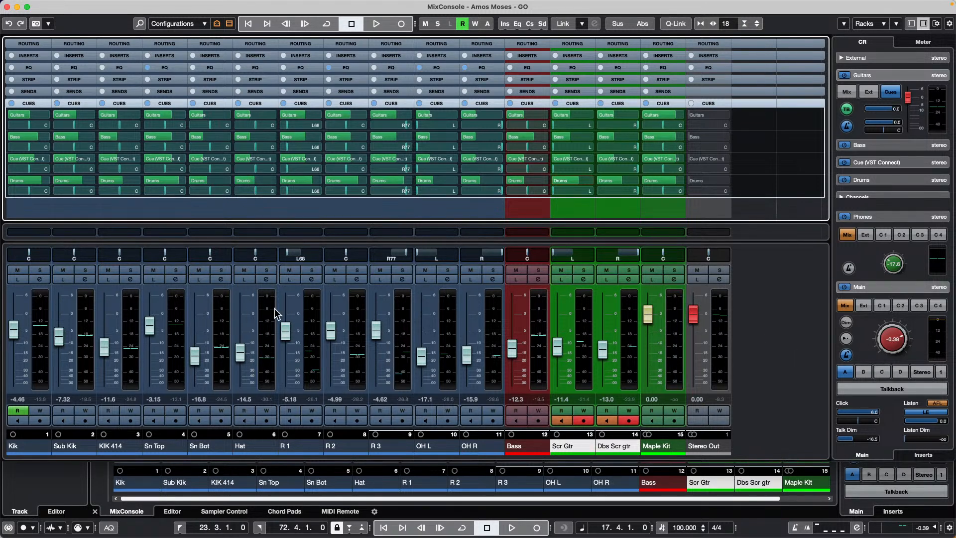
pyautogui.press('space')
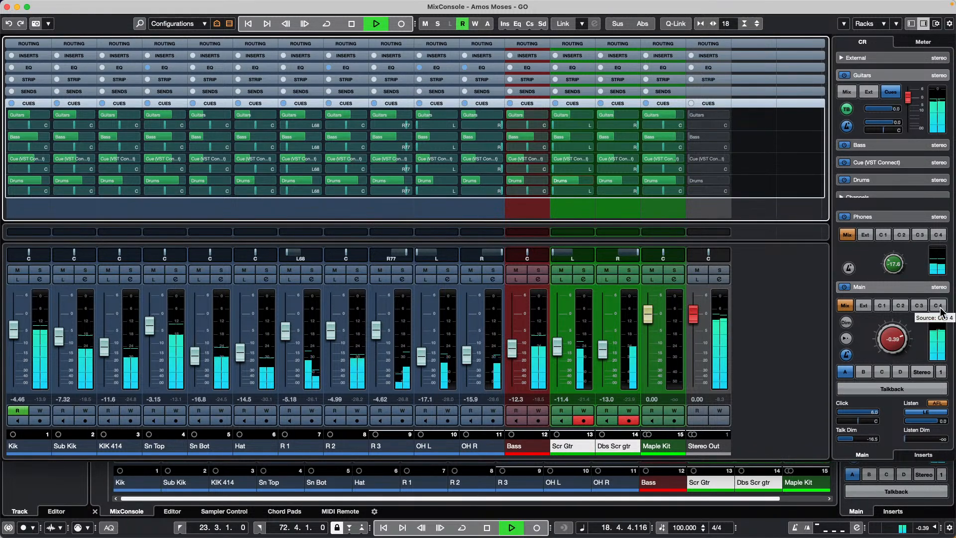
pyautogui.click(940, 310)
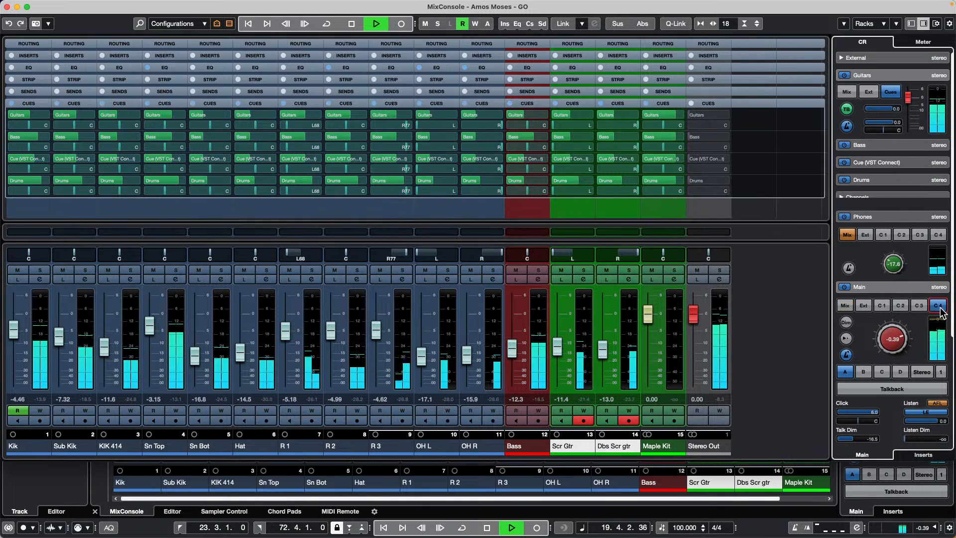
pyautogui.click(940, 309)
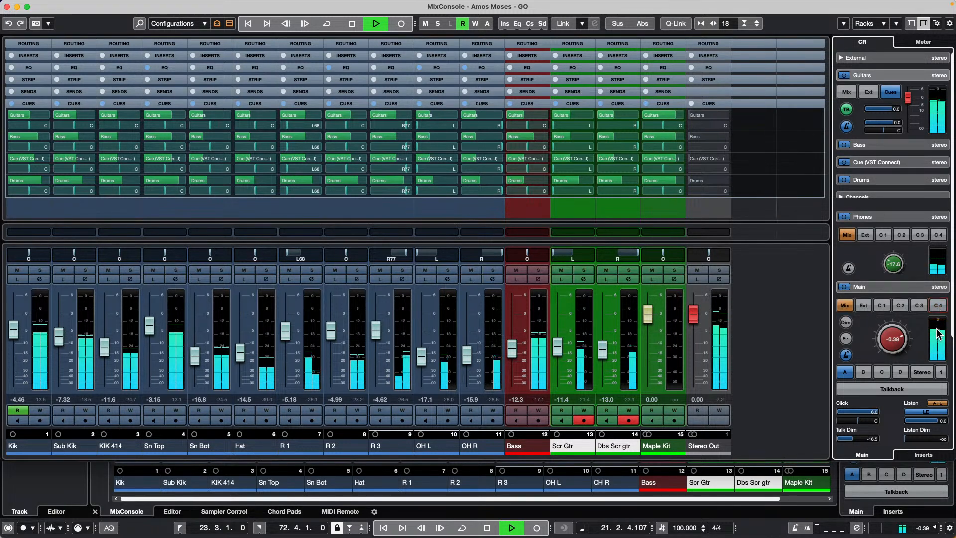
pyautogui.click(879, 306)
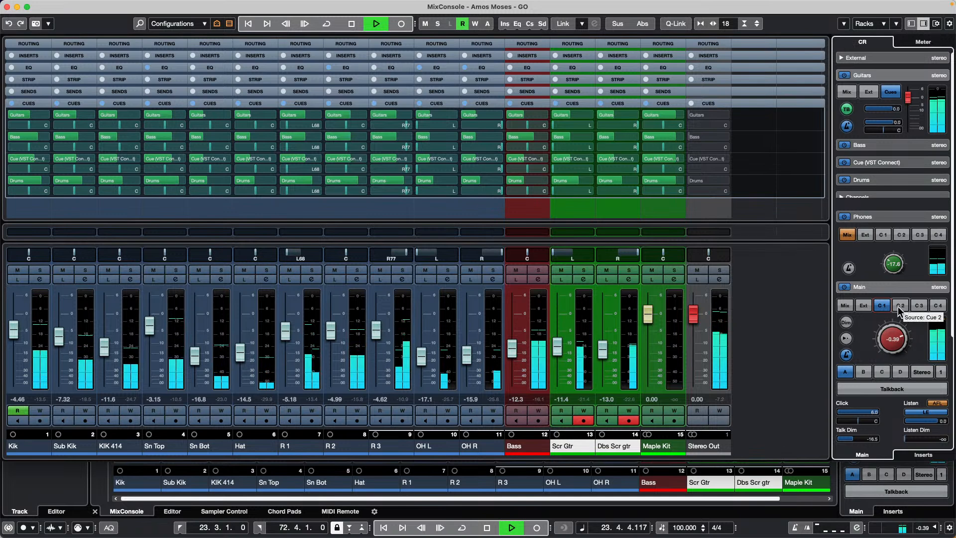
pyautogui.click(937, 305)
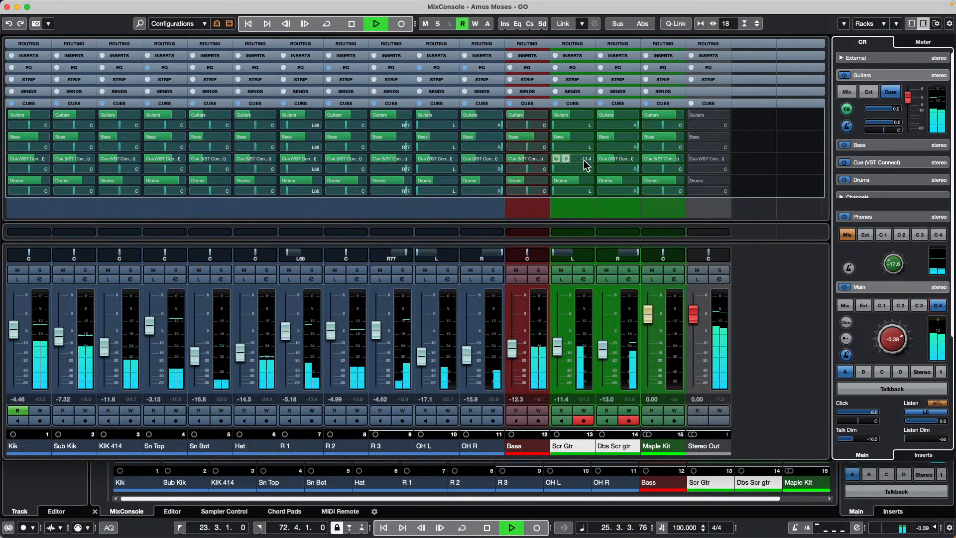
# - Review the guitar channels' Guitars and Drums cue sends, and set the Main output level to -0.28 dB
pyautogui.moveTo(575, 114)
pyautogui.moveTo(575, 115); pyautogui.dragTo(622, 113)
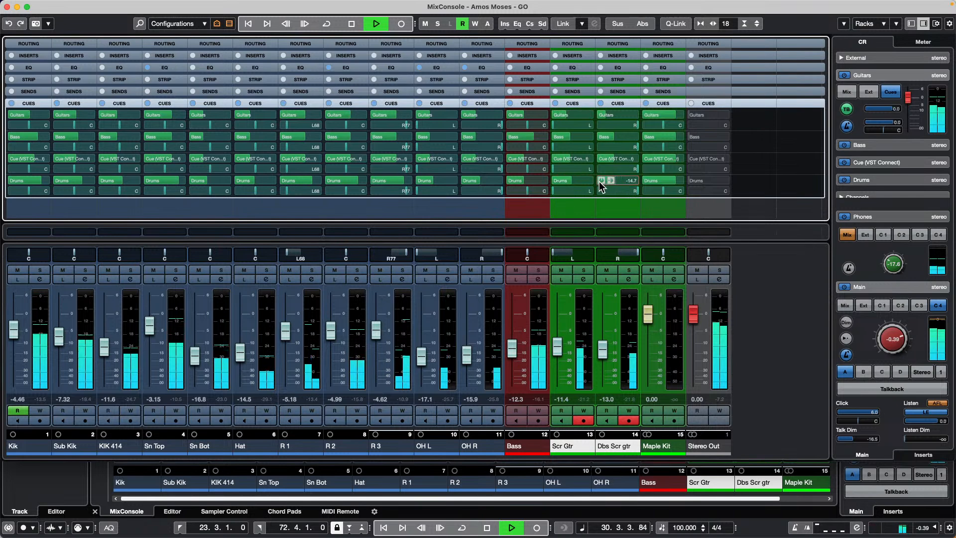
pyautogui.click(899, 338)
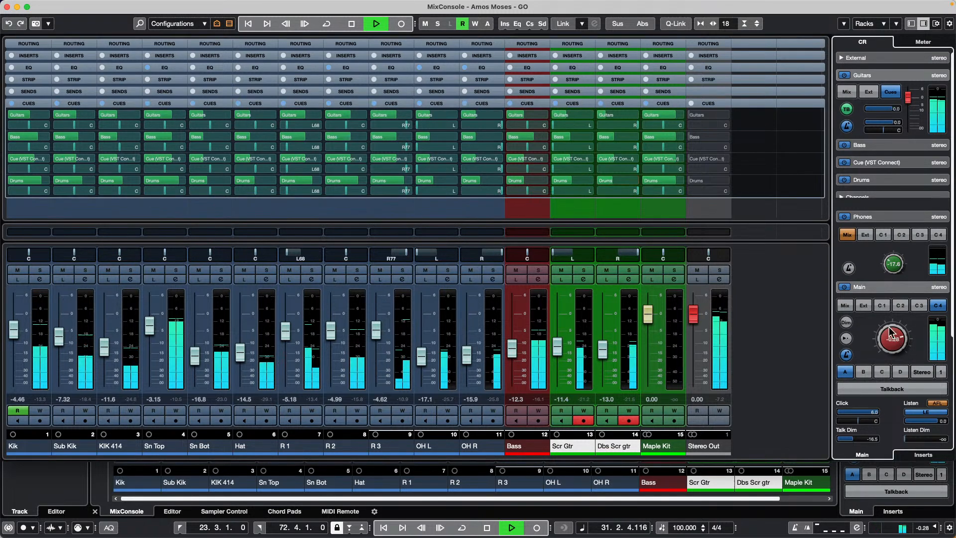
# - Monitor Cue 1 on the Main output and check the Guitars cue sends of Scr Gtr and Dbs Scr gtr
pyautogui.click(865, 305)
pyautogui.click(866, 307)
pyautogui.click(882, 305)
pyautogui.click(627, 116)
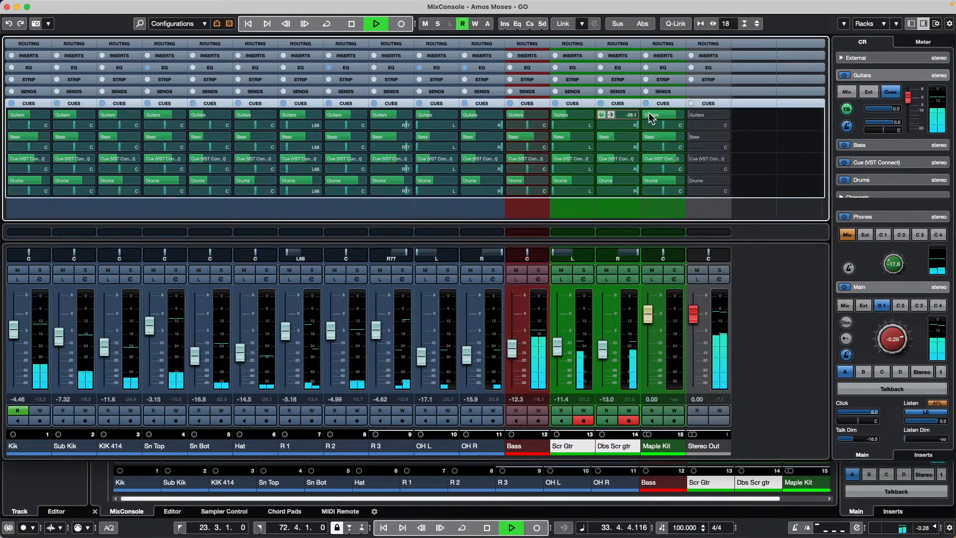
pyautogui.moveTo(574, 112); pyautogui.dragTo(593, 114)
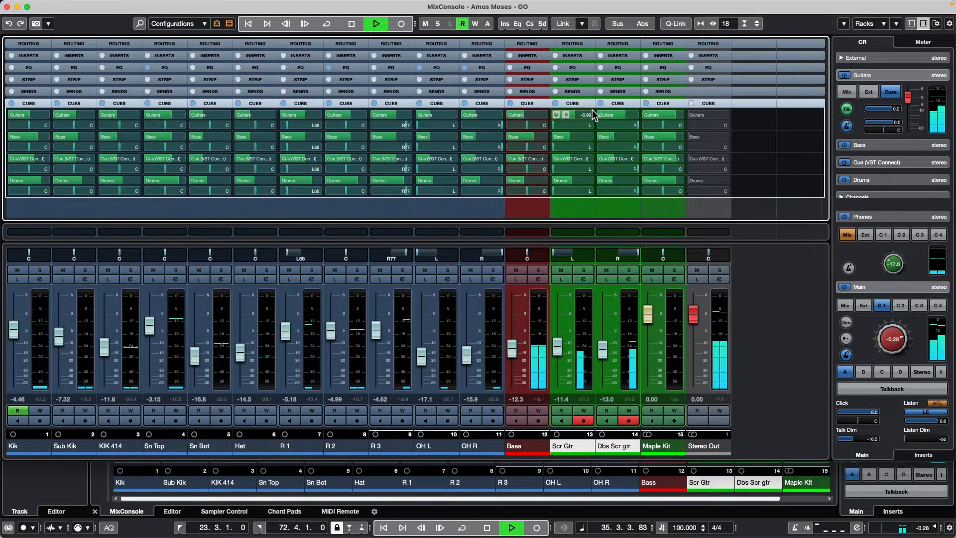
# - Audition the main mix, Cue 4 and Cue 2 on the Main output while checking the Drums cue sends, ending on Cue 4
pyautogui.click(845, 305)
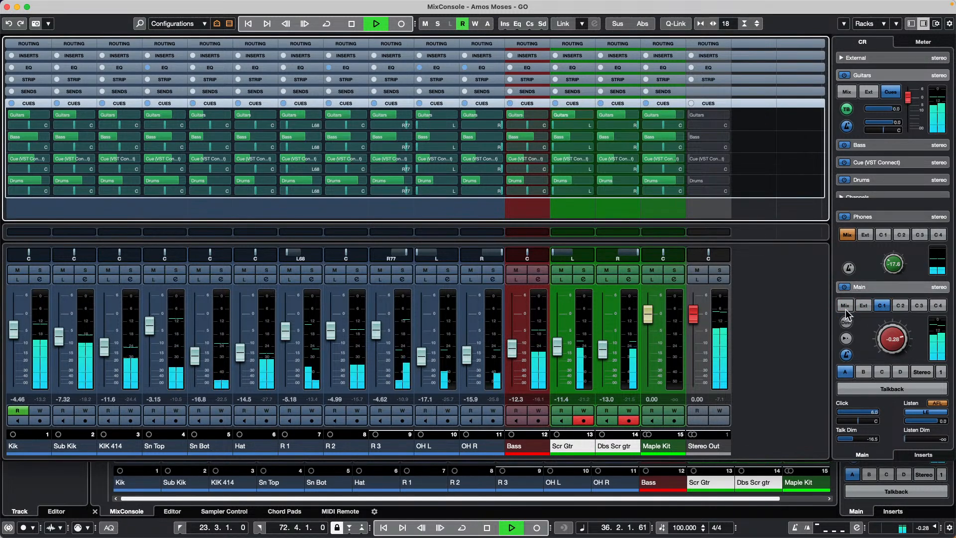
pyautogui.click(941, 307)
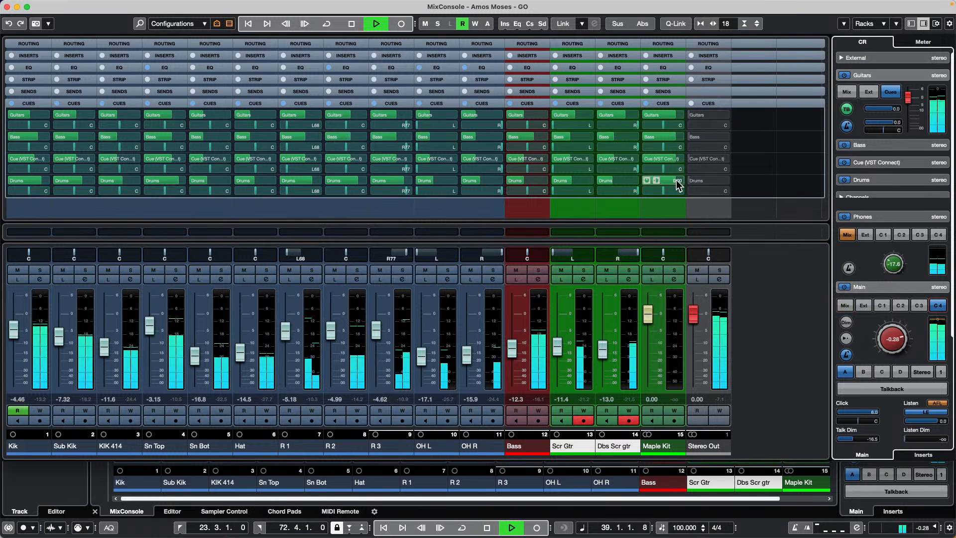
pyautogui.click(605, 182)
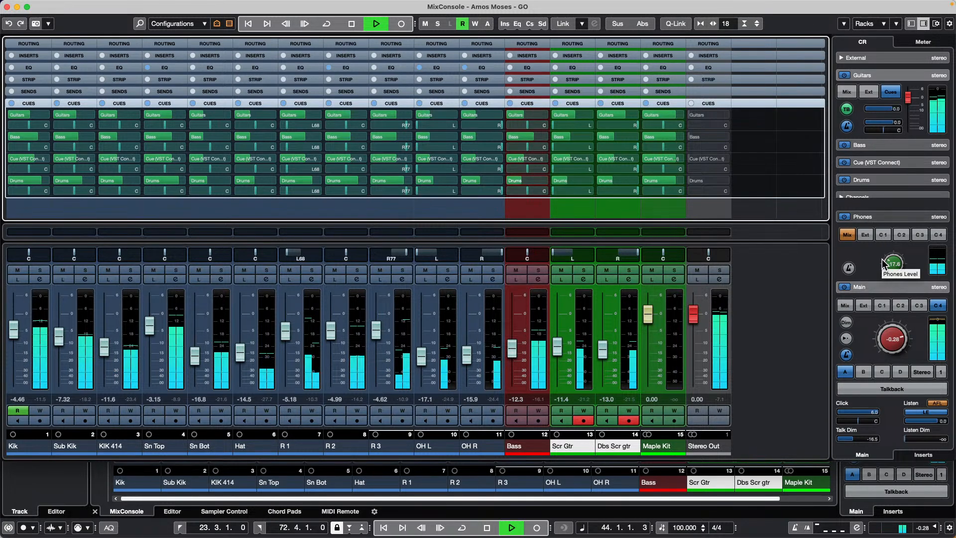
pyautogui.click(903, 308)
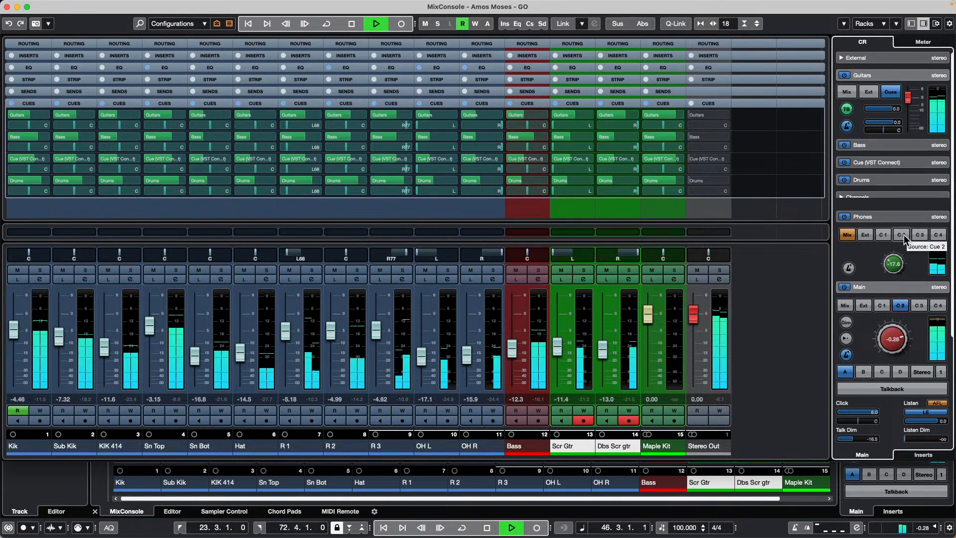
pyautogui.click(938, 305)
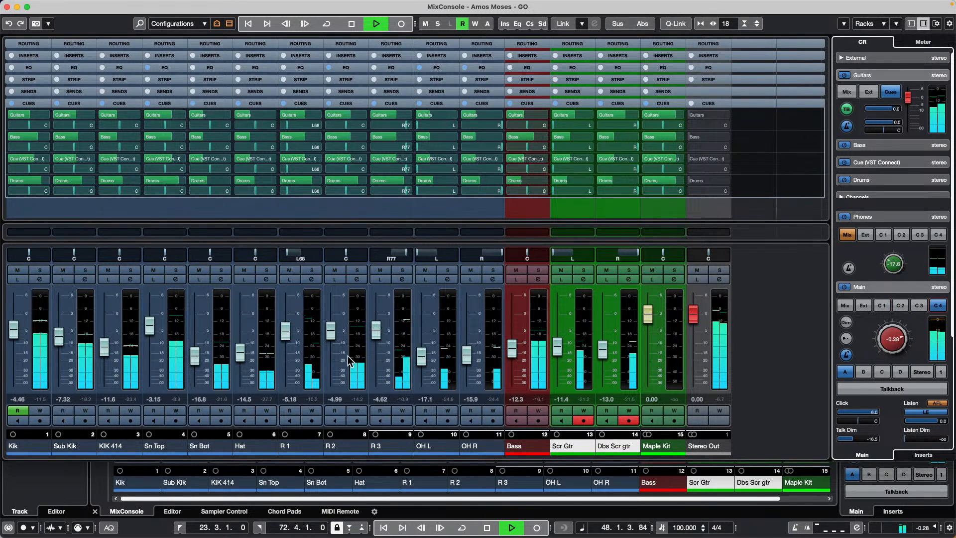
# - Select Kik through OH R, enable Q-Link, and raise their Drums cue sends together while monitoring Cue 4
pyautogui.click(488, 359)
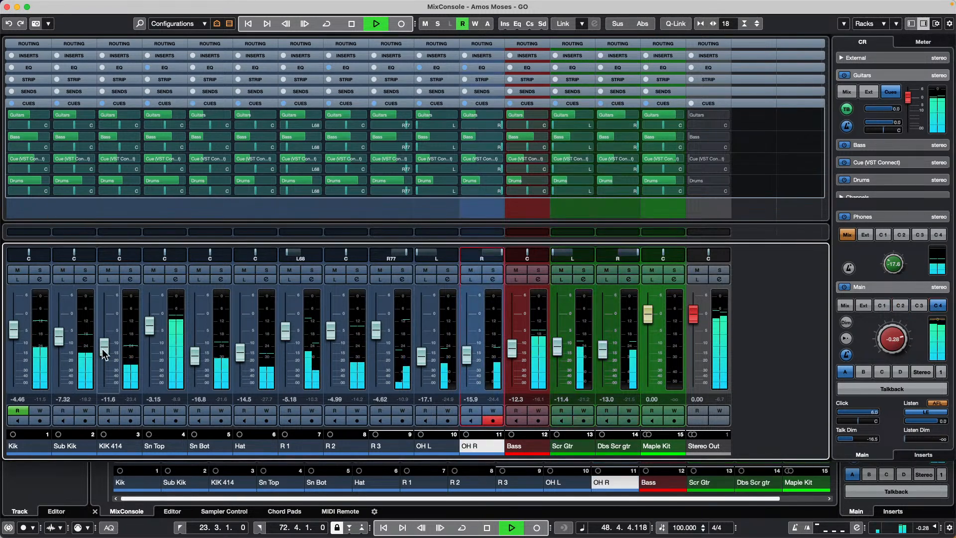
pyautogui.keyDown('shift'); pyautogui.click(38, 343); pyautogui.keyUp('shift')
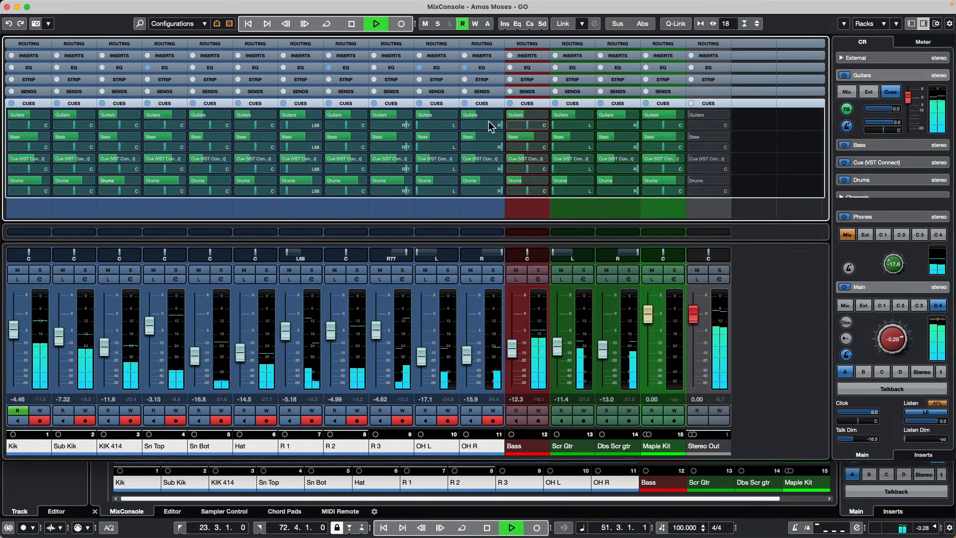
pyautogui.click(677, 26)
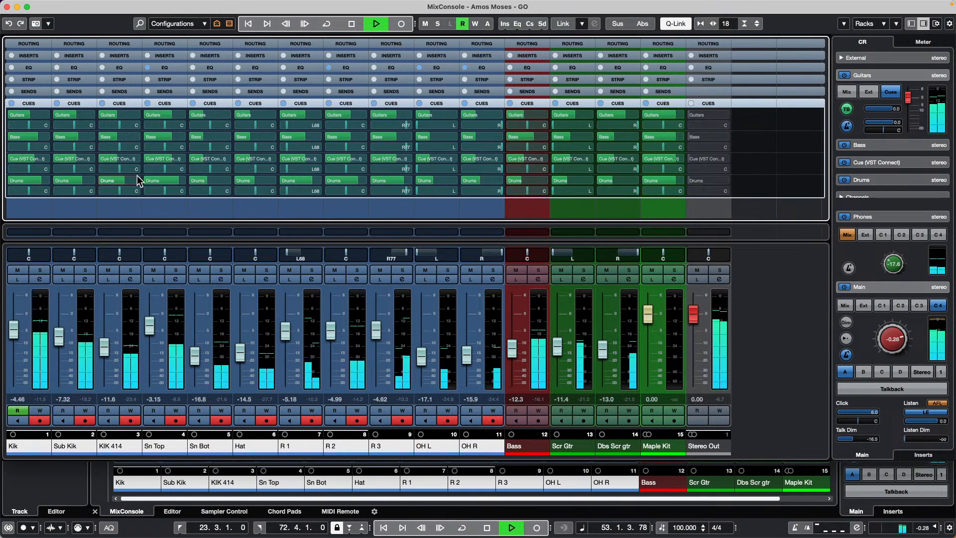
pyautogui.moveTo(207, 179); pyautogui.dragTo(227, 178)
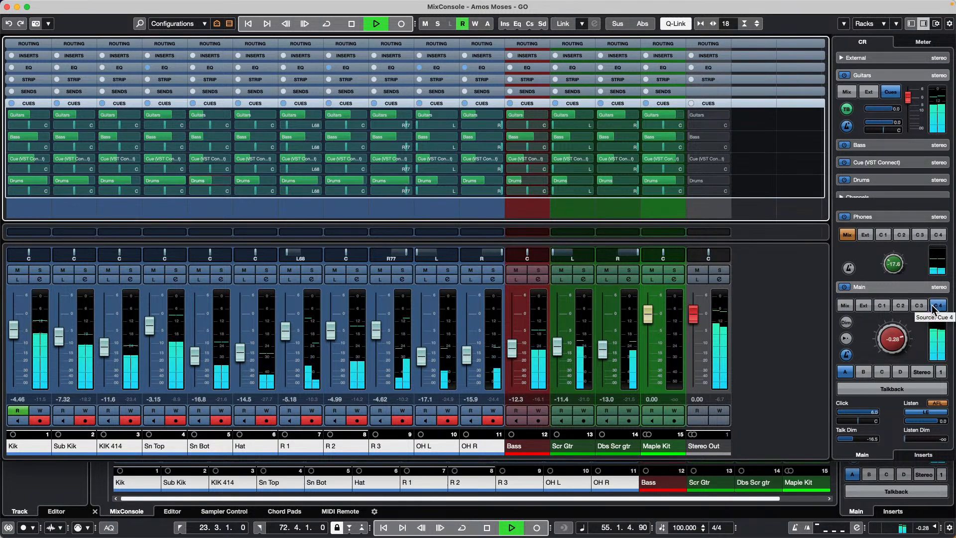
# - Compare Cue 2 with the main mix on the Main output, stop playback, and disable Q-Link
pyautogui.click(898, 307)
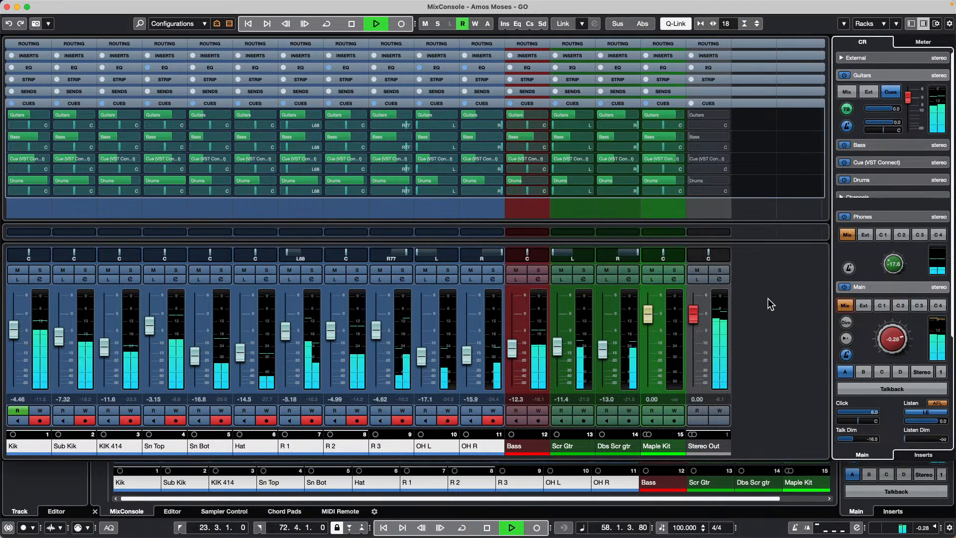
pyautogui.press('space')
pyautogui.click(668, 22)
# - Replay the song while switching the Main output through Cue 1, Cue 2, Cue 4 and back to the main mix, and stop playback
pyautogui.press('space')
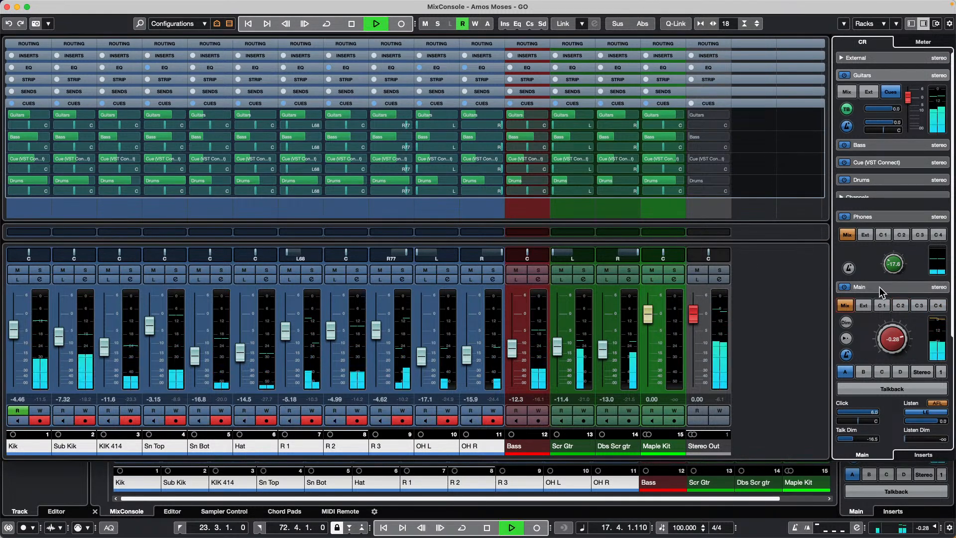
pyautogui.click(880, 306)
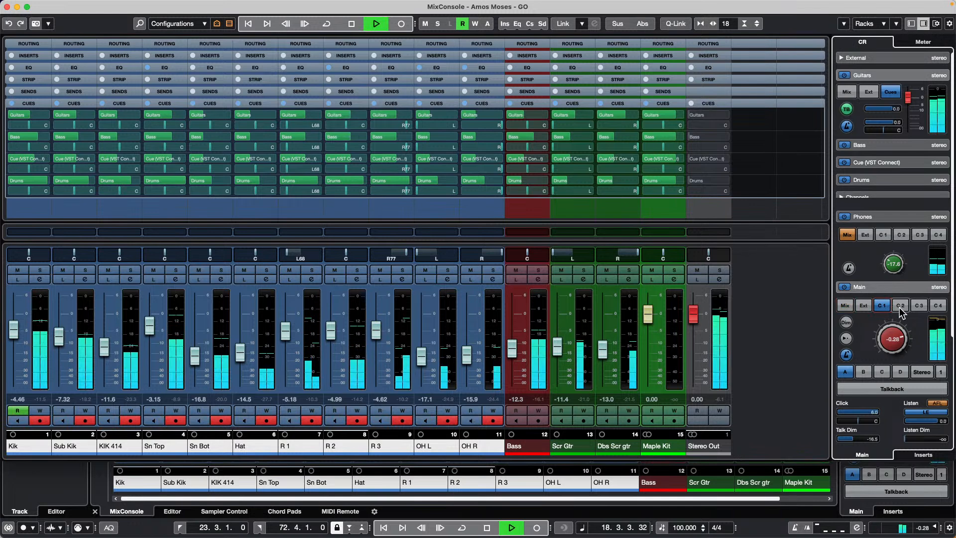
pyautogui.click(900, 306)
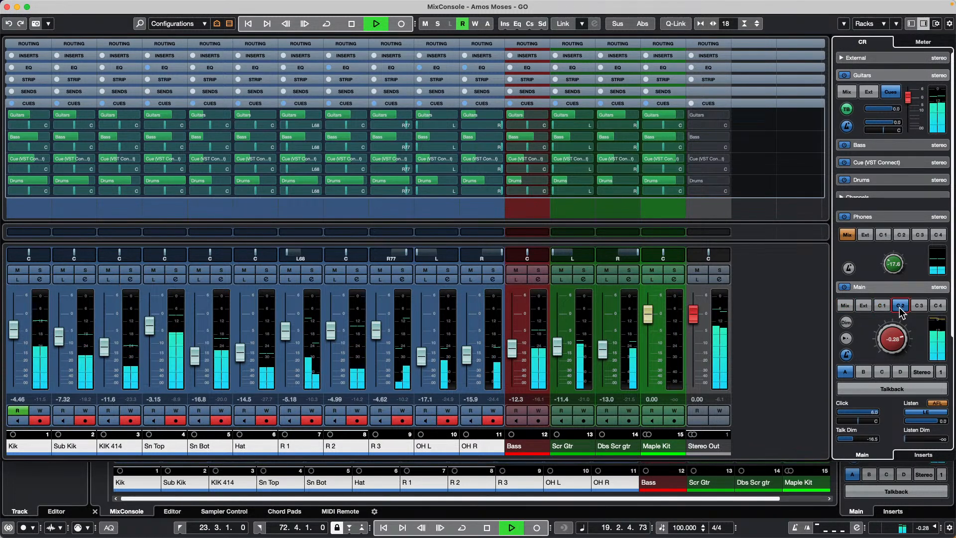
pyautogui.click(938, 306)
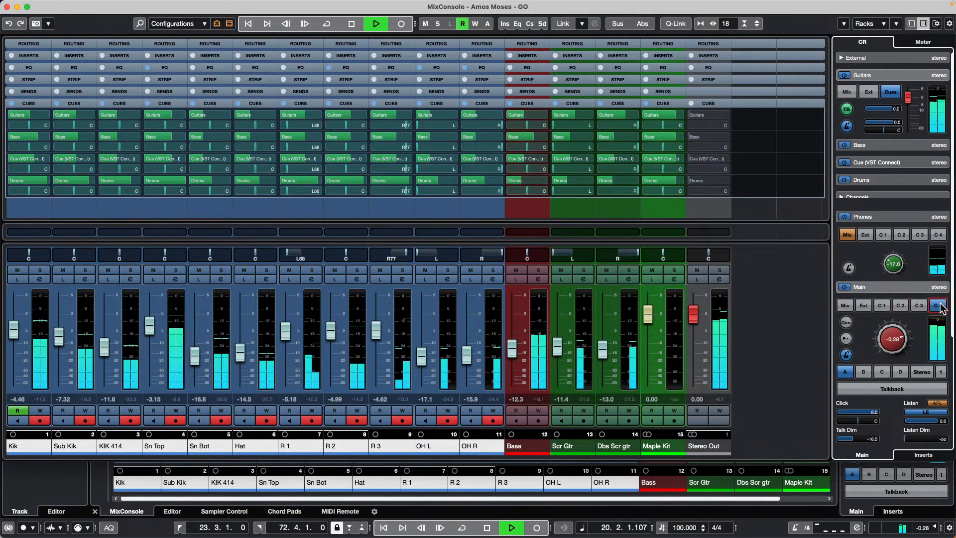
pyautogui.click(847, 306)
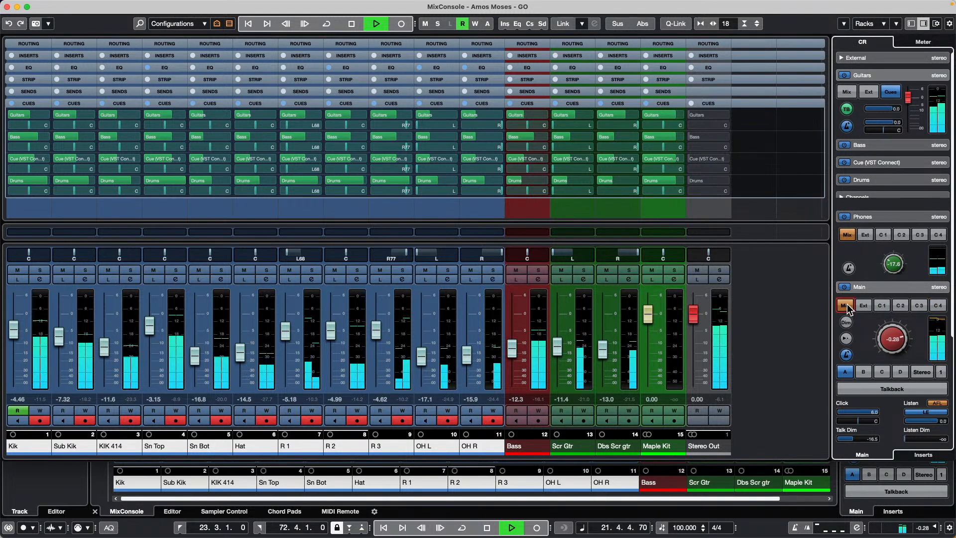
pyautogui.press('space')
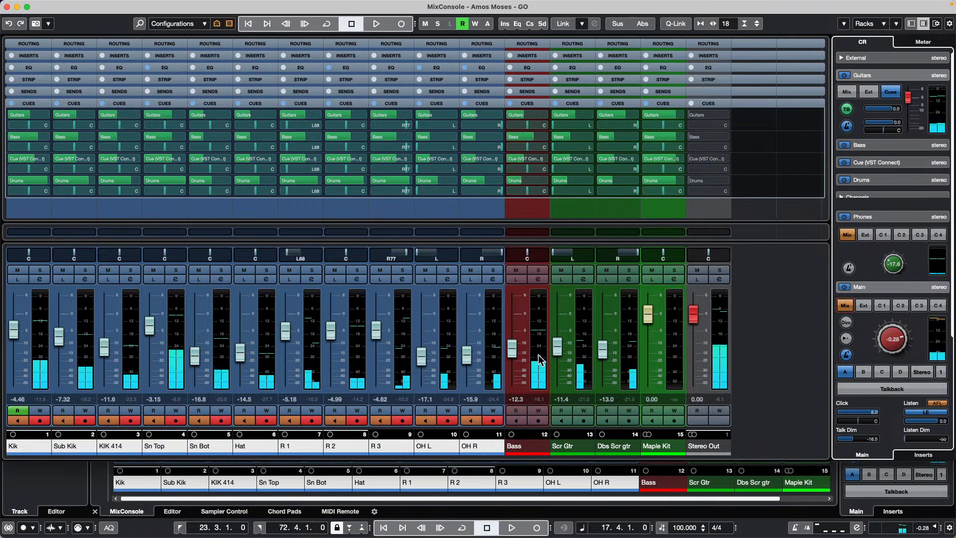
pyautogui.press('space')
pyautogui.press('space')
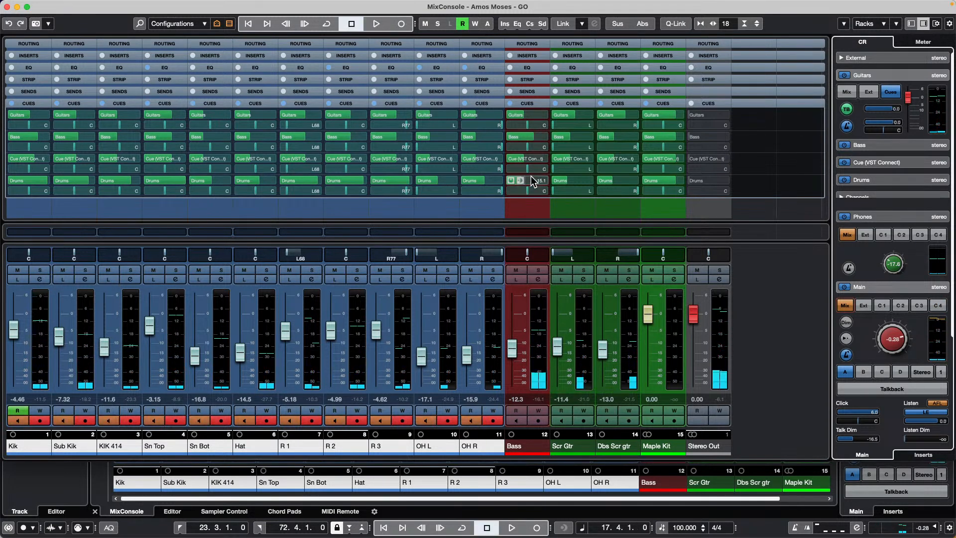
pyautogui.moveTo(523, 177)
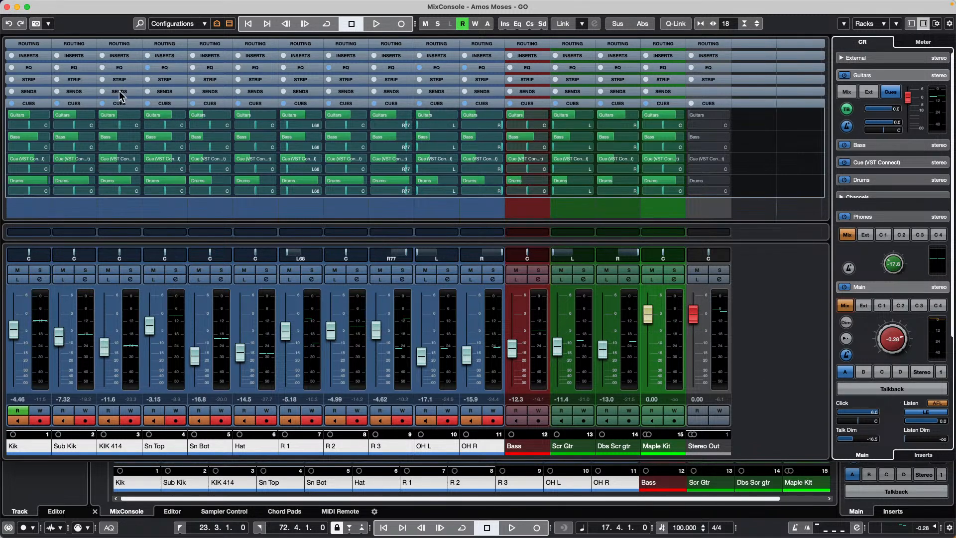
# - Close the MixConsole window, open the Maple Kit channel settings, and load Brickwall Limiter into insert slot 7
pyautogui.click(7, 7)
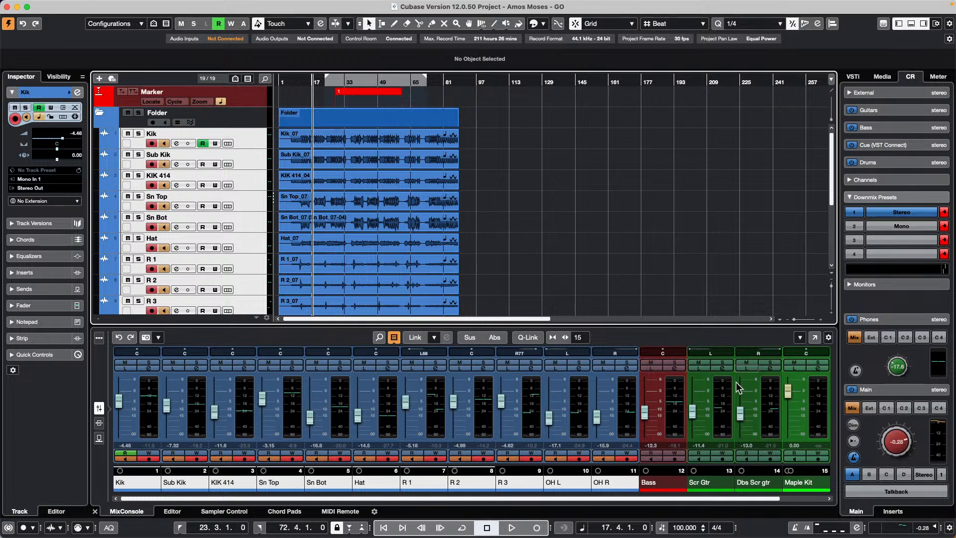
pyautogui.click(818, 368)
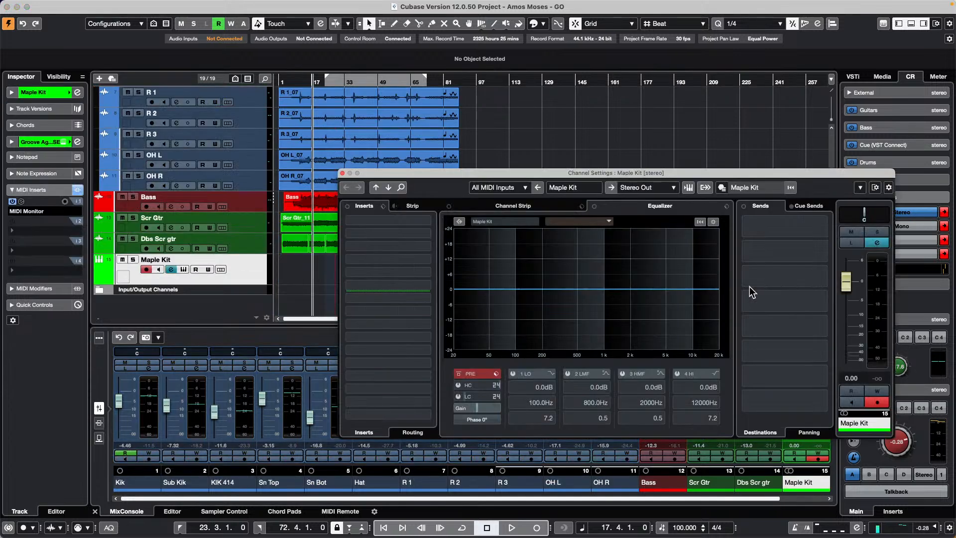
pyautogui.click(424, 301)
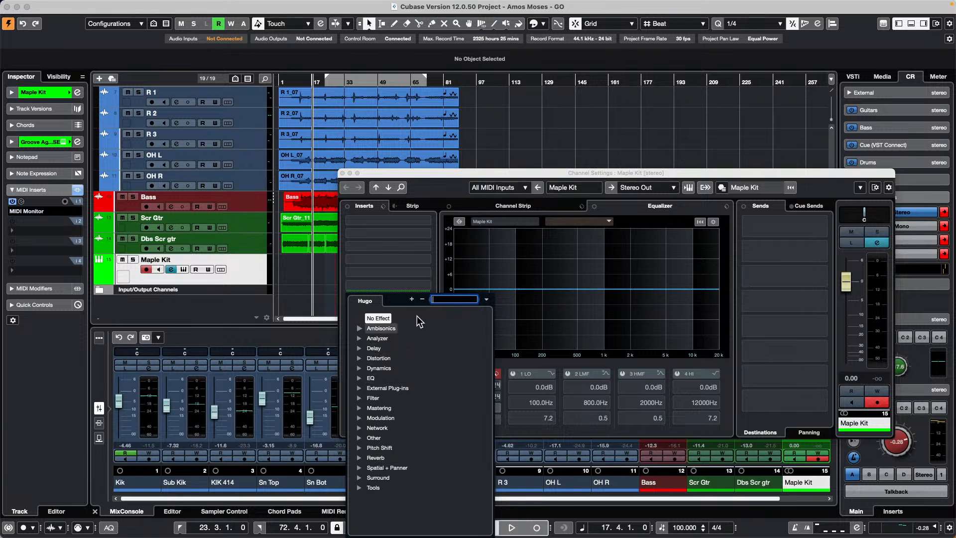
pyautogui.click(364, 370)
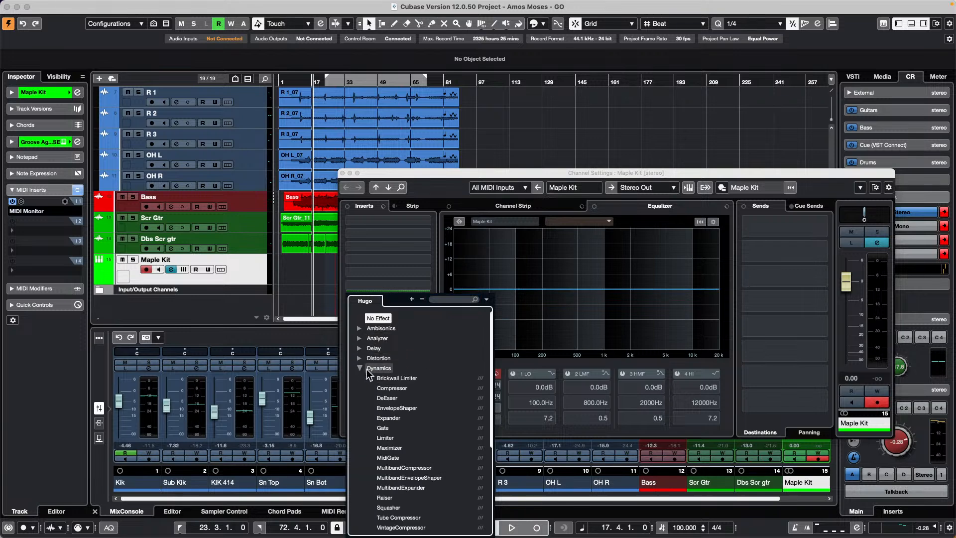
pyautogui.click(404, 378)
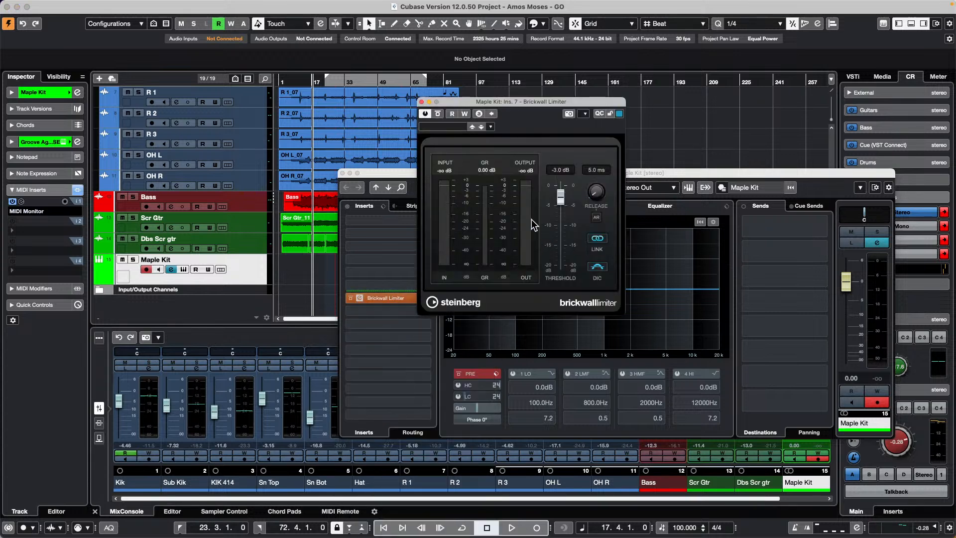
pyautogui.click(421, 102)
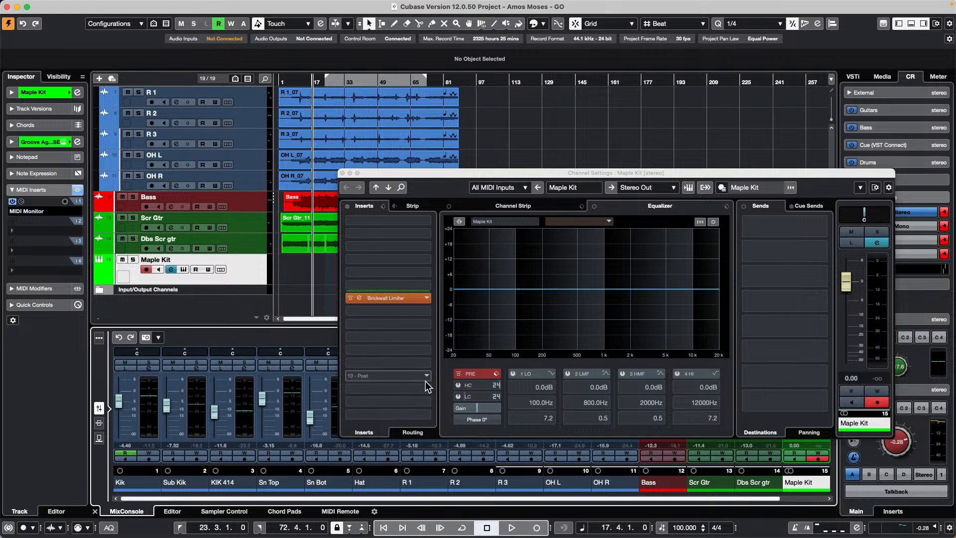
# - Load Lin Dither into Maple Kit's insert slot 6 and move it to slot 8, directly after Brickwall Limiter
pyautogui.click(428, 287)
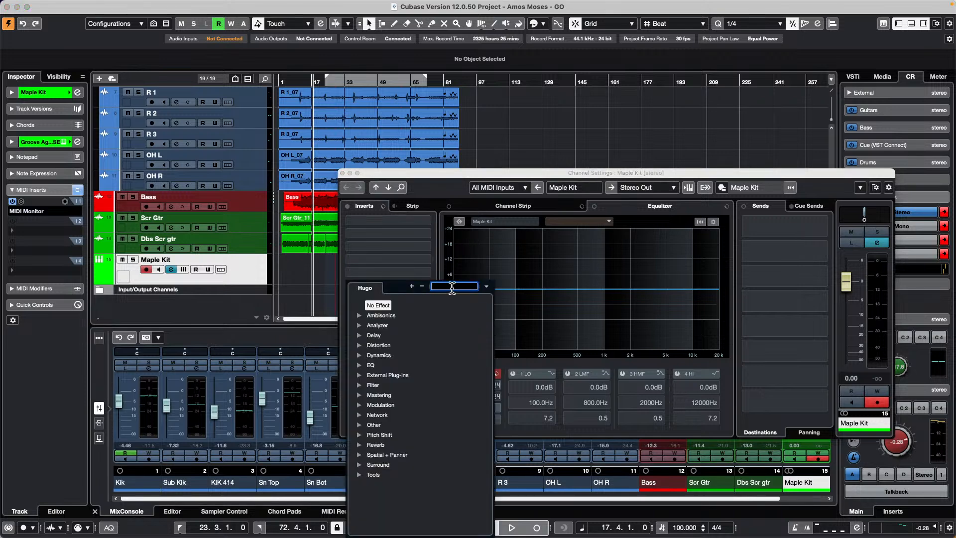
pyautogui.write('lin')
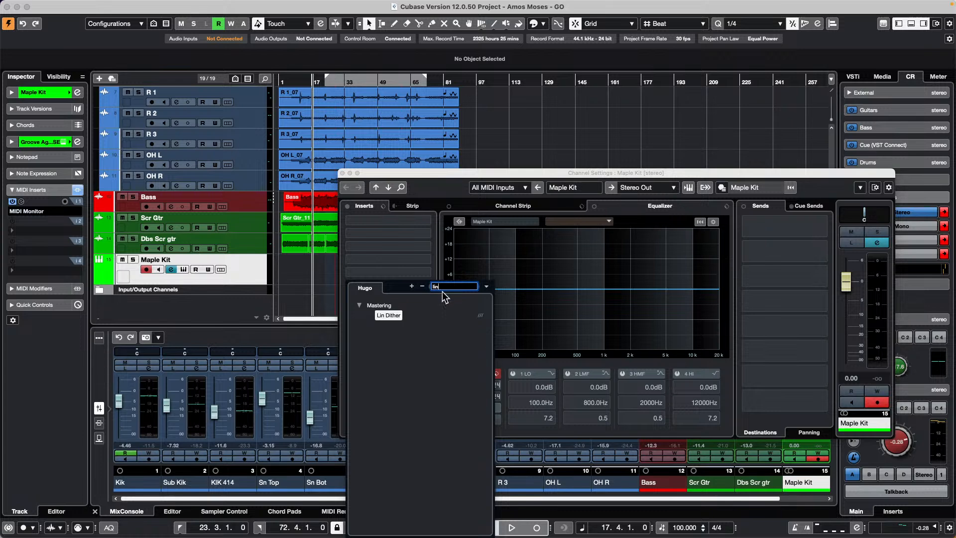
pyautogui.click(389, 316)
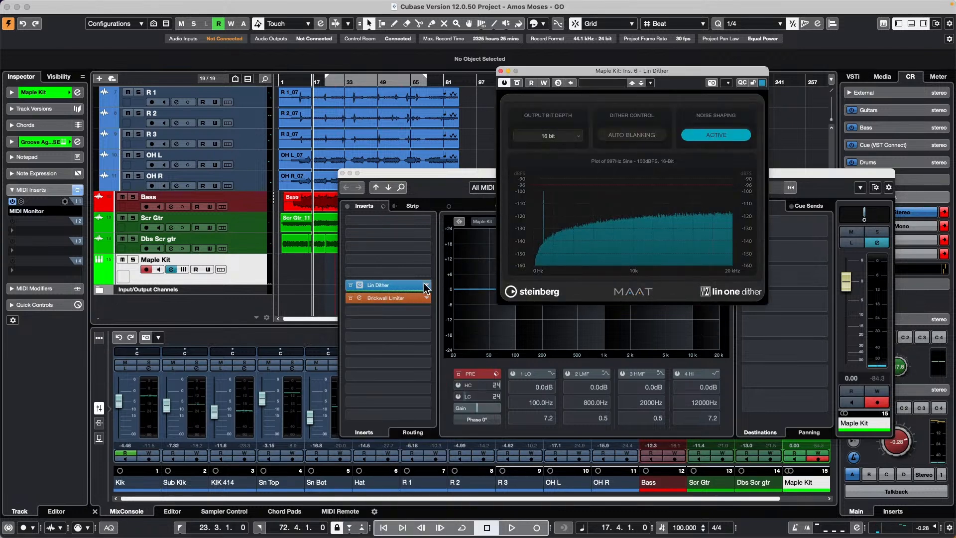
pyautogui.click(409, 291)
pyautogui.moveTo(409, 291); pyautogui.dragTo(406, 314)
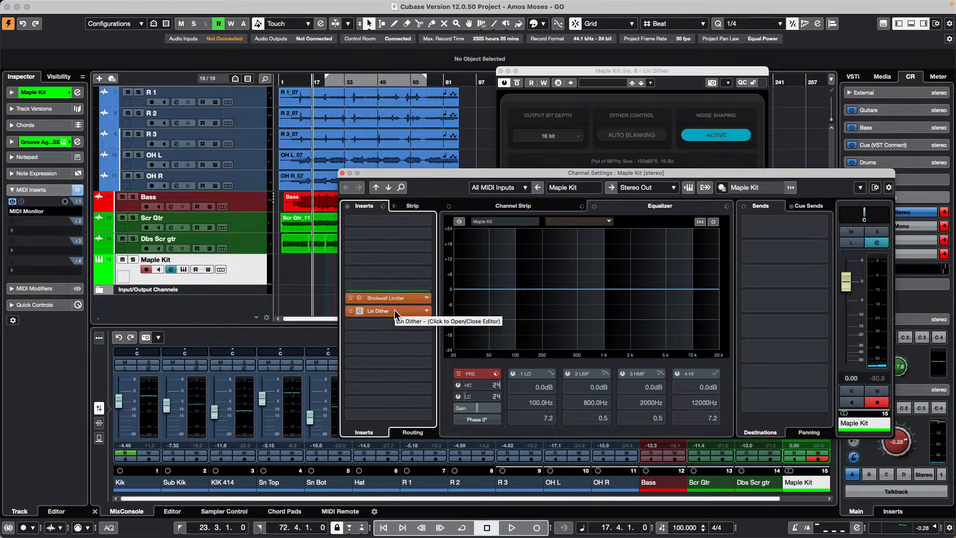
# - Remove Lin Dither and Brickwall Limiter from Maple Kit's inserts and close the channel settings
pyautogui.moveTo(393, 311); pyautogui.dragTo(289, 302)
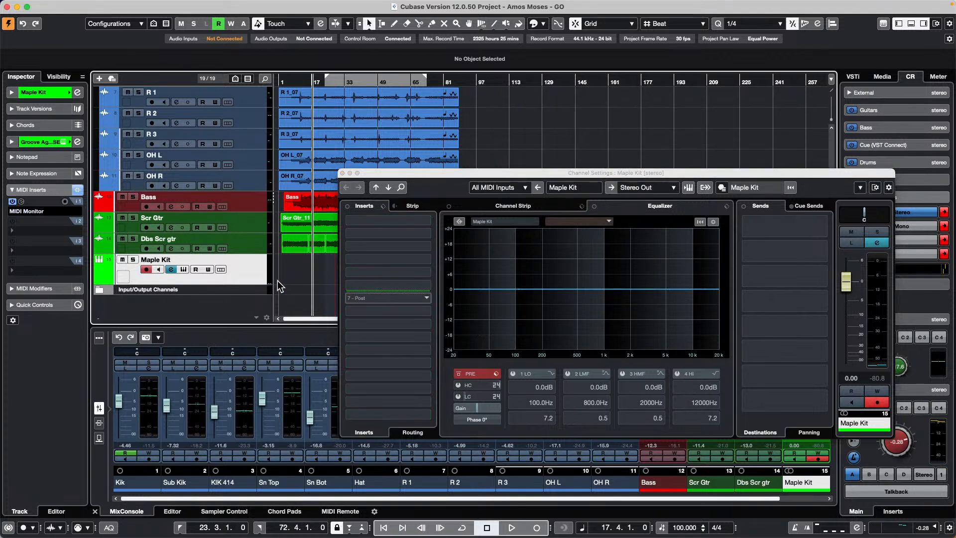
pyautogui.click(342, 173)
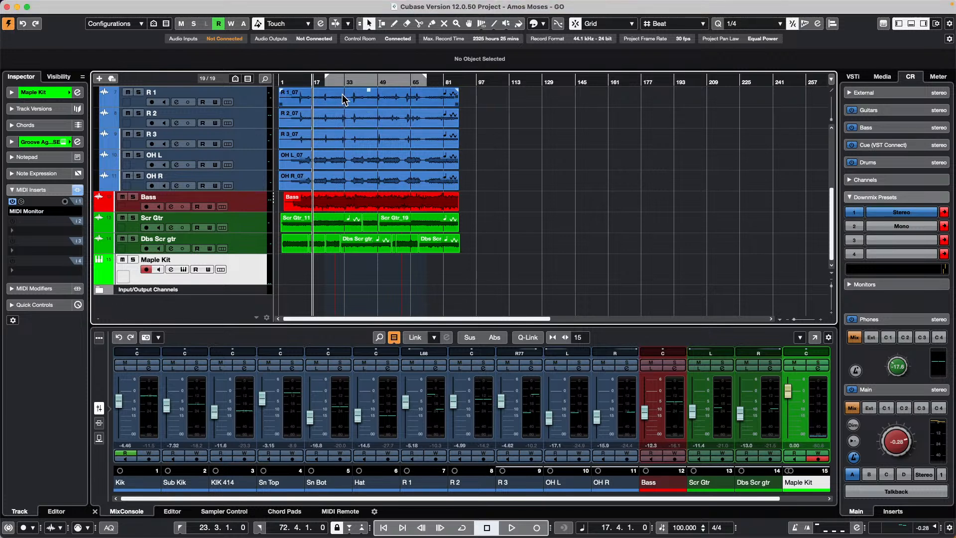
# - Move the left locator to 44.3.1.0 and open the Audio Mixdown export settings
pyautogui.moveTo(326, 77); pyautogui.dragTo(370, 78)
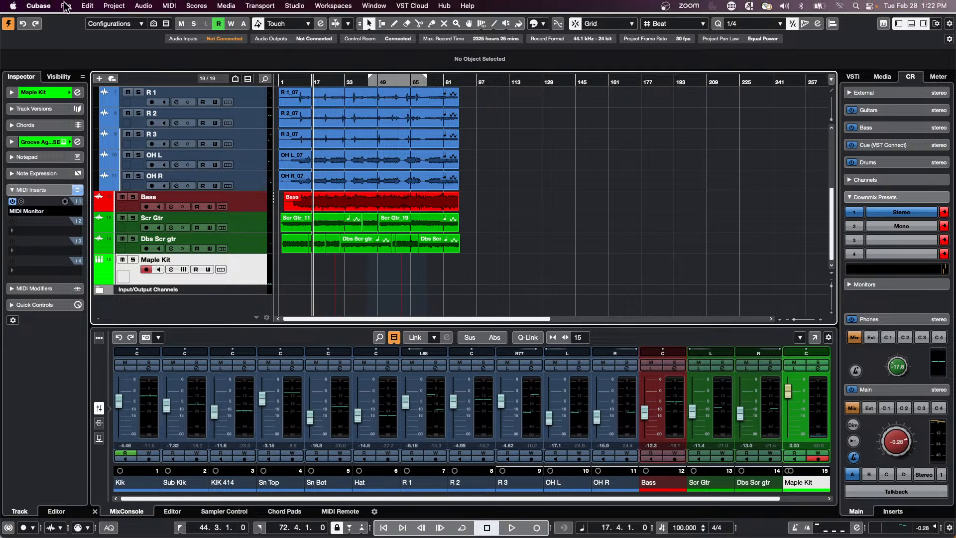
pyautogui.click(66, 5)
pyautogui.moveTo(99, 188)
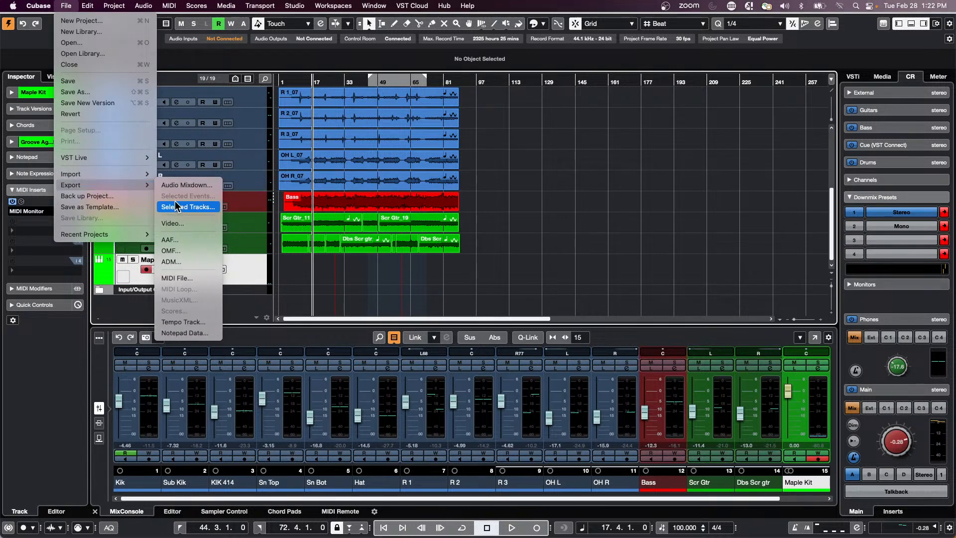
pyautogui.click(185, 185)
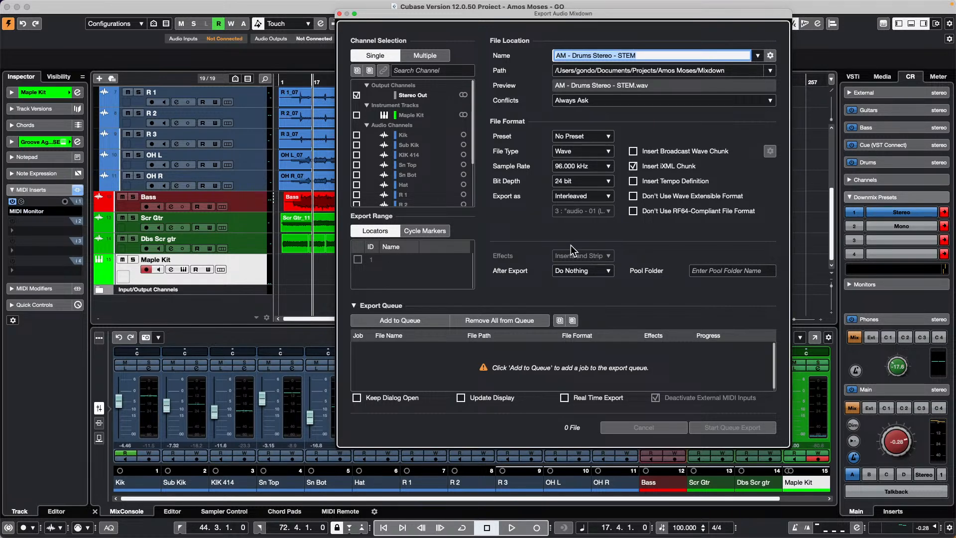
# - Keep Single channel selection for the mixdown, set After Export to Create Audio Track, and set the sample rate to 44.100 kHz
pyautogui.click(429, 55)
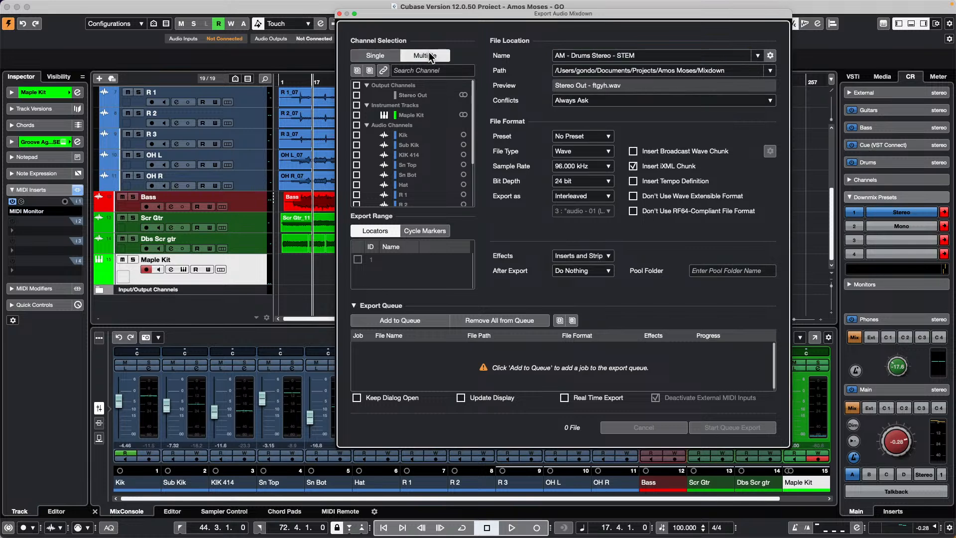
pyautogui.click(377, 56)
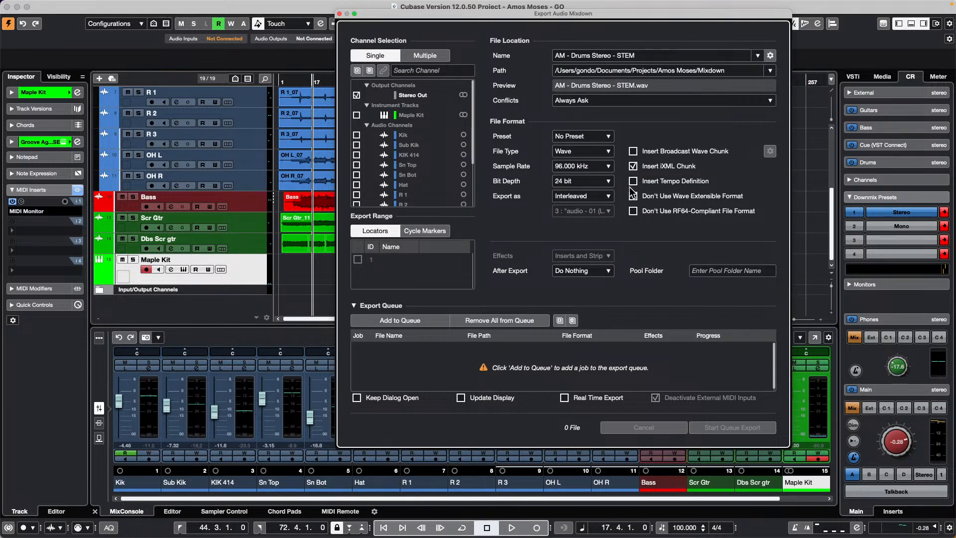
pyautogui.click(593, 273)
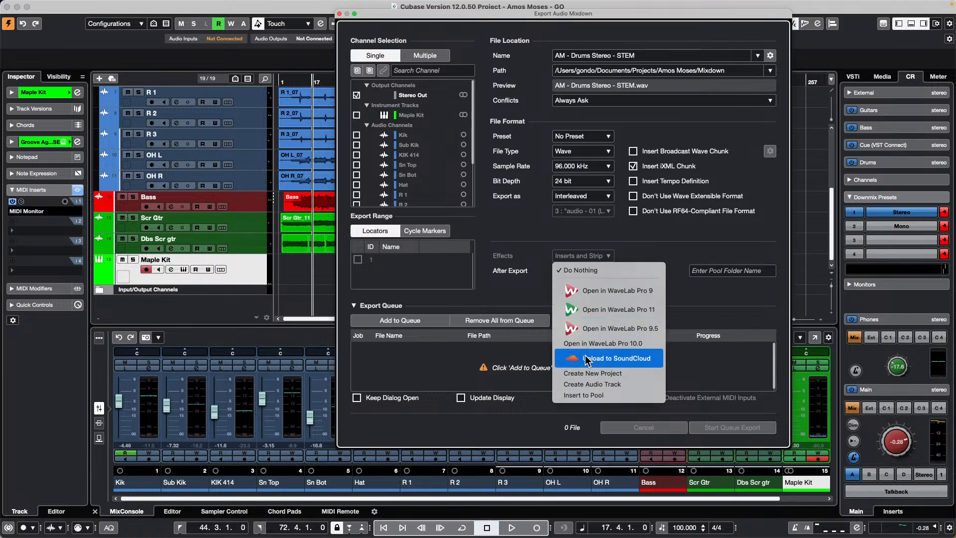
pyautogui.click(631, 385)
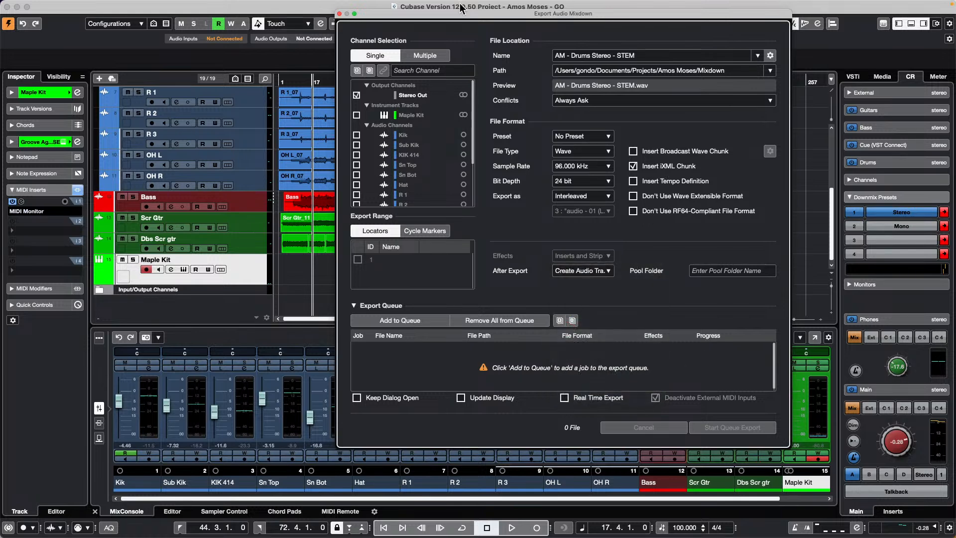
pyautogui.moveTo(467, 20); pyautogui.dragTo(616, 32)
pyautogui.click(739, 181)
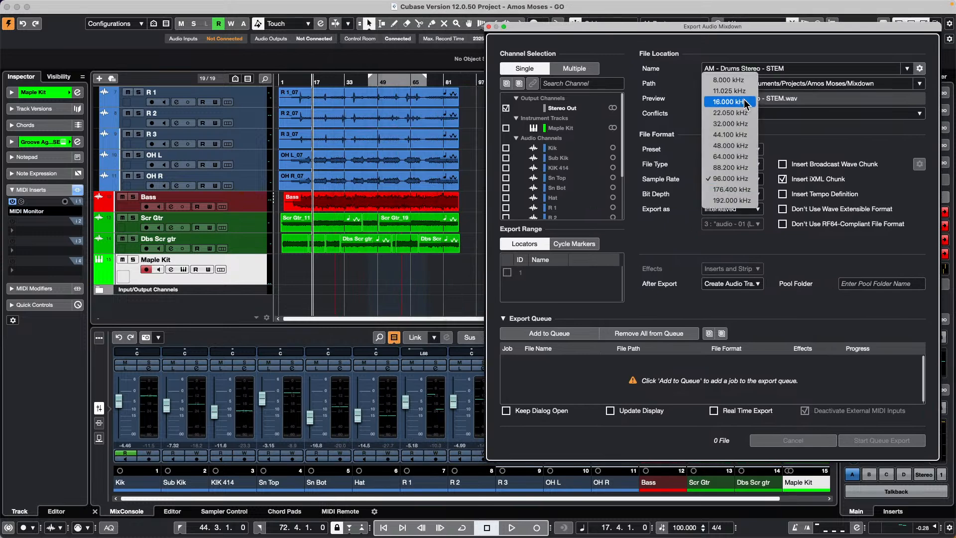
pyautogui.click(741, 134)
pyautogui.moveTo(625, 28); pyautogui.dragTo(641, 14)
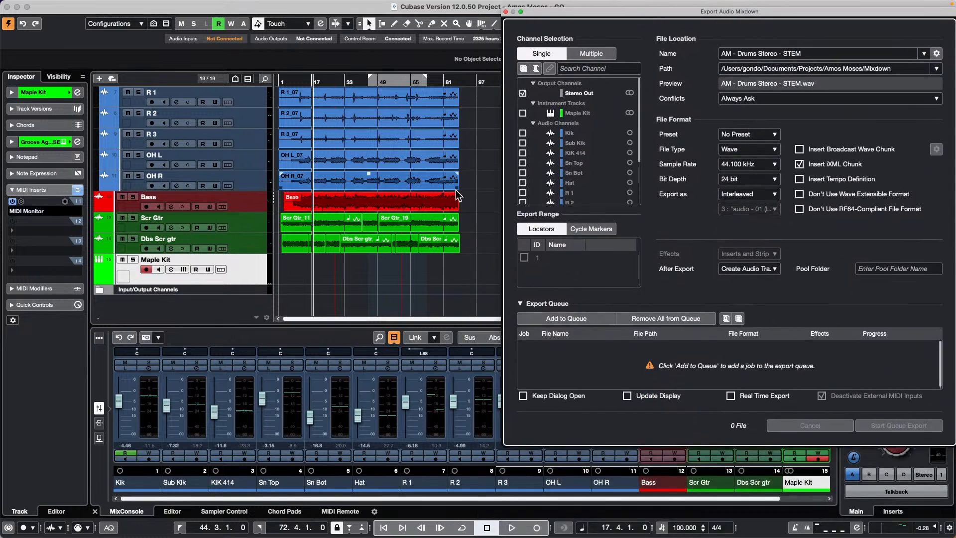
pyautogui.click(366, 92)
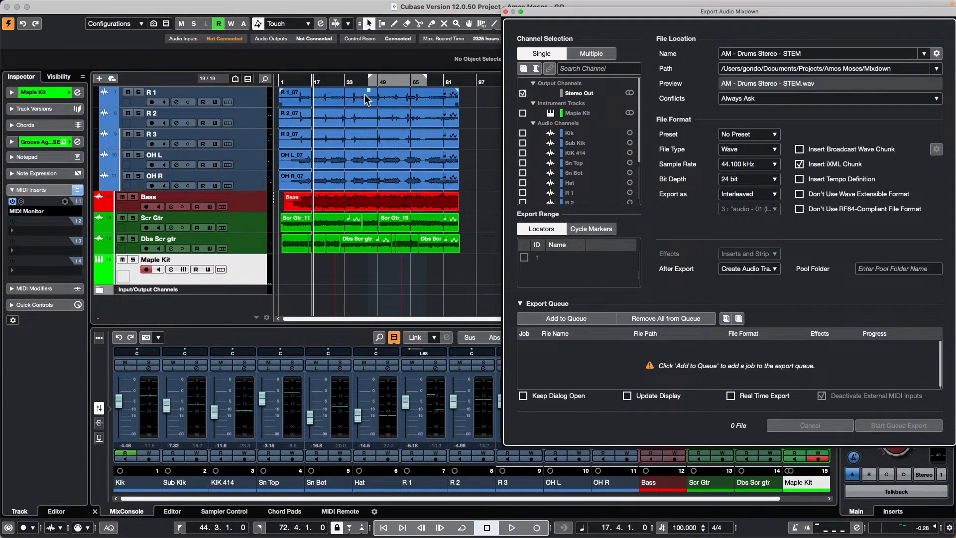
# - Collapse the export queue and export the Stereo Out mixdown, creating a unique file name
pyautogui.click(519, 303)
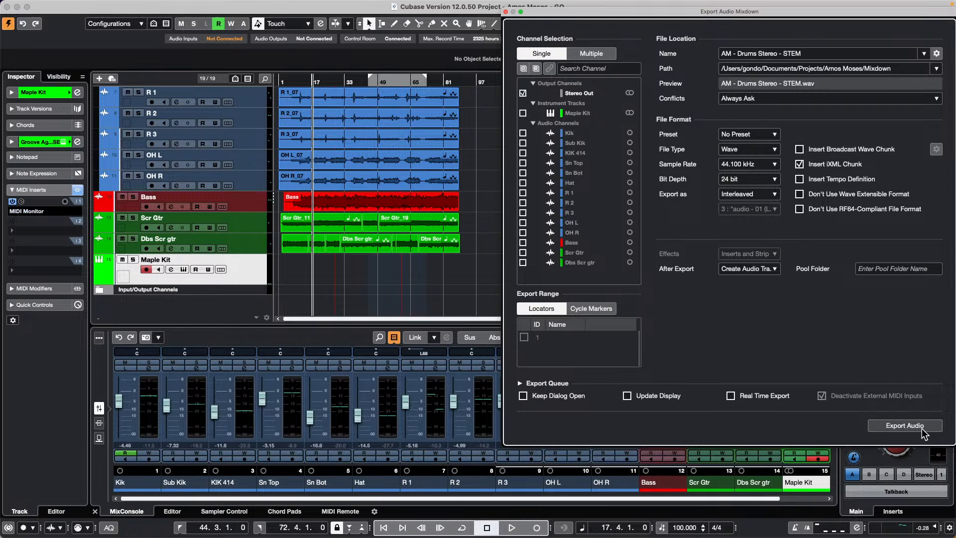
pyautogui.click(901, 430)
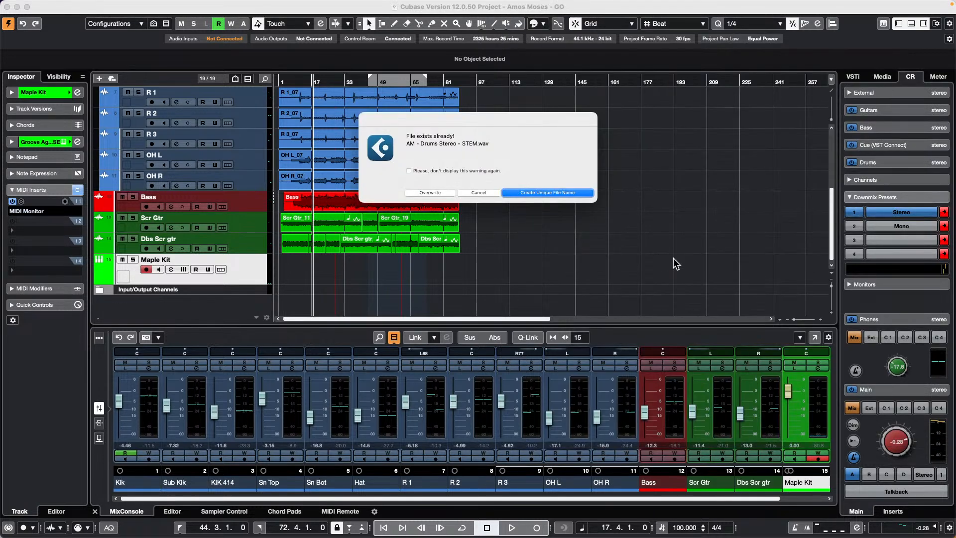
pyautogui.click(565, 193)
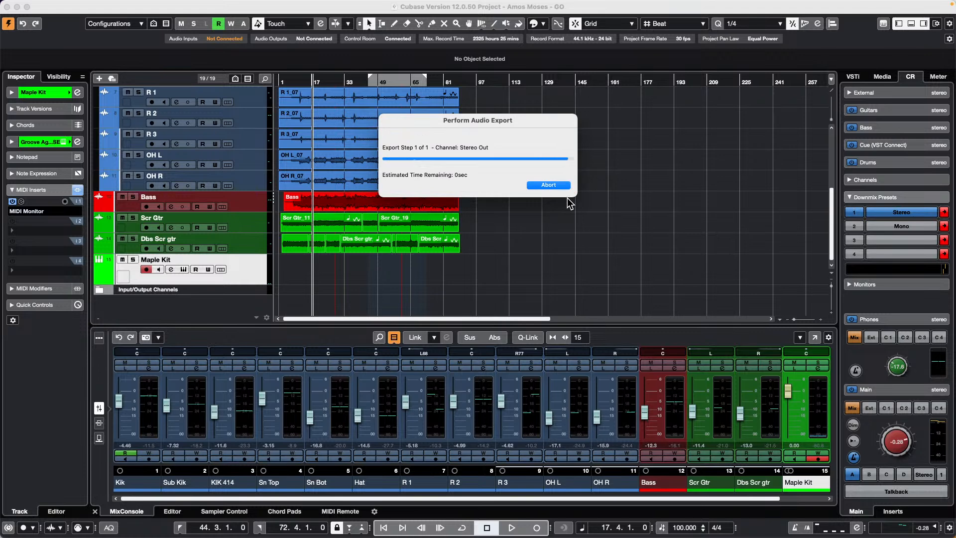
pyautogui.scroll(-1, 561, 196)
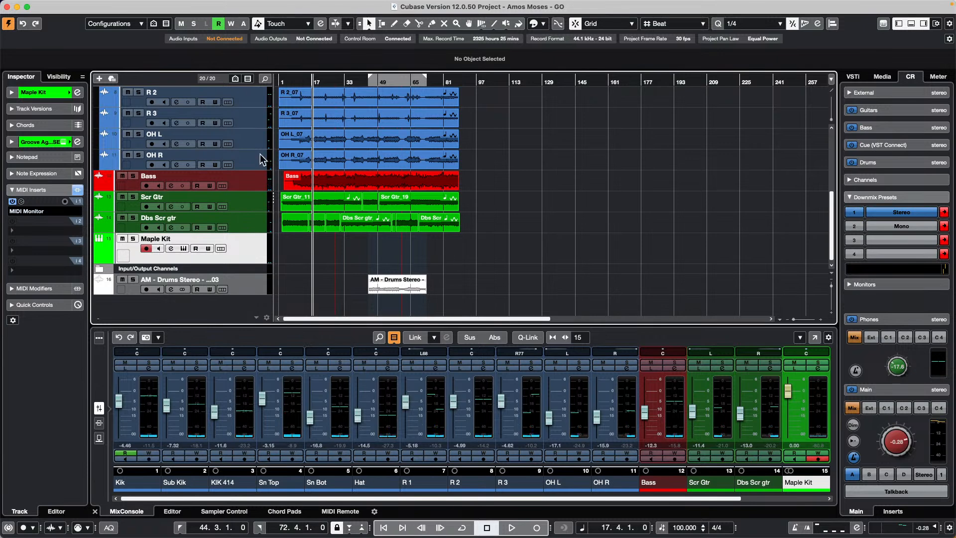
# - Reopen the Audio Mixdown export settings, compare the Cycle Markers and Locators export ranges, and close the dialog
pyautogui.moveTo(143, 2)
pyautogui.click(66, 5)
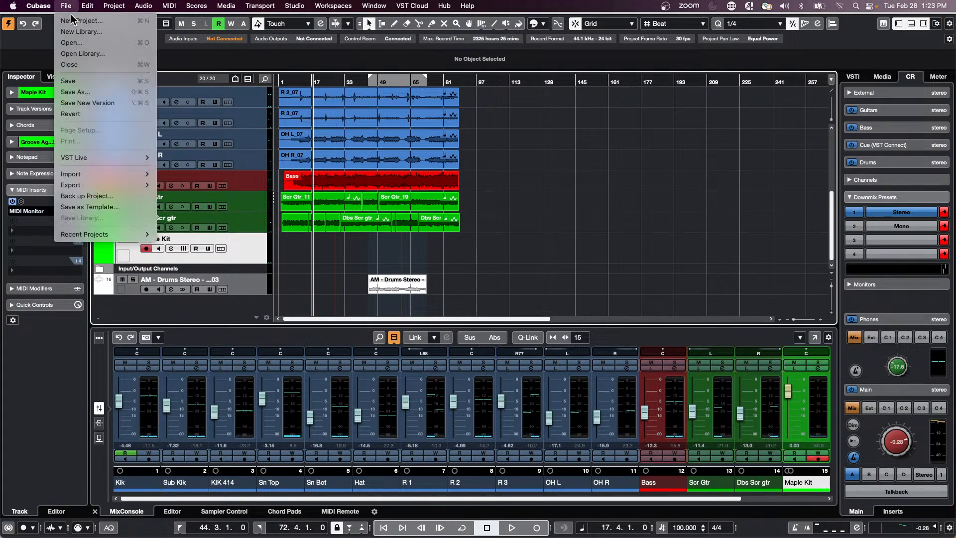
pyautogui.moveTo(77, 185)
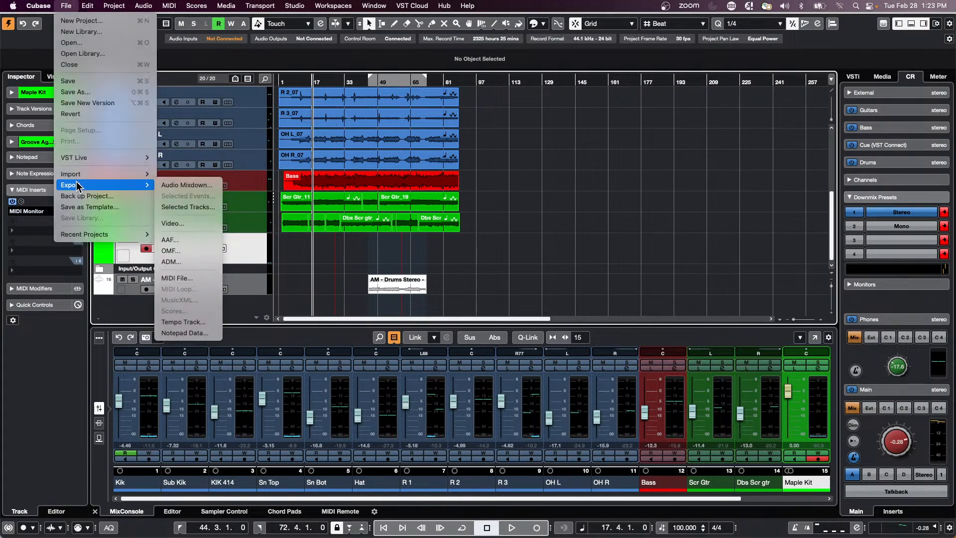
pyautogui.click(213, 186)
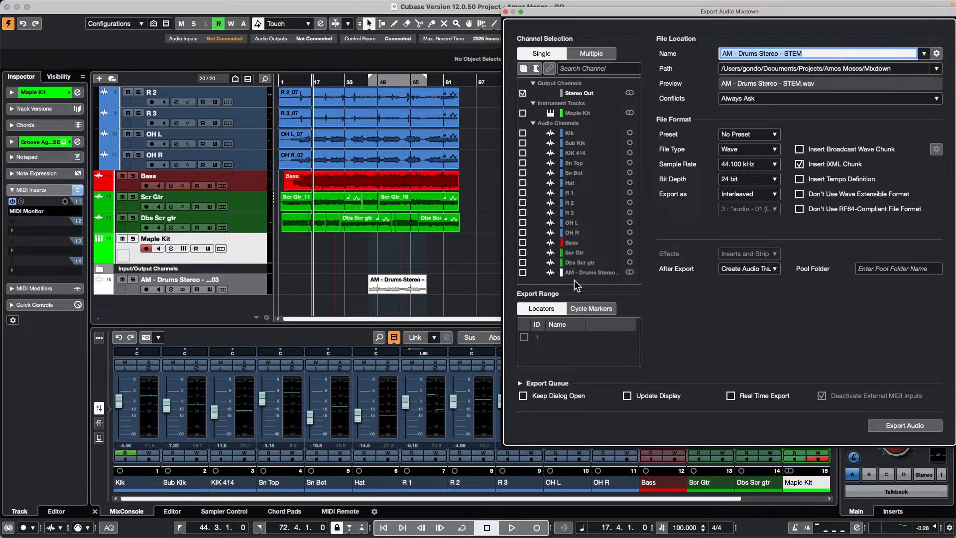
pyautogui.click(600, 309)
pyautogui.click(556, 309)
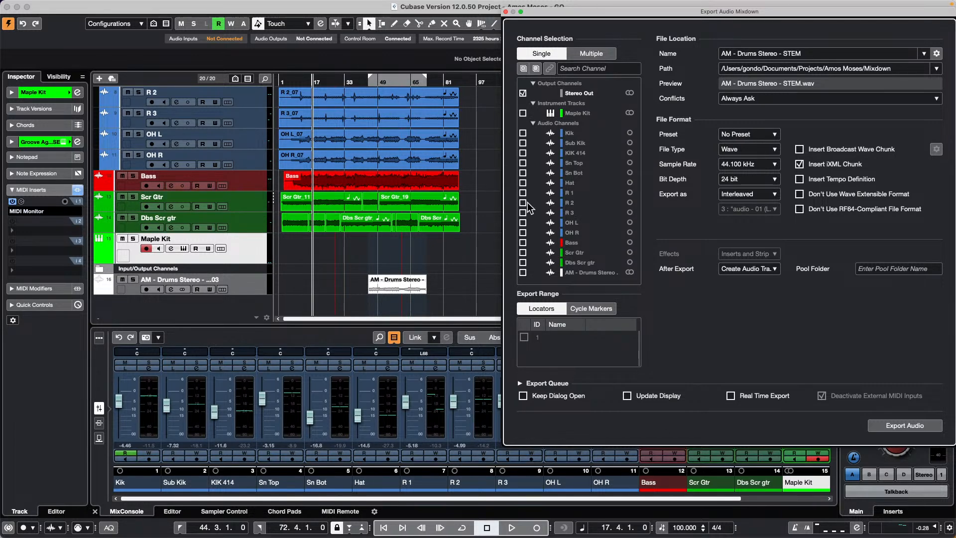
pyautogui.click(505, 11)
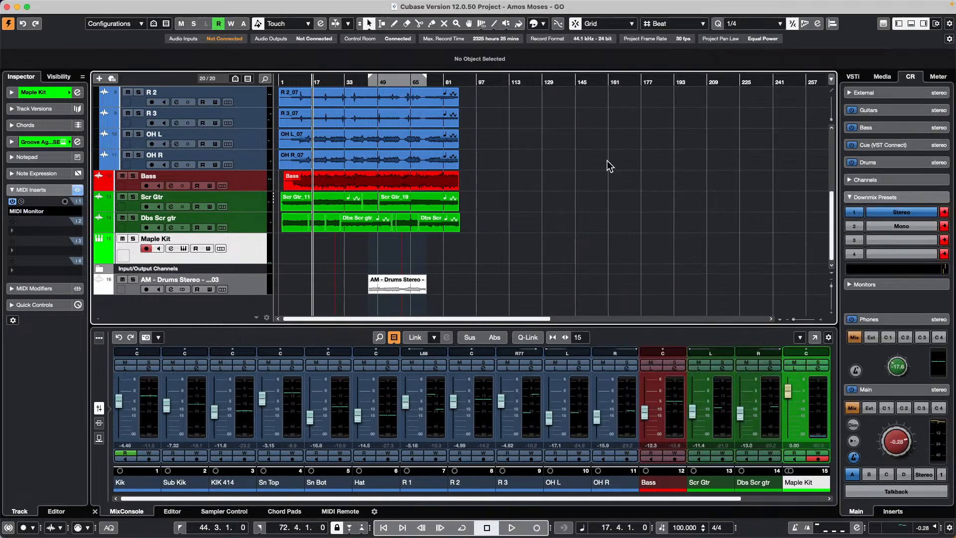
# - Undo the creation of the exported drum mixdown's audio track
pyautogui.press('super+z')
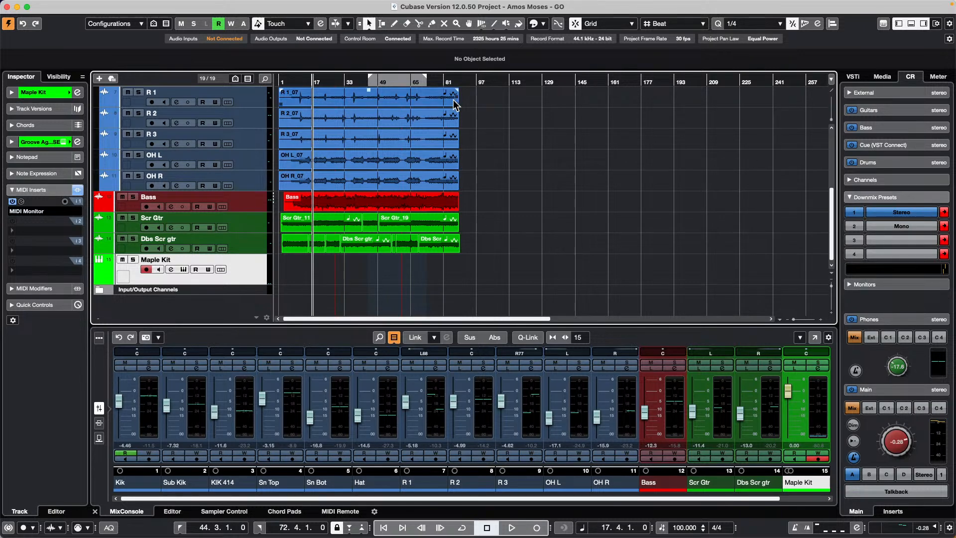
pyautogui.scroll(5, 393, 103)
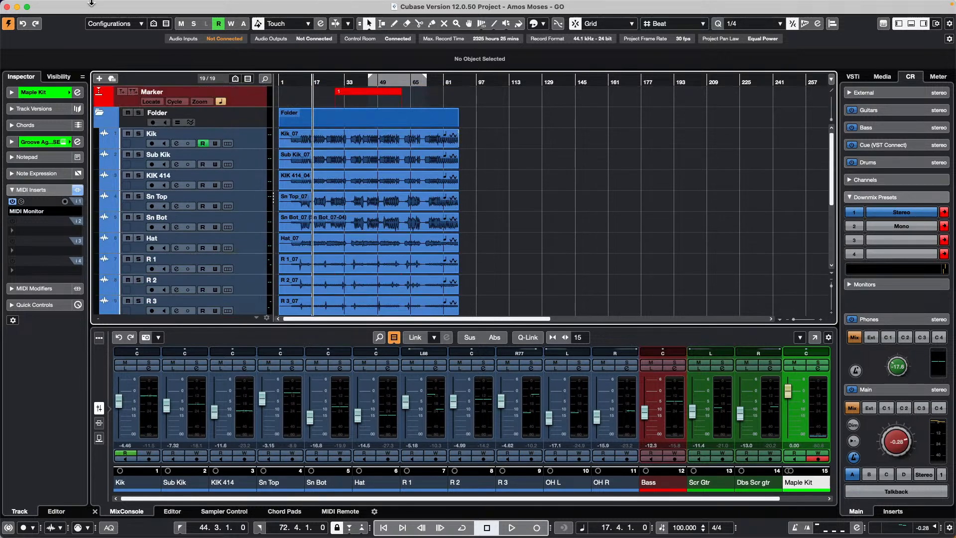
# - Open the recent project jump off.cpr and activate it
pyautogui.click(66, 6)
pyautogui.moveTo(107, 235)
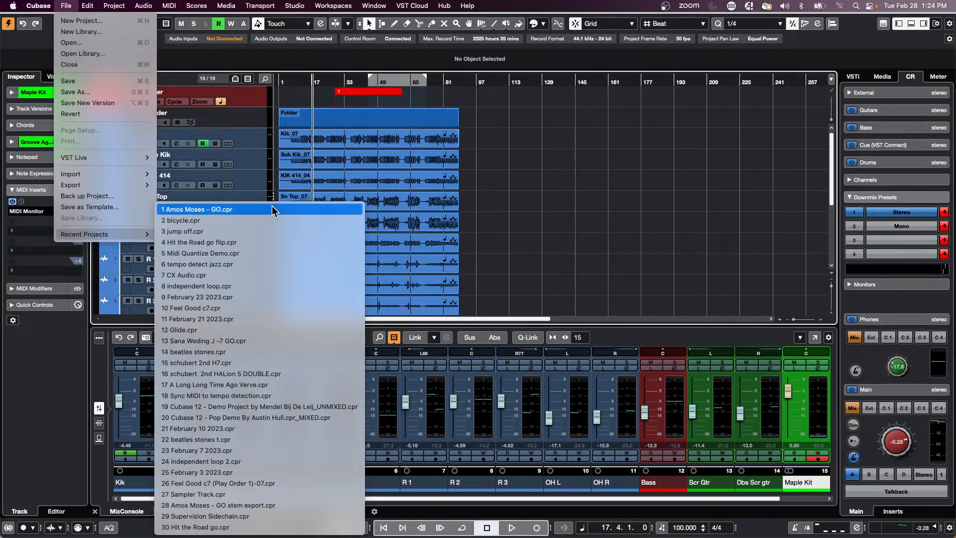
pyautogui.click(271, 230)
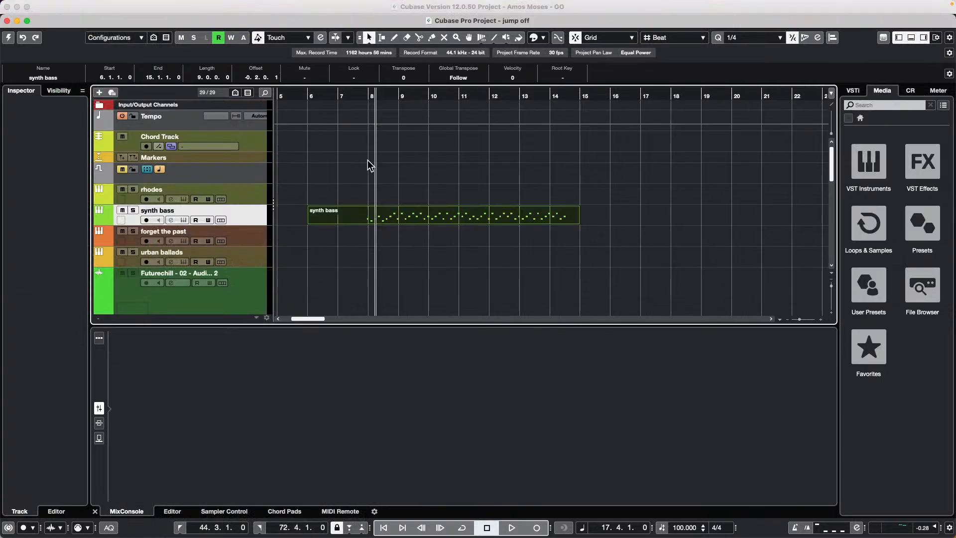
pyautogui.click(9, 38)
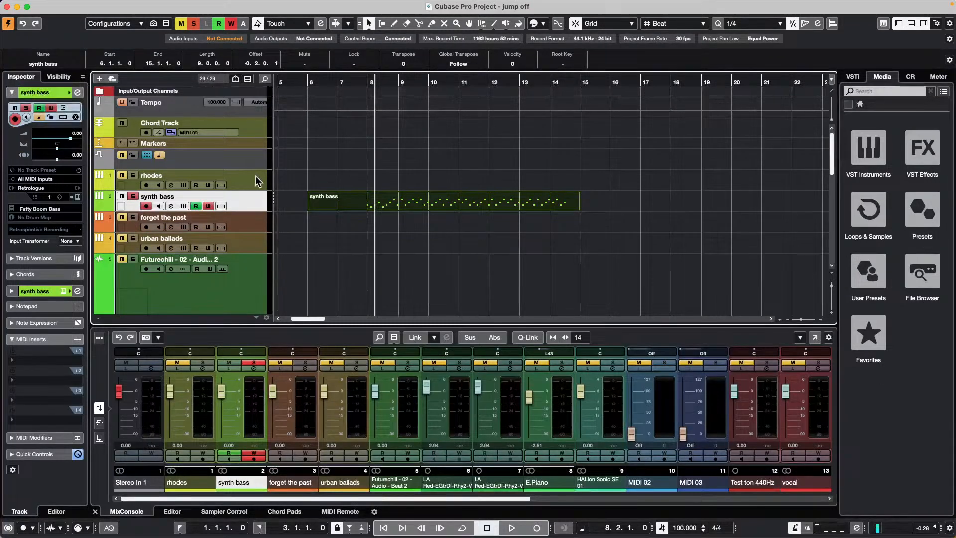
# - Select the rhodes track, return to the project start, and draw a D major chord event at bar 1 of the Chord Track
pyautogui.click(257, 181)
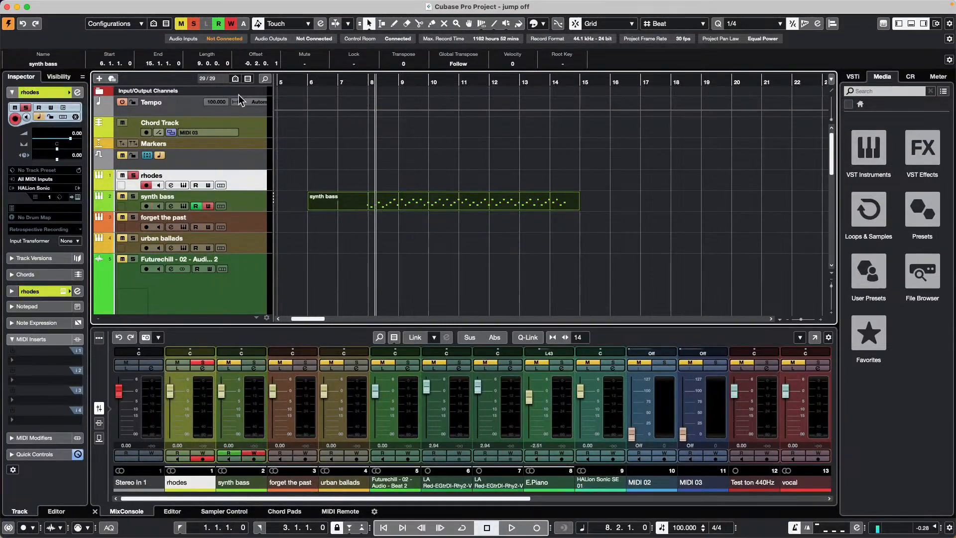
pyautogui.press('Home')
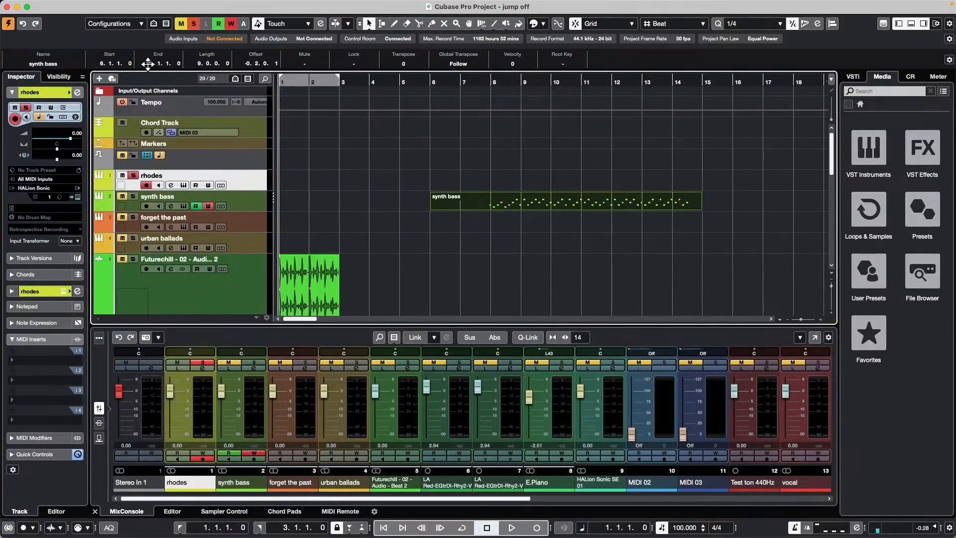
pyautogui.click(314, 131)
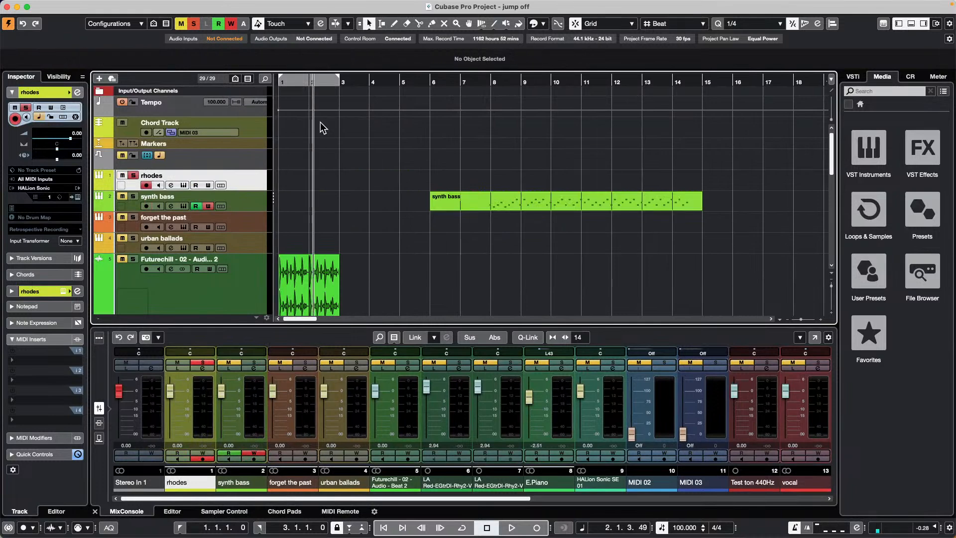
pyautogui.rightClick(307, 129)
pyautogui.click(321, 129)
pyautogui.click(332, 129)
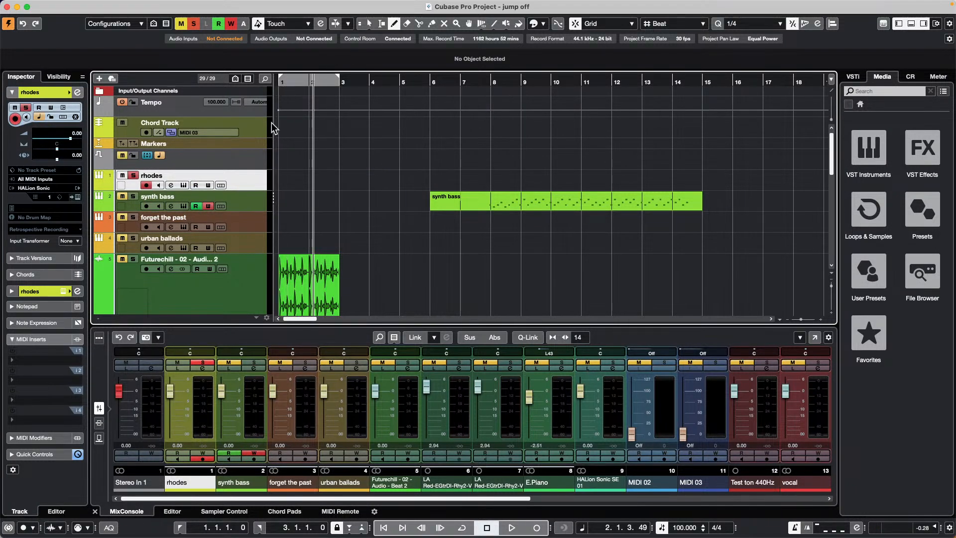
pyautogui.click(278, 125)
pyautogui.press('1')
pyautogui.doubleClick(287, 127)
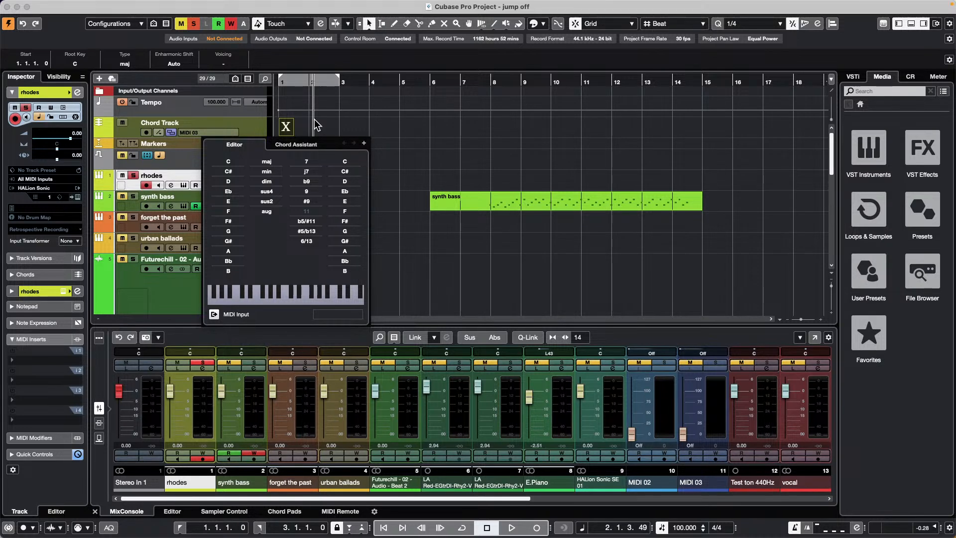
pyautogui.click(238, 184)
# - Add an E major chord at bar 2 and a G major chord at bar 3, with monitoring enabled on the rhodes track
pyautogui.click(363, 144)
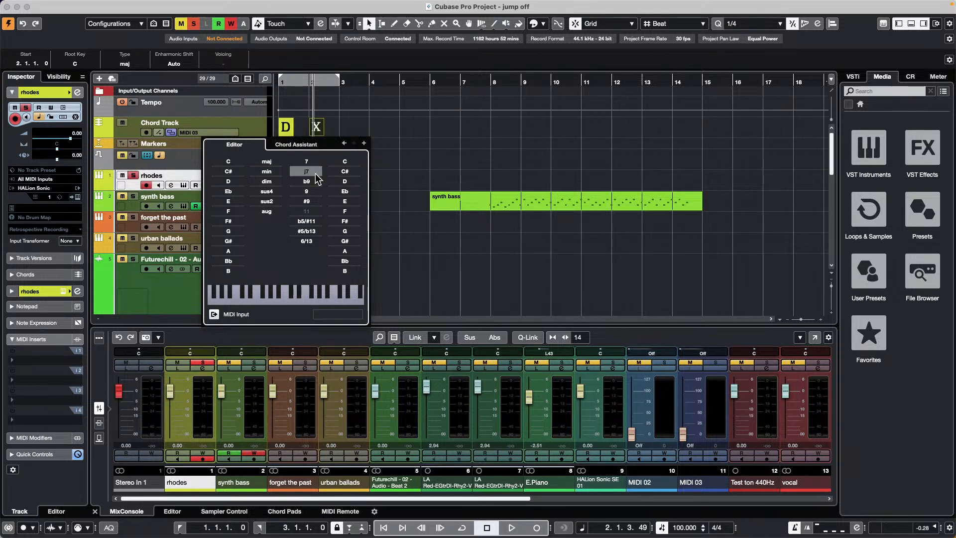
pyautogui.click(228, 201)
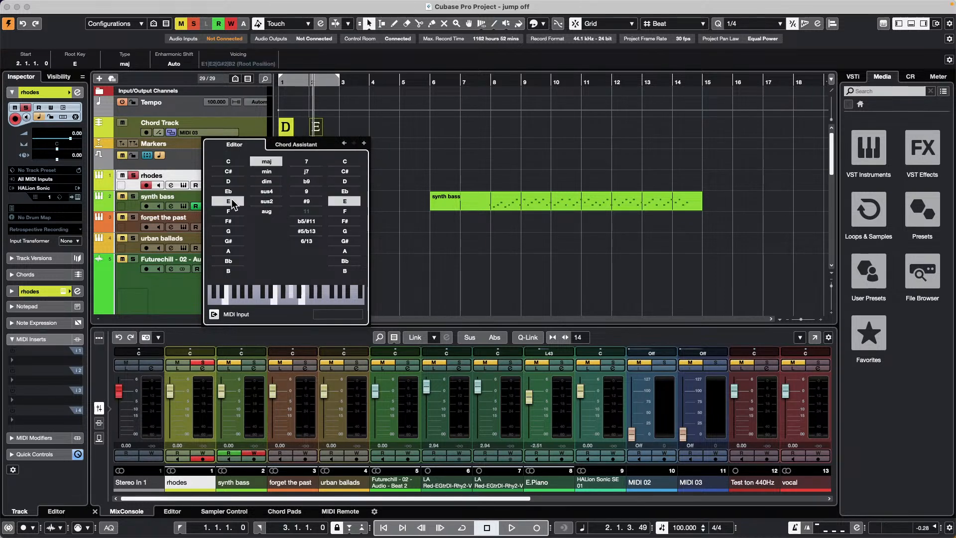
pyautogui.click(364, 144)
pyautogui.click(159, 186)
pyautogui.click(159, 186)
pyautogui.doubleClick(347, 128)
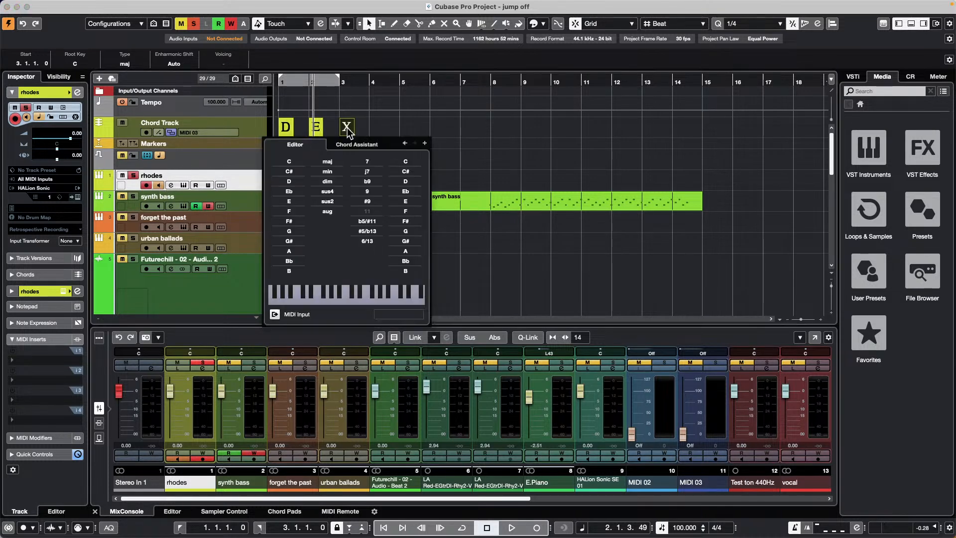
pyautogui.click(289, 232)
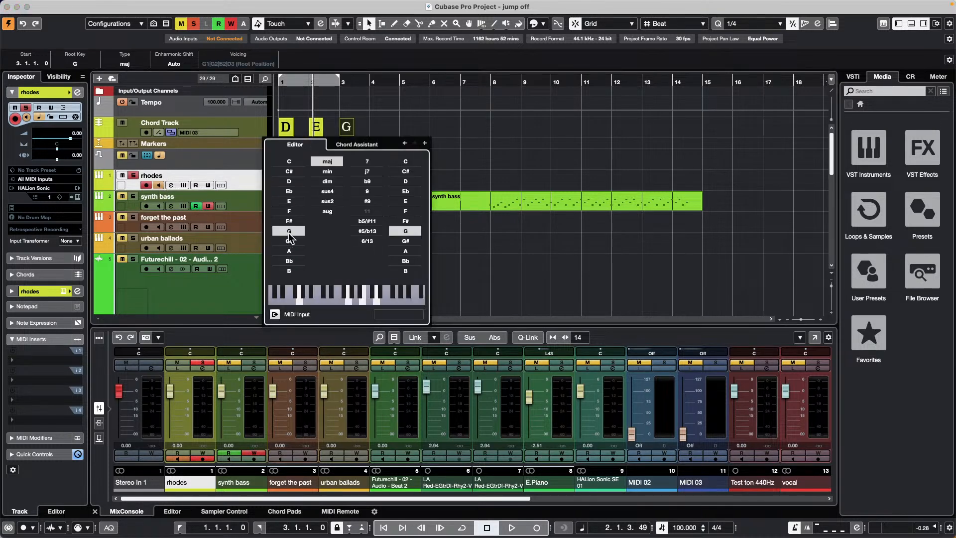
pyautogui.click(254, 183)
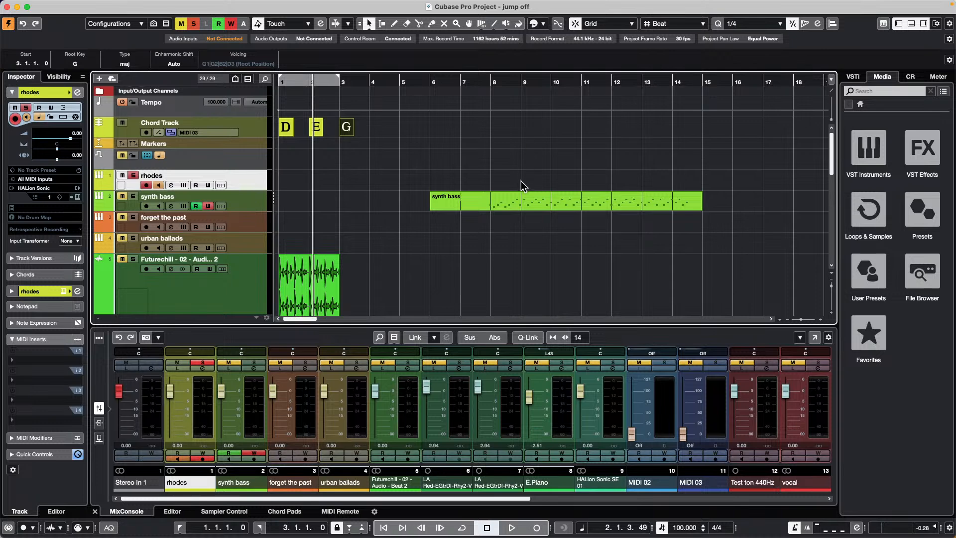
# - Play the project, solo the Futurechill - 02 audio track during playback, and stop
pyautogui.press('space')
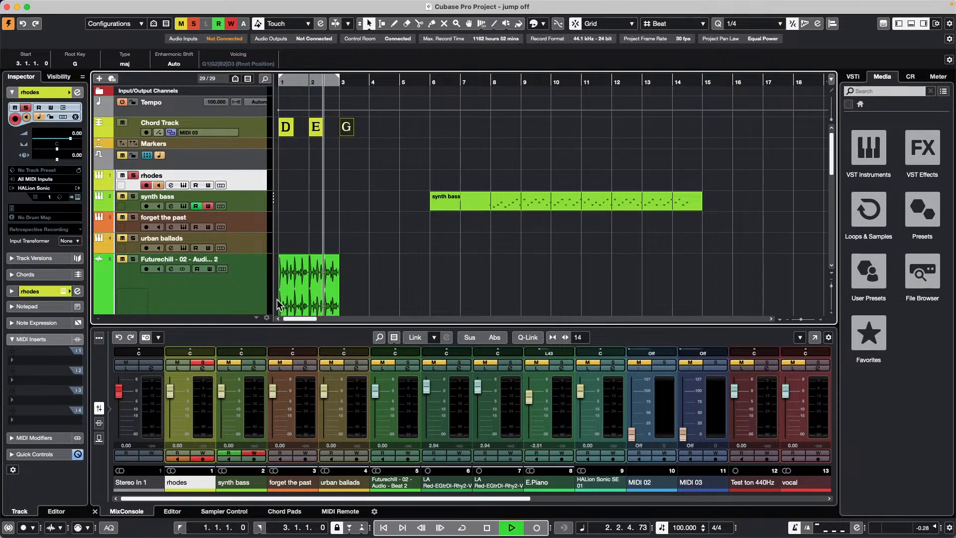
pyautogui.click(133, 260)
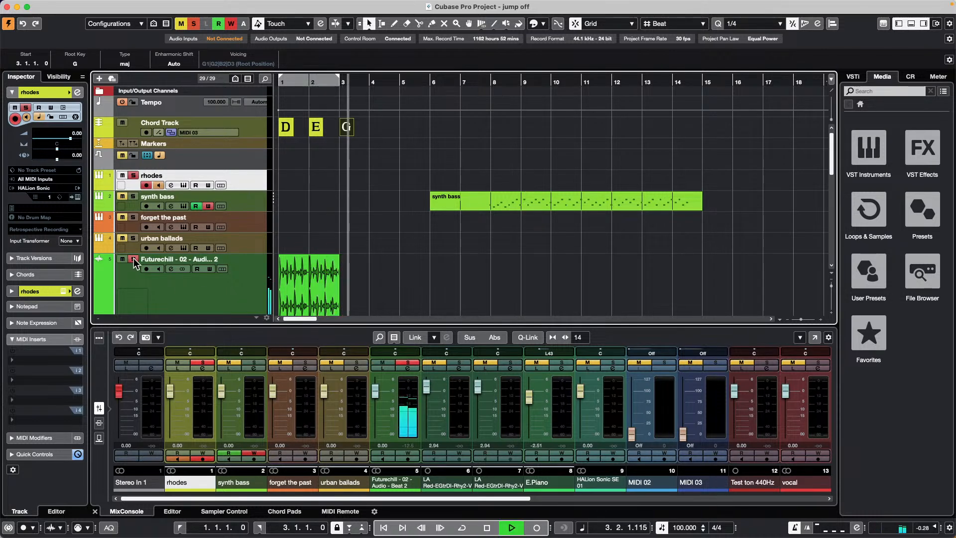
pyautogui.press('space')
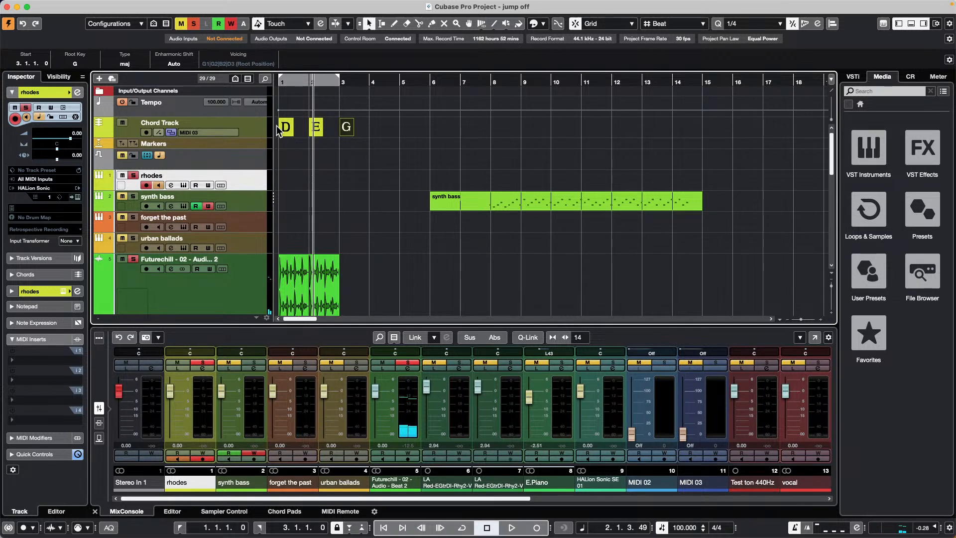
# - Route the Chord Track to Use Monitored Tracks
pyautogui.click(228, 134)
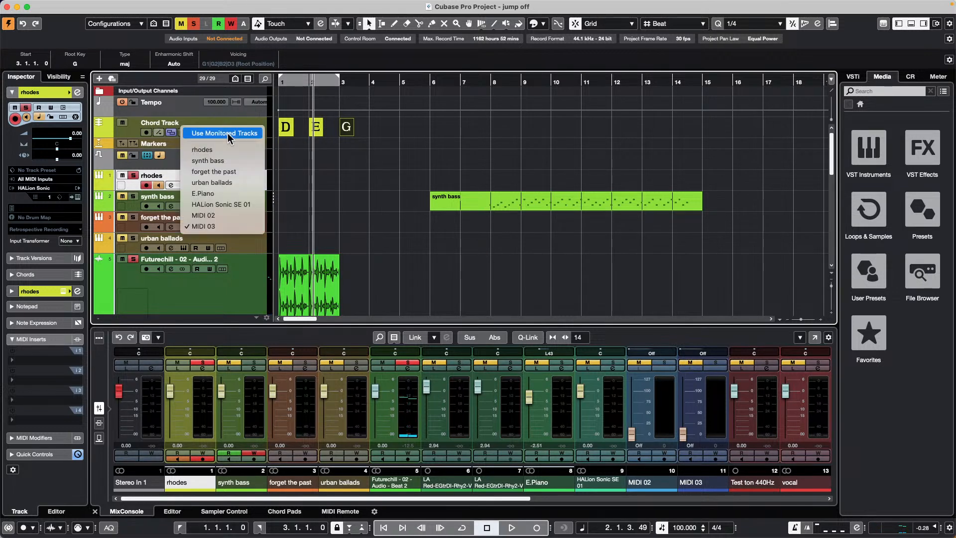
pyautogui.click(228, 134)
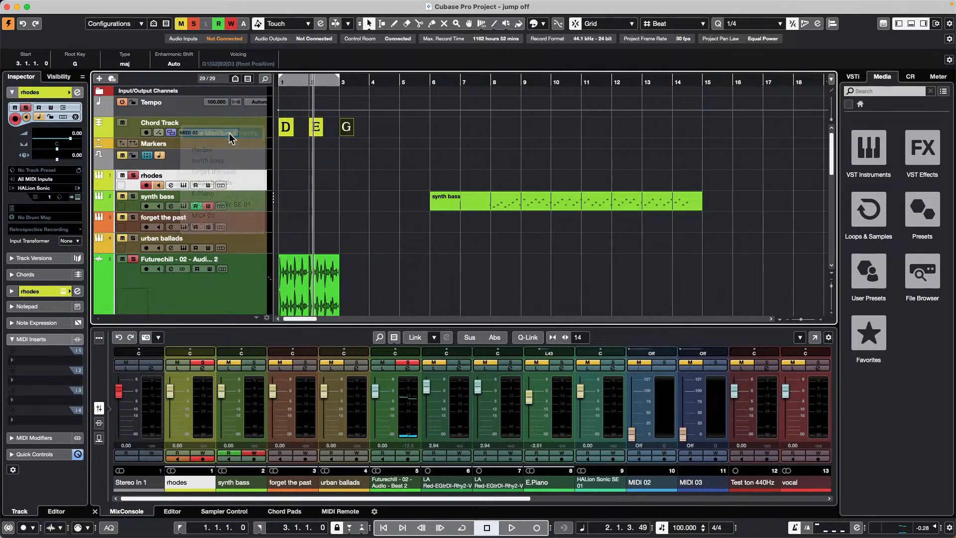
# - Add an E minor chord event at bar 4, continuing from the G chord
pyautogui.doubleClick(347, 128)
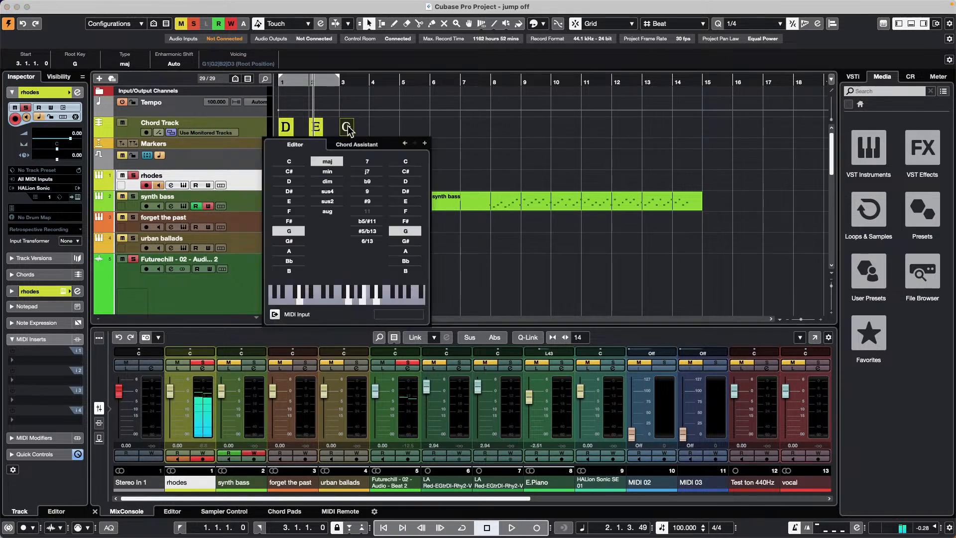
pyautogui.click(424, 143)
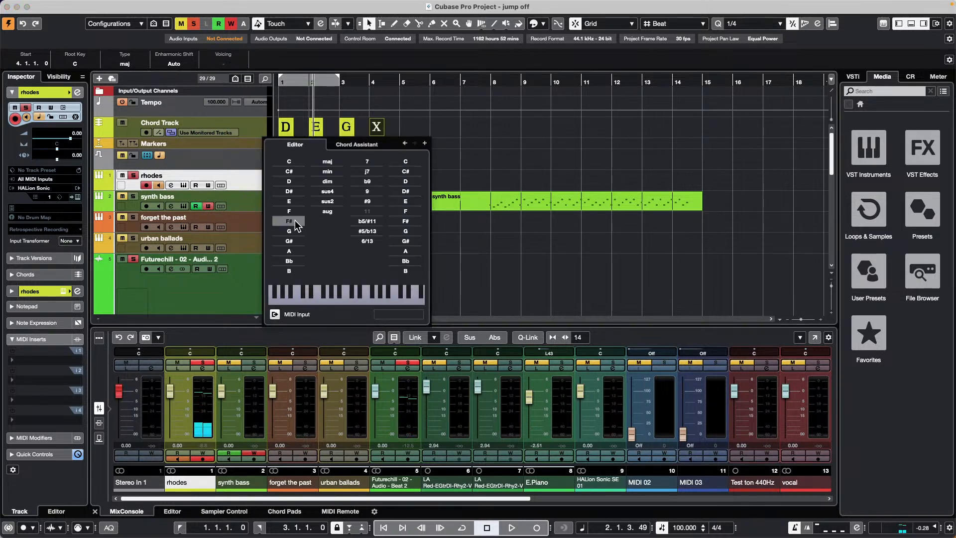
pyautogui.click(288, 202)
pyautogui.click(337, 172)
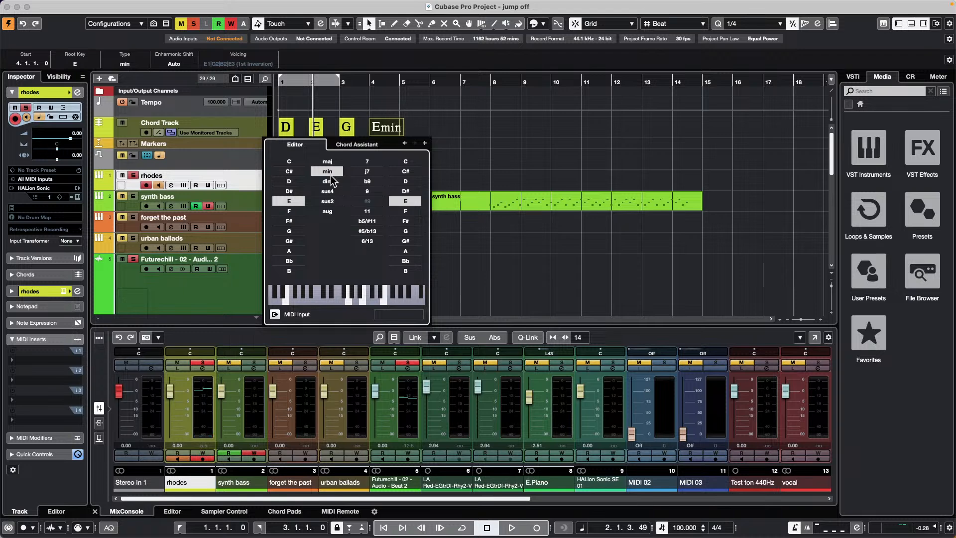
pyautogui.click(473, 124)
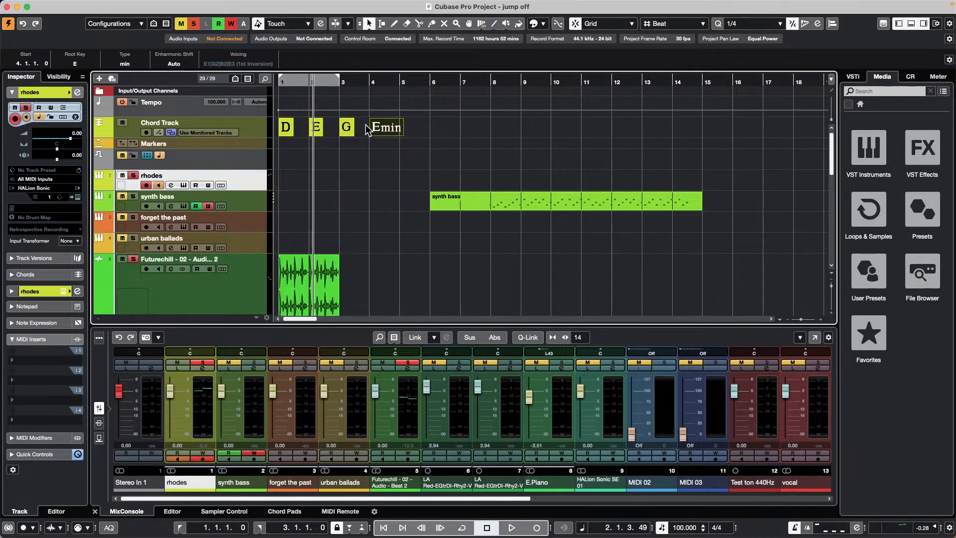
# - Audition the D, E, G and Emin chord events in sequence
pyautogui.click(286, 128)
pyautogui.click(316, 127)
pyautogui.click(347, 127)
pyautogui.click(387, 132)
pyautogui.rightClick(254, 179)
pyautogui.moveTo(363, 184)
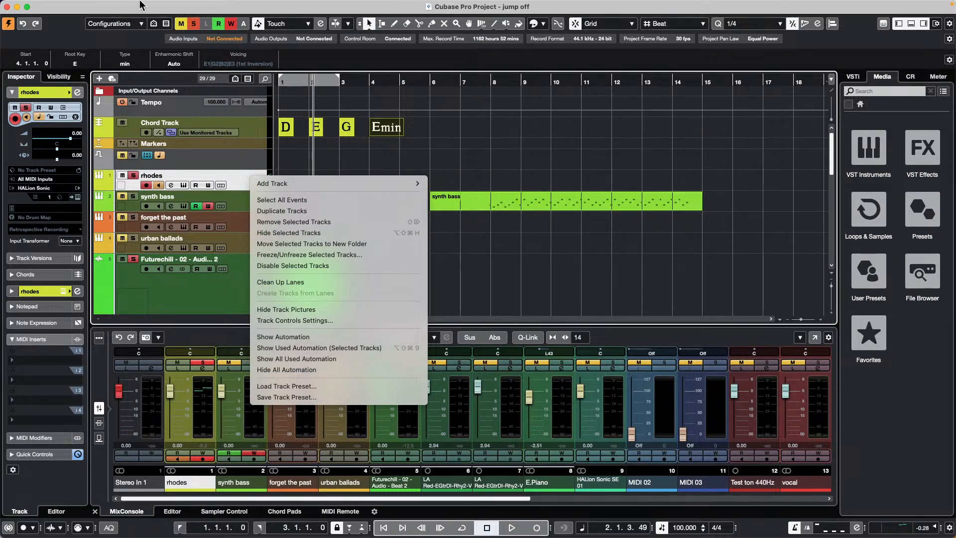
pyautogui.click(323, 143)
# - Convert the Chord Track events to MIDI on the rhodes track with Chords to MIDI
pyautogui.click(114, 6)
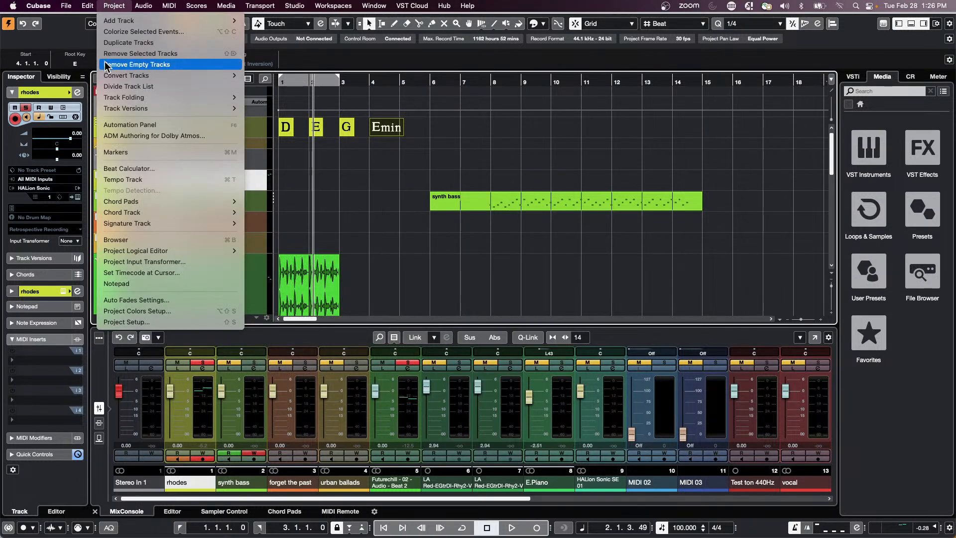
pyautogui.moveTo(153, 215)
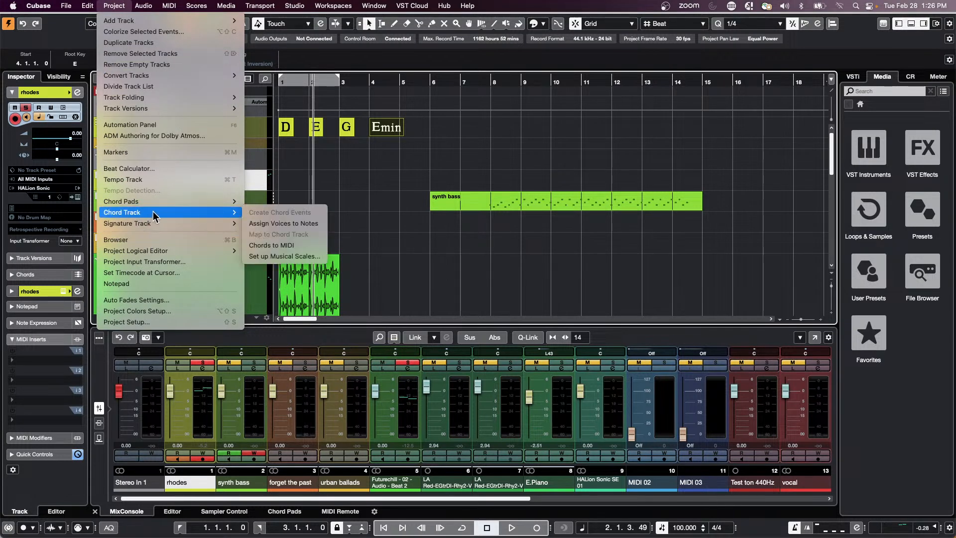
pyautogui.click(297, 245)
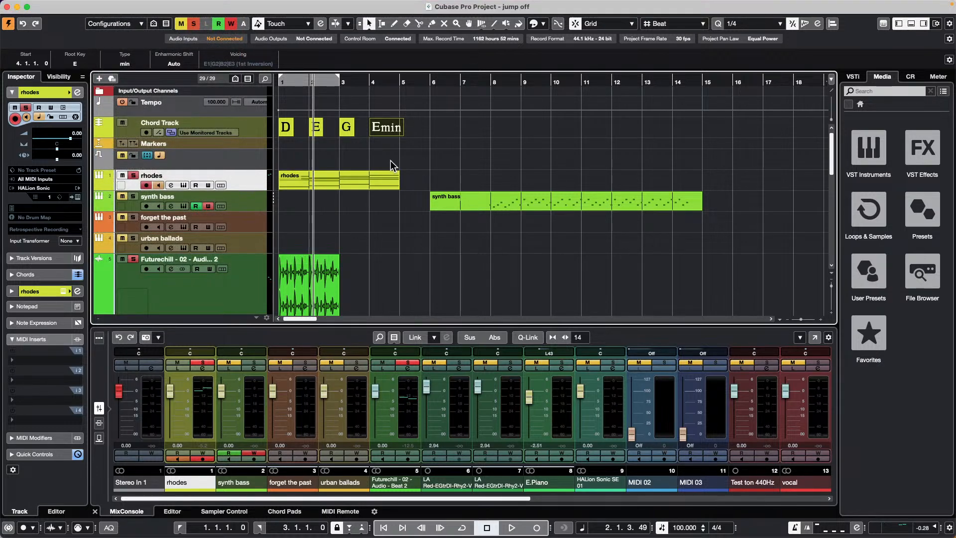
# - Open the rhodes part in the Key Editor, show Velocity in its controller lane, and delete the part
pyautogui.click(396, 182)
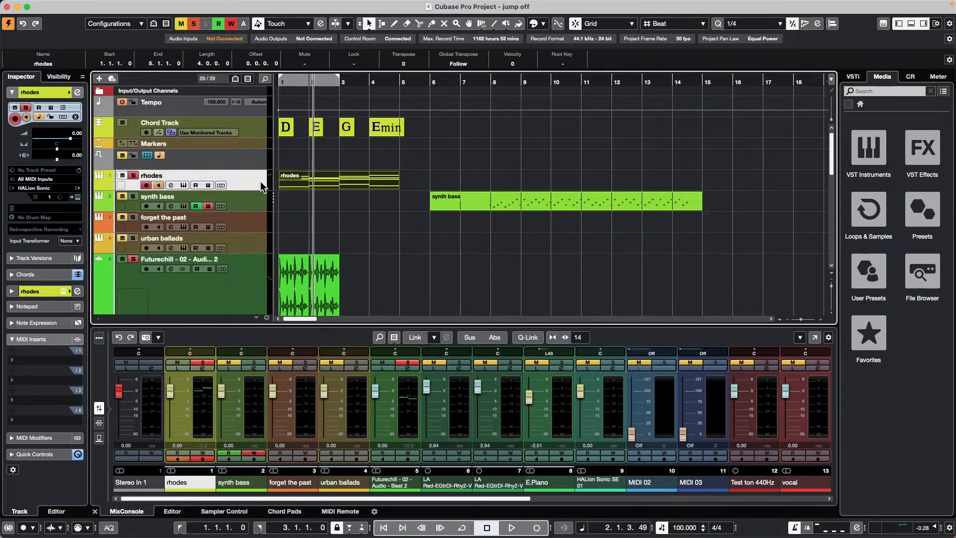
pyautogui.doubleClick(312, 181)
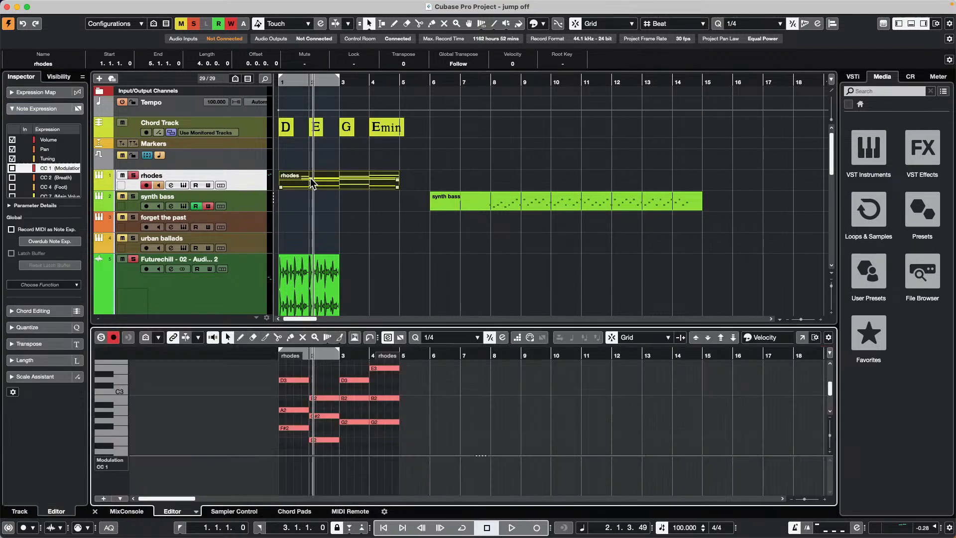
pyautogui.click(118, 463)
pyautogui.click(127, 461)
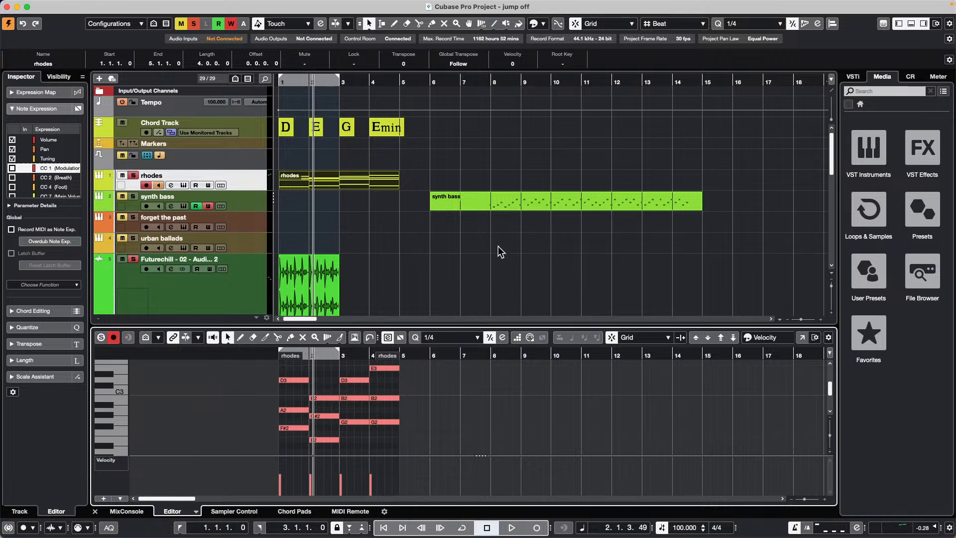
pyautogui.press('Delete')
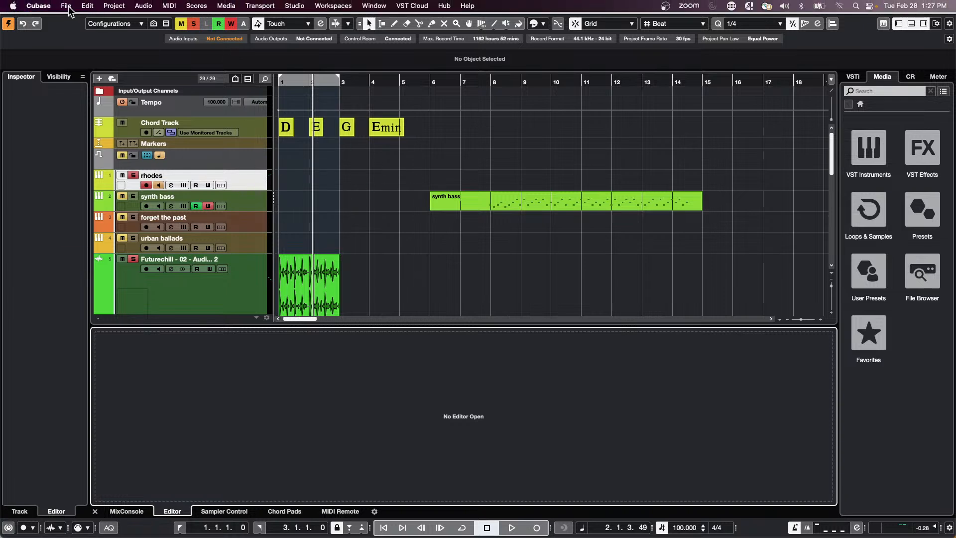
# - Open and activate the recent project Amos Moses - GO.cpr, and record-enable the tracks in its drum folder
pyautogui.click(68, 6)
pyautogui.moveTo(117, 241)
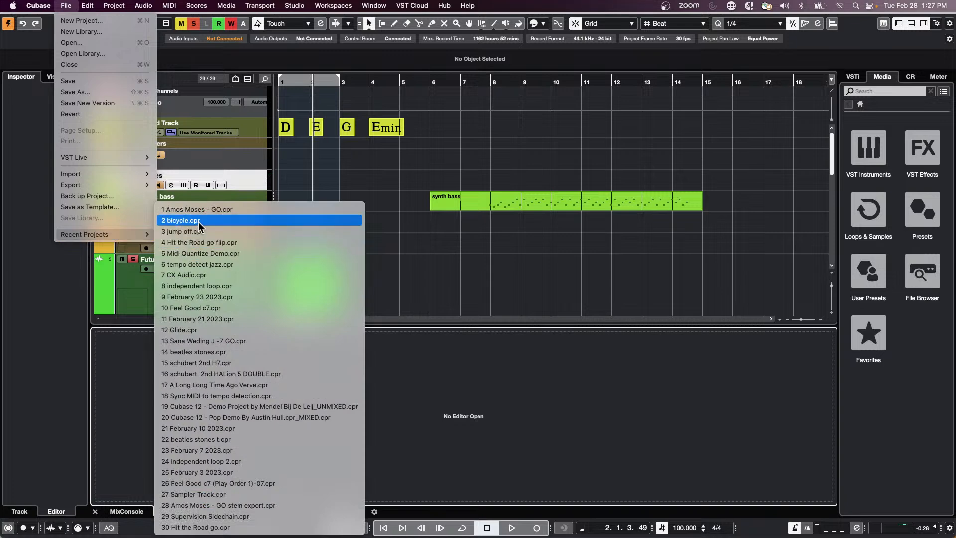
pyautogui.click(241, 209)
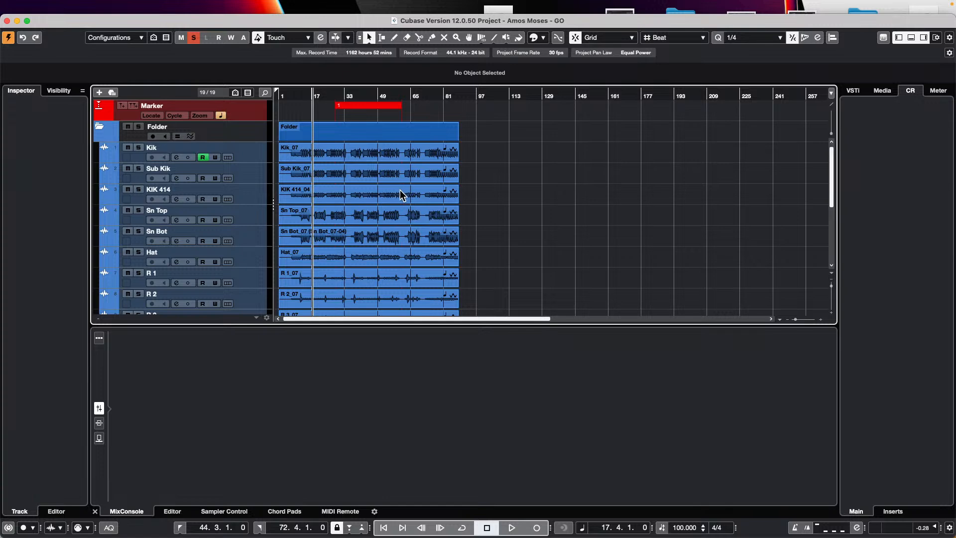
pyautogui.scroll(6, 352, 144)
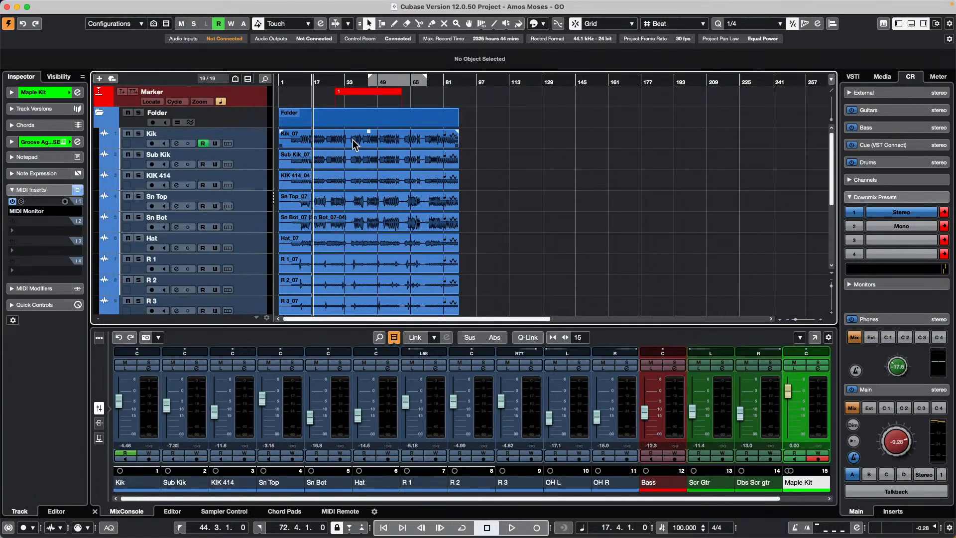
pyautogui.click(153, 122)
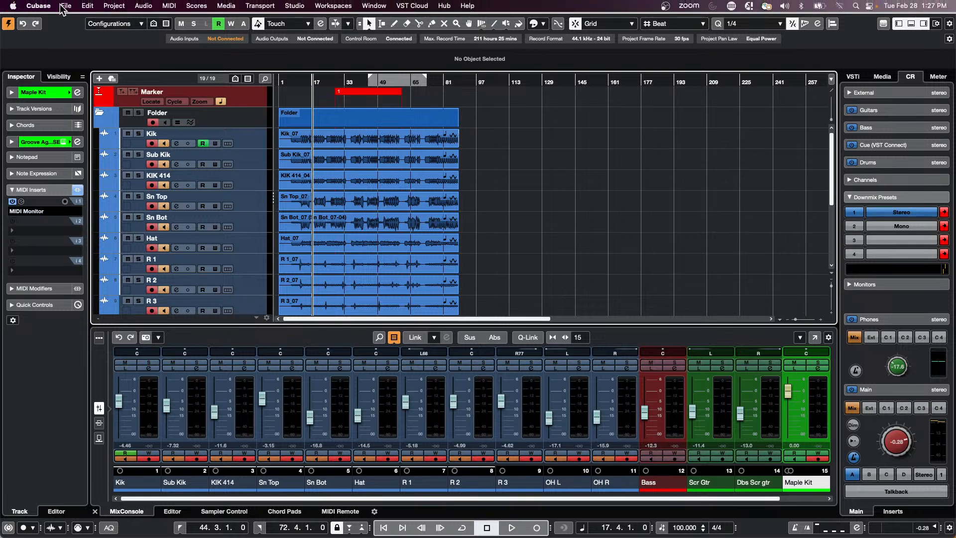
# - Choose how file-name conflicts are handled and export the Stereo Out audio mixdown named AM - Drums Stereo - STEM
pyautogui.click(67, 5)
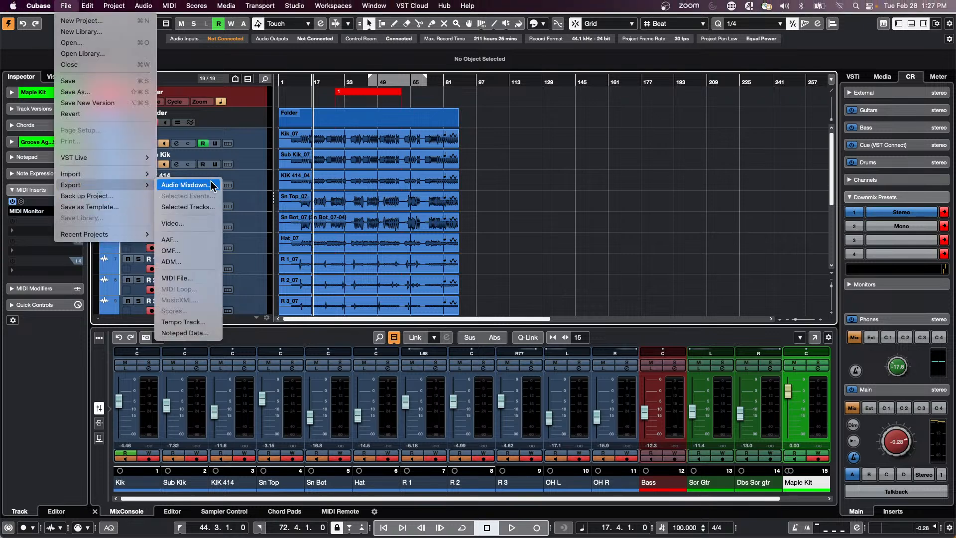
pyautogui.click(531, 227)
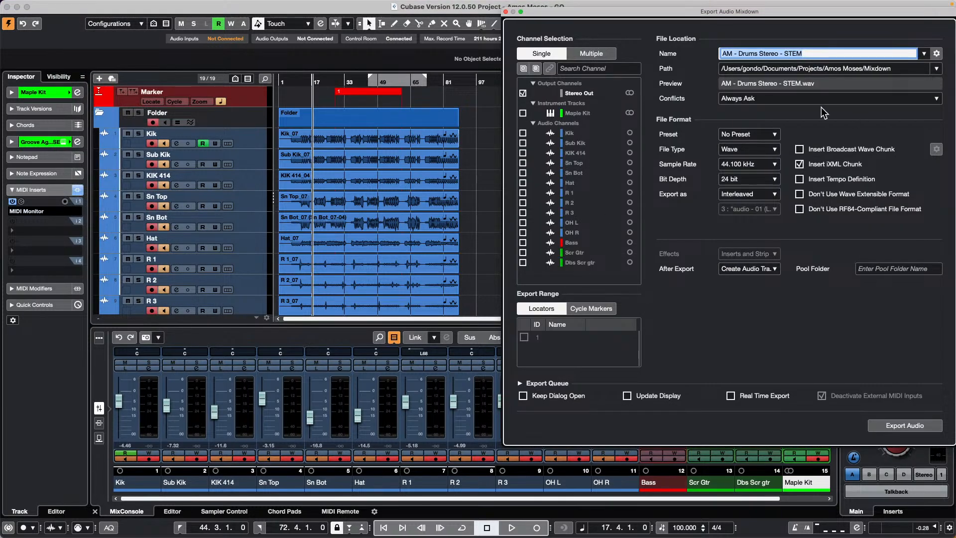
pyautogui.click(778, 100)
pyautogui.click(776, 107)
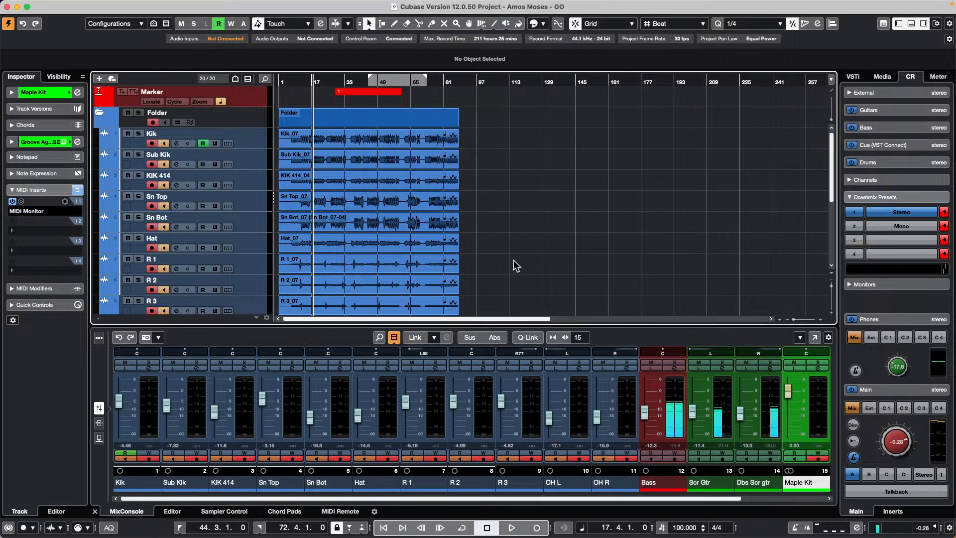
# - Set the Play tool to its Play mode and audition the AM - Drums Stereo event from its beginning
pyautogui.rightClick(388, 282)
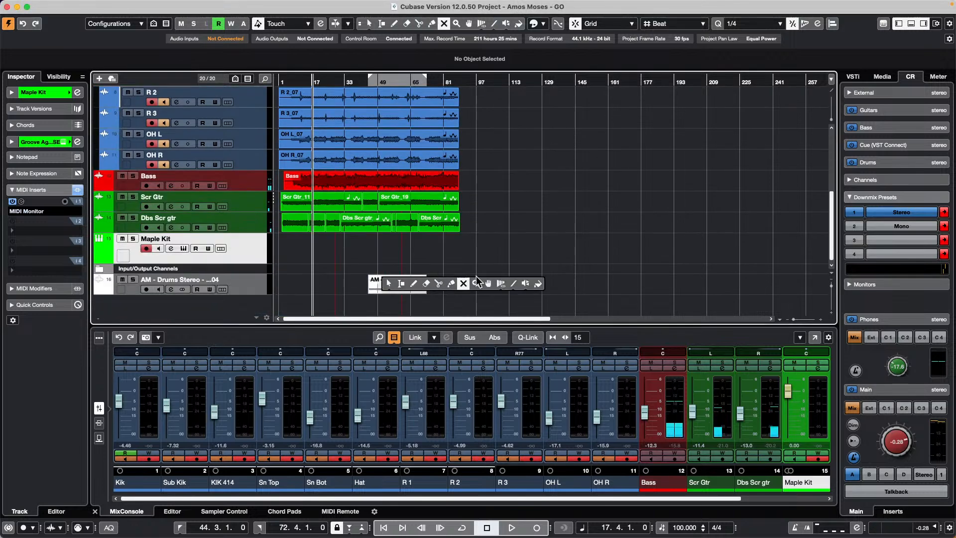
pyautogui.click(525, 283)
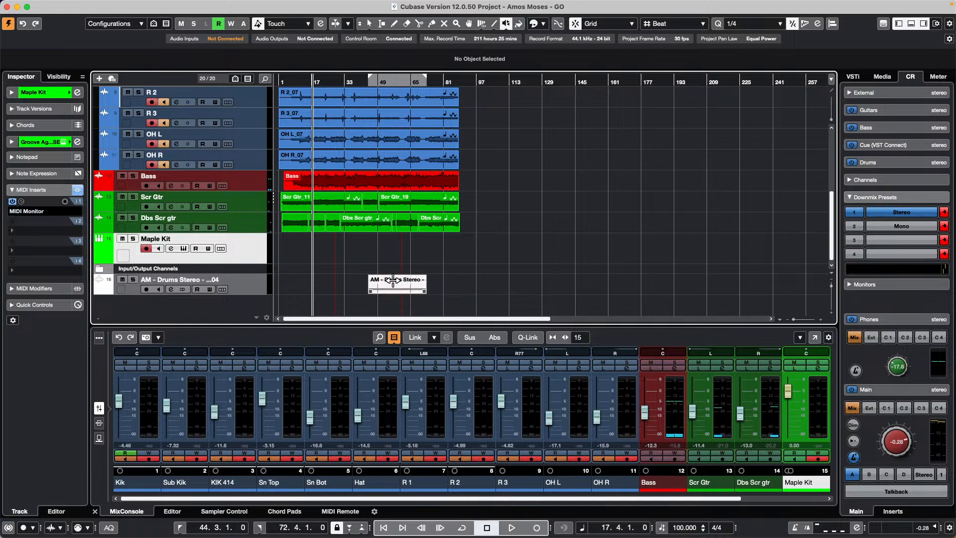
pyautogui.rightClick(382, 290)
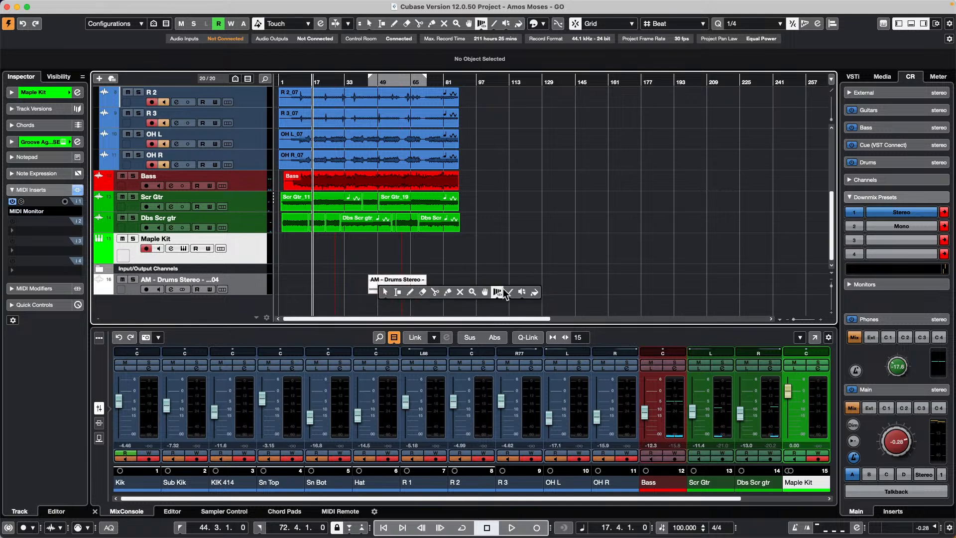
pyautogui.click(521, 292)
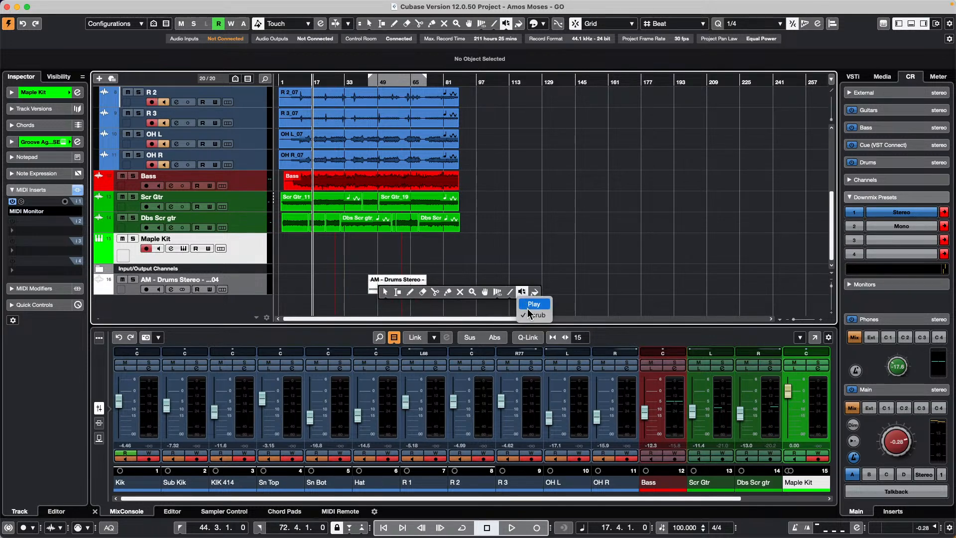
pyautogui.click(529, 305)
pyautogui.click(376, 285)
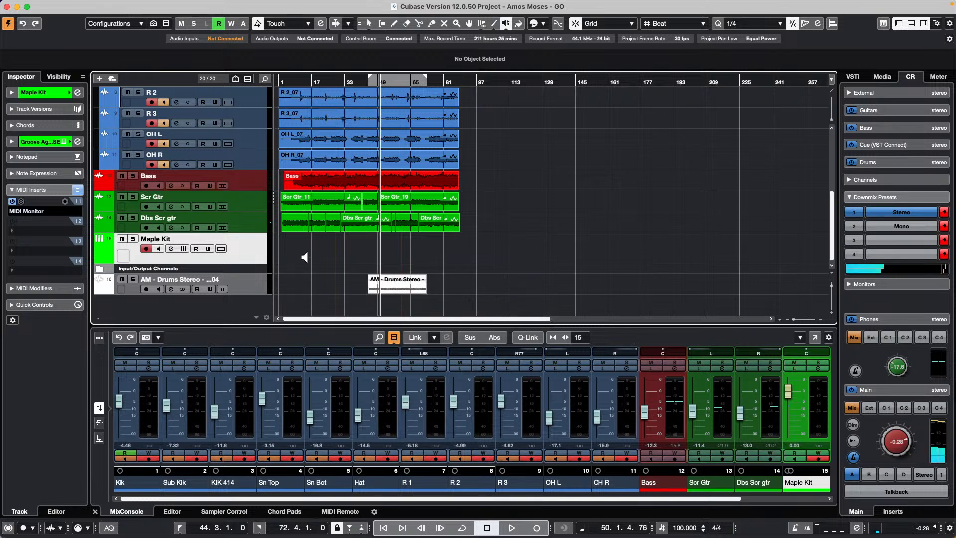
# - Disable record-enable for all tracks in the drum folder and open the Export Audio Mixdown settings
pyautogui.scroll(5, 289, 262)
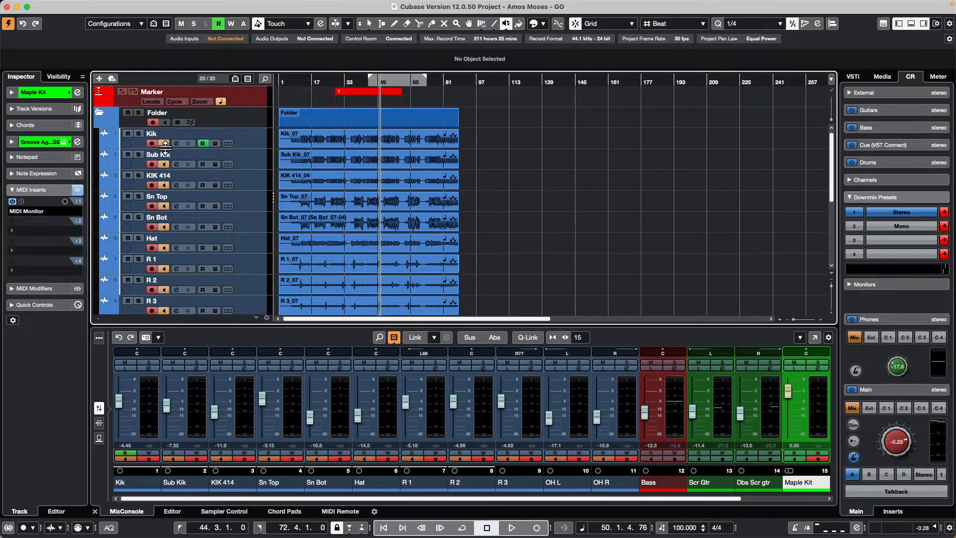
pyautogui.click(153, 122)
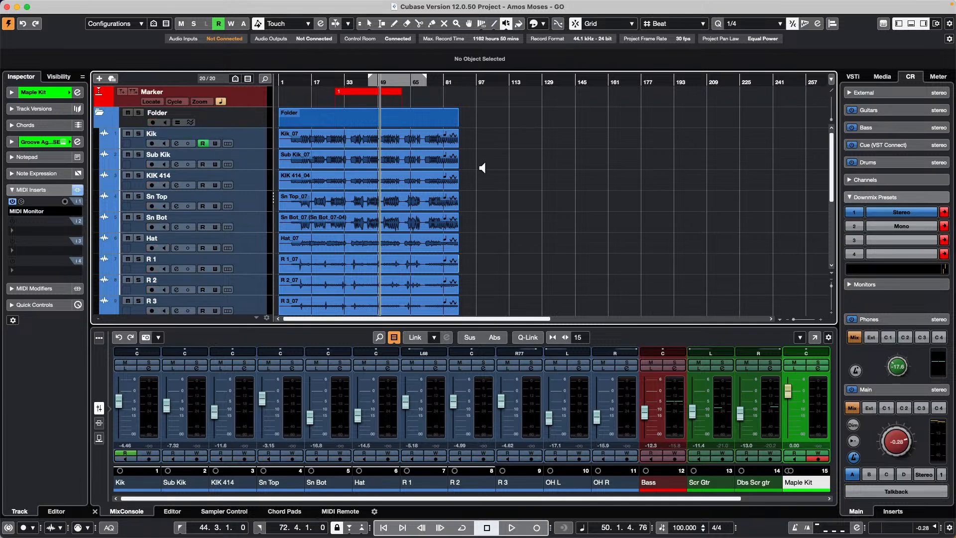
pyautogui.scroll(-5, 484, 169)
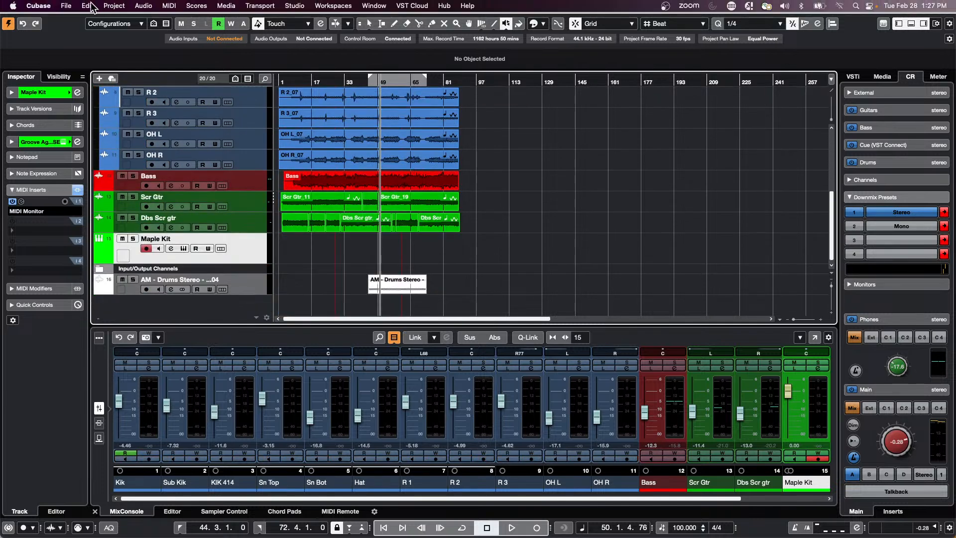
pyautogui.click(89, 6)
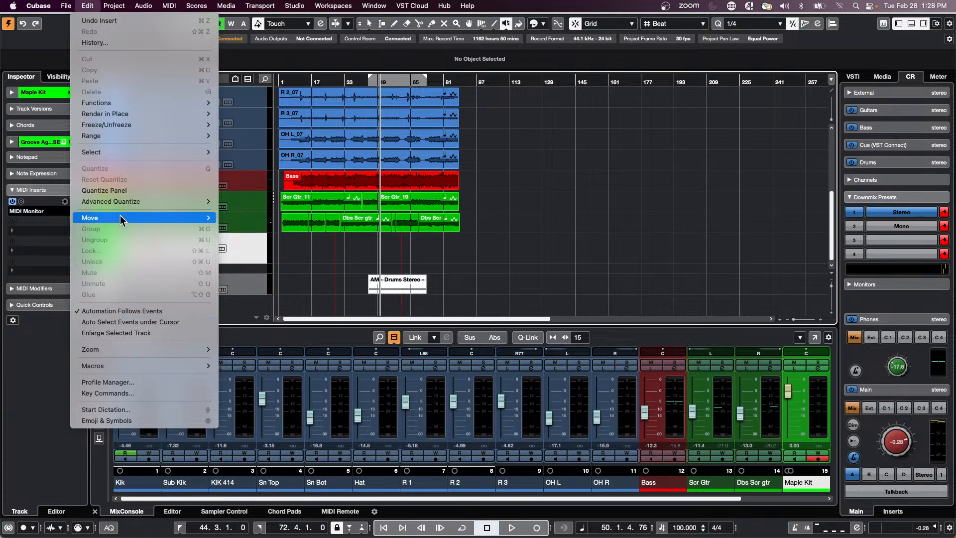
pyautogui.moveTo(67, 6)
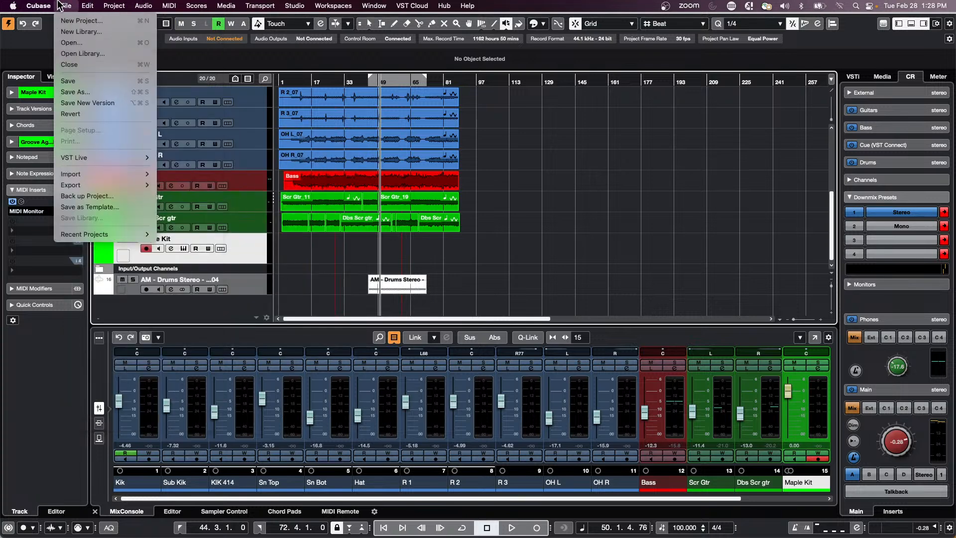
pyautogui.moveTo(120, 188)
pyautogui.click(206, 190)
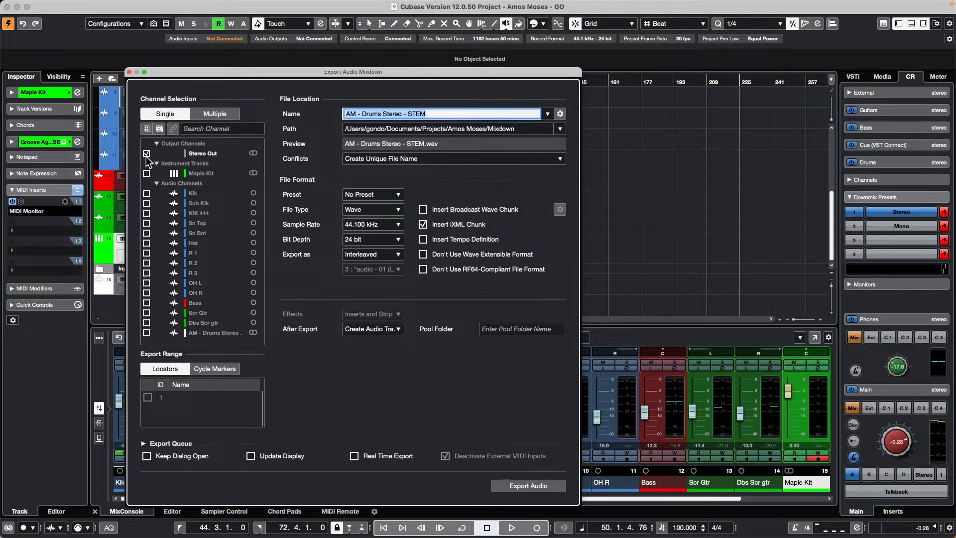
# - Select only the Maple Kit instrument channel in place of Stereo Out and export the audio mixdown
pyautogui.click(206, 113)
pyautogui.click(162, 114)
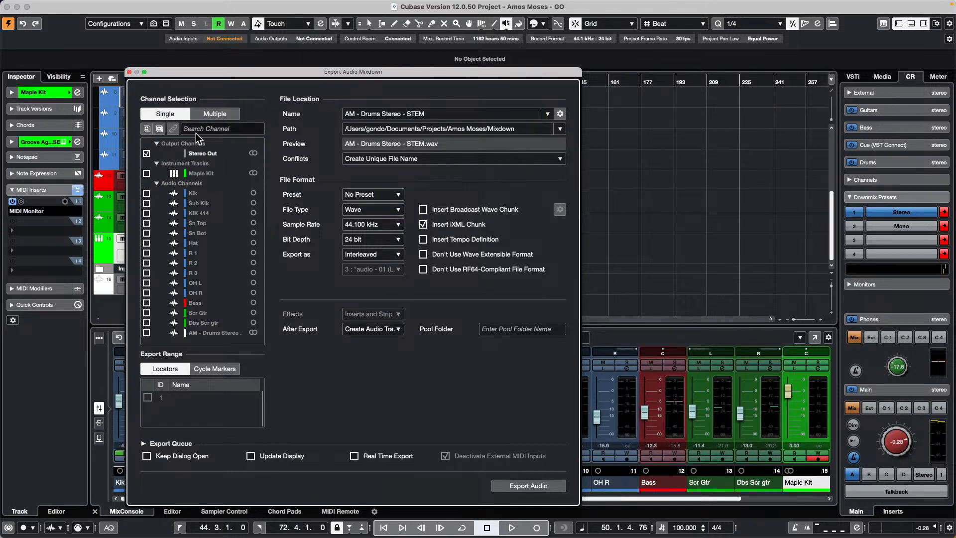
pyautogui.click(146, 174)
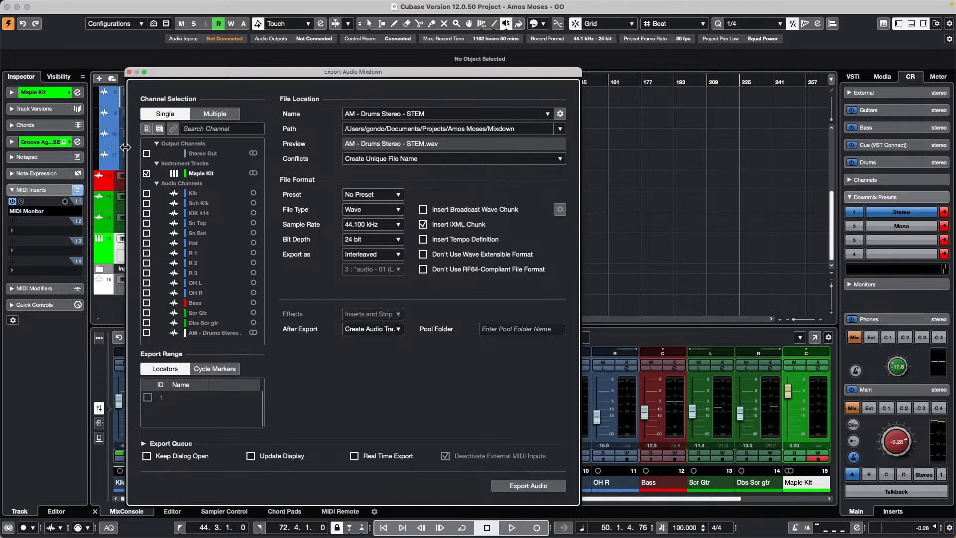
pyautogui.click(204, 153)
pyautogui.click(146, 193)
pyautogui.click(147, 173)
pyautogui.moveTo(305, 72); pyautogui.dragTo(560, 58)
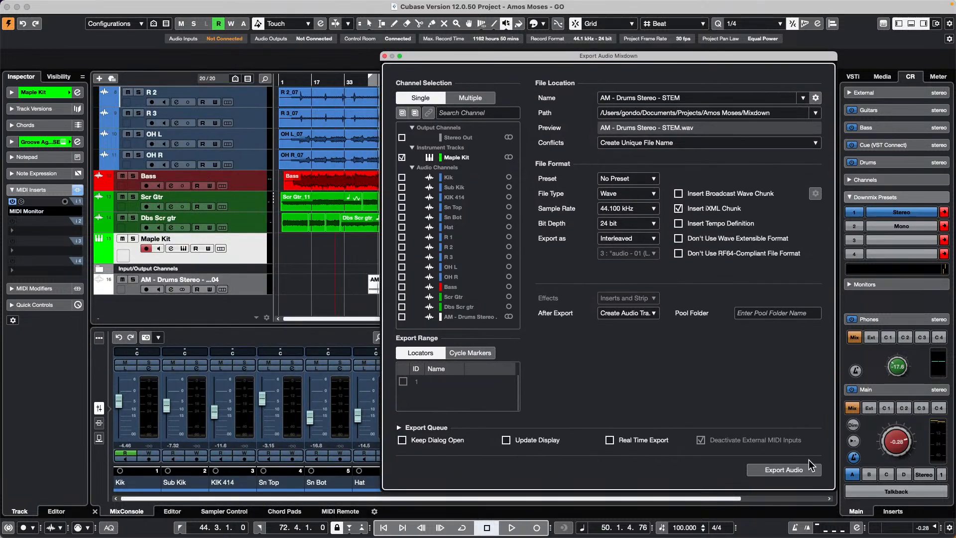
pyautogui.click(785, 468)
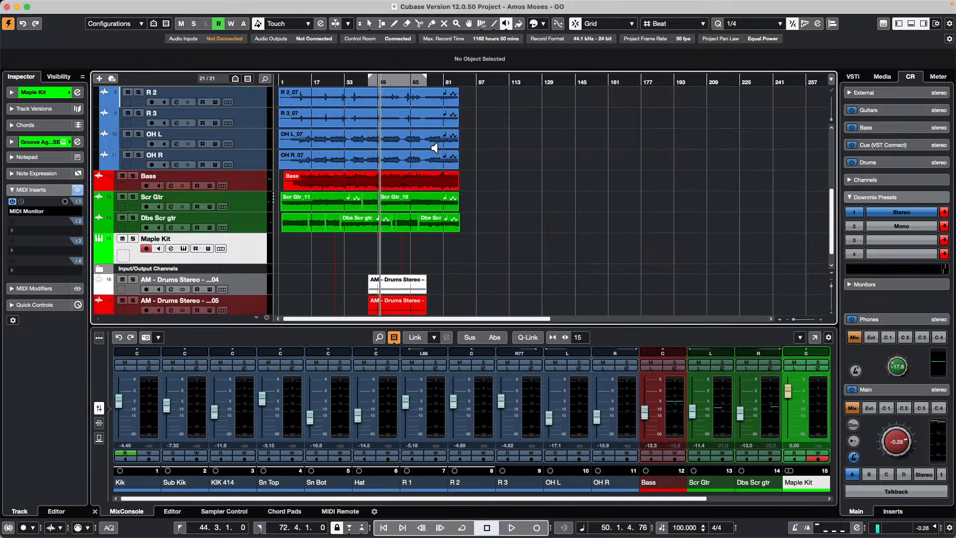
# - Audition the exported stem, and undo the insertion of both AM - Drums Stereo mixdown tracks
pyautogui.click(372, 286)
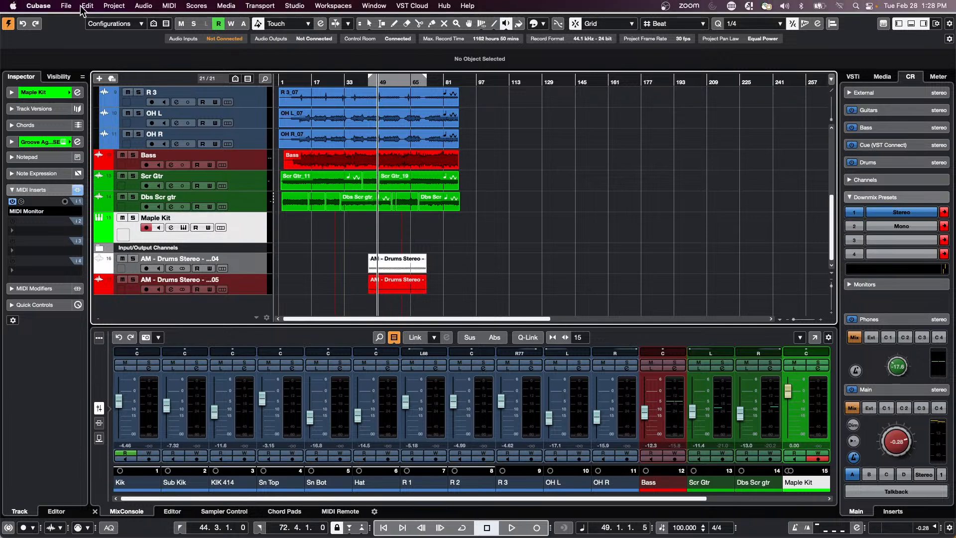
pyautogui.click(66, 5)
pyautogui.click(93, 113)
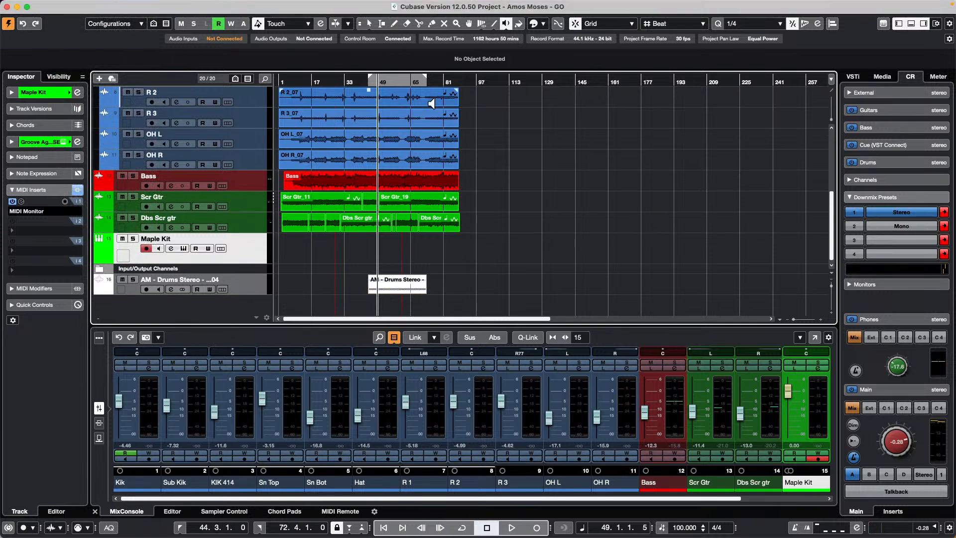
pyautogui.press('super+z')
# - Reopen the audio mixdown export, select the Stereo Out channel and export AM - Drums Stereo - STEM
pyautogui.click(66, 5)
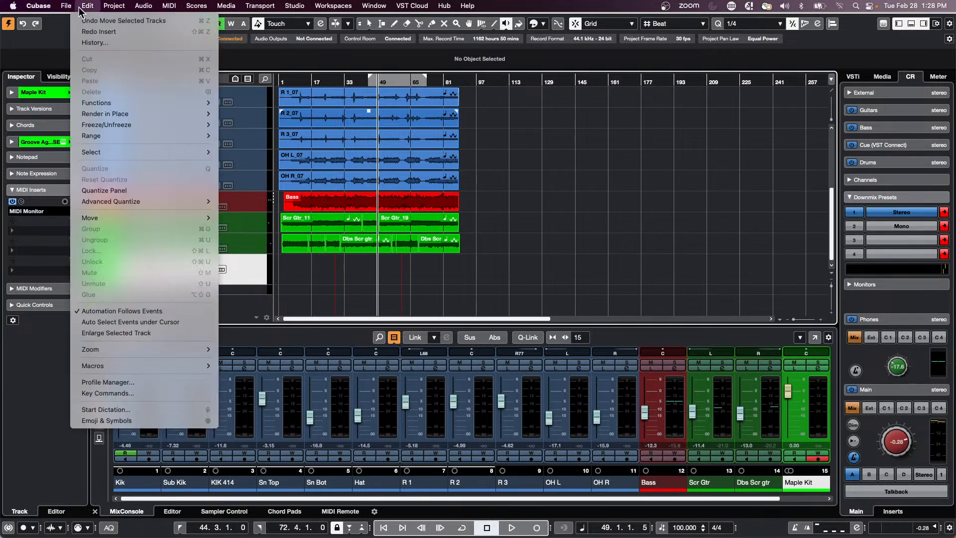
pyautogui.moveTo(100, 185)
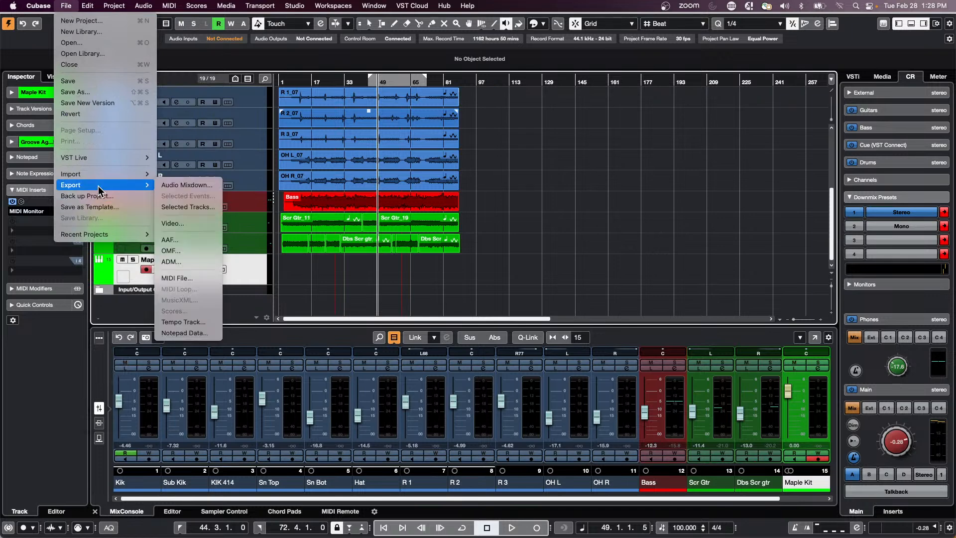
pyautogui.click(189, 186)
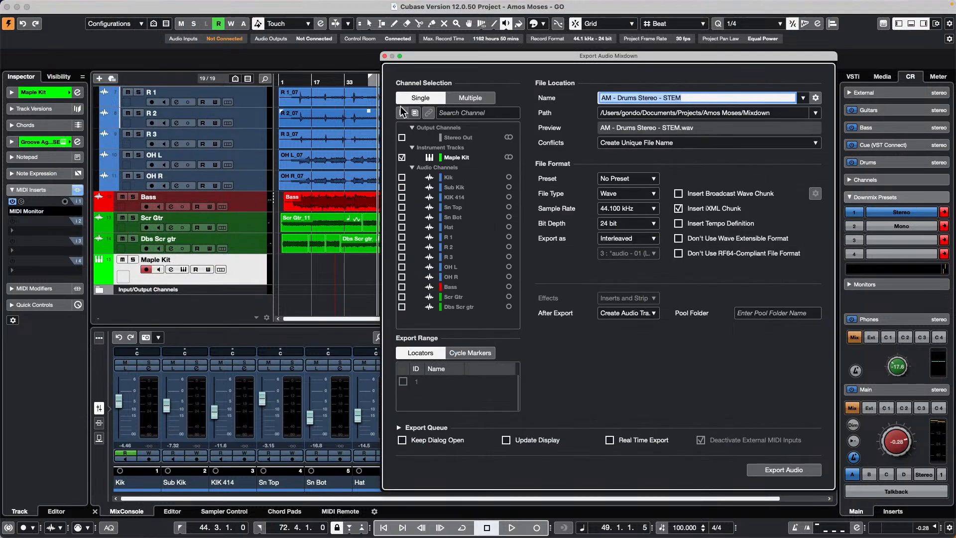
pyautogui.click(402, 138)
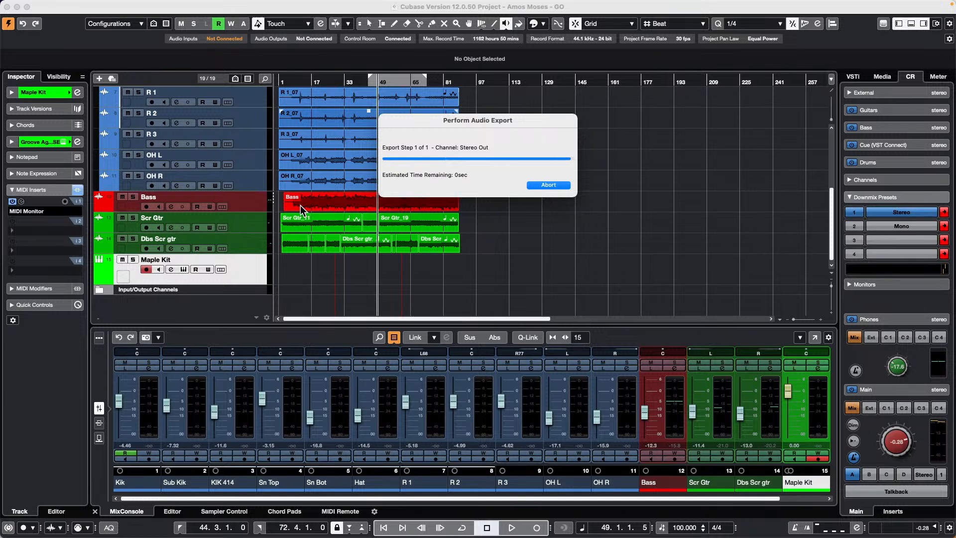
# - Audition the newly exported AM - Drums Stereo event with the Play tool
pyautogui.rightClick(378, 300)
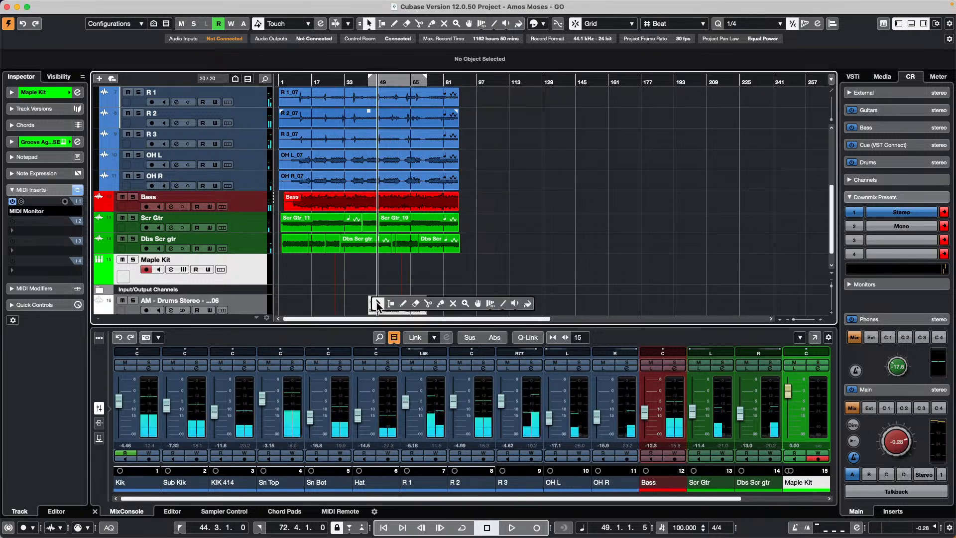
pyautogui.click(515, 303)
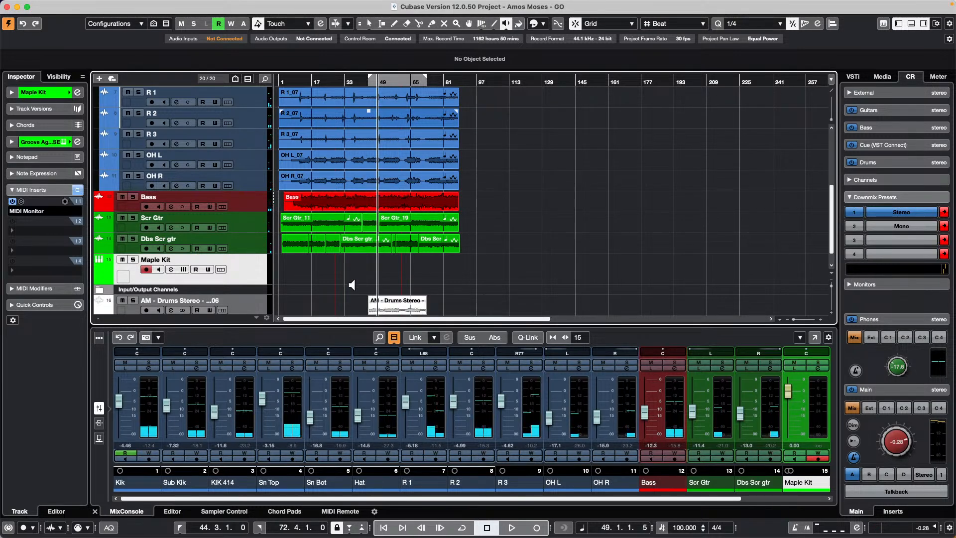
pyautogui.click(373, 307)
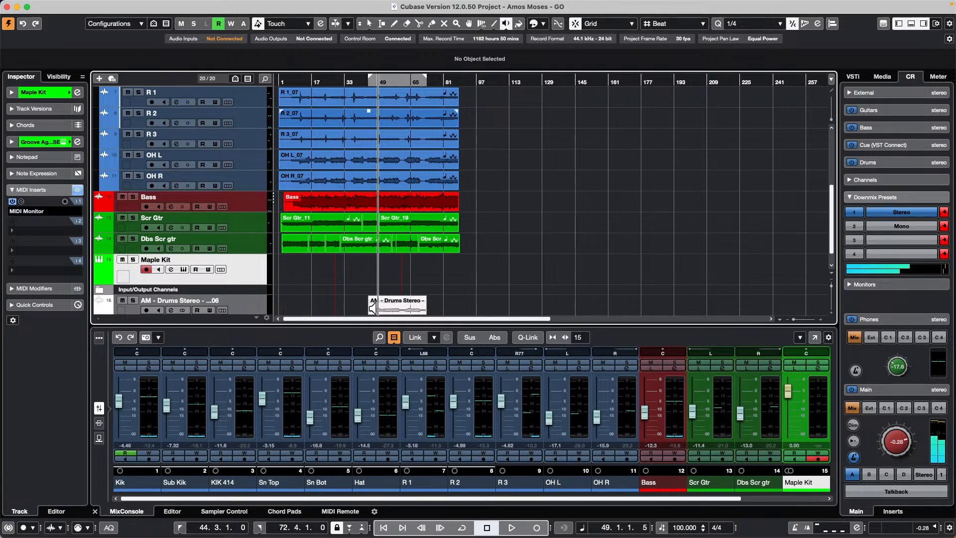
# - Review the channel selection in the Export Audio Mixdown settings and close them without exporting
pyautogui.click(66, 5)
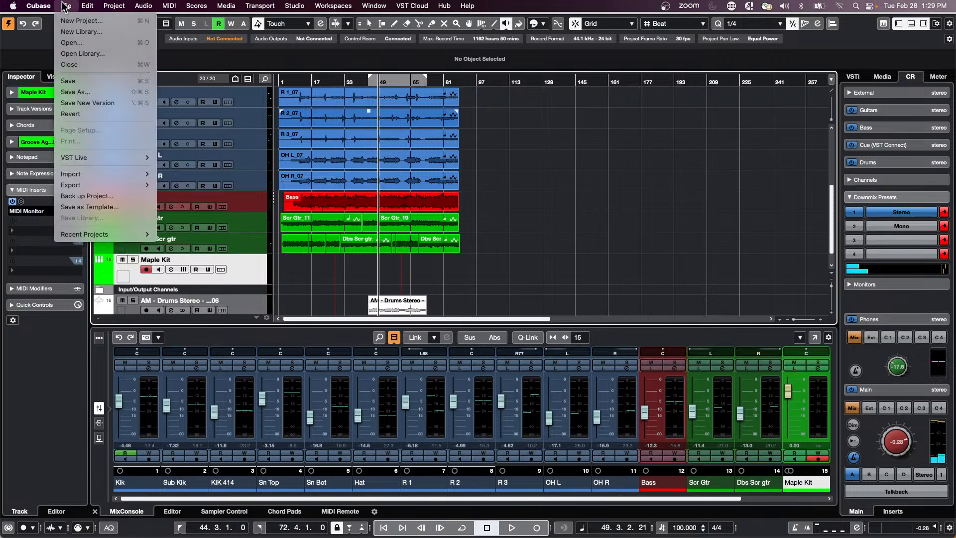
pyautogui.moveTo(83, 186)
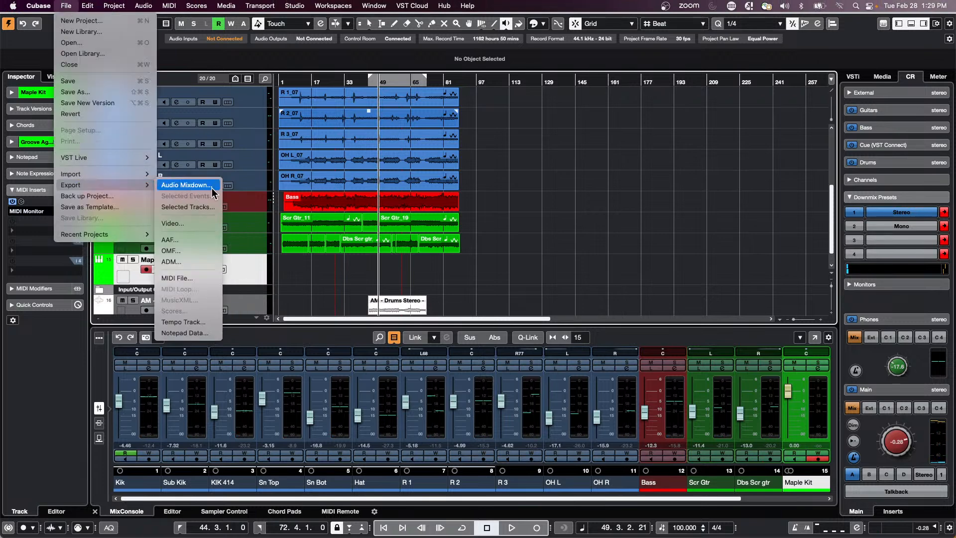
pyautogui.click(188, 185)
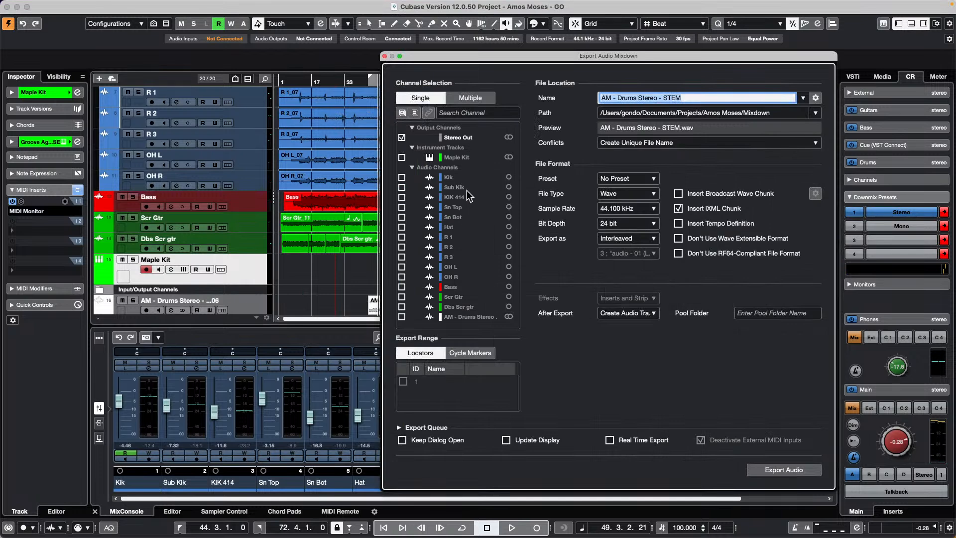
pyautogui.click(384, 56)
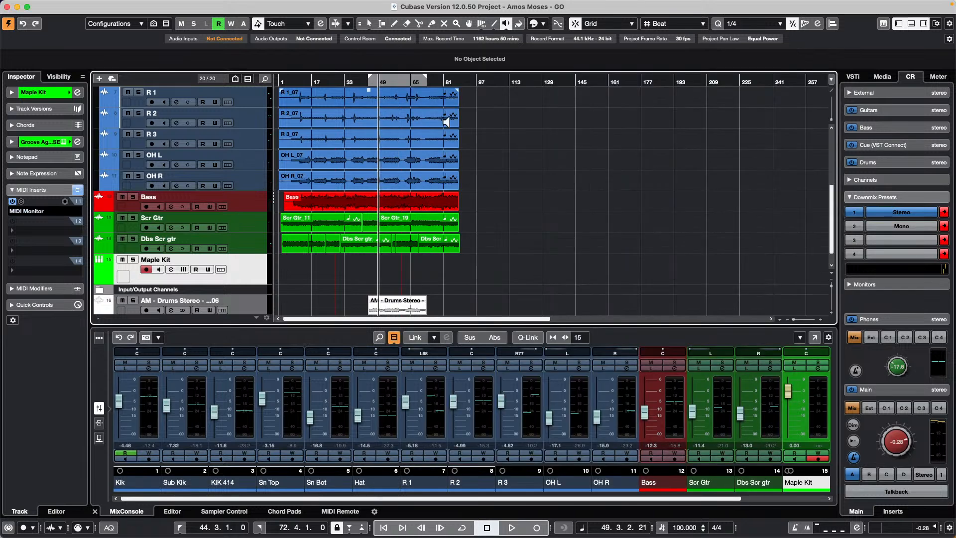
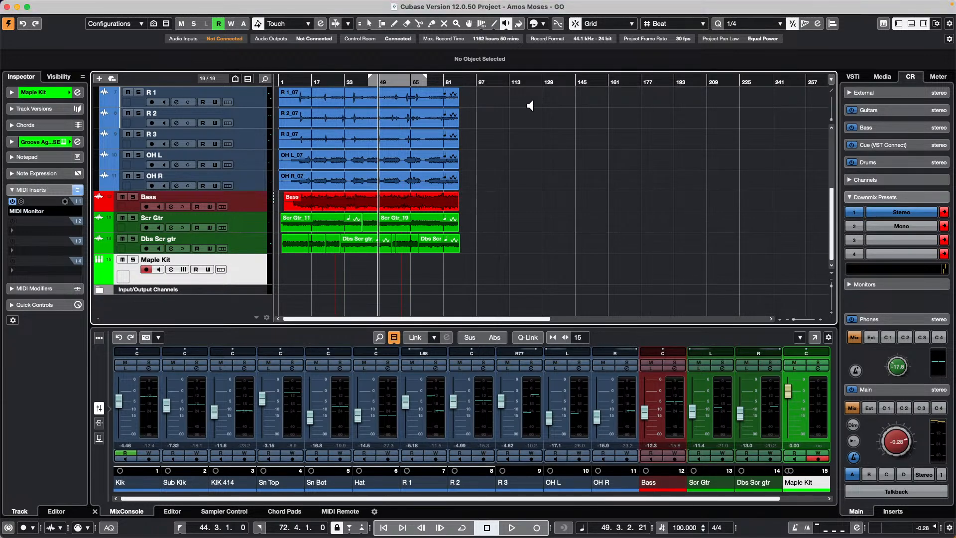
# - Switch to the Object Selection tool and select the Kik track in the drum folder
pyautogui.rightClick(525, 152)
pyautogui.click(525, 153)
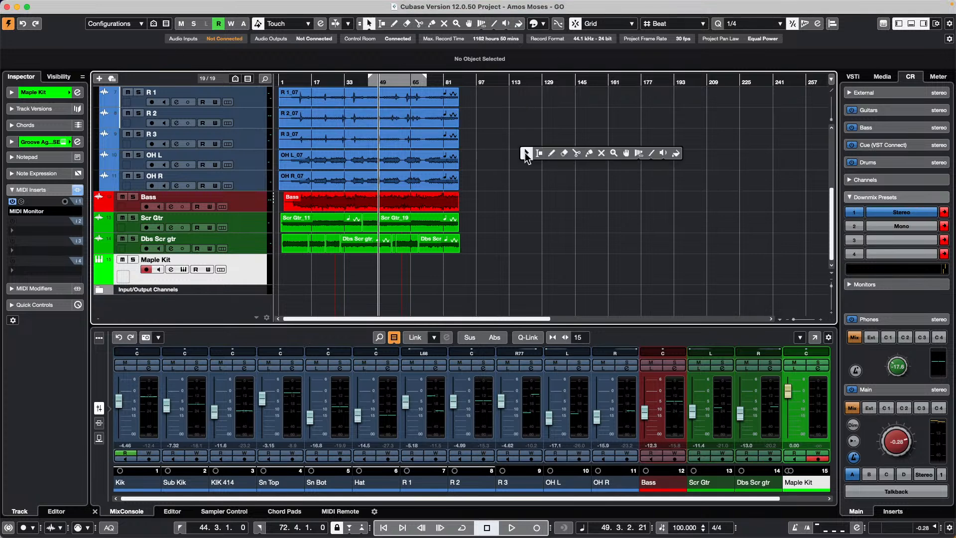
pyautogui.scroll(5, 214, 113)
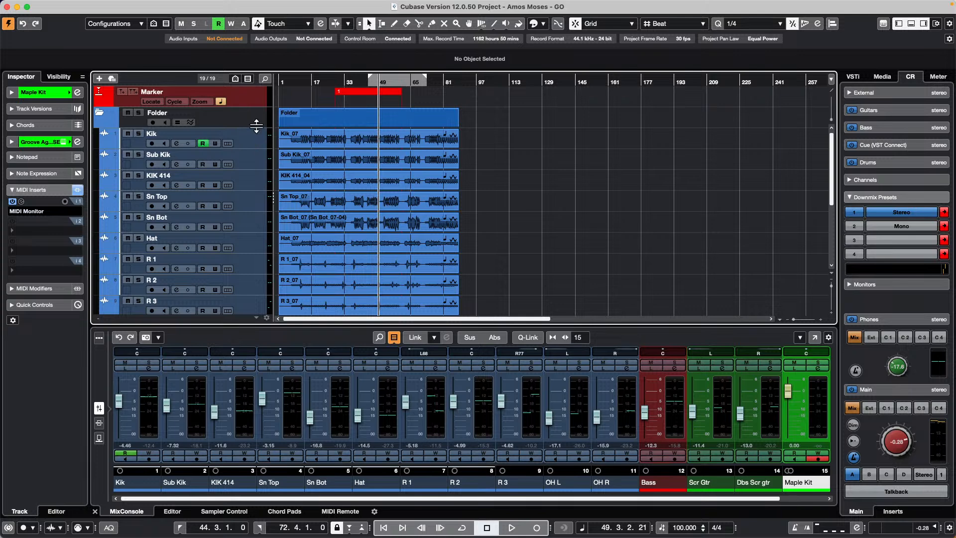
pyautogui.click(259, 140)
# - Review the available export types without choosing one, and select the Hat track
pyautogui.click(66, 5)
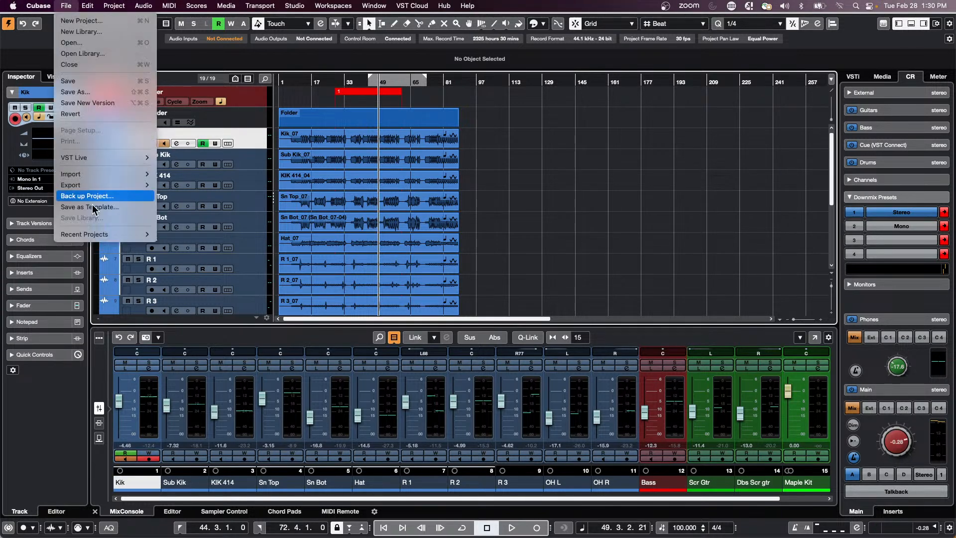
pyautogui.moveTo(124, 185)
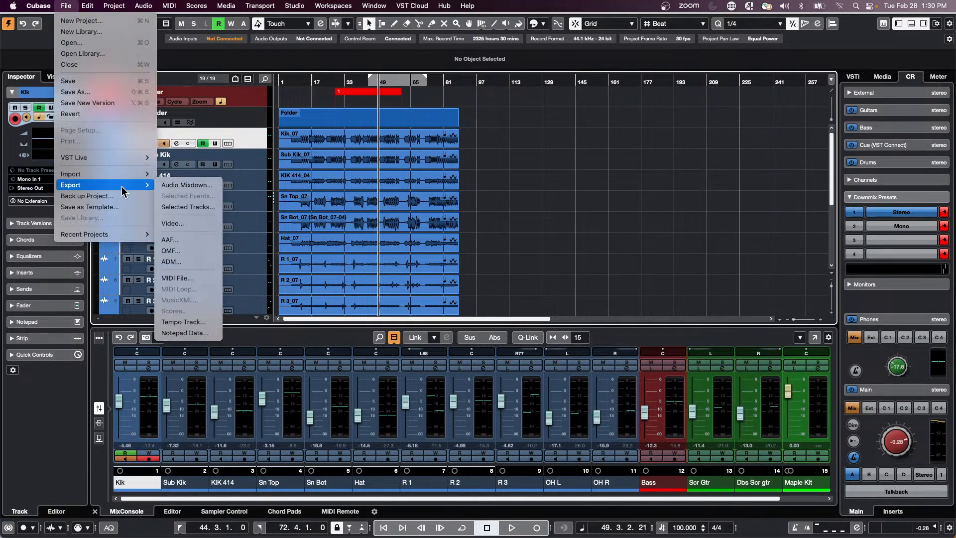
pyautogui.click(577, 216)
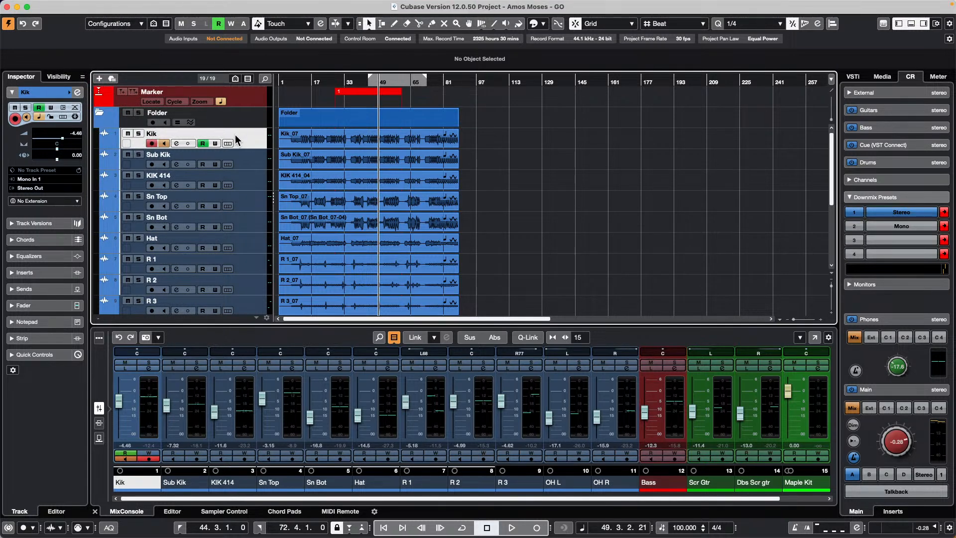
pyautogui.click(258, 245)
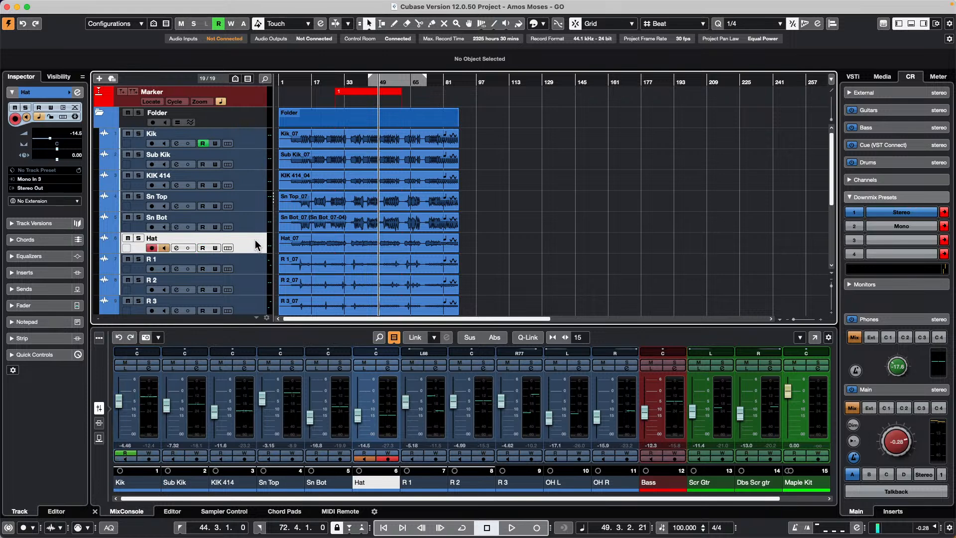
# - Duplicate the track version of the Kik through Hat tracks and shorten their events to end at about bar 45
pyautogui.keyDown('shift'); pyautogui.click(252, 139); pyautogui.keyUp('shift')
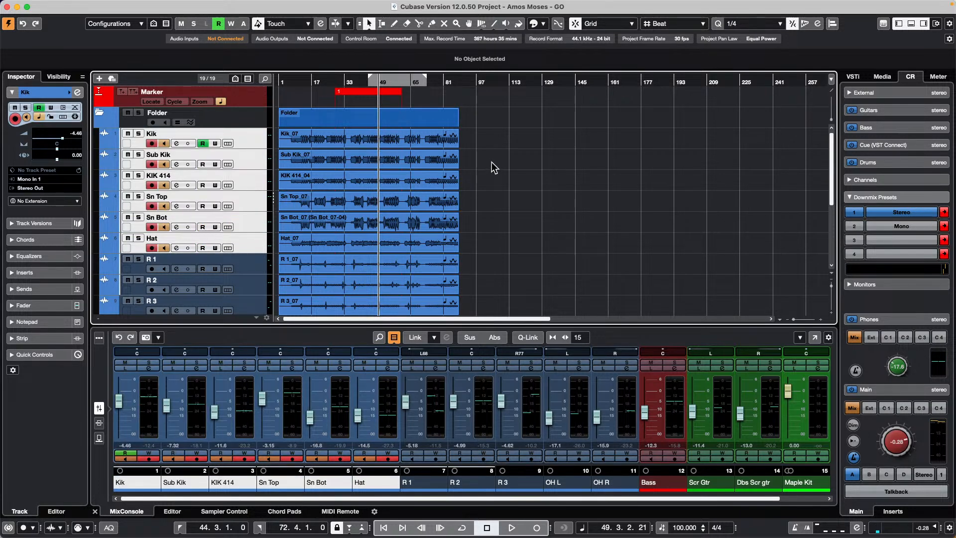
pyautogui.click(221, 134)
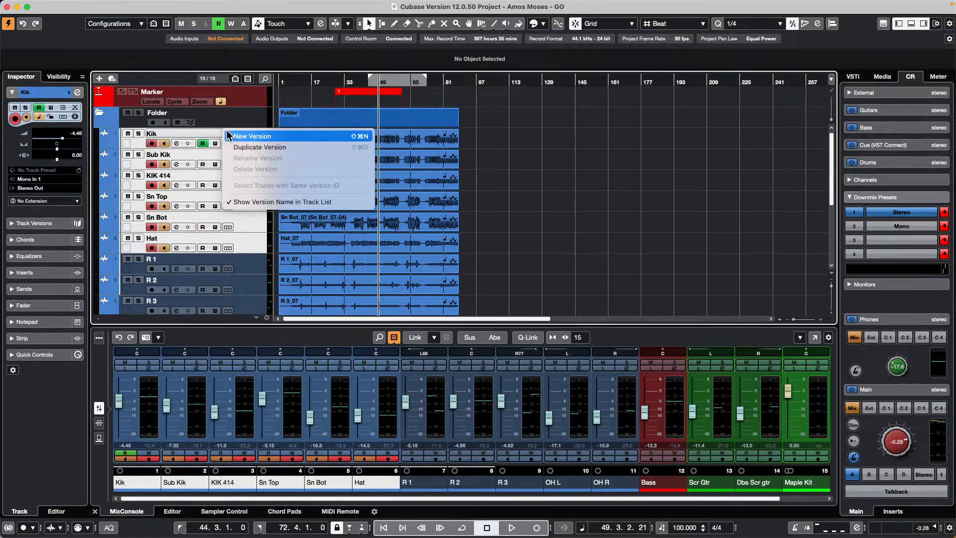
pyautogui.click(244, 146)
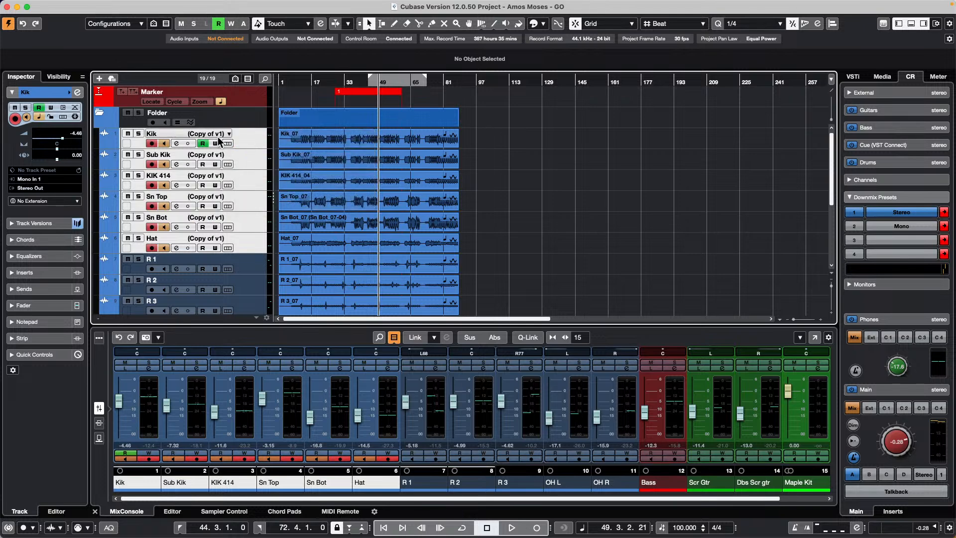
pyautogui.moveTo(477, 141); pyautogui.dragTo(389, 234)
pyautogui.moveTo(457, 243); pyautogui.dragTo(368, 245)
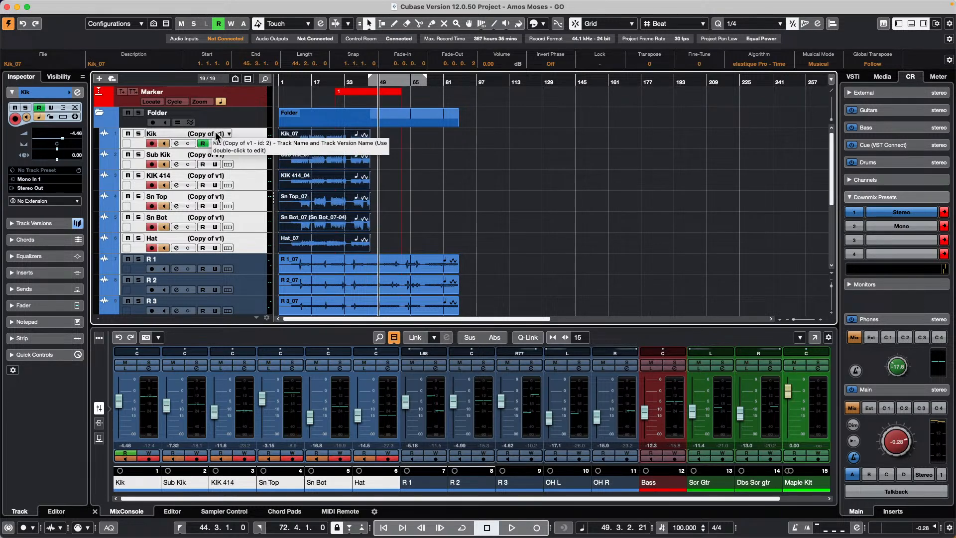
# - Switch the selected drum tracks between versions v1 and Copy of v1, leaving v1 active
pyautogui.click(229, 135)
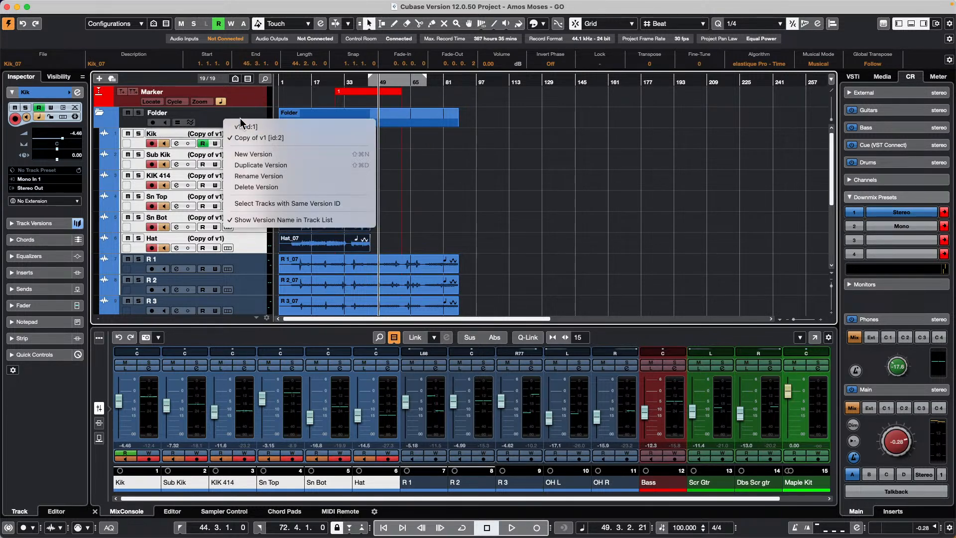
pyautogui.click(241, 127)
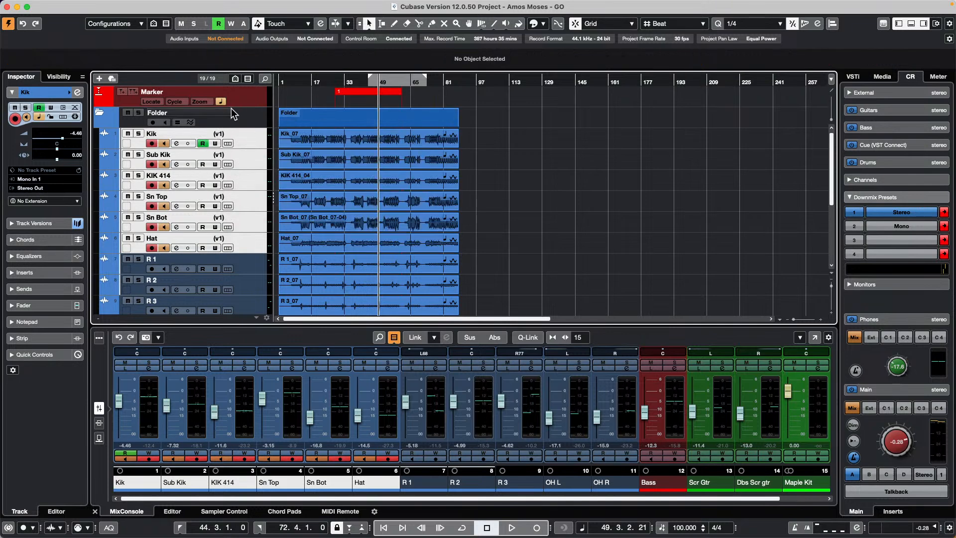
pyautogui.click(230, 135)
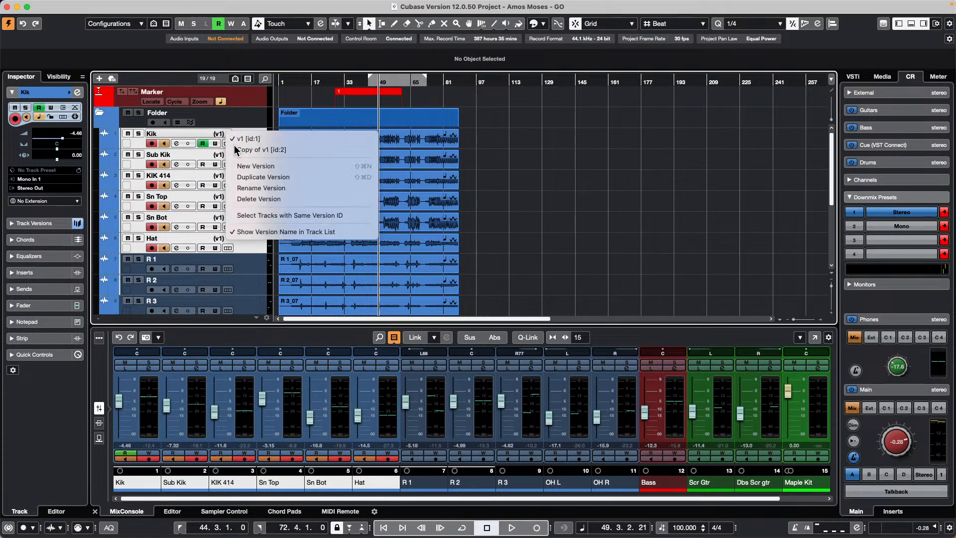
pyautogui.click(232, 147)
pyautogui.click(230, 134)
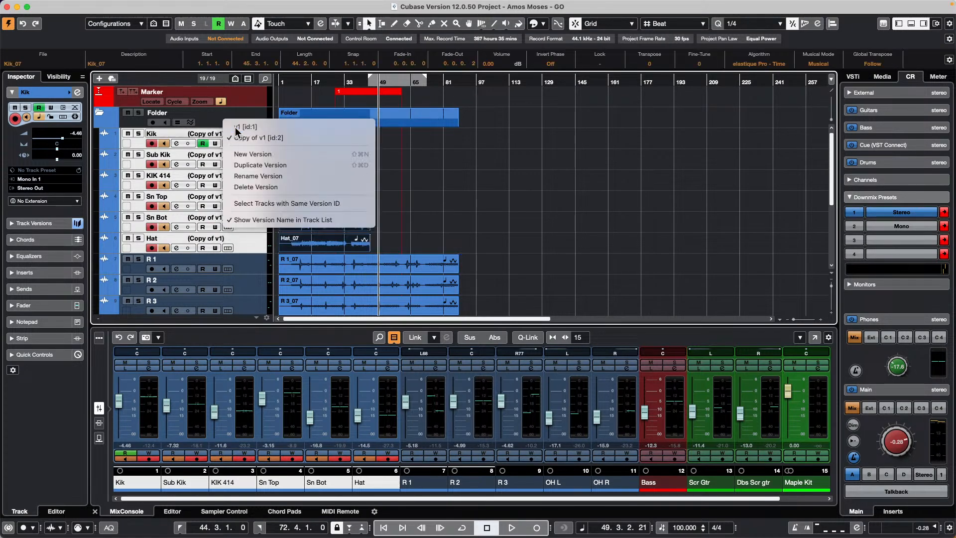
pyautogui.click(239, 126)
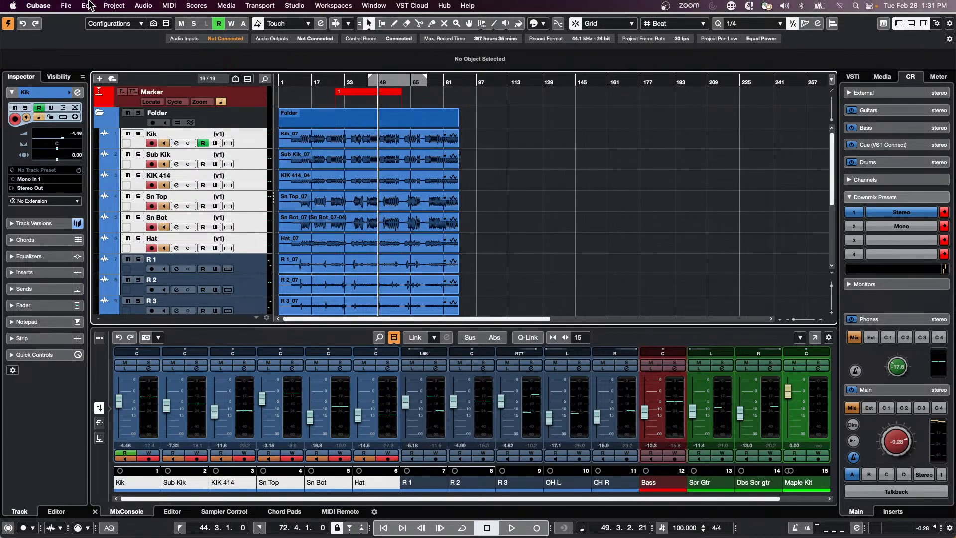
# - Open the Export Audio Mixdown settings and enable all audio channels using multiple channel selection
pyautogui.click(65, 6)
pyautogui.moveTo(80, 186)
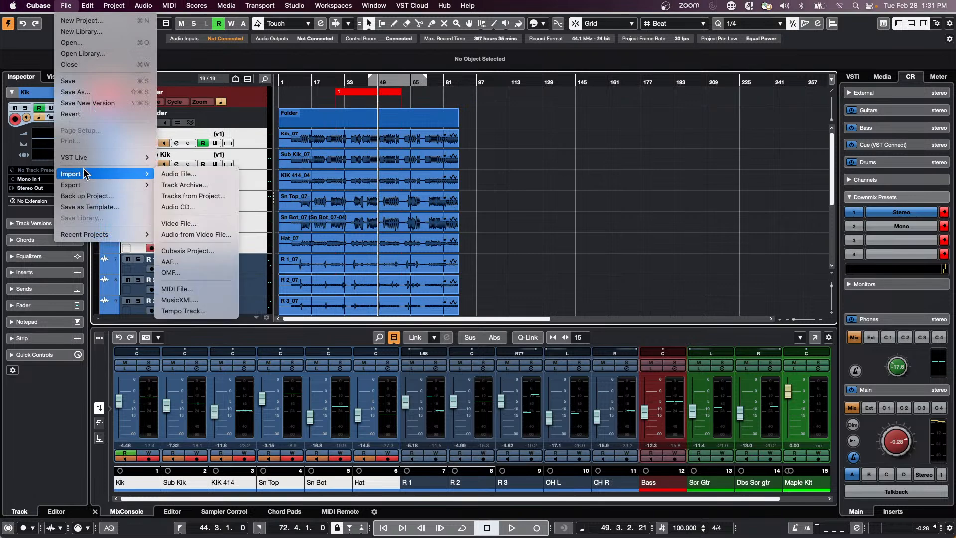
pyautogui.click(185, 185)
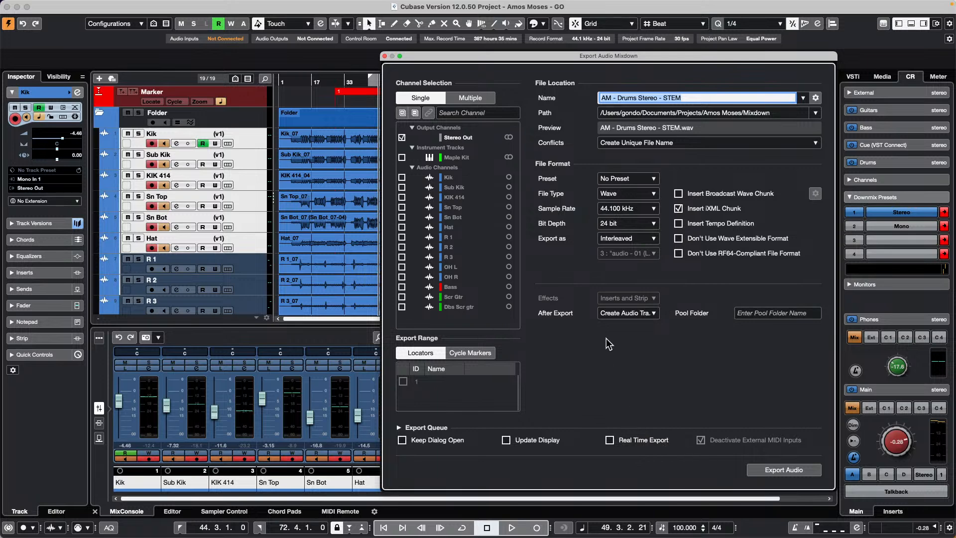
pyautogui.click(472, 98)
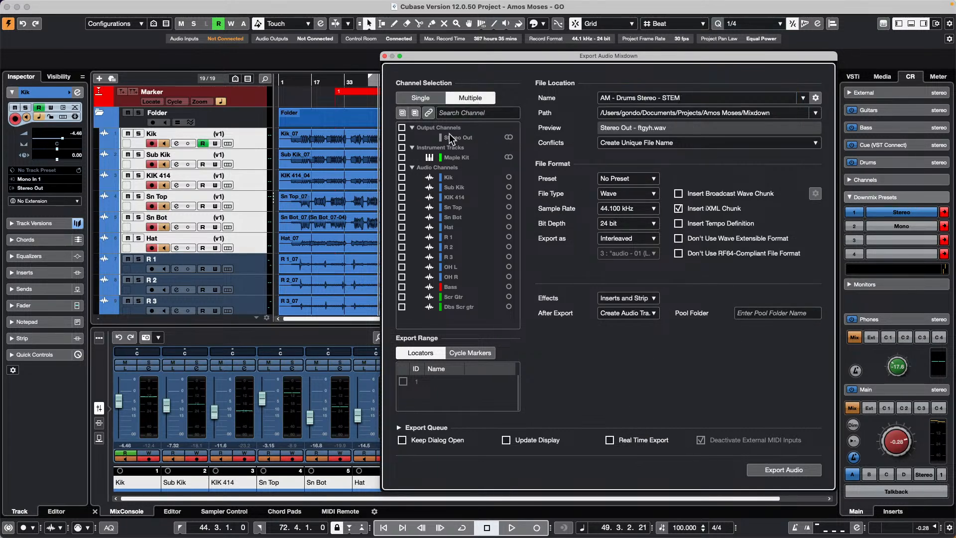
pyautogui.click(402, 167)
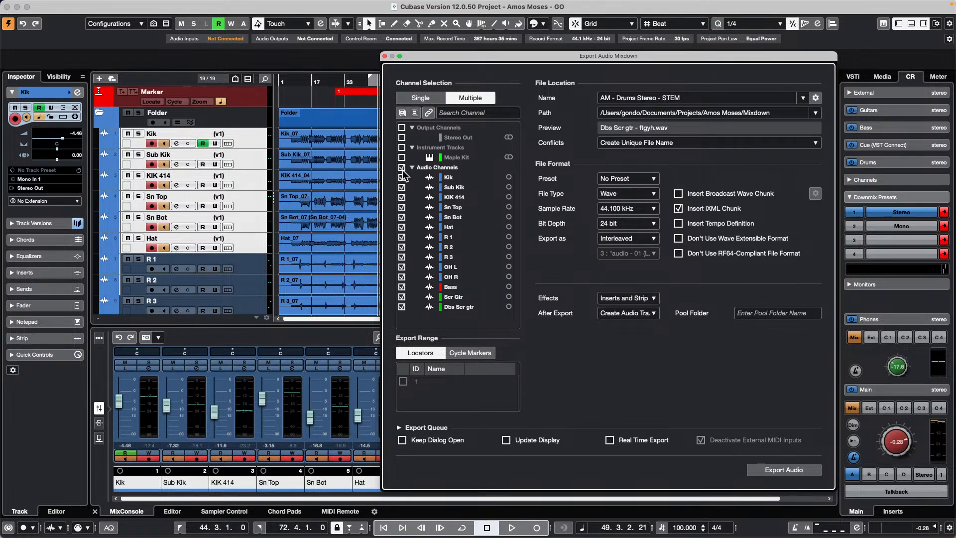
# - Set the export effects to Disabled (DRY) and the after-export action to Create New Project, and export the audio
pyautogui.click(637, 298)
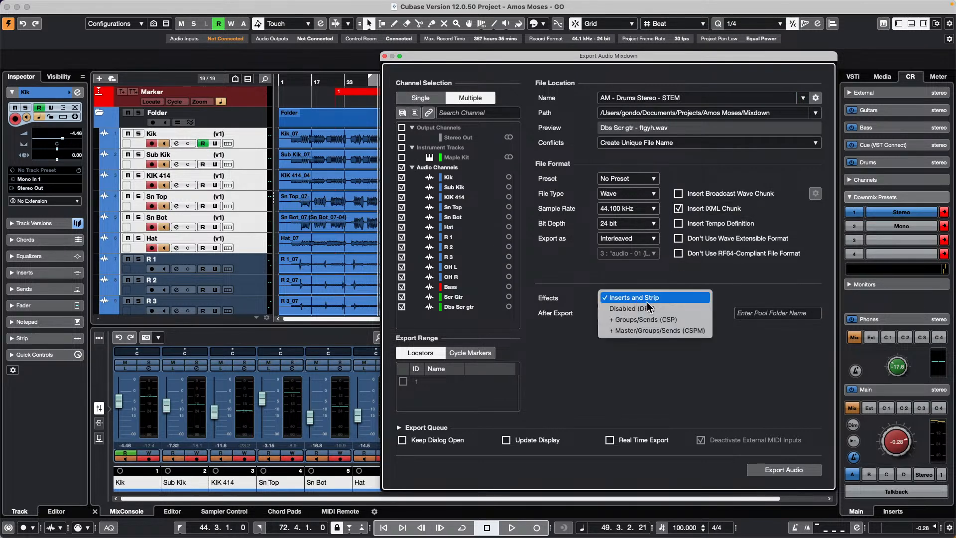
pyautogui.click(657, 309)
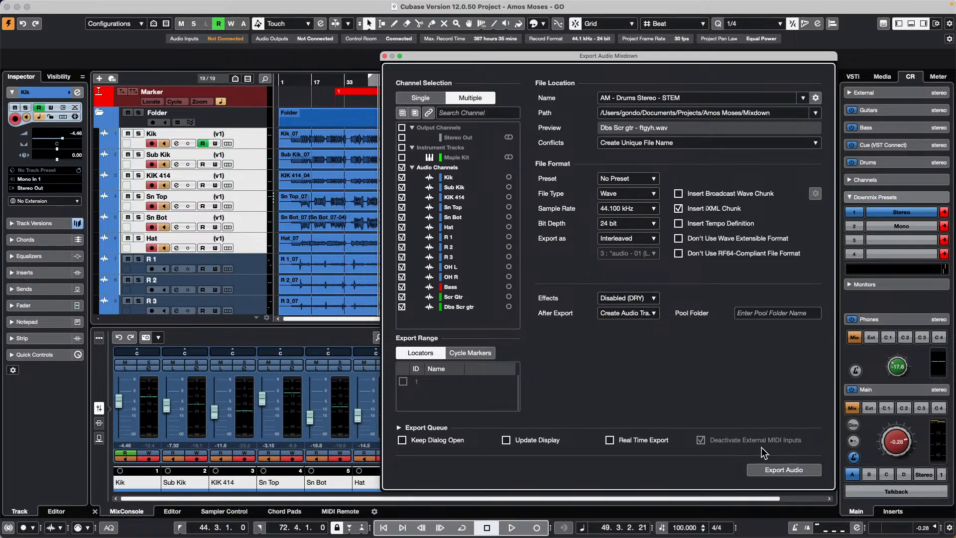
pyautogui.click(640, 313)
pyautogui.click(682, 300)
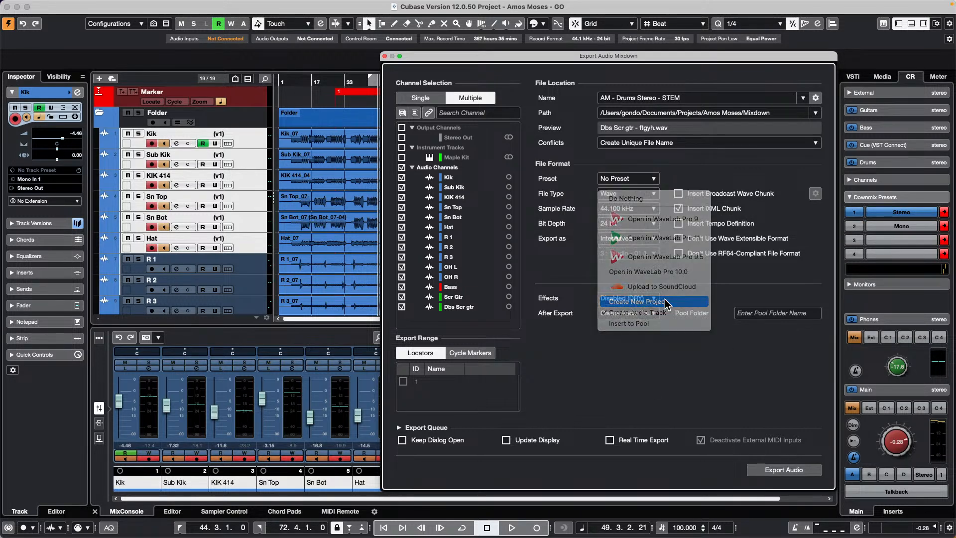
pyautogui.click(795, 473)
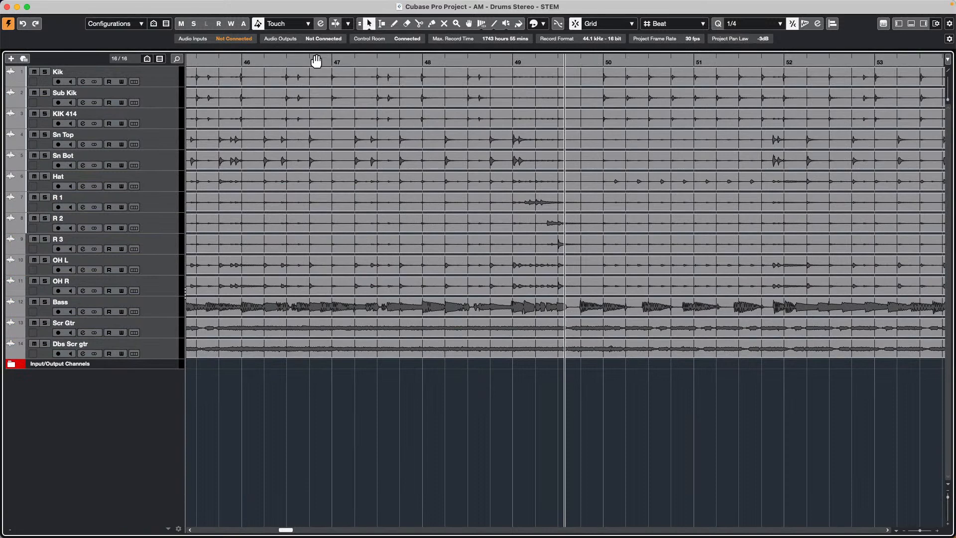
# - Review the exported tracks and the Kik version options in the new AM - Drums Stereo - STEM project, and close it
pyautogui.moveTo(320, 60); pyautogui.dragTo(329, 30)
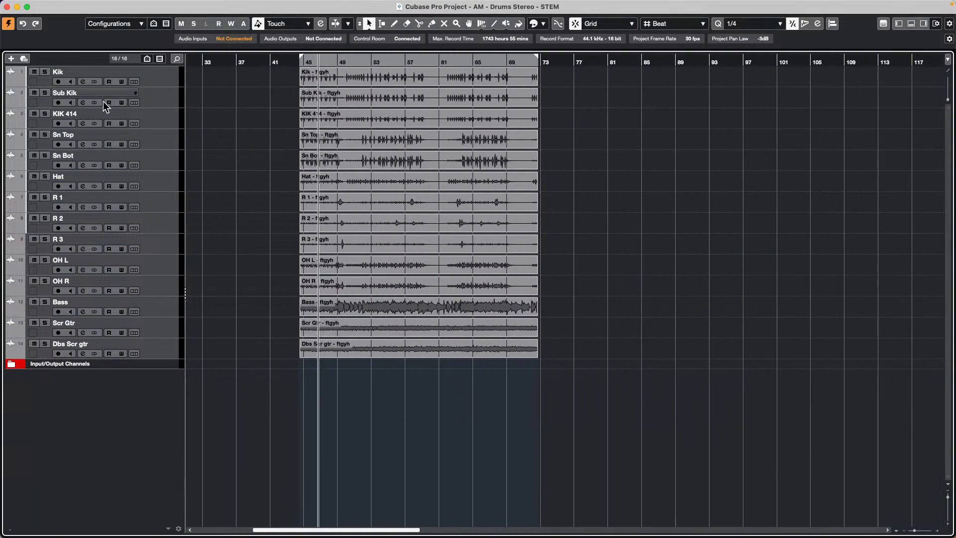
pyautogui.click(149, 73)
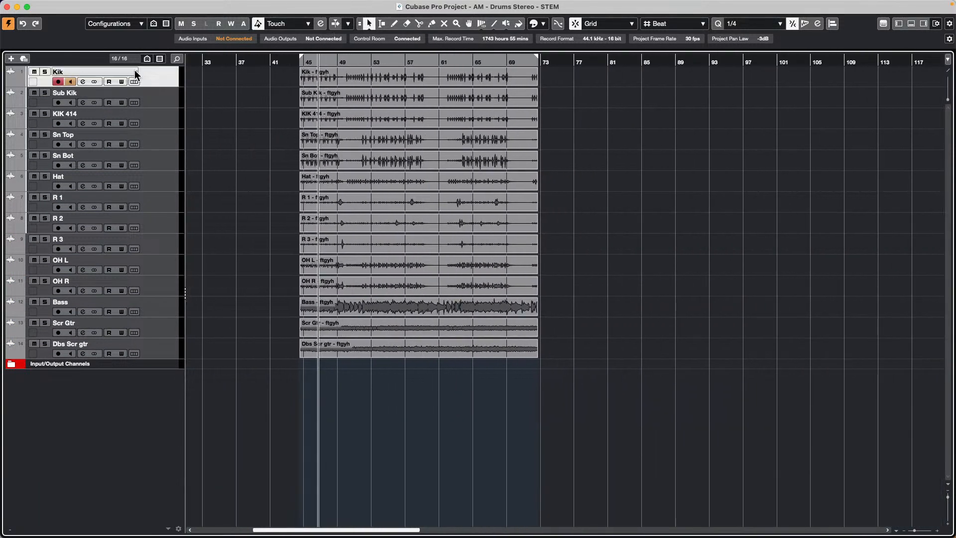
pyautogui.click(134, 71)
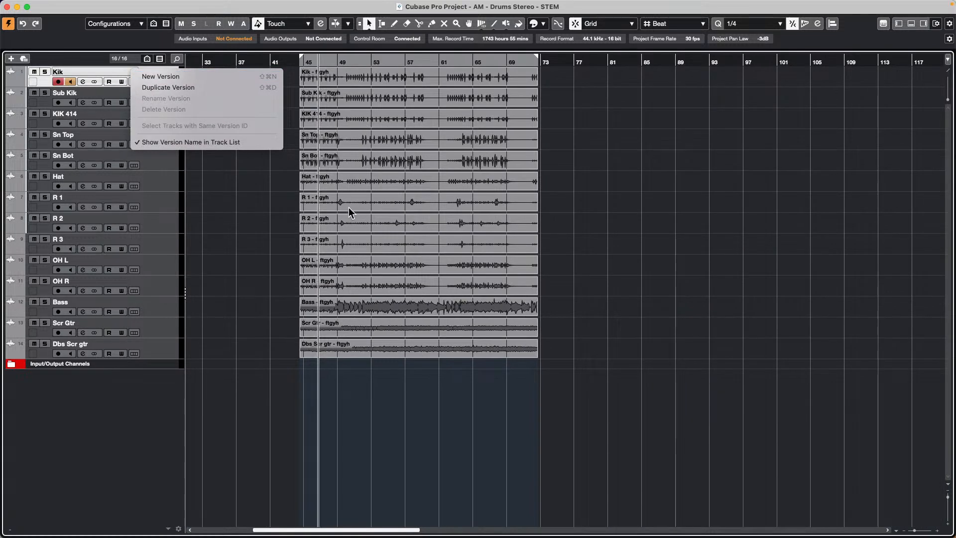
pyautogui.moveTo(71, 5); pyautogui.dragTo(256, 48)
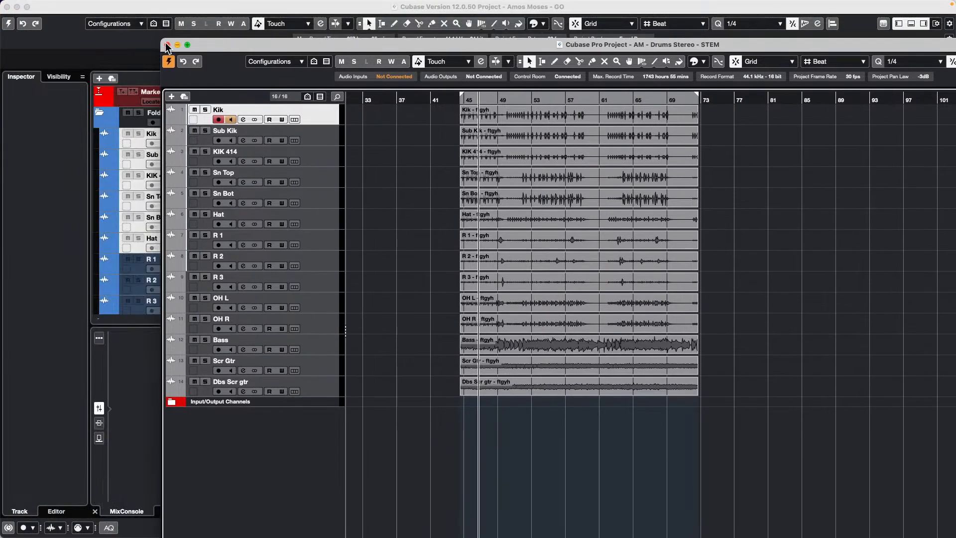
pyautogui.click(167, 45)
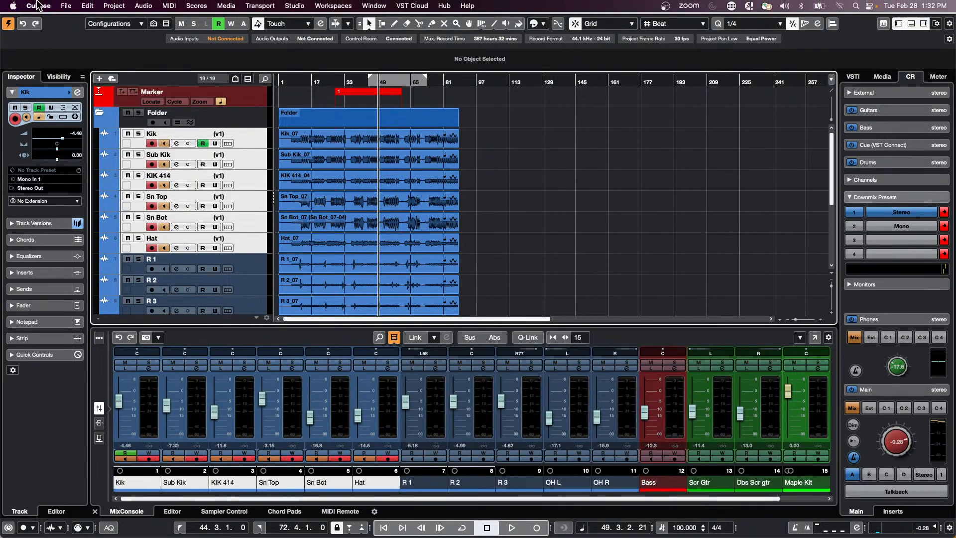
# - Reopen the Export Audio Mixdown settings, enable the whole Audio Channels group, and close them without exporting
pyautogui.click(65, 6)
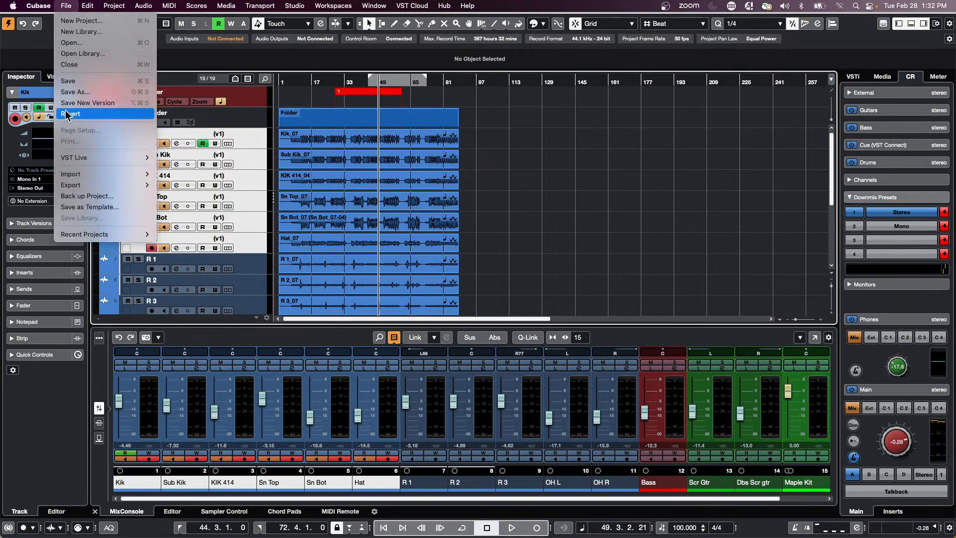
pyautogui.moveTo(77, 189)
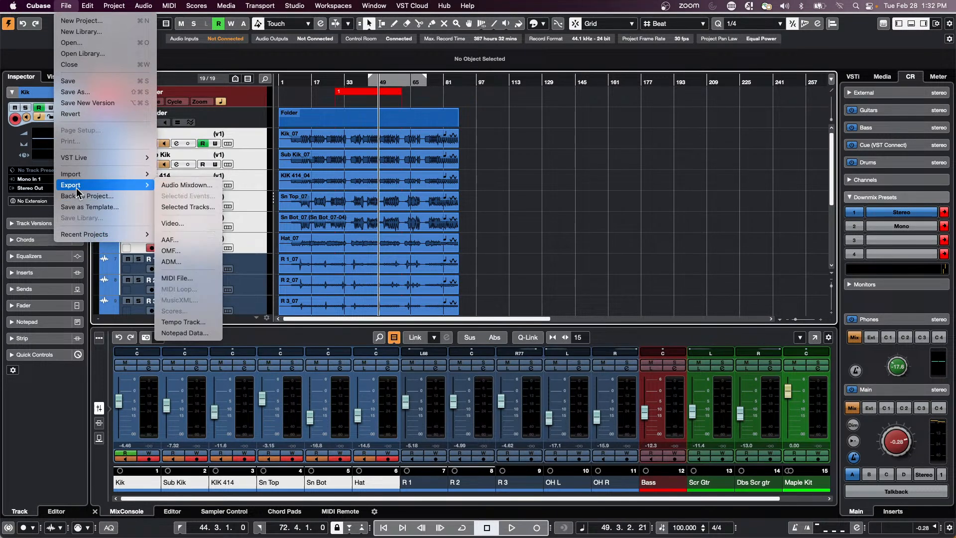
pyautogui.click(183, 187)
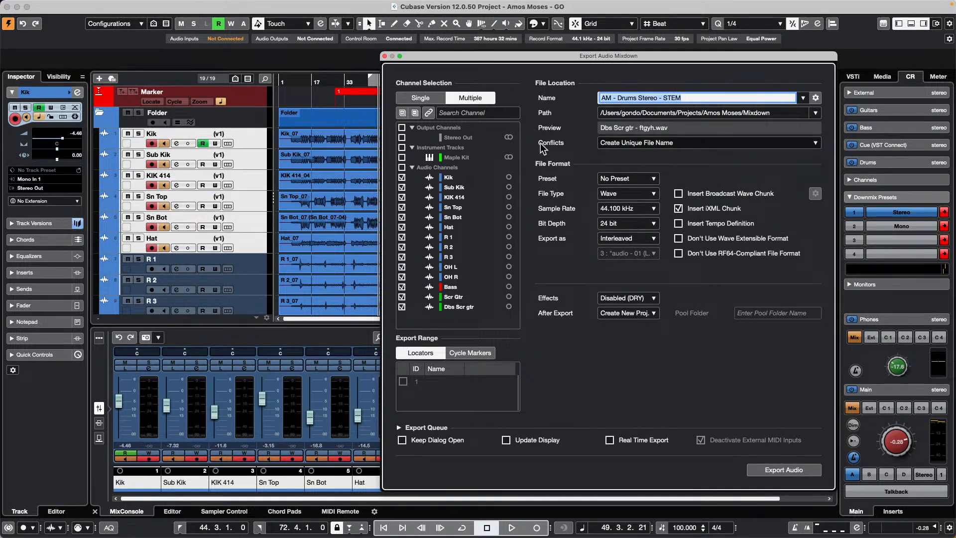
pyautogui.click(404, 166)
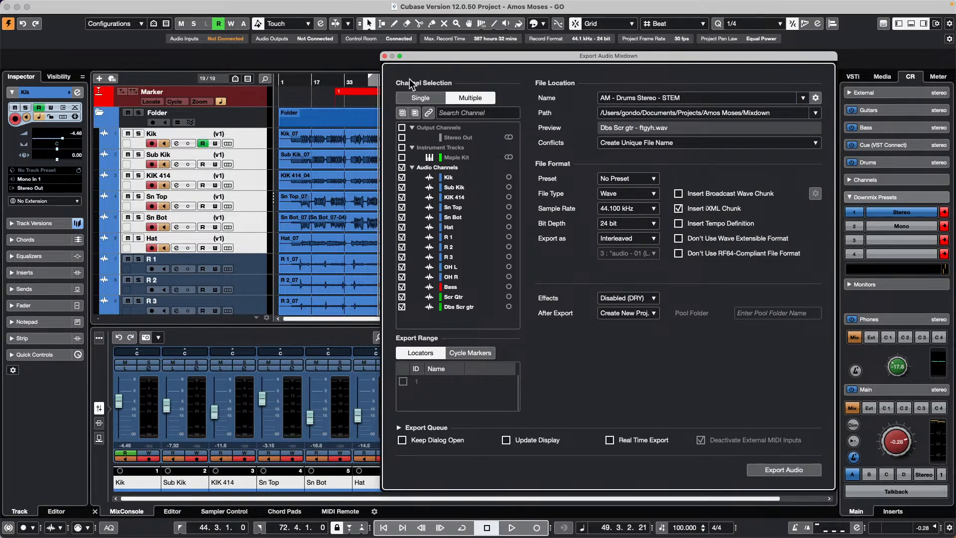
pyautogui.click(384, 55)
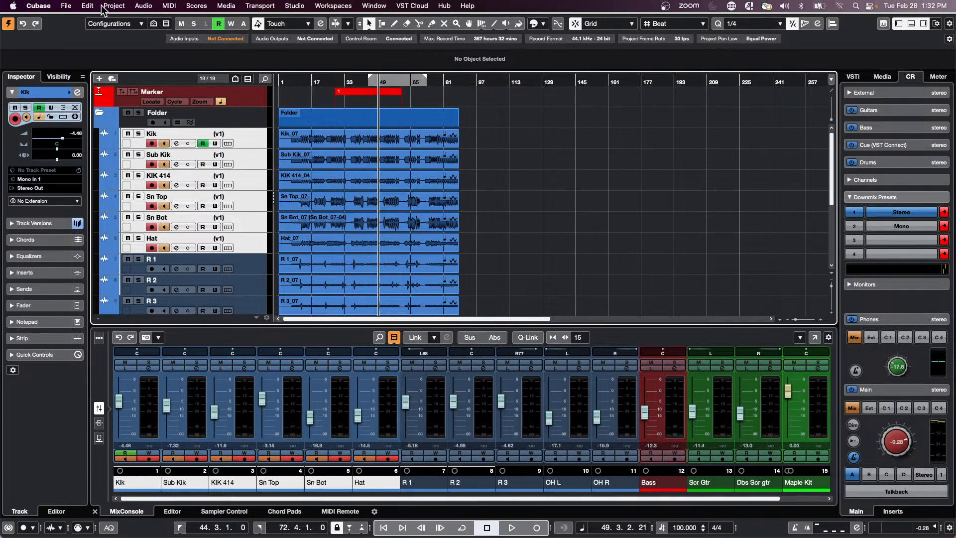
# - Open the naming scheme of the audio mixdown export and add a Free Text attribute after the existing ftgyh text
pyautogui.click(81, 6)
pyautogui.moveTo(65, 6)
pyautogui.moveTo(105, 185)
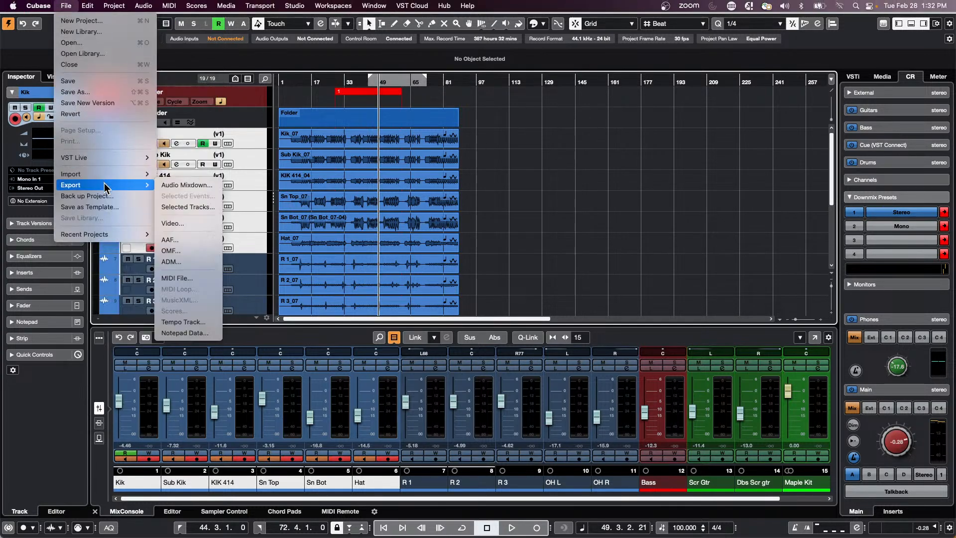
pyautogui.click(186, 184)
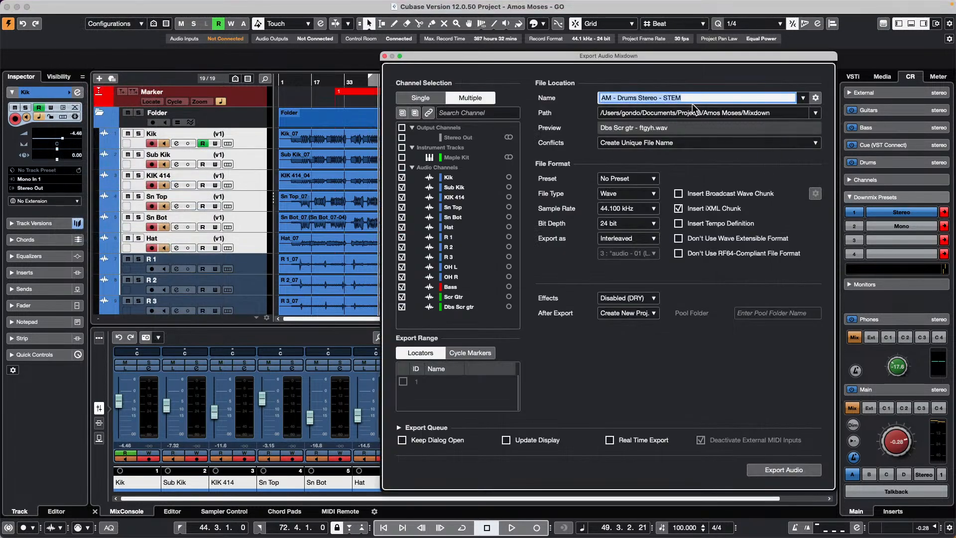
pyautogui.click(815, 97)
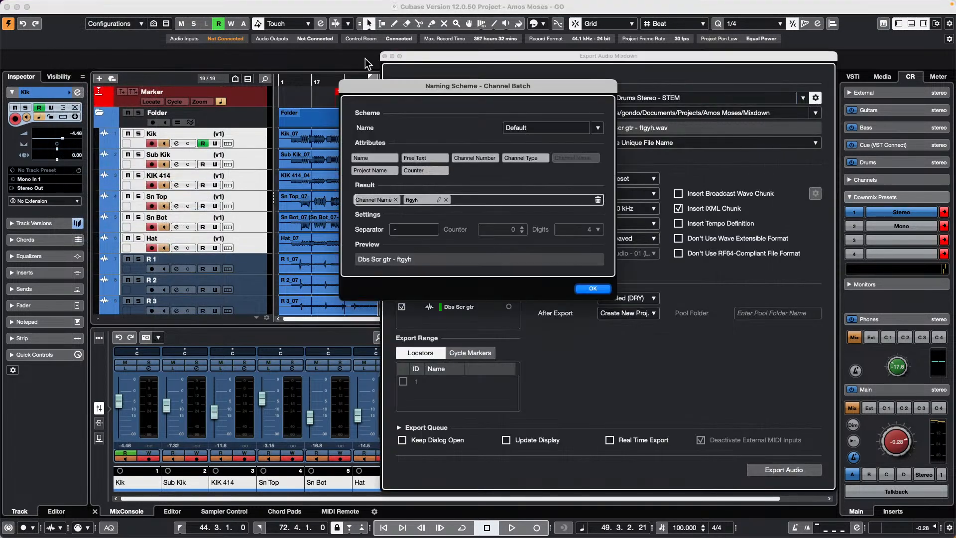
pyautogui.moveTo(423, 158); pyautogui.dragTo(481, 198)
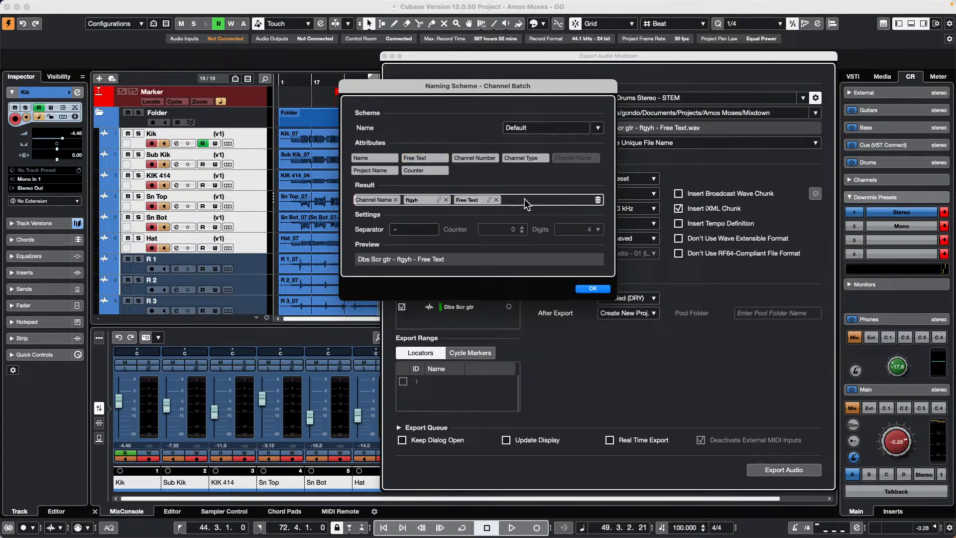
# - Set the new free text attribute to "final stem", accept the naming scheme, and close the export settings
pyautogui.doubleClick(477, 200)
pyautogui.write('Z')
pyautogui.press('BackSpace')
pyautogui.write('final stem')
pyautogui.press('Return')
pyautogui.click(589, 289)
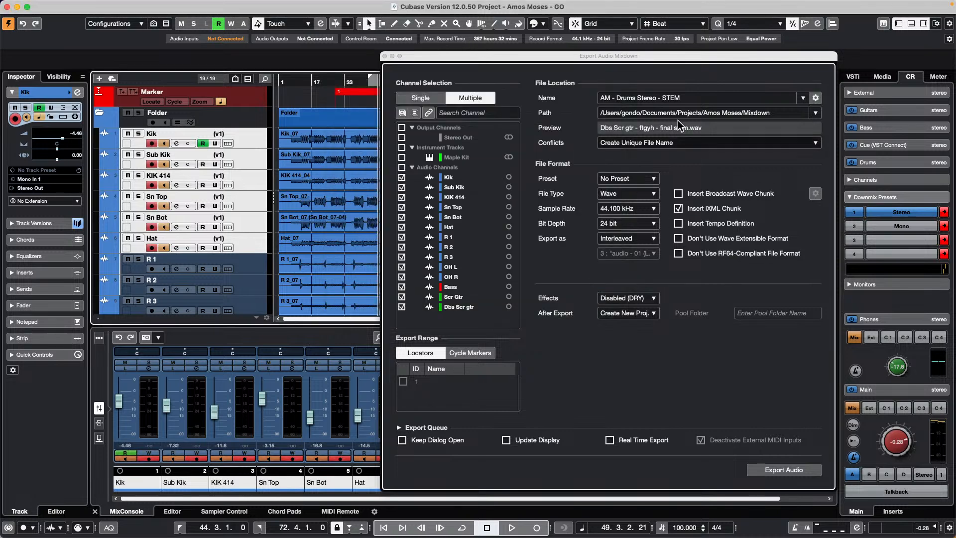
pyautogui.click(384, 56)
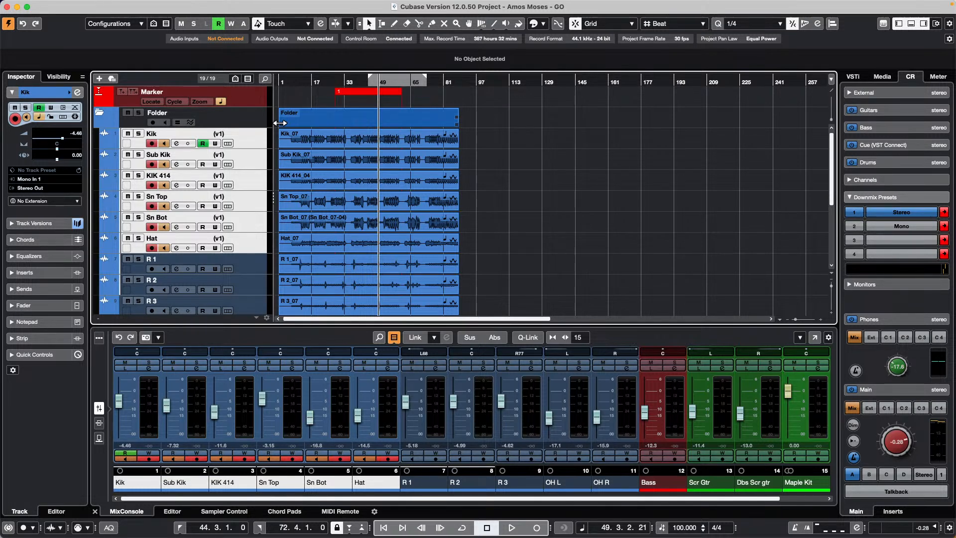
# - Move the project cursor to about bar 116, beyond the end of the recorded events
pyautogui.click(516, 130)
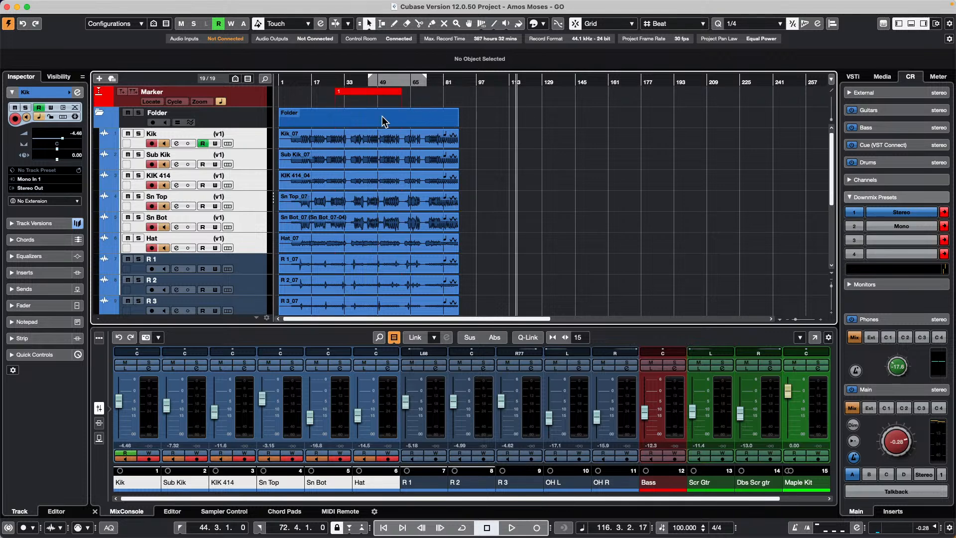
pyautogui.scroll(-6, 431, 126)
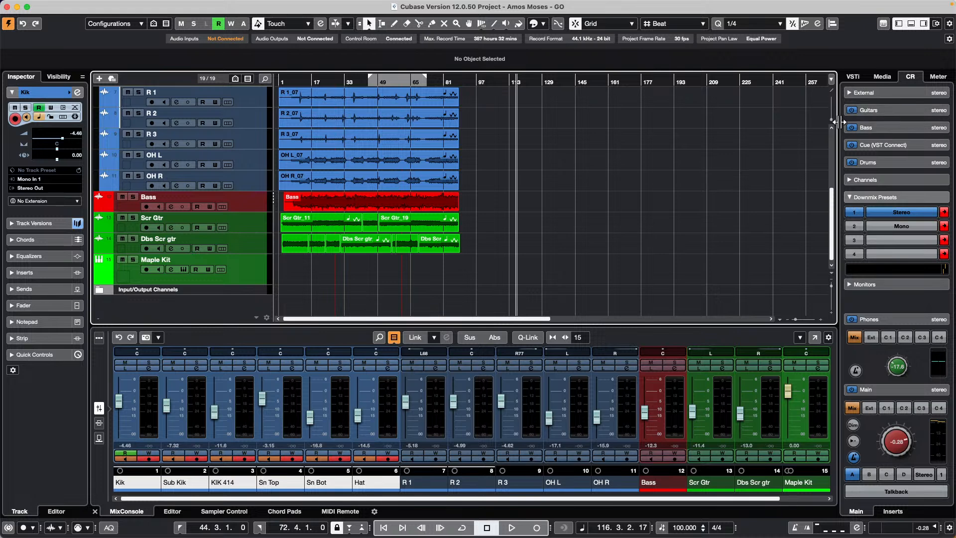
# - Add Tech_House_Synth_Loop_09 from the Dancefloor Tech House loops as a new track at about bar 106, with a bass loop near bar 33
pyautogui.click(875, 76)
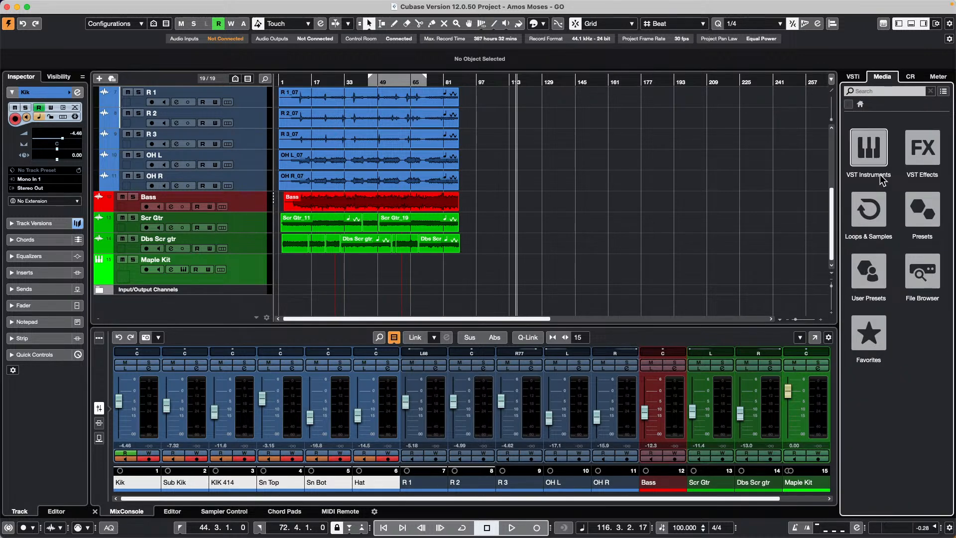
pyautogui.click(867, 208)
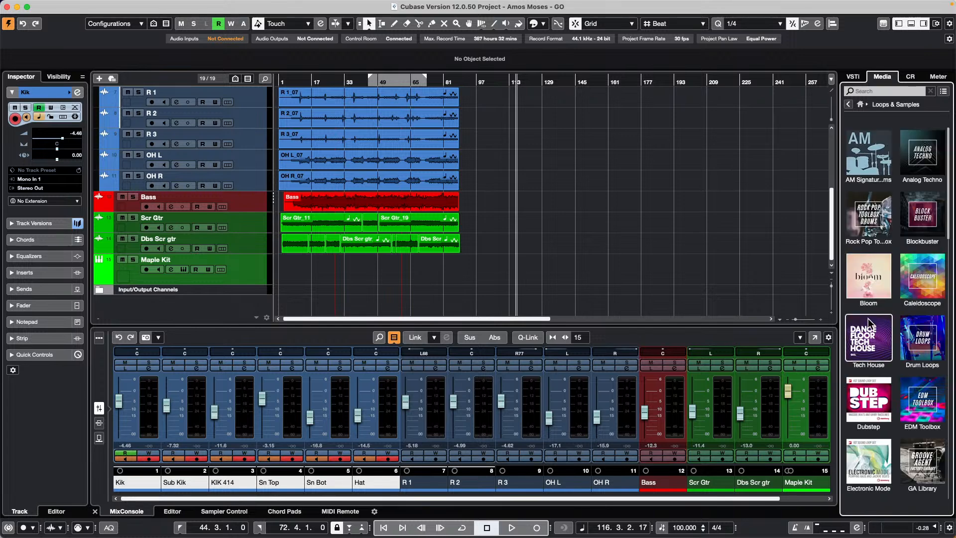
pyautogui.click(868, 341)
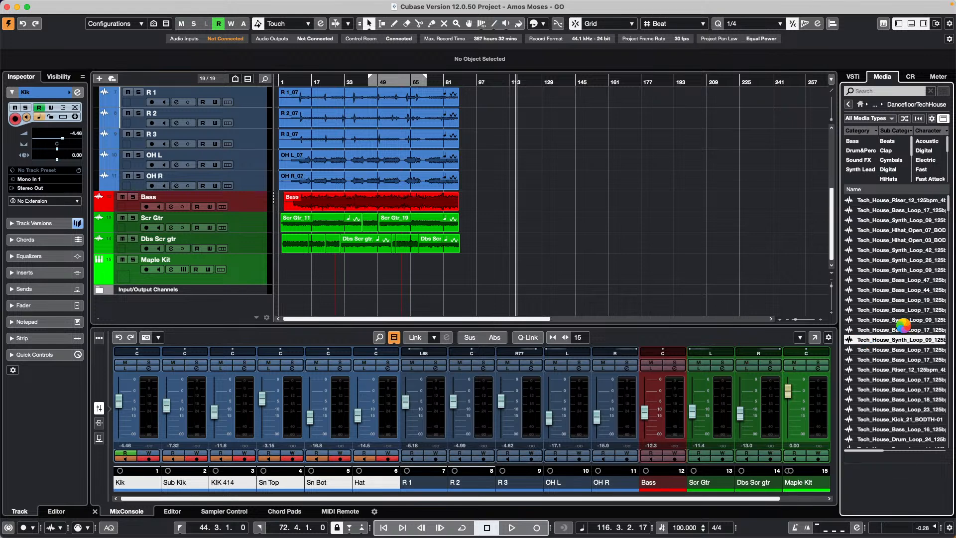
pyautogui.moveTo(888, 340); pyautogui.dragTo(348, 287)
pyautogui.moveTo(525, 286); pyautogui.dragTo(353, 259)
pyautogui.click(524, 284)
pyautogui.moveTo(504, 284); pyautogui.dragTo(350, 299)
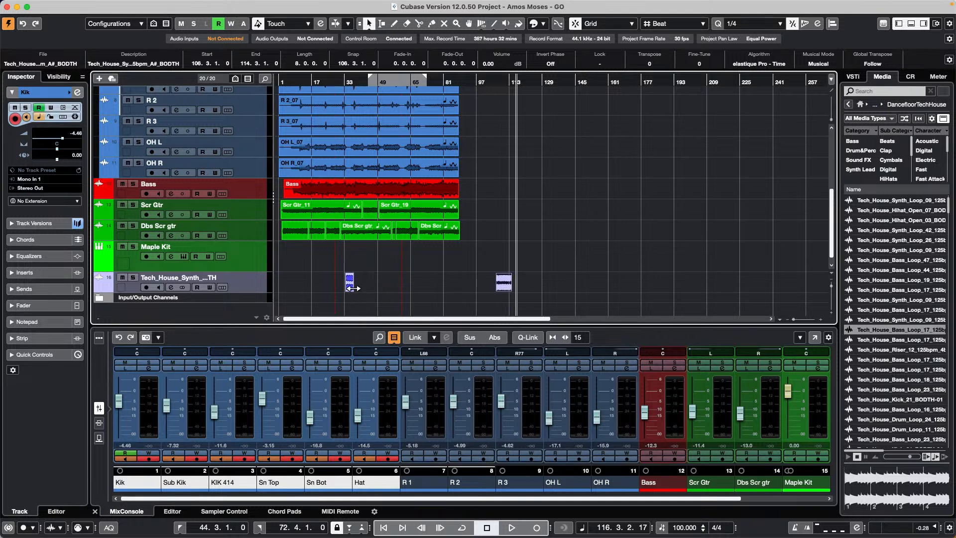
# - Add a stereo audio track below Maple Kit and arrange the loops on separate tracks, the synth at about bar 51 and the bass at bar 48
pyautogui.rightClick(247, 260)
pyautogui.moveTo(320, 266)
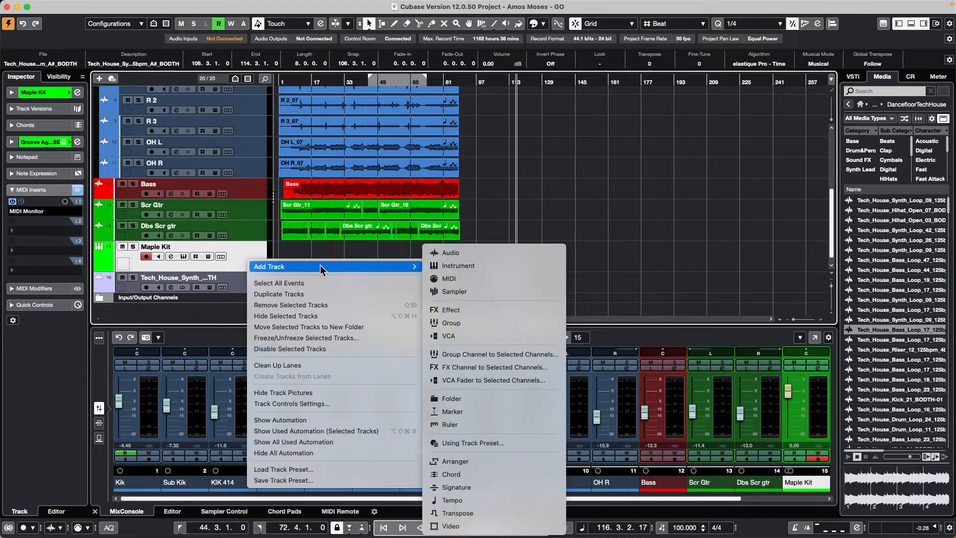
pyautogui.click(460, 252)
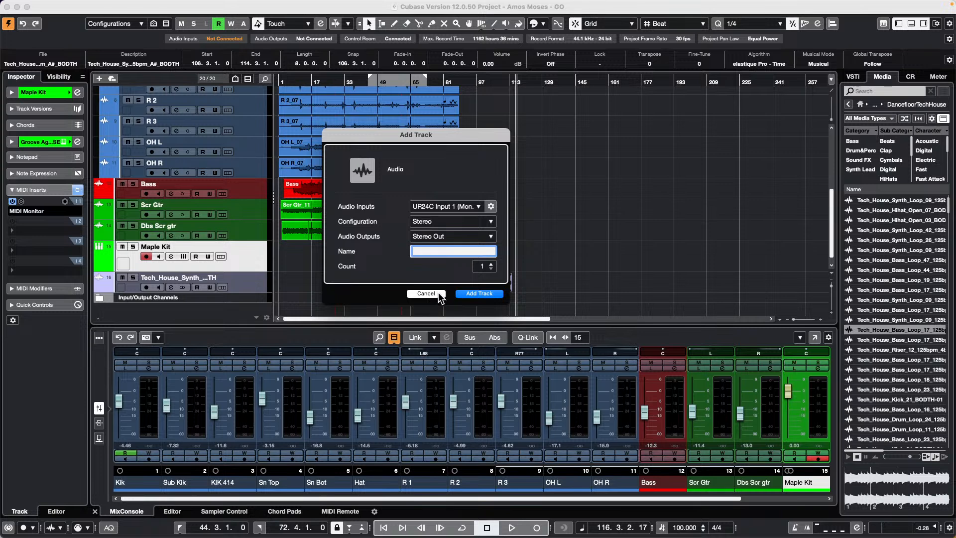
pyautogui.click(480, 294)
pyautogui.moveTo(504, 300); pyautogui.dragTo(380, 306)
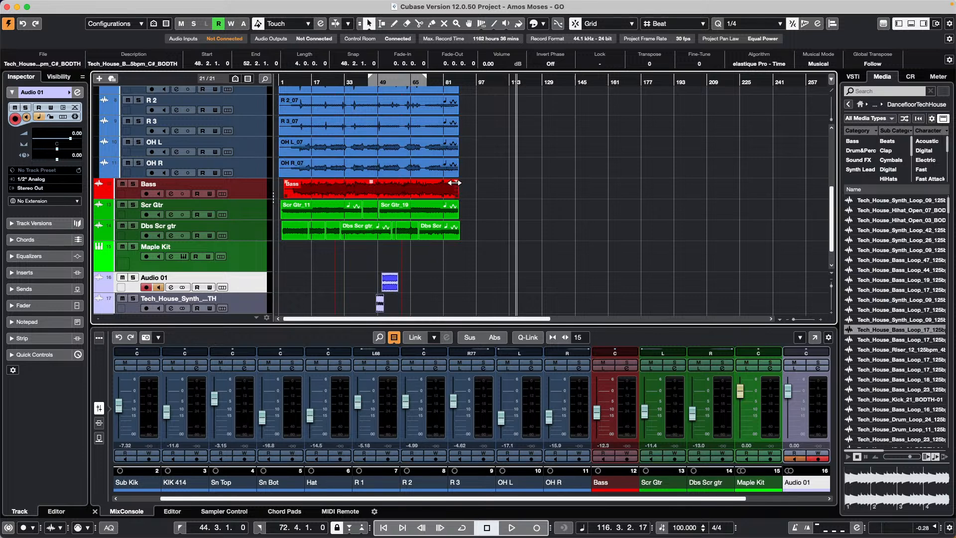
# - Repeat the bass loop on the lowest audio track four more times, up to about bar 68
pyautogui.scroll(5, 354, 193)
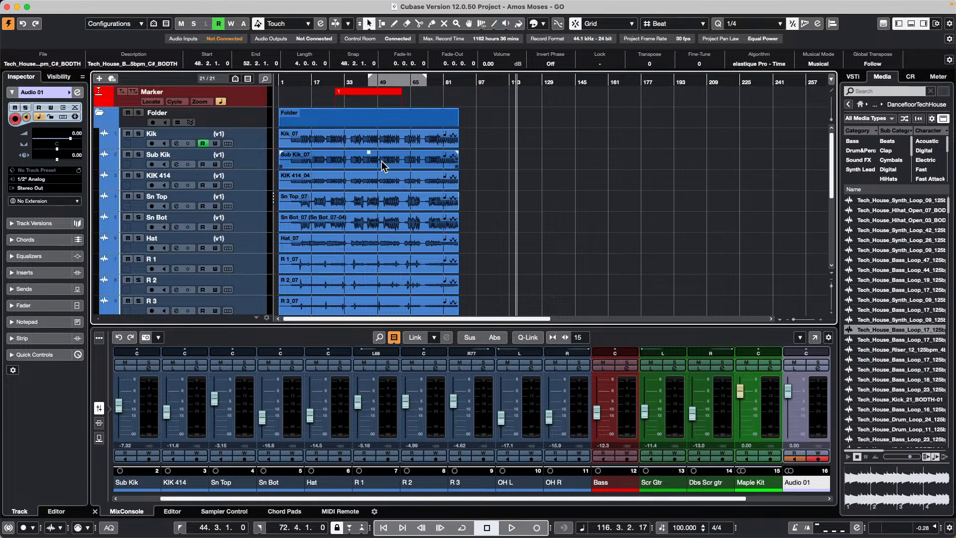
pyautogui.scroll(-8, 506, 205)
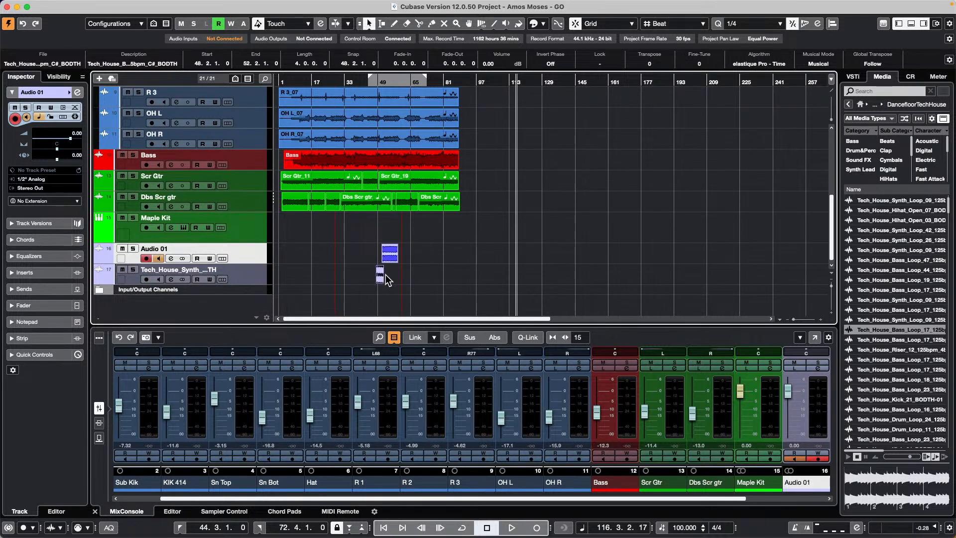
pyautogui.moveTo(382, 275); pyautogui.dragTo(415, 282)
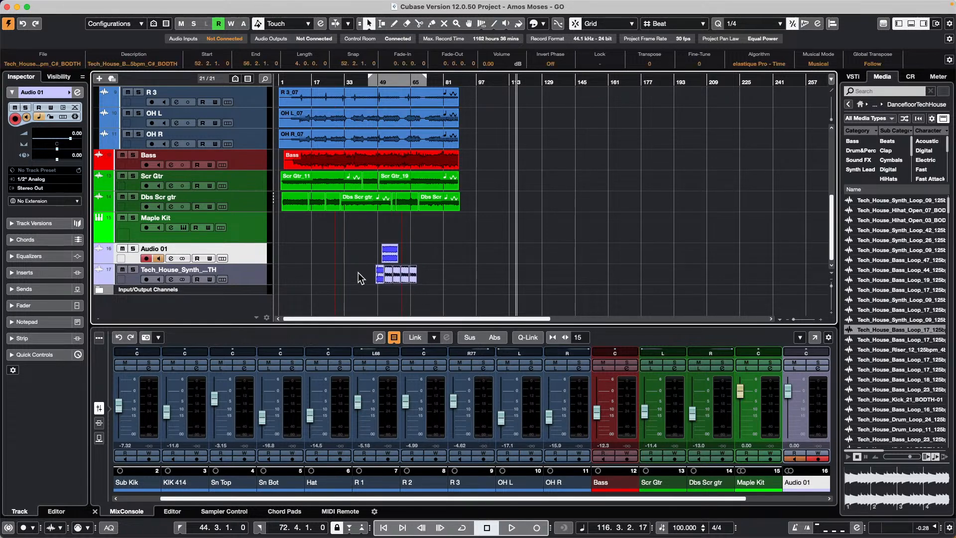
# - Open the Export Audio Mixdown settings, keep Create New Project as the after-export action, and enable the whole Audio Channels group
pyautogui.moveTo(111, 5)
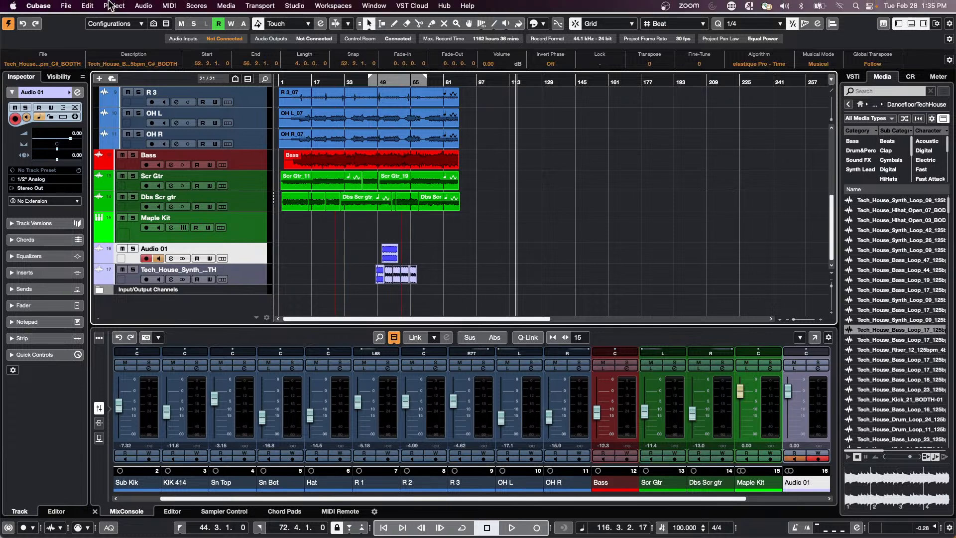
pyautogui.click(67, 6)
pyautogui.moveTo(112, 180)
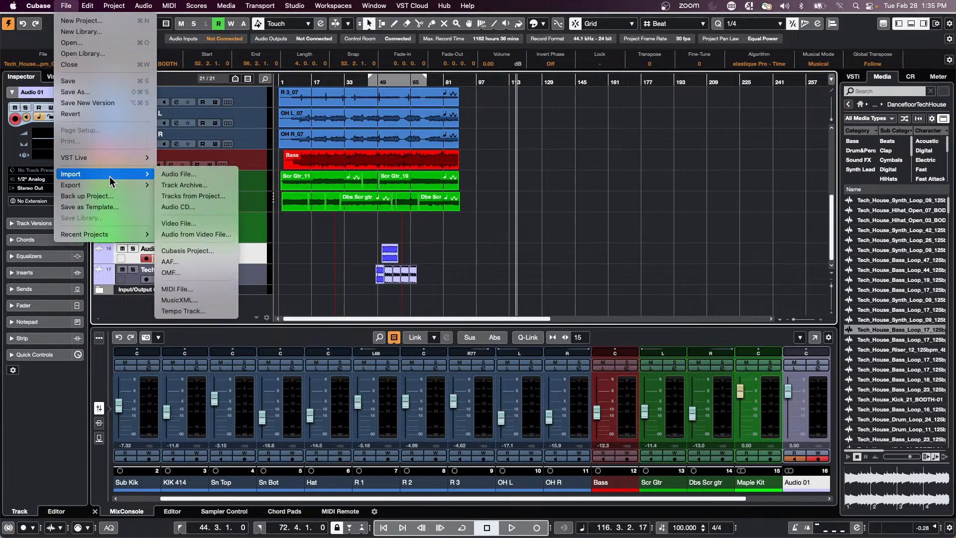
pyautogui.click(184, 185)
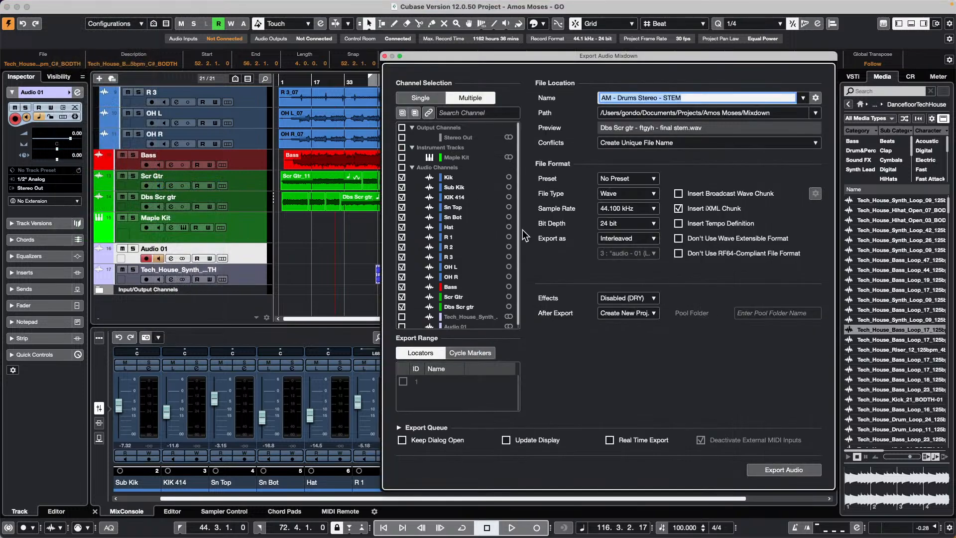
pyautogui.click(640, 314)
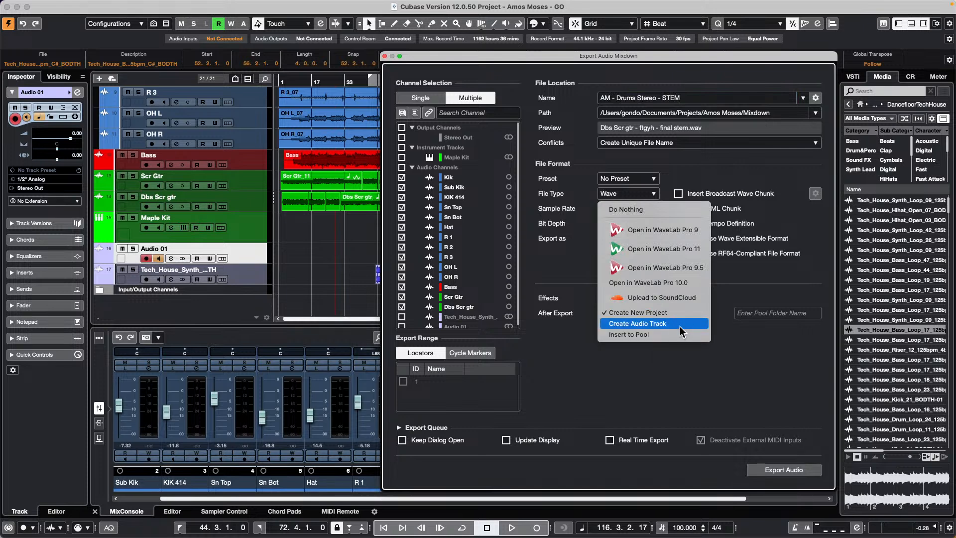
pyautogui.click(564, 354)
pyautogui.click(401, 167)
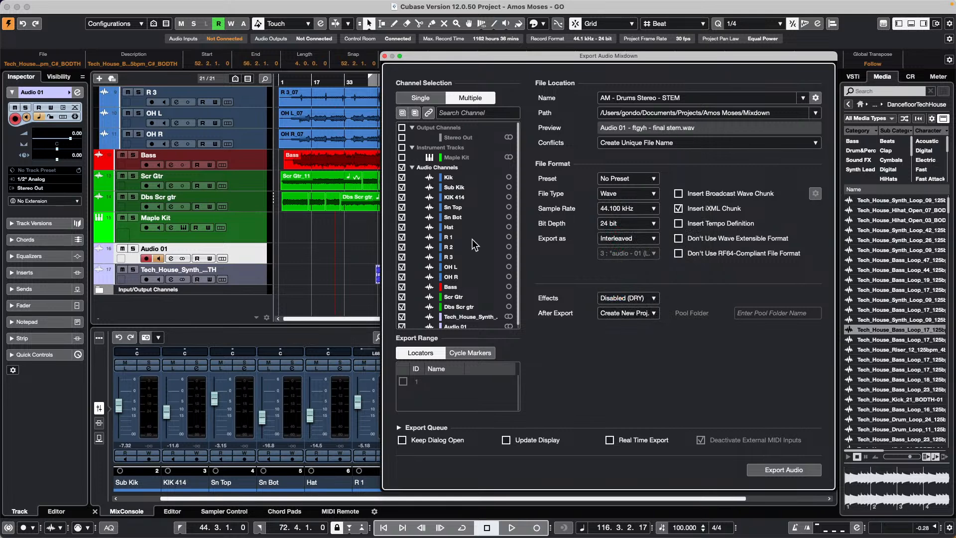
pyautogui.scroll(-1, 474, 245)
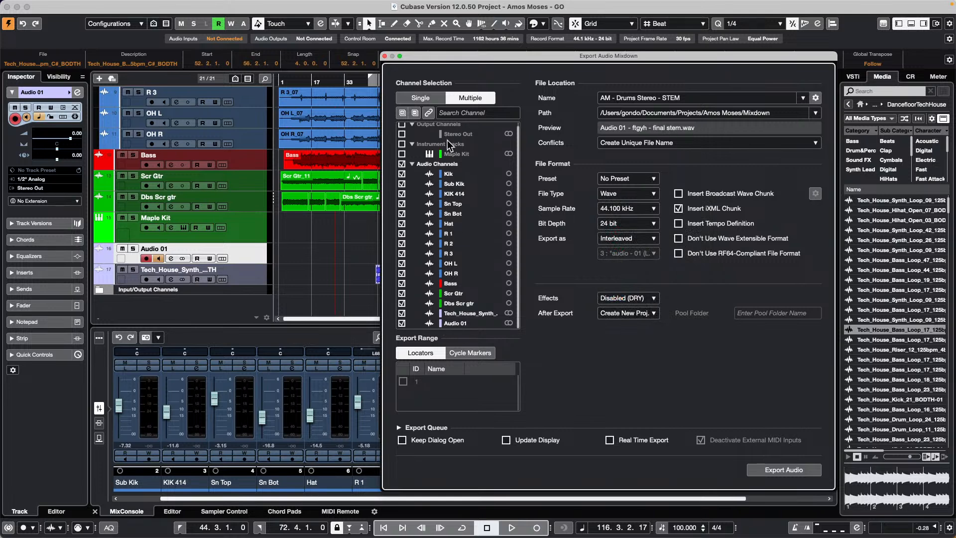
# - Keep the effects at Disabled (DRY) and export the audio channels into a new project
pyautogui.click(631, 298)
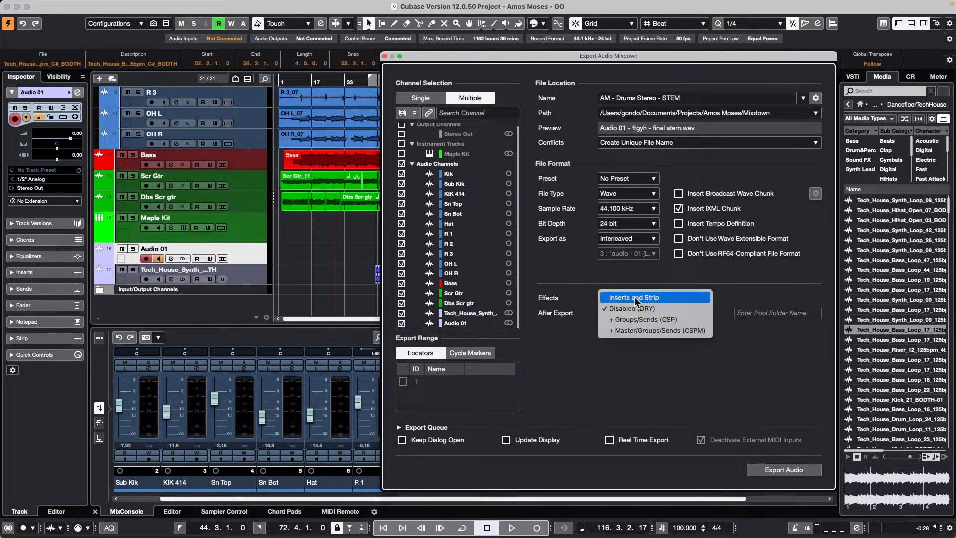
pyautogui.click(566, 305)
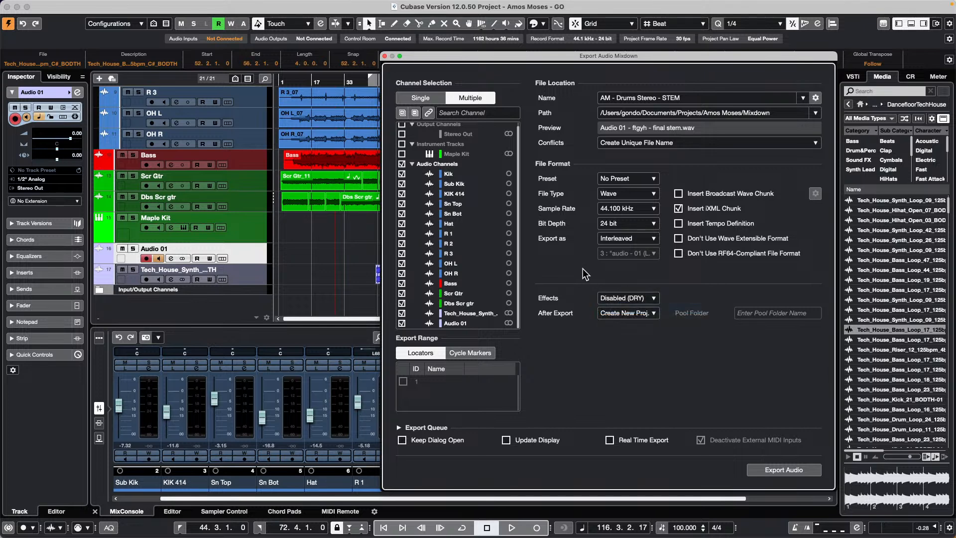
pyautogui.click(792, 470)
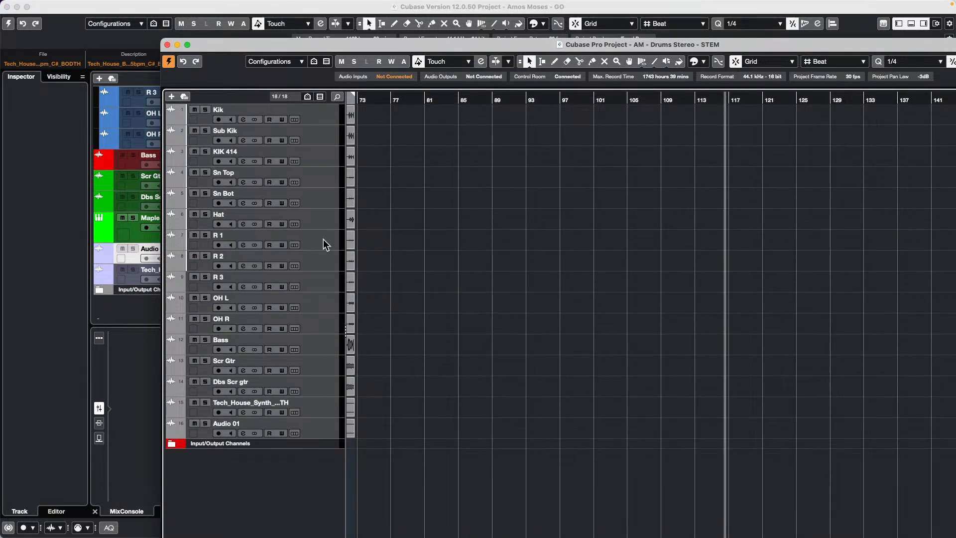
# - Review the exported stems across the new project's timeline, close that project, and reactivate the Amos Moses project
pyautogui.moveTo(375, 102); pyautogui.dragTo(453, 74)
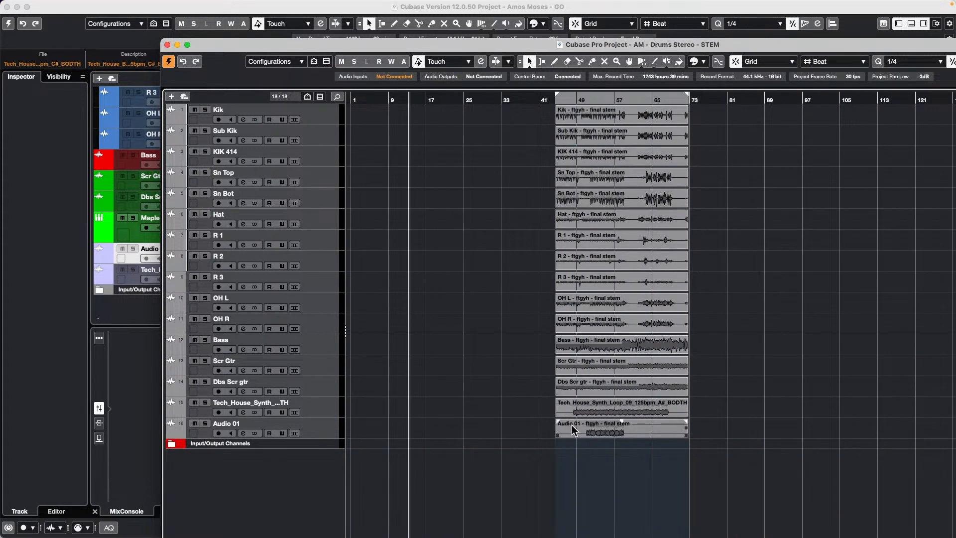
pyautogui.click(168, 45)
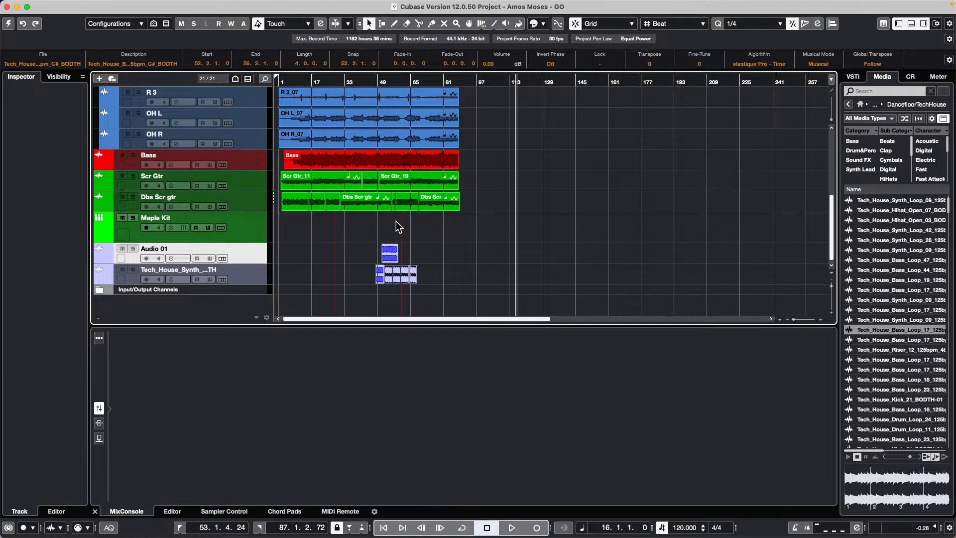
pyautogui.click(9, 24)
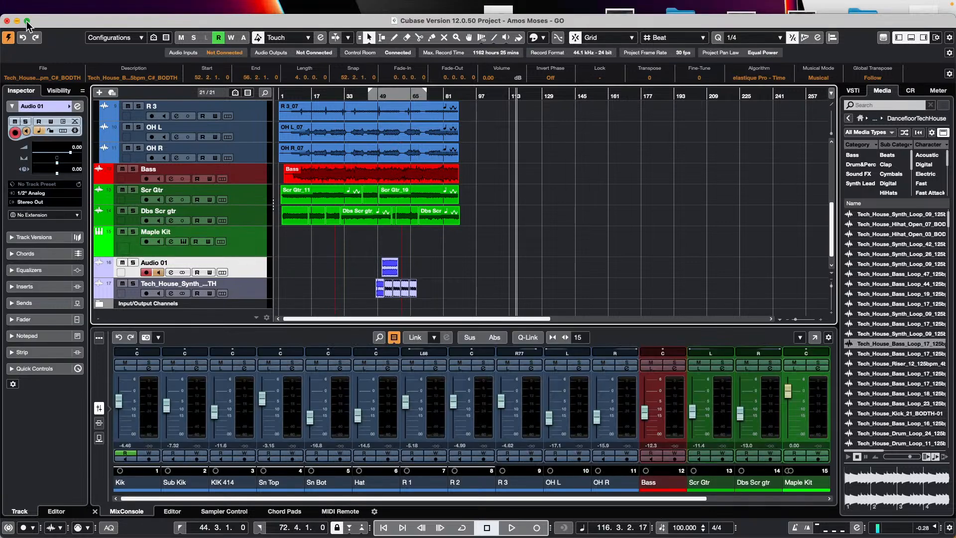
# - Reopen the audio mixdown export, set the effects to Inserts and Strip, and export the audio channels into another new project
pyautogui.click(65, 6)
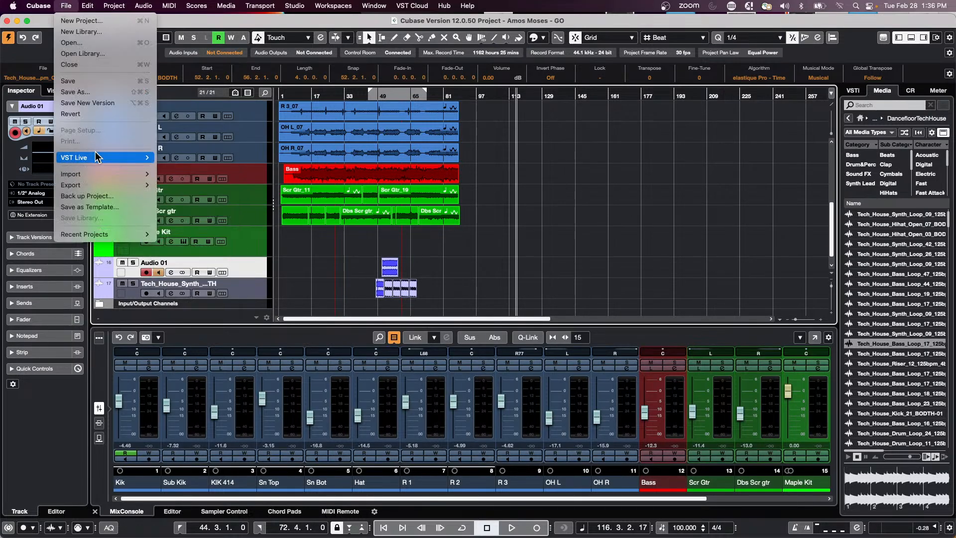
pyautogui.moveTo(99, 185)
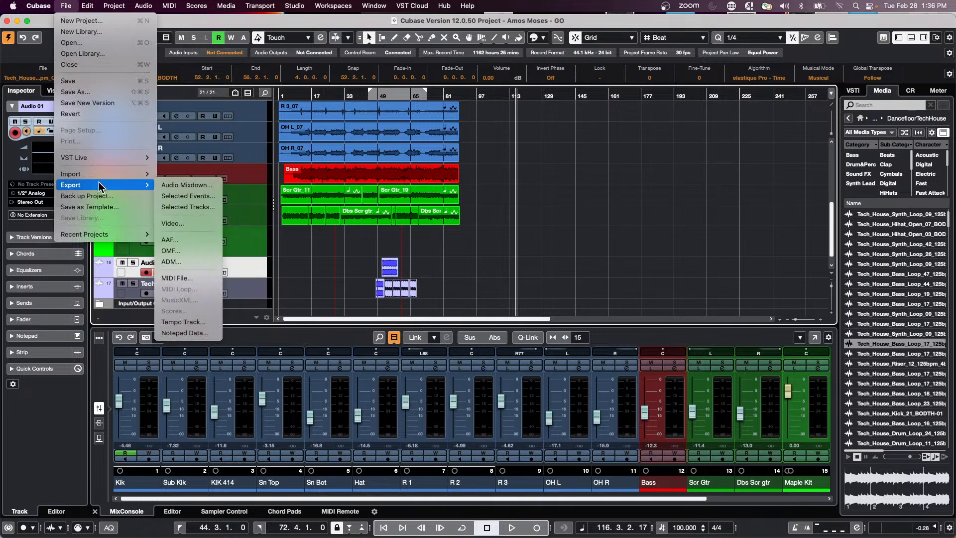
pyautogui.click(203, 188)
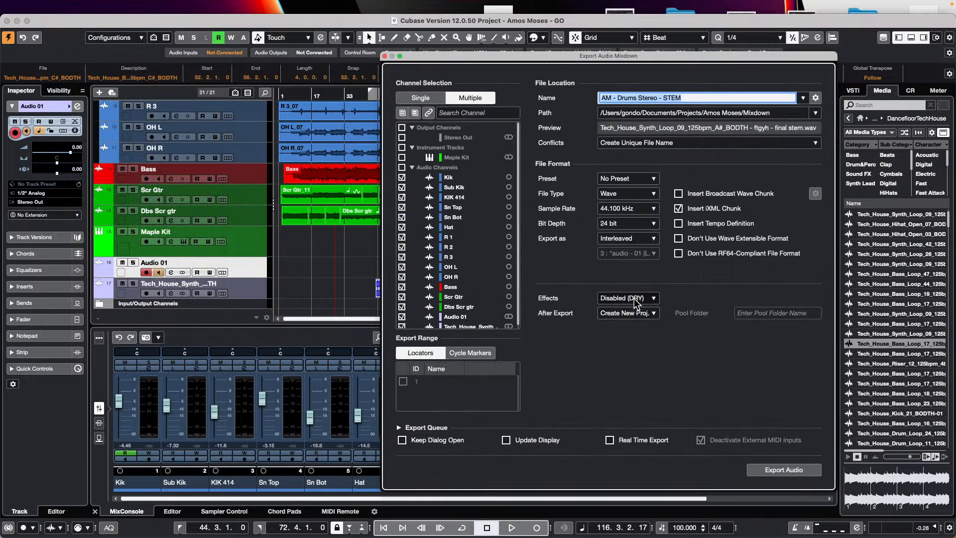
pyautogui.click(634, 298)
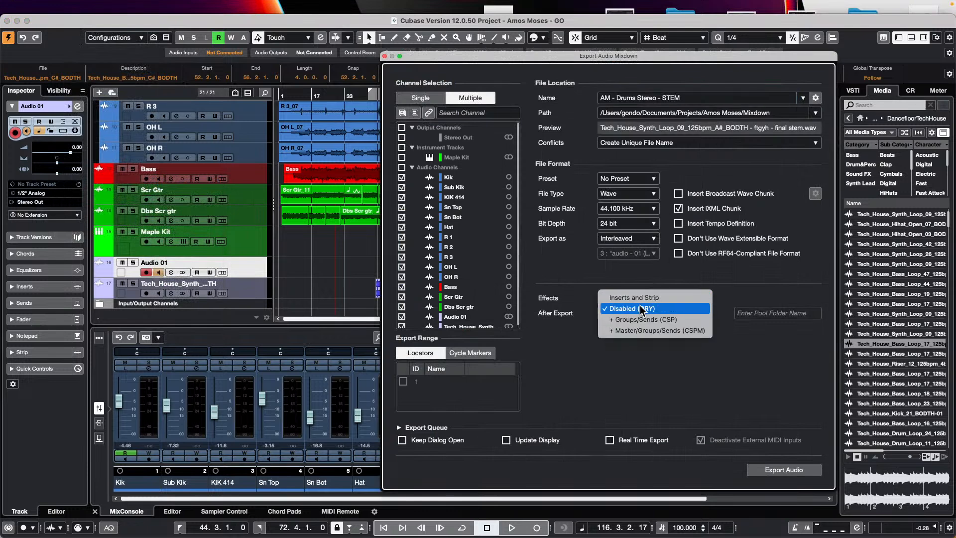
pyautogui.click(642, 308)
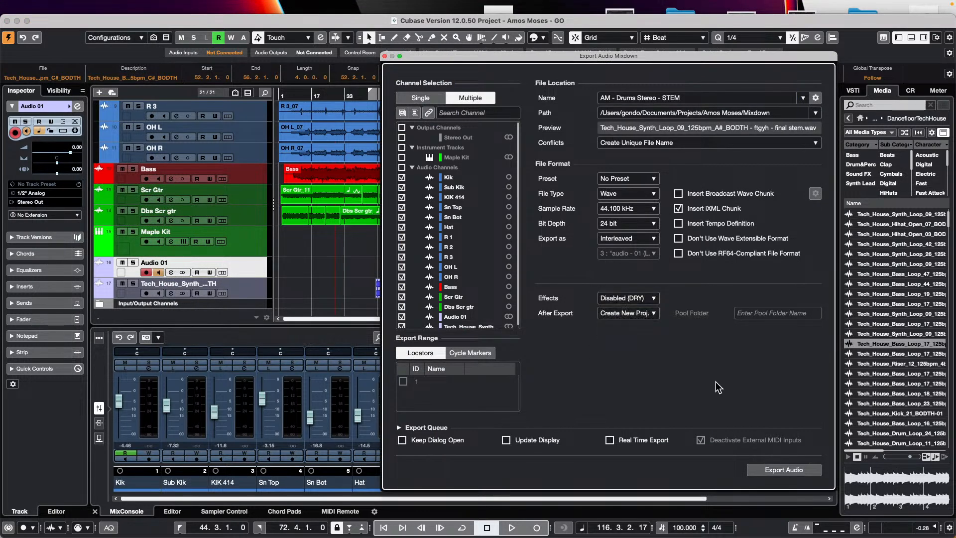
pyautogui.click(639, 297)
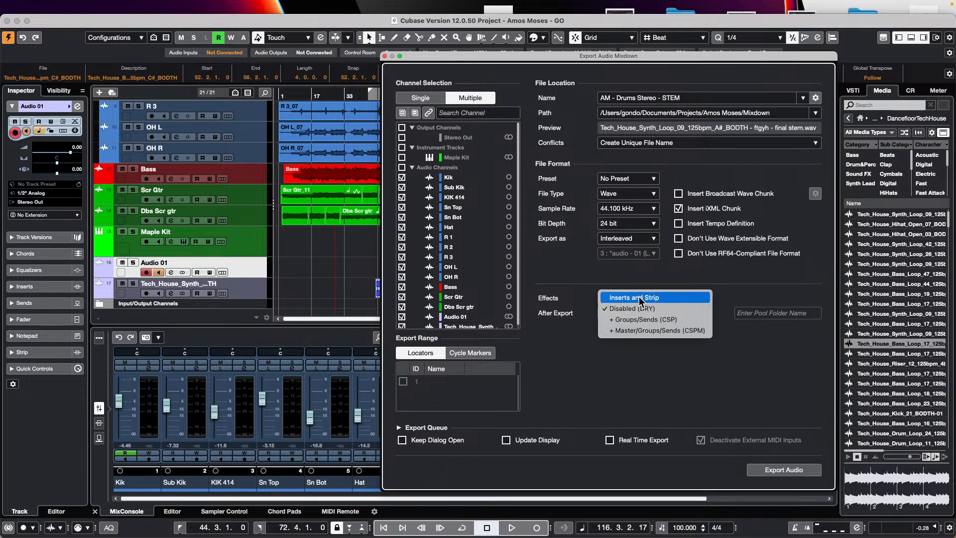
pyautogui.click(639, 296)
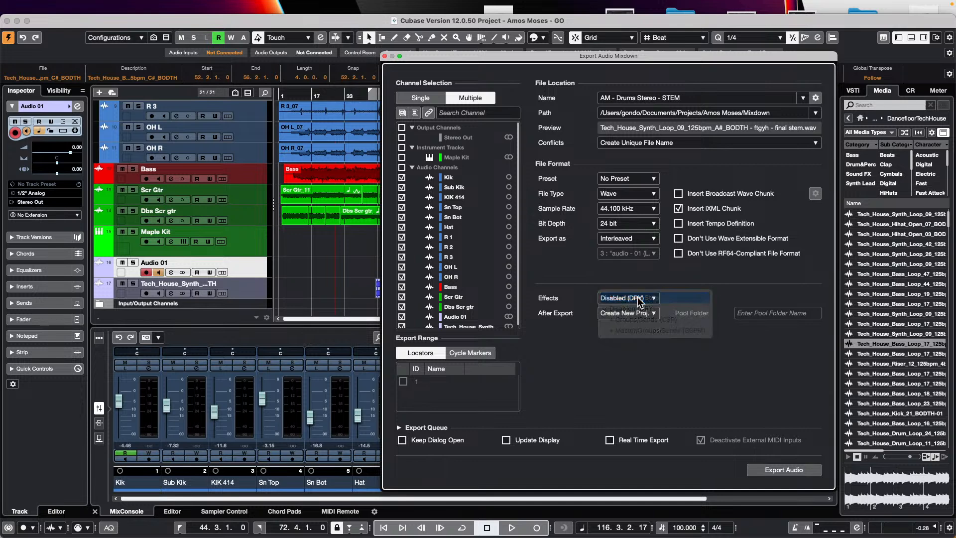
pyautogui.click(785, 472)
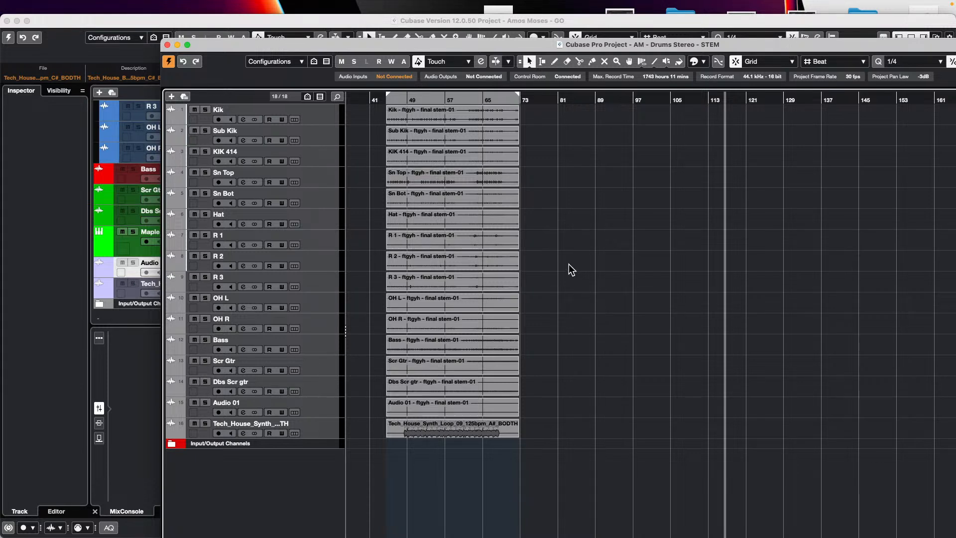
# - Close the project created from the processed stems and make the Amos Moses project active again
pyautogui.click(167, 44)
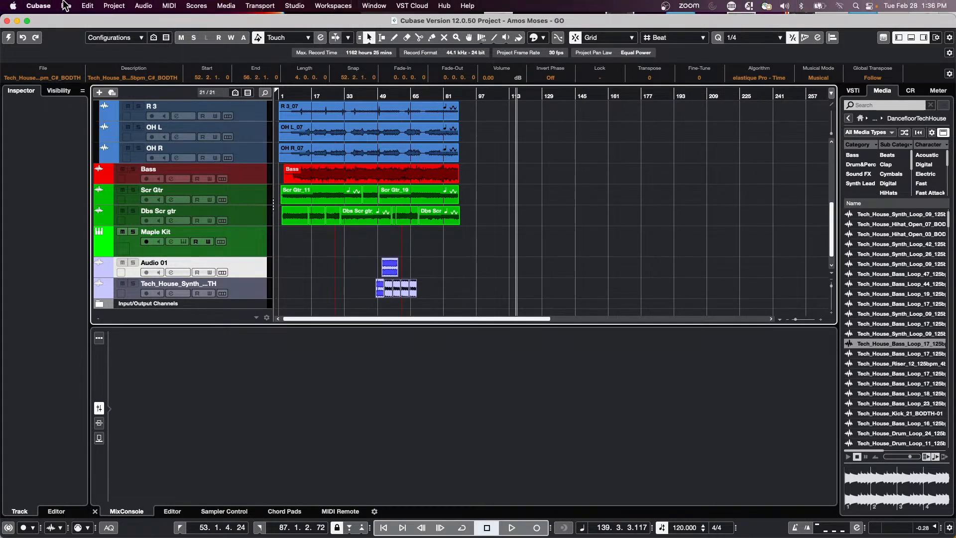
pyautogui.click(73, 4)
pyautogui.click(7, 43)
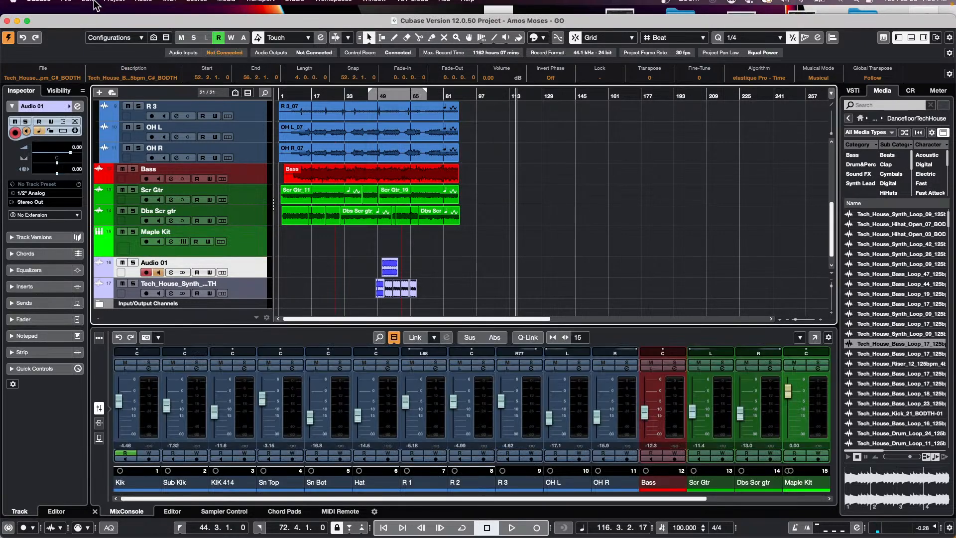
# - Reopen the audio mixdown export for multiple channels, set the effects to Disabled (DRY), and close the dialog without exporting
pyautogui.click(87, 6)
pyautogui.moveTo(66, 5)
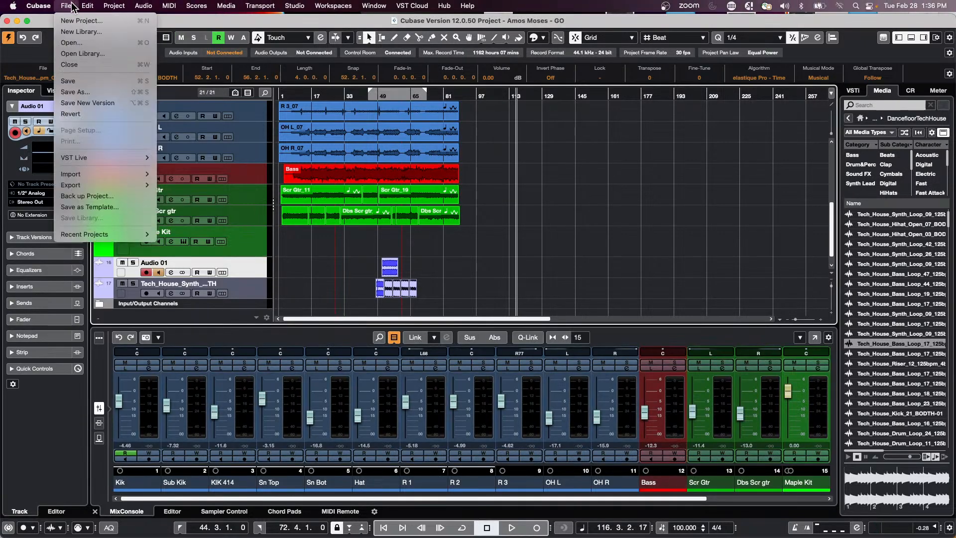
pyautogui.moveTo(114, 185)
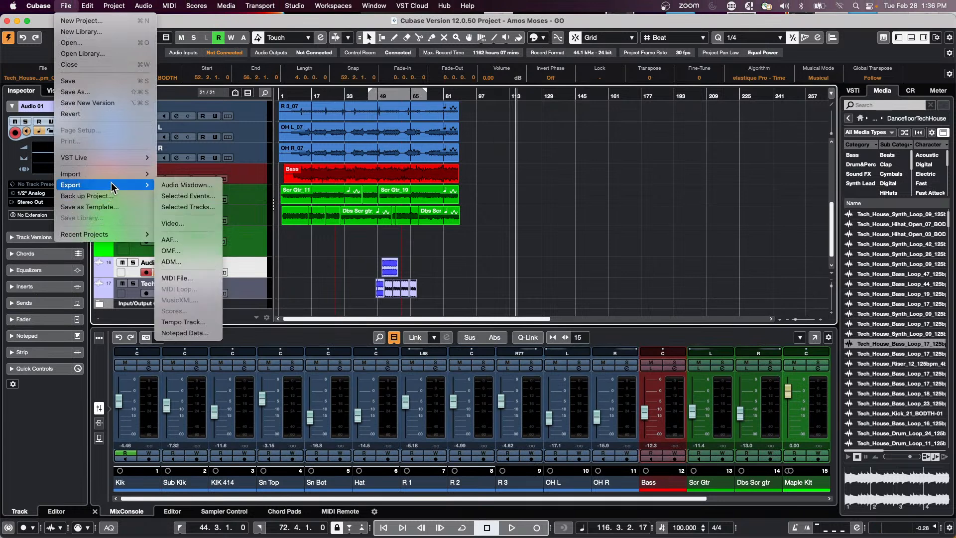
pyautogui.click(192, 185)
pyautogui.click(468, 98)
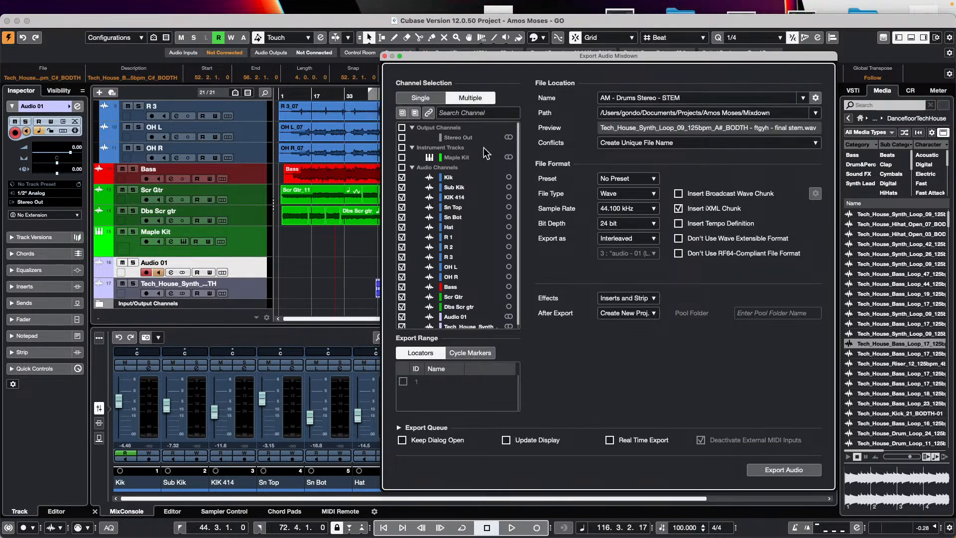
pyautogui.click(628, 298)
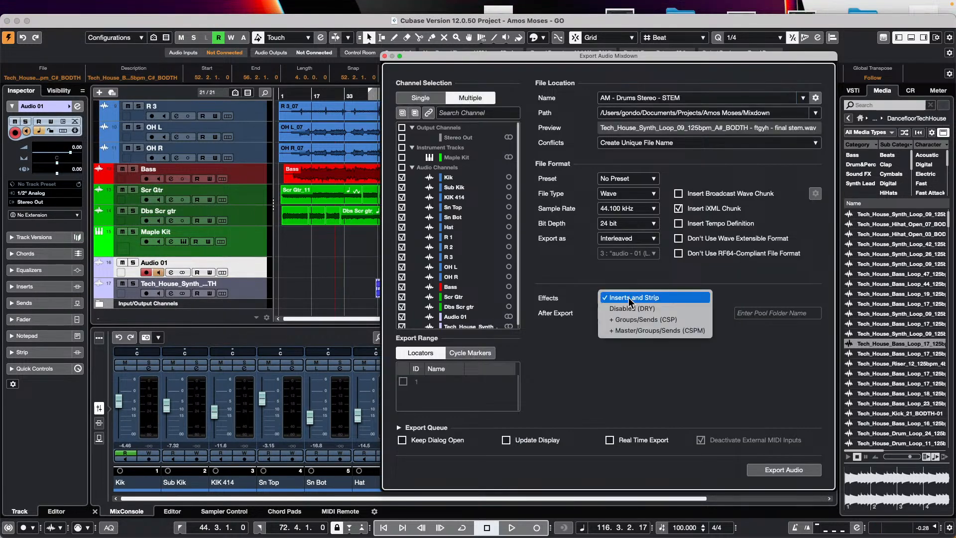
pyautogui.click(655, 310)
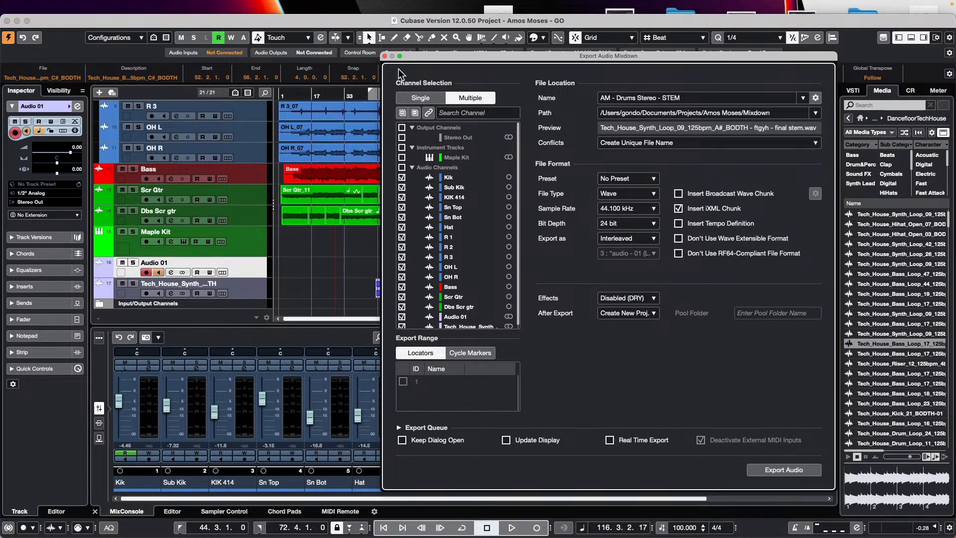
pyautogui.click(384, 57)
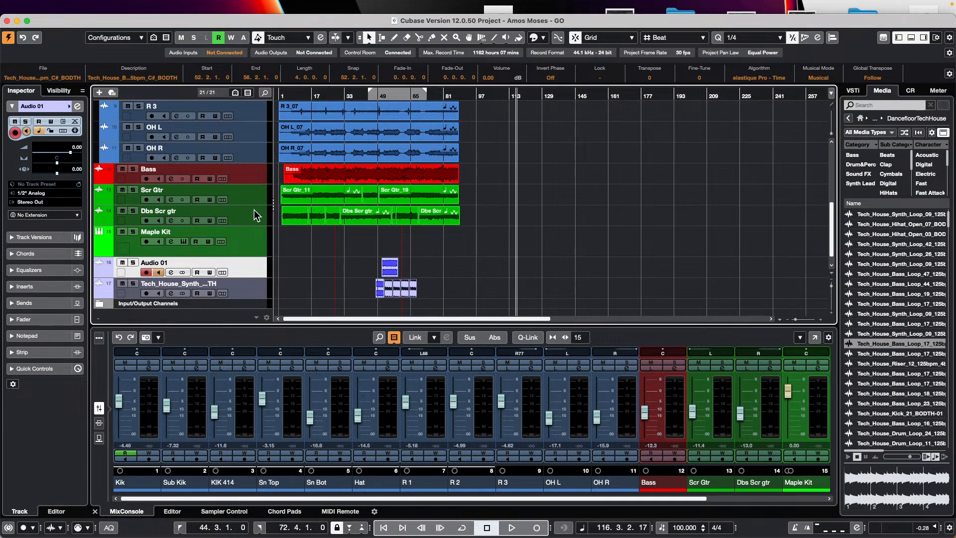
# - Add an FX channel with the Flanger effect to the Bass track, and move the plug-in window clear of the track list
pyautogui.click(255, 171)
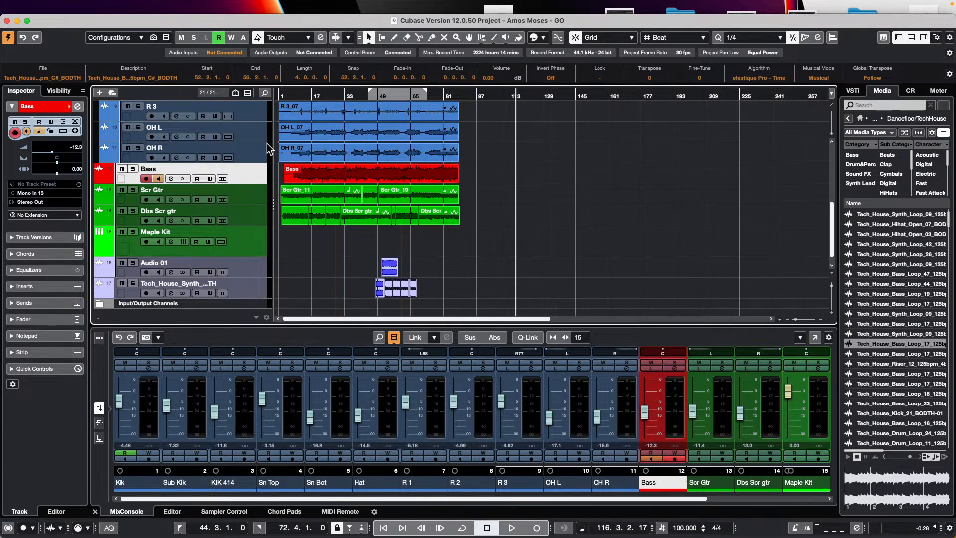
pyautogui.rightClick(250, 173)
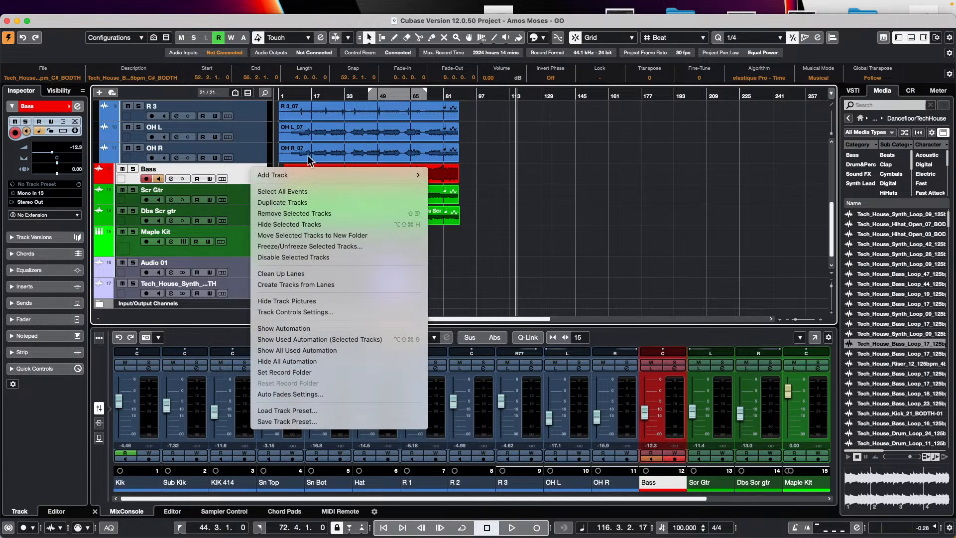
pyautogui.moveTo(303, 174)
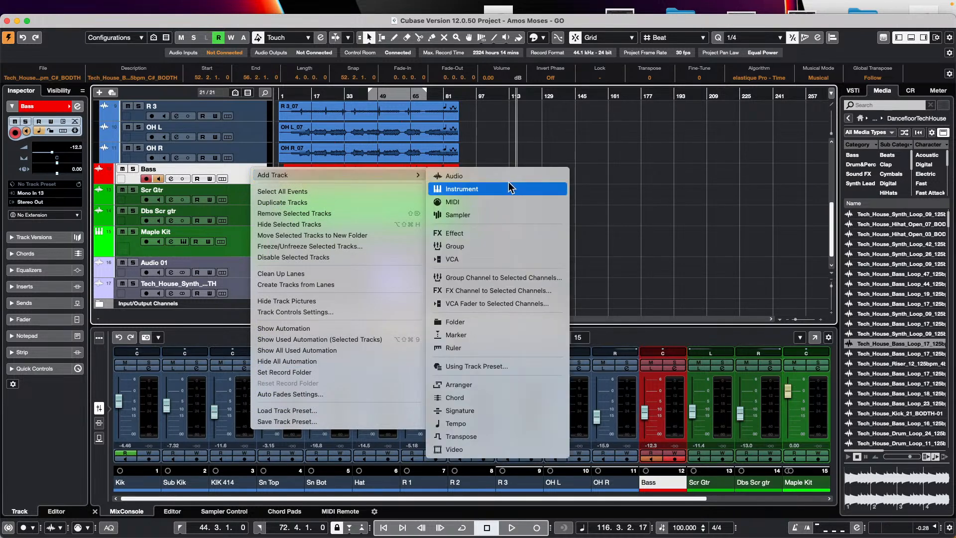
pyautogui.click(495, 291)
pyautogui.click(451, 193)
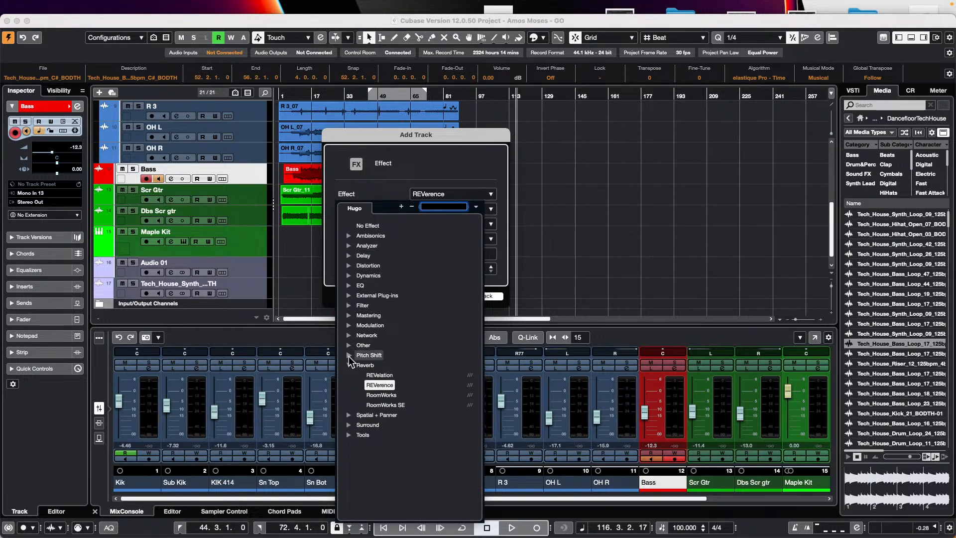
pyautogui.click(348, 326)
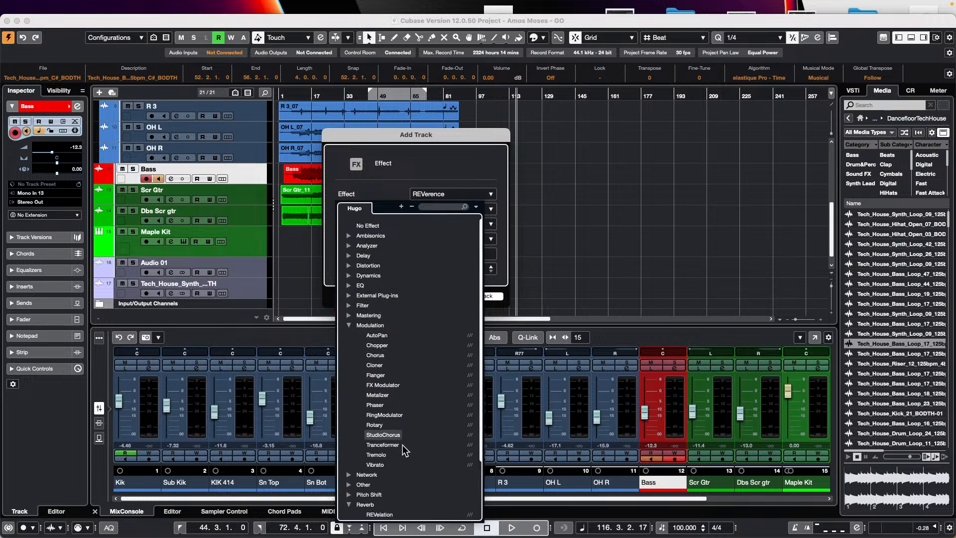
pyautogui.click(378, 374)
pyautogui.click(478, 299)
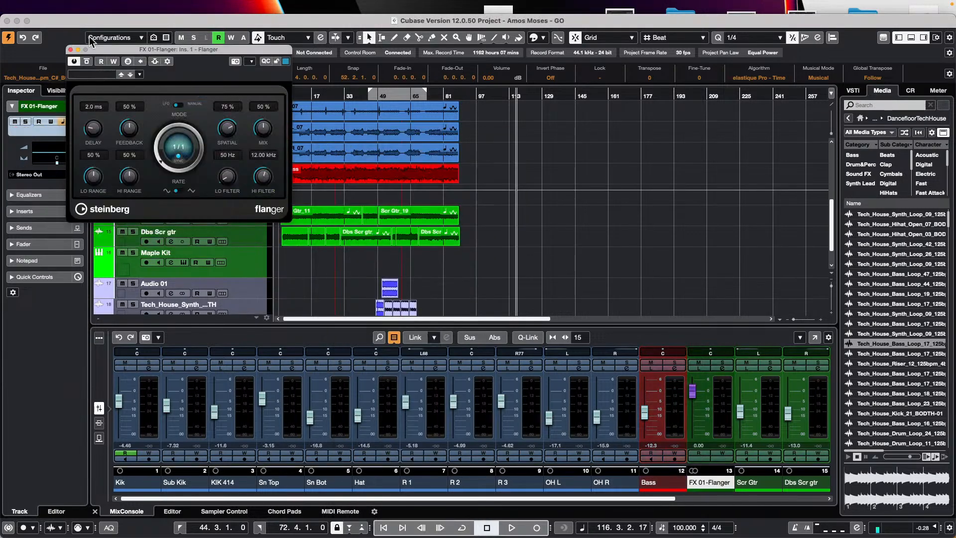
pyautogui.moveTo(205, 49); pyautogui.dragTo(568, 73)
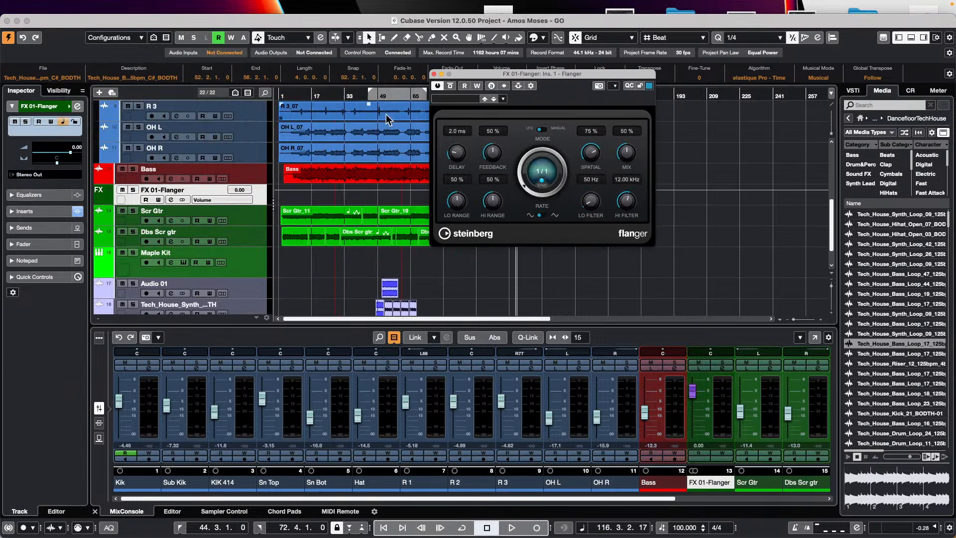
# - Add a stereo group channel to the Bass track, routed to Stereo Out and created outside a folder
pyautogui.click(254, 171)
pyautogui.rightClick(254, 171)
pyautogui.moveTo(368, 179)
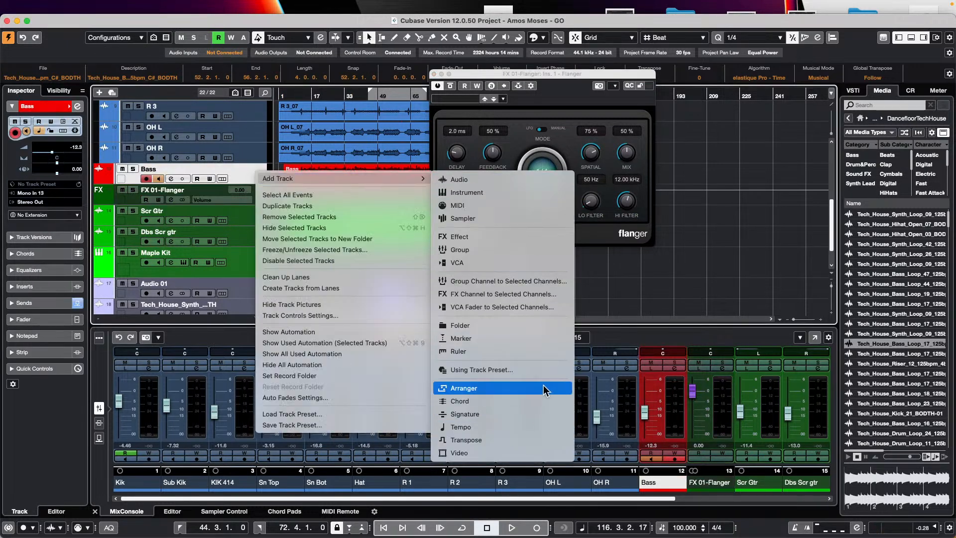
pyautogui.click(557, 284)
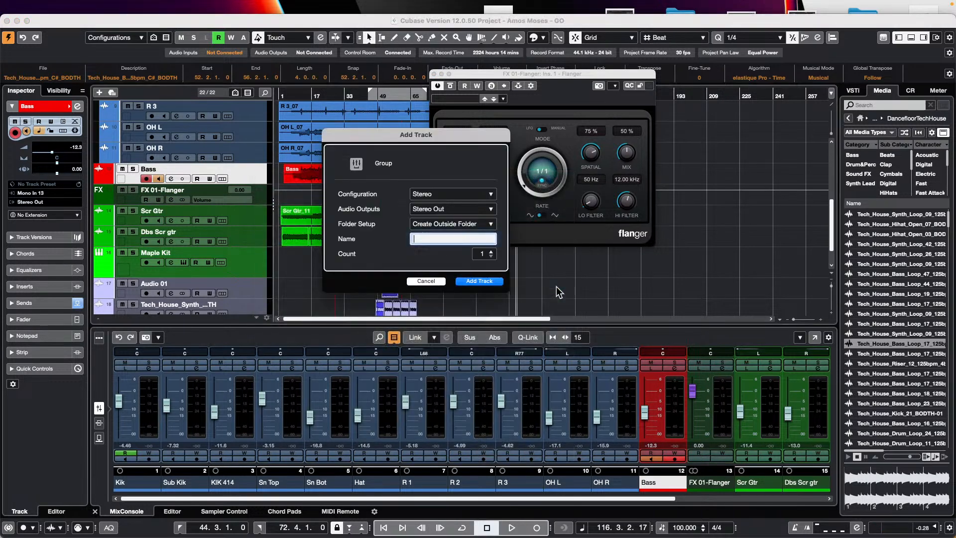
pyautogui.click(479, 280)
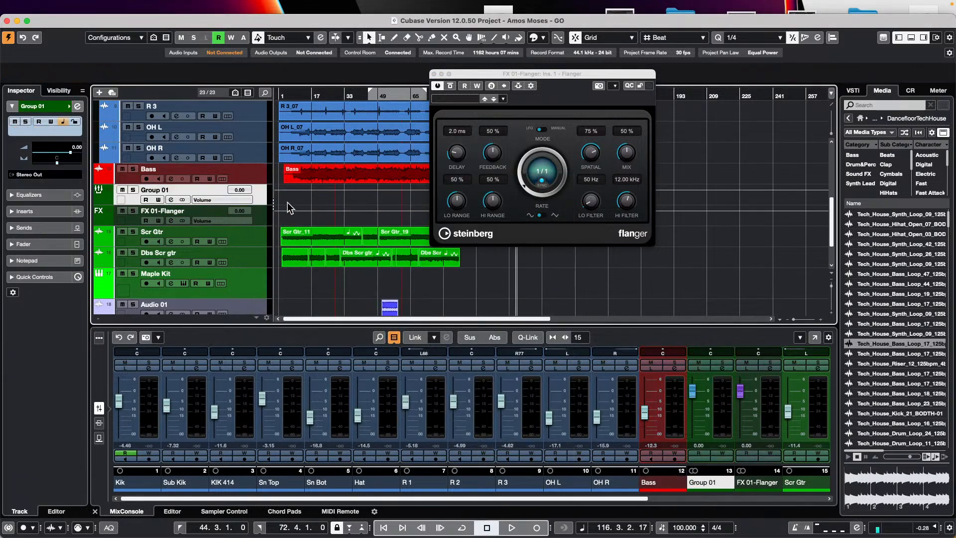
# - Show the new group channel's inserts and open the effect selection for its first slot
pyautogui.click(50, 211)
pyautogui.click(56, 155)
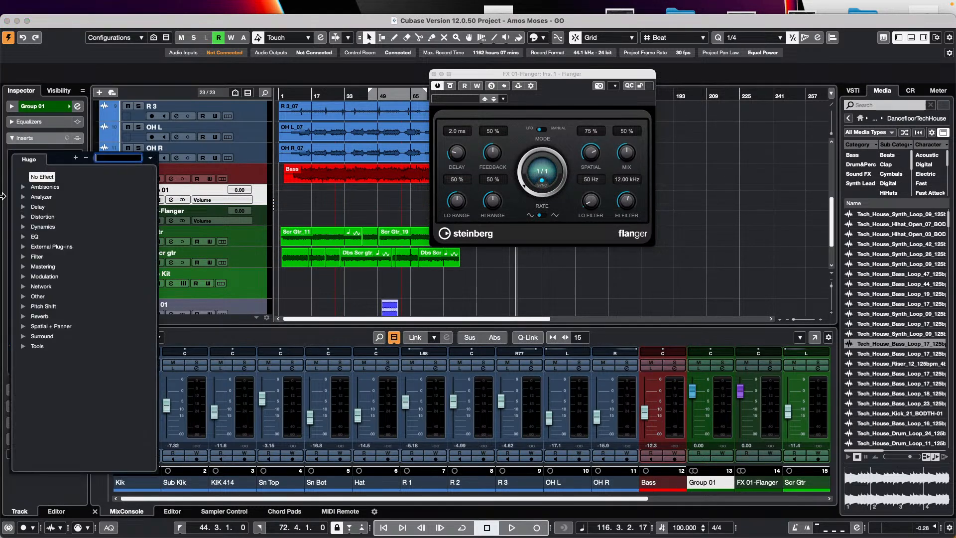
# - Insert Quadrafuzz v2 on the Group 01 track, load its E Guitar Decimate 1 preset and move the plug-in window aside
pyautogui.click(23, 216)
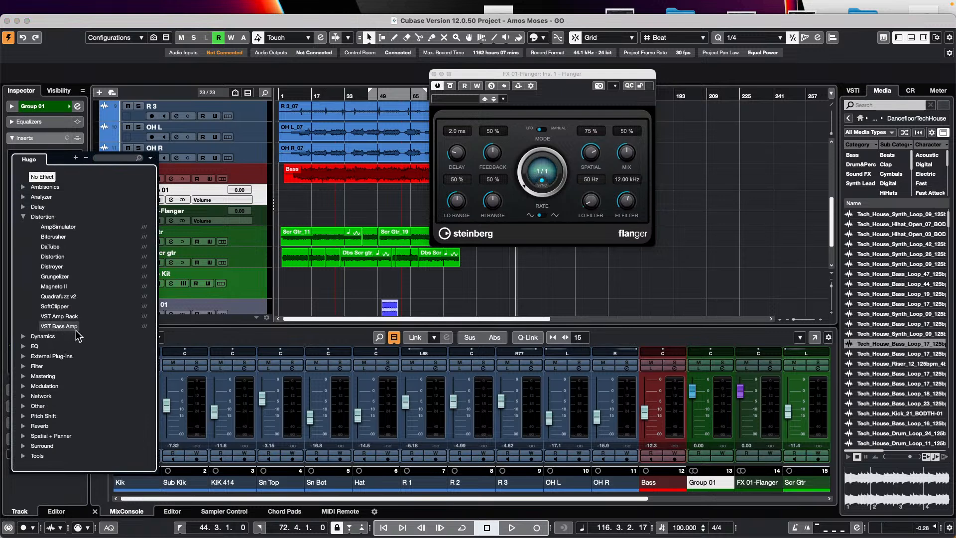
pyautogui.click(67, 295)
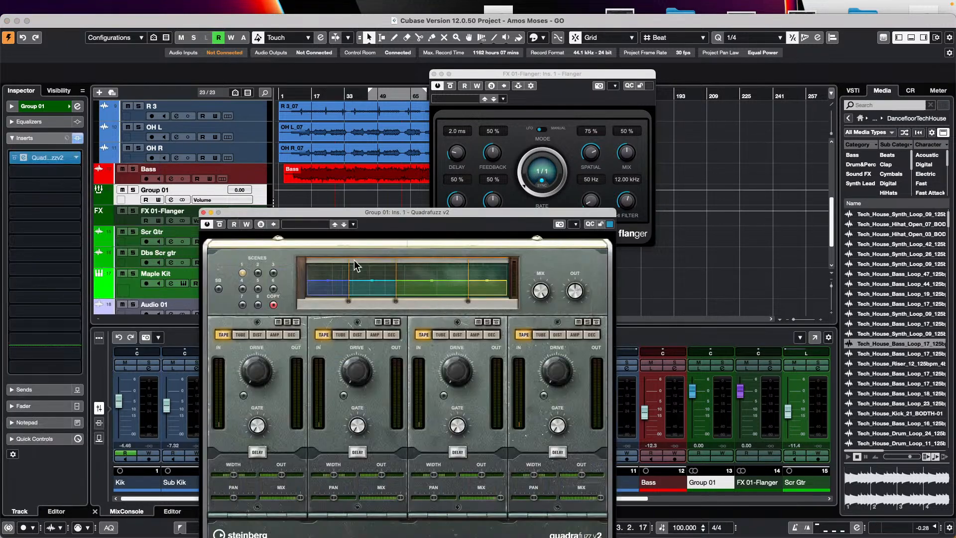
pyautogui.click(315, 226)
pyautogui.scroll(-3, 332, 340)
pyautogui.click(333, 330)
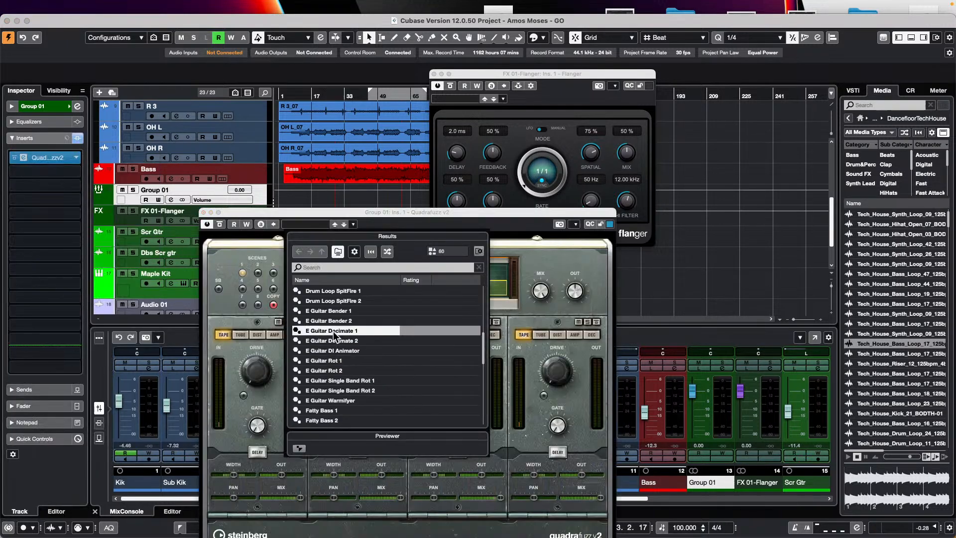
pyautogui.doubleClick(333, 331)
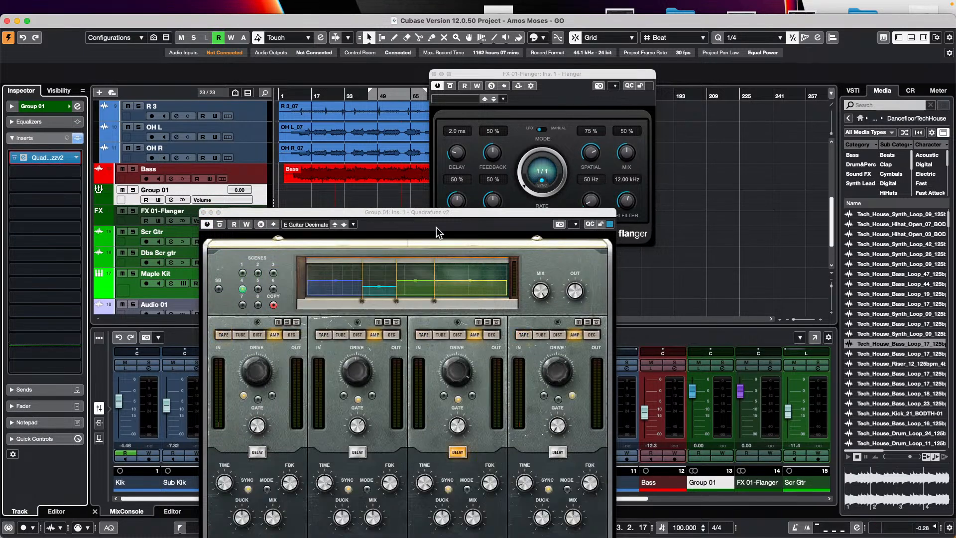
pyautogui.moveTo(385, 214); pyautogui.dragTo(671, 223)
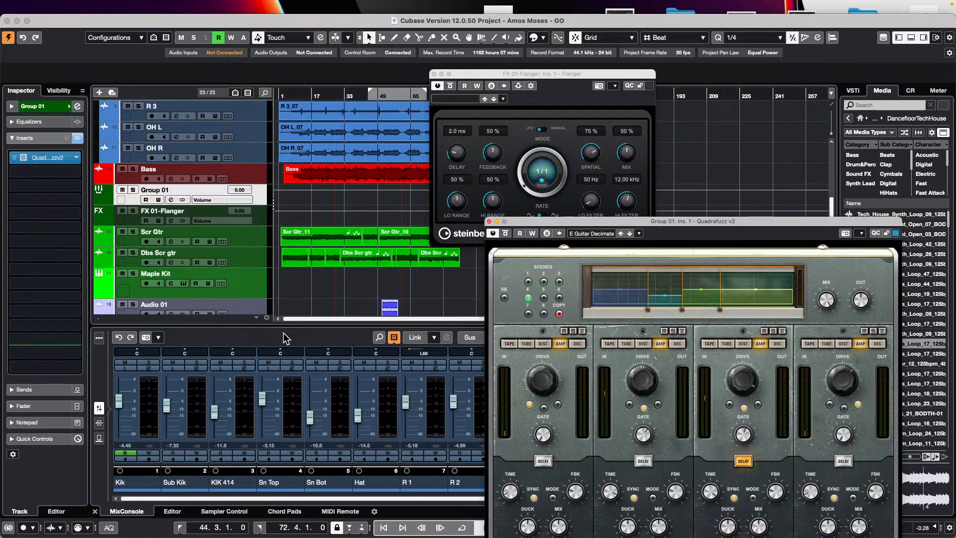
# - Select the Bass, Group 01 and FX 01-Flanger tracks and export them as a track archive with Reference Media Files
pyautogui.click(262, 214)
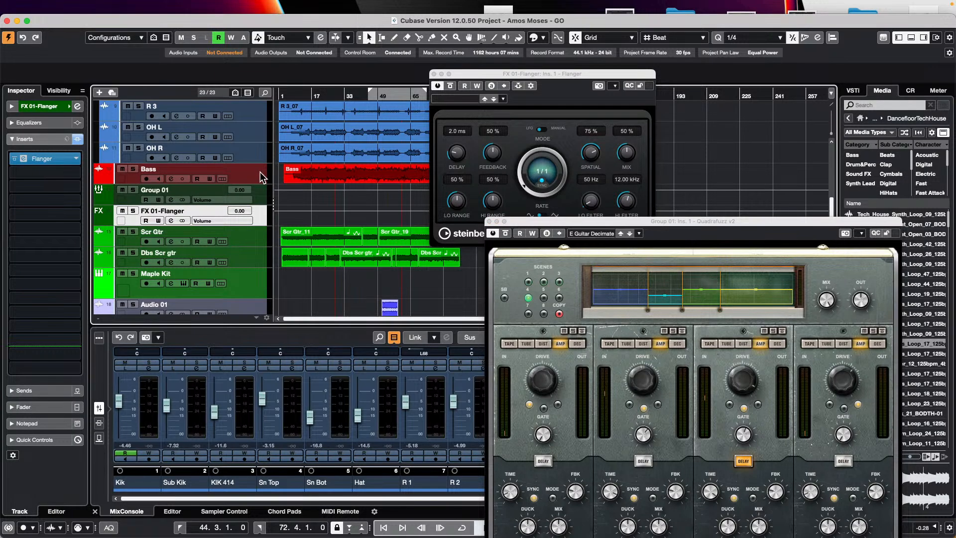
pyautogui.click(260, 173)
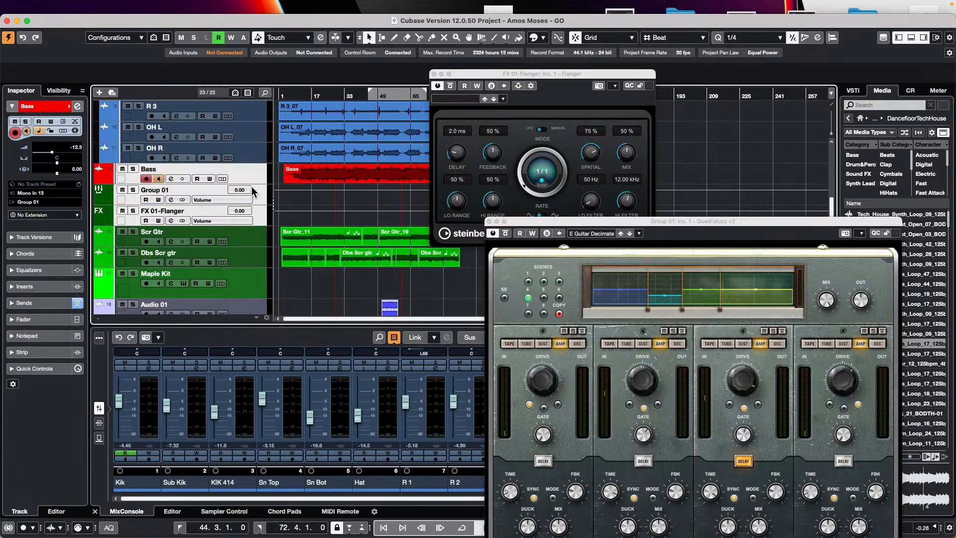
pyautogui.rightClick(324, 198)
pyautogui.click(361, 200)
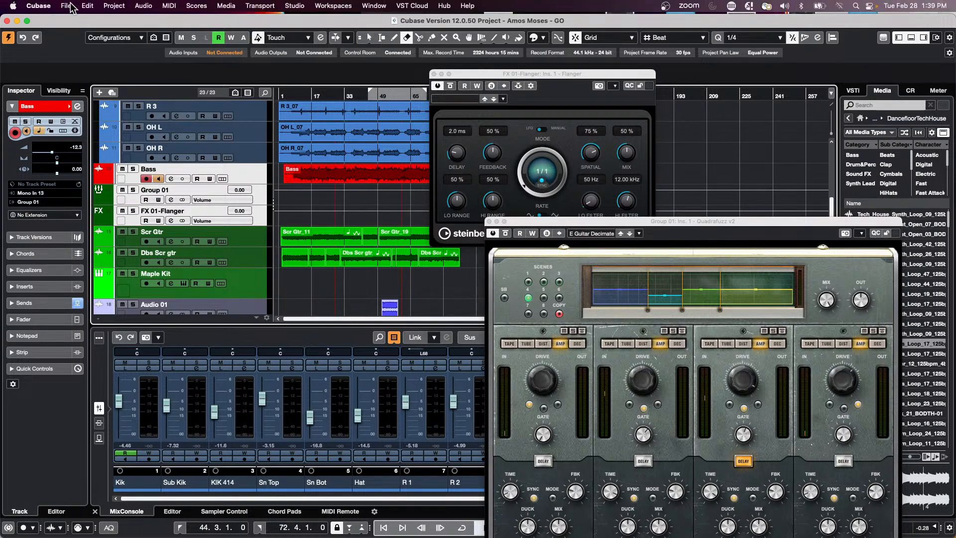
pyautogui.click(66, 6)
pyautogui.moveTo(85, 185)
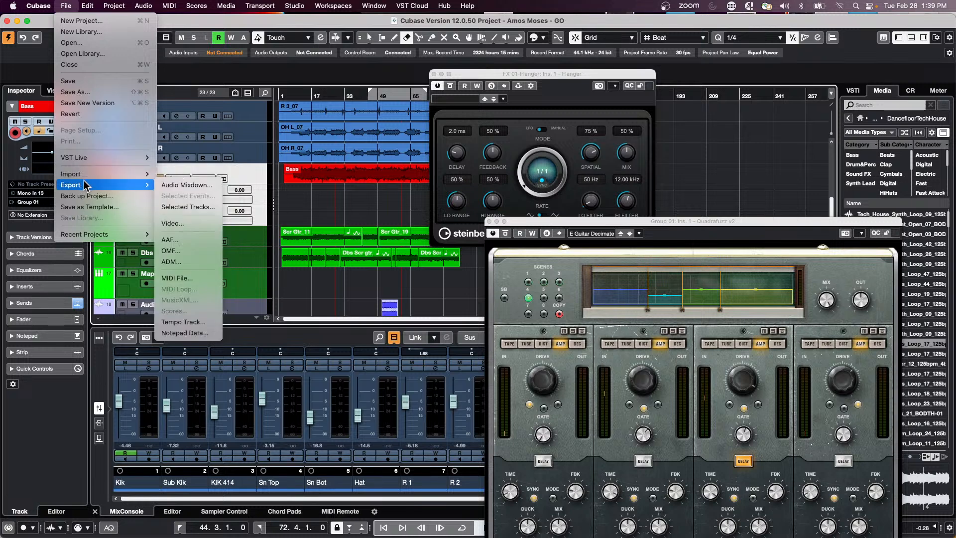
pyautogui.click(199, 208)
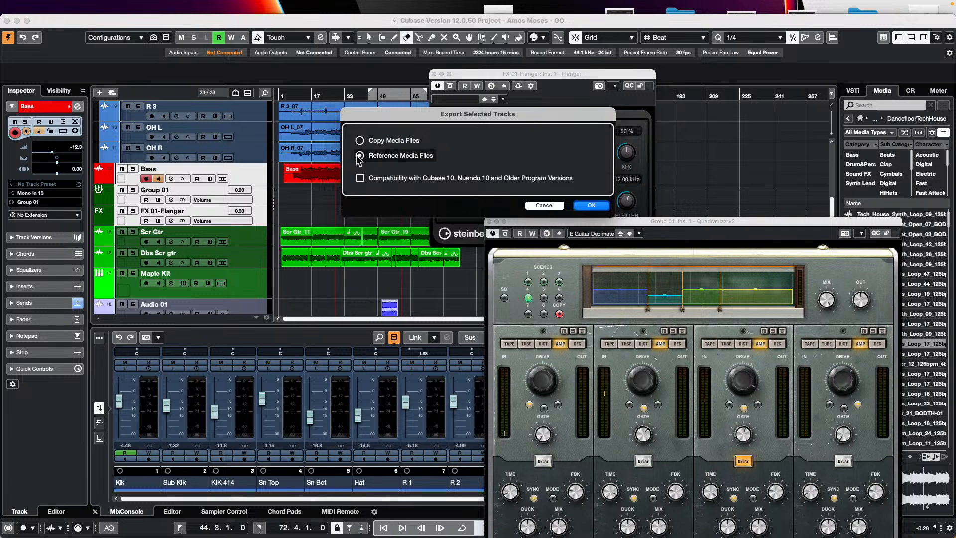
pyautogui.click(593, 205)
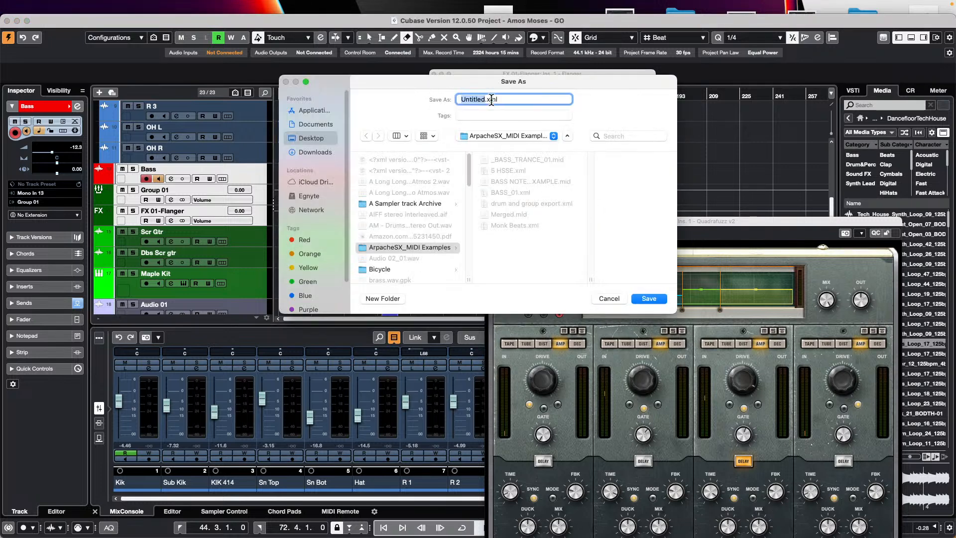
# - Save the track archive to the Desktop using a first name as the file name, and close the Quadrafuzz and Flanger windows
pyautogui.write('Pa')
pyautogui.click(319, 140)
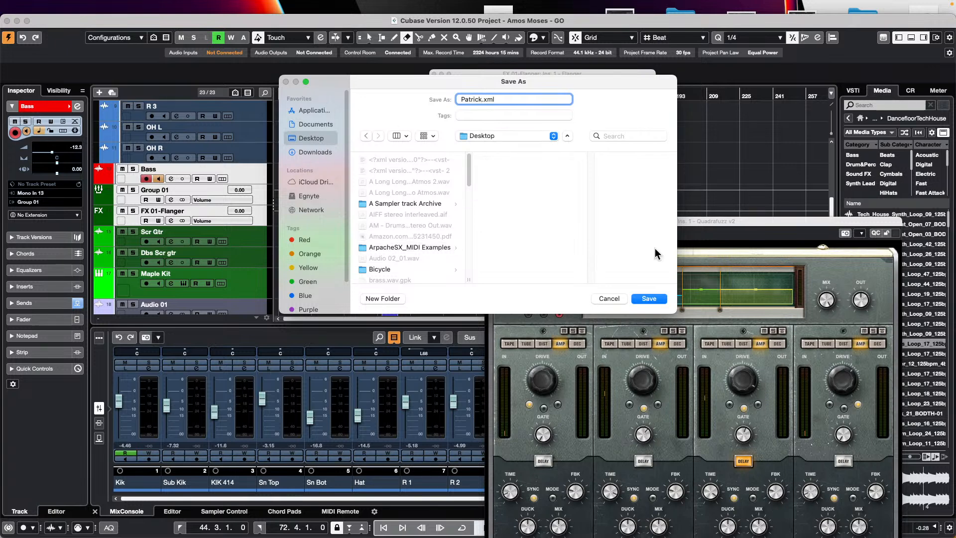
pyautogui.click(653, 298)
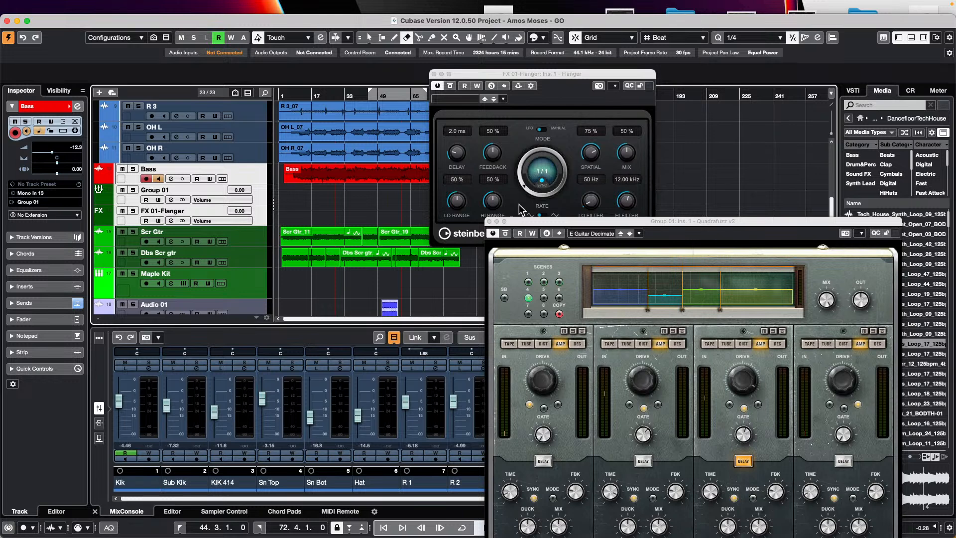
pyautogui.click(490, 221)
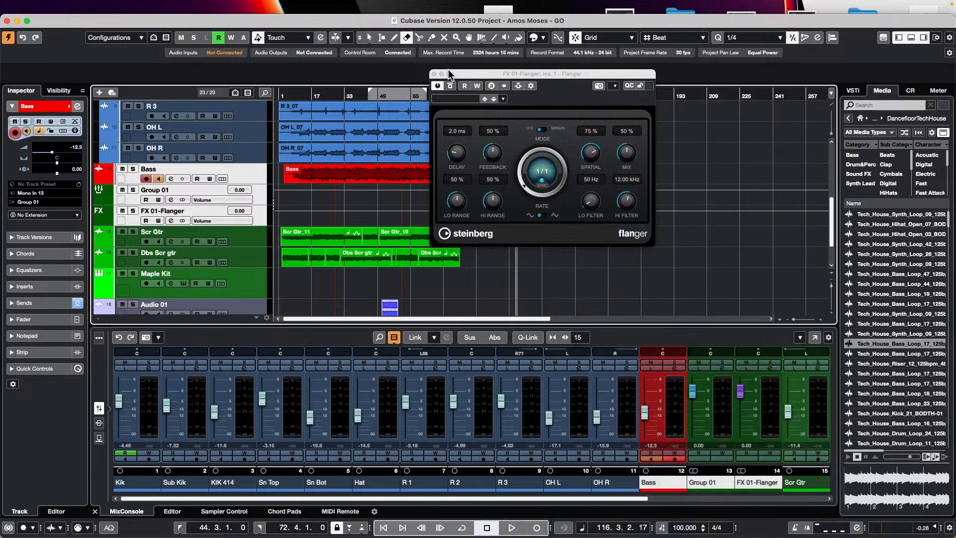
pyautogui.click(433, 74)
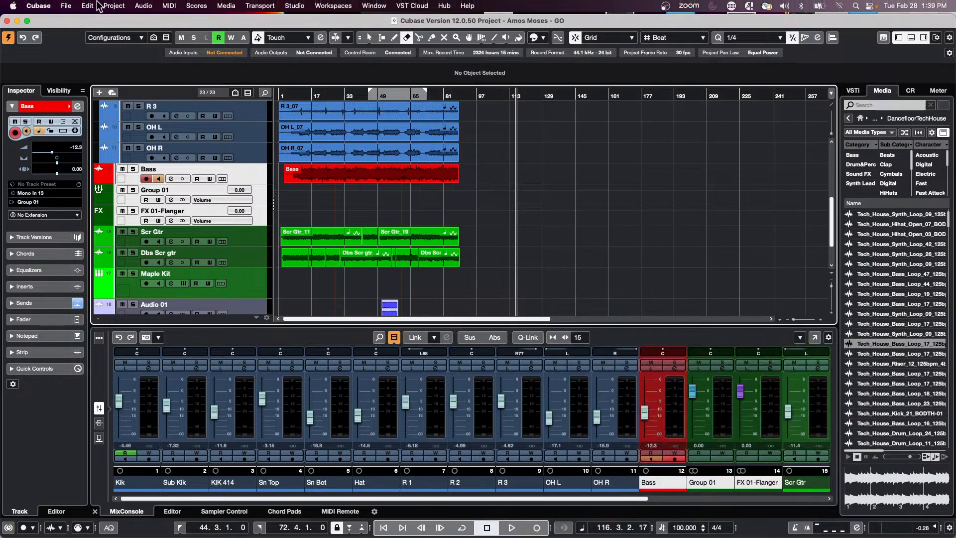
# - Open the track archive just saved on the Desktop for import into the project
pyautogui.click(66, 5)
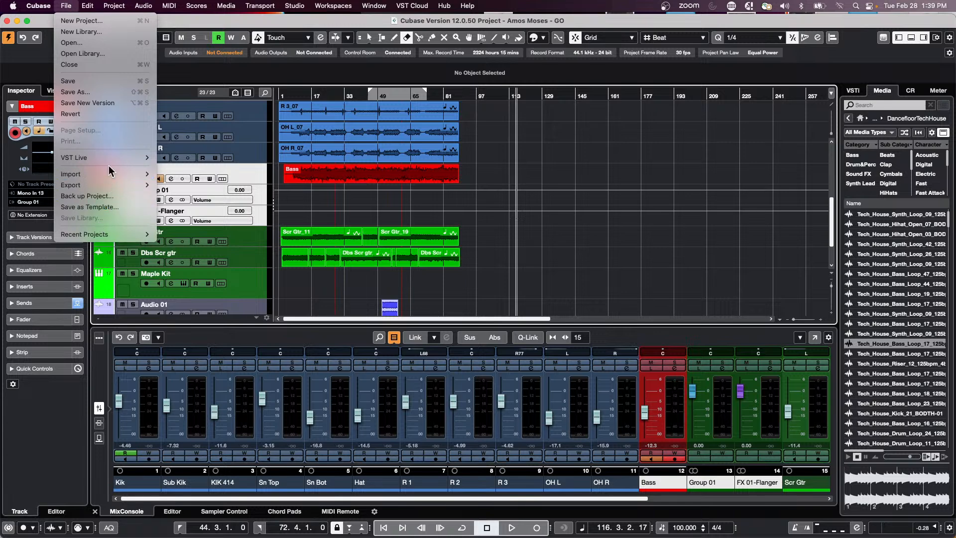
pyautogui.moveTo(106, 185)
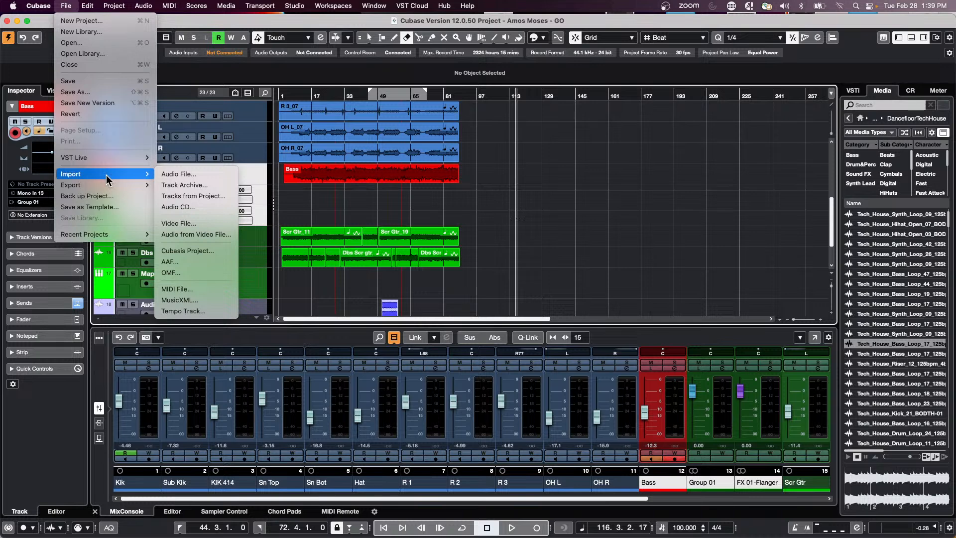
pyautogui.click(201, 185)
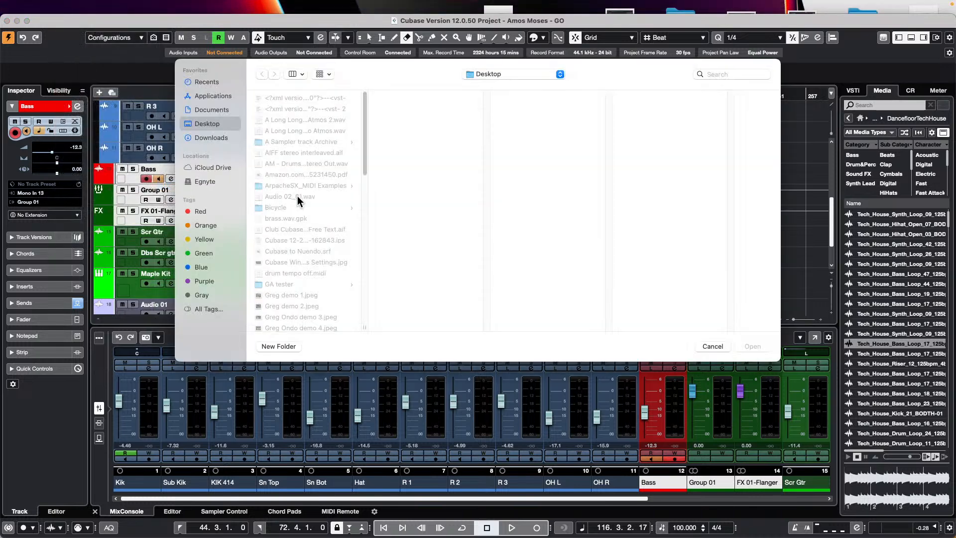
pyautogui.scroll(-10, 286, 223)
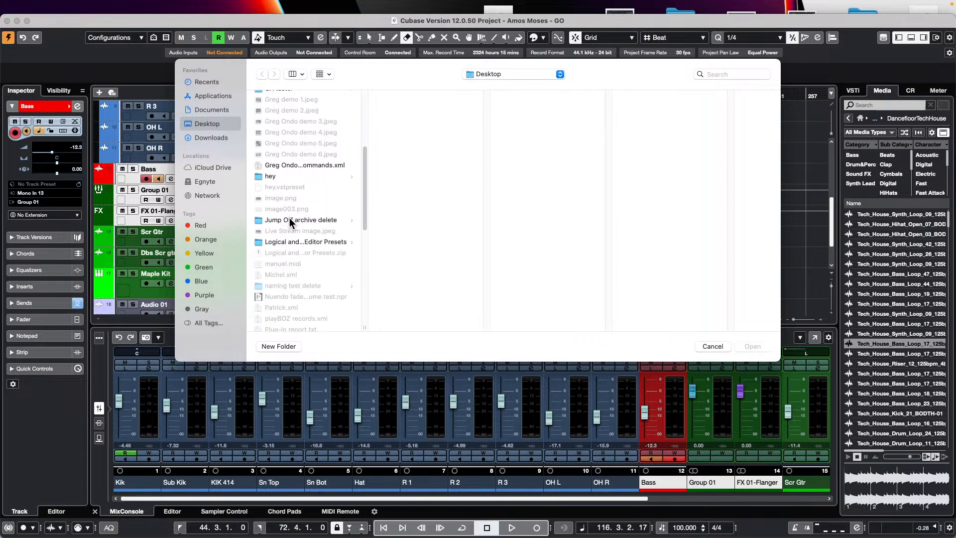
pyautogui.scroll(-3, 297, 268)
pyautogui.scroll(-3, 297, 268)
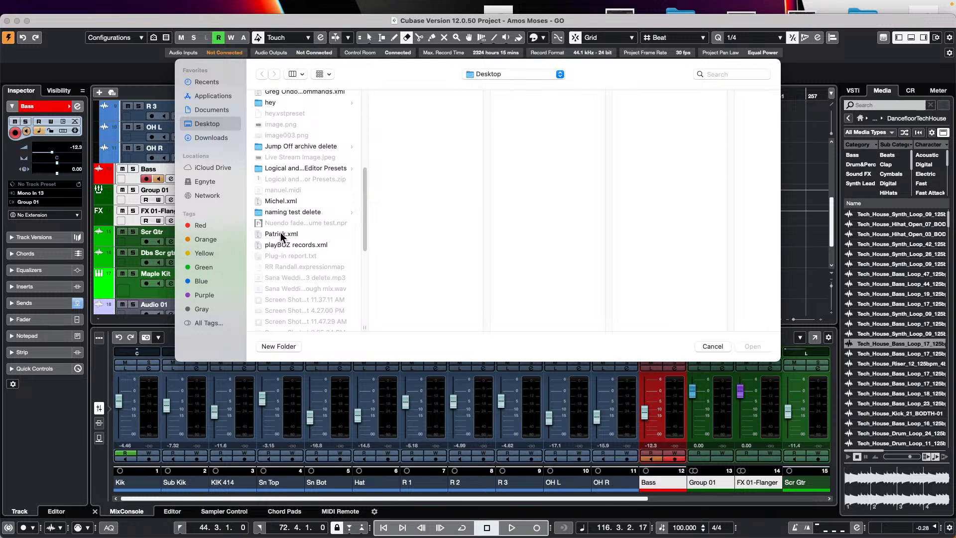
pyautogui.doubleClick(281, 234)
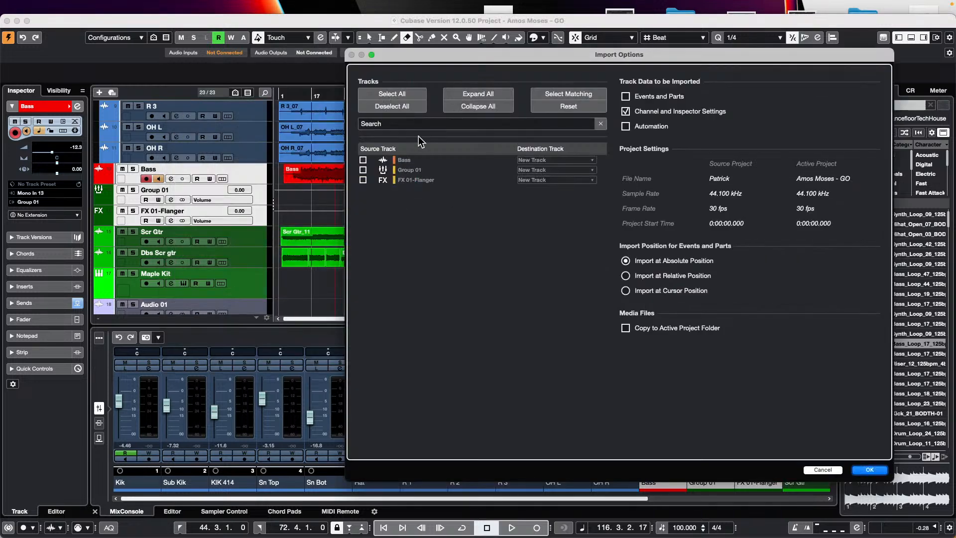
# - Import all tracks of the archive as new tracks with channel and inspector settings, and accept the unmapped port
pyautogui.click(404, 94)
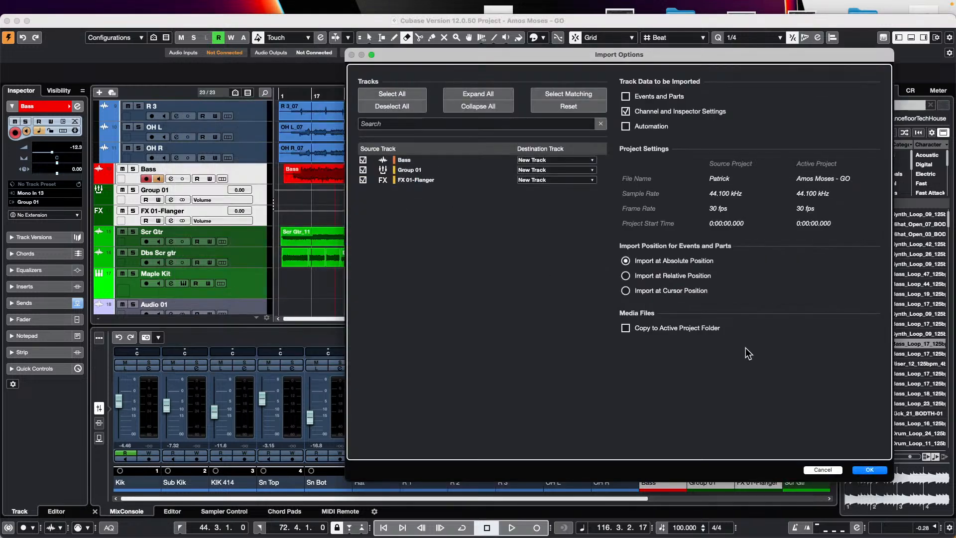
pyautogui.click(881, 471)
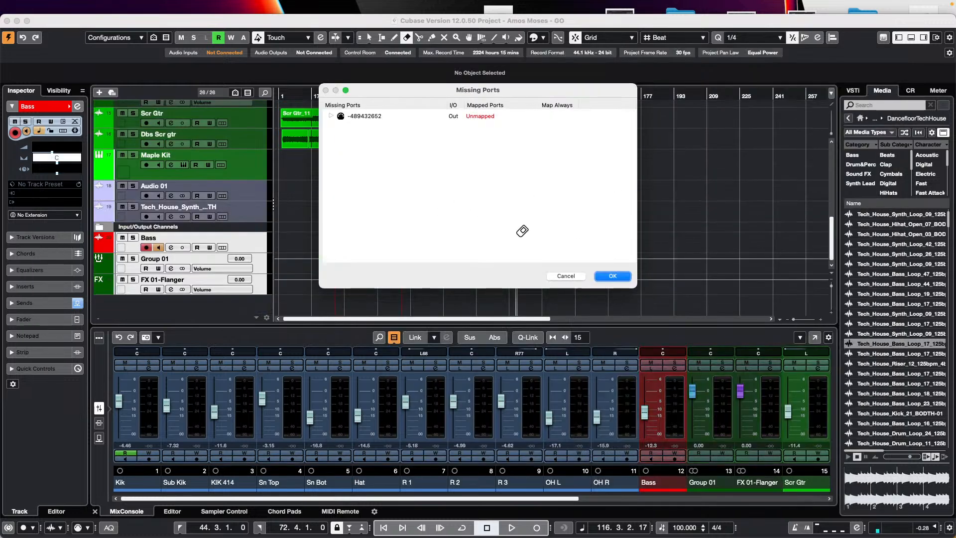
pyautogui.click(614, 276)
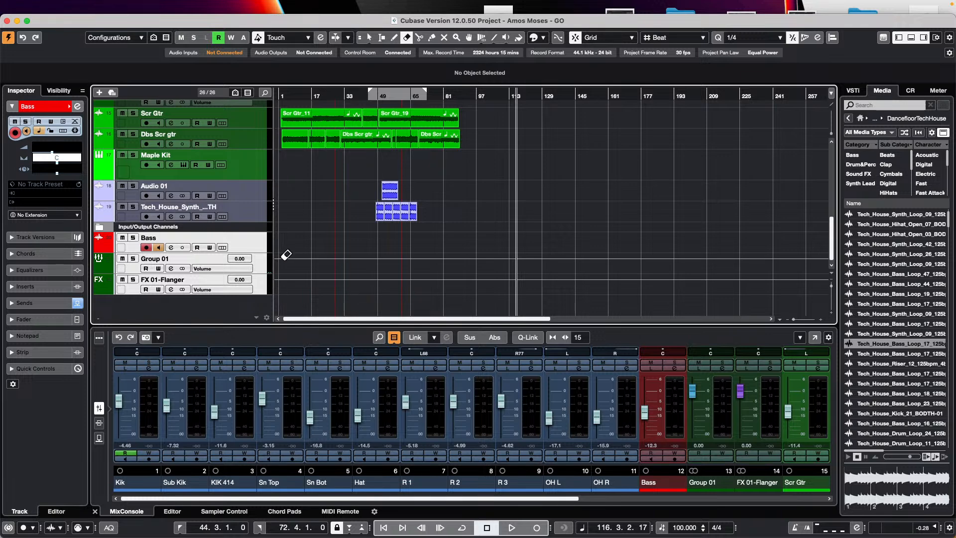
# - Select the original Bass track and load Quadrafuzz v2 into its first insert slot
pyautogui.scroll(5, 193, 189)
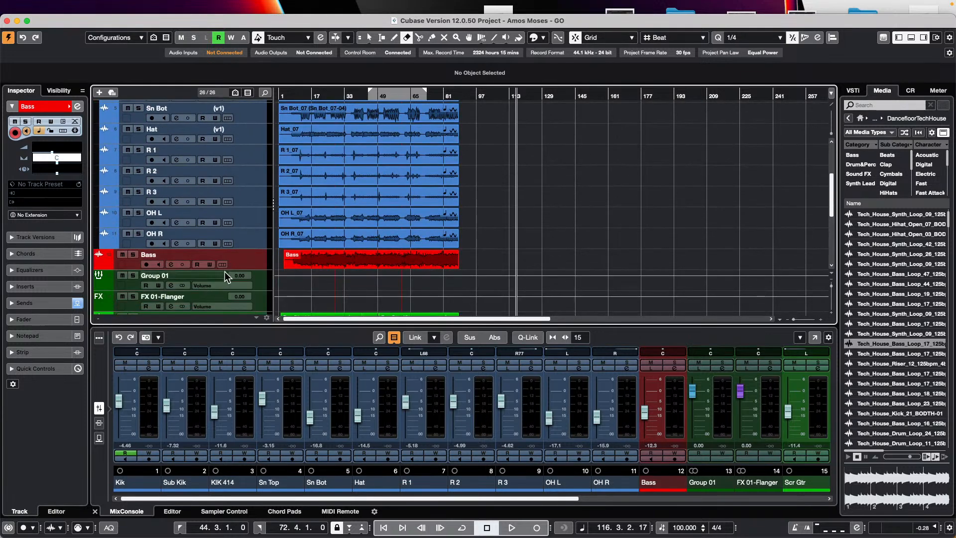
pyautogui.click(264, 259)
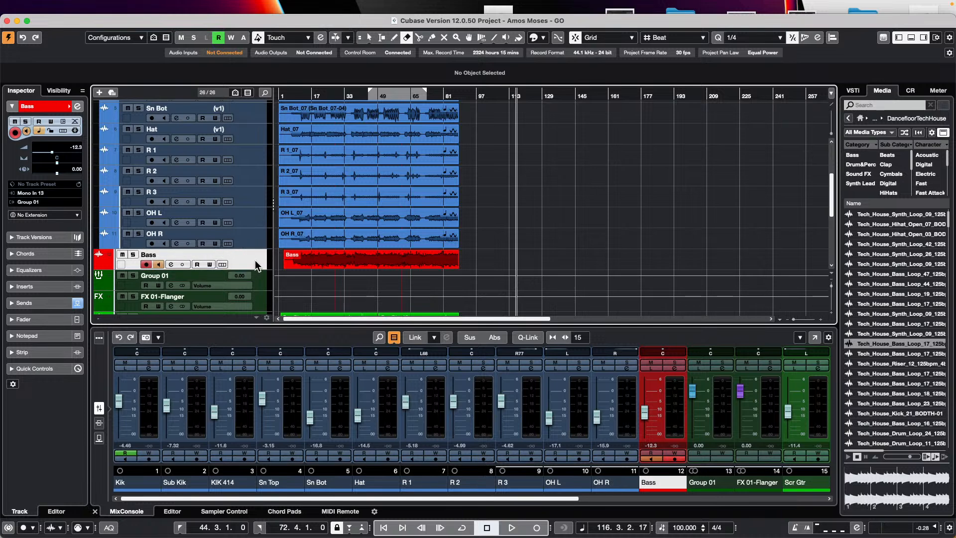
pyautogui.click(43, 287)
pyautogui.click(49, 278)
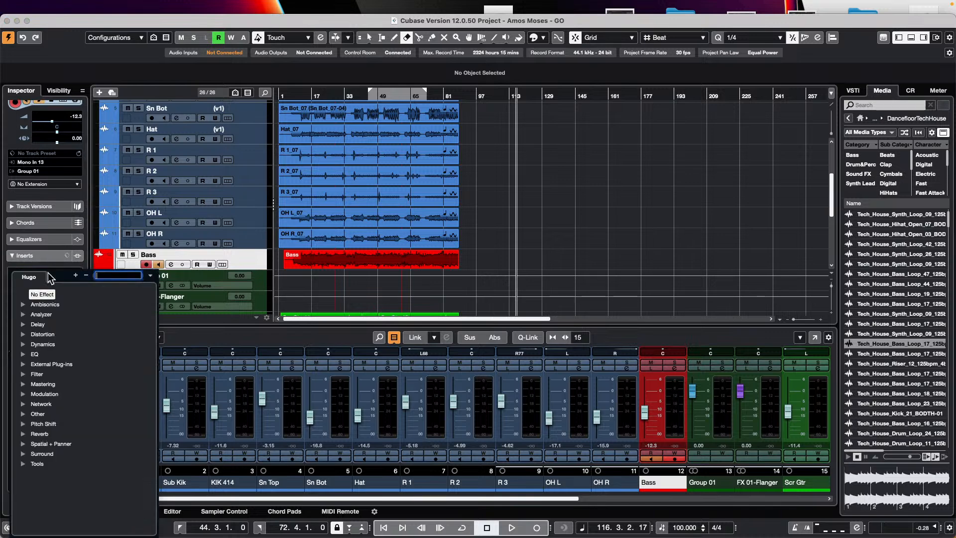
pyautogui.click(23, 314)
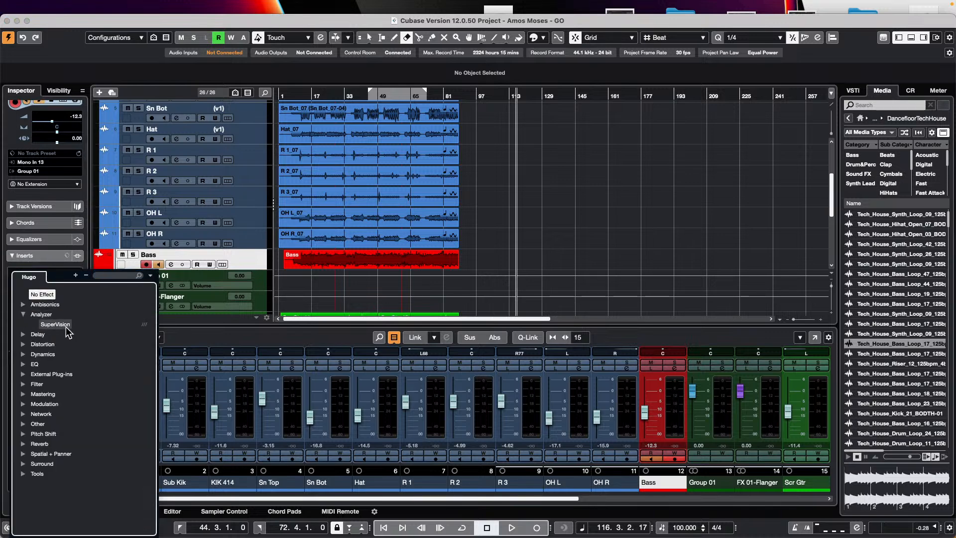
pyautogui.click(24, 344)
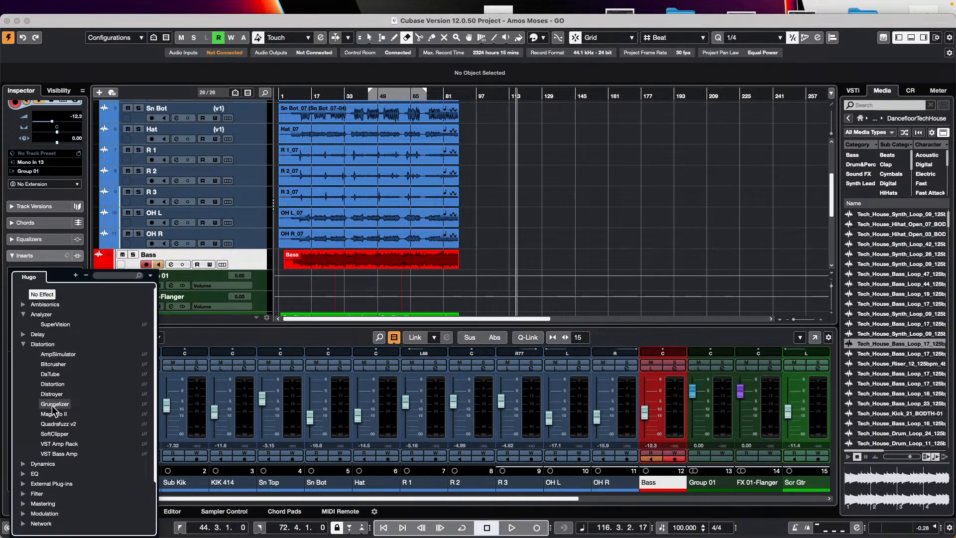
pyautogui.click(71, 423)
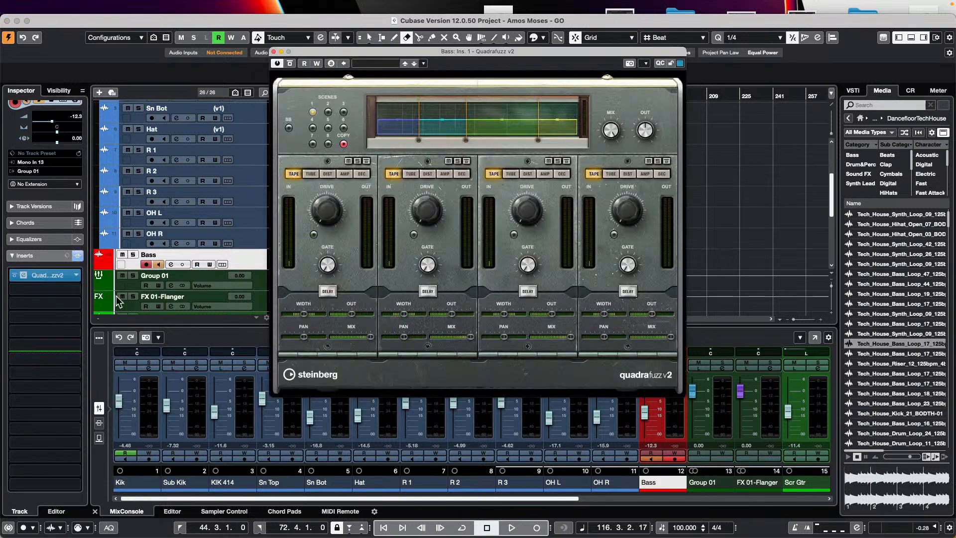
# - Load Flanger into the second insert slot of the Bass track and close both plug-in windows
pyautogui.click(60, 290)
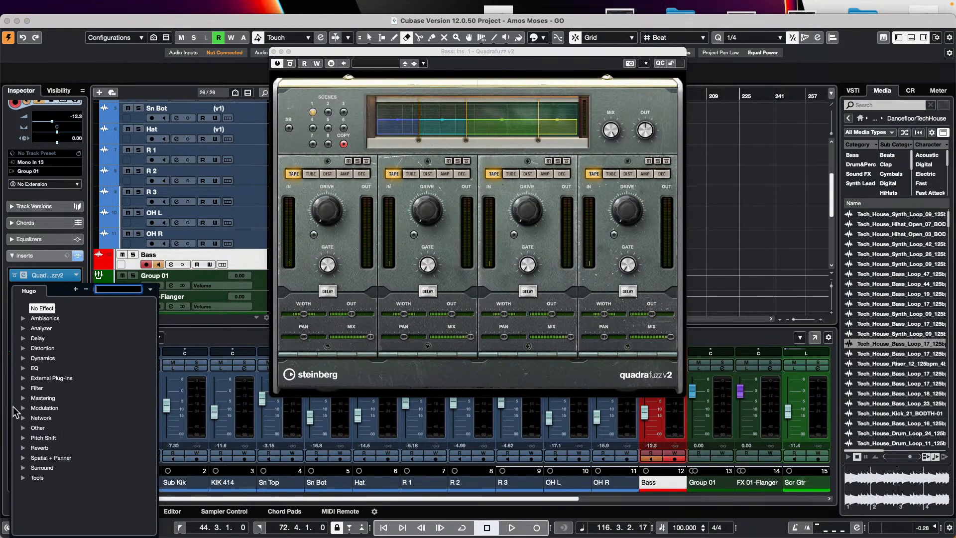
pyautogui.click(22, 408)
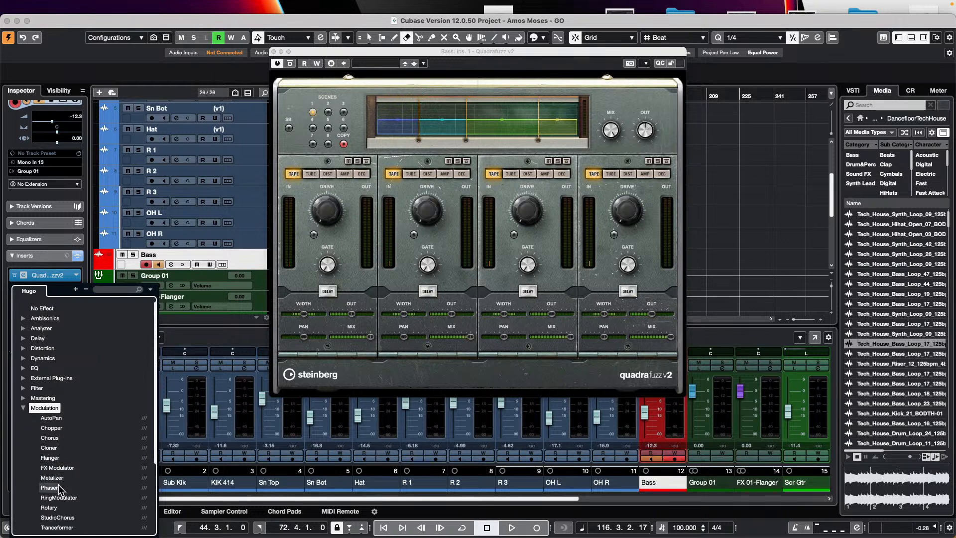
pyautogui.click(58, 458)
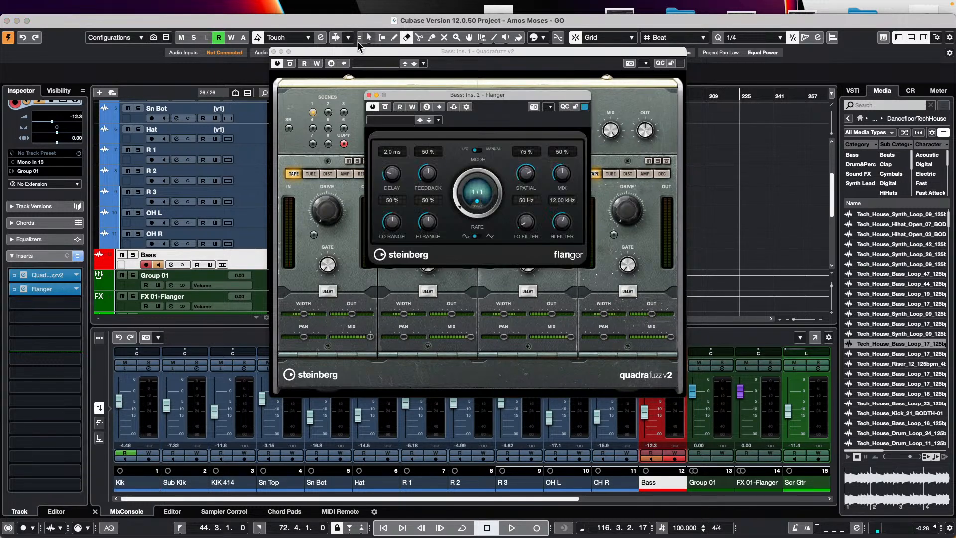
pyautogui.click(369, 95)
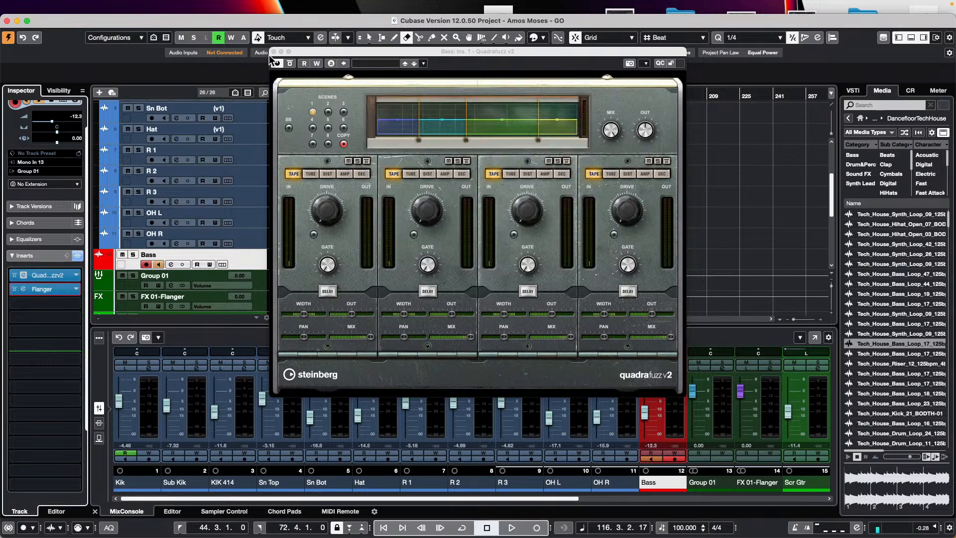
pyautogui.click(273, 52)
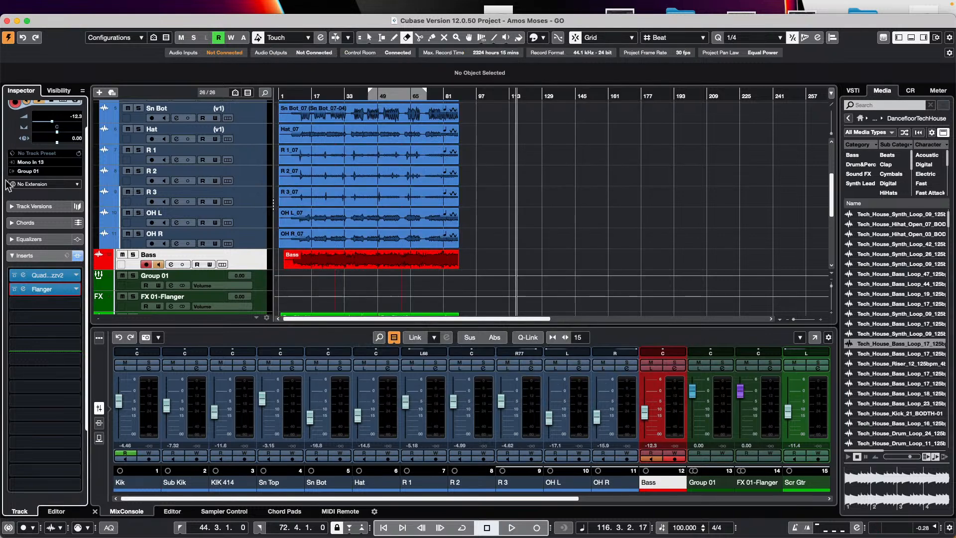
# - Open the audio track presets in the media browser
pyautogui.rightClick(251, 259)
pyautogui.click(790, 138)
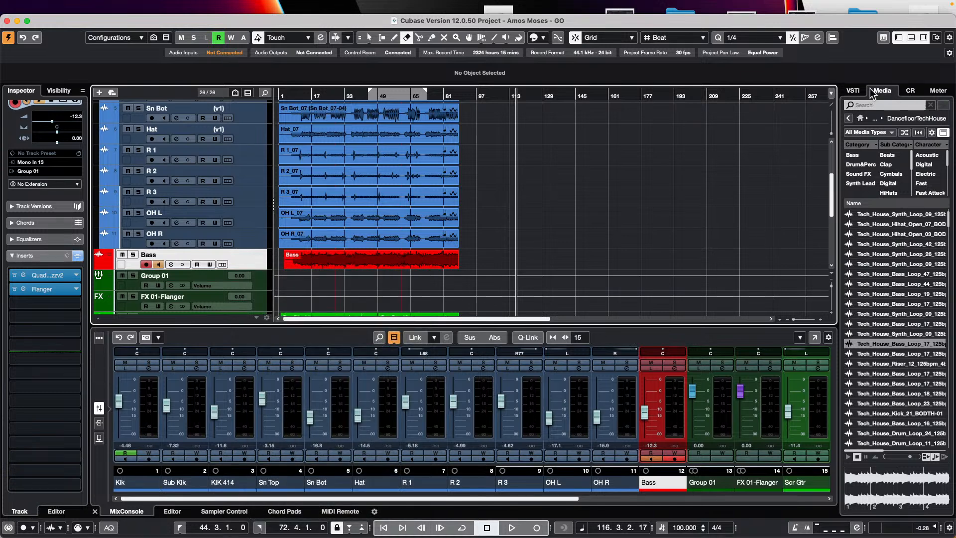
pyautogui.click(856, 91)
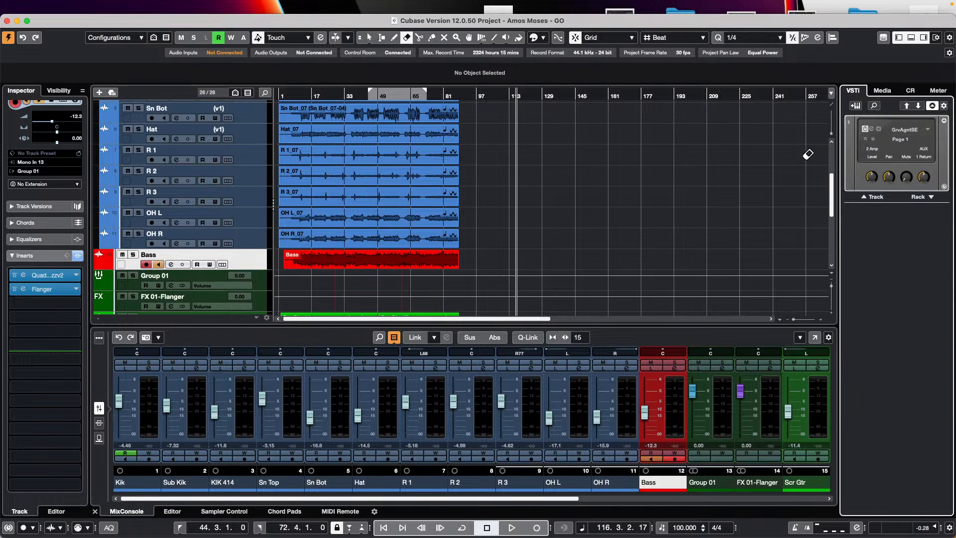
pyautogui.click(882, 90)
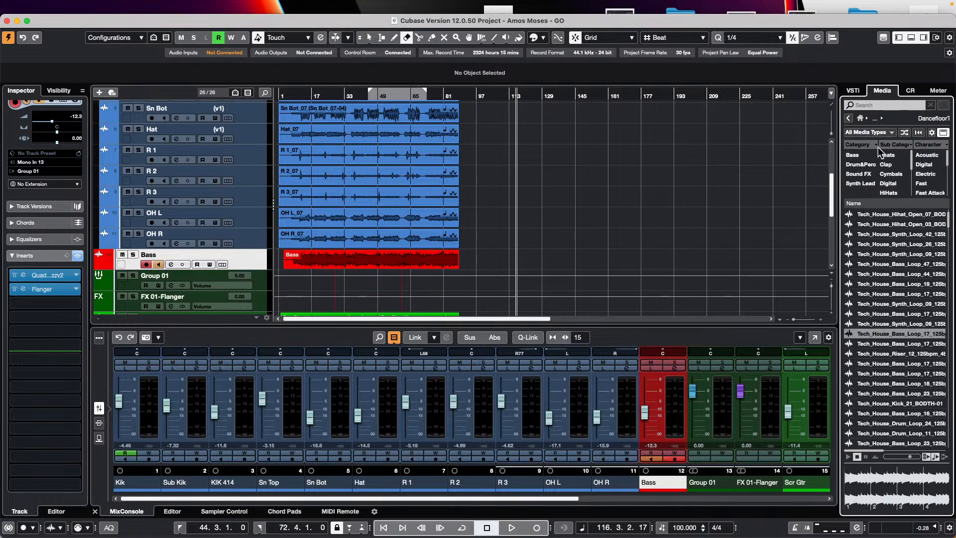
pyautogui.click(861, 118)
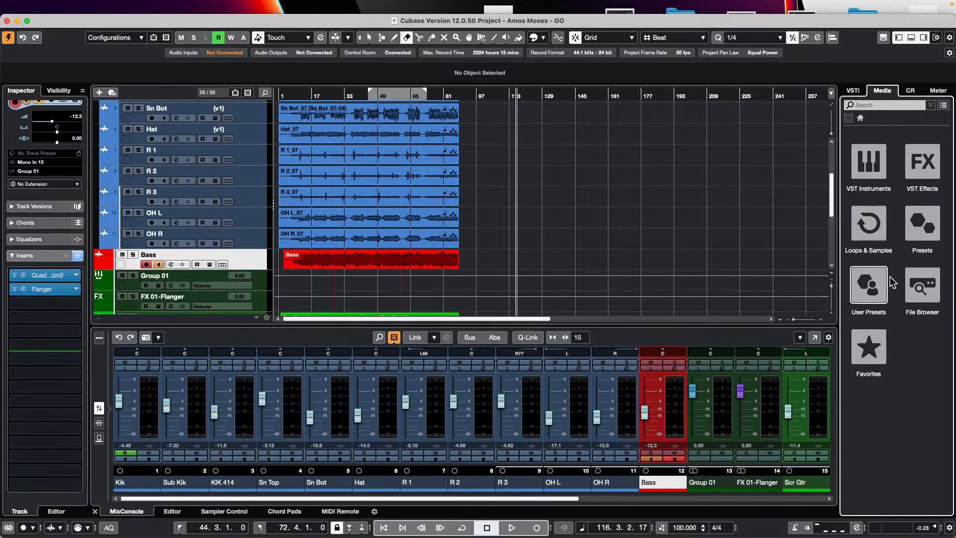
pyautogui.click(919, 221)
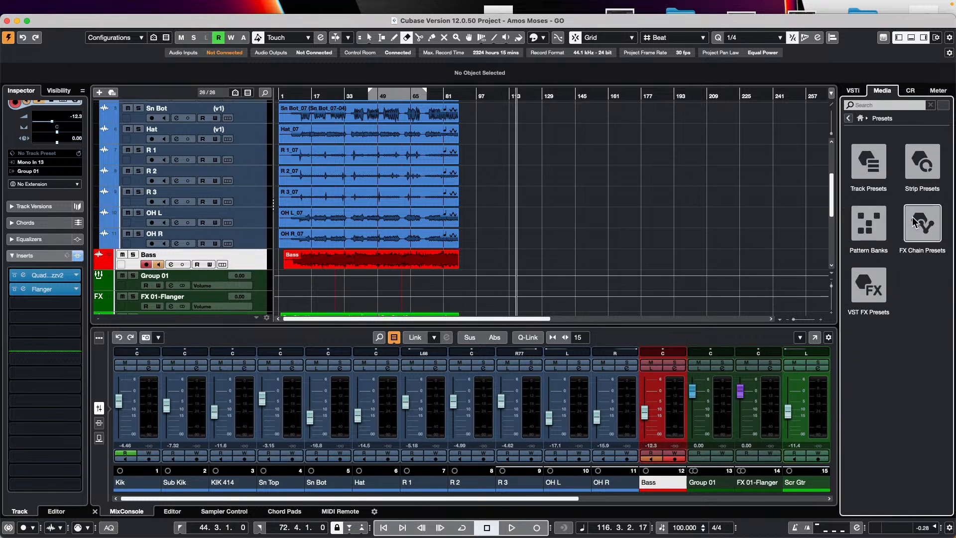
pyautogui.click(875, 172)
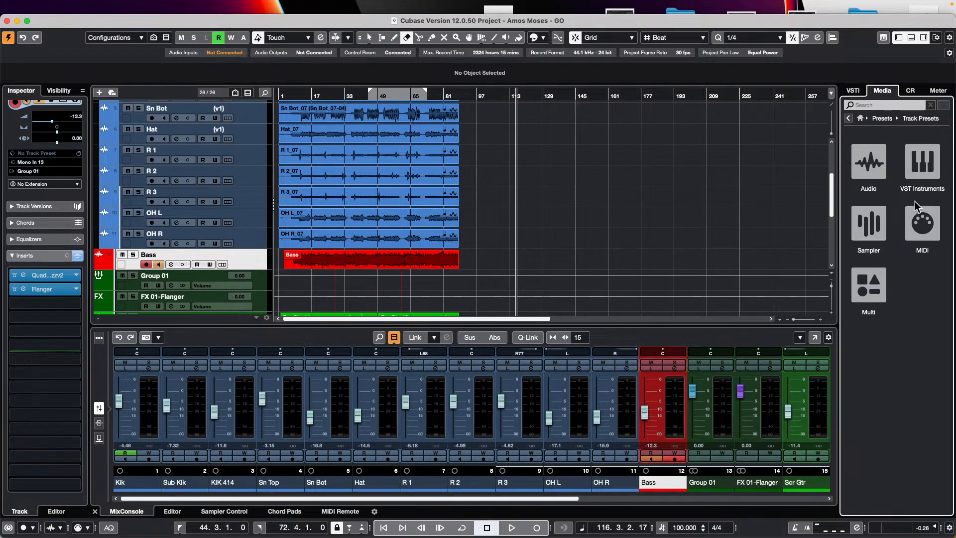
pyautogui.click(870, 162)
# - Try the track presets Distorted Synth Strings and Diamond District Kick on the Bass track, and finish by applying Djembe On The Beach
pyautogui.moveTo(887, 383); pyautogui.dragTo(217, 251)
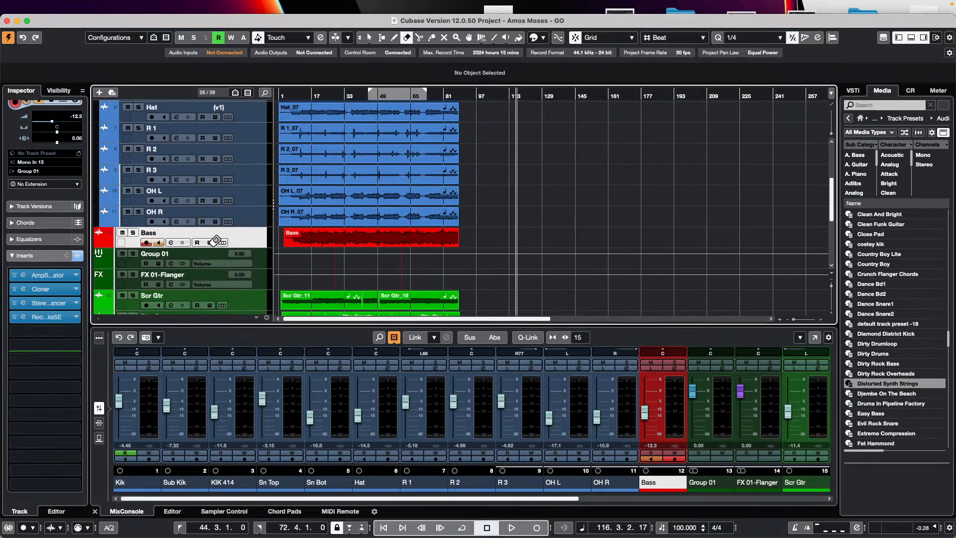
pyautogui.moveTo(916, 333); pyautogui.dragTo(217, 224)
pyautogui.moveTo(866, 393); pyautogui.dragTo(221, 210)
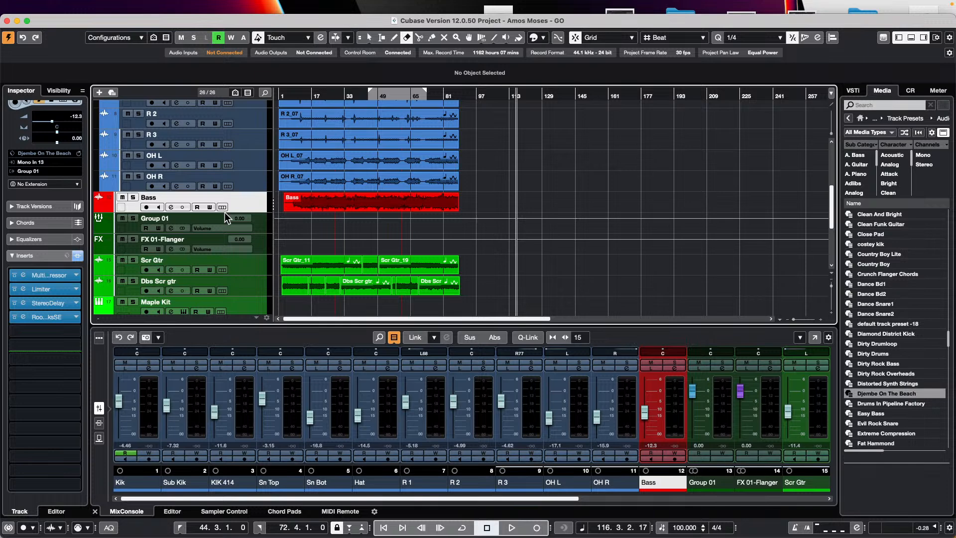
# - Show the Bass track's volume automation lane and look through the parameters available for automation
pyautogui.click(120, 207)
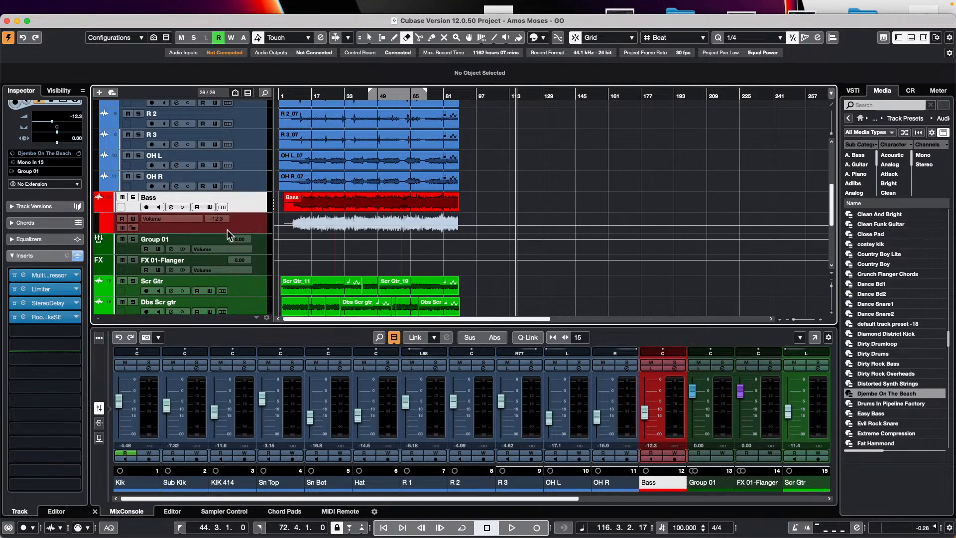
pyautogui.click(188, 218)
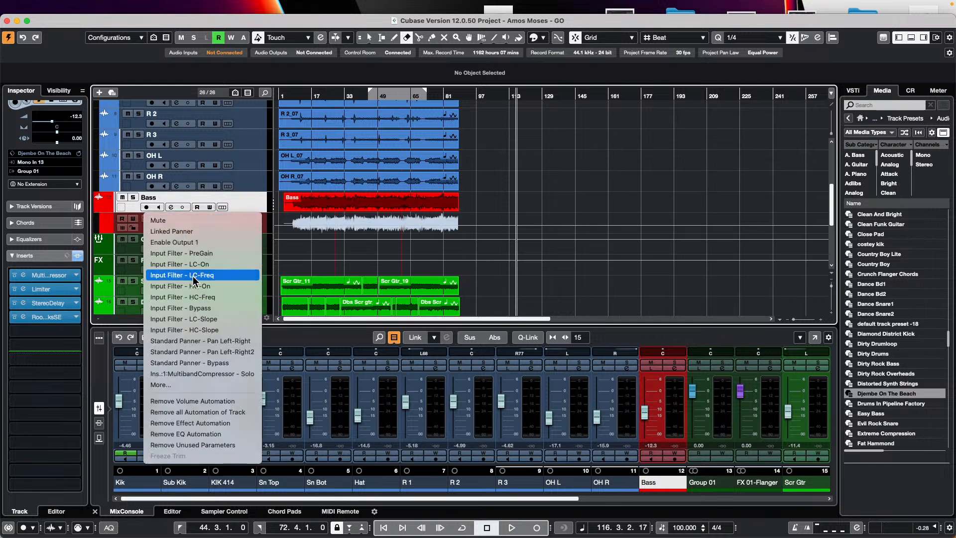
pyautogui.click(380, 234)
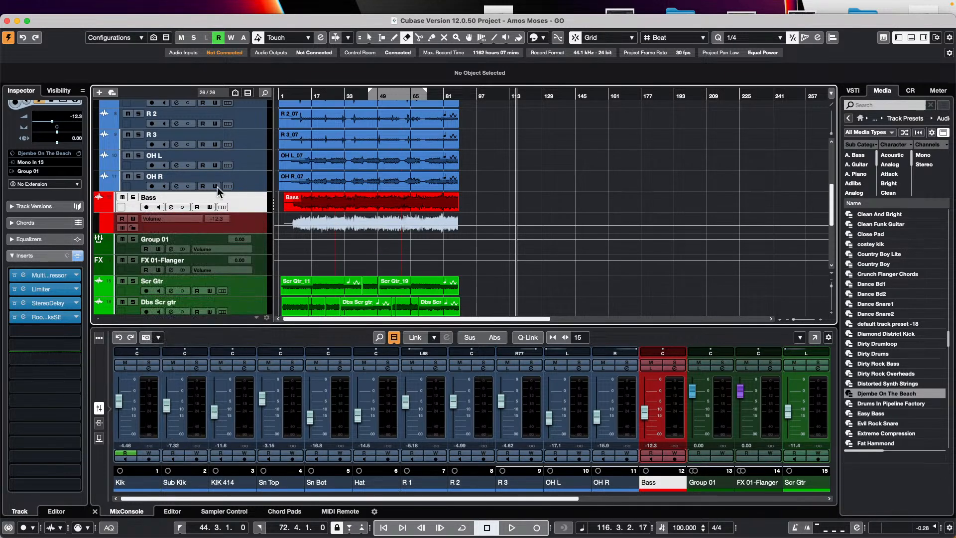
pyautogui.click(166, 219)
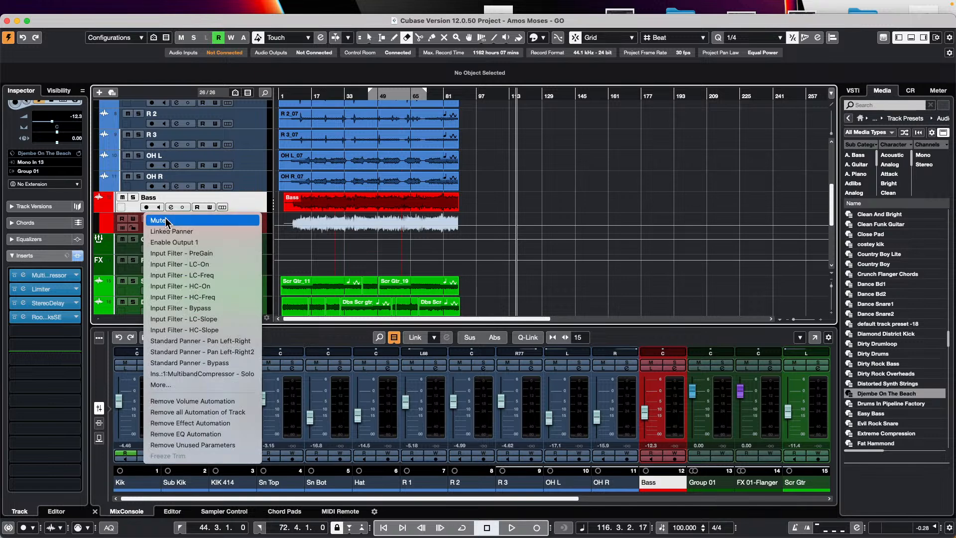
pyautogui.click(253, 198)
# - Switch to the Object Selection tool and enlarge the height of the Bass volume automation lane
pyautogui.rightClick(316, 222)
pyautogui.click(320, 230)
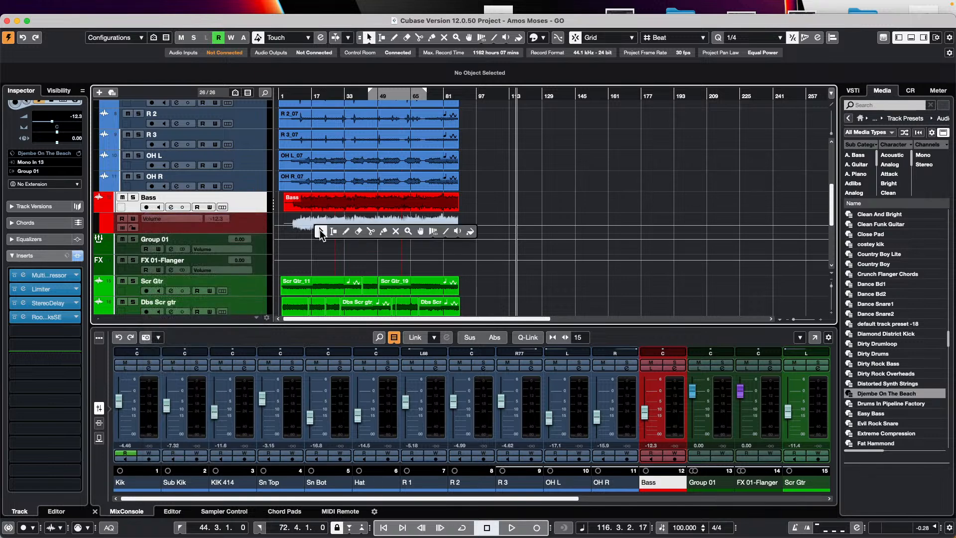
pyautogui.click(235, 229)
pyautogui.moveTo(235, 231); pyautogui.dragTo(238, 294)
pyautogui.scroll(-5, 558, 234)
pyautogui.scroll(10, 555, 234)
pyautogui.scroll(-12, 555, 235)
pyautogui.scroll(5, 554, 235)
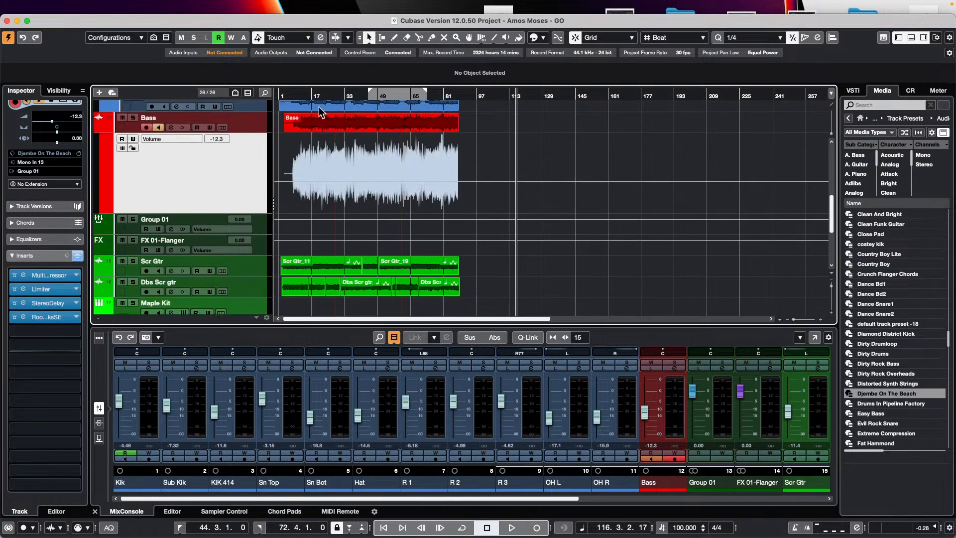
# - Draw two rising volume automation curves on the Bass lane with the Draw tool, from about bars 17 and 33
pyautogui.moveTo(298, 92); pyautogui.dragTo(301, 146)
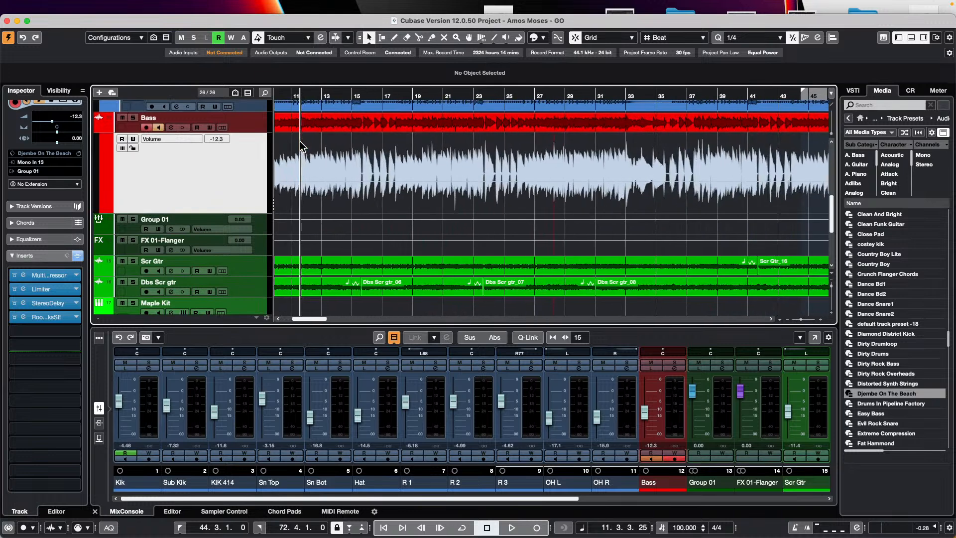
pyautogui.rightClick(358, 186)
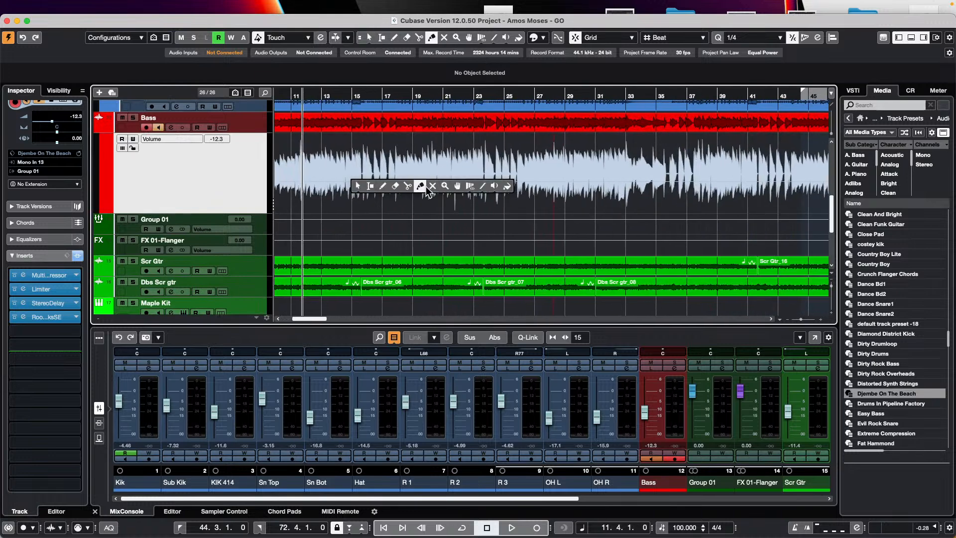
pyautogui.click(382, 186)
pyautogui.moveTo(387, 194)
pyautogui.mouseDown()
pyautogui.moveTo(458, 166)
pyautogui.moveTo(555, 175)
pyautogui.moveTo(655, 155)
pyautogui.mouseUp()
pyautogui.moveTo(634, 197)
pyautogui.mouseDown()
pyautogui.moveTo(722, 175)
pyautogui.moveTo(743, 157)
pyautogui.mouseUp()
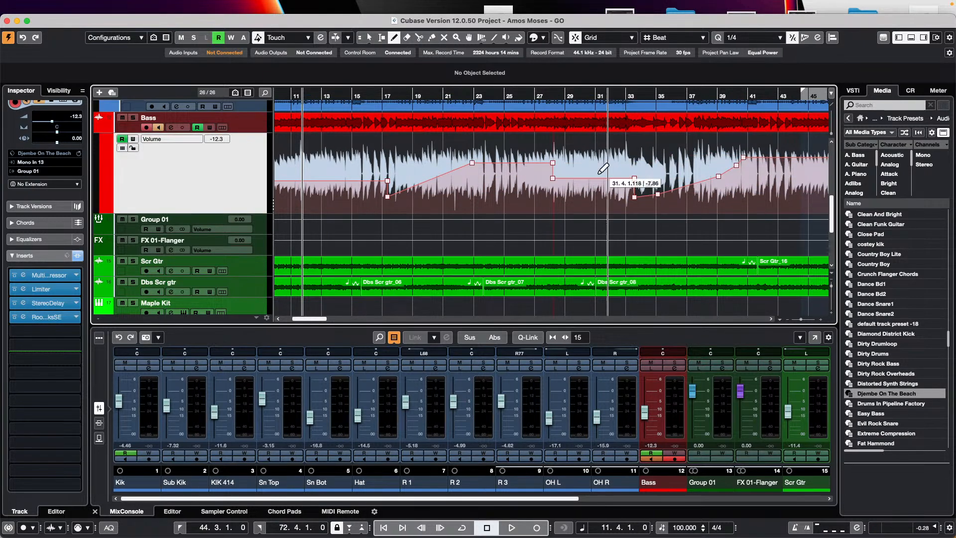
# - Select the range from bar 19 to bar 30 in the Bass volume automation lane
pyautogui.rightClick(423, 159)
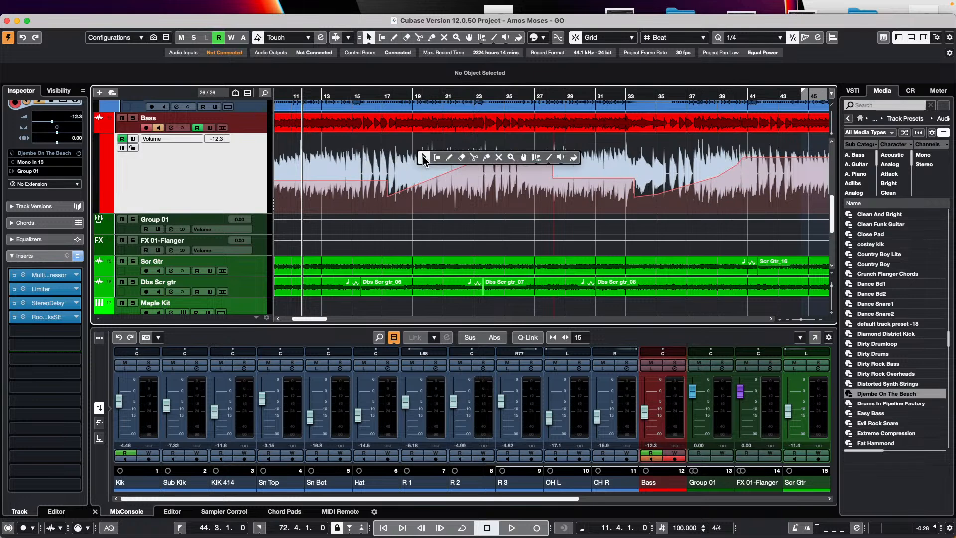
pyautogui.click(437, 157)
pyautogui.moveTo(413, 146); pyautogui.dragTo(579, 157)
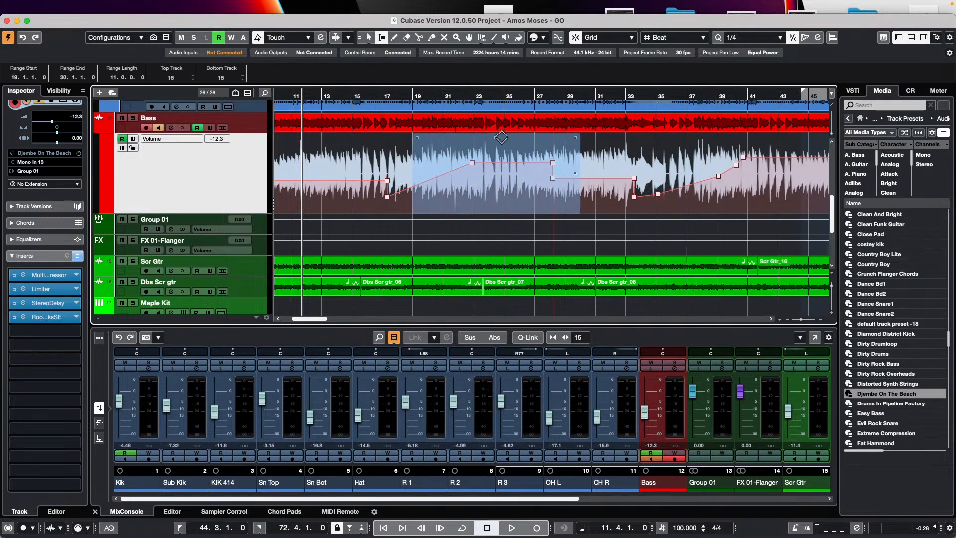
# - Turn off Show Data on Tracks in the Automation Panel settings, close the panel and clear the range selection
pyautogui.click(27, 21)
pyautogui.press('F5')
pyautogui.press('F5')
pyautogui.press('F6')
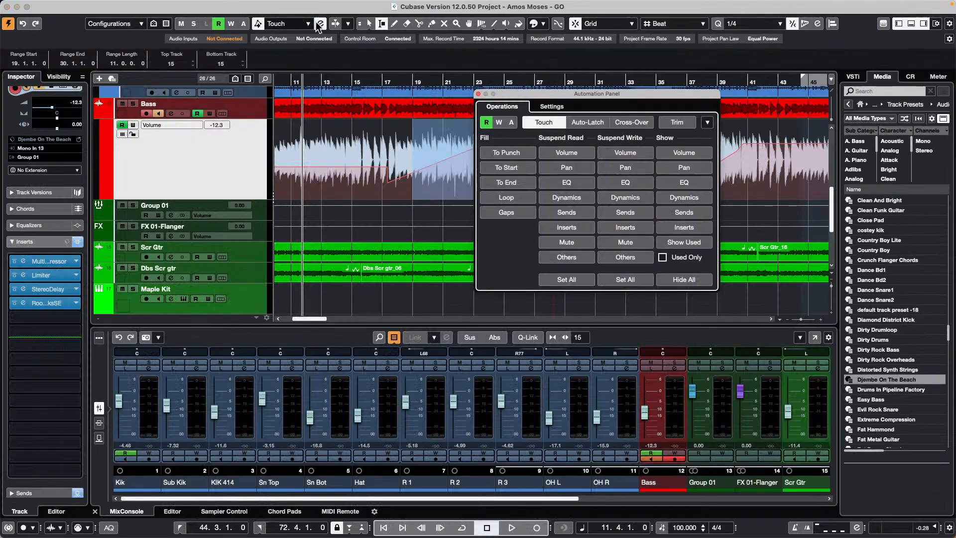
pyautogui.click(551, 106)
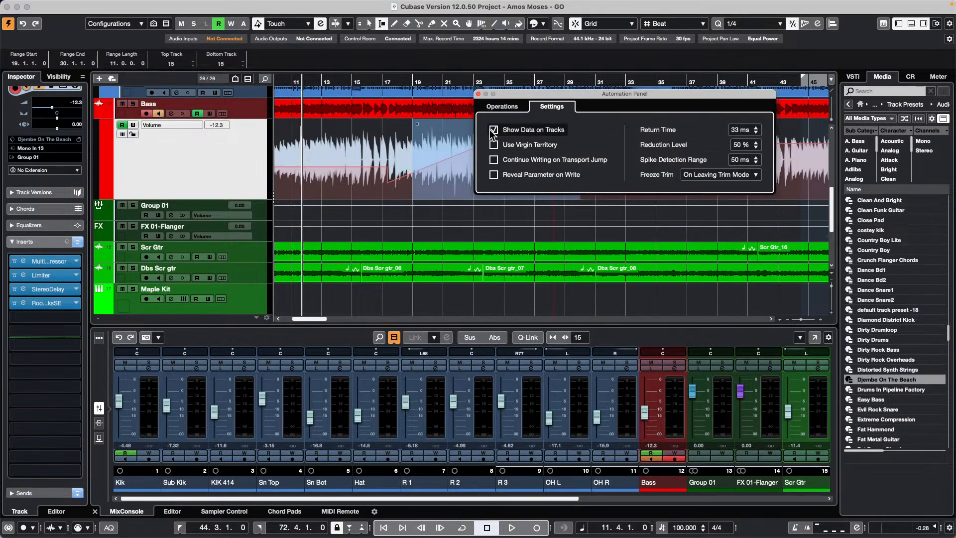
pyautogui.click(493, 130)
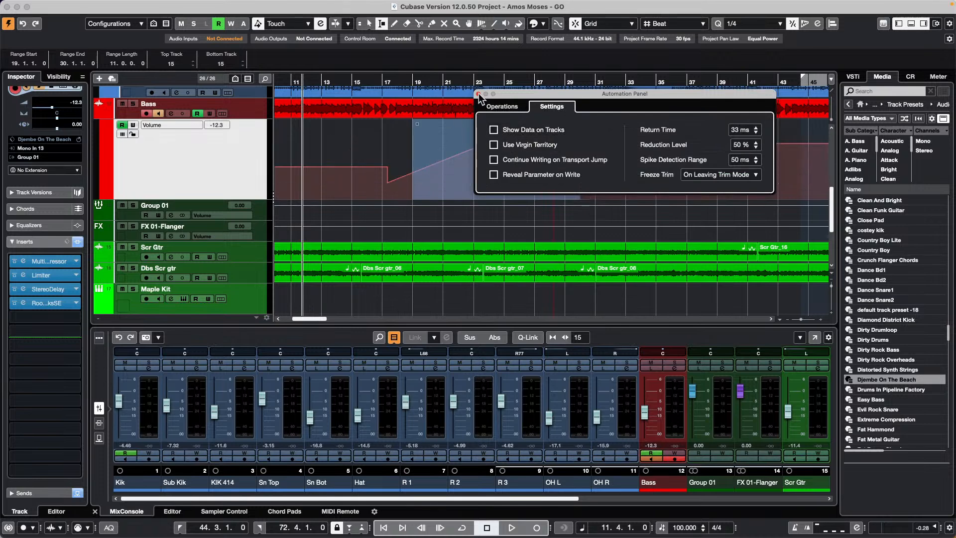
pyautogui.click(479, 95)
pyautogui.click(618, 150)
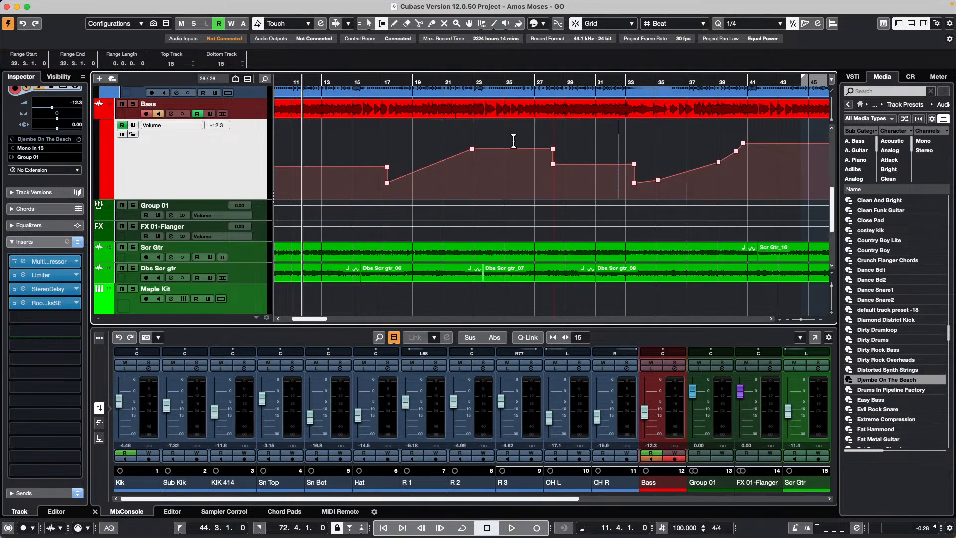
# - Lower the volume automation point near bar 23 to minus infinity and bend the curve segments around bars 26 and 37
pyautogui.rightClick(488, 172)
pyautogui.click(489, 180)
pyautogui.moveTo(472, 148); pyautogui.dragTo(478, 204)
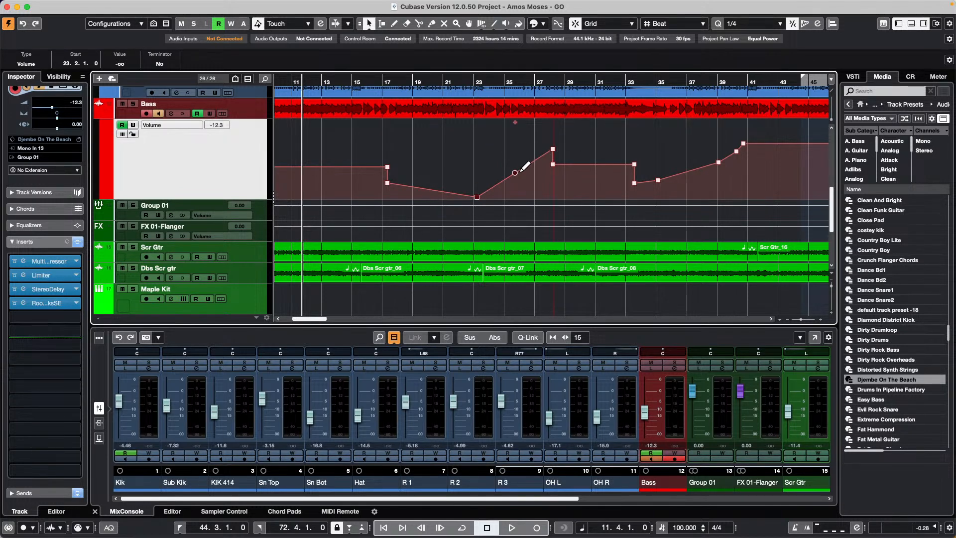
pyautogui.moveTo(689, 178)
pyautogui.mouseDown()
pyautogui.moveTo(679, 167)
pyautogui.moveTo(697, 193)
pyautogui.mouseUp()
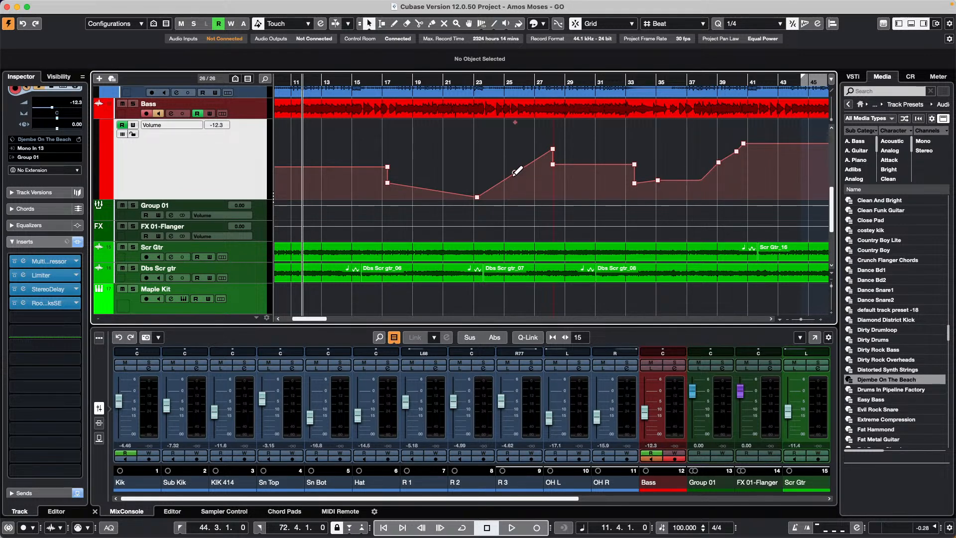
pyautogui.moveTo(514, 177)
pyautogui.mouseDown()
pyautogui.moveTo(494, 156)
pyautogui.moveTo(533, 199)
pyautogui.moveTo(520, 187)
pyautogui.mouseUp()
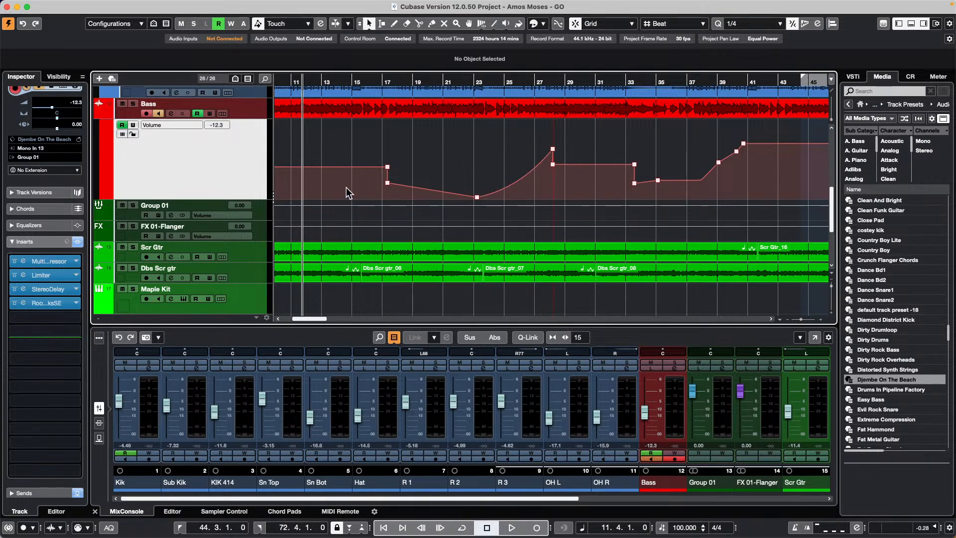
# - Add a second automation lane under the Bass track, enlarge it and assign it to Linked Panner
pyautogui.click(103, 197)
pyautogui.click(167, 216)
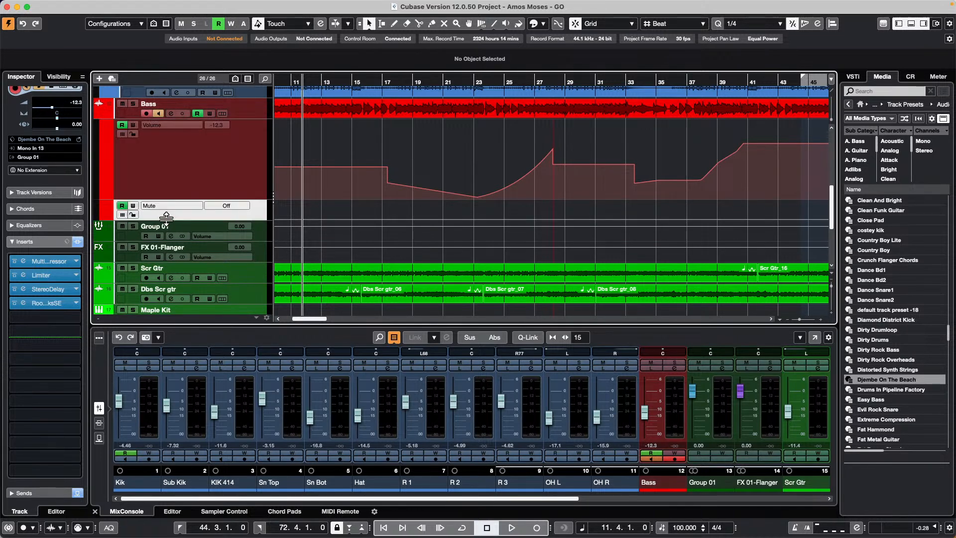
pyautogui.moveTo(166, 216); pyautogui.dragTo(167, 247)
pyautogui.click(184, 206)
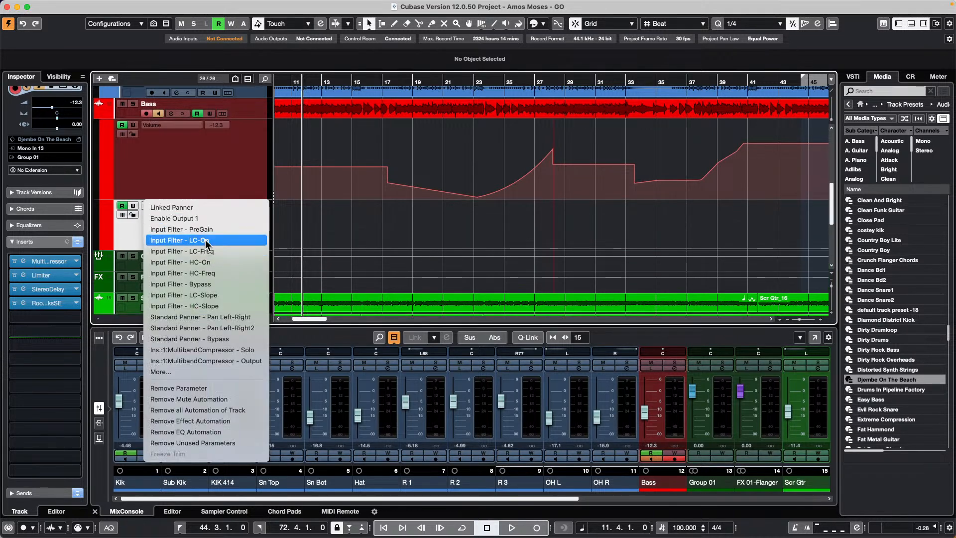
pyautogui.click(171, 207)
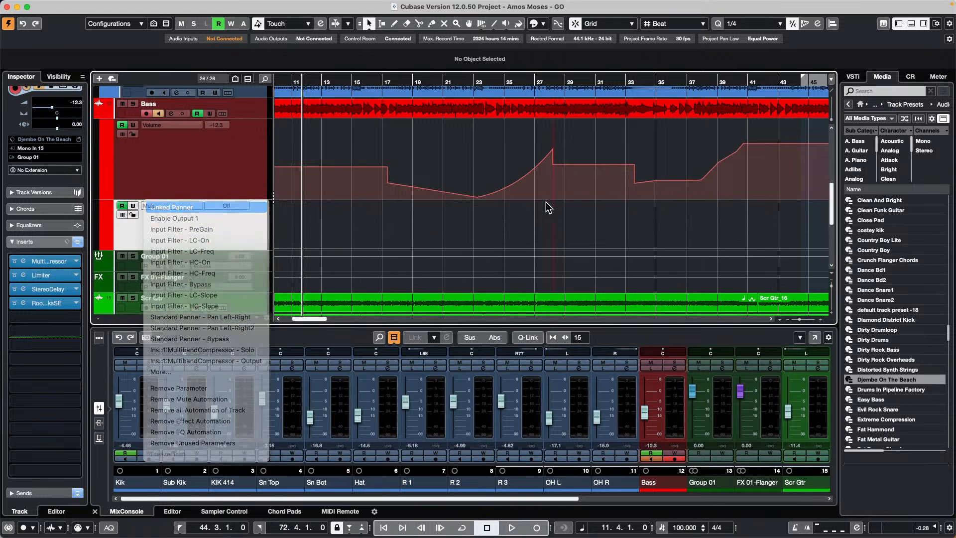
# - Draw Linked Panner on/off automation from about bar 19 to bar 39 with the Draw tool
pyautogui.rightClick(401, 238)
pyautogui.click(432, 232)
pyautogui.moveTo(411, 225)
pyautogui.mouseDown()
pyautogui.moveTo(581, 213)
pyautogui.moveTo(620, 249)
pyautogui.moveTo(693, 248)
pyautogui.moveTo(723, 233)
pyautogui.mouseUp()
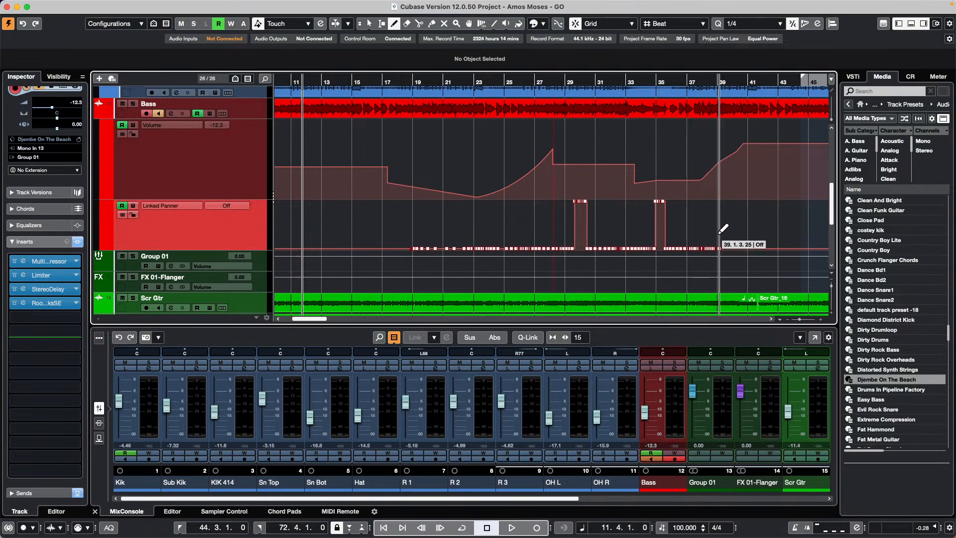
# - Show the OH R track's automation, add a second lane below Volume and assign it to Linked Panner
pyautogui.click(455, 78)
pyautogui.moveTo(454, 78); pyautogui.dragTo(373, 79)
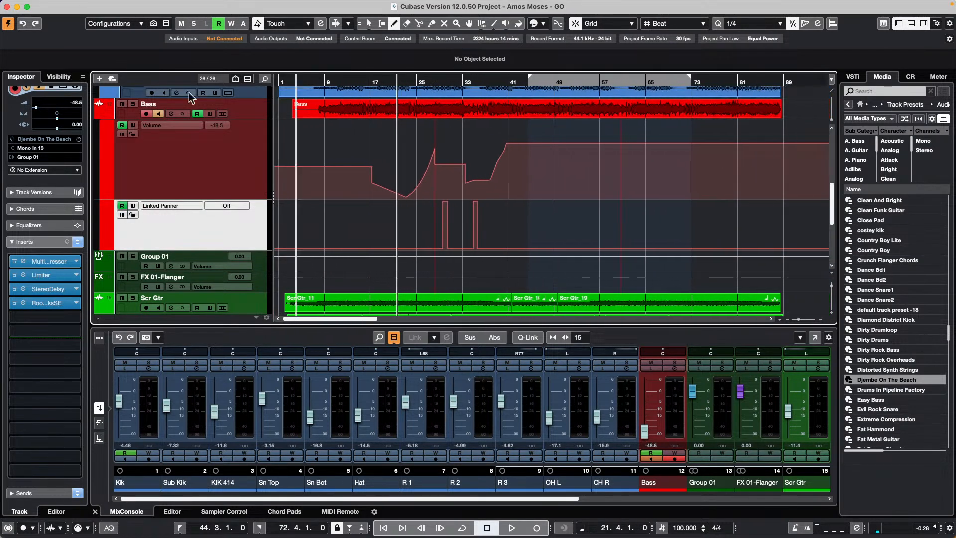
pyautogui.scroll(2, 154, 140)
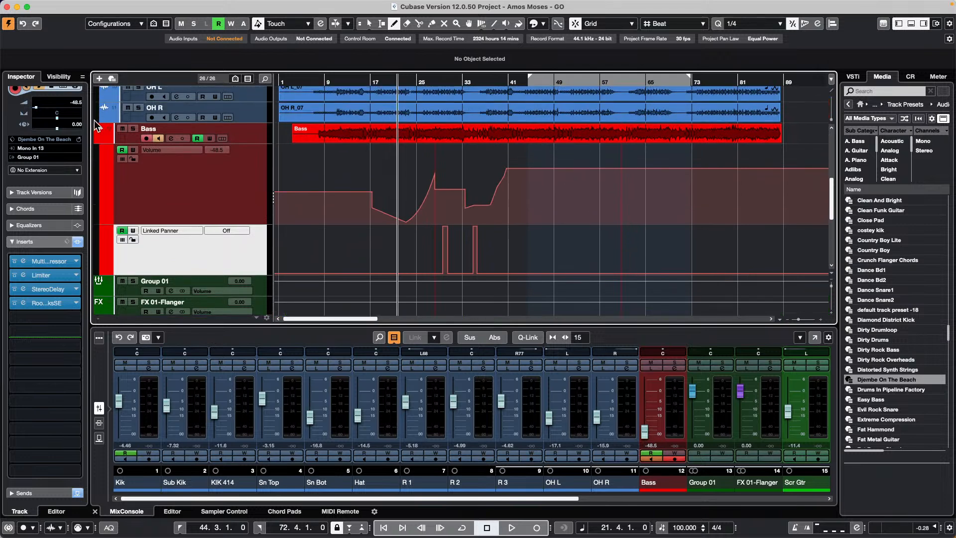
pyautogui.click(105, 118)
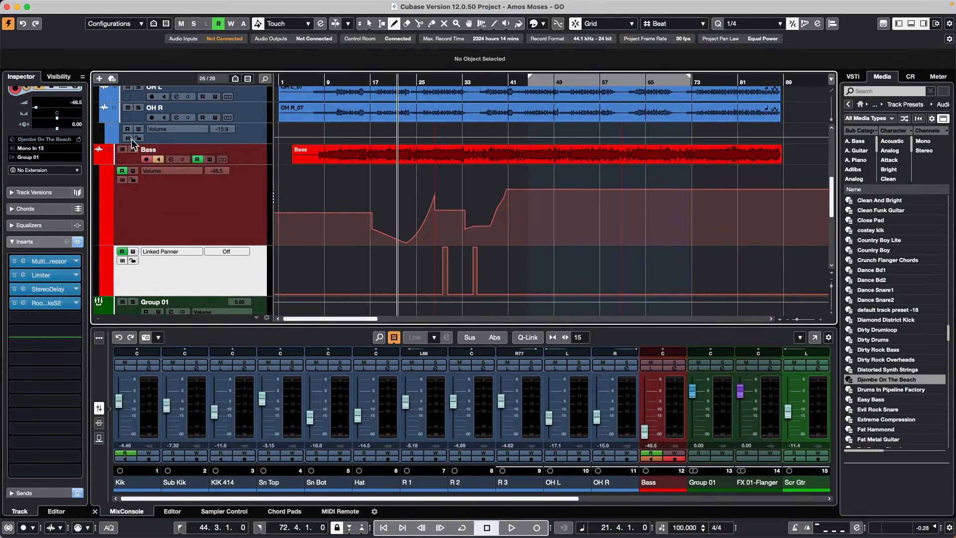
pyautogui.click(109, 140)
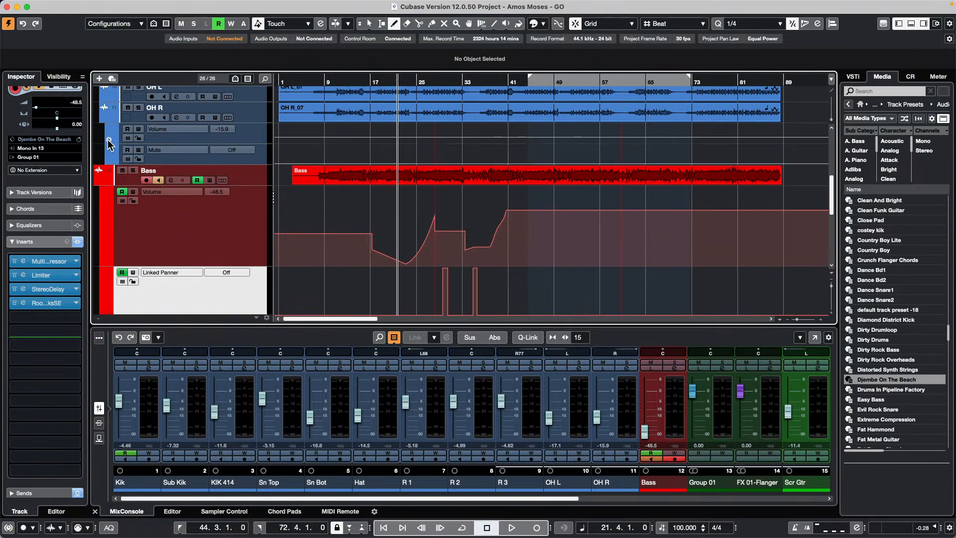
pyautogui.click(169, 150)
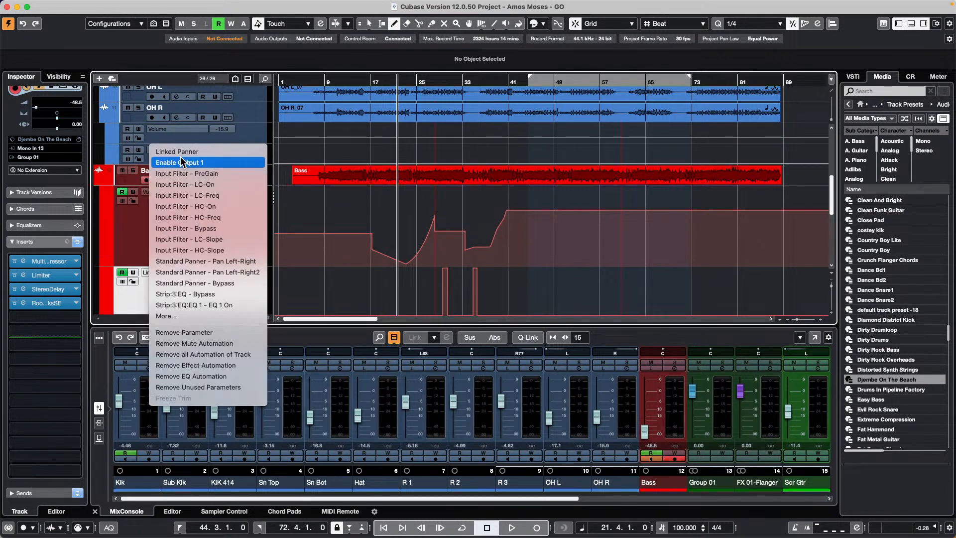
pyautogui.click(183, 153)
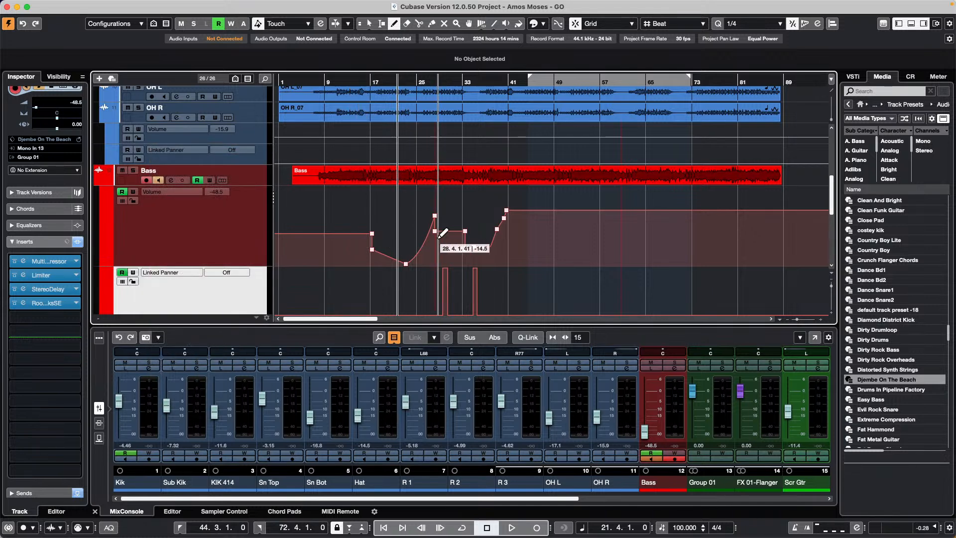
# - Select all Volume and Linked Panner automation points on the Bass lanes between about bars 17 and 41 for copying
pyautogui.scroll(-1, 397, 277)
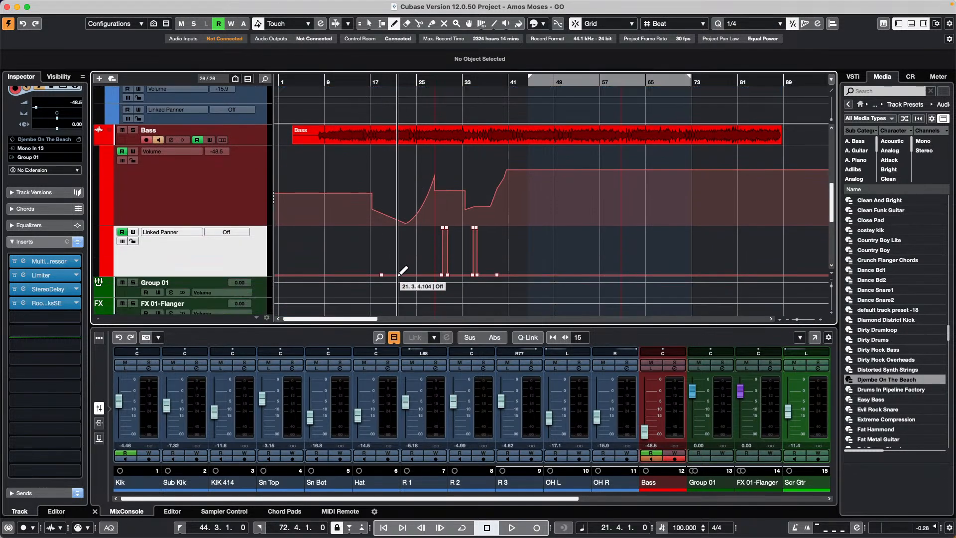
pyautogui.rightClick(367, 272)
pyautogui.click(374, 271)
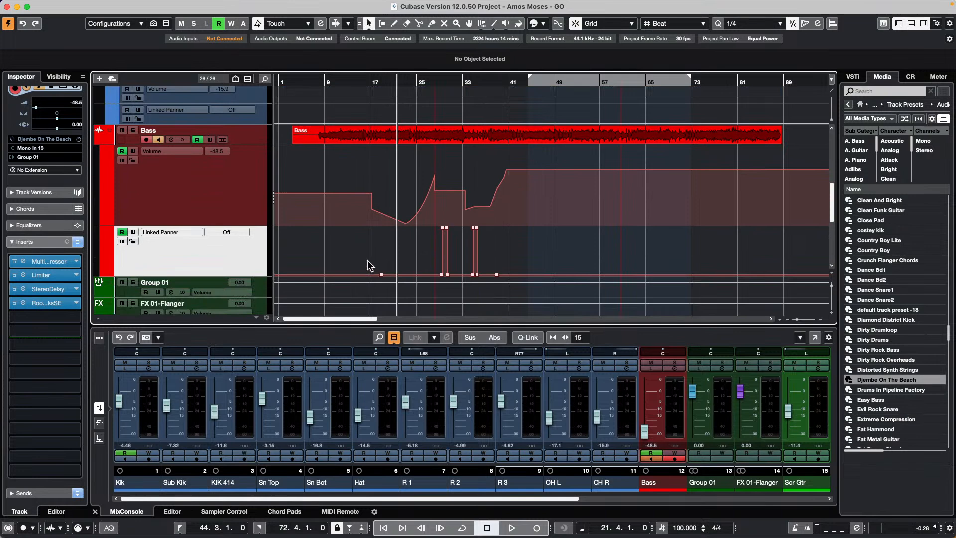
pyautogui.moveTo(361, 158)
pyautogui.mouseDown()
pyautogui.moveTo(459, 192)
pyautogui.moveTo(528, 273)
pyautogui.mouseUp()
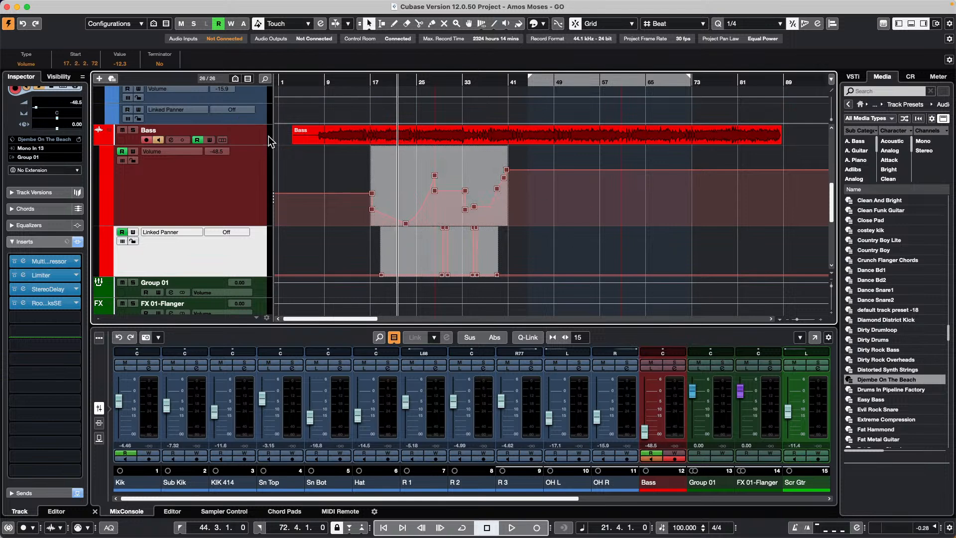
# - Paste the Bass automation onto the OH R track's Volume and Linked Panner lanes and enable Write for OH R
pyautogui.scroll(2, 352, 174)
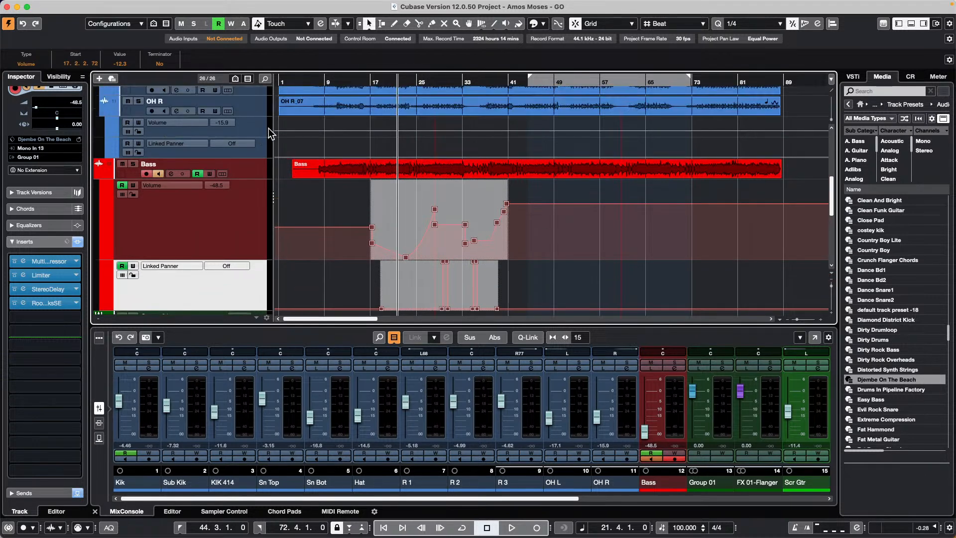
pyautogui.click(255, 107)
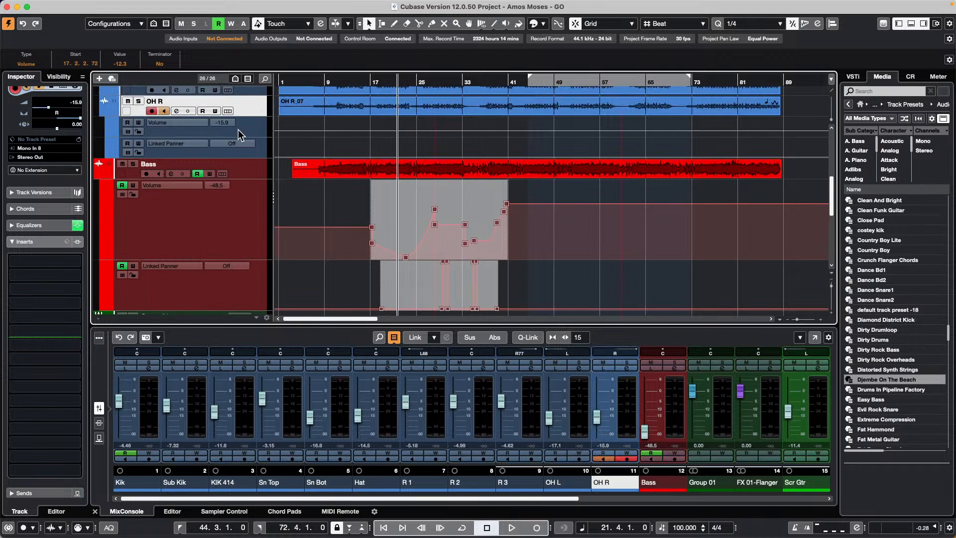
pyautogui.click(261, 136)
pyautogui.keyDown('shift'); pyautogui.click(260, 149); pyautogui.keyUp('shift')
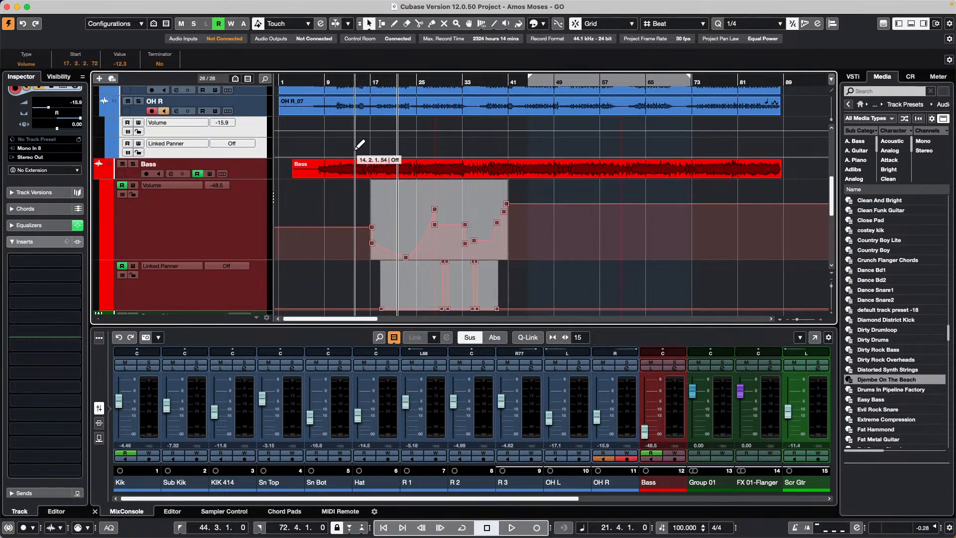
pyautogui.press('super+v')
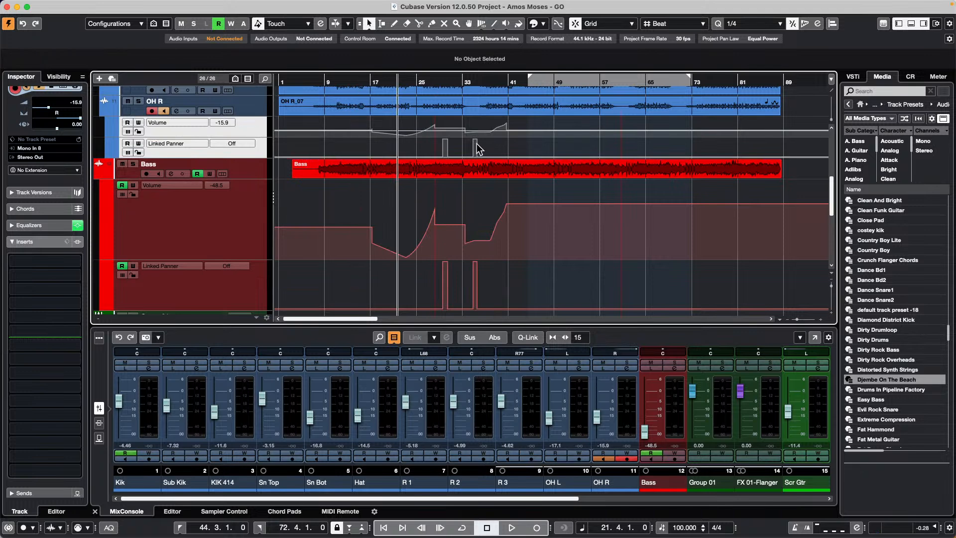
pyautogui.click(463, 166)
pyautogui.click(138, 122)
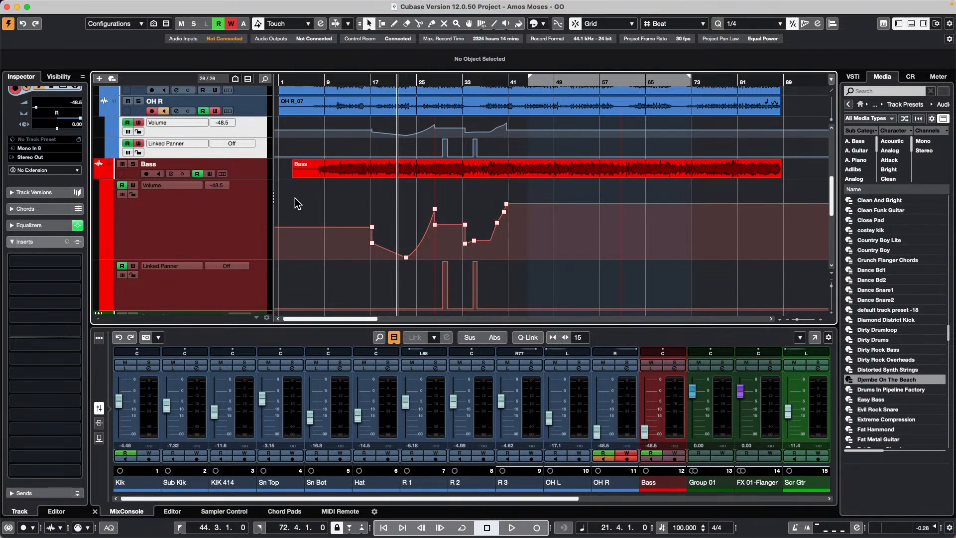
# - Select the Bass track and collapse the Inserts section of its Inspector
pyautogui.click(252, 169)
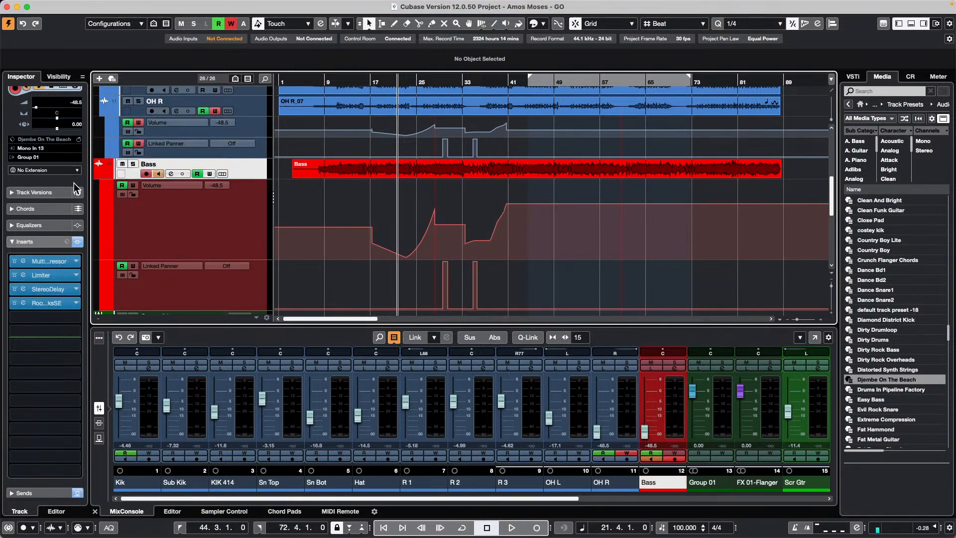
pyautogui.click(17, 241)
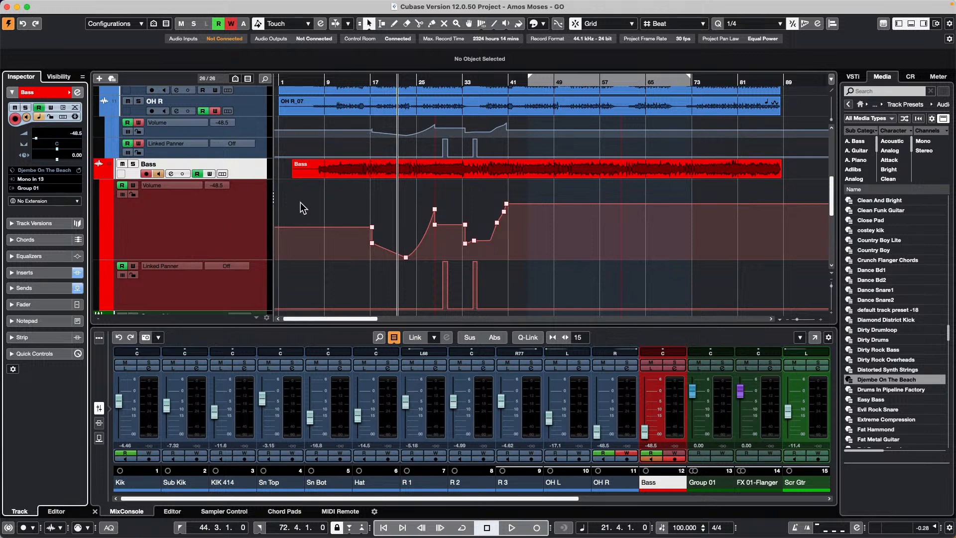
pyautogui.click(249, 173)
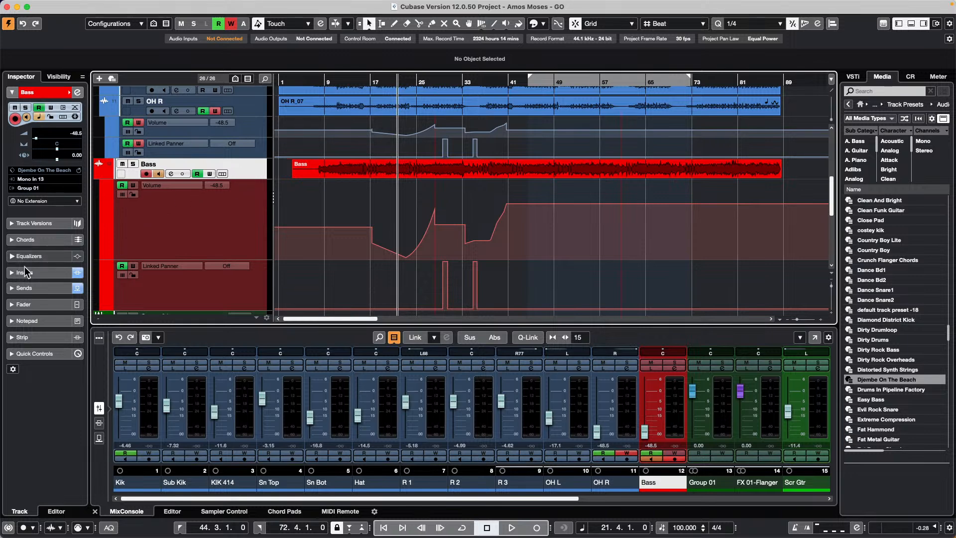
# - Apply the SpectraLayers extension to the Bass track and open its audio event for editing
pyautogui.click(43, 201)
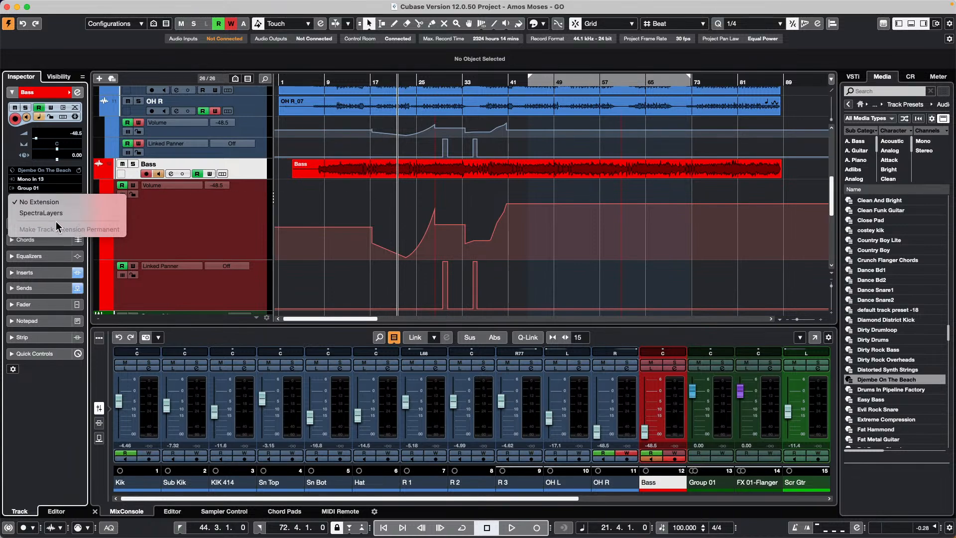
pyautogui.press('Escape')
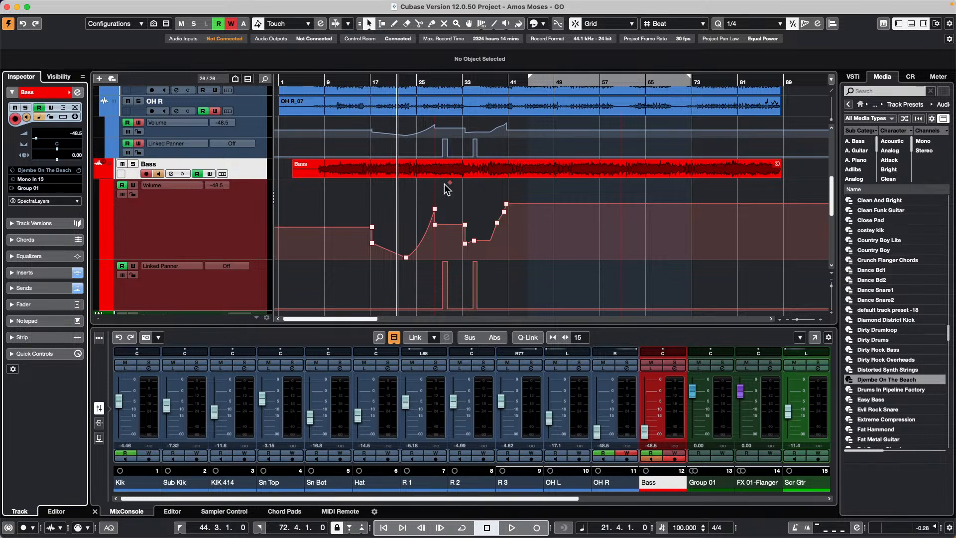
pyautogui.doubleClick(440, 172)
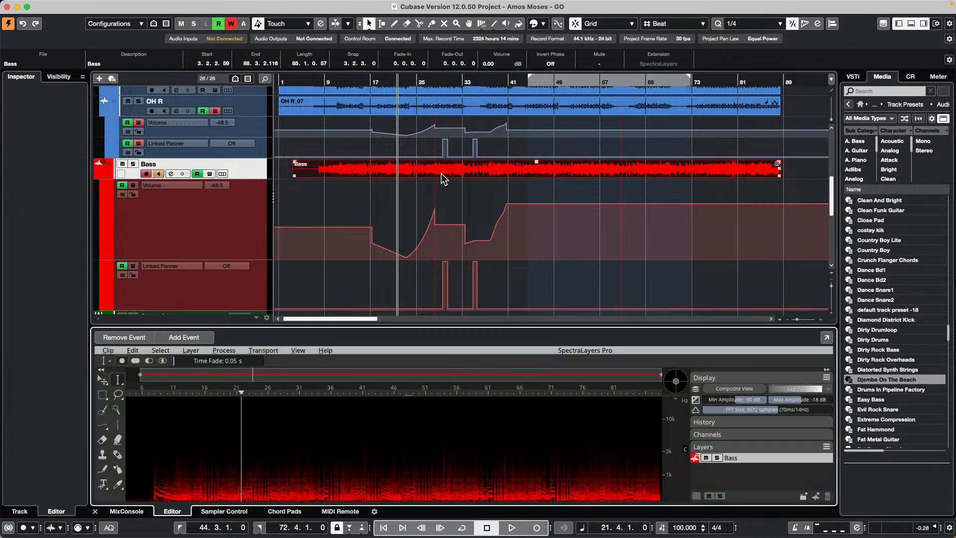
# - Set the Bass track back to No Extension
pyautogui.click(261, 167)
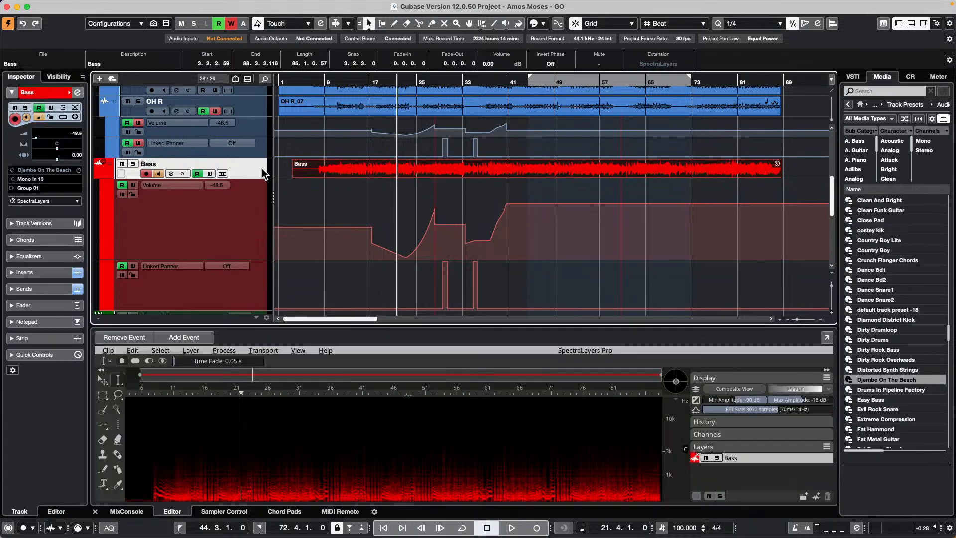
pyautogui.click(35, 202)
pyautogui.click(40, 188)
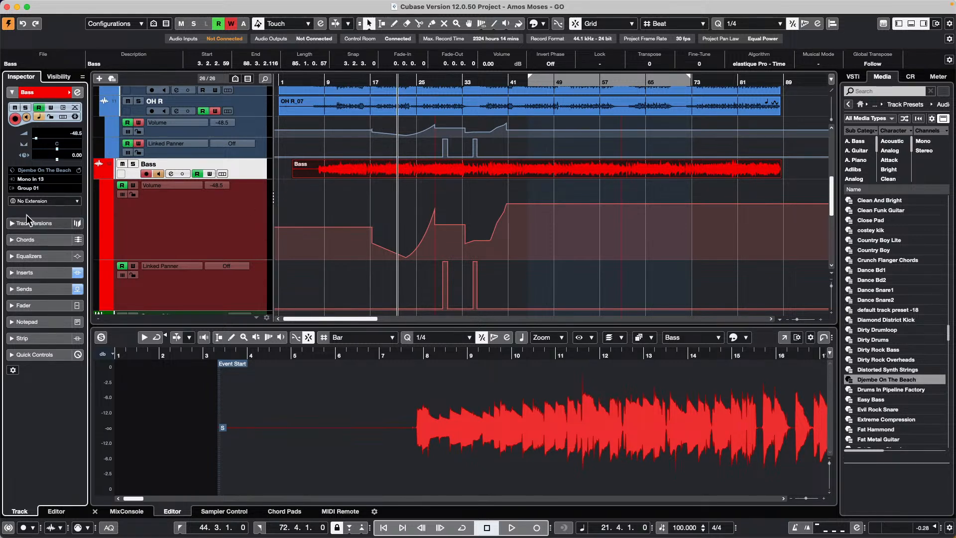
pyautogui.click(287, 194)
pyautogui.click(327, 175)
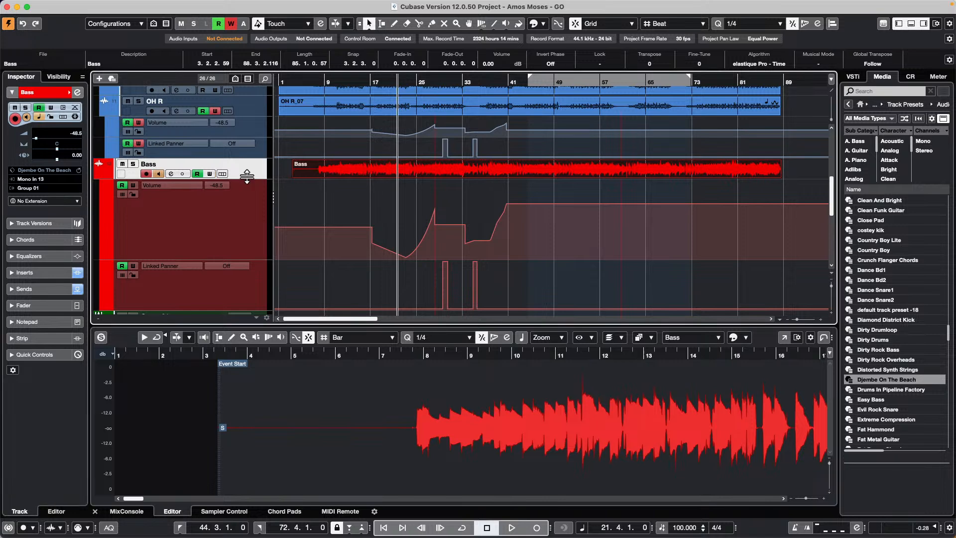
# - Increase the heights of the Bass and OH R tracks
pyautogui.moveTo(243, 179); pyautogui.dragTo(242, 209)
pyautogui.scroll(2, 256, 134)
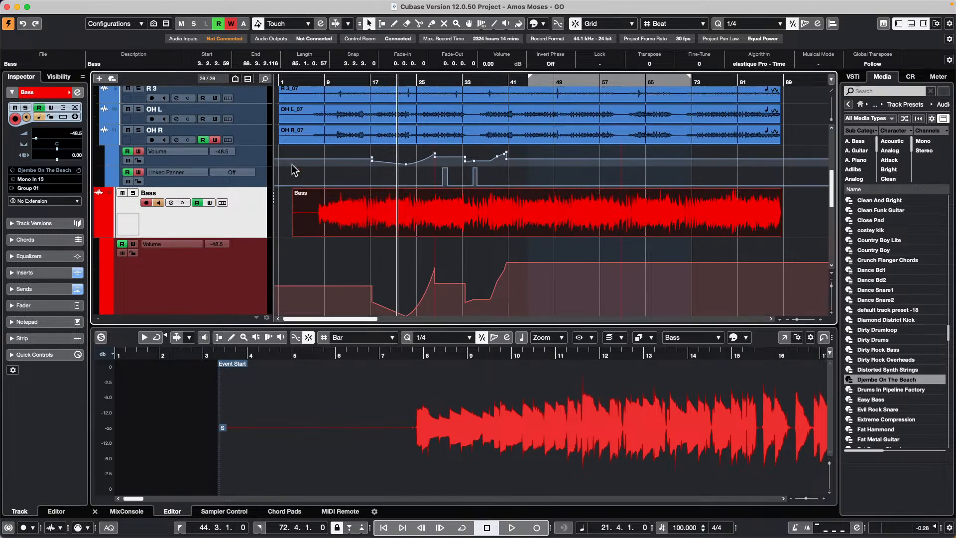
pyautogui.moveTo(252, 143); pyautogui.dragTo(252, 153)
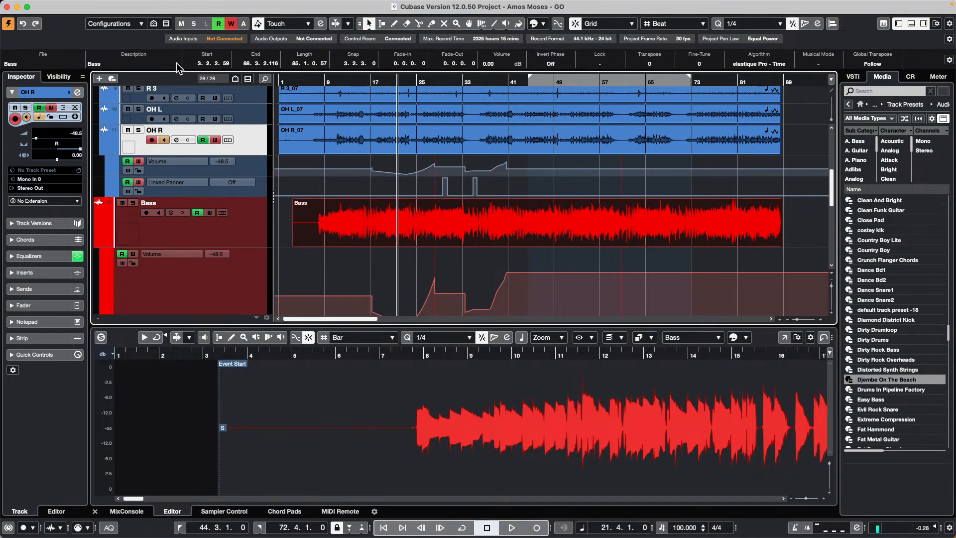
# - Check the Automation Follows Events setting and split the OH R event at about bars 16 and 42
pyautogui.click(87, 6)
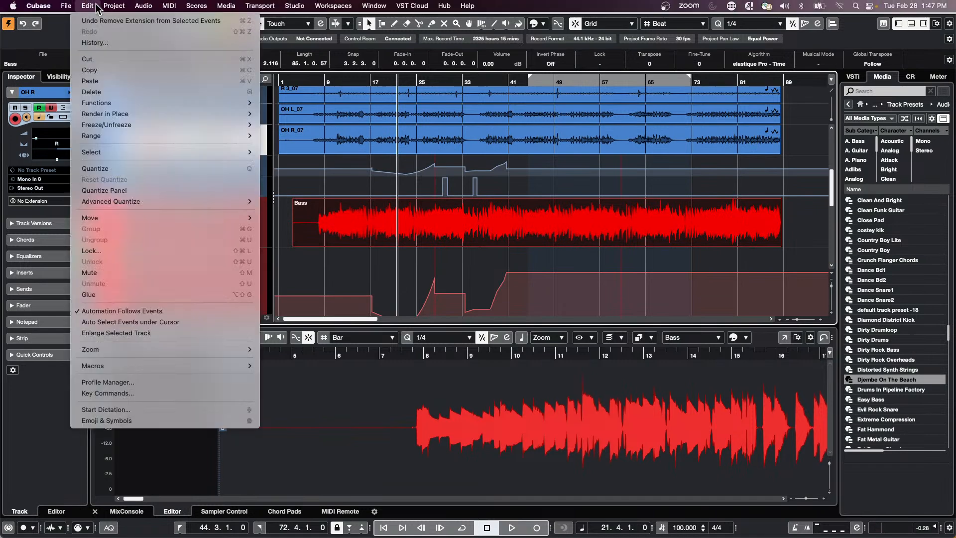
pyautogui.click(188, 313)
pyautogui.rightClick(382, 169)
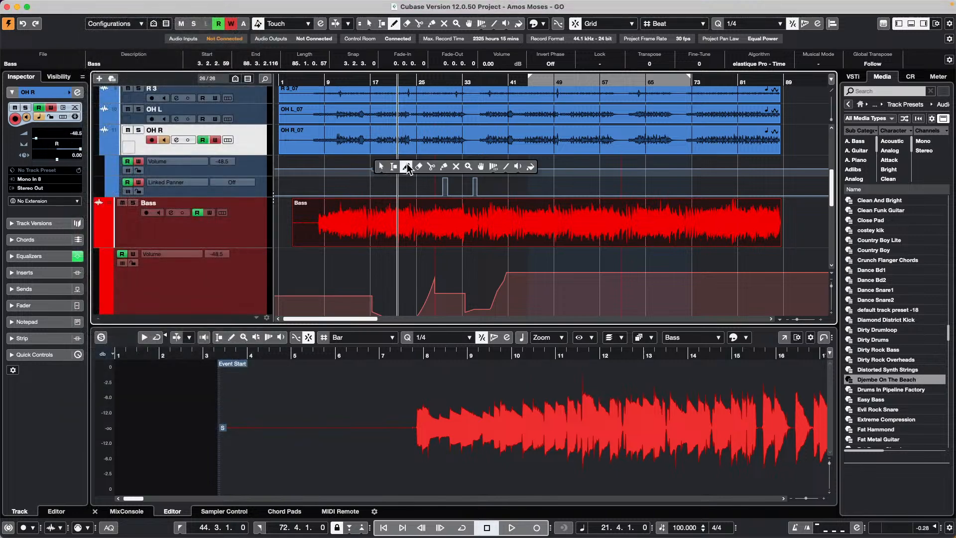
pyautogui.click(431, 167)
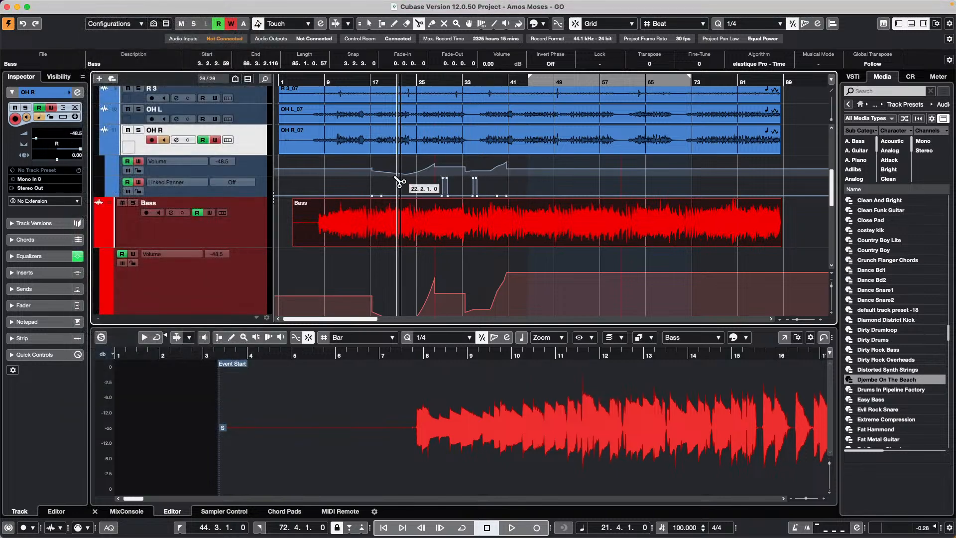
pyautogui.click(369, 141)
pyautogui.click(520, 141)
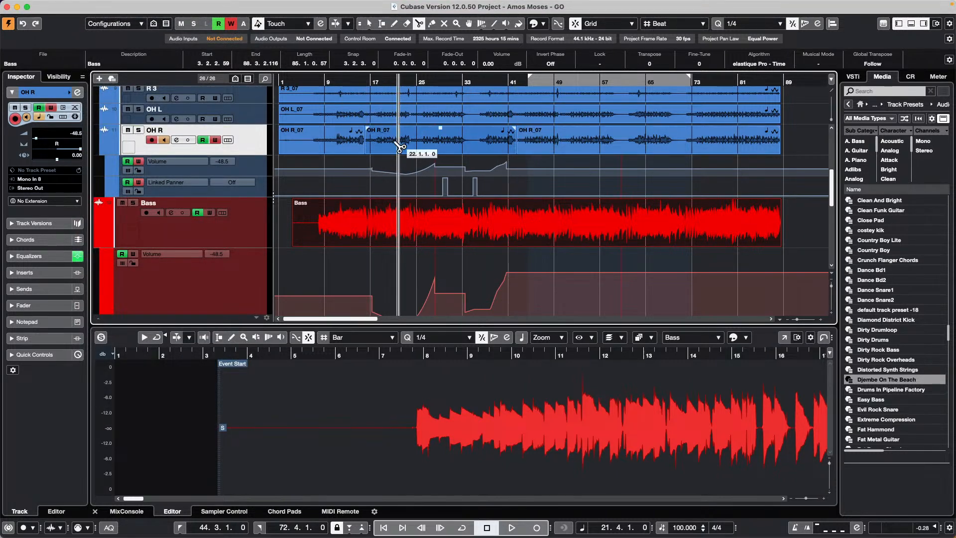
# - Move the middle OH R event to about bar 112 and place a copy of it at 144.3.1.0
pyautogui.moveTo(320, 81); pyautogui.dragTo(317, 61)
pyautogui.rightClick(397, 151)
pyautogui.click(398, 154)
pyautogui.moveTo(350, 144); pyautogui.dragTo(695, 144)
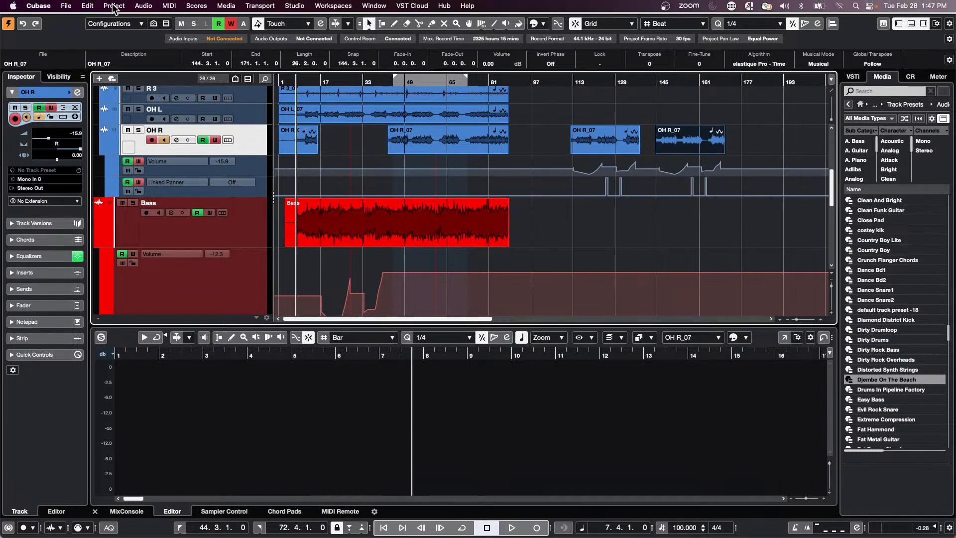
# - Turn off Automation Follows Events and move the last OH R event to bar 185
pyautogui.click(83, 4)
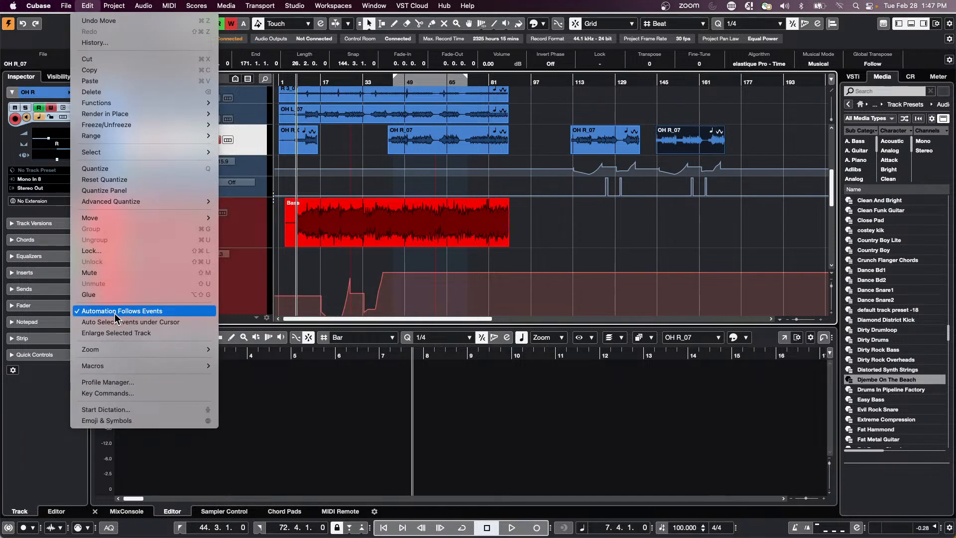
pyautogui.click(115, 311)
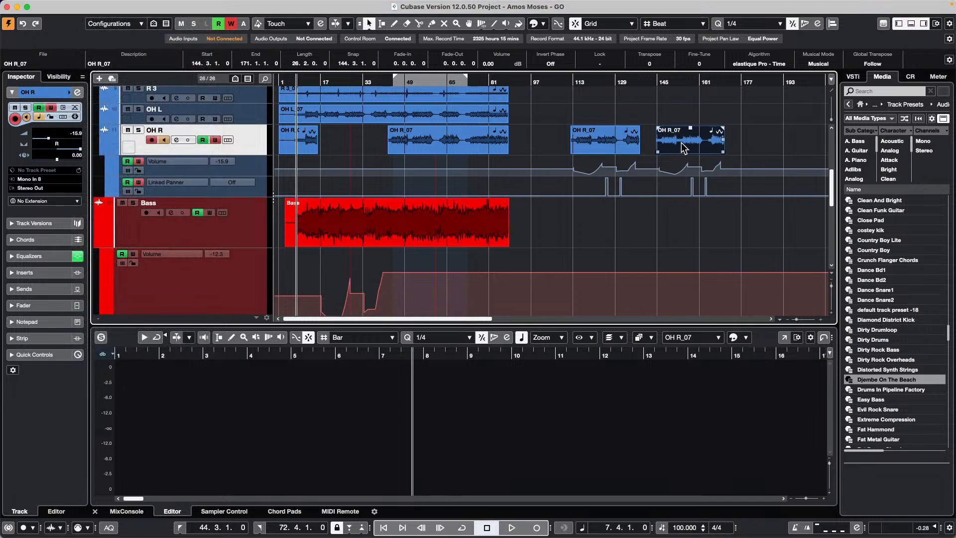
pyautogui.moveTo(680, 142); pyautogui.dragTo(786, 144)
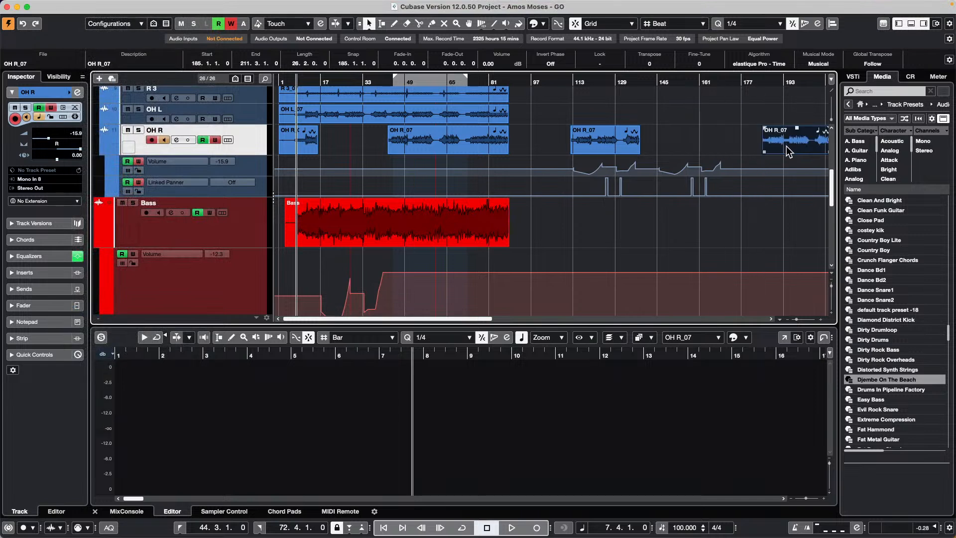
# - Undo the last OH R event move and turn Automation Follows Events back on
pyautogui.press('super+z')
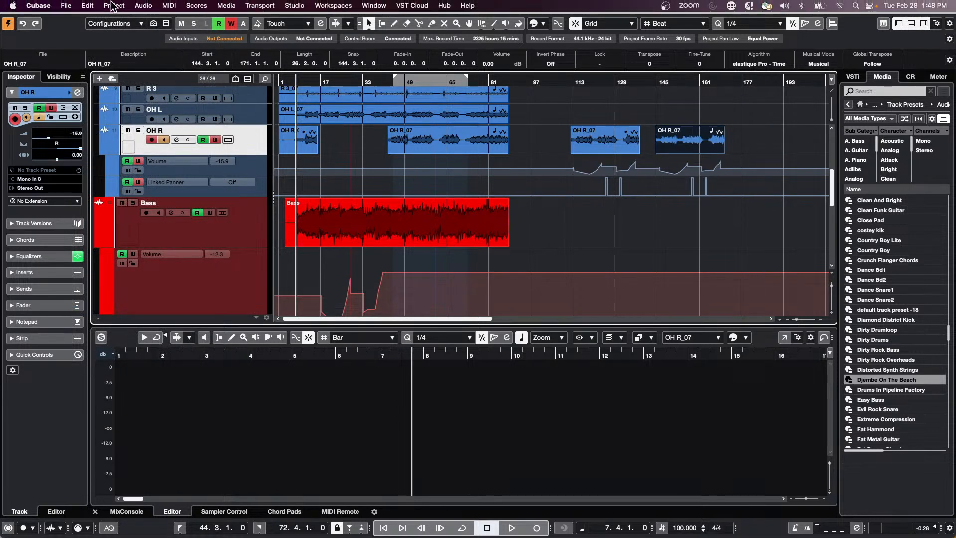
pyautogui.click(87, 6)
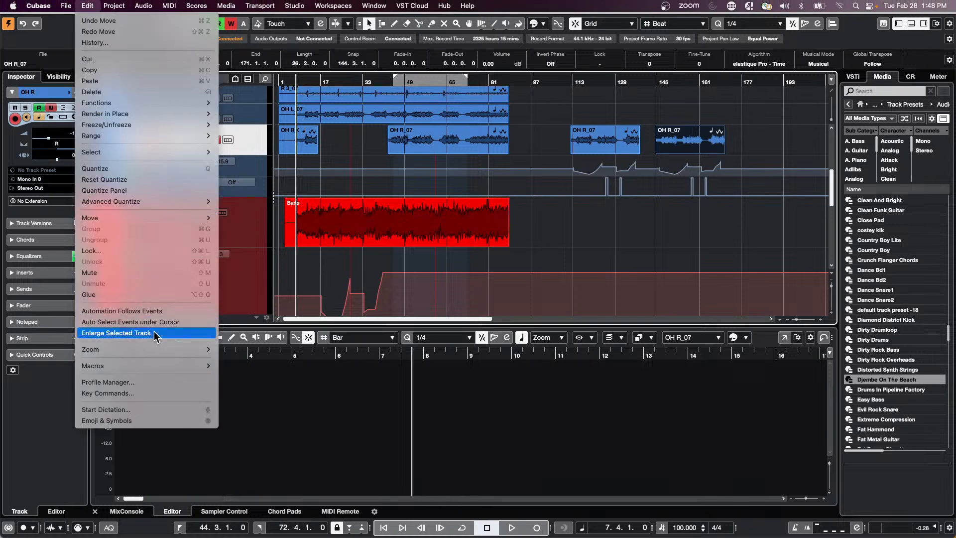
pyautogui.click(165, 313)
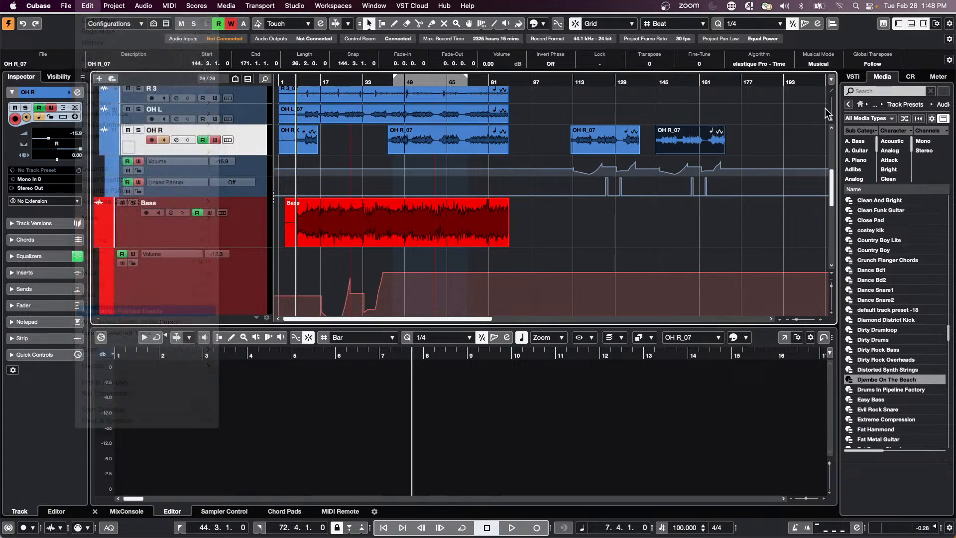
# - Try moving the last OH R event again, and undo the event edits and drawn automation on the OH R and Bass tracks
pyautogui.moveTo(679, 134); pyautogui.dragTo(755, 133)
pyautogui.press('super+z')
pyautogui.press('super+z')
pyautogui.press('super+z')
pyautogui.press('super+z')
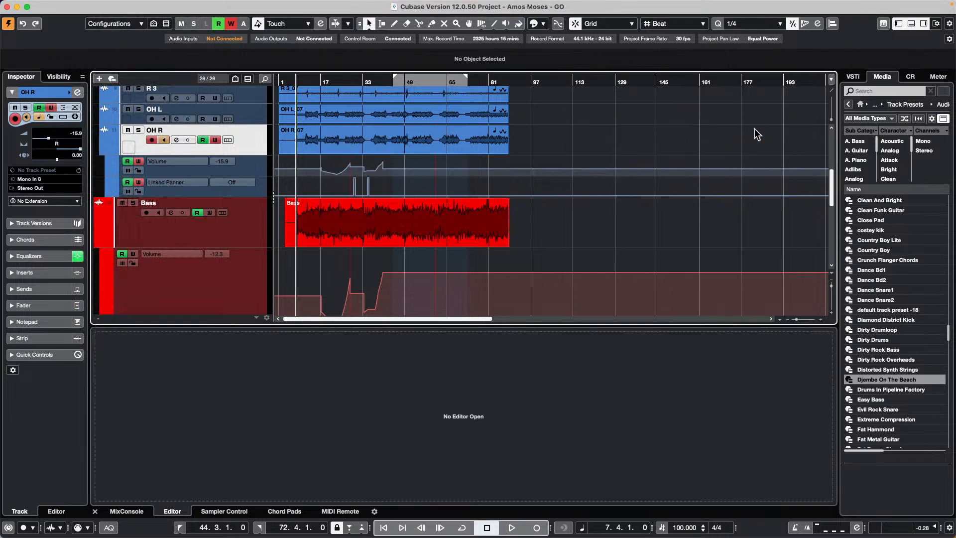
pyautogui.press('super+z')
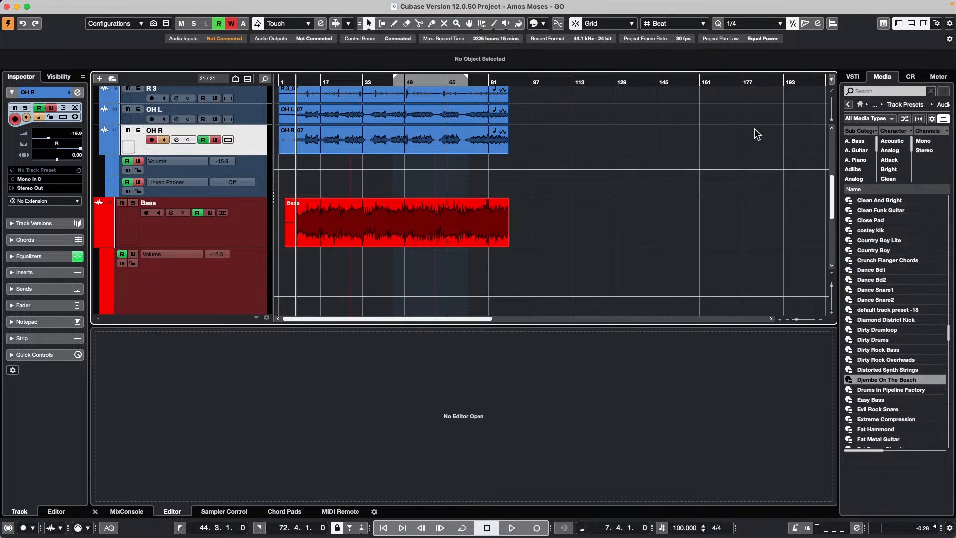
# - Place the cursor at 30.2.1.0 and use the Range Selection tool to select 31.1.1.0 to 31.3.1.0 on the Kik track
pyautogui.scroll(4, 442, 122)
pyautogui.moveTo(363, 80); pyautogui.dragTo(346, 149)
pyautogui.scroll(6, 466, 168)
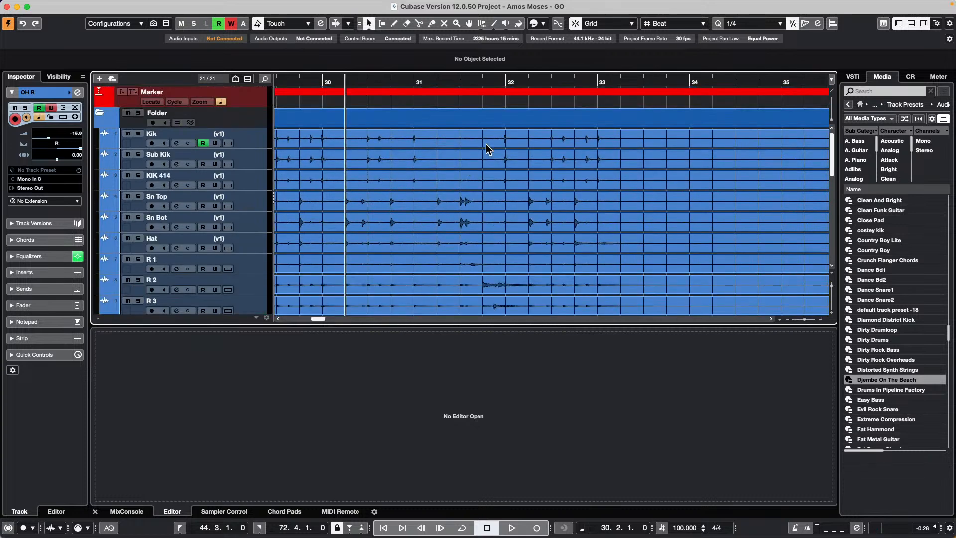
pyautogui.rightClick(418, 134)
pyautogui.click(431, 135)
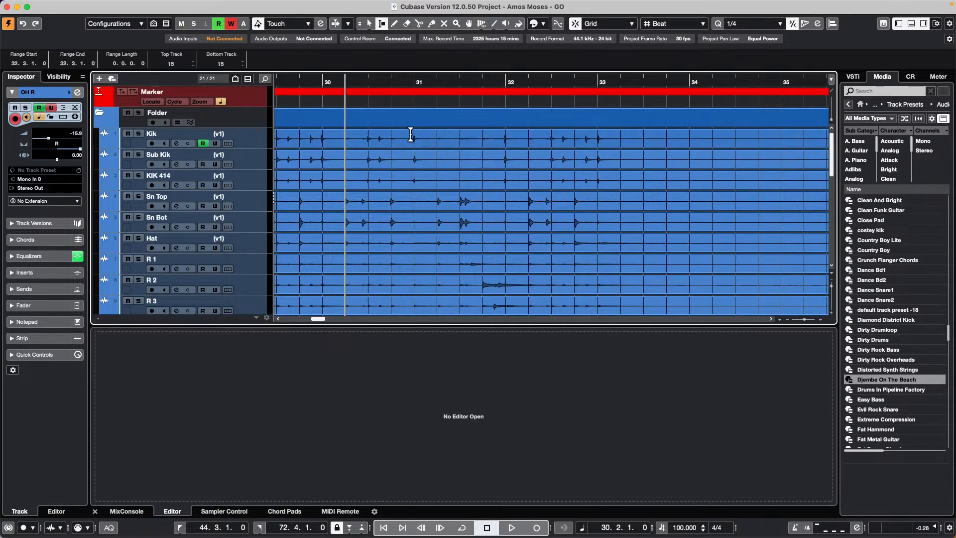
pyautogui.moveTo(413, 134); pyautogui.dragTo(459, 141)
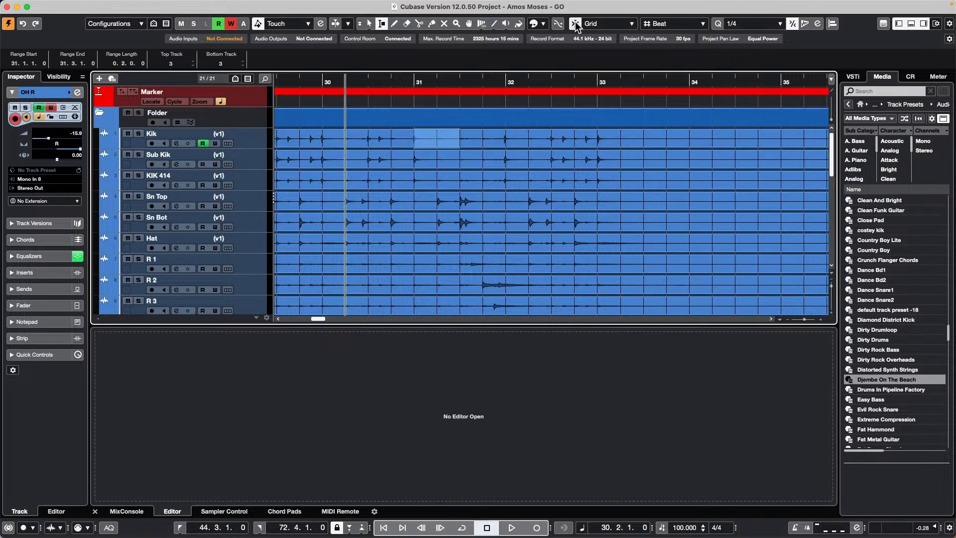
# - Select an unsnapped range on Sub Kik with snap off, and a snapped range from 31.1.1.0 to 33.1.1.0 on Kik with snap on
pyautogui.click(575, 24)
pyautogui.moveTo(410, 156); pyautogui.dragTo(573, 158)
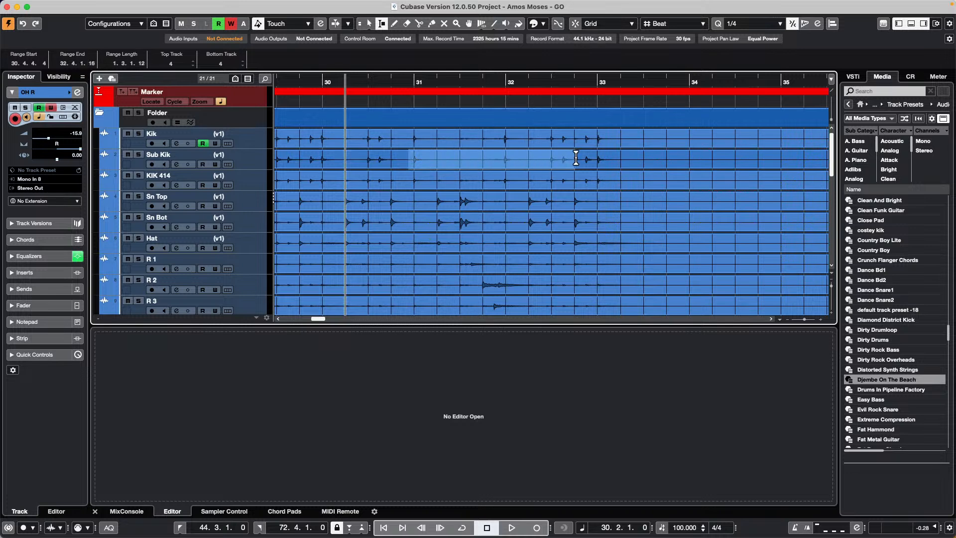
pyautogui.click(575, 25)
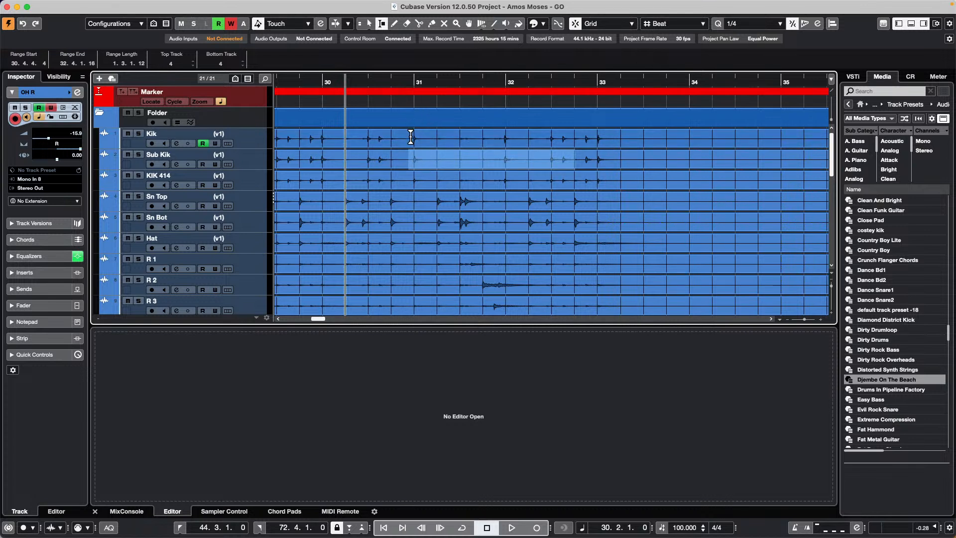
pyautogui.moveTo(414, 137); pyautogui.dragTo(594, 140)
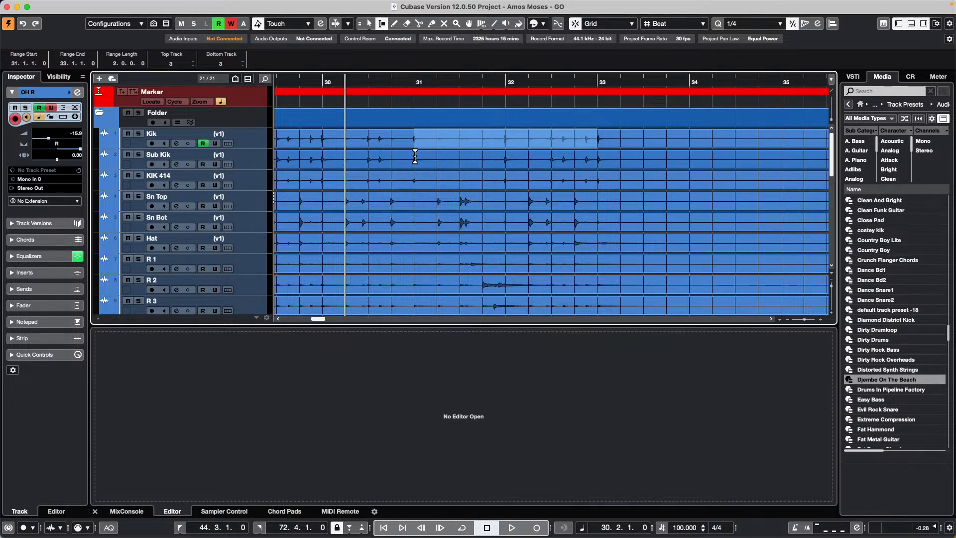
# - Select the range 31.1.1.0 to 32.4.1.0 across the Sub Kik to R 3 tracks and undo two more earlier edits
pyautogui.moveTo(415, 156)
pyautogui.mouseDown()
pyautogui.moveTo(446, 165)
pyautogui.moveTo(403, 169)
pyautogui.moveTo(425, 168)
pyautogui.moveTo(414, 167)
pyautogui.moveTo(584, 278)
pyautogui.mouseUp()
pyautogui.press('super+z')
pyautogui.press('super+z')
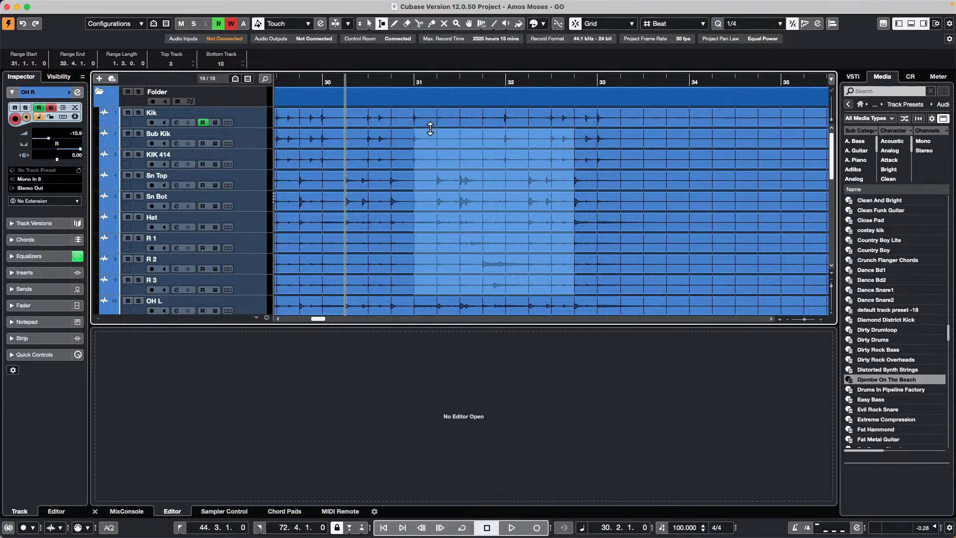
# - Hide the lower zone and select a range across all tracks, adjusting its edges to 30.3.1.0 and 32.2.1.0
pyautogui.click(911, 24)
pyautogui.moveTo(409, 137); pyautogui.dragTo(541, 152)
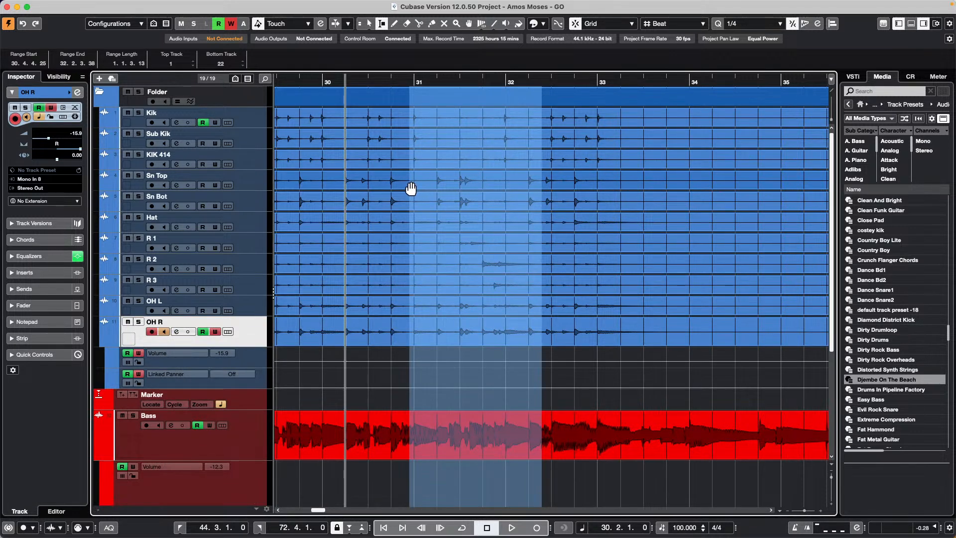
pyautogui.moveTo(410, 183); pyautogui.dragTo(369, 183)
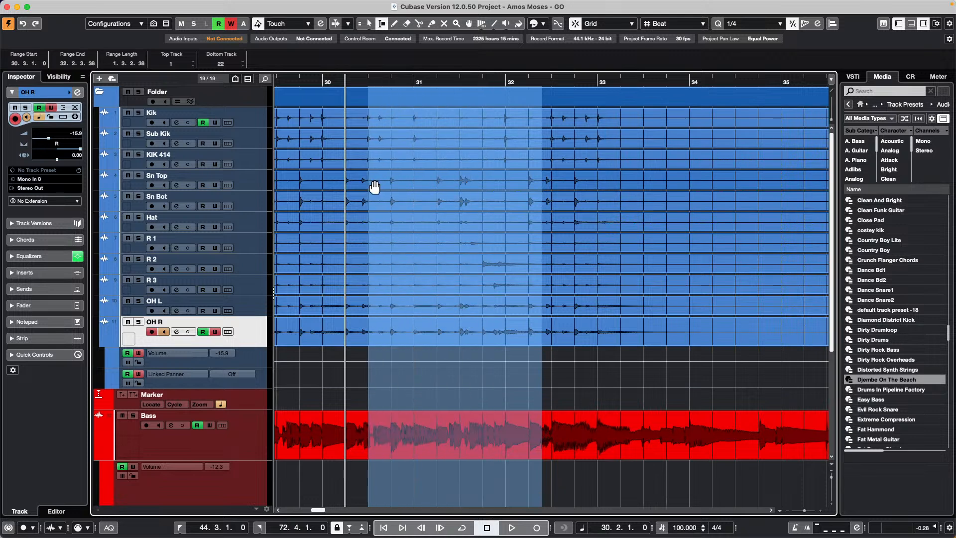
pyautogui.moveTo(541, 192)
pyautogui.mouseDown()
pyautogui.moveTo(522, 192)
pyautogui.moveTo(566, 196)
pyautogui.moveTo(533, 196)
pyautogui.mouseUp()
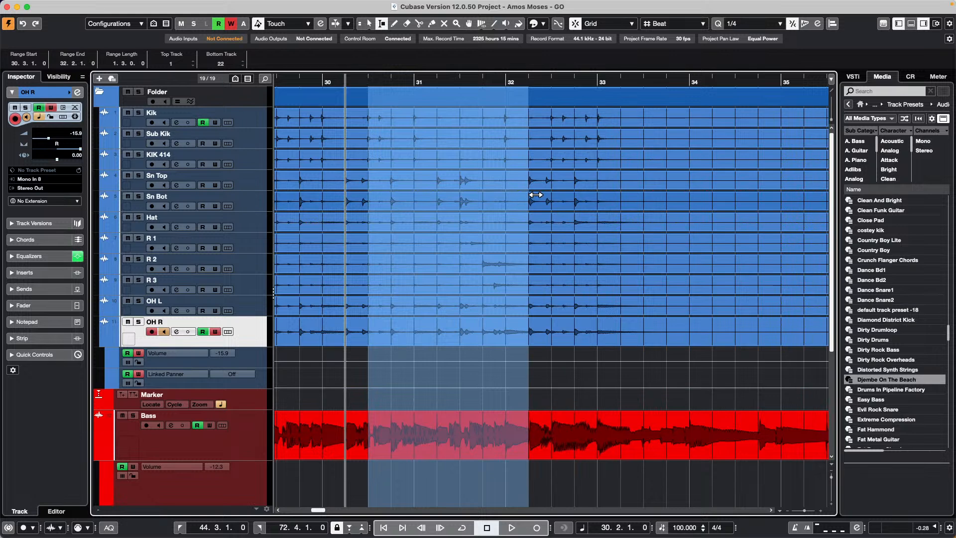
# - Set the range selection across all tracks to run from 31.1.1.0 to 33.1.1.0
pyautogui.moveTo(389, 149); pyautogui.dragTo(411, 162)
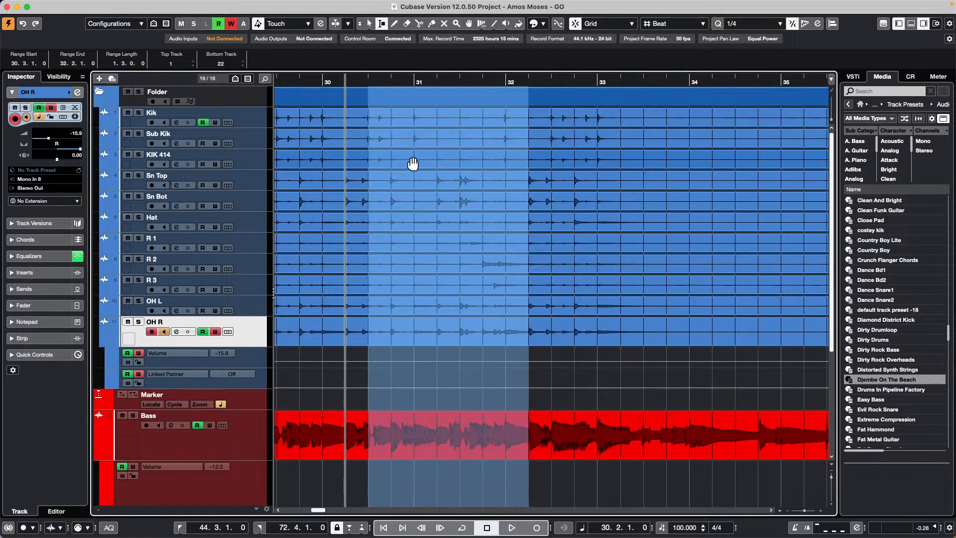
pyautogui.click(591, 153)
pyautogui.moveTo(581, 152); pyautogui.dragTo(414, 155)
pyautogui.moveTo(582, 164); pyautogui.dragTo(612, 170)
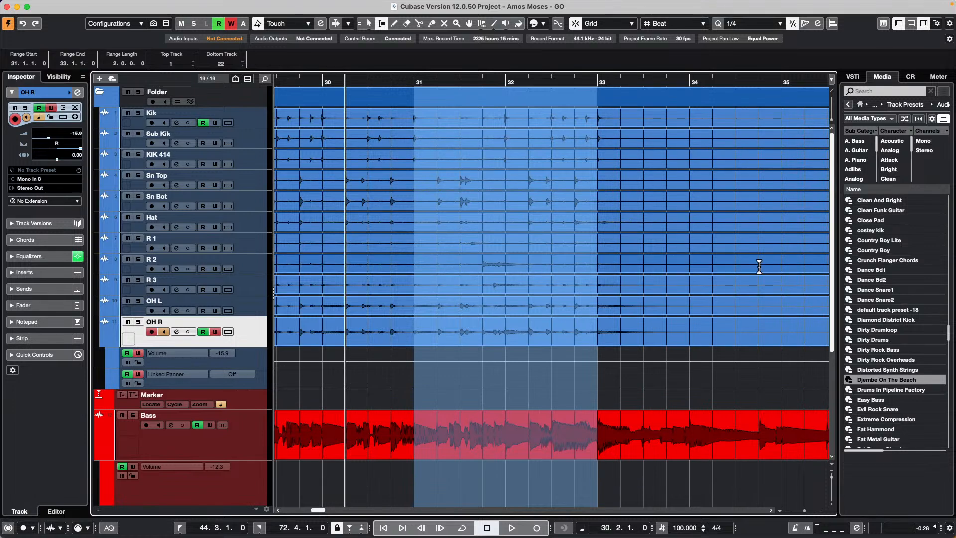
# - Show the lower zone again and create a Sampler Track from the Tech_House_Bass_Loop_17 sample in the DancefloorTechHouse content
pyautogui.click(910, 23)
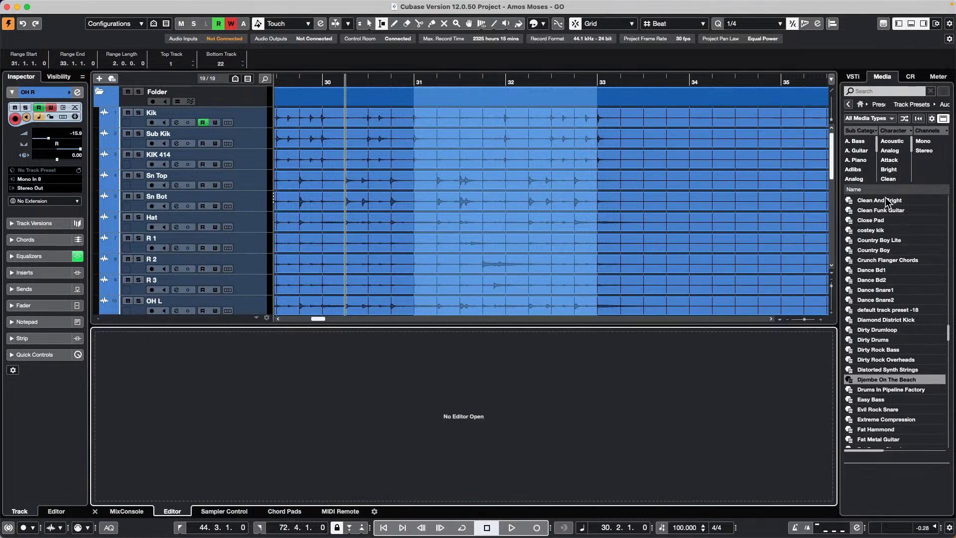
pyautogui.click(863, 105)
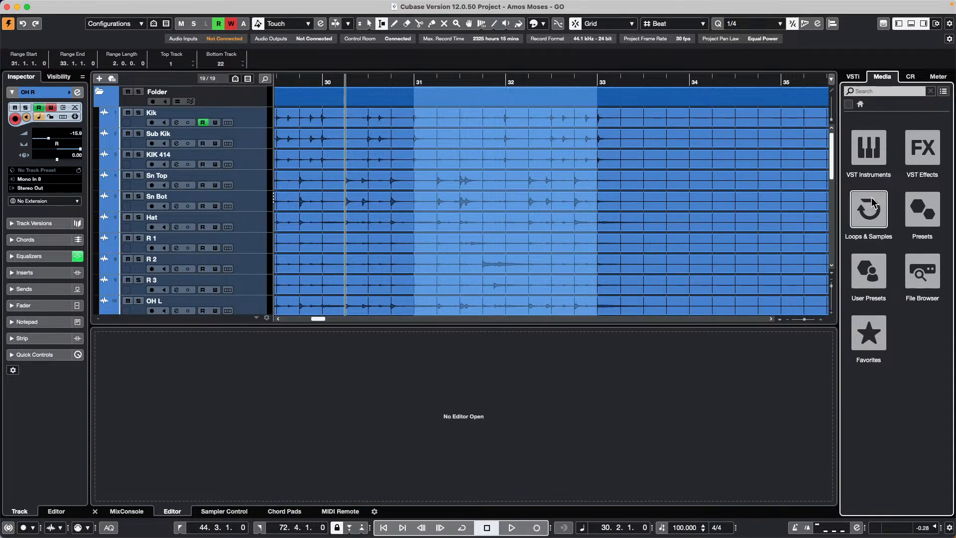
pyautogui.click(868, 274)
pyautogui.click(876, 337)
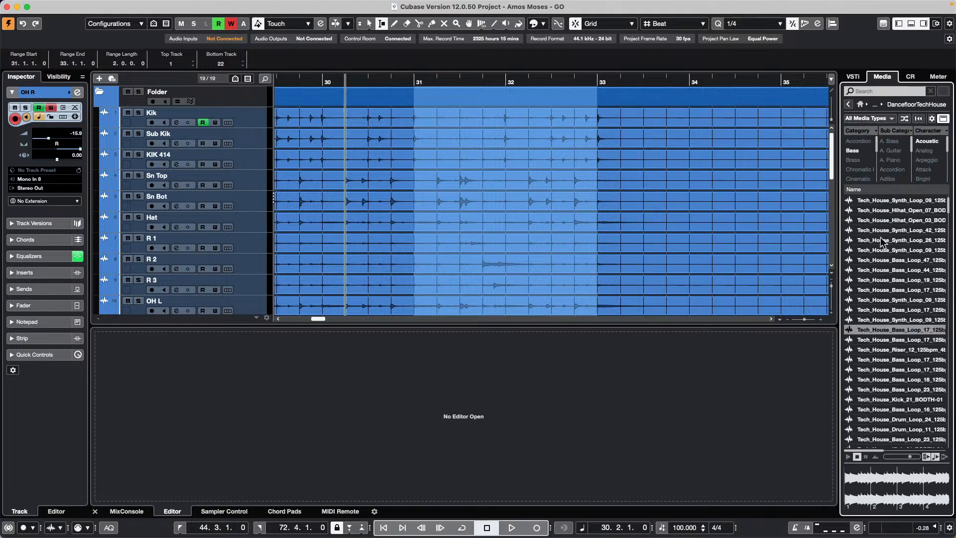
pyautogui.rightClick(884, 329)
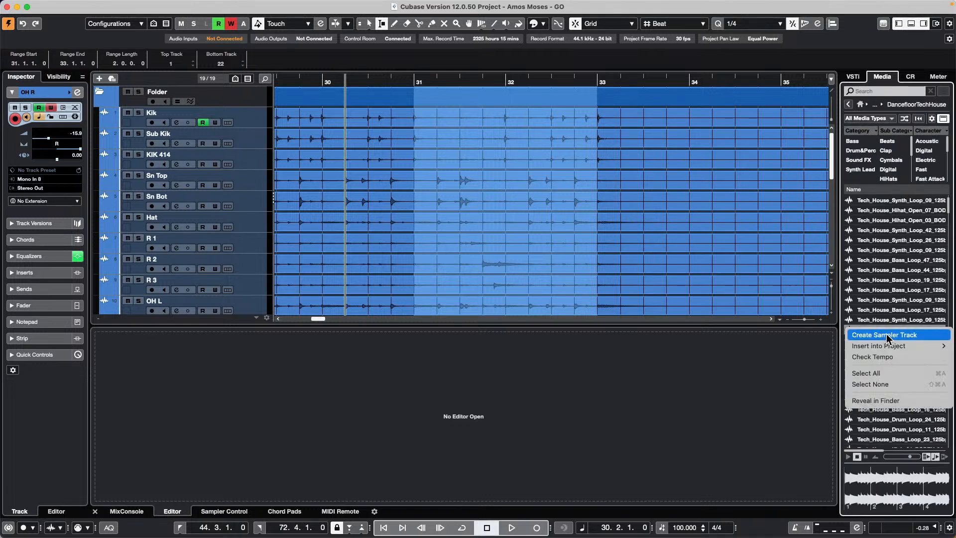
pyautogui.click(952, 279)
# - Draw a MIDI part from 30.4.1.0 to 32.3.1.0 on the new sampler track
pyautogui.scroll(-10, 407, 186)
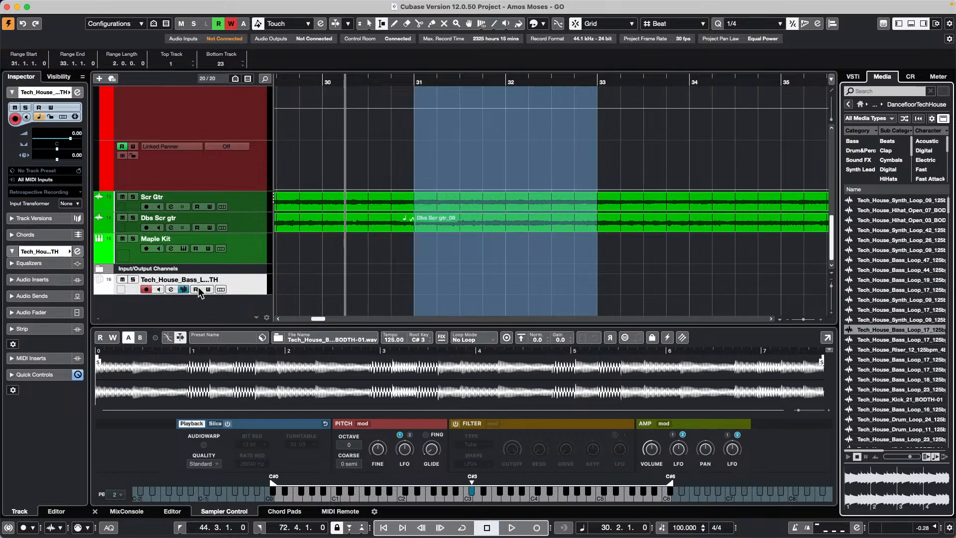
pyautogui.rightClick(405, 287)
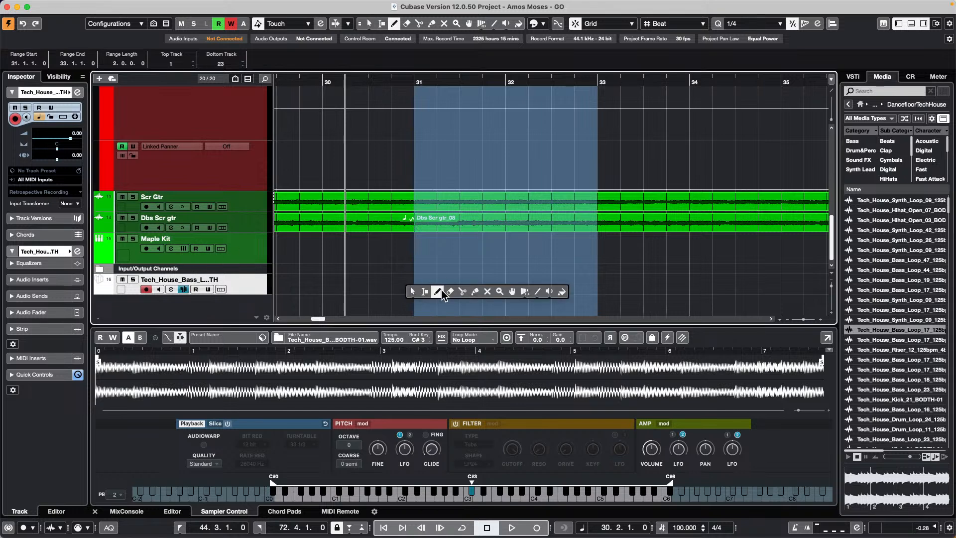
pyautogui.click(444, 288)
pyautogui.moveTo(392, 285); pyautogui.dragTo(559, 287)
pyautogui.press('1')
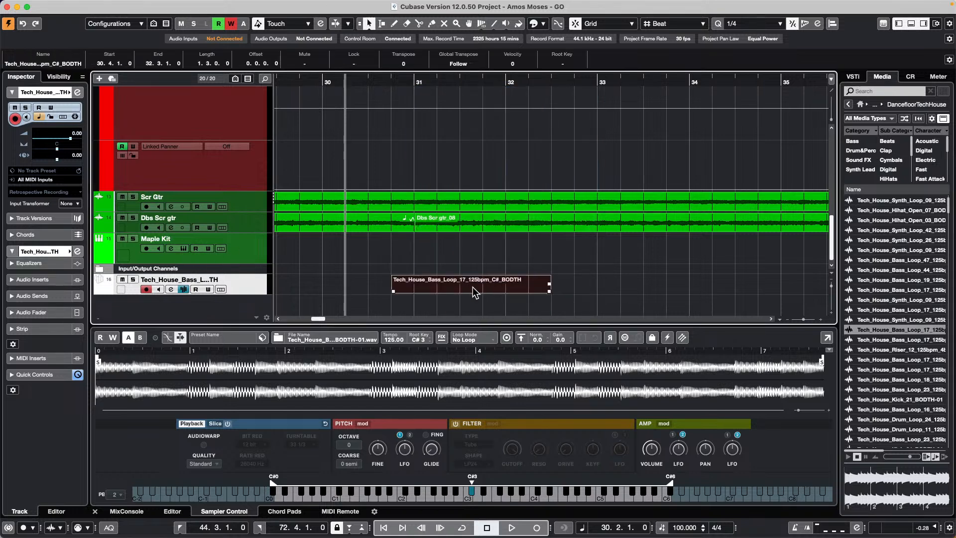
# - Draw the notes E3, C3, F3, A2, G3, A#2, G#3 and C#3 inside the sampler track's MIDI part
pyautogui.doubleClick(474, 288)
pyautogui.rightClick(441, 402)
pyautogui.click(453, 402)
pyautogui.moveTo(451, 401); pyautogui.dragTo(464, 406)
pyautogui.click(450, 423)
pyautogui.moveTo(468, 393); pyautogui.dragTo(486, 393)
pyautogui.click(491, 382)
pyautogui.click(511, 375)
pyautogui.click(486, 436)
pyautogui.moveTo(463, 441)
pyautogui.mouseDown()
pyautogui.moveTo(504, 440)
pyautogui.moveTo(552, 414)
pyautogui.mouseUp()
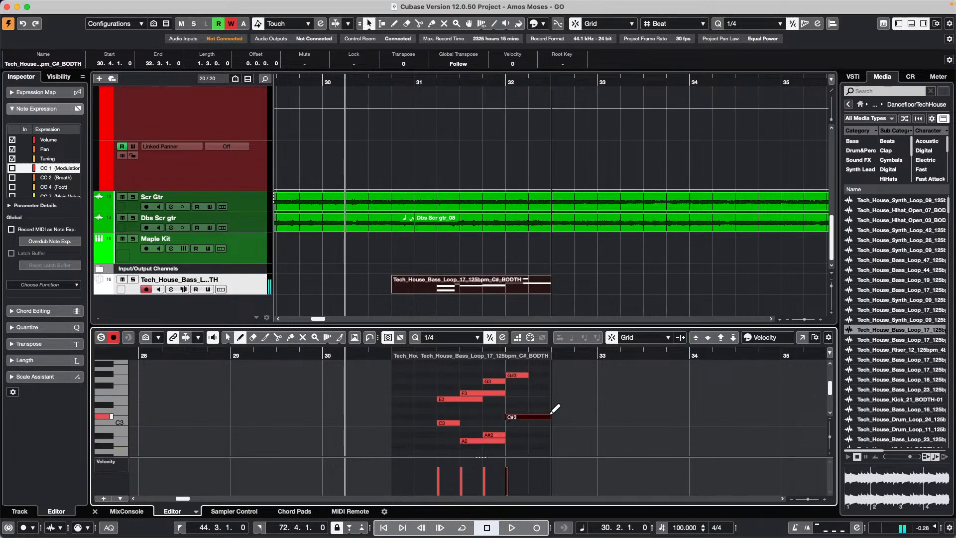
# - Turn on the sampler's filter, show its modulation envelope and adjust the filter cutoff
pyautogui.click(238, 511)
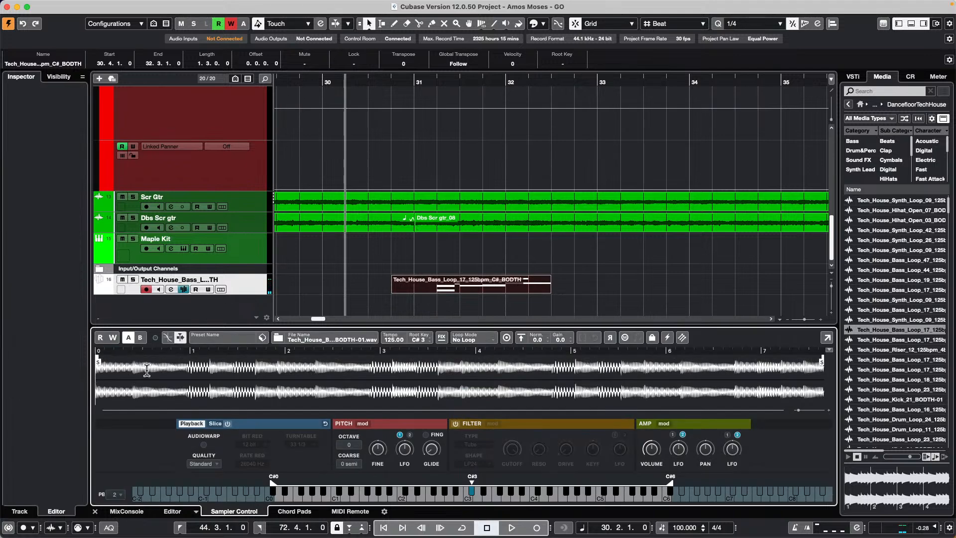
pyautogui.click(455, 423)
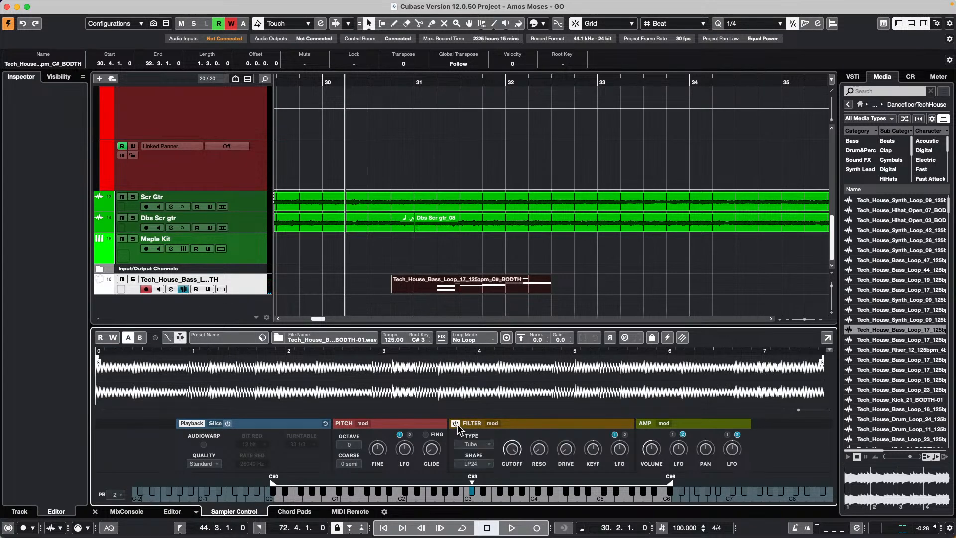
pyautogui.click(493, 423)
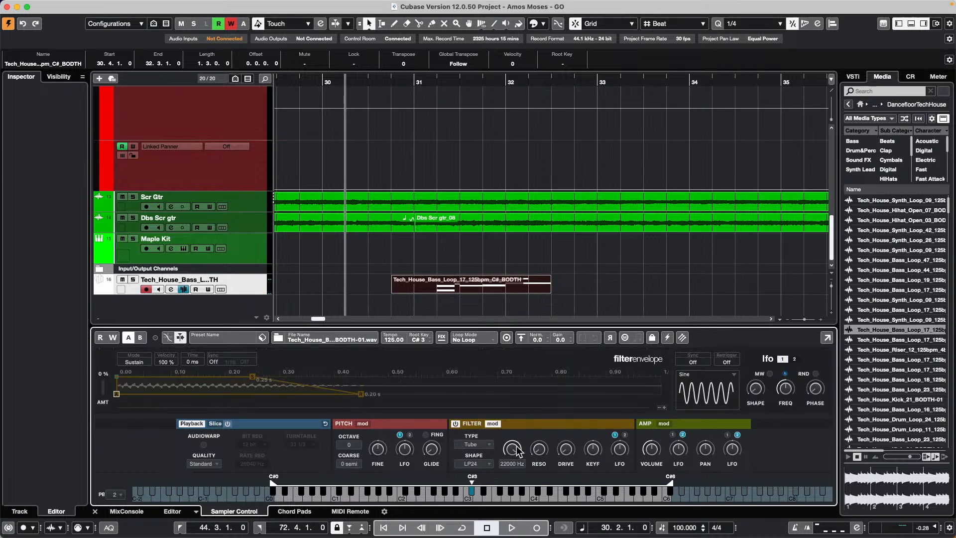
pyautogui.moveTo(516, 447); pyautogui.dragTo(547, 384)
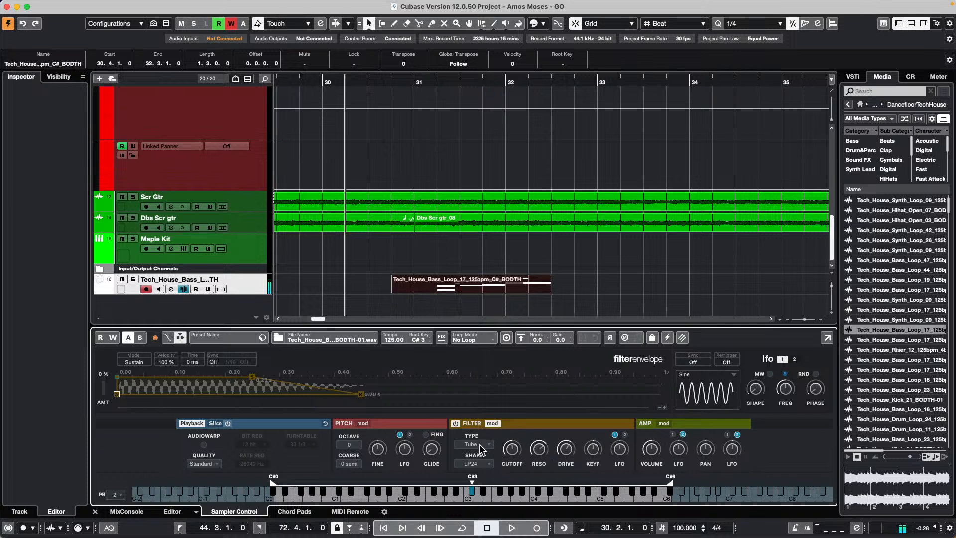
# - Change the sampler's filter type to Classic and adjust its resonance
pyautogui.click(466, 445)
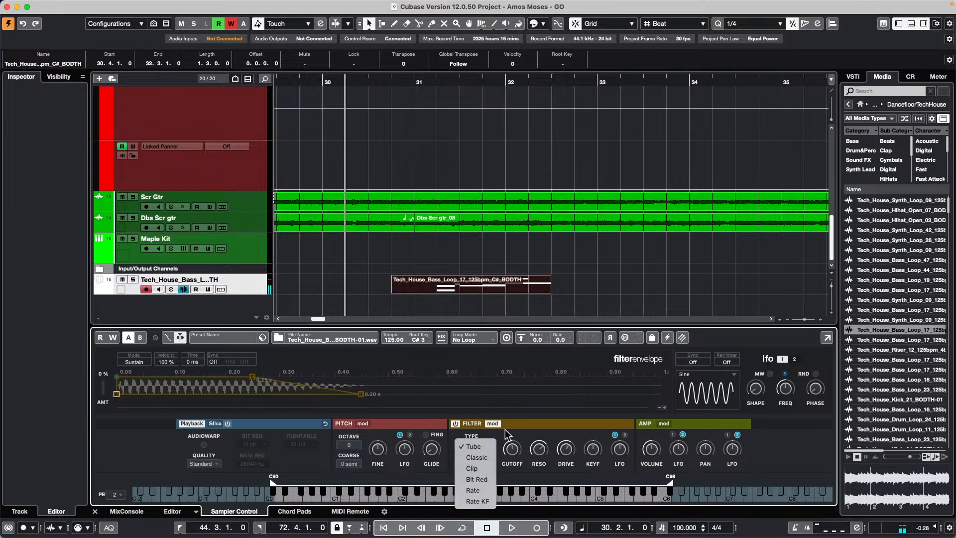
pyautogui.click(476, 457)
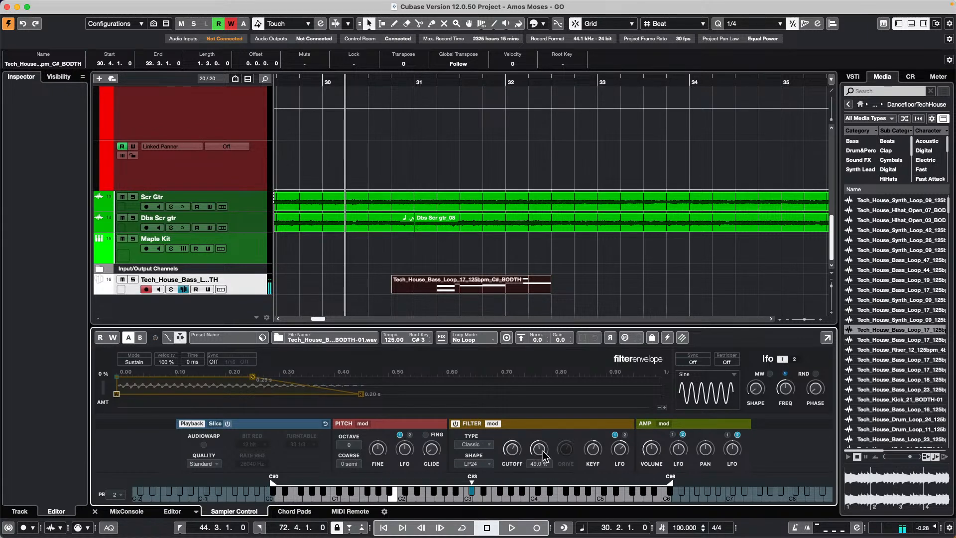
pyautogui.moveTo(538, 448); pyautogui.dragTo(538, 423)
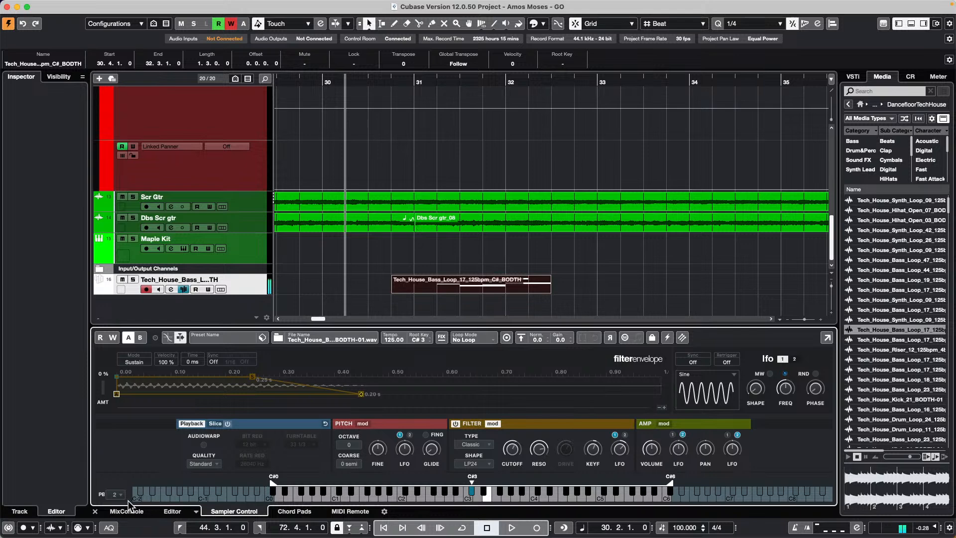
# - Check the sampler part's notes in the editor and undo the last two edits
pyautogui.click(168, 511)
pyautogui.click(222, 511)
pyautogui.press('super+z')
pyautogui.press('super+z')
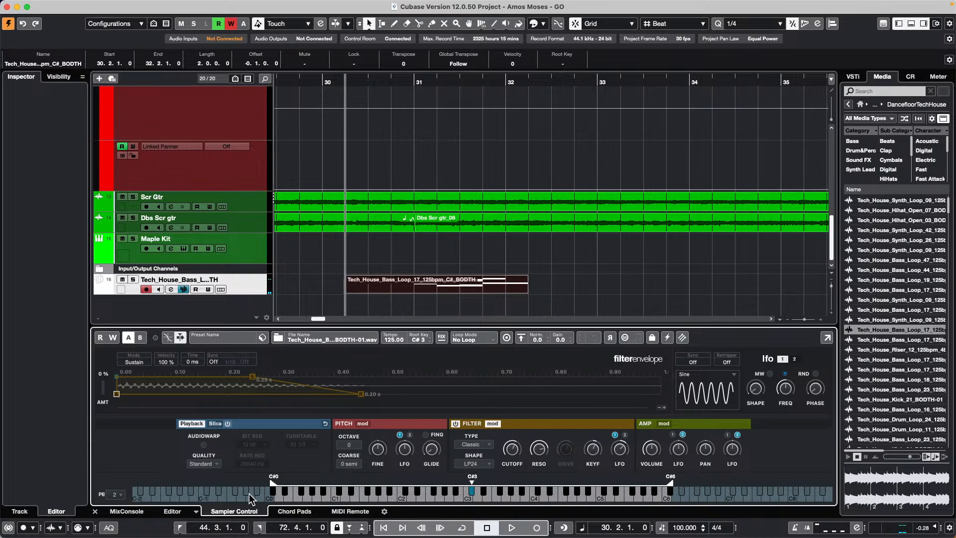
# - Deselect the sampler part, view the chord pads and return to the sampler controls
pyautogui.click(603, 283)
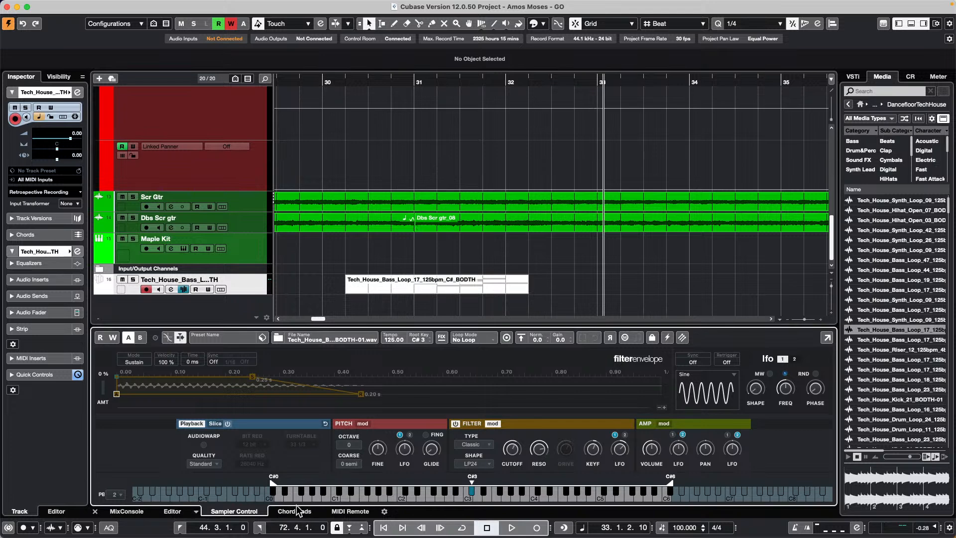
pyautogui.click(286, 512)
pyautogui.click(232, 512)
pyautogui.click(225, 511)
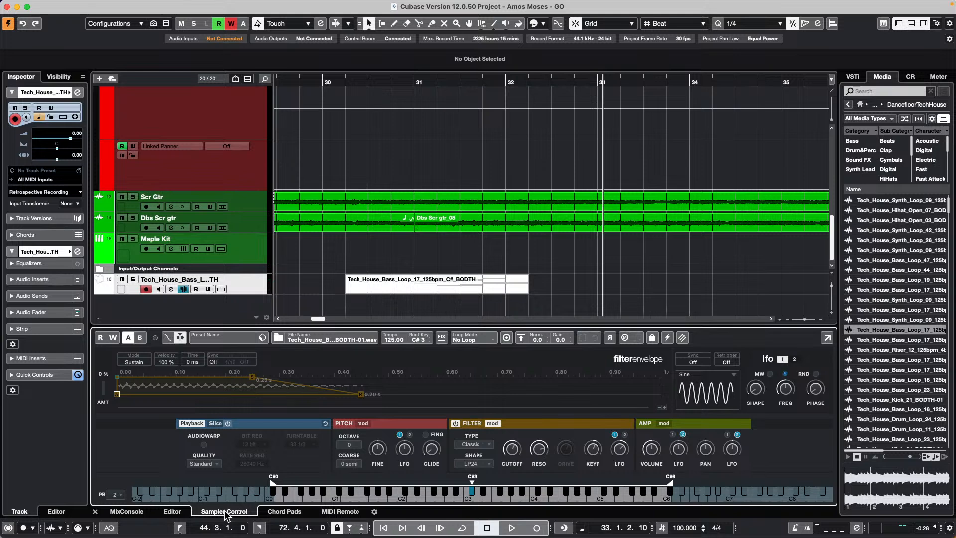
# - Cycle the lower zone between the sampler controls and the editor page
pyautogui.hotkey('shift', 'pageup')
pyautogui.hotkey('shift', 'pagedown')
pyautogui.hotkey('shift', 'pagedown')
pyautogui.hotkey('shift', 'pageup')
pyautogui.hotkey('shift', 'pageup')
pyautogui.hotkey('shift', 'pagedown')
pyautogui.hotkey('shift', 'pageup')
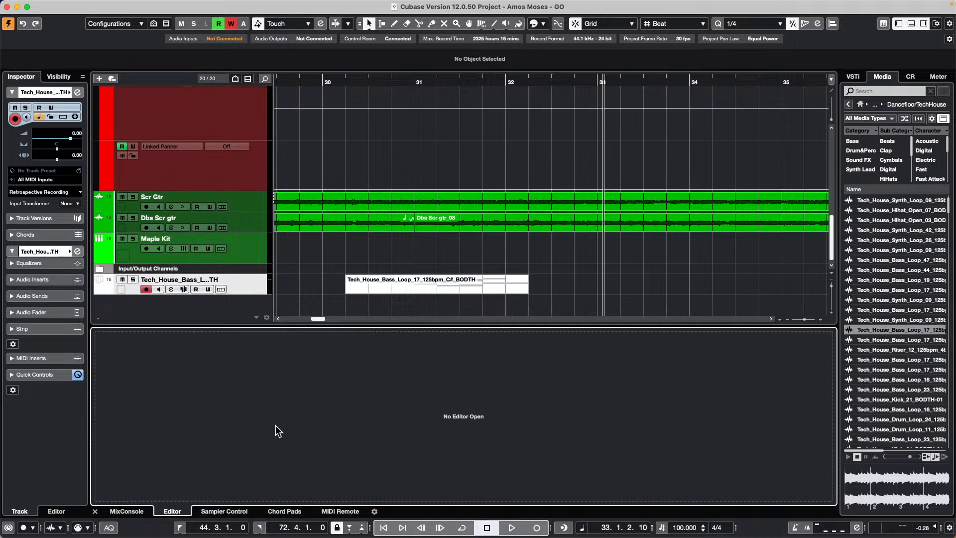
# - Select the Tech House bass loop part and alternate between its notes in the key editor and the sampler controls
pyautogui.click(424, 293)
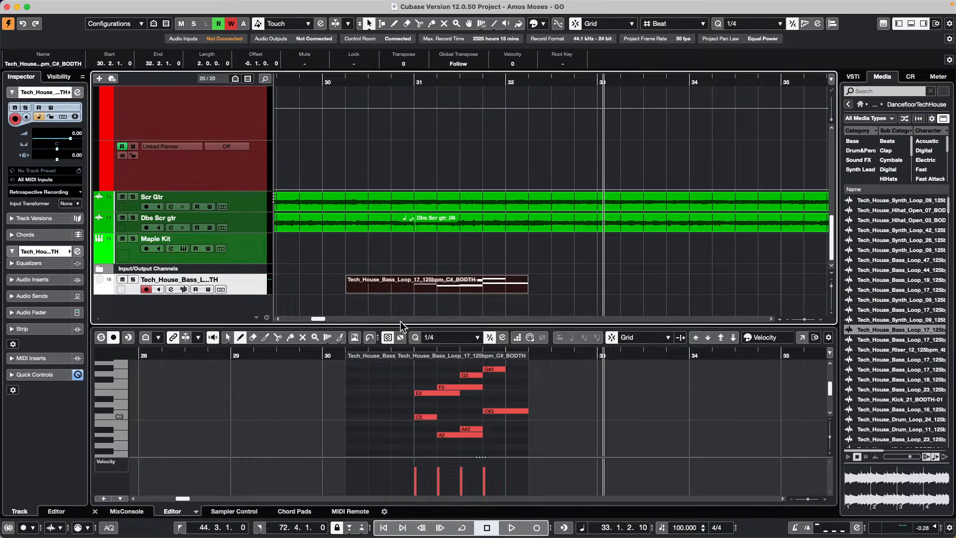
pyautogui.click(379, 387)
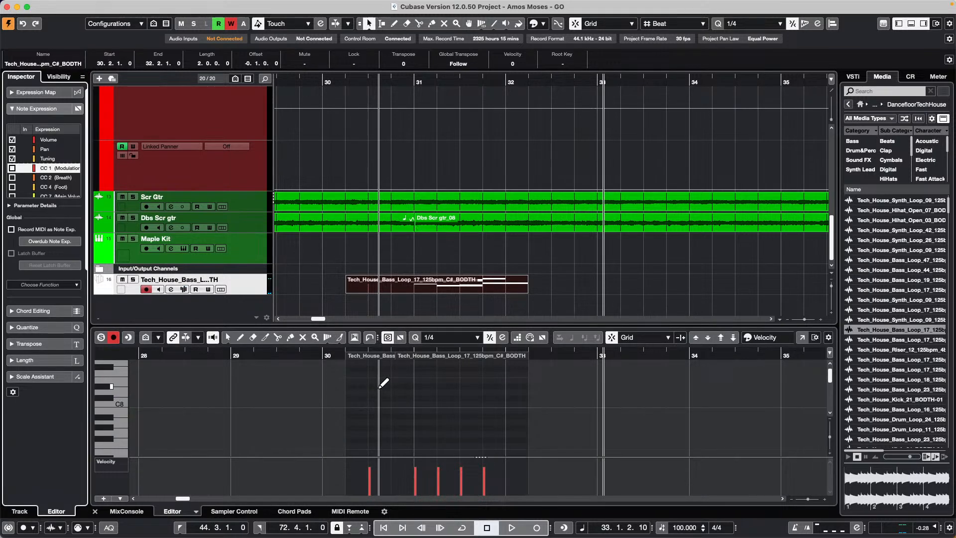
pyautogui.press('Return')
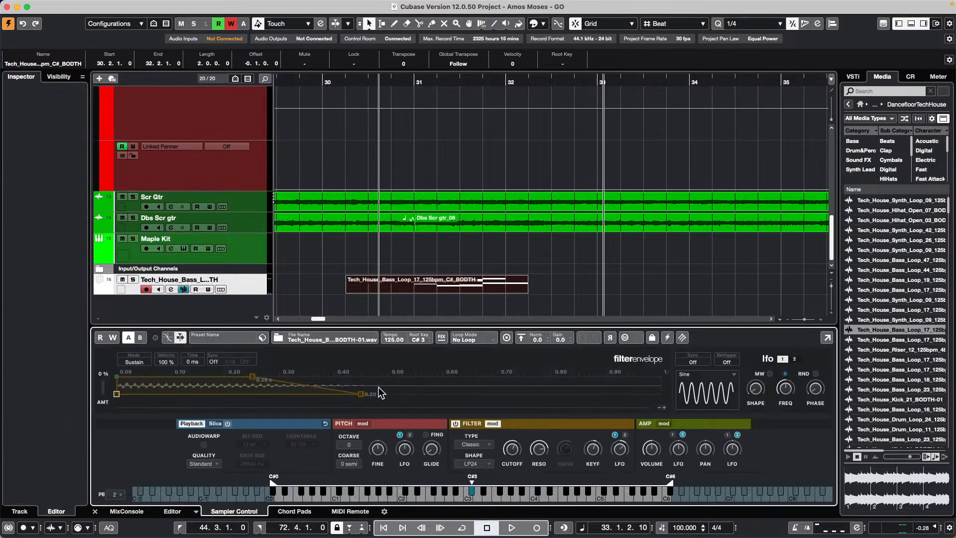
pyautogui.press('Return')
pyautogui.press('Return')
pyautogui.press('Return')
pyautogui.press('Return')
pyautogui.press('Return')
pyautogui.press('Return')
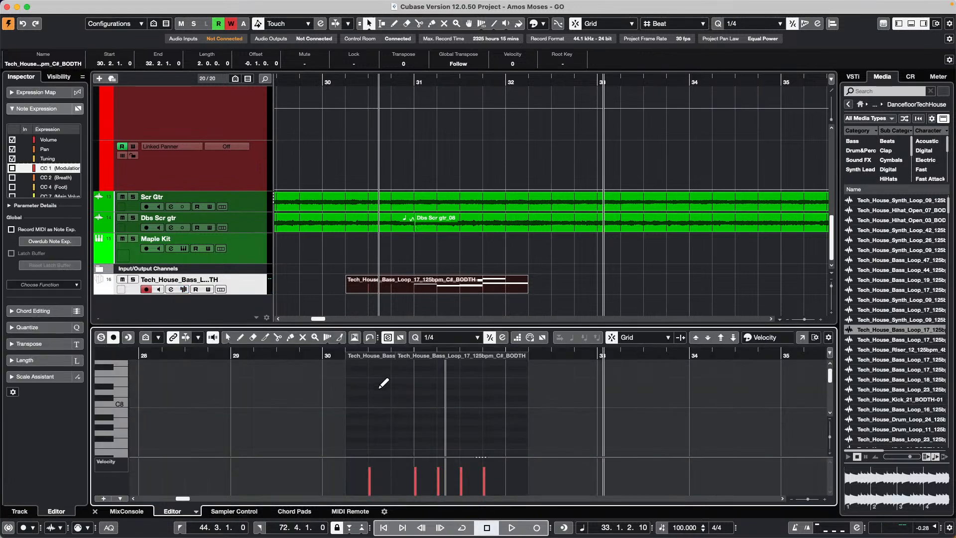
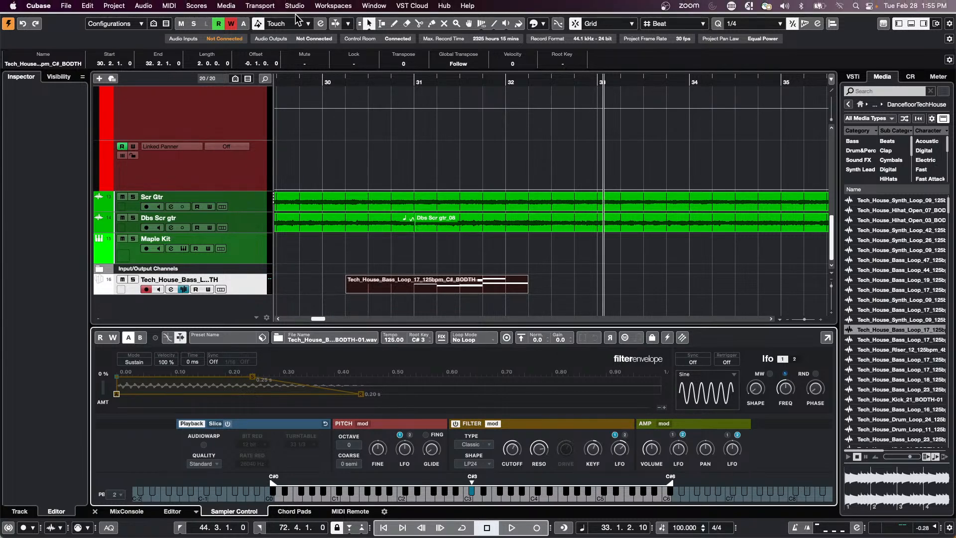
# - Open the audio connections and show the external instruments list
pyautogui.click(290, 8)
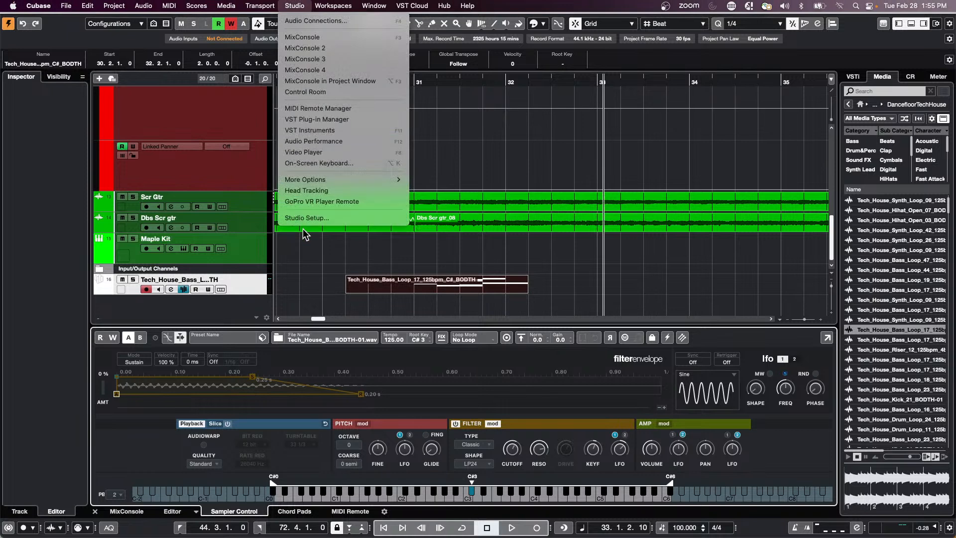
pyautogui.click(290, 8)
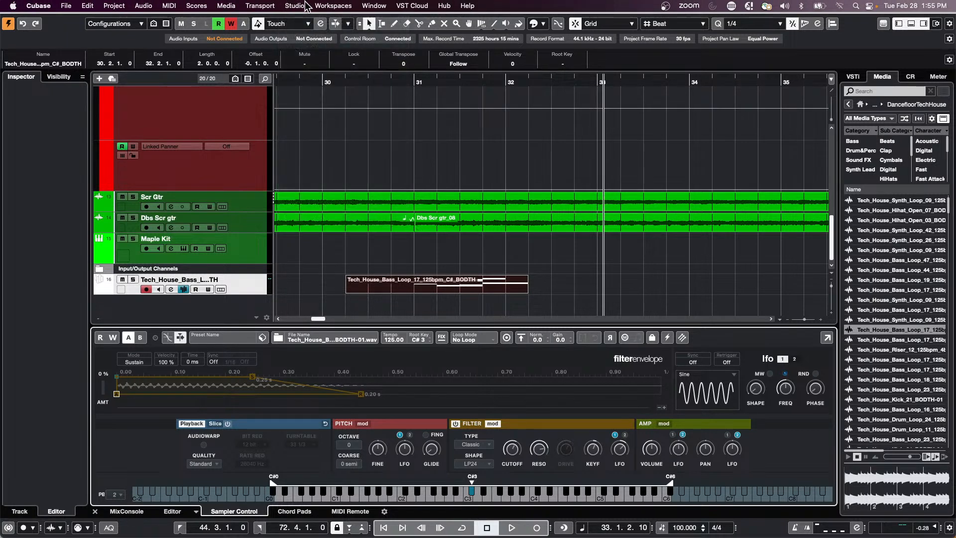
pyautogui.click(293, 9)
pyautogui.click(296, 20)
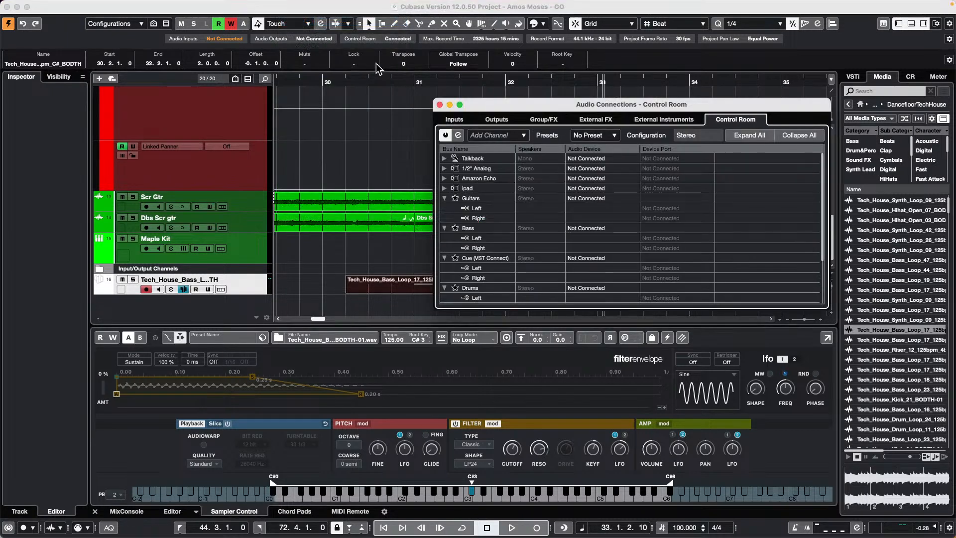
pyautogui.click(673, 121)
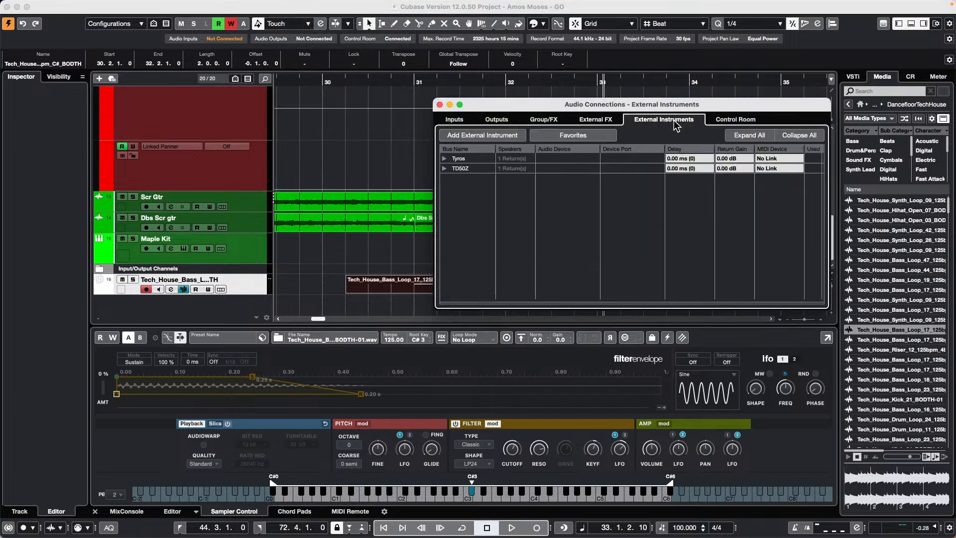
pyautogui.rightClick(462, 187)
pyautogui.moveTo(523, 199)
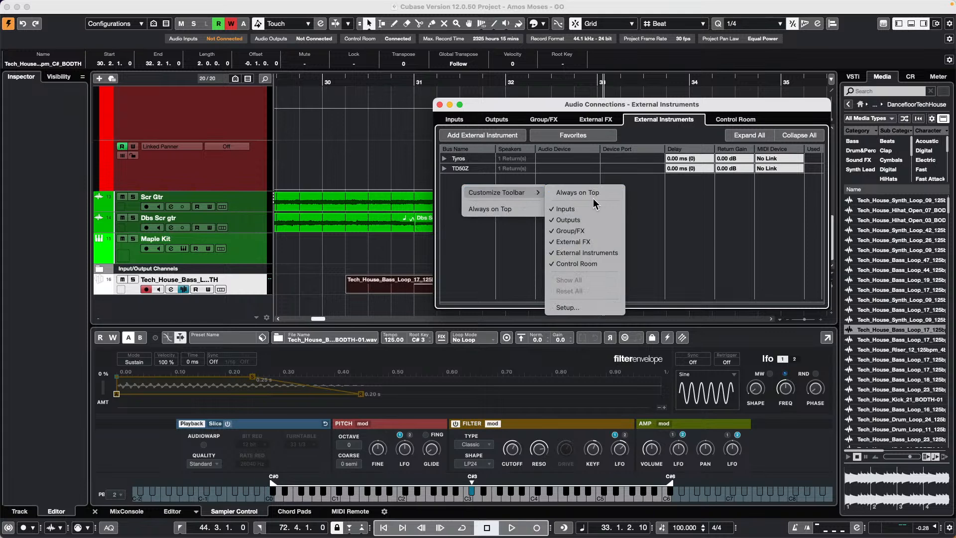
pyautogui.click(578, 142)
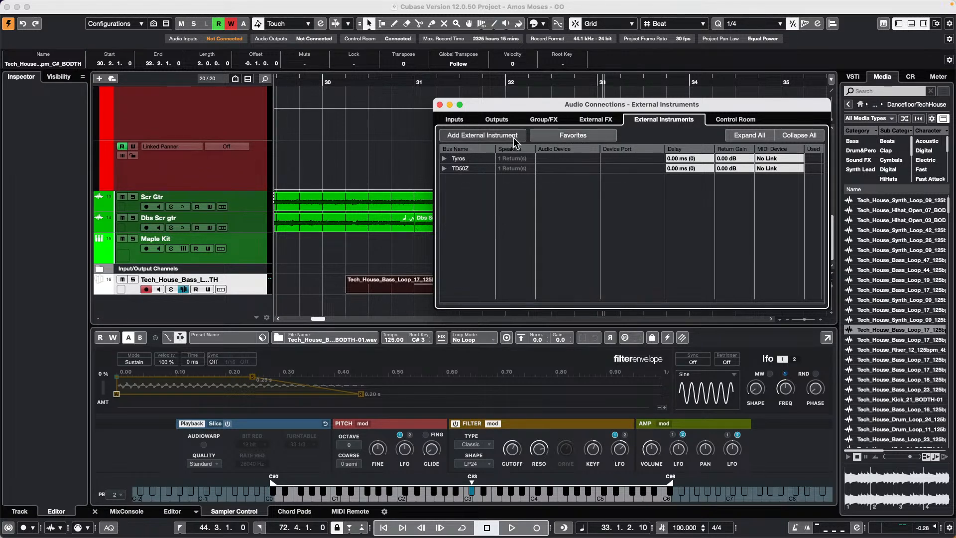
# - Add an external instrument named Montage with one stereo return
pyautogui.click(504, 137)
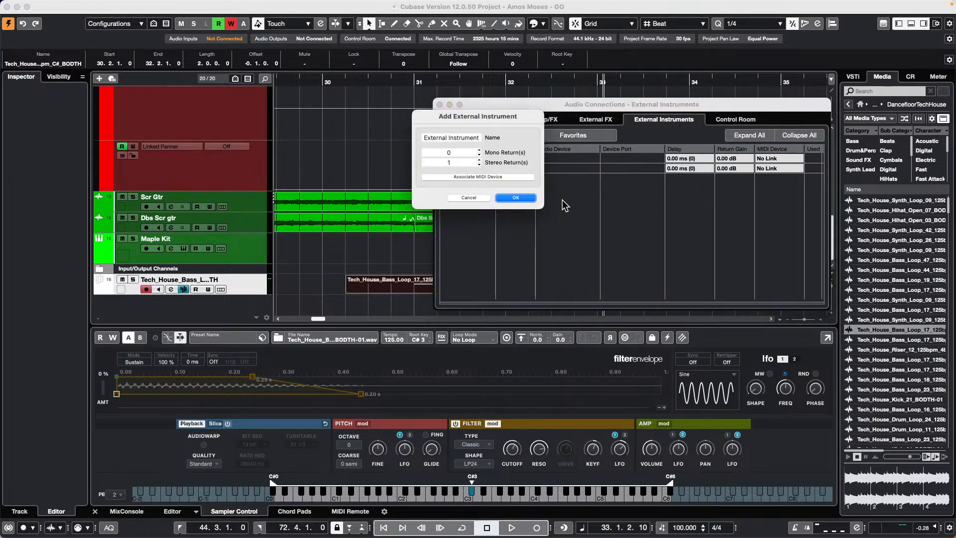
pyautogui.click(475, 138)
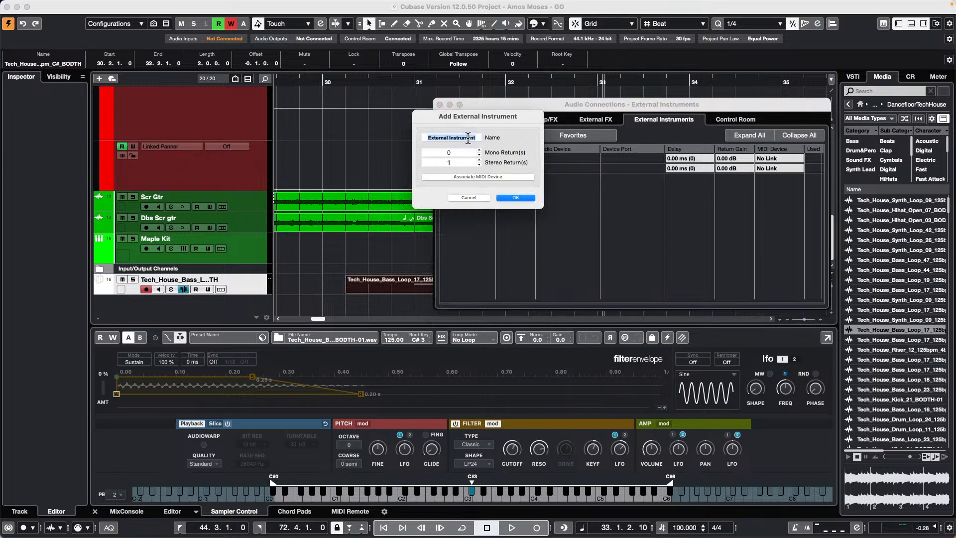
pyautogui.write('Montage')
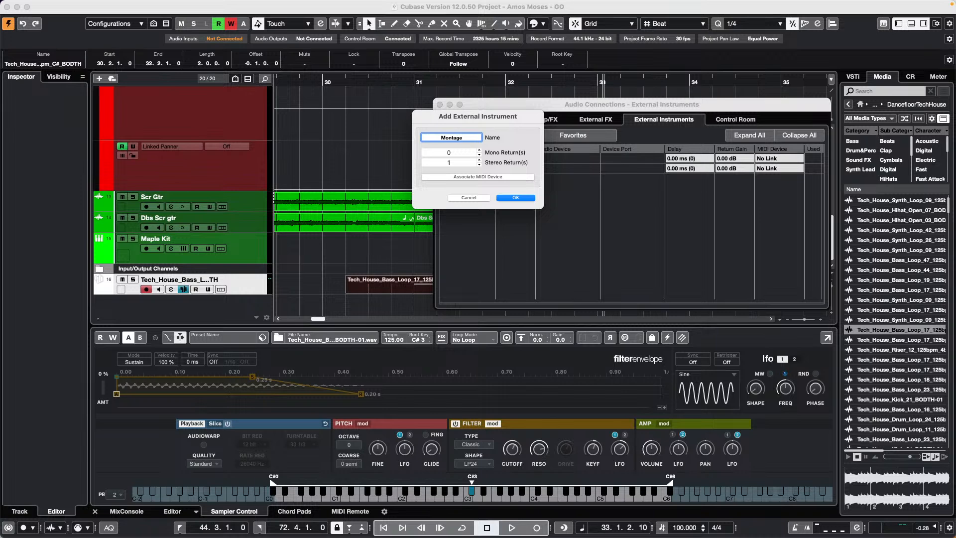
pyautogui.click(526, 198)
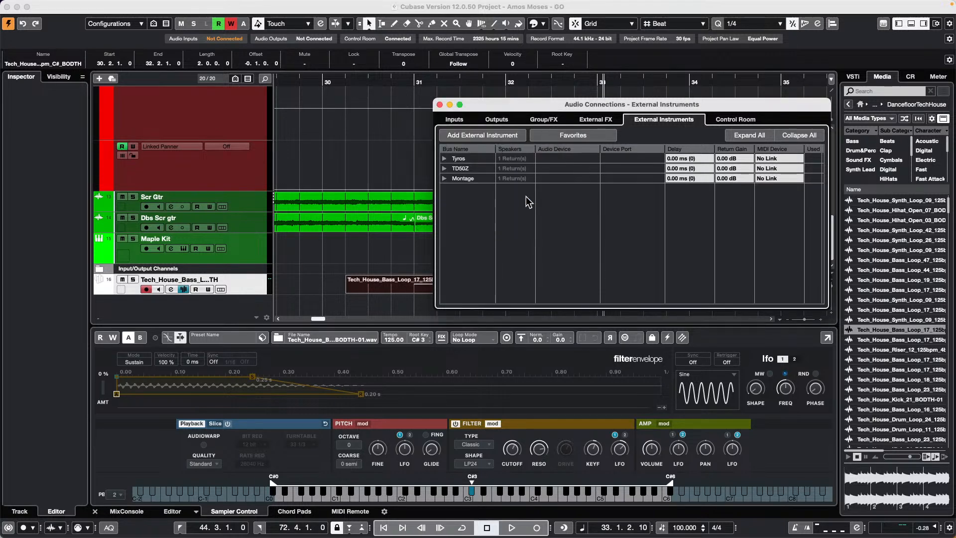
# - Expand the Montage instrument's return bus and assign Steinberg UR24C as its audio device
pyautogui.click(445, 178)
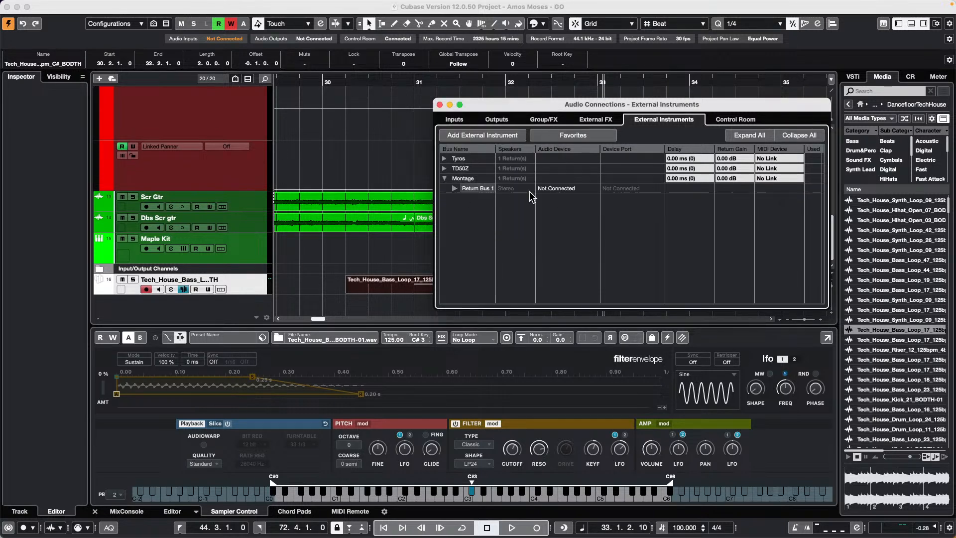
pyautogui.click(454, 189)
pyautogui.click(566, 192)
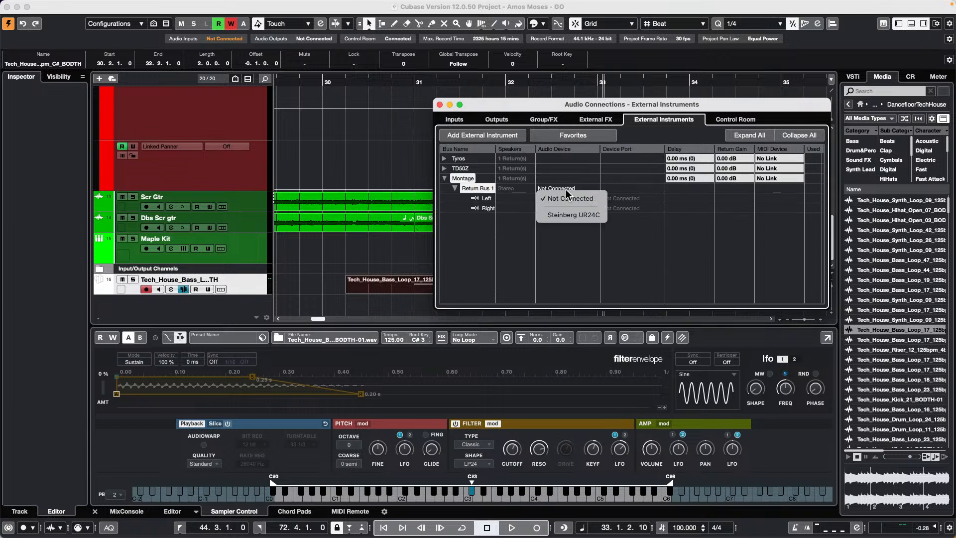
pyautogui.click(573, 214)
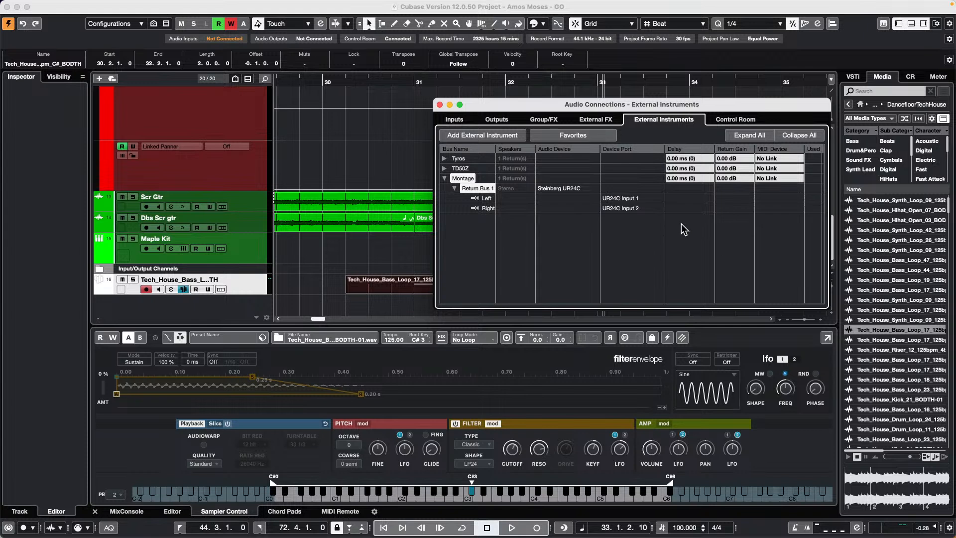
# - Set the Montage return bus's audio device to Not Connected and close the audio connections
pyautogui.click(573, 193)
pyautogui.click(573, 196)
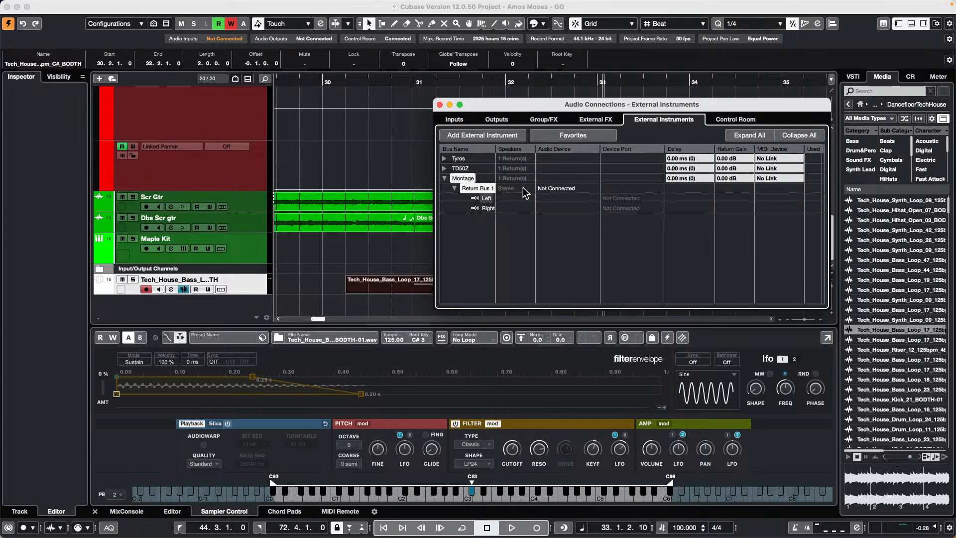
pyautogui.click(439, 104)
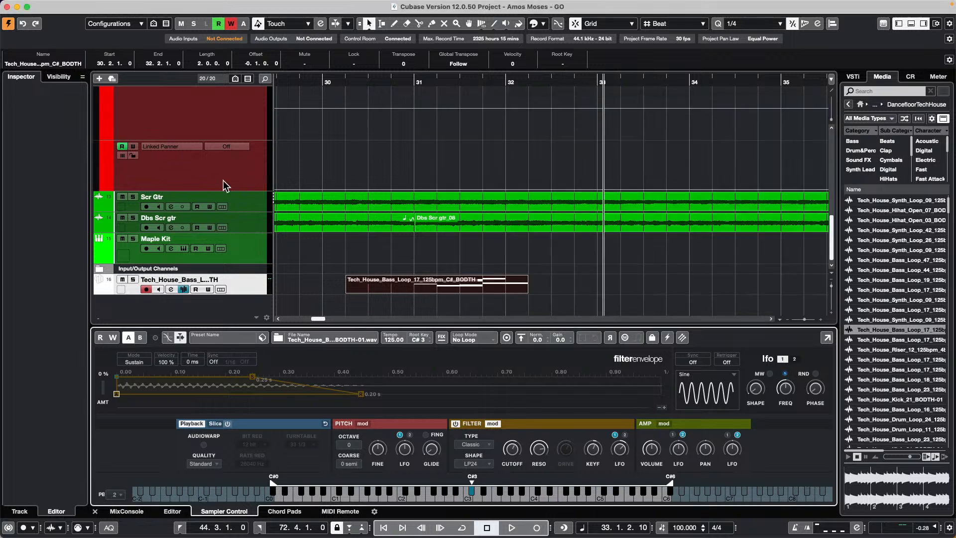
# - Add an instrument track below the Bass track using the external plug-in Montage, routed to Stereo Out
pyautogui.rightClick(231, 169)
pyautogui.moveTo(291, 175)
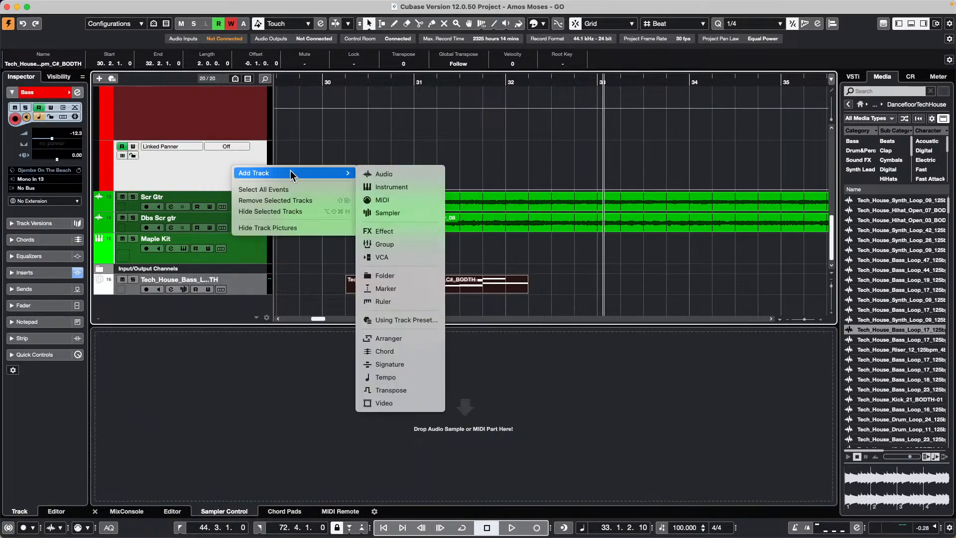
pyautogui.click(422, 185)
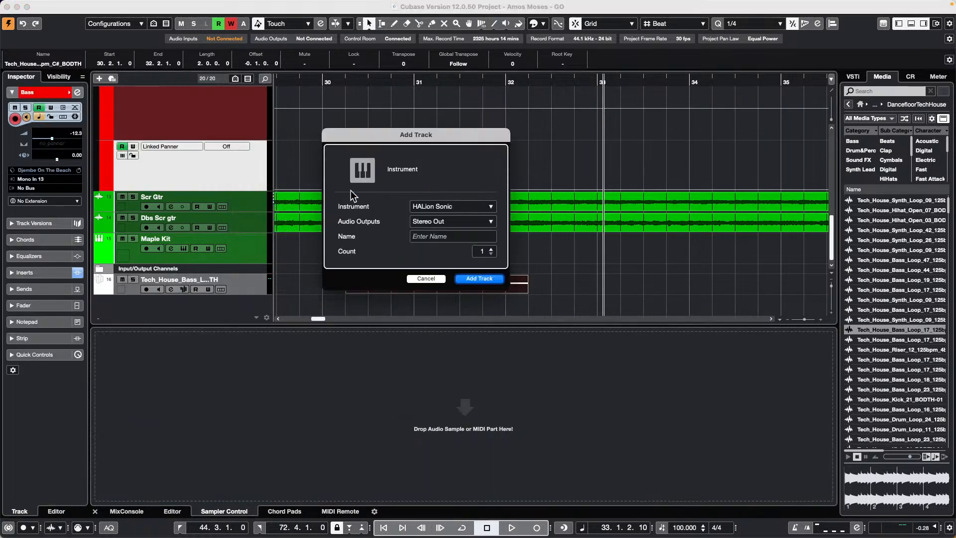
pyautogui.click(435, 206)
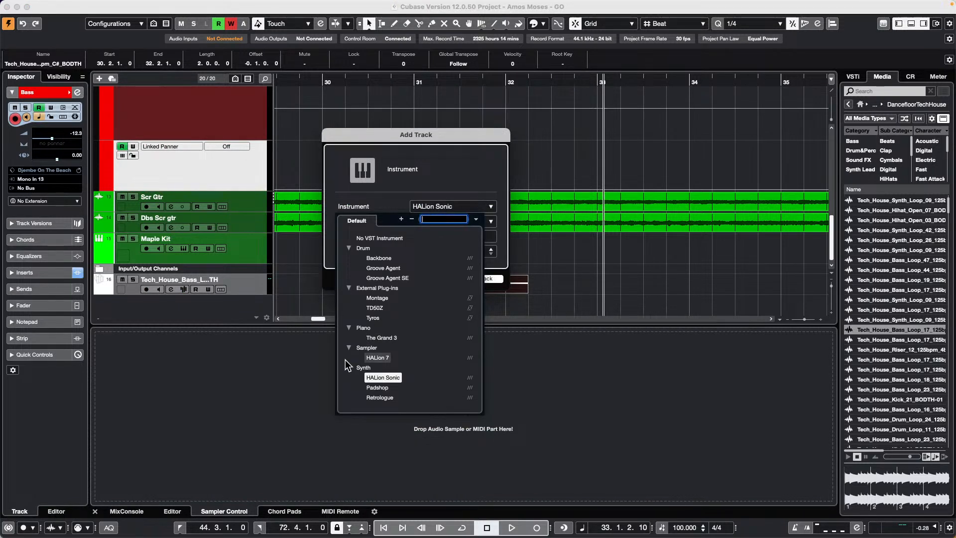
pyautogui.doubleClick(351, 290)
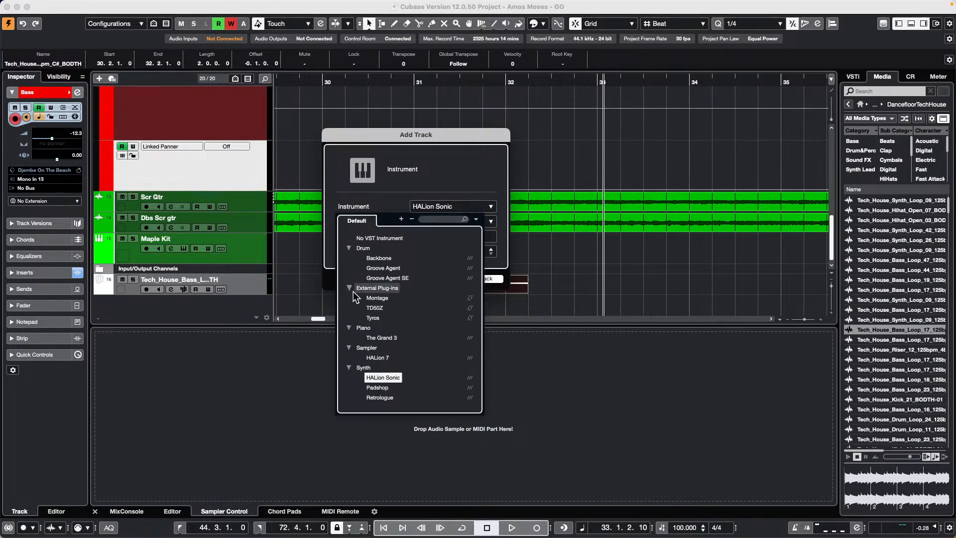
pyautogui.click(381, 298)
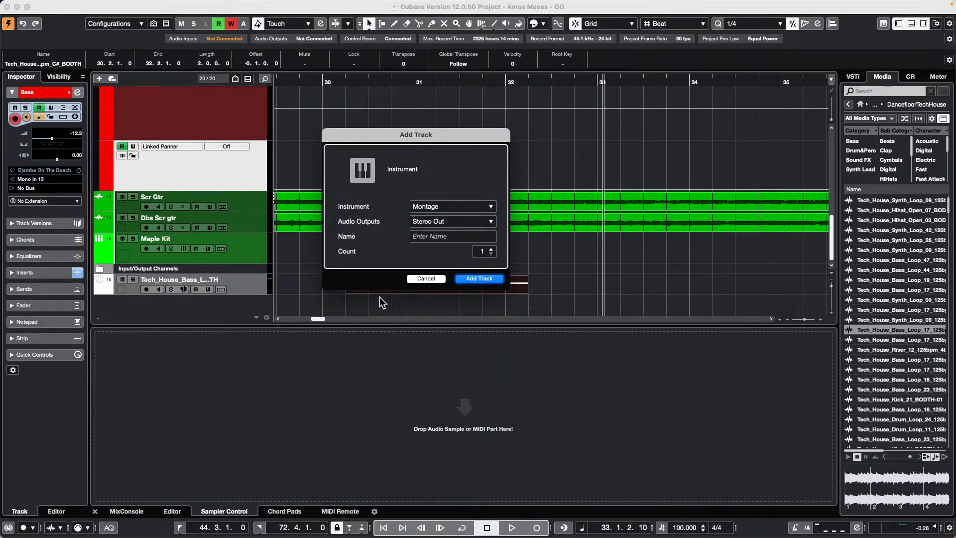
pyautogui.click(481, 279)
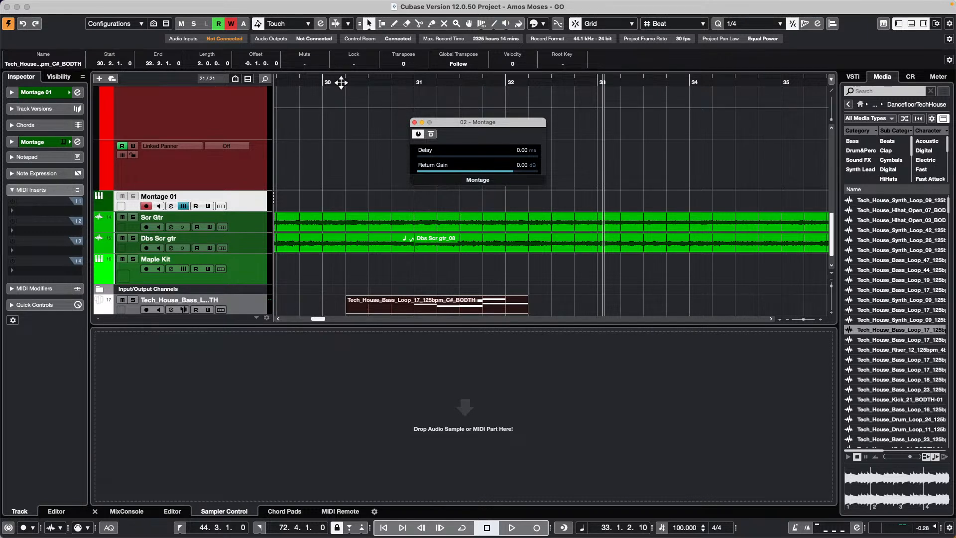
# - Select all the drum tracks from Kik through OH R
pyautogui.click(368, 81)
pyautogui.moveTo(368, 80); pyautogui.dragTo(147, 39)
pyautogui.scroll(15, 336, 185)
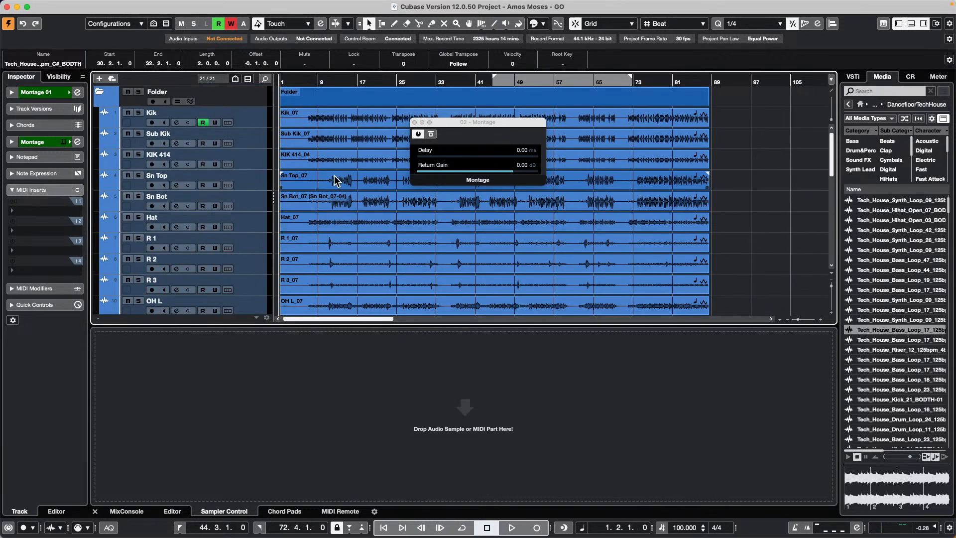
pyautogui.click(255, 122)
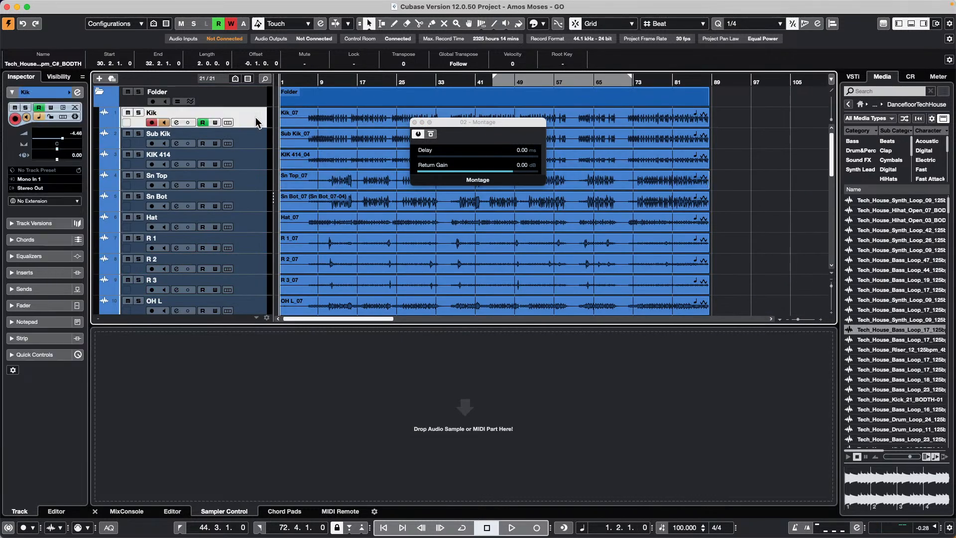
pyautogui.scroll(-8, 247, 131)
pyautogui.scroll(4, 244, 130)
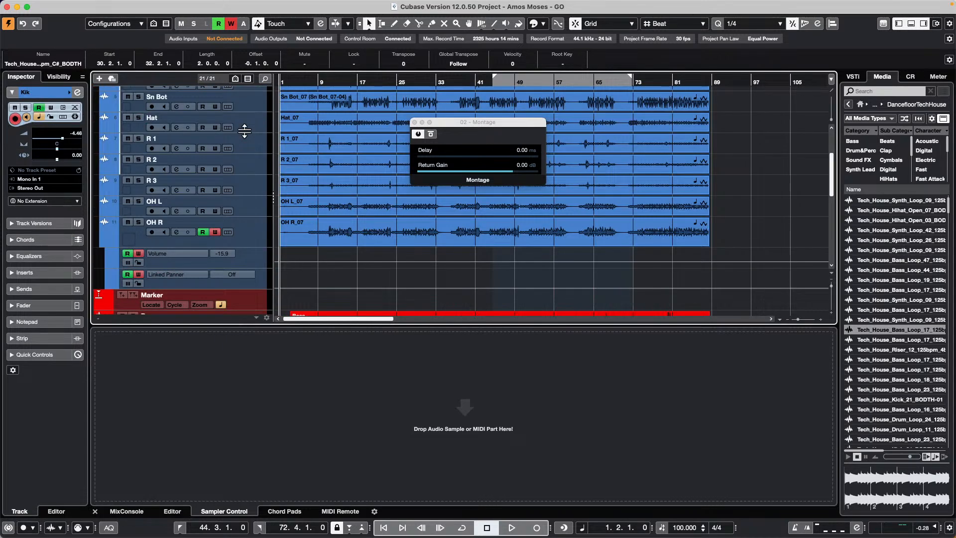
pyautogui.click(253, 231)
# - Add a stereo group channel named Drums to the selected channels, created outside the folder and routed to Stereo Out
pyautogui.rightClick(253, 230)
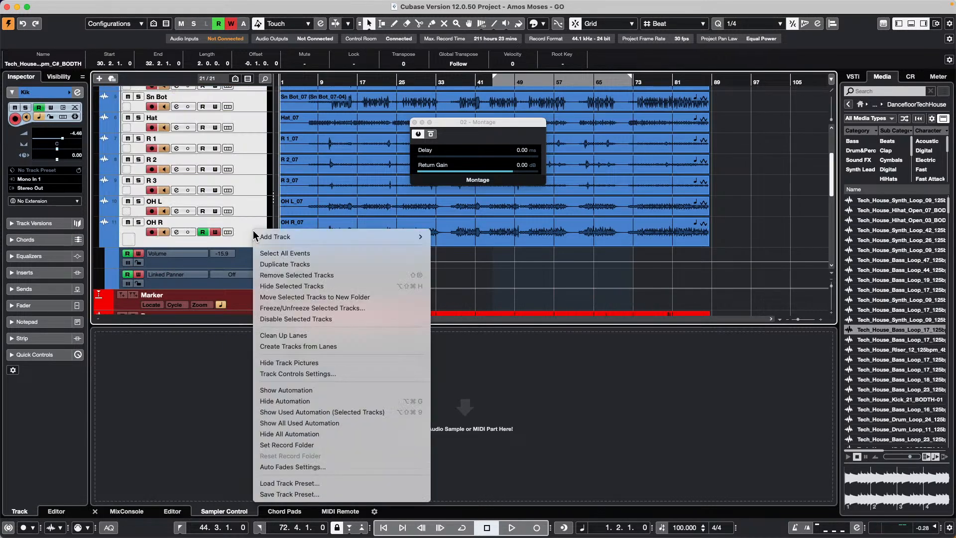
pyautogui.moveTo(300, 241)
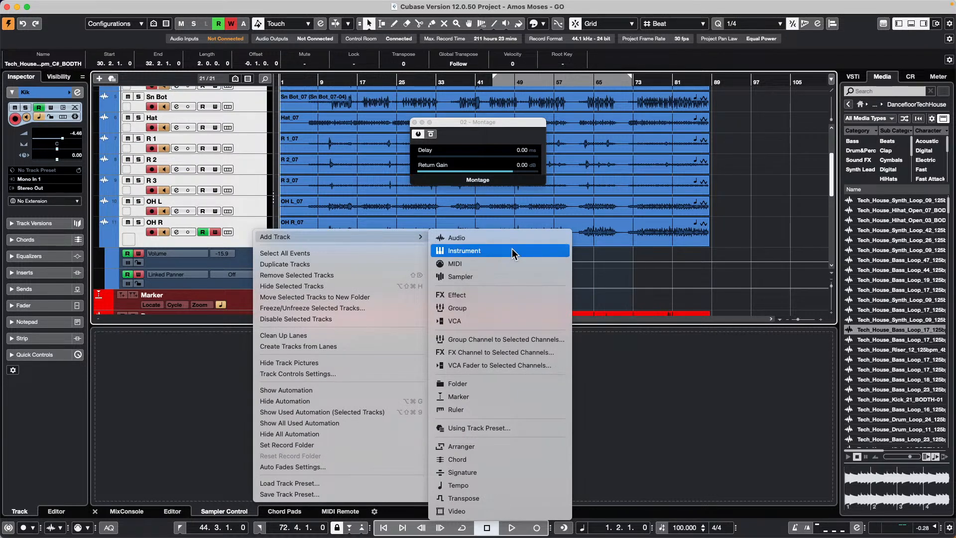
pyautogui.click(516, 341)
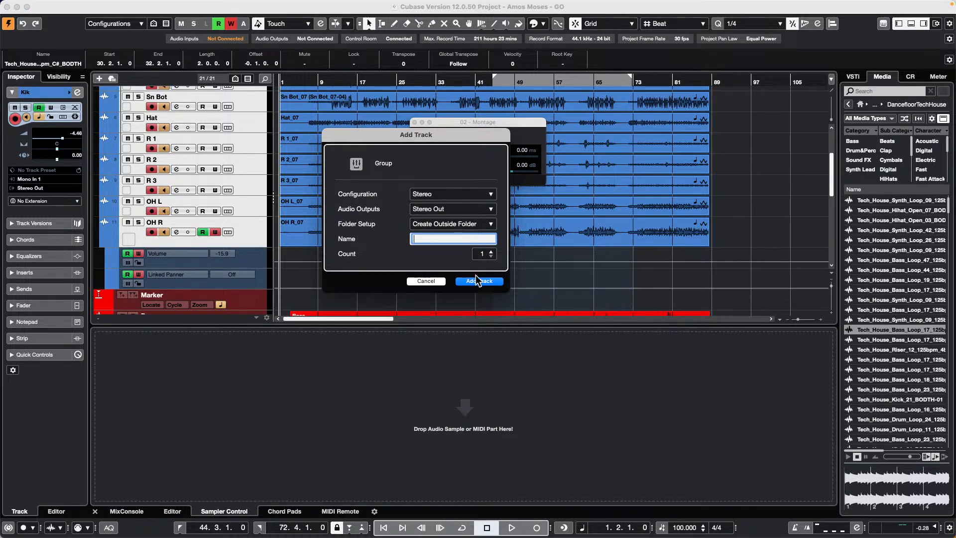
pyautogui.write('Drums')
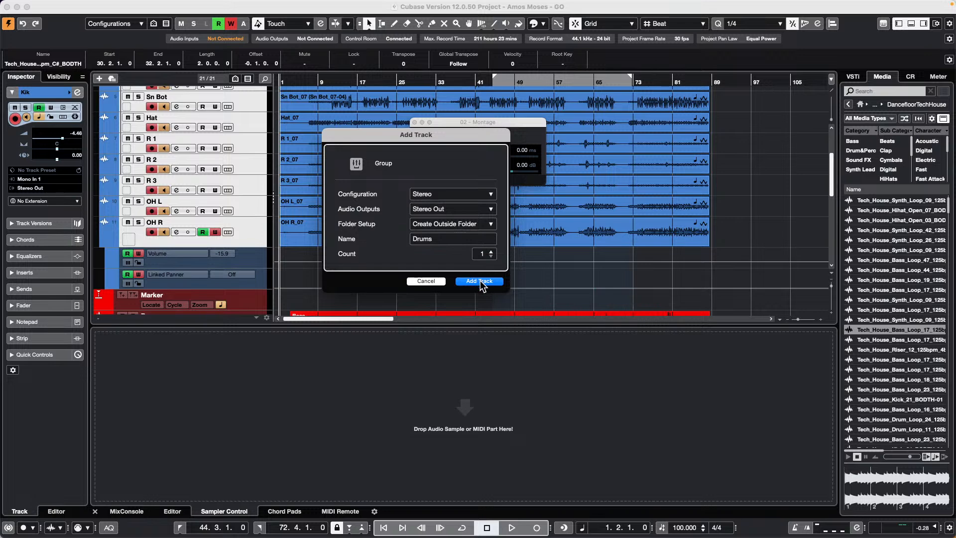
pyautogui.click(485, 281)
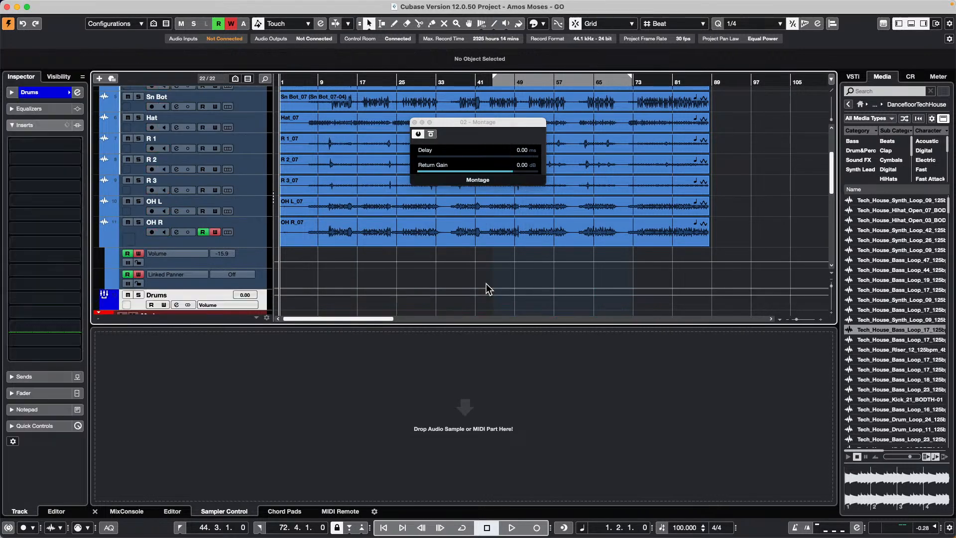
# - Add a stereo group channel named Drums 2 to the selected Drums group, created outside the folder and routed to Stereo Out
pyautogui.rightClick(261, 299)
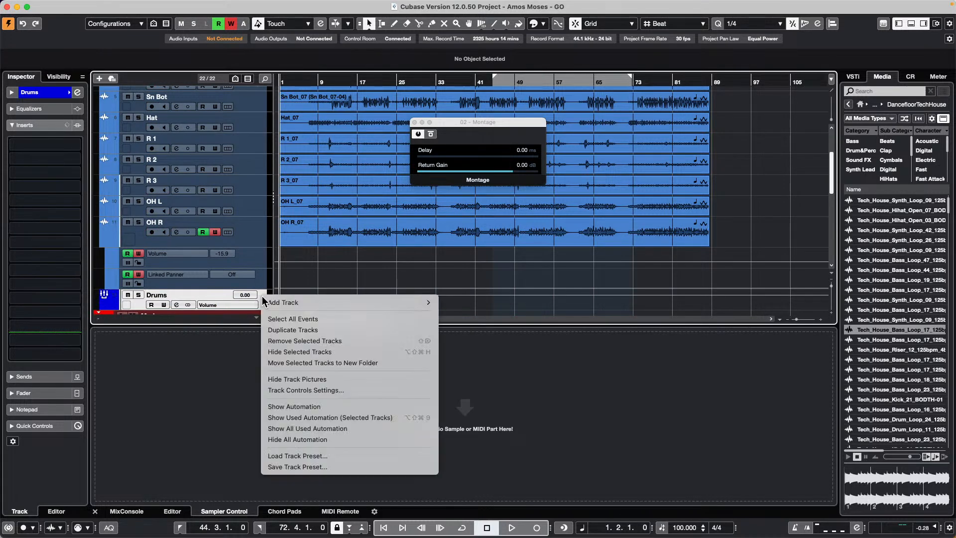
pyautogui.moveTo(332, 303)
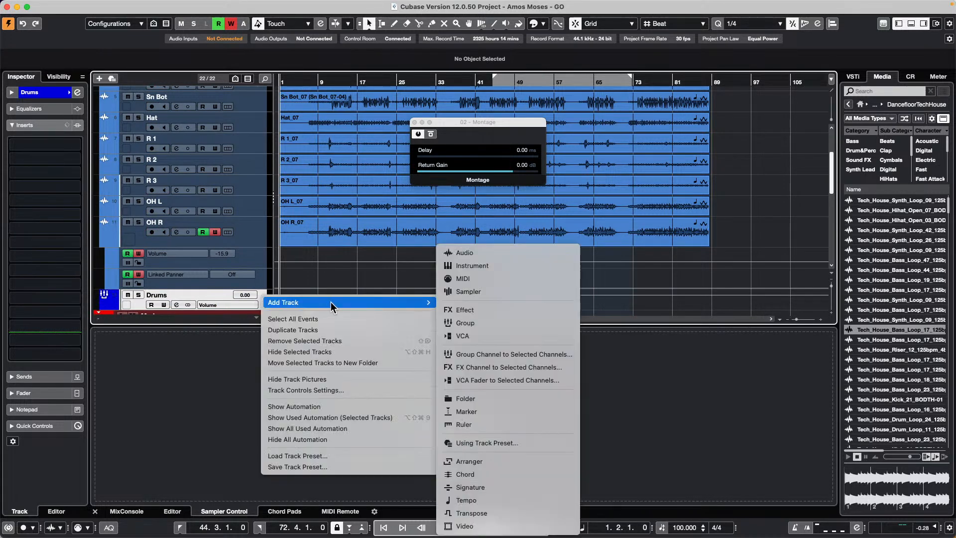
pyautogui.click(522, 354)
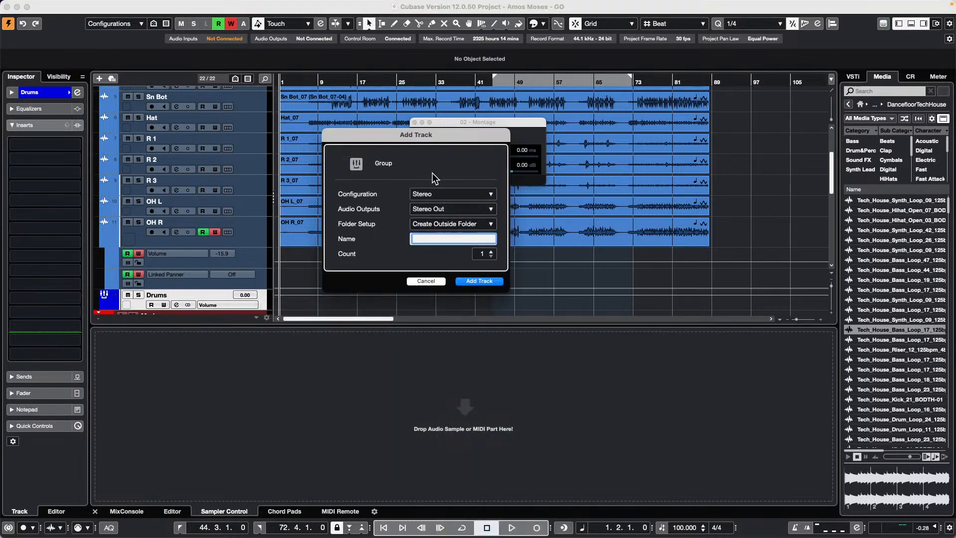
pyautogui.write('Drums')
pyautogui.press('Return')
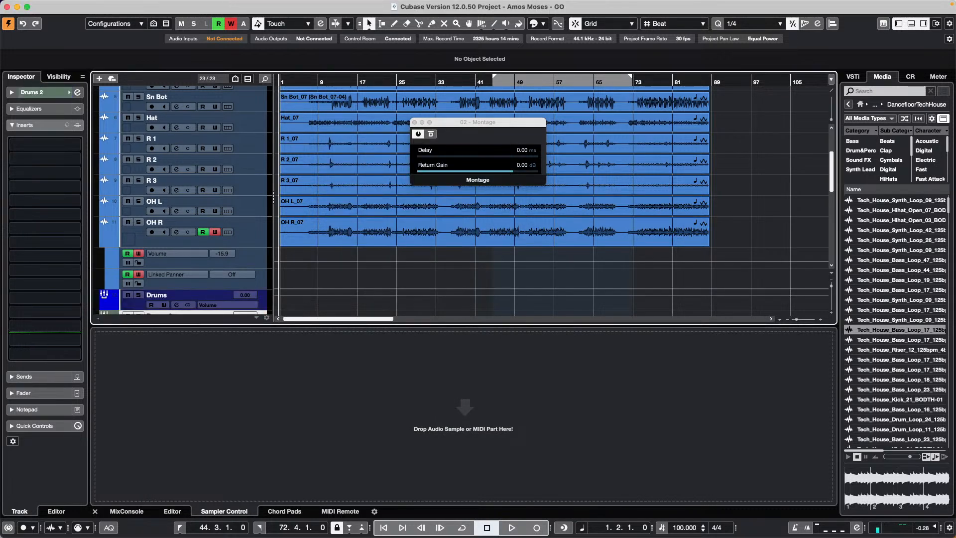
# - Select all the drum tracks from Kik through OH R and add an FX channel with the Flanger effect to them
pyautogui.click(253, 231)
pyautogui.scroll(5, 249, 203)
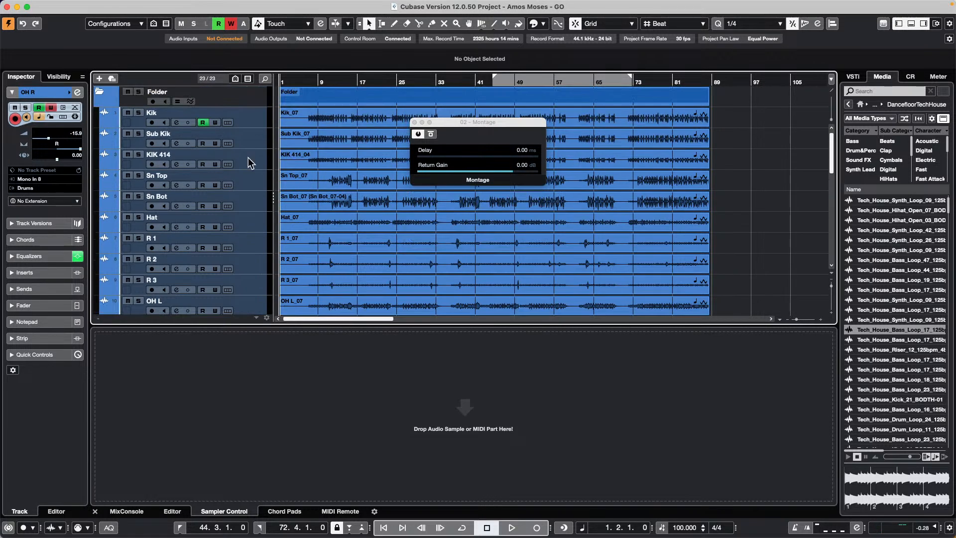
pyautogui.keyDown('shift'); pyautogui.click(256, 121); pyautogui.keyUp('shift')
pyautogui.rightClick(251, 124)
pyautogui.moveTo(279, 129)
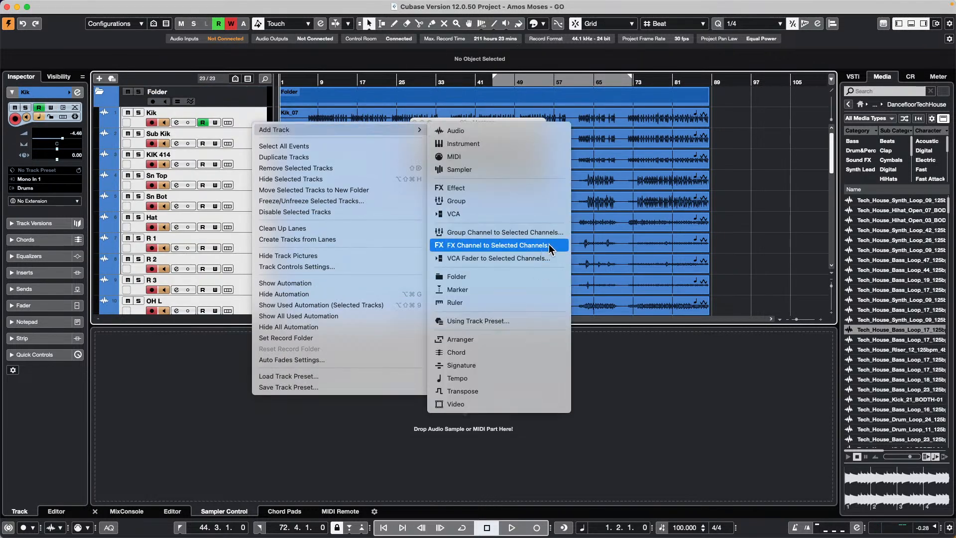
pyautogui.click(535, 244)
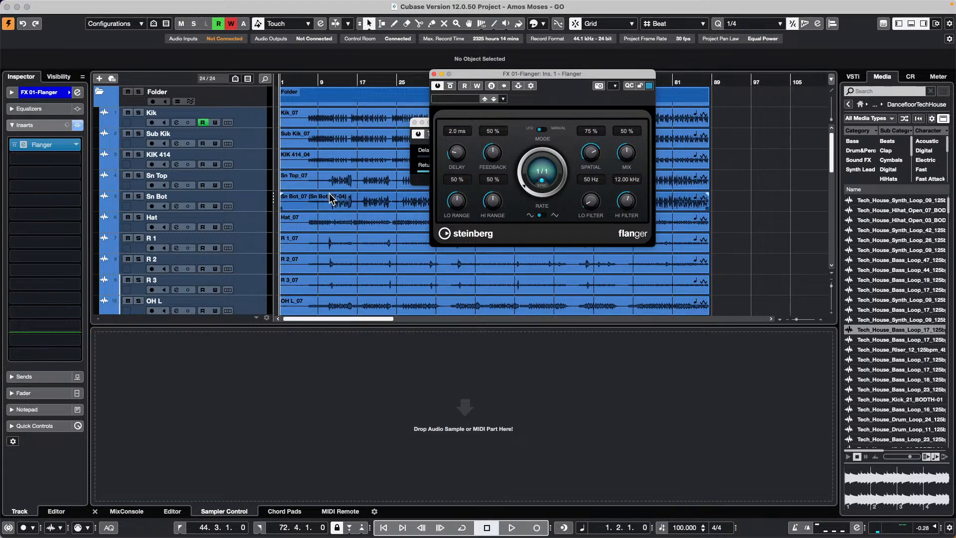
# - Select every track from Kik through Drums 2, including the FX 01-Flanger and Drums channels
pyautogui.scroll(-10, 330, 196)
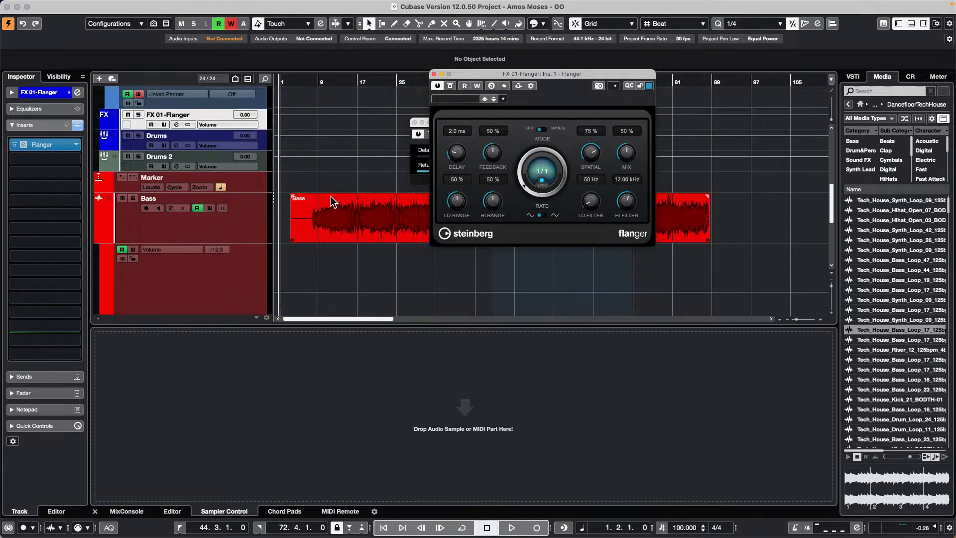
pyautogui.click(264, 164)
pyautogui.scroll(6, 262, 168)
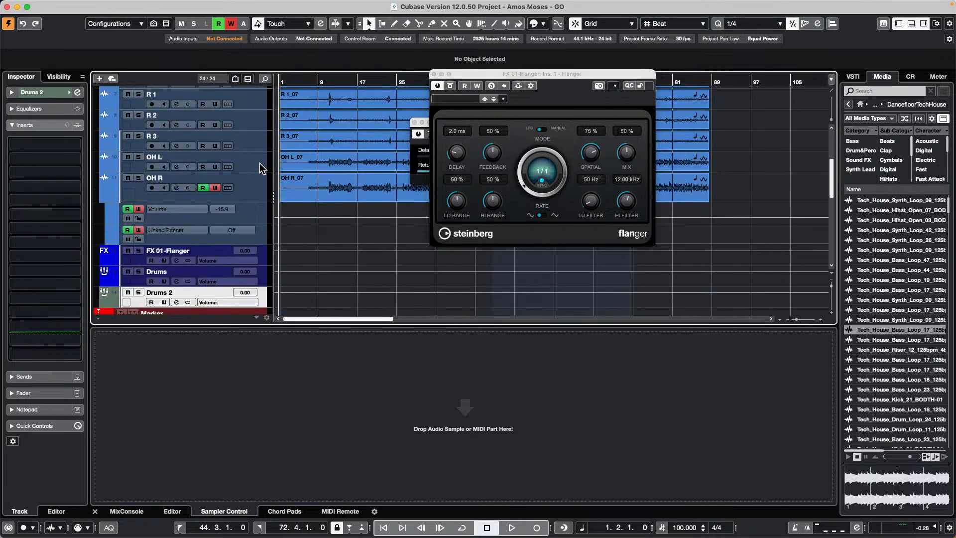
pyautogui.scroll(5, 262, 168)
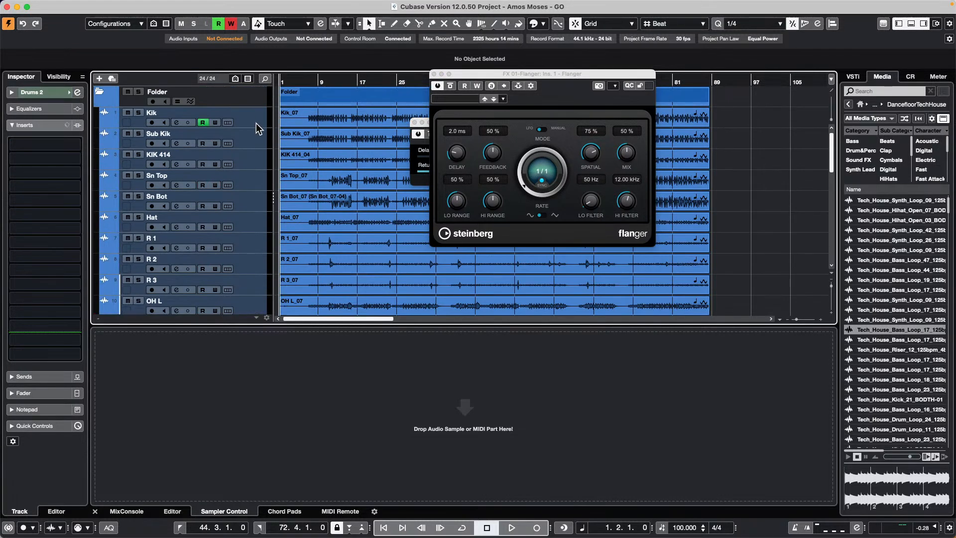
pyautogui.click(256, 127)
# - Export the selected tracks with referenced media files to the Desktop as "drums with FX and group"
pyautogui.moveTo(17, 6)
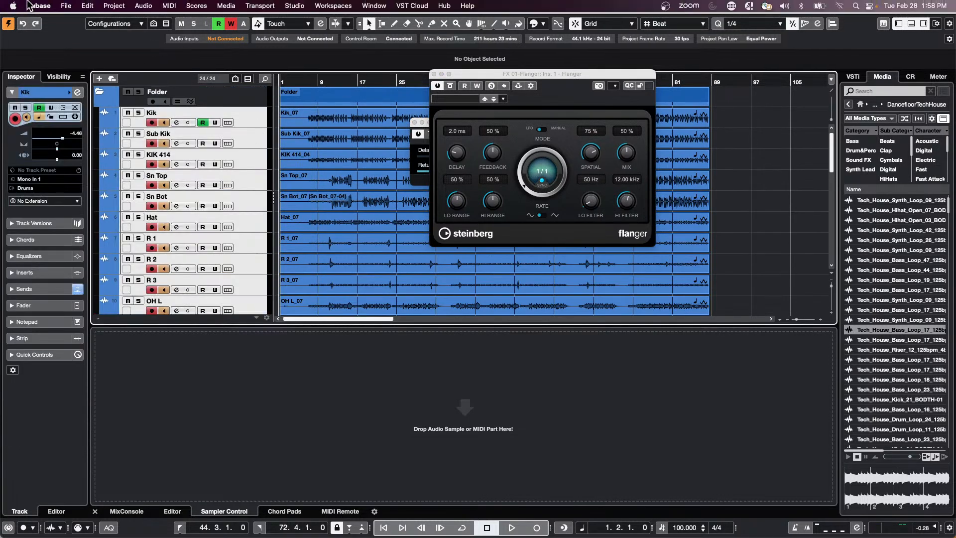
pyautogui.click(66, 6)
pyautogui.moveTo(89, 188)
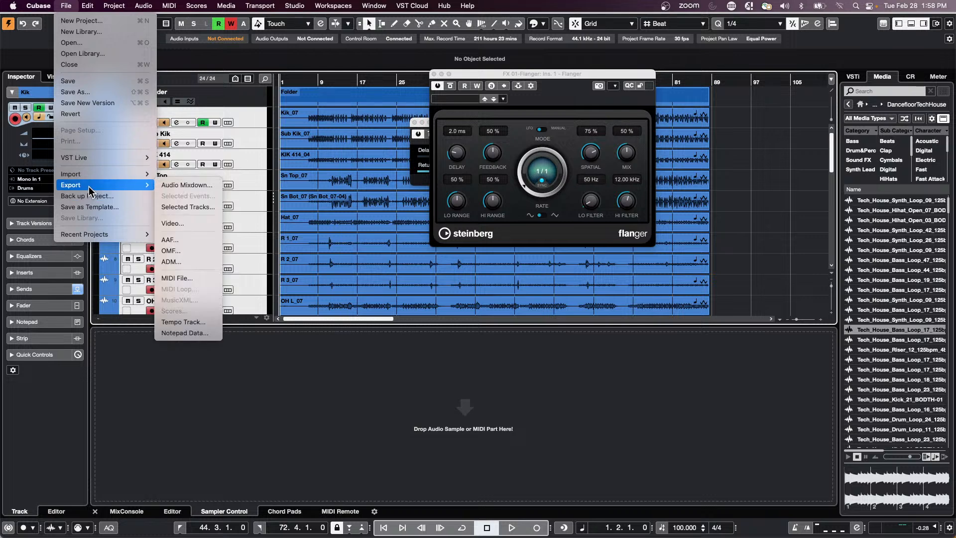
pyautogui.click(192, 207)
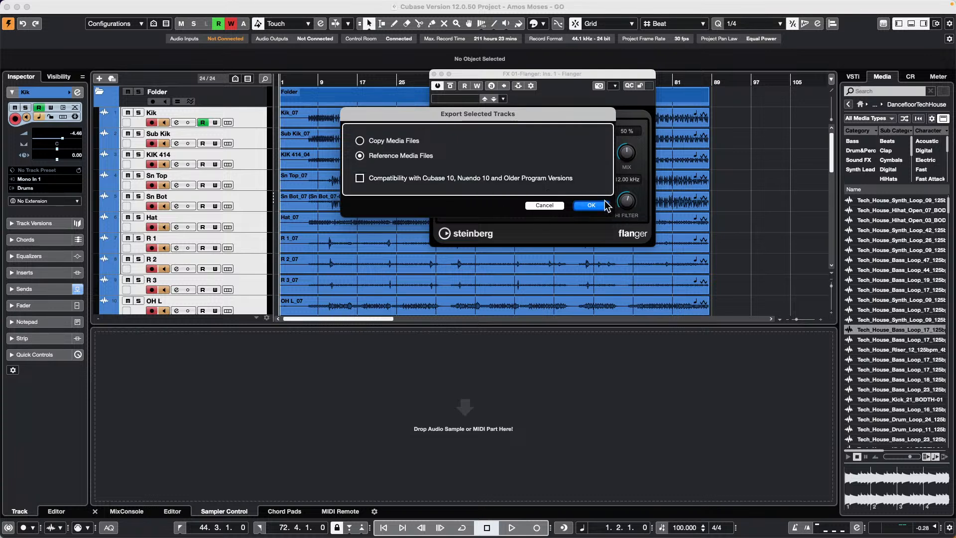
pyautogui.click(589, 205)
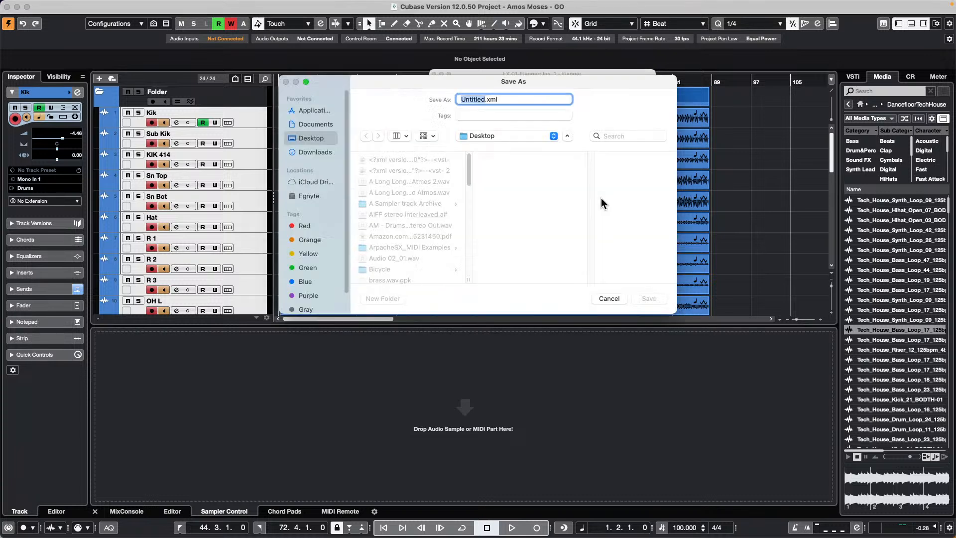
pyautogui.write('drums')
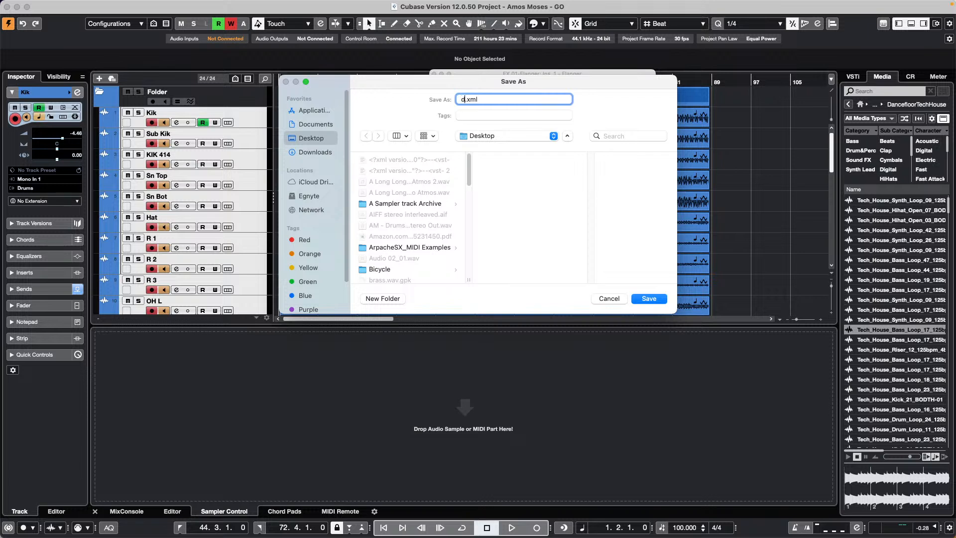
pyautogui.write(' with FX and group')
pyautogui.press('Return')
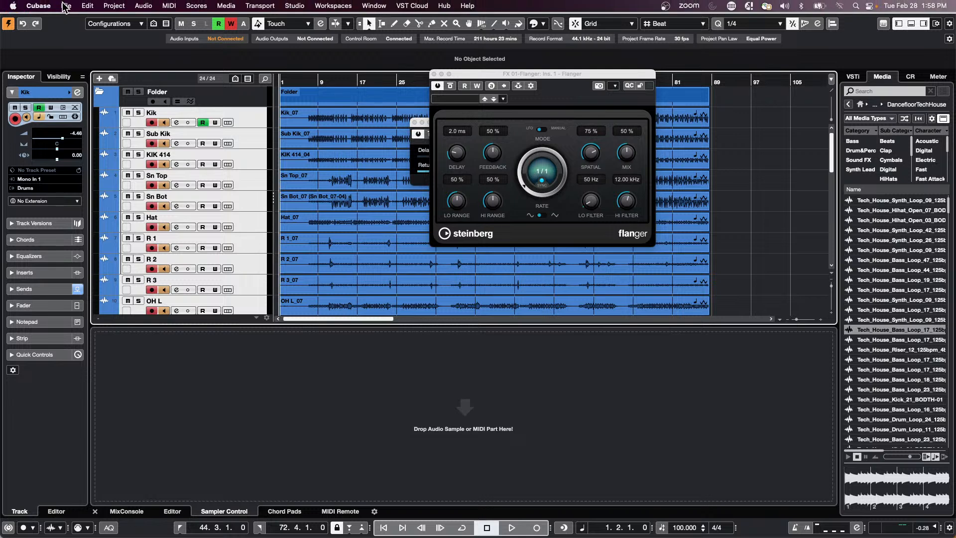
# - Create a new empty project in the February 21 2023 folder
pyautogui.click(66, 5)
pyautogui.click(67, 24)
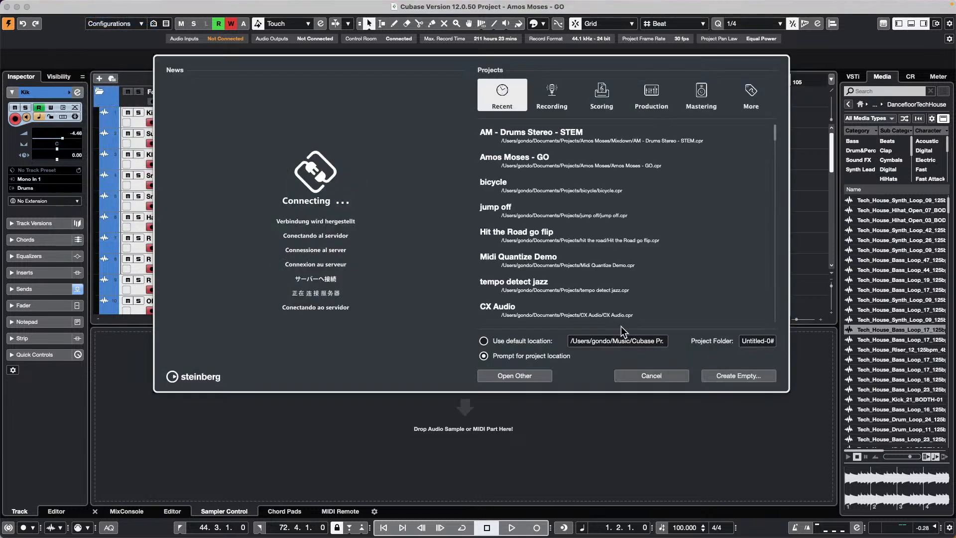
pyautogui.click(736, 375)
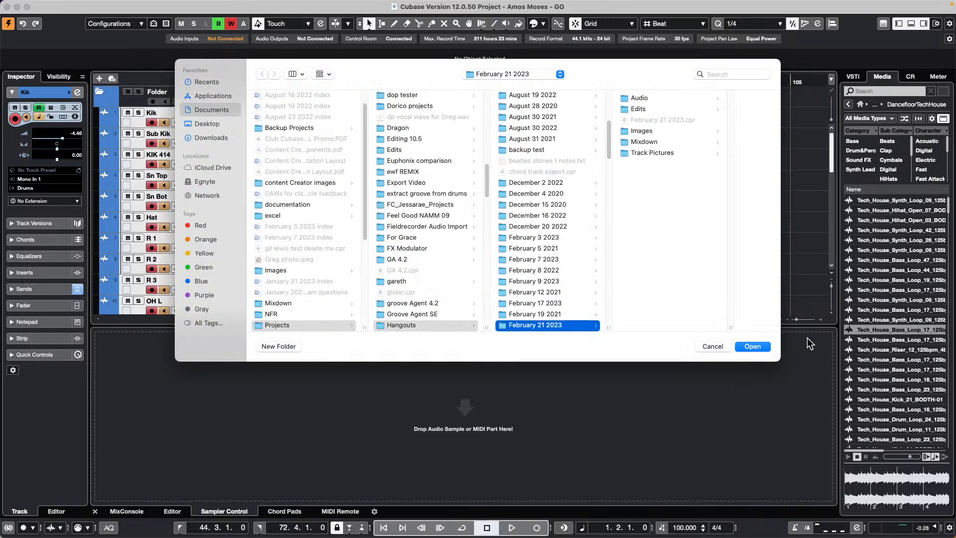
pyautogui.click(751, 346)
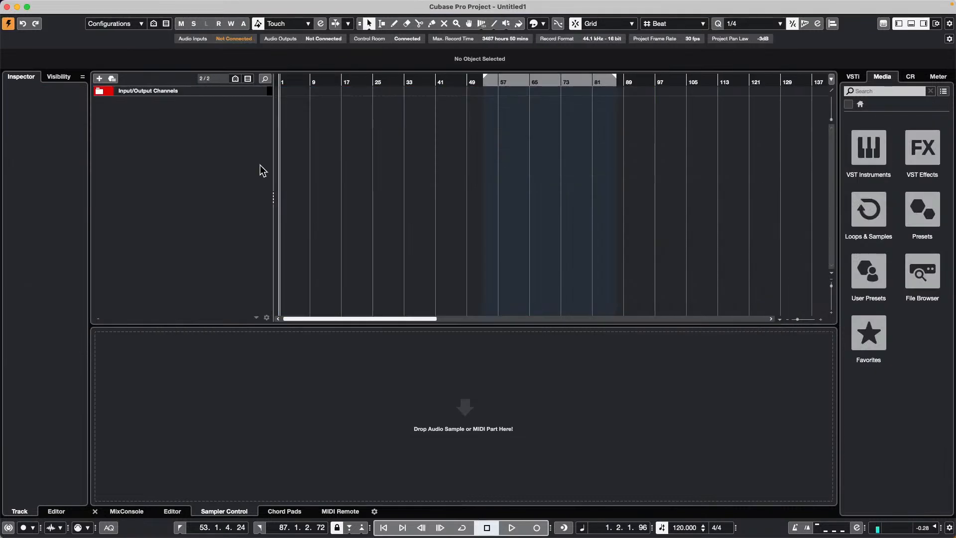
# - Open the track archive "drums with FX and group.xml" from the Desktop for import
pyautogui.click(66, 5)
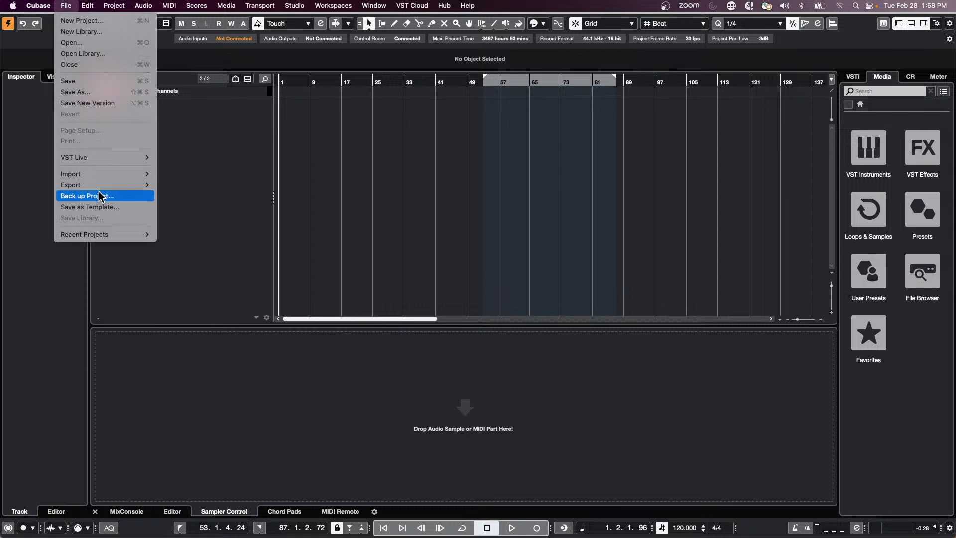
pyautogui.moveTo(111, 174)
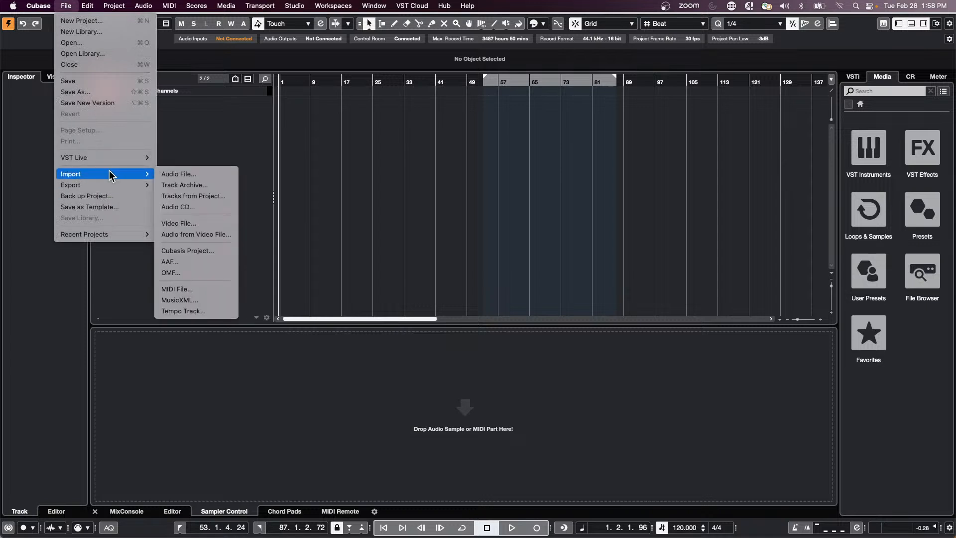
pyautogui.click(212, 187)
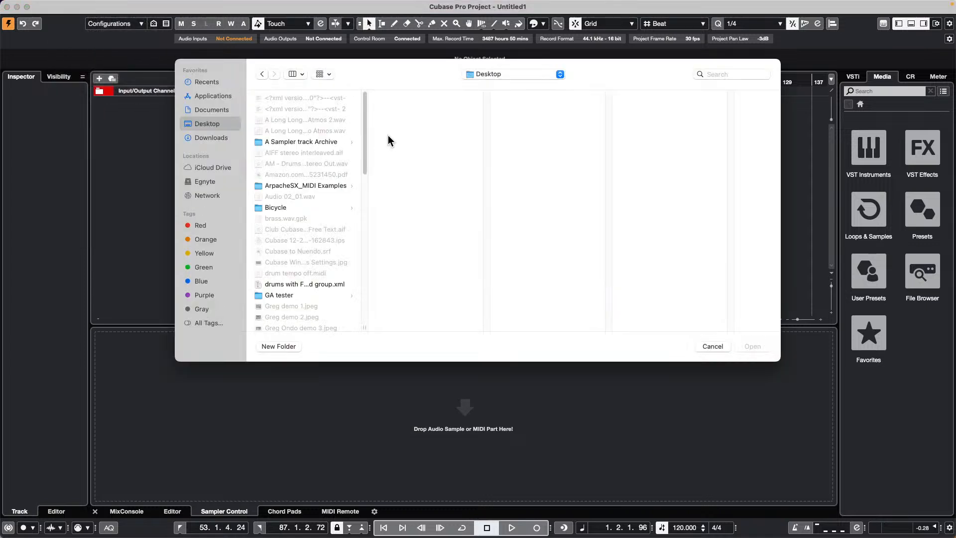
pyautogui.scroll(-2, 306, 184)
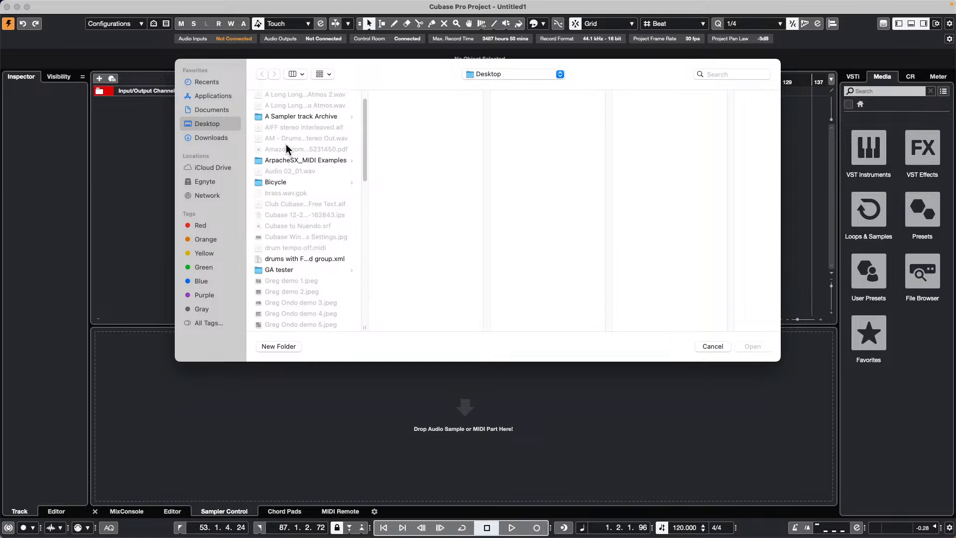
pyautogui.click(298, 260)
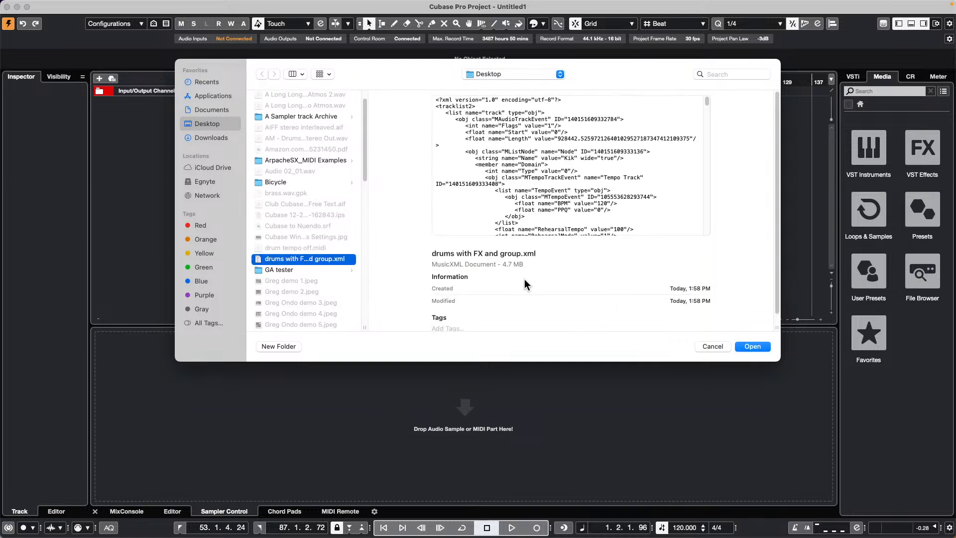
pyautogui.click(758, 347)
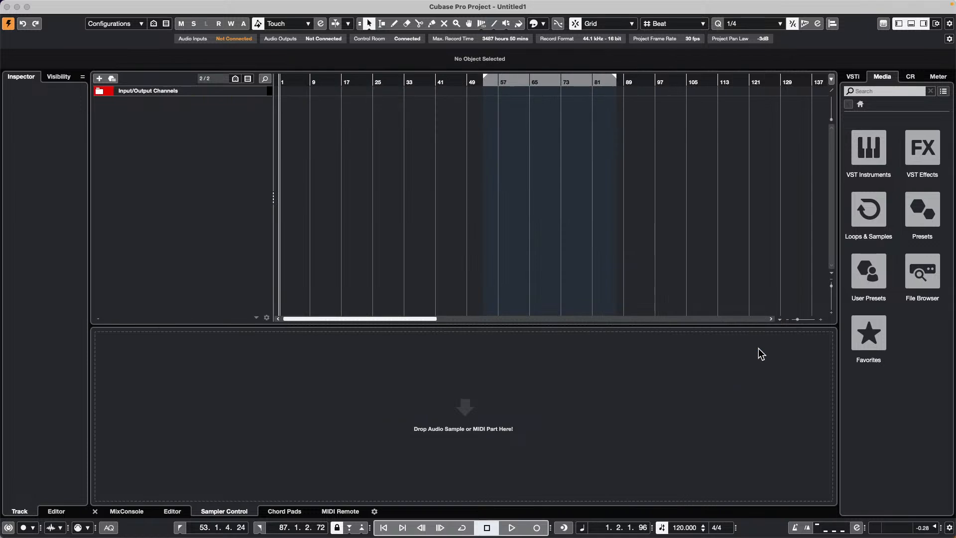
# - Import all the archive's tracks as new tracks with channel and inspector settings, leaving the missing port unmapped
pyautogui.click(387, 95)
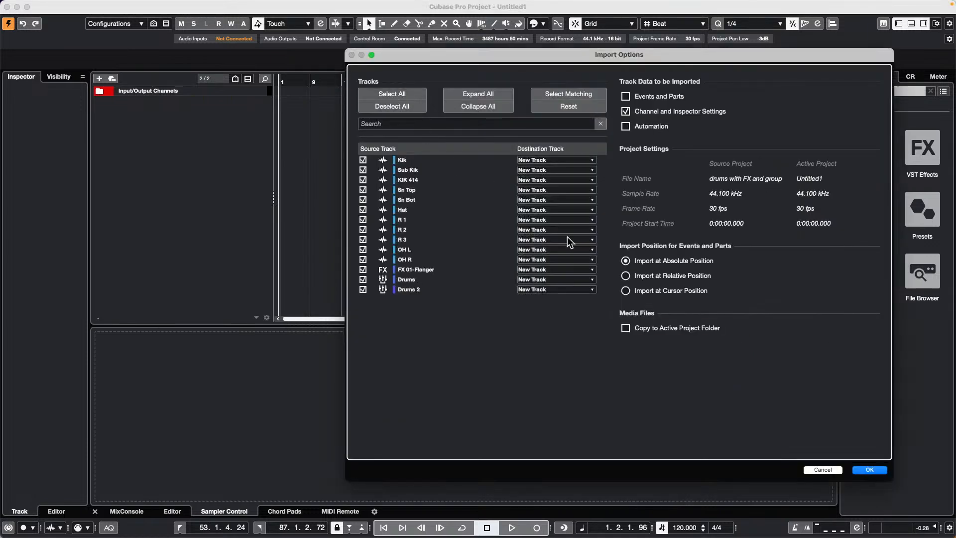
pyautogui.click(866, 470)
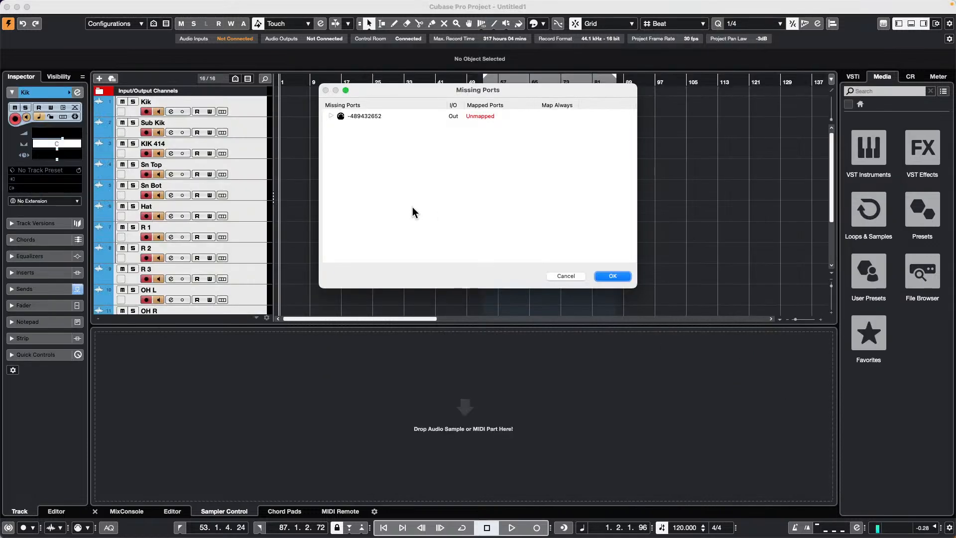
pyautogui.click(613, 275)
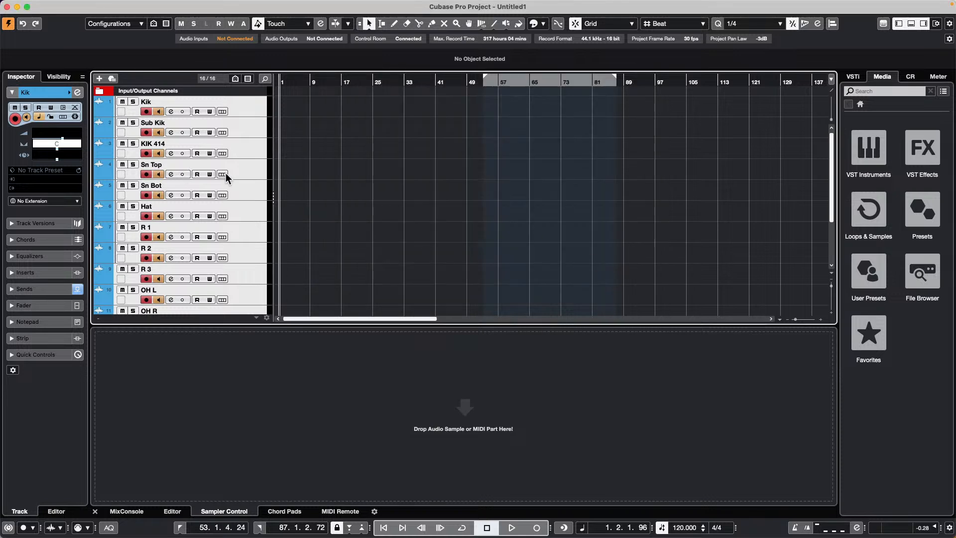
# - Examine the imported drum tracks' output routing, the Sn Top track's sends and the Drums group's output
pyautogui.click(227, 114)
pyautogui.click(240, 131)
pyautogui.click(247, 169)
pyautogui.scroll(-5, 252, 193)
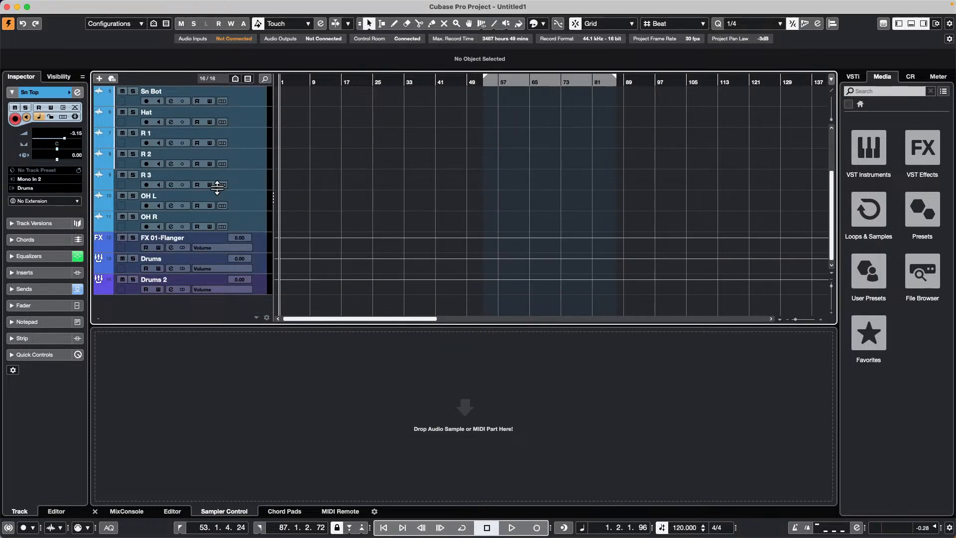
pyautogui.click(52, 289)
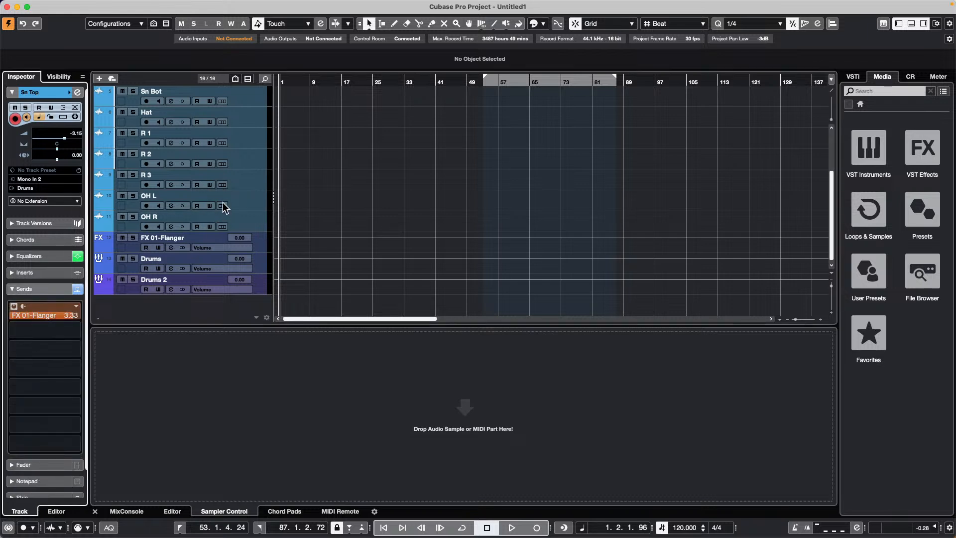
pyautogui.click(260, 169)
pyautogui.click(255, 268)
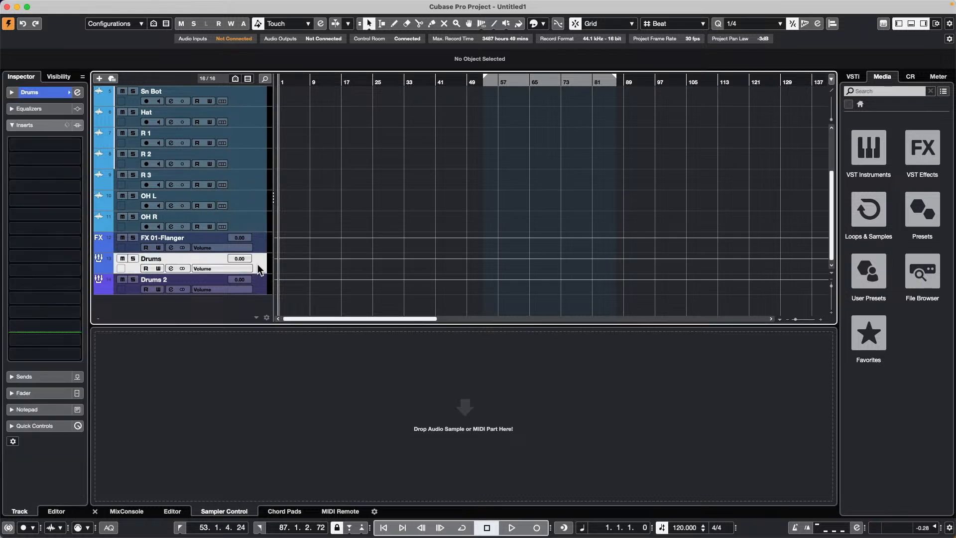
pyautogui.click(39, 93)
pyautogui.scroll(5, 224, 184)
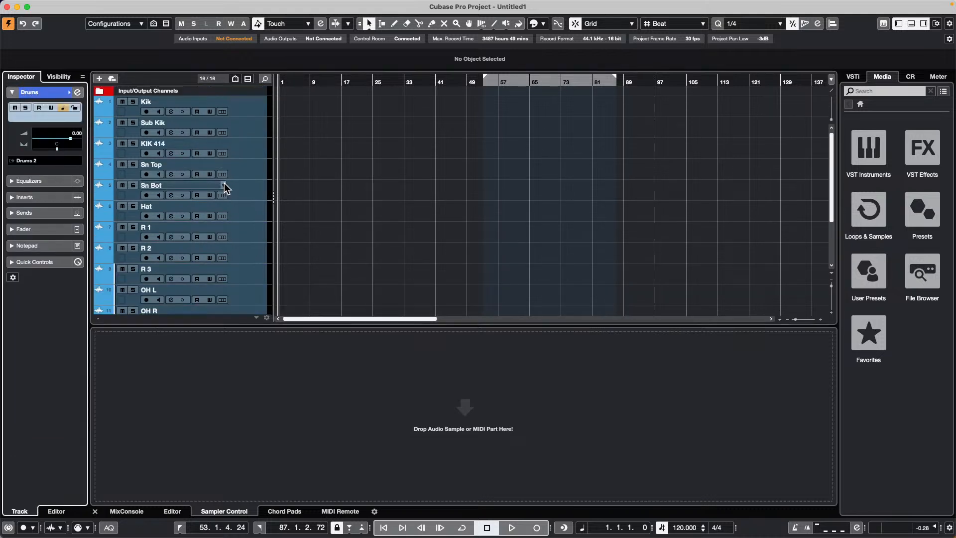
# - Switch to Steinberg Download Assistant and view the downloads of the Absolute 6 VST Collection
pyautogui.moveTo(92, 2)
pyautogui.moveTo(343, 534)
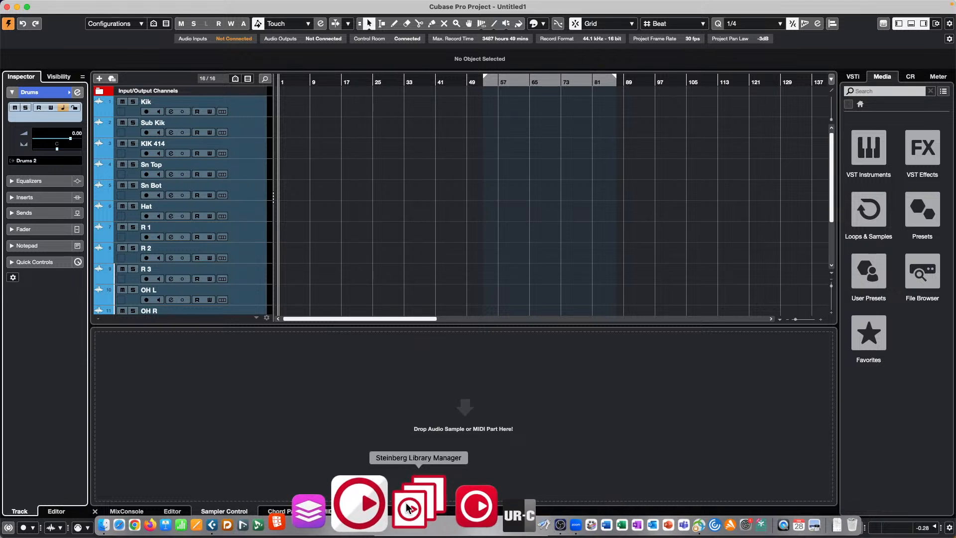
pyautogui.click(399, 500)
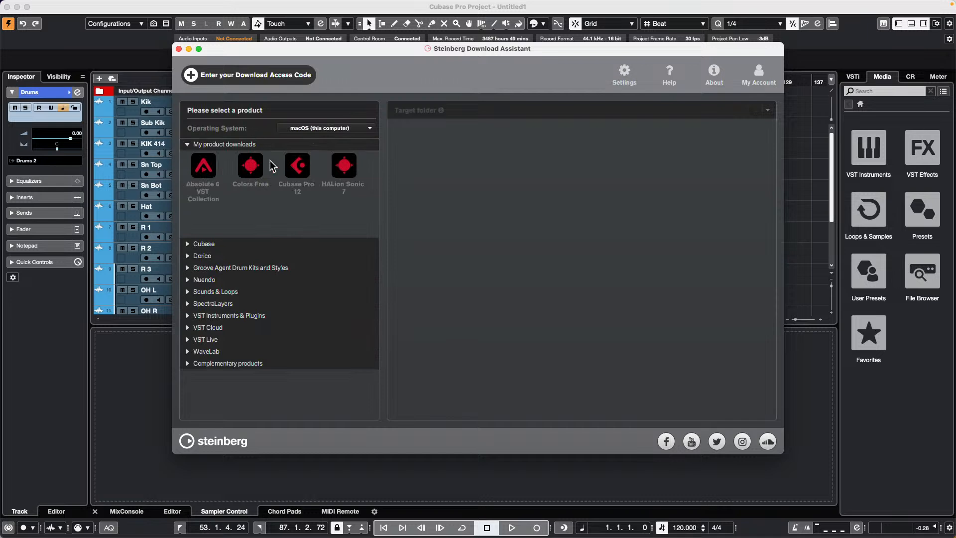
pyautogui.click(201, 166)
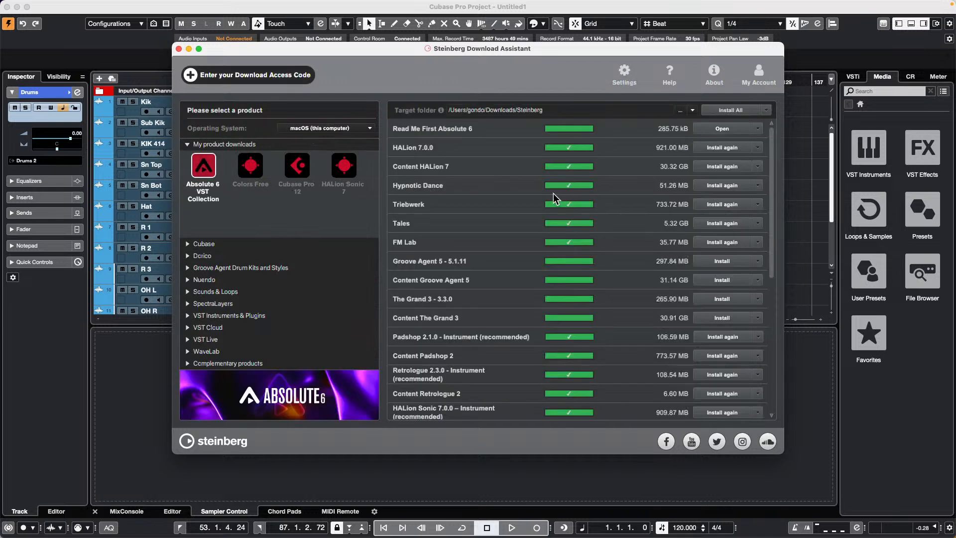
# - Look through the full list of Absolute 6 VST Collection downloads, including the content libraries, and close the Download Assistant
pyautogui.scroll(-5, 553, 193)
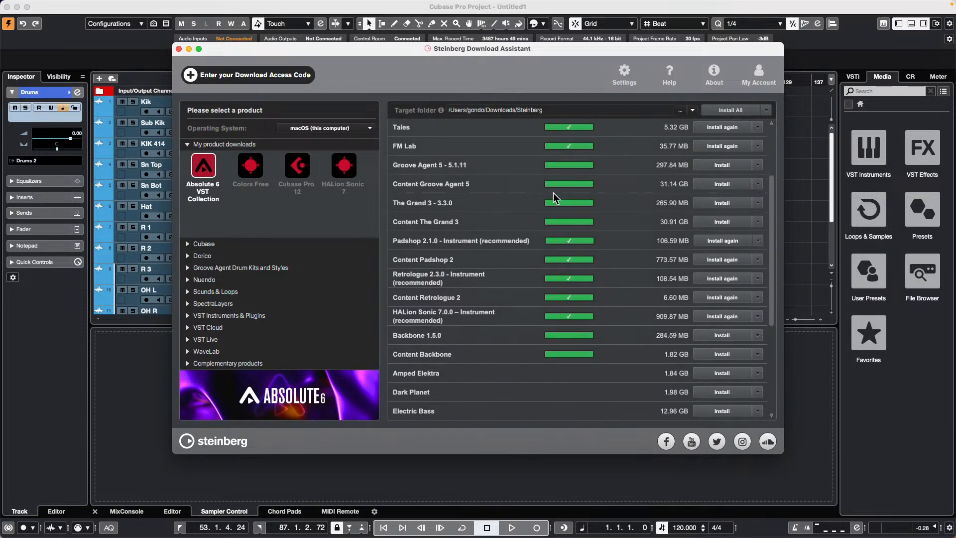
pyautogui.scroll(-5, 553, 192)
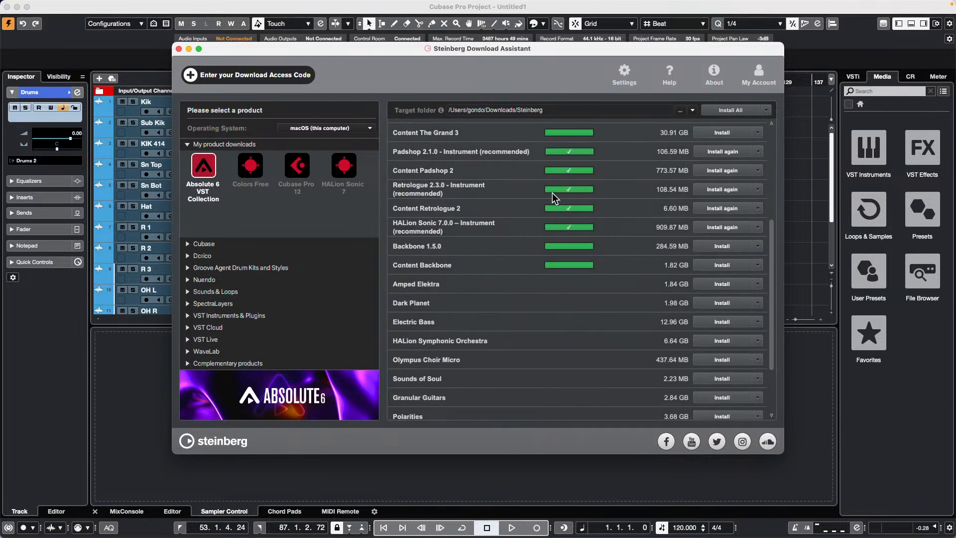
pyautogui.scroll(-3, 551, 192)
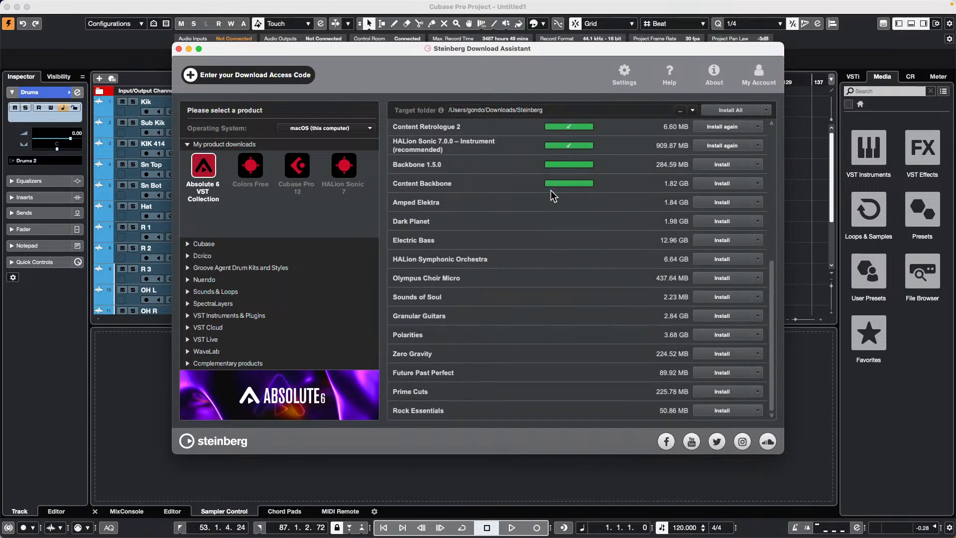
pyautogui.scroll(1, 551, 190)
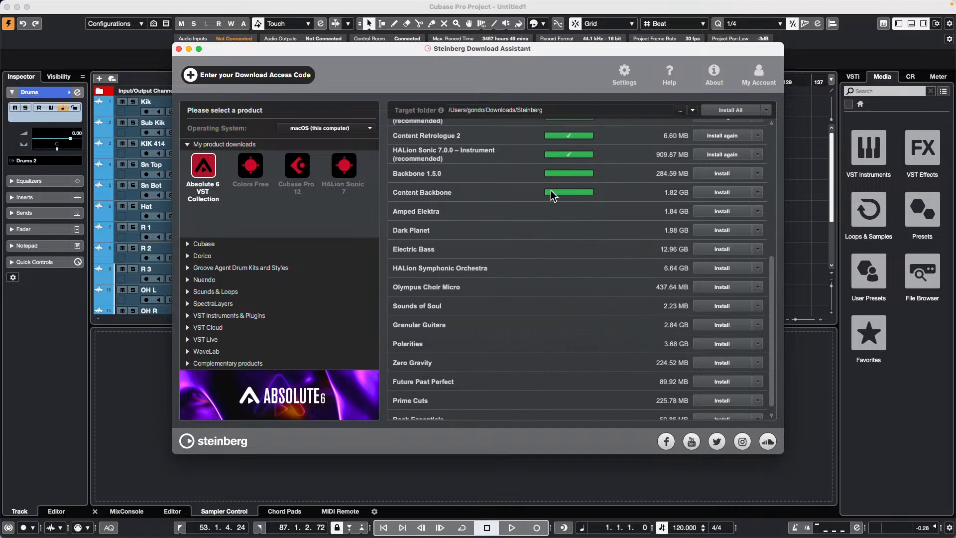
pyautogui.scroll(8, 551, 192)
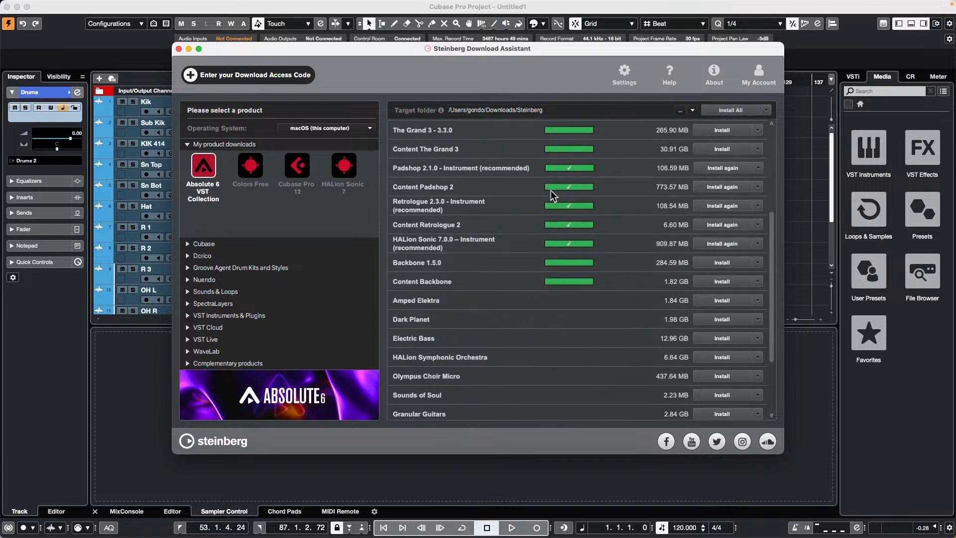
pyautogui.scroll(5, 551, 192)
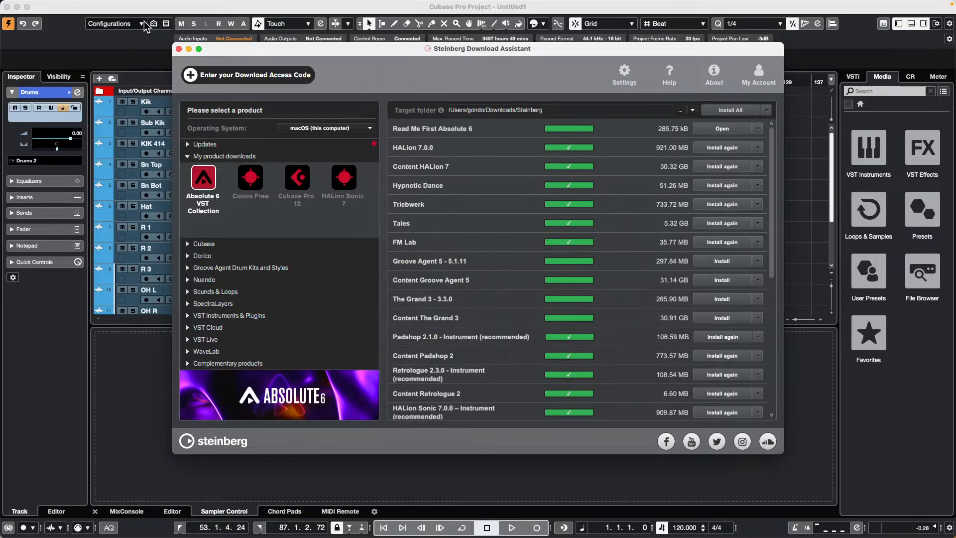
pyautogui.click(178, 49)
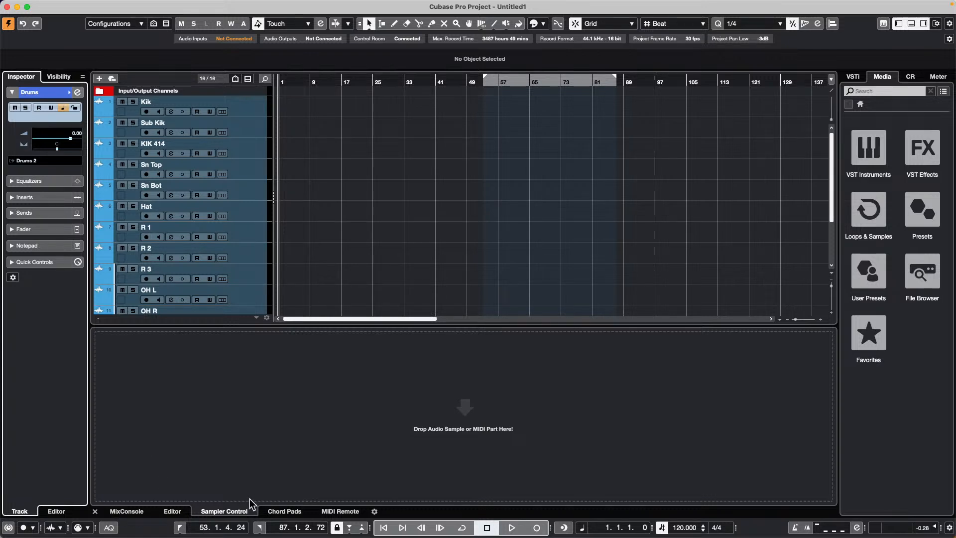
# - Switch to Safari, open steinberg.net and expand the browser to full screen
pyautogui.moveTo(264, 535)
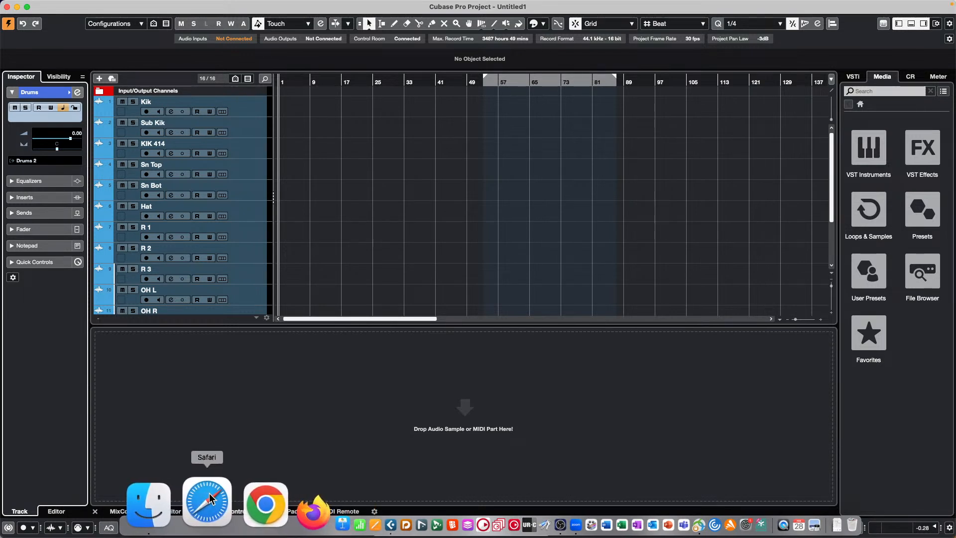
pyautogui.click(209, 496)
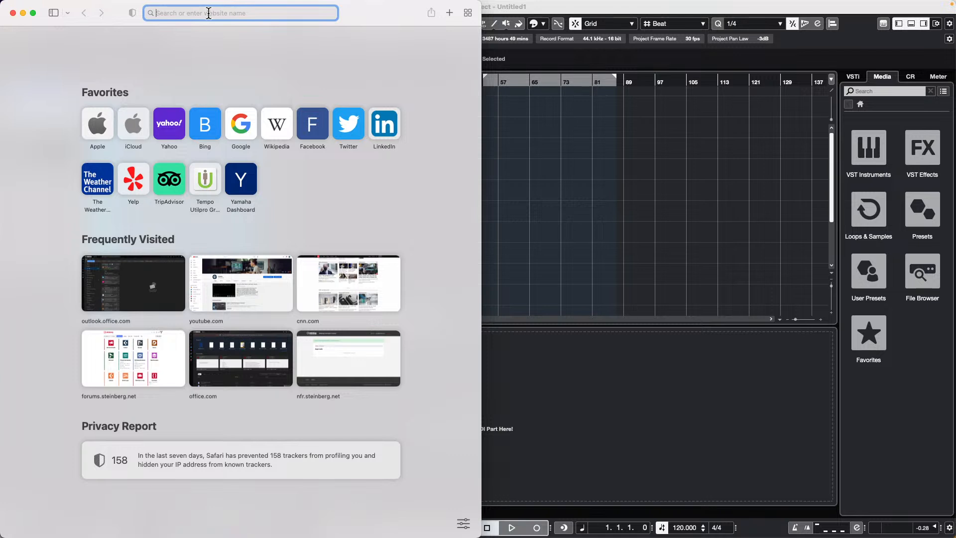
pyautogui.write('steinbe')
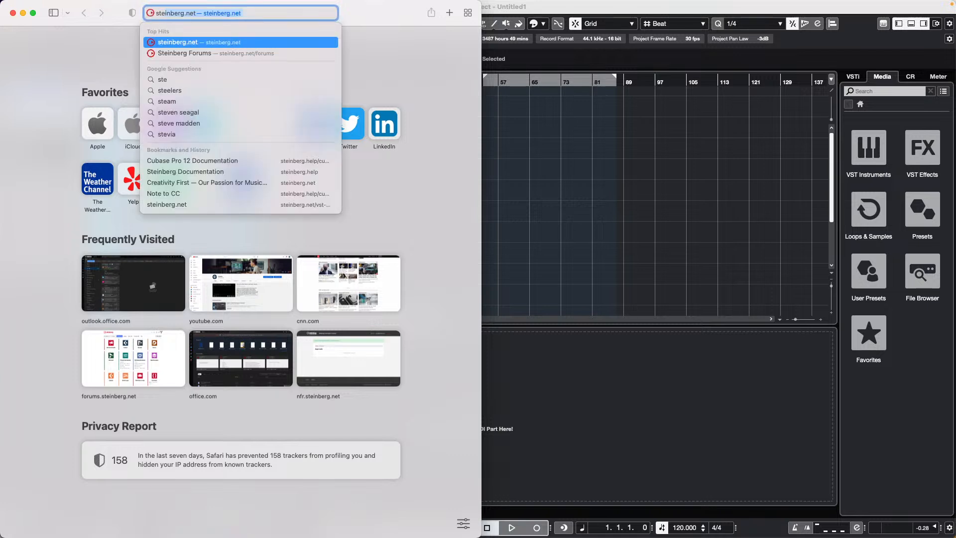
pyautogui.write('rg.net')
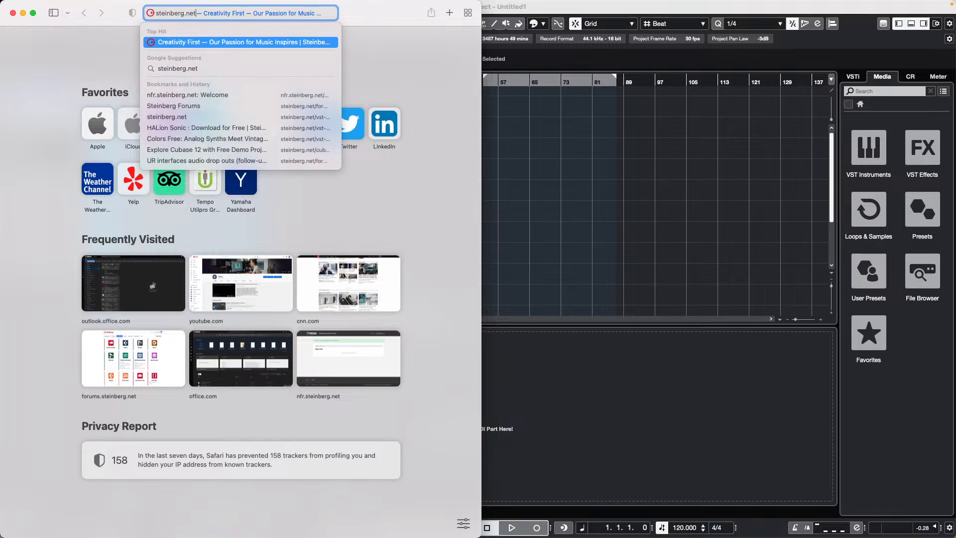
pyautogui.press('Return')
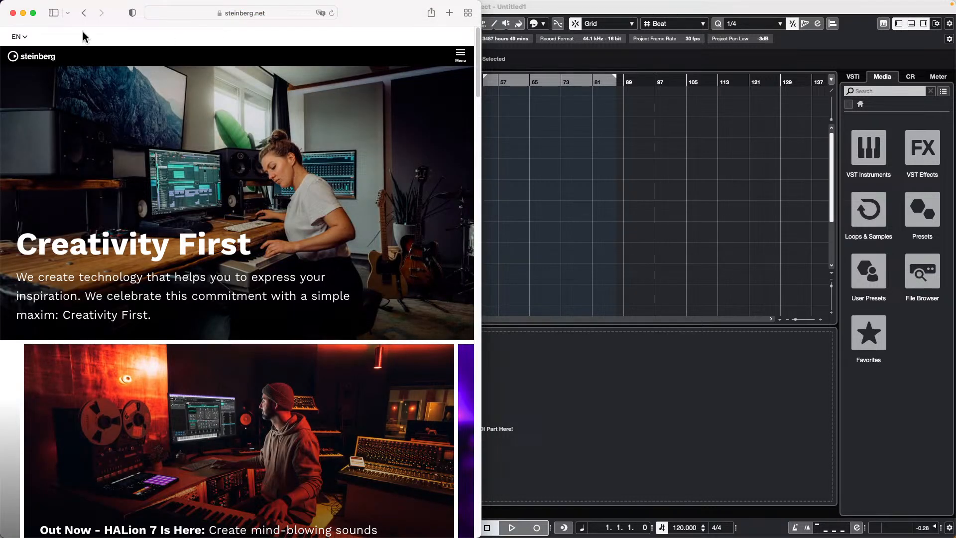
pyautogui.click(33, 12)
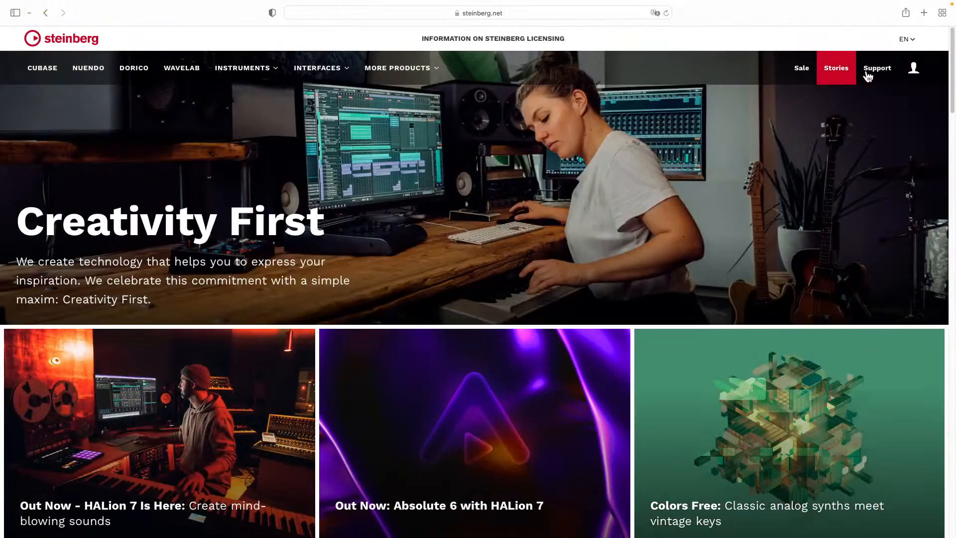
# - Sign in to the Steinberg account using the saved e-mail and password
pyautogui.click(911, 68)
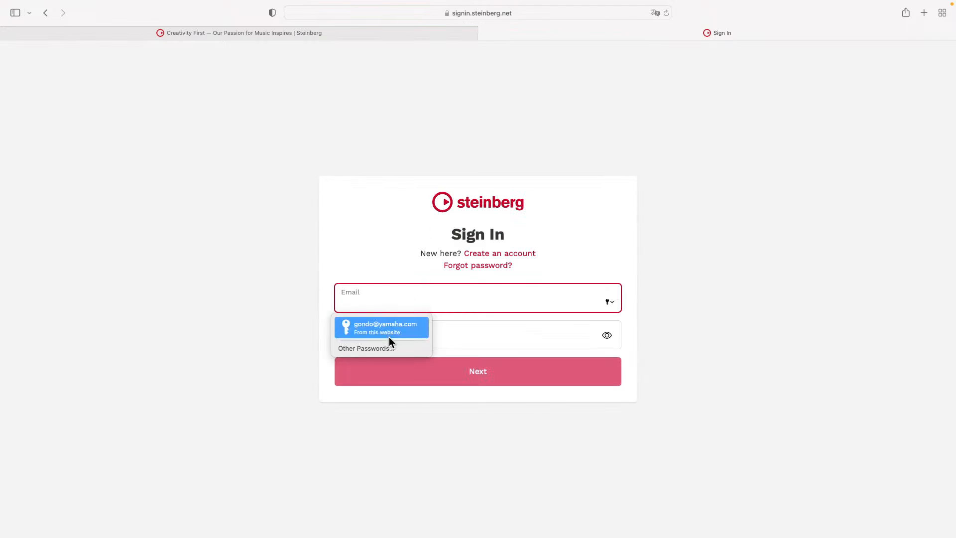
pyautogui.click(392, 328)
pyautogui.click(458, 373)
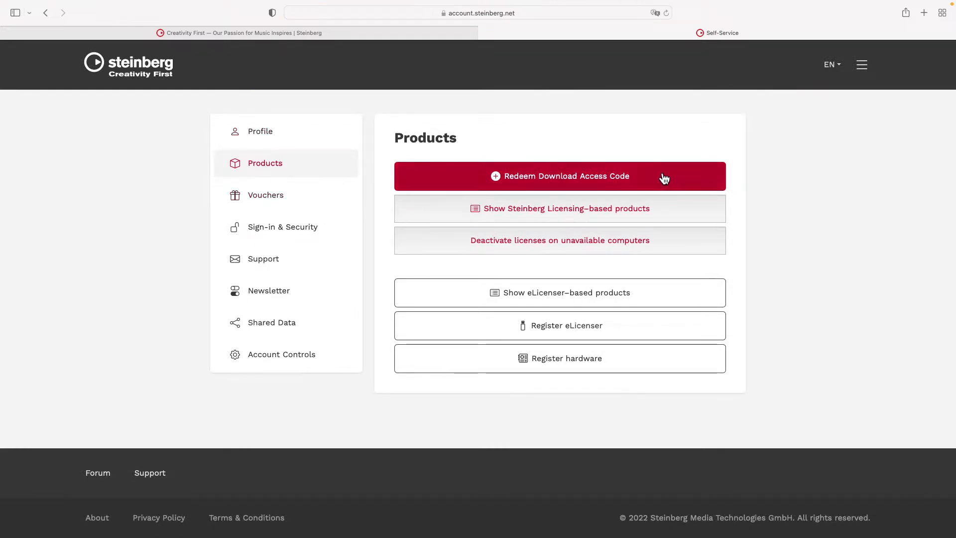
# - View the account's Steinberg Licensing-based products and its eLicenser-based products, and close the browser window
pyautogui.click(653, 212)
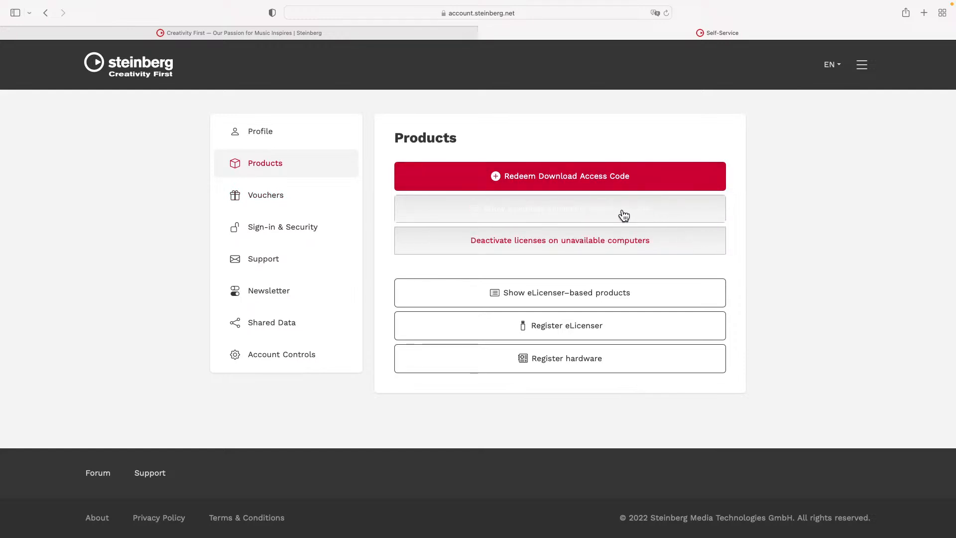
pyautogui.click(542, 214)
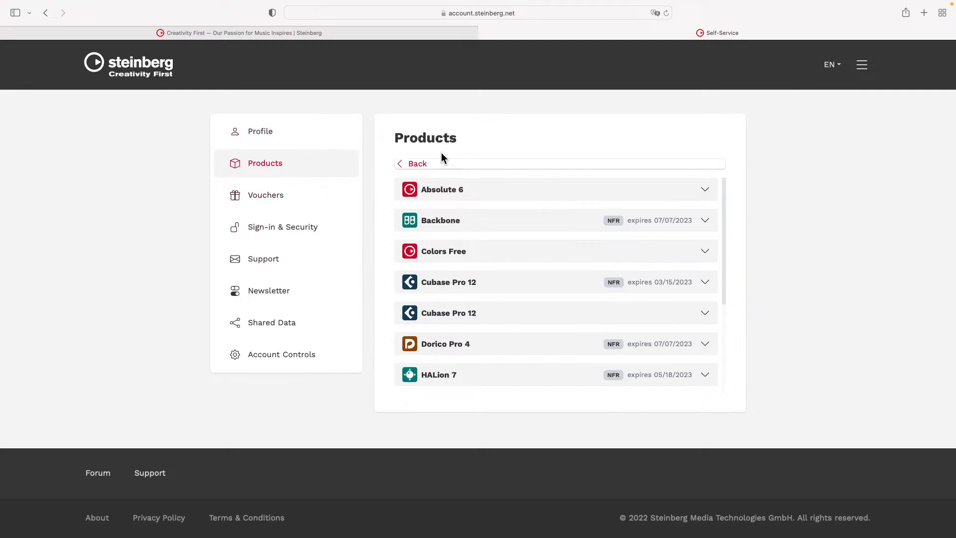
pyautogui.click(421, 165)
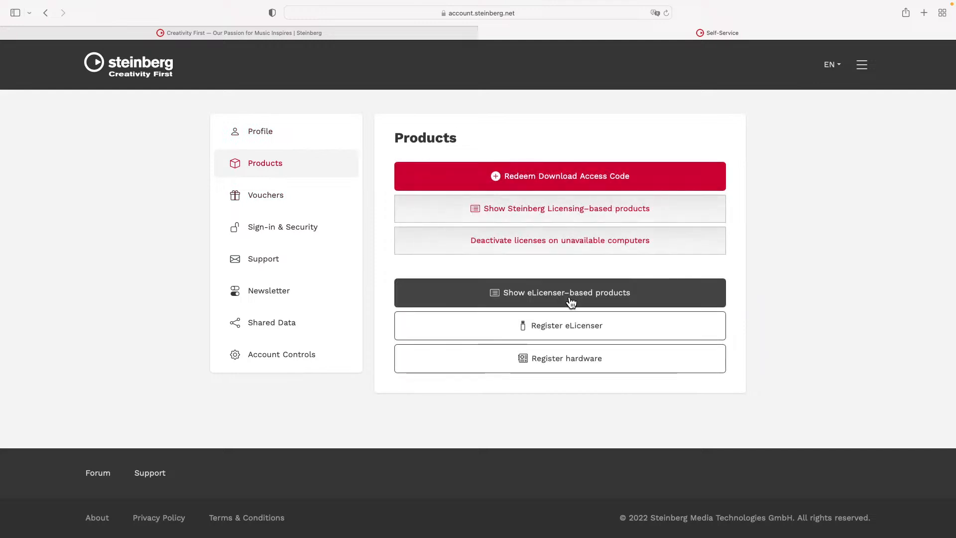
pyautogui.click(619, 293)
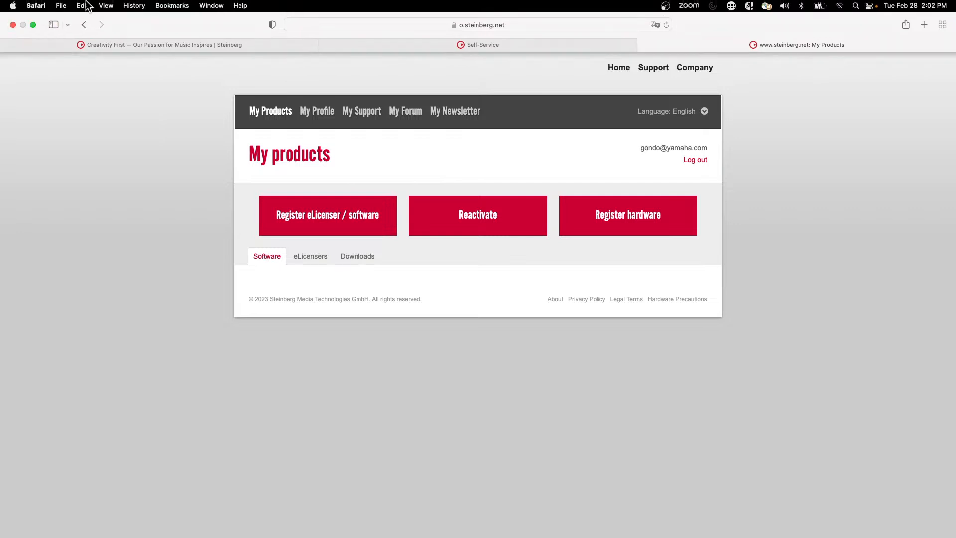
pyautogui.click(13, 24)
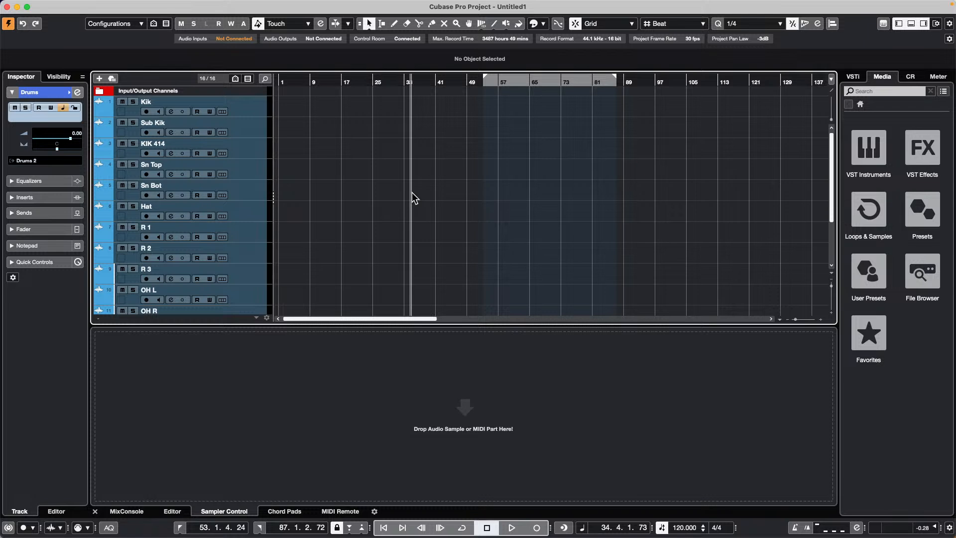
# - Open the recent project "Amos Moses - GO.cpr" and close its Flanger and Montage windows
pyautogui.moveTo(23, 4)
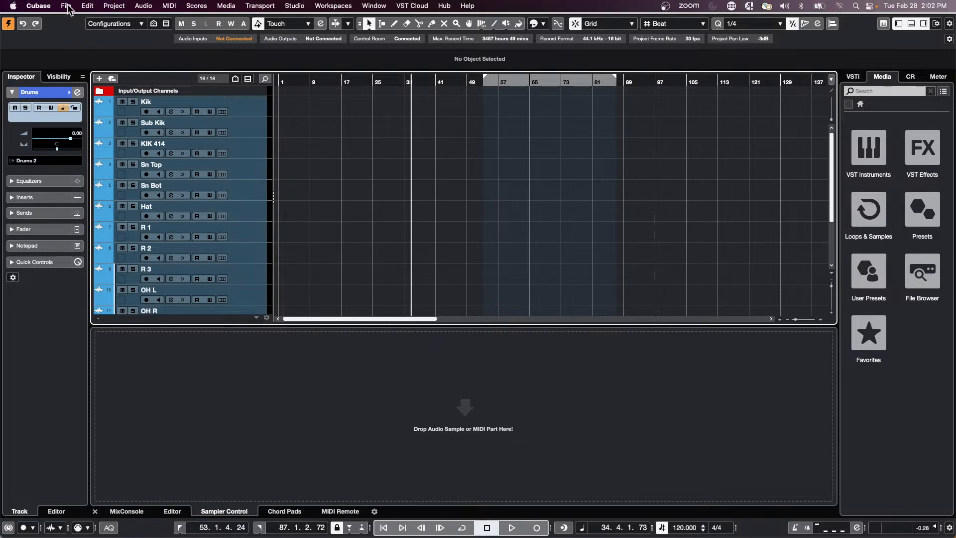
pyautogui.click(67, 6)
pyautogui.moveTo(100, 234)
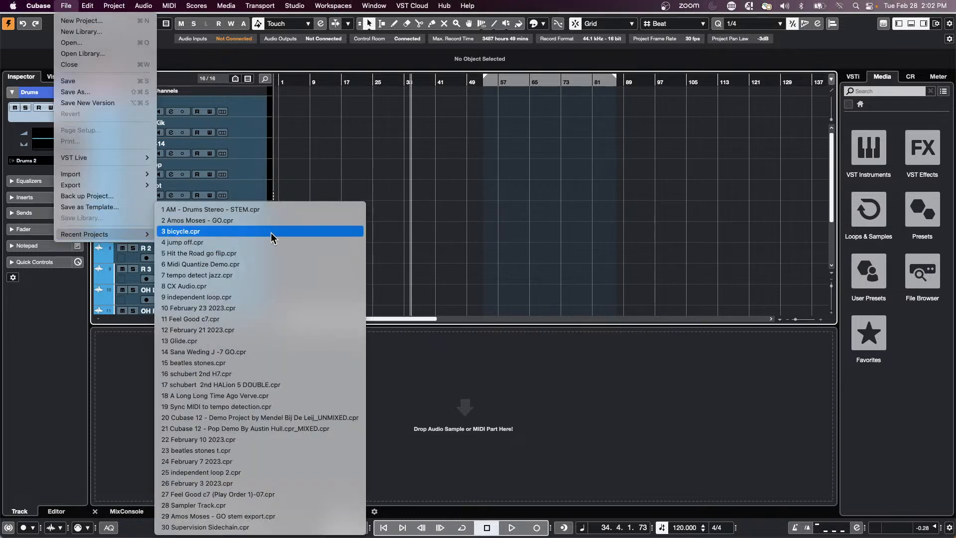
pyautogui.click(273, 220)
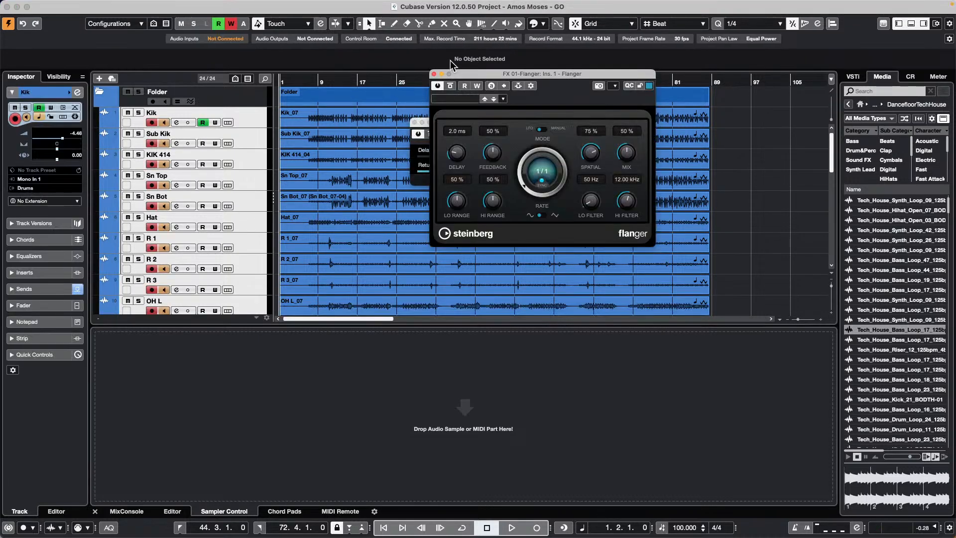
pyautogui.click(433, 74)
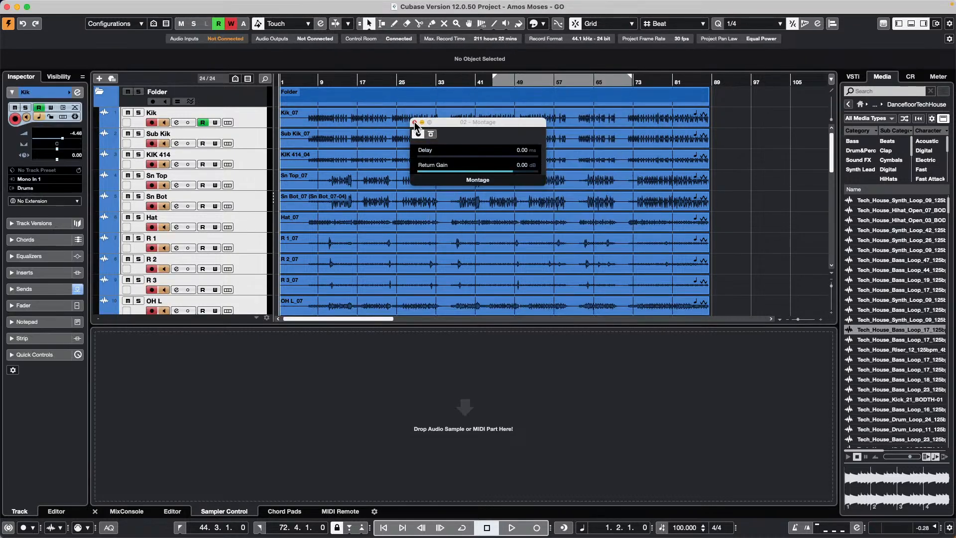
pyautogui.click(415, 123)
# - Play the project, jumping playback to various positions across the drum events, and stop it
pyautogui.press('space')
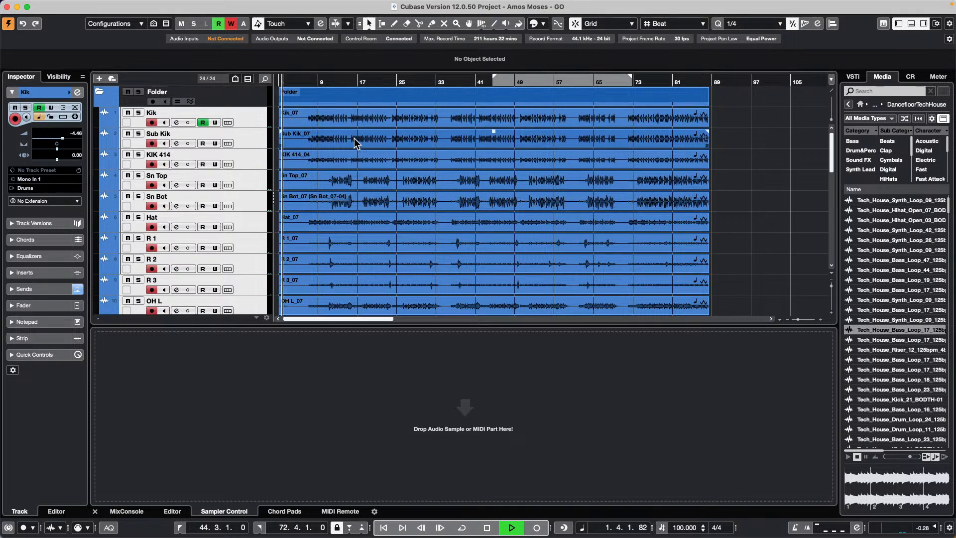
pyautogui.click(405, 124)
pyautogui.keyDown('alt'); pyautogui.keyDown('shift'); pyautogui.click(466, 161); pyautogui.keyUp('shift'); pyautogui.keyUp('alt')
pyautogui.keyDown('alt'); pyautogui.keyDown('shift'); pyautogui.click(375, 168); pyautogui.keyUp('shift'); pyautogui.keyUp('alt')
pyautogui.keyDown('alt'); pyautogui.keyDown('shift'); pyautogui.click(542, 168); pyautogui.keyUp('shift'); pyautogui.keyUp('alt')
pyautogui.keyDown('alt'); pyautogui.keyDown('shift'); pyautogui.click(670, 170); pyautogui.keyUp('shift'); pyautogui.keyUp('alt')
pyautogui.keyDown('alt'); pyautogui.keyDown('shift'); pyautogui.click(483, 178); pyautogui.keyUp('shift'); pyautogui.keyUp('alt')
pyautogui.keyDown('alt'); pyautogui.keyDown('shift'); pyautogui.click(347, 177); pyautogui.keyUp('shift'); pyautogui.keyUp('alt')
pyautogui.keyDown('alt'); pyautogui.keyDown('shift'); pyautogui.click(291, 180); pyautogui.keyUp('shift'); pyautogui.keyUp('alt')
pyautogui.keyDown('alt'); pyautogui.keyDown('shift'); pyautogui.click(456, 177); pyautogui.keyUp('shift'); pyautogui.keyUp('alt')
pyautogui.keyDown('alt'); pyautogui.keyDown('shift'); pyautogui.click(559, 186); pyautogui.keyUp('shift'); pyautogui.keyUp('alt')
pyautogui.keyDown('alt'); pyautogui.keyDown('shift'); pyautogui.click(633, 187); pyautogui.keyUp('shift'); pyautogui.keyUp('alt')
pyautogui.keyDown('alt'); pyautogui.keyDown('shift'); pyautogui.click(383, 187); pyautogui.keyUp('shift'); pyautogui.keyUp('alt')
pyautogui.keyDown('alt'); pyautogui.keyDown('shift'); pyautogui.click(332, 164); pyautogui.keyUp('shift'); pyautogui.keyUp('alt')
pyautogui.keyDown('alt'); pyautogui.keyDown('shift'); pyautogui.click(531, 152); pyautogui.keyUp('shift'); pyautogui.keyUp('alt')
pyautogui.keyDown('alt'); pyautogui.keyDown('shift'); pyautogui.click(616, 178); pyautogui.keyUp('shift'); pyautogui.keyUp('alt')
pyautogui.keyDown('alt'); pyautogui.keyDown('shift'); pyautogui.click(657, 183); pyautogui.keyUp('shift'); pyautogui.keyUp('alt')
pyautogui.keyDown('alt'); pyautogui.keyDown('shift'); pyautogui.click(448, 199); pyautogui.keyUp('shift'); pyautogui.keyUp('alt')
pyautogui.keyDown('alt'); pyautogui.keyDown('shift'); pyautogui.click(348, 204); pyautogui.keyUp('shift'); pyautogui.keyUp('alt')
pyautogui.keyDown('alt'); pyautogui.keyDown('shift'); pyautogui.click(464, 206); pyautogui.keyUp('shift'); pyautogui.keyUp('alt')
pyautogui.keyDown('alt'); pyautogui.keyDown('shift'); pyautogui.click(586, 217); pyautogui.keyUp('shift'); pyautogui.keyUp('alt')
pyautogui.keyDown('alt'); pyautogui.keyDown('shift'); pyautogui.click(651, 215); pyautogui.keyUp('shift'); pyautogui.keyUp('alt')
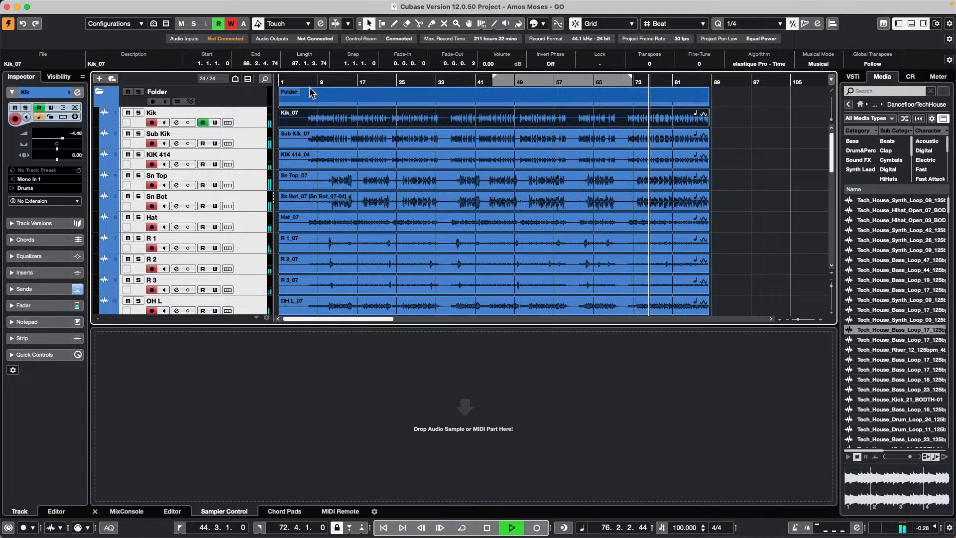
pyautogui.press('space')
# - Open Steinberg Library Manager, view the folder choice for moving the Amped Elektra library, and close the manager without moving it
pyautogui.moveTo(57, 5)
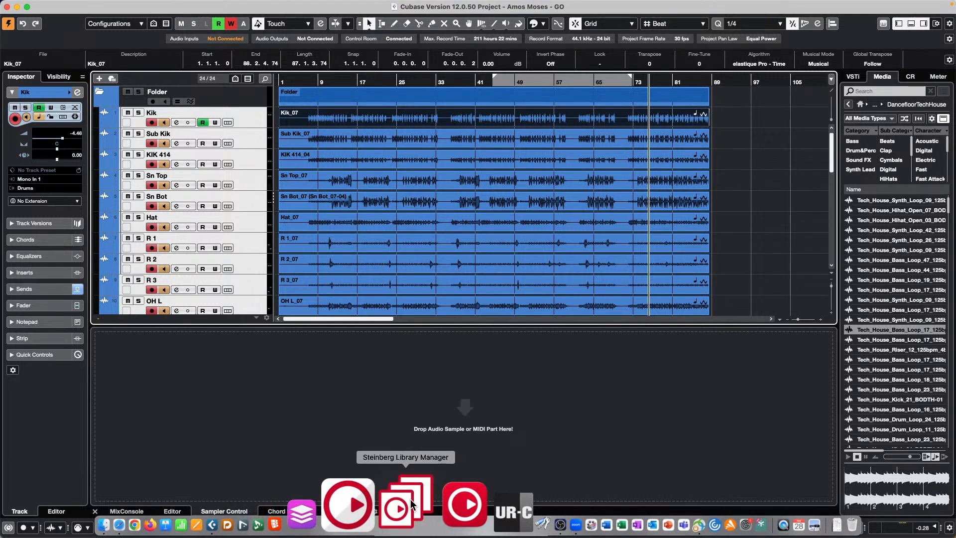
pyautogui.click(411, 504)
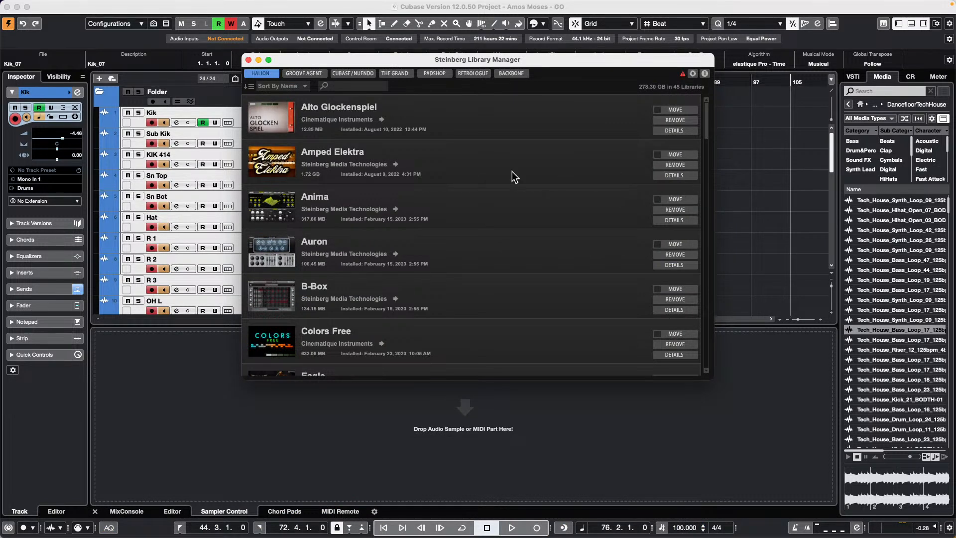
pyautogui.click(676, 154)
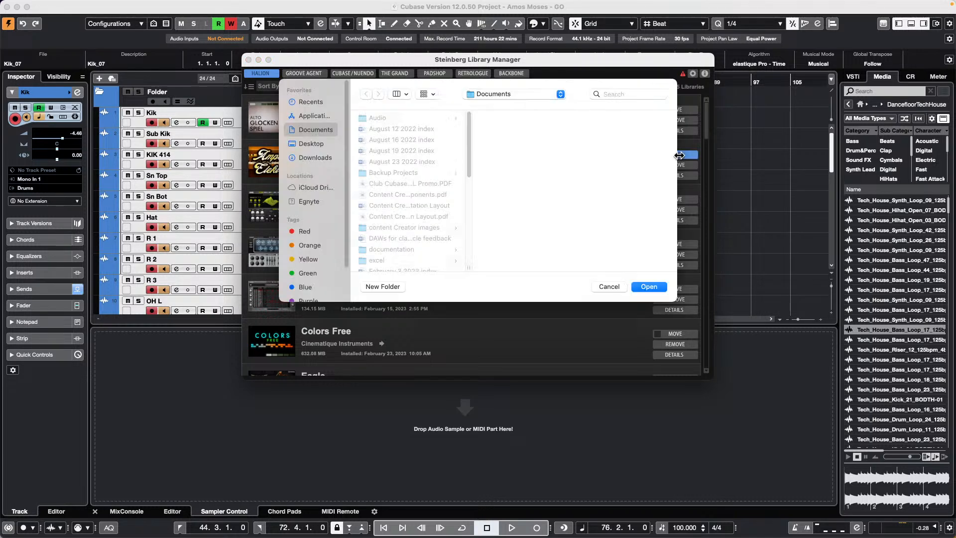
pyautogui.click(607, 283)
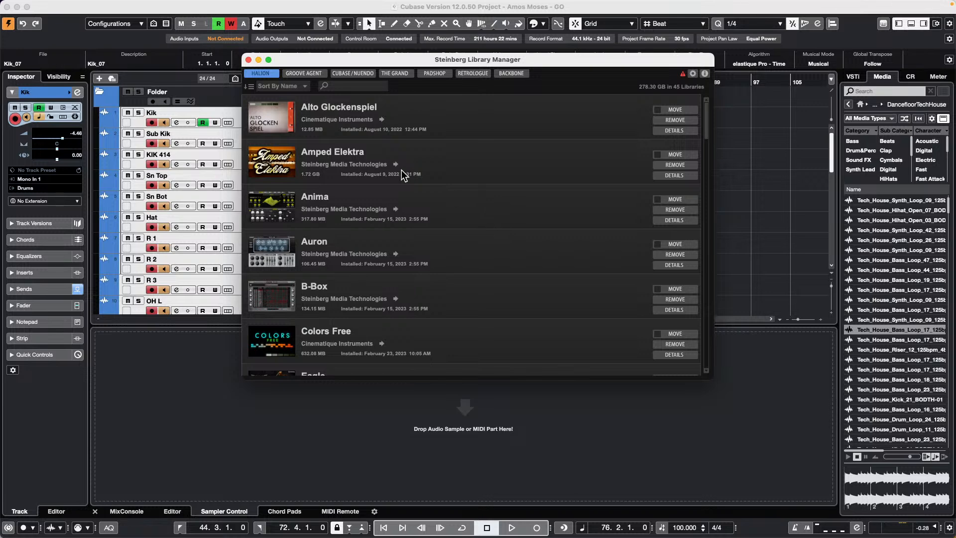
pyautogui.click(249, 60)
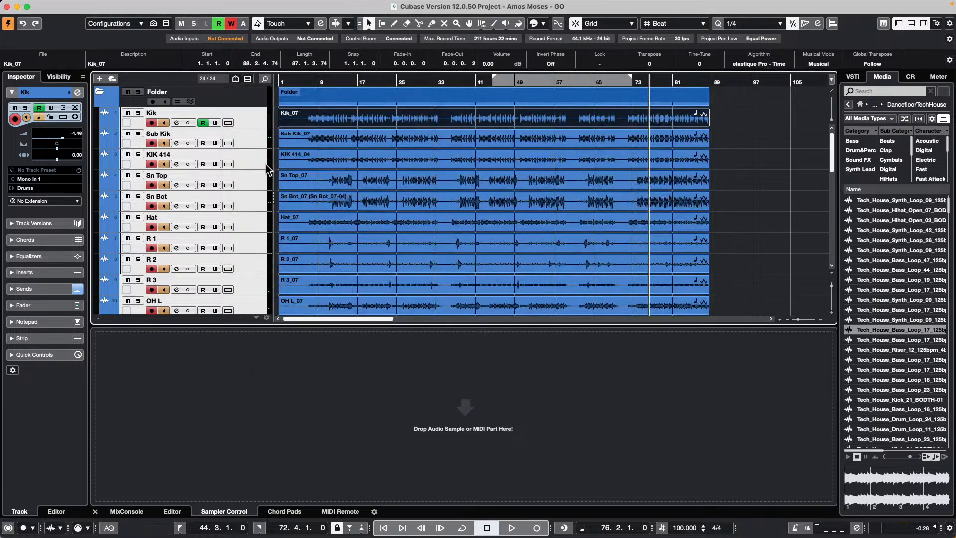
# - Select only the Kik track and check the destinations available for its second send in the channel settings
pyautogui.click(255, 113)
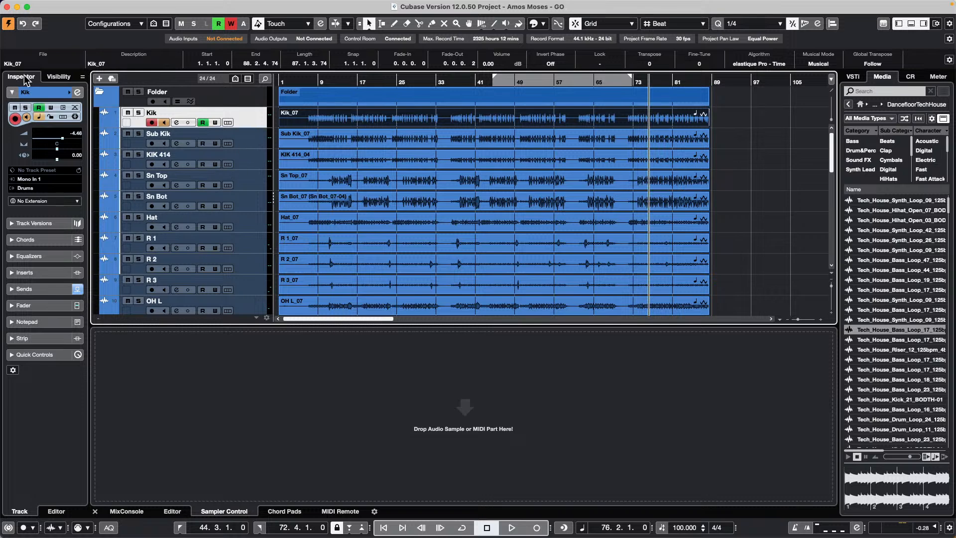
pyautogui.click(77, 92)
pyautogui.moveTo(635, 175); pyautogui.dragTo(355, 114)
pyautogui.click(543, 189)
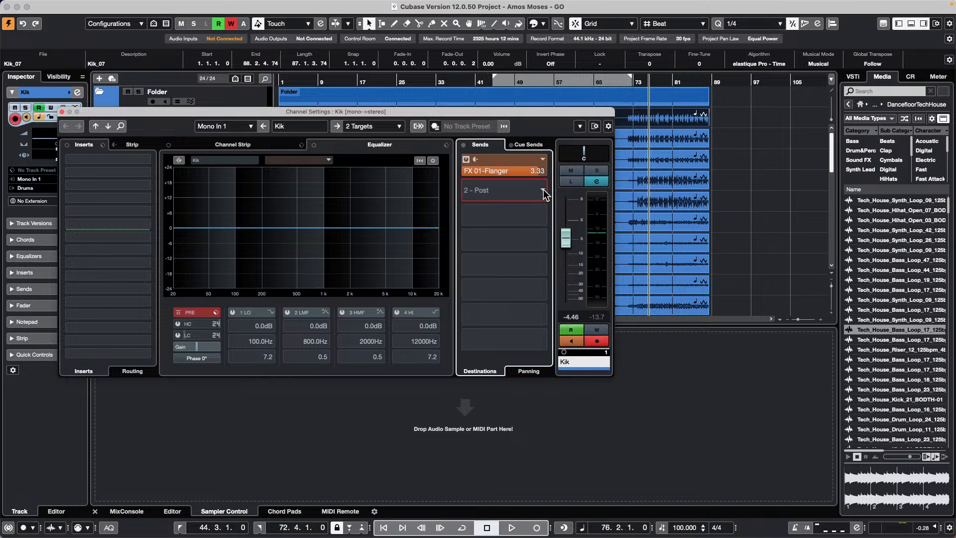
pyautogui.click(544, 190)
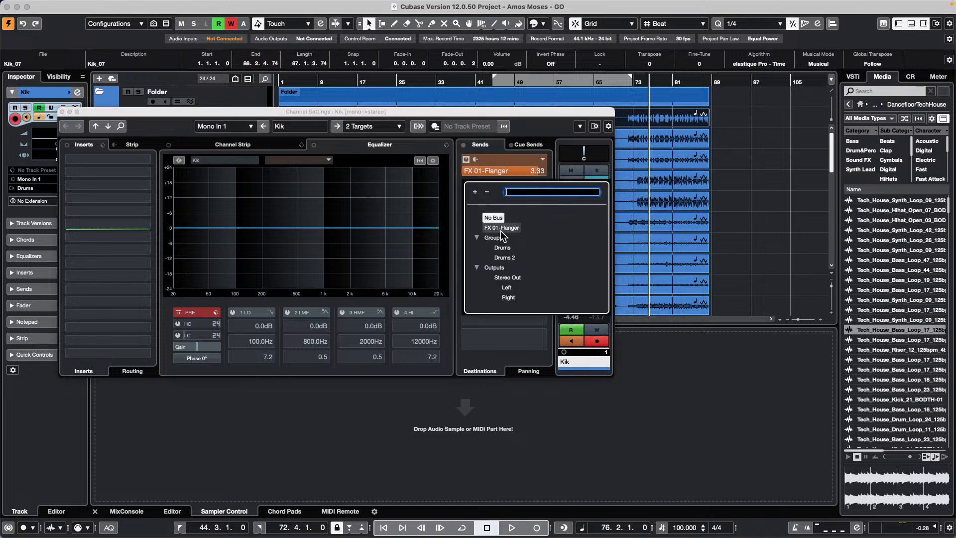
pyautogui.click(62, 112)
pyautogui.scroll(-10, 246, 230)
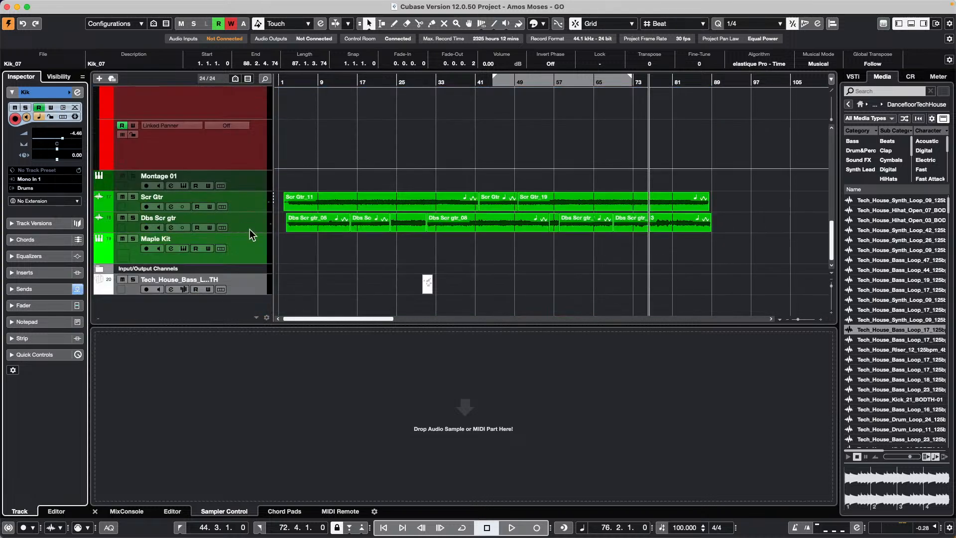
# - Add a stereo effect track with the ModMachine delay, output to Stereo Out, below the Bass track
pyautogui.scroll(3, 243, 166)
pyautogui.rightClick(241, 151)
pyautogui.moveTo(252, 157)
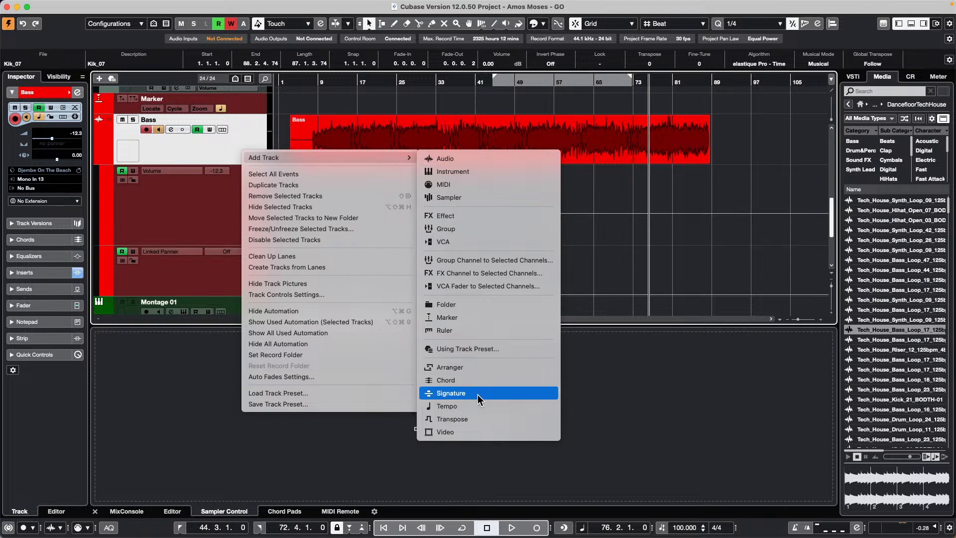
pyautogui.click(475, 215)
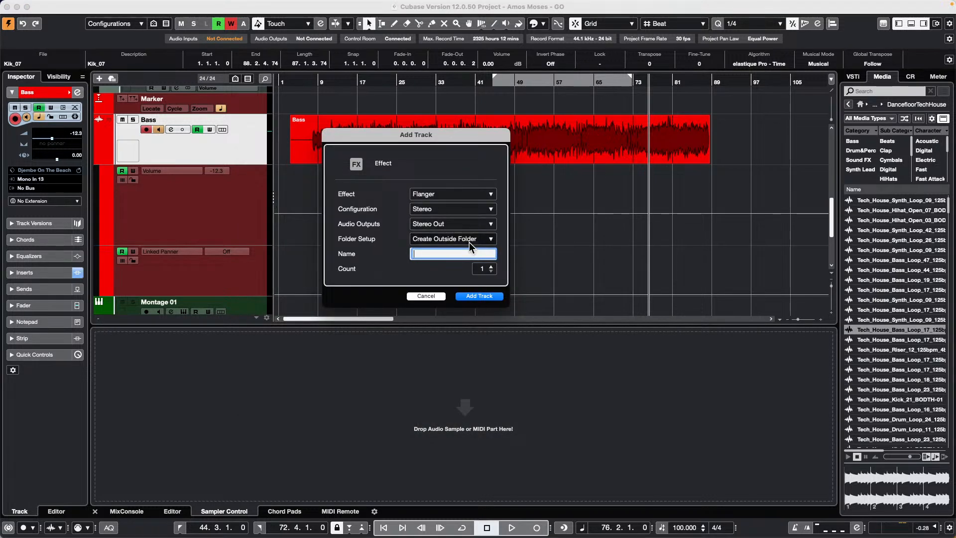
pyautogui.click(447, 194)
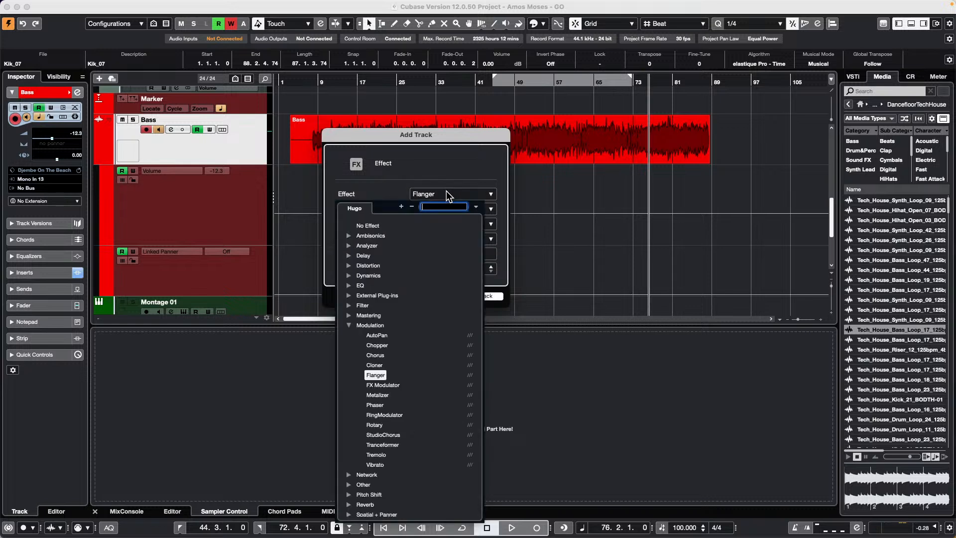
pyautogui.click(348, 256)
pyautogui.click(375, 263)
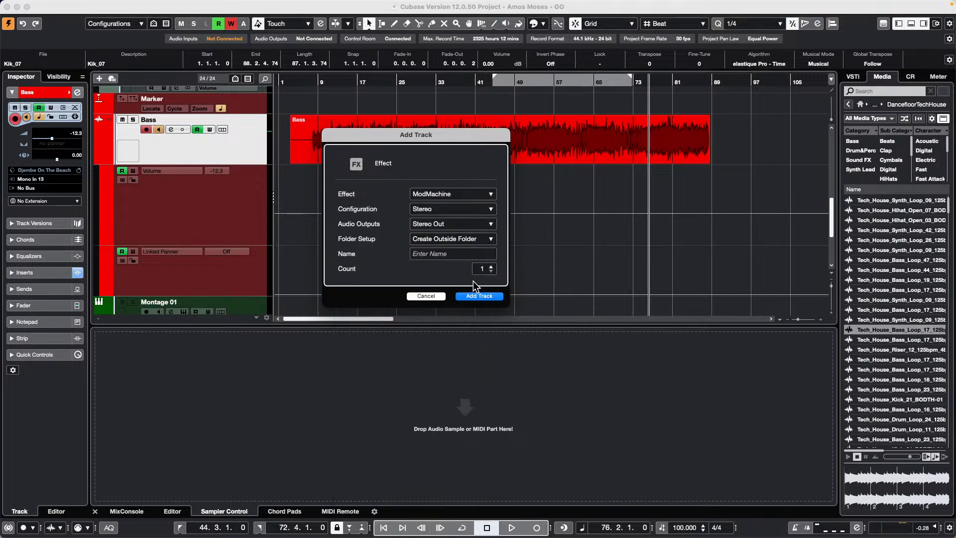
pyautogui.click(479, 296)
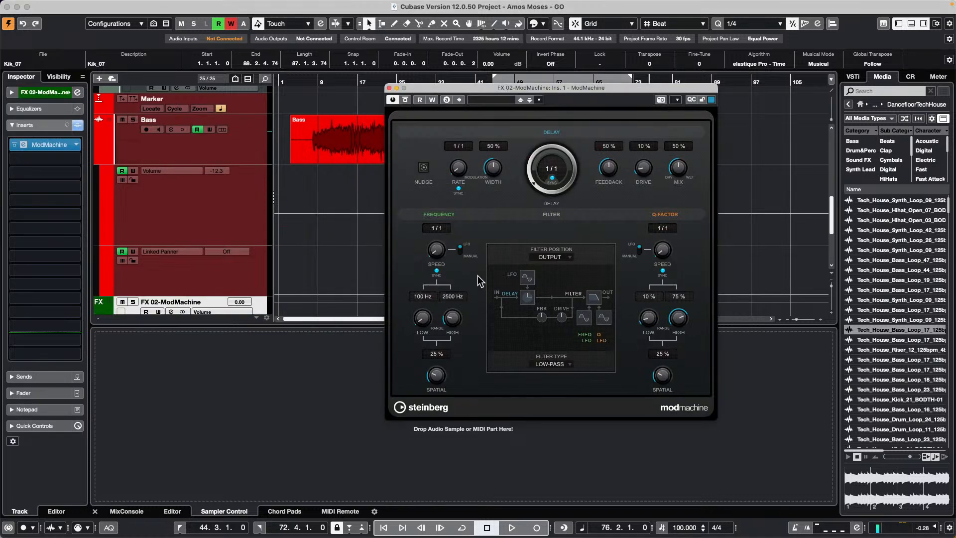
# - Add a second stereo effect track using StereoDelay and move its plug-in window clear of the ModMachine window
pyautogui.rightClick(224, 225)
pyautogui.moveTo(301, 230)
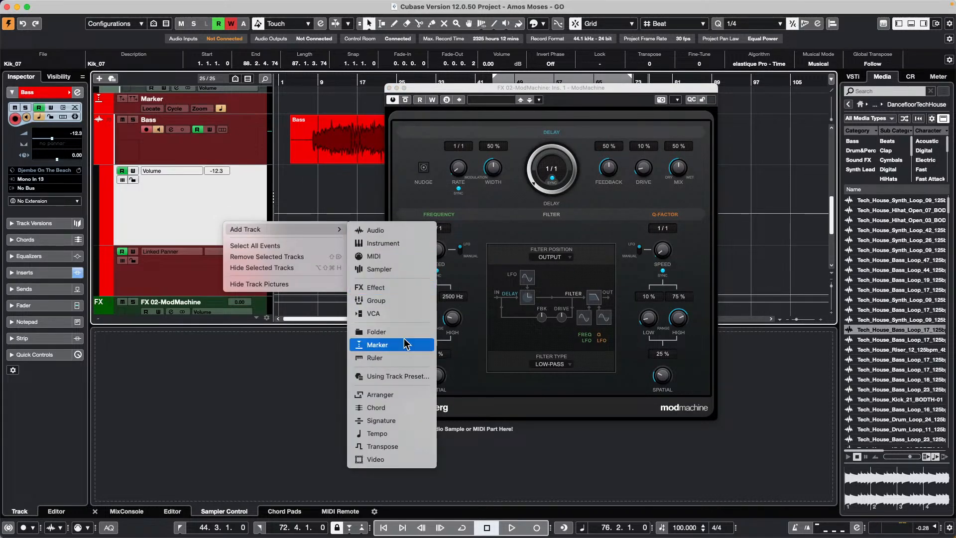
pyautogui.click(426, 287)
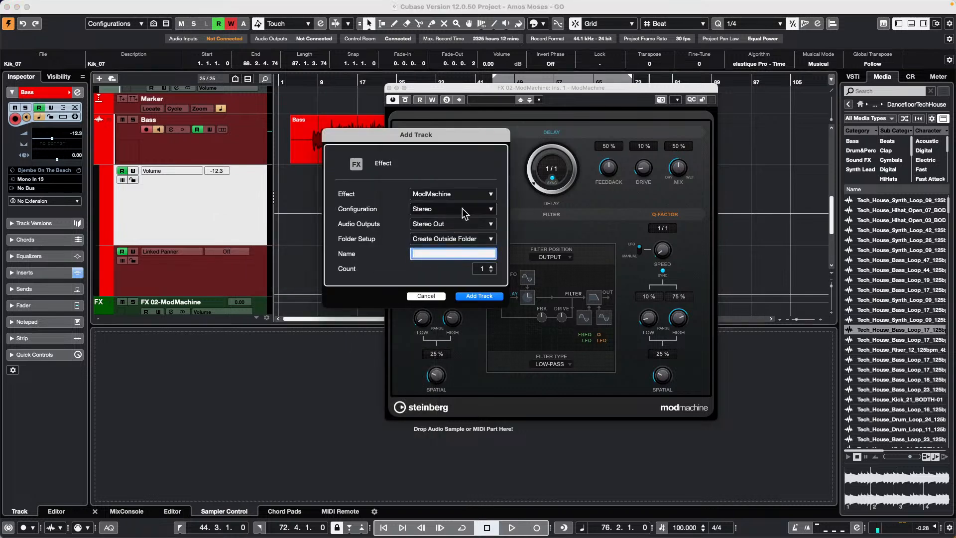
pyautogui.click(456, 194)
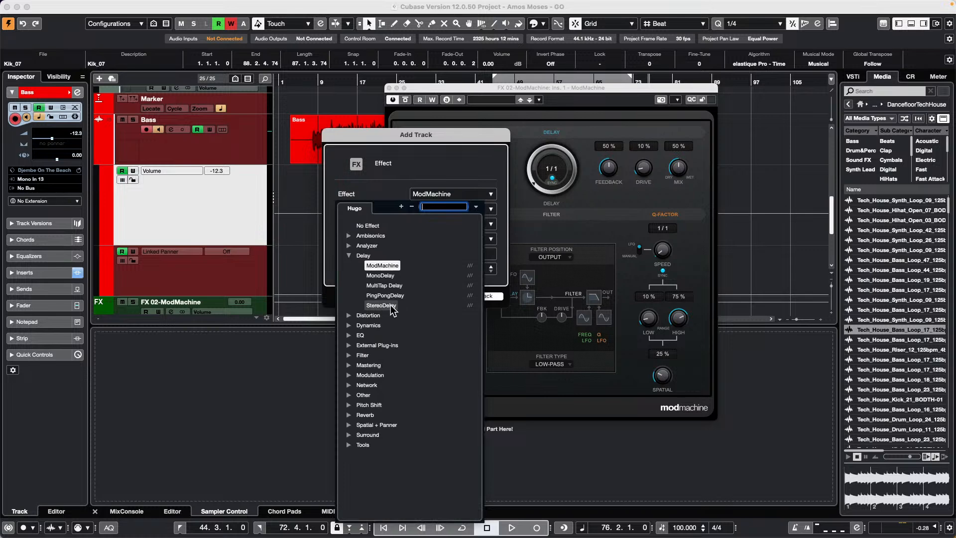
pyautogui.click(381, 305)
pyautogui.click(491, 298)
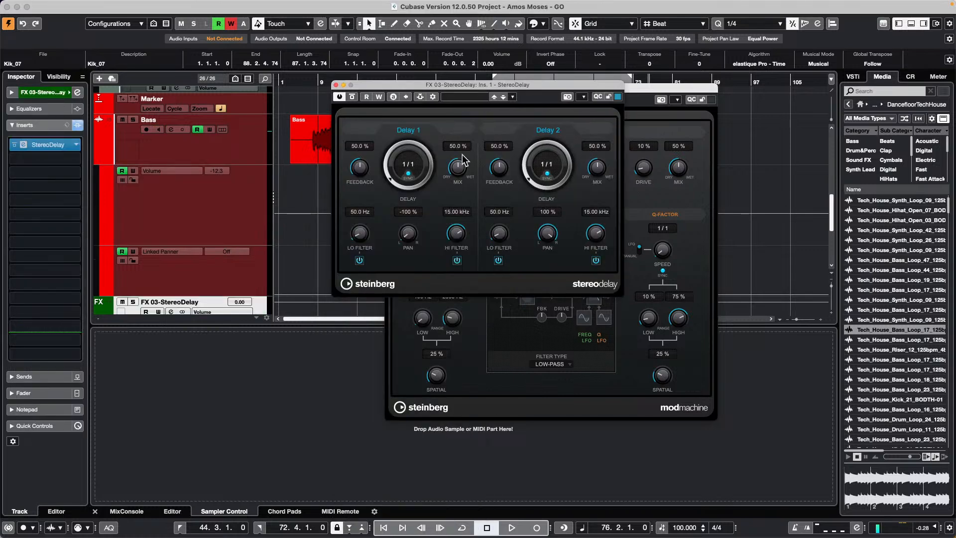
pyautogui.moveTo(369, 85); pyautogui.dragTo(589, 217)
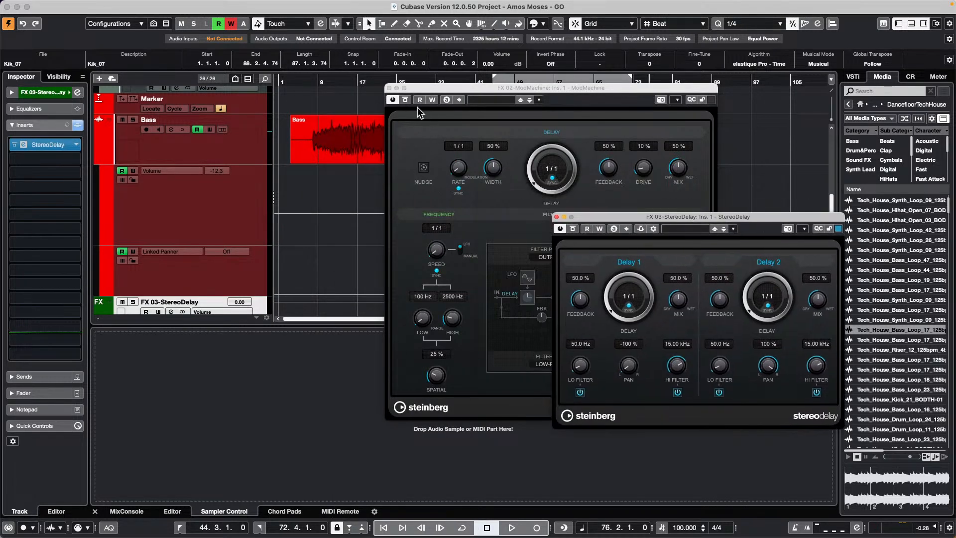
# - Add a third stereo effect track with the REVerence reverb, output to Stereo Out
pyautogui.rightClick(202, 207)
pyautogui.moveTo(286, 214)
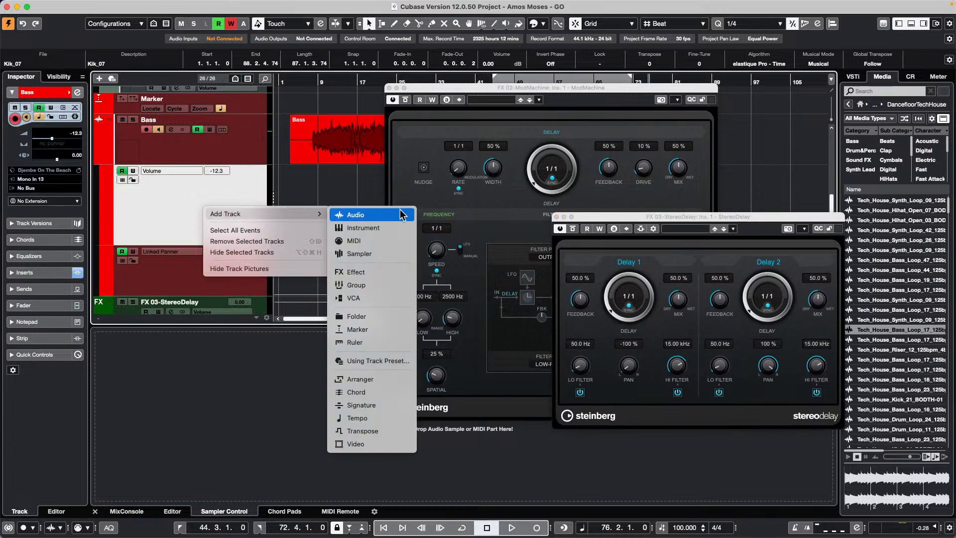
pyautogui.click(384, 279)
pyautogui.click(448, 195)
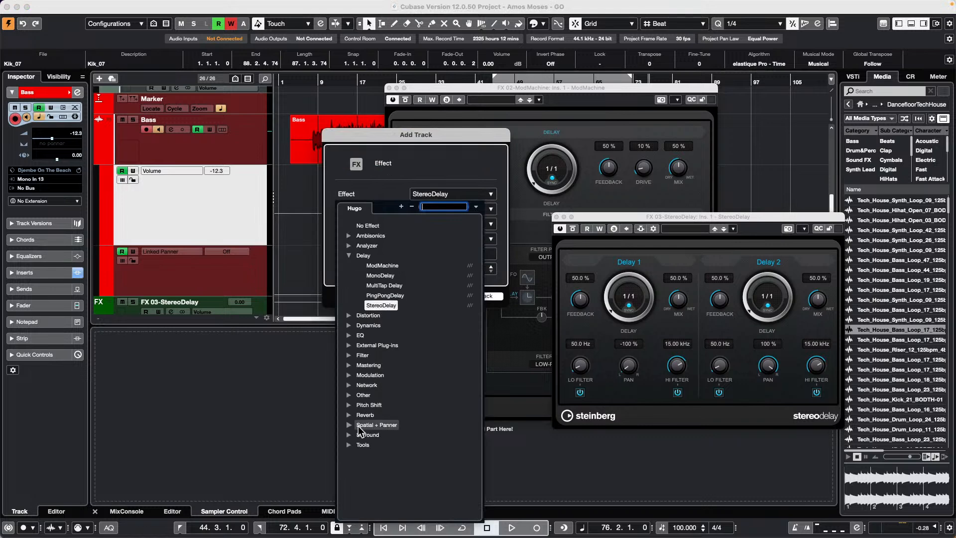
pyautogui.click(354, 414)
pyautogui.click(391, 435)
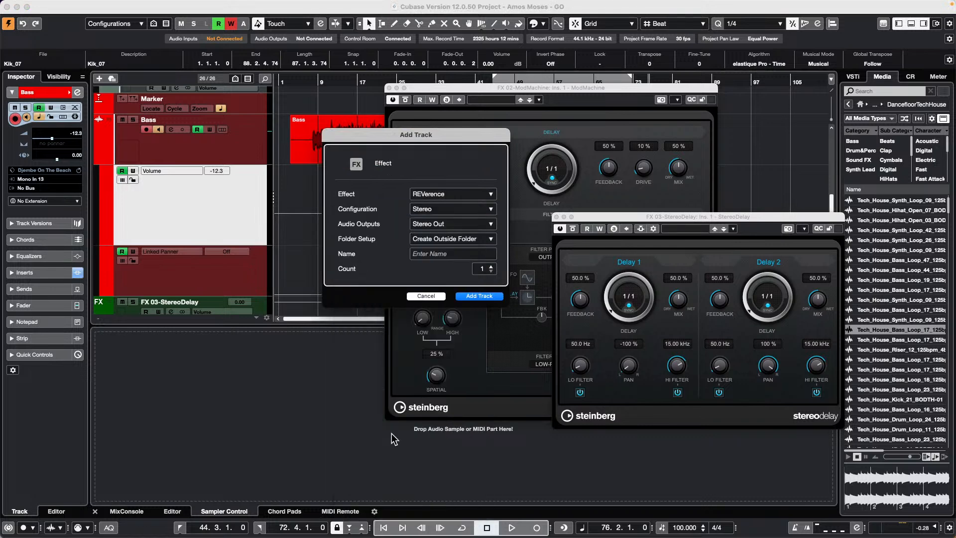
pyautogui.click(479, 296)
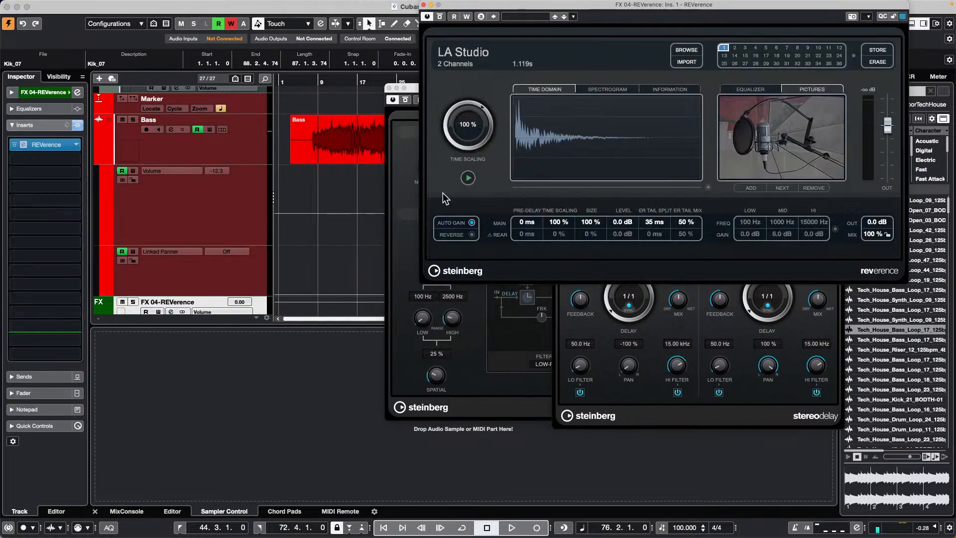
# - Close the REVerence, StereoDelay and ModMachine plug-in windows
pyautogui.click(423, 4)
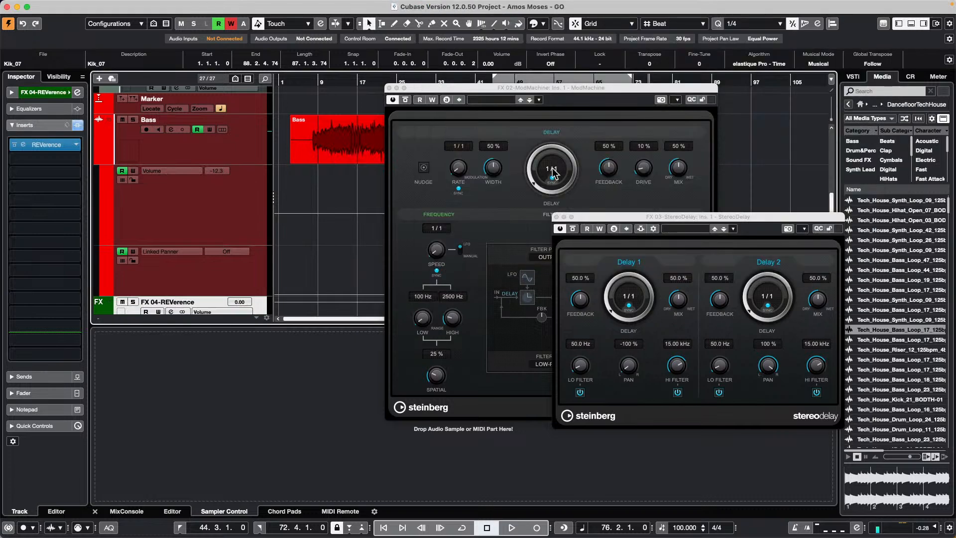
pyautogui.click(556, 217)
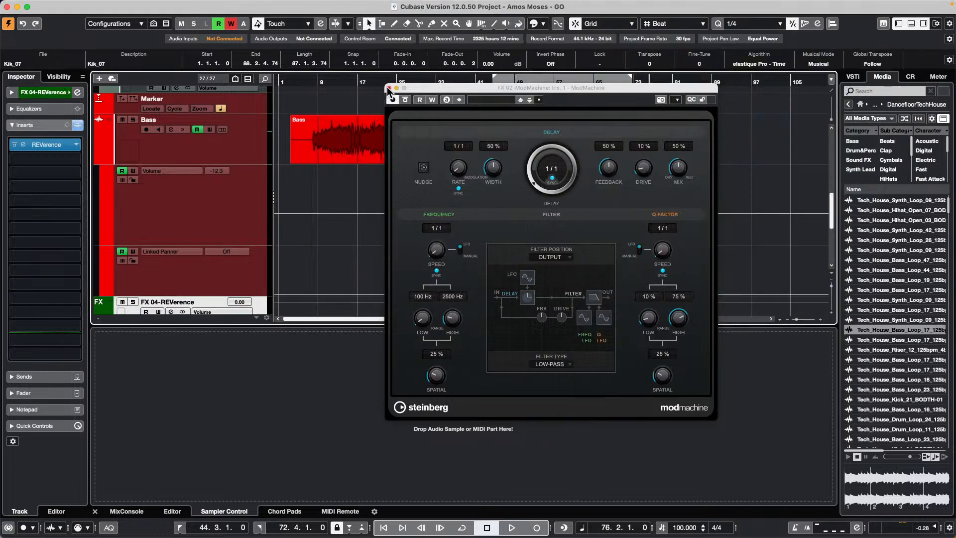
pyautogui.click(389, 88)
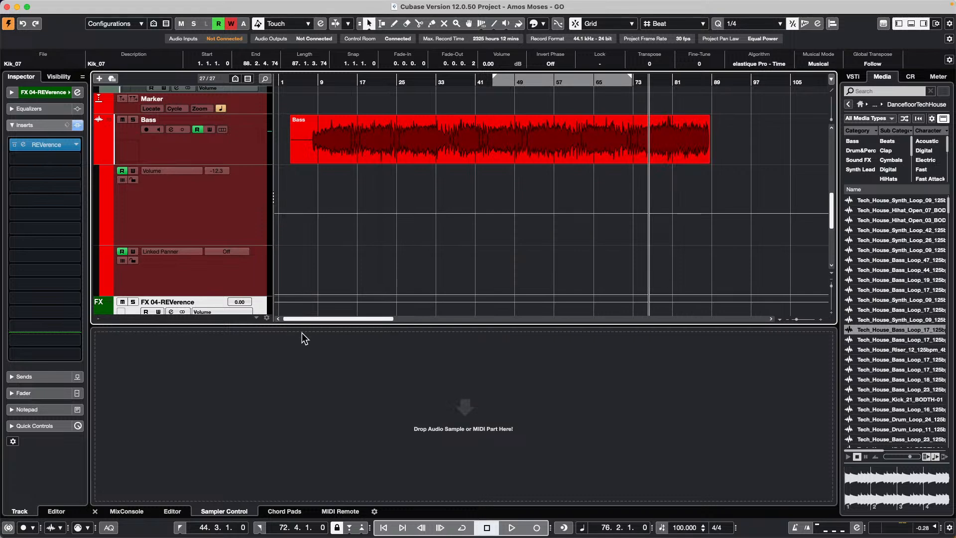
# - Show the sends in the lower-zone MixConsole and select the channels from Sub Kik through Bass with temporary Q-Link
pyautogui.click(135, 512)
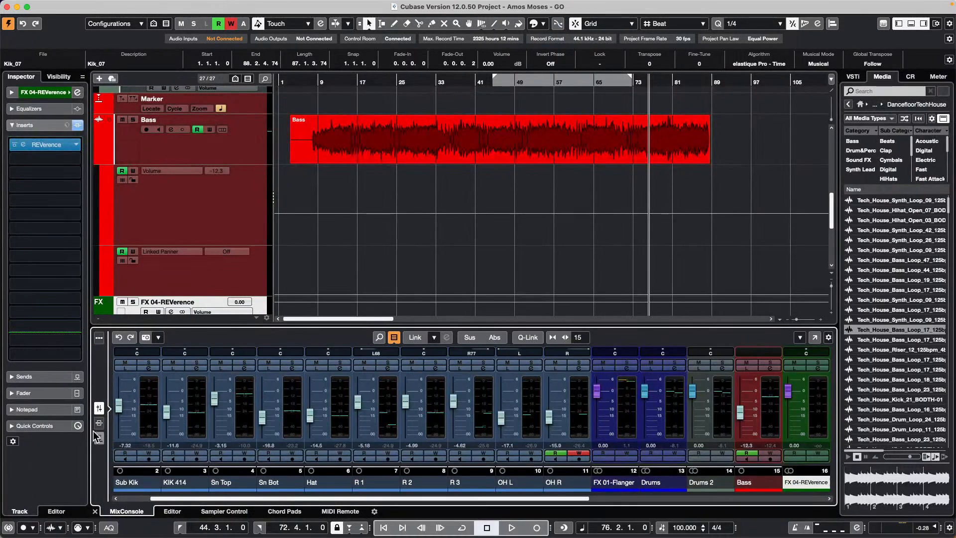
pyautogui.click(99, 438)
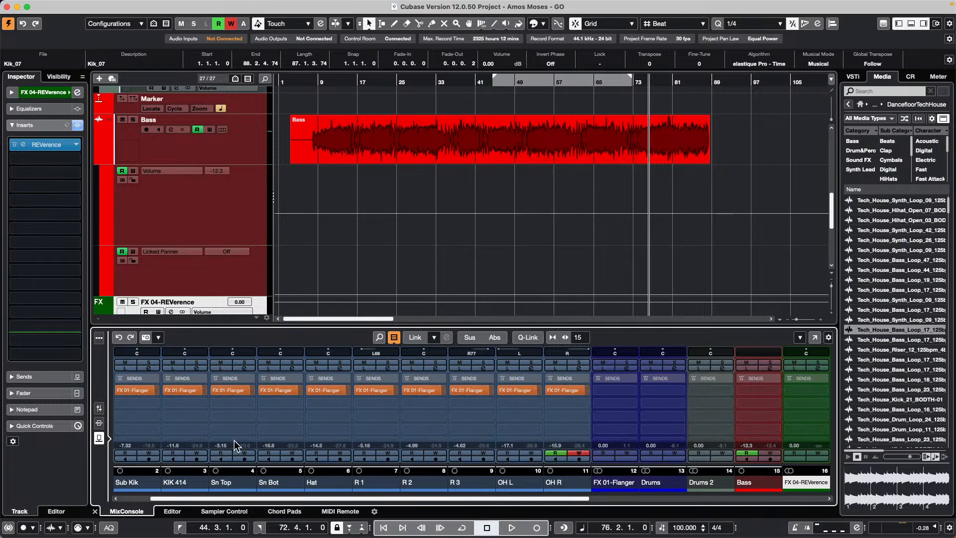
pyautogui.click(143, 483)
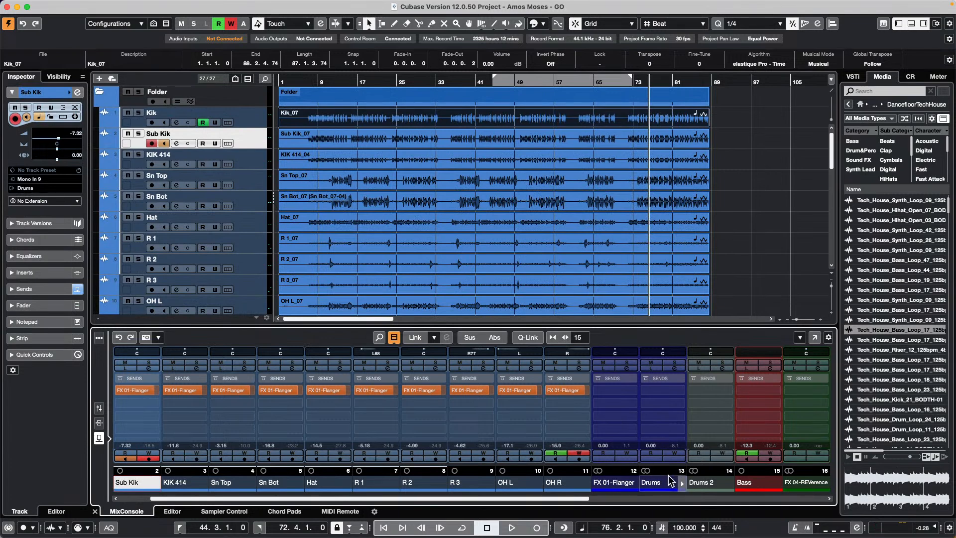
pyautogui.keyDown('shift'); pyautogui.click(763, 485); pyautogui.keyUp('shift')
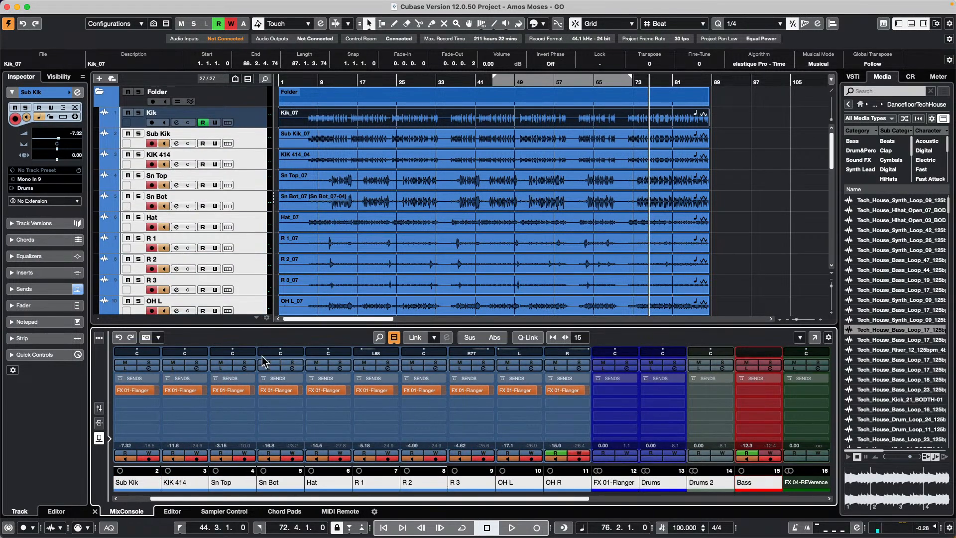
pyautogui.hotkey('alt', 'shift')
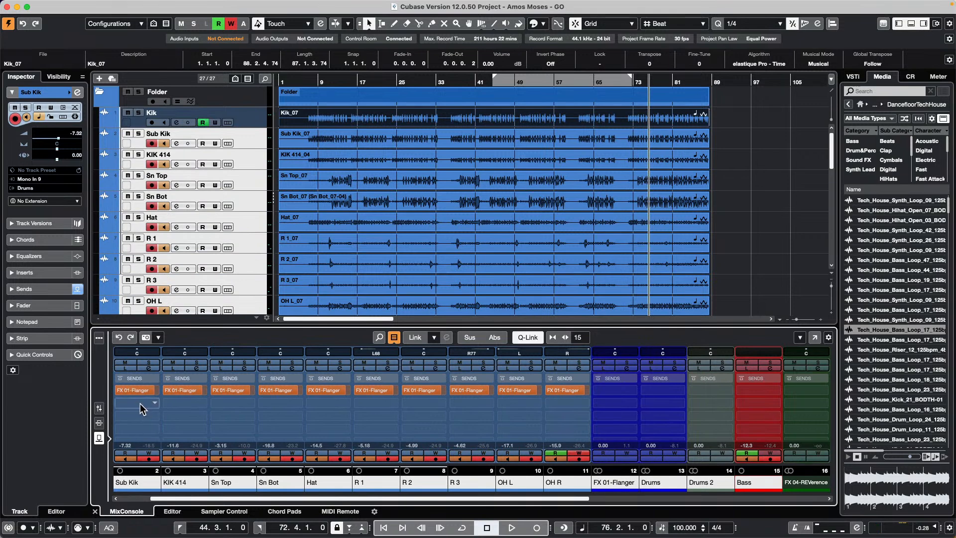
# - Assign and activate FX 02-ModMachine, FX 03-StereoDelay and FX 04-REVerence as sends two, three and four on all selected channels
pyautogui.click(153, 404)
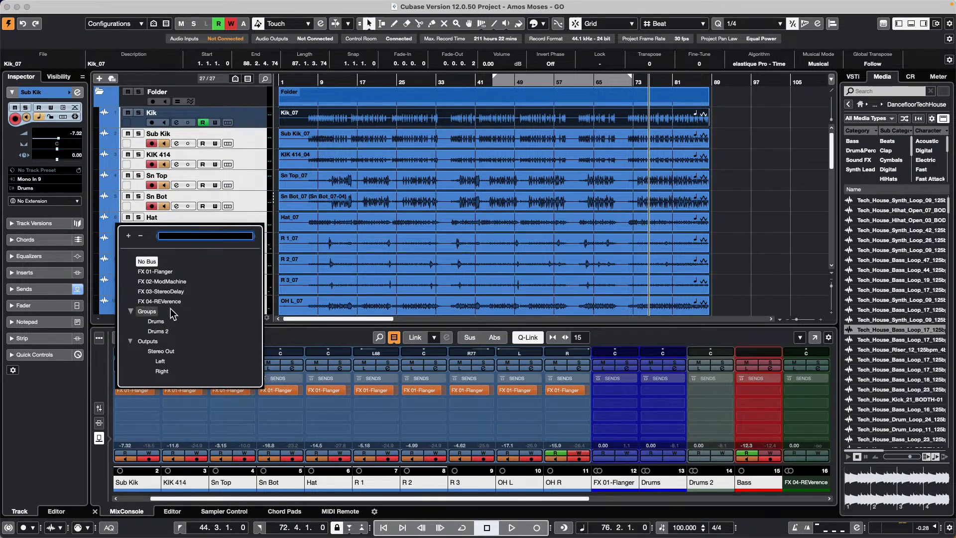
pyautogui.click(162, 282)
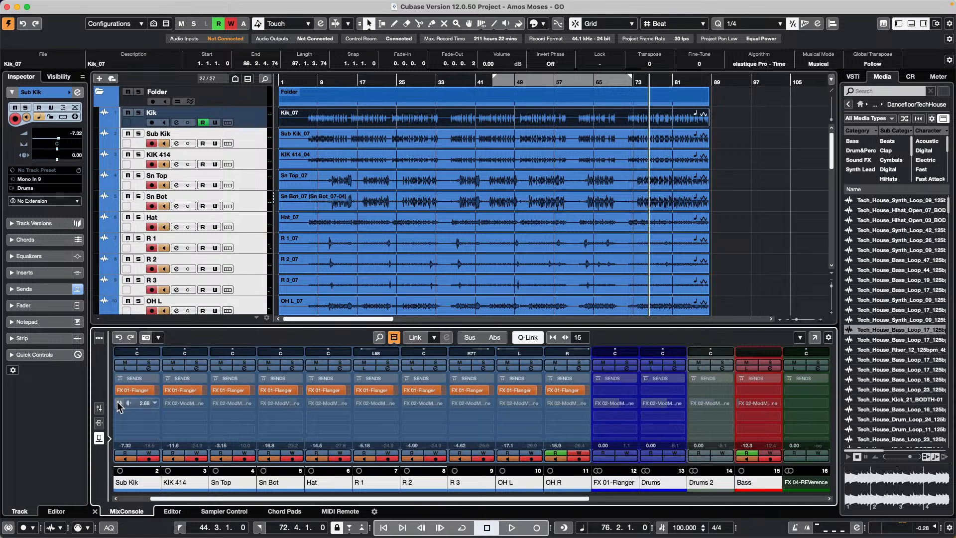
pyautogui.click(151, 417)
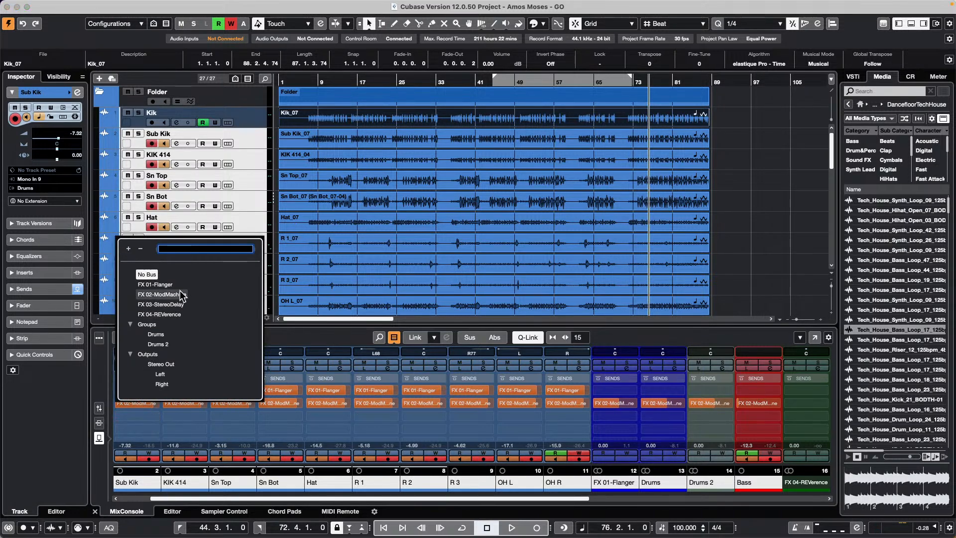
pyautogui.click(165, 304)
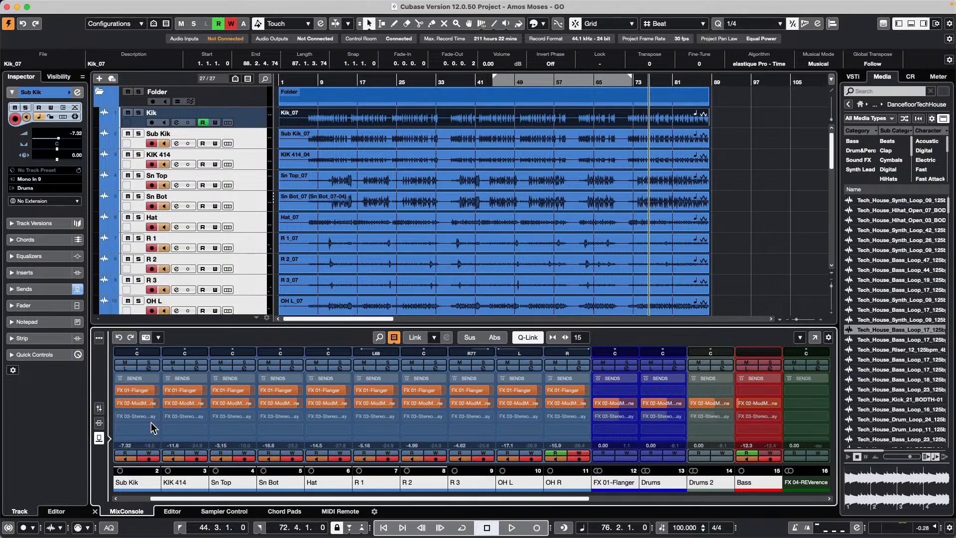
pyautogui.click(119, 416)
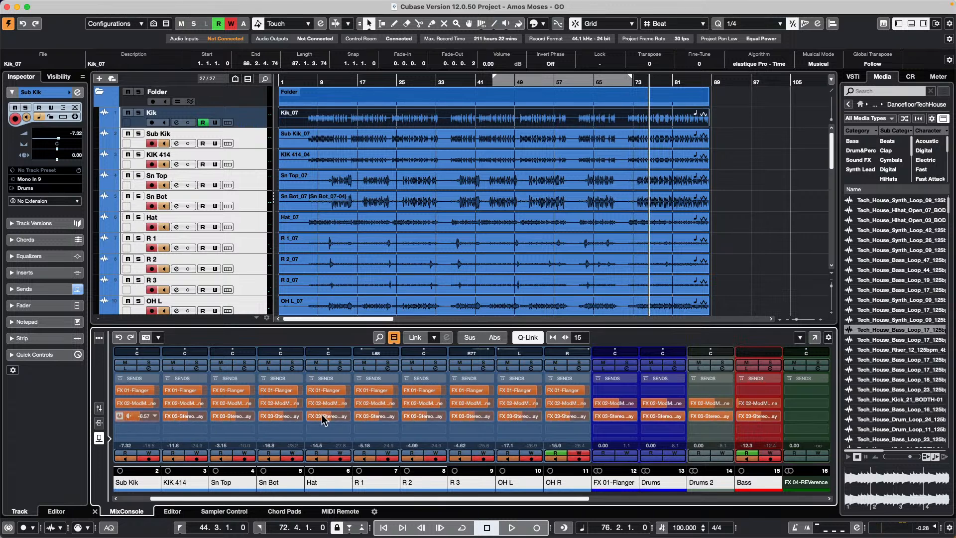
pyautogui.click(140, 428)
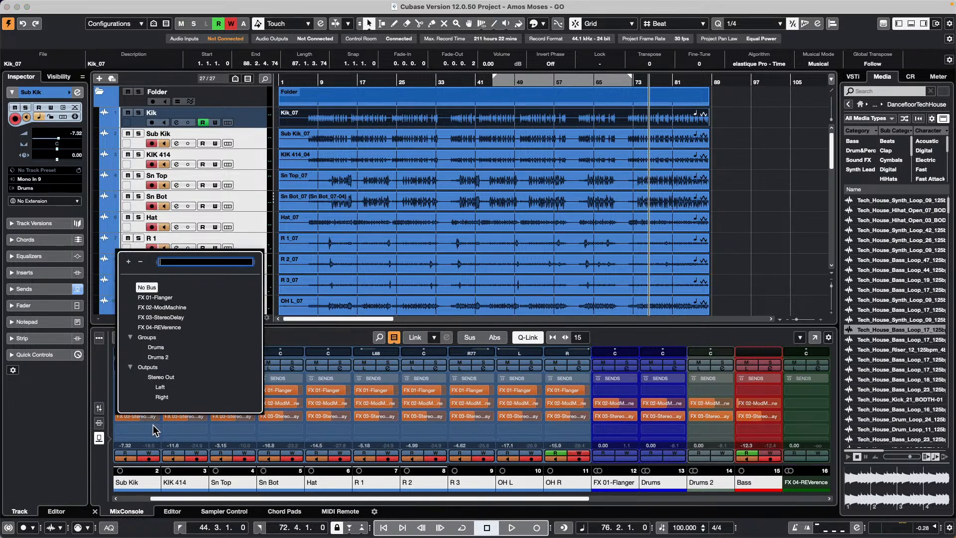
pyautogui.click(169, 329)
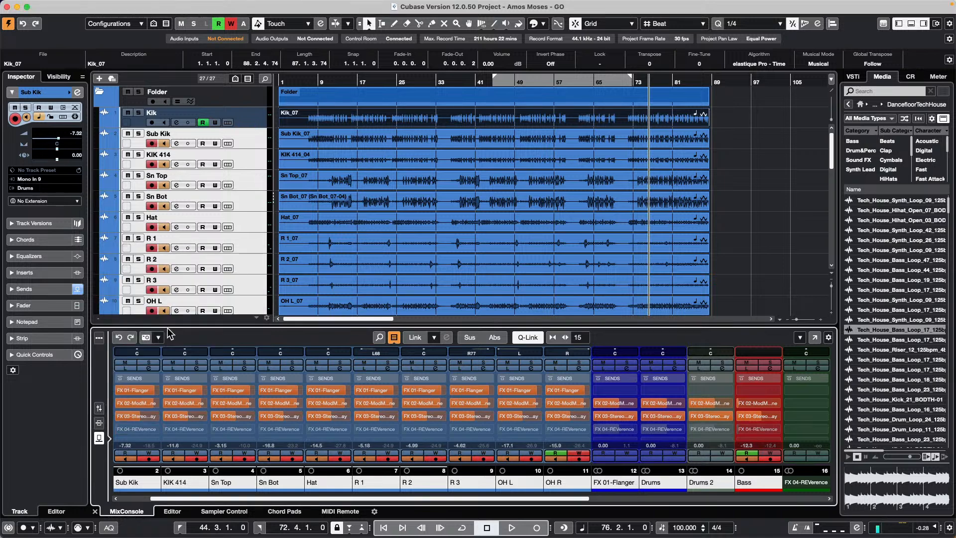
pyautogui.click(120, 428)
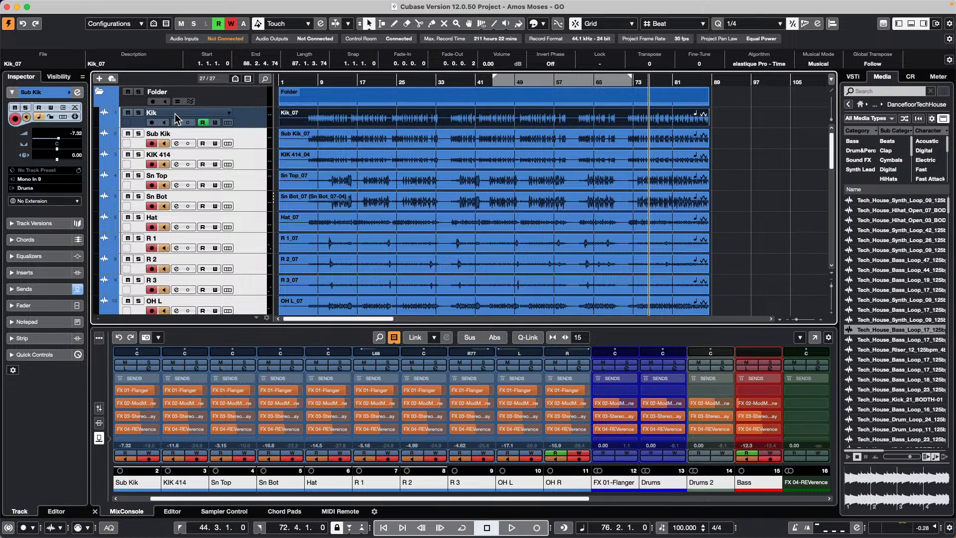
pyautogui.scroll(-10, 229, 106)
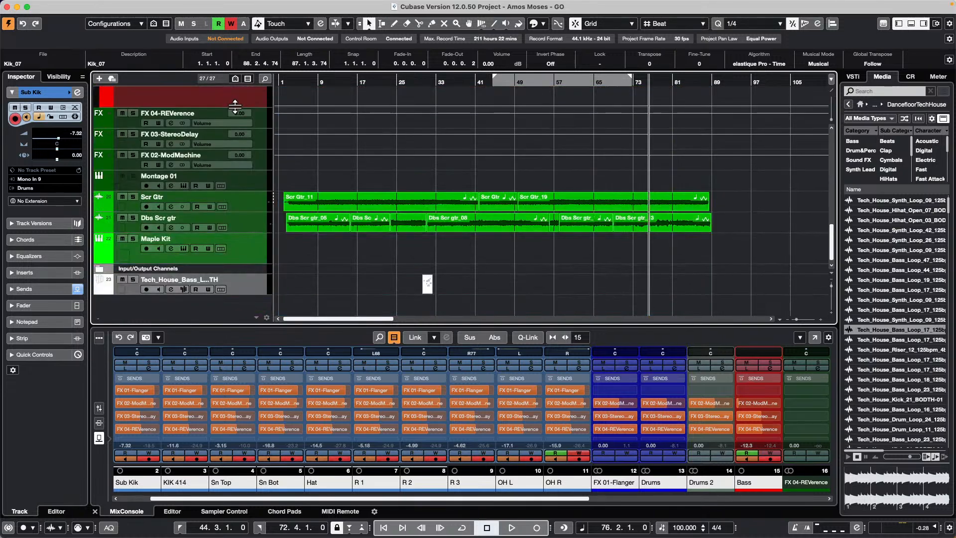
pyautogui.scroll(10, 219, 197)
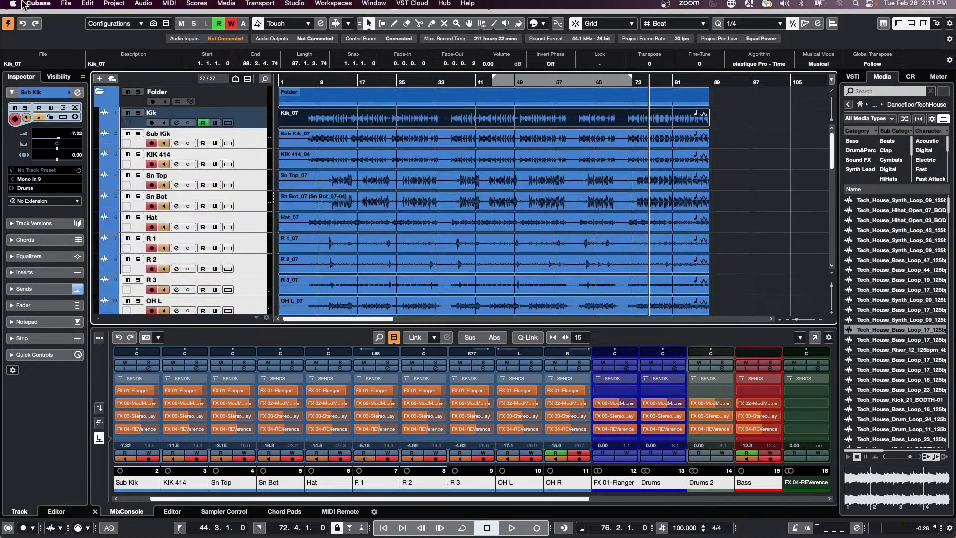
pyautogui.click(66, 5)
pyautogui.click(66, 21)
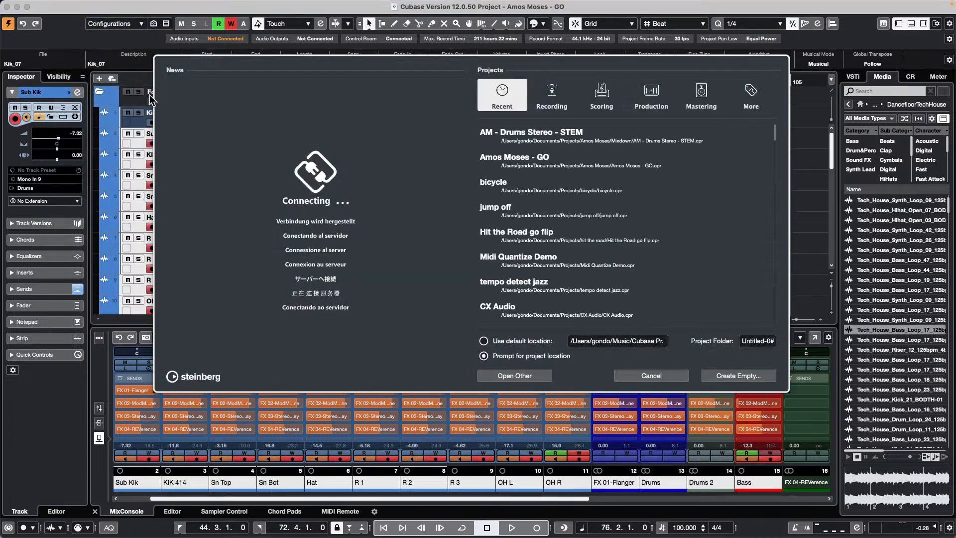
pyautogui.click(659, 377)
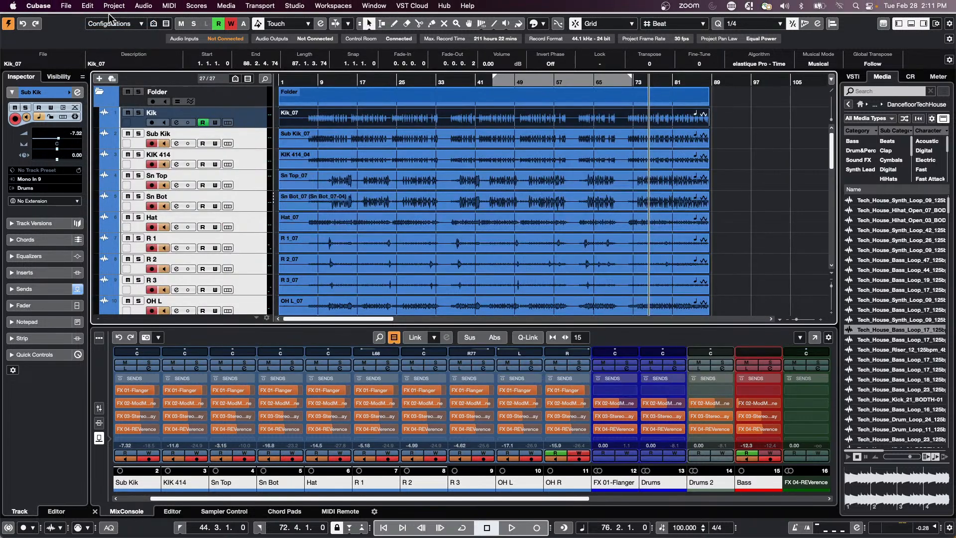
# - Revert the project to its previously saved version, accept the unmapped missing port and delete the files created since the last save
pyautogui.click(67, 6)
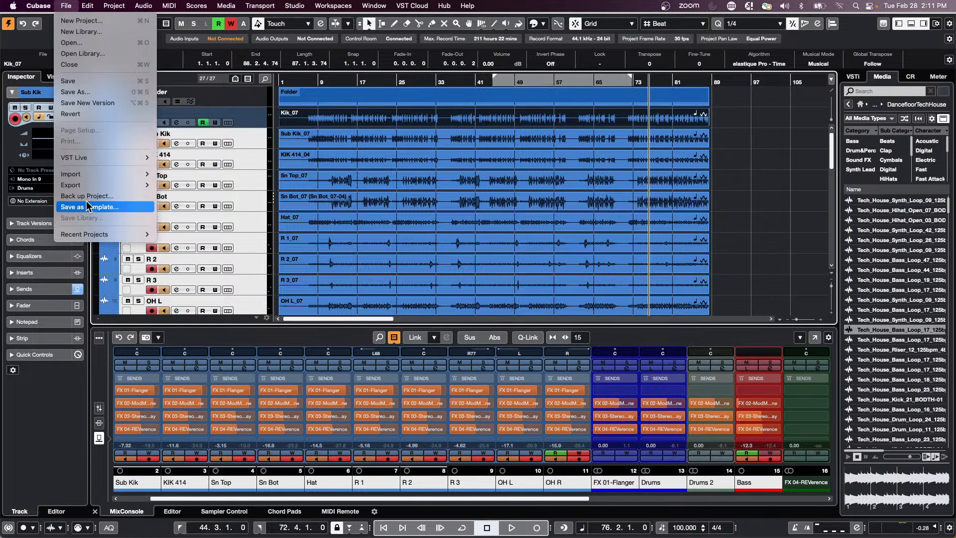
pyautogui.click(95, 113)
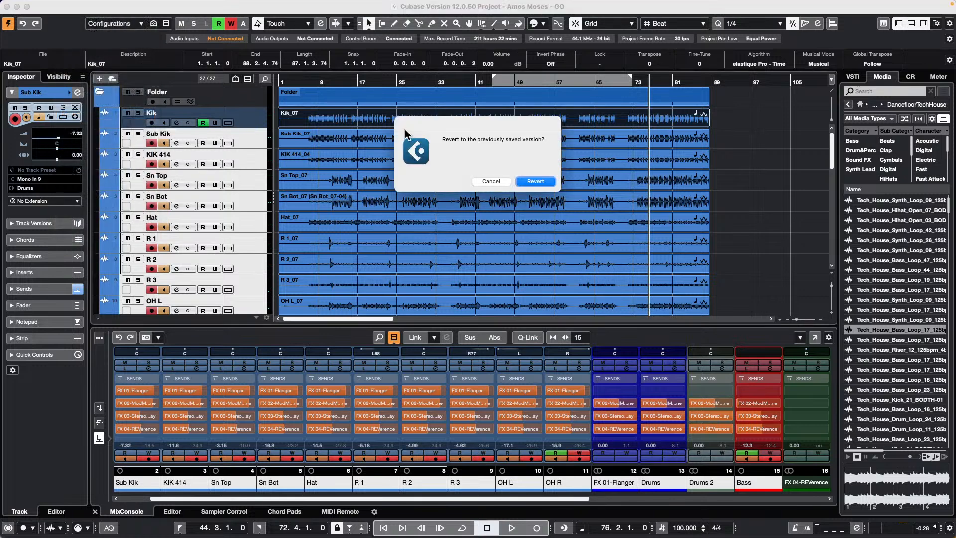
pyautogui.click(546, 182)
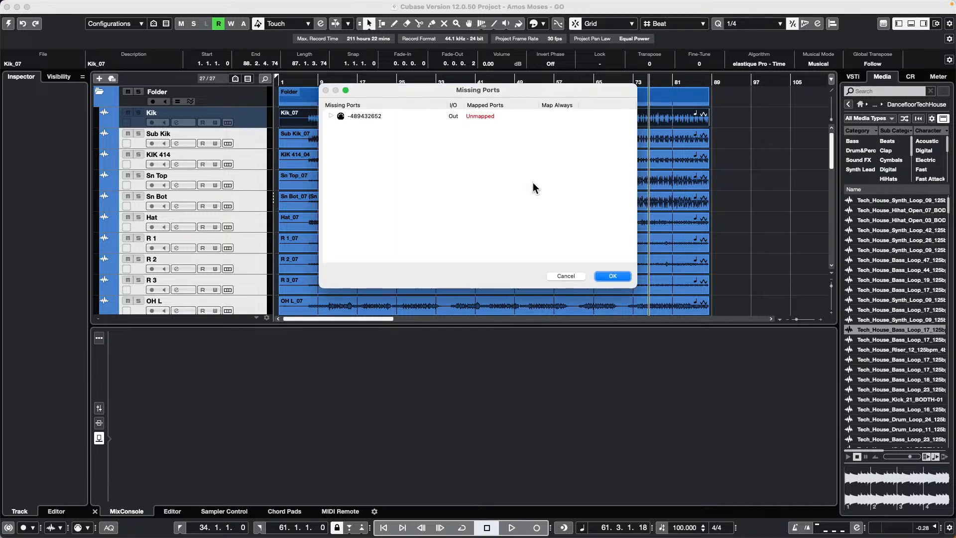
pyautogui.click(613, 276)
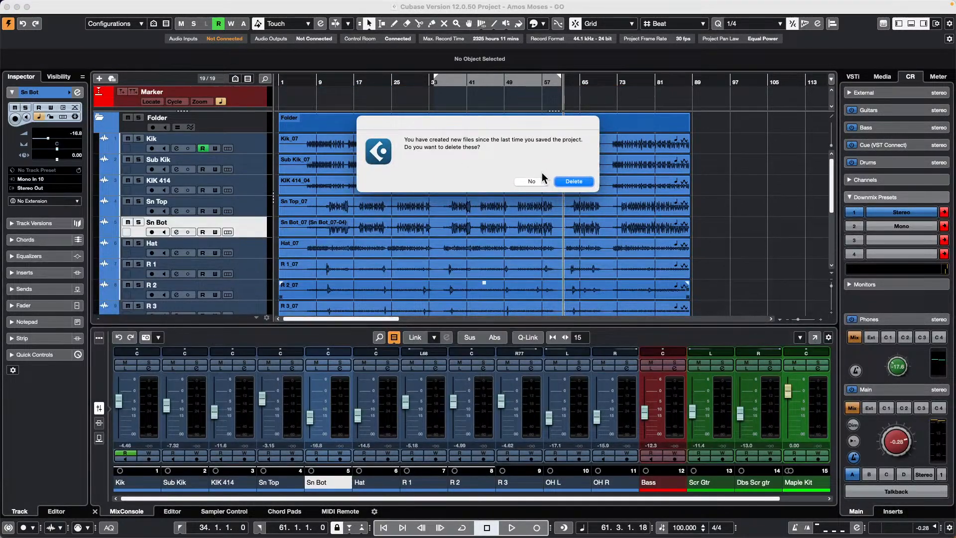
pyautogui.click(569, 180)
# - Draw eight position markers on the Marker track between about bars 17 and 71, and return to the Object Selection tool
pyautogui.rightClick(357, 96)
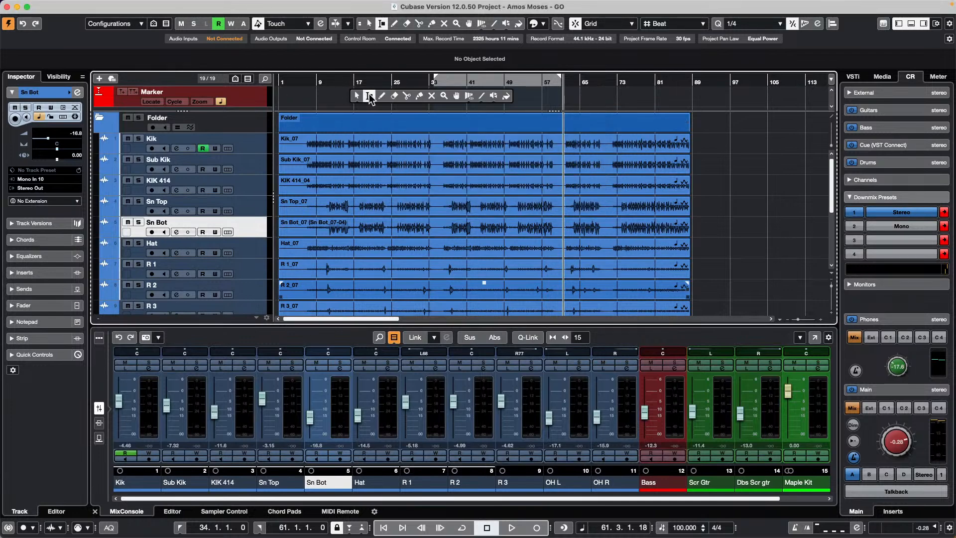
pyautogui.click(381, 95)
pyautogui.click(353, 100)
pyautogui.click(387, 100)
pyautogui.click(445, 100)
pyautogui.click(477, 99)
pyautogui.click(526, 100)
pyautogui.click(549, 99)
pyautogui.click(583, 100)
pyautogui.click(611, 100)
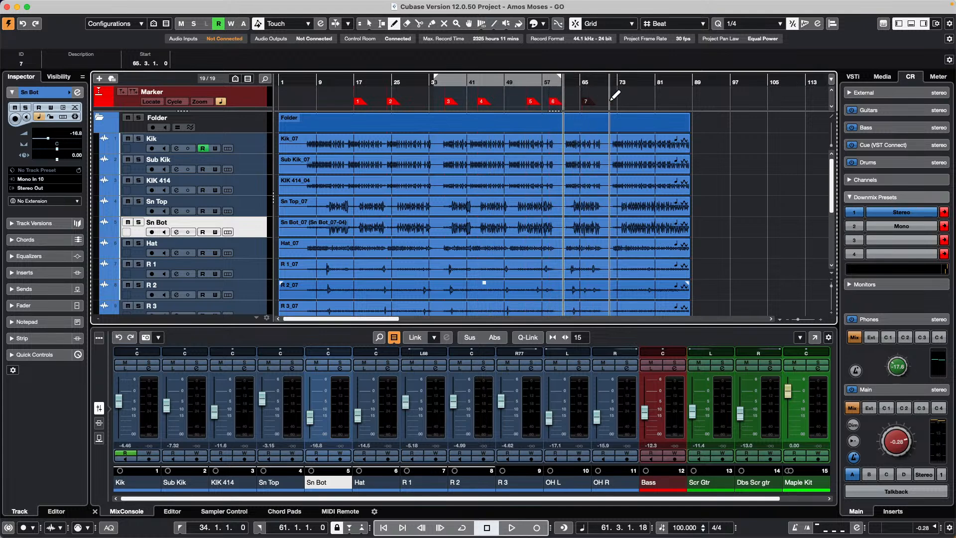
pyautogui.rightClick(355, 112)
pyautogui.click(355, 112)
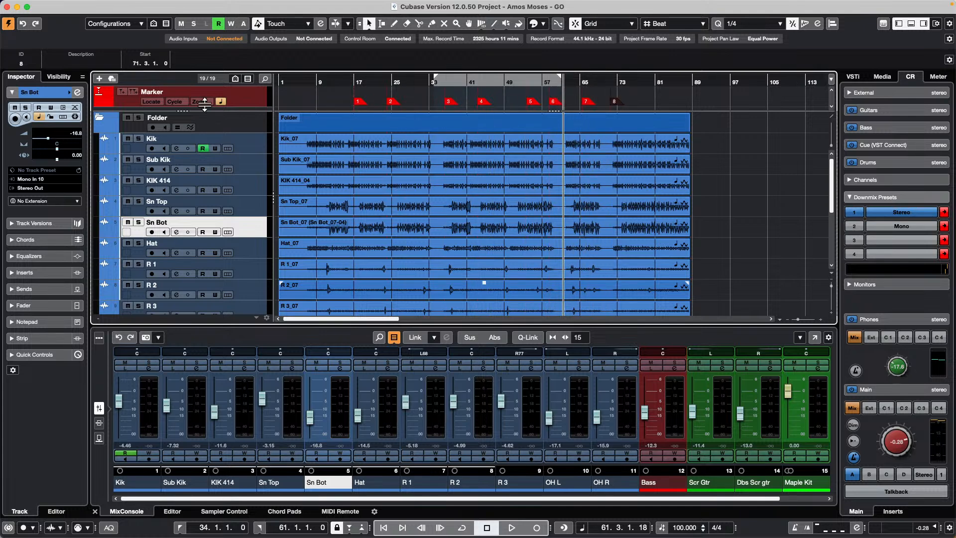
# - Open the Markers window for the Marker track, expand its settings and turn off Show Marker IDs on Marker Track
pyautogui.click(256, 99)
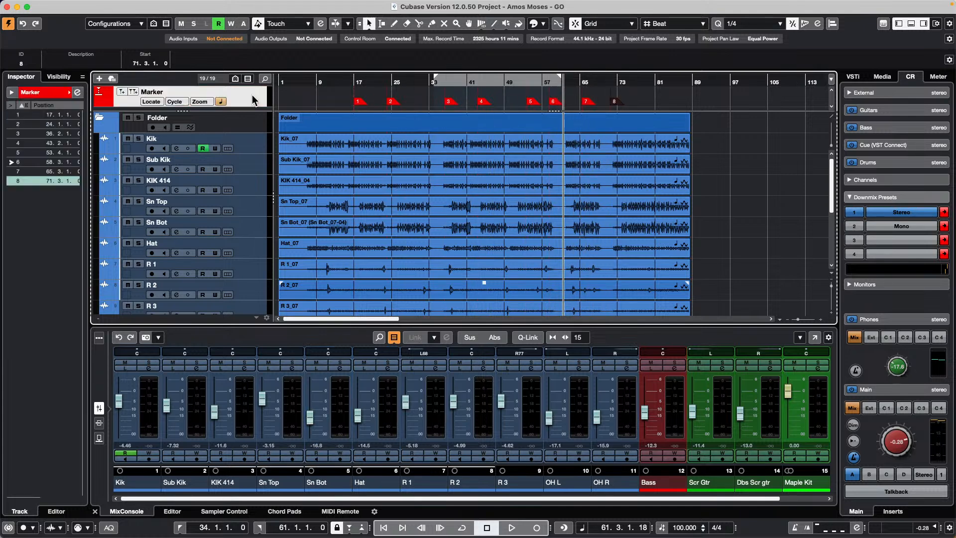
pyautogui.click(77, 91)
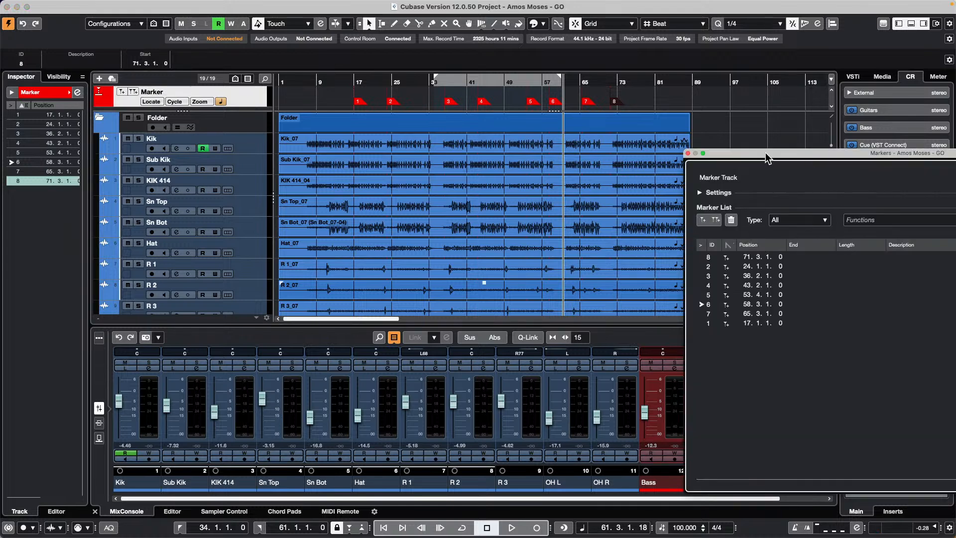
pyautogui.moveTo(766, 156); pyautogui.dragTo(393, 147)
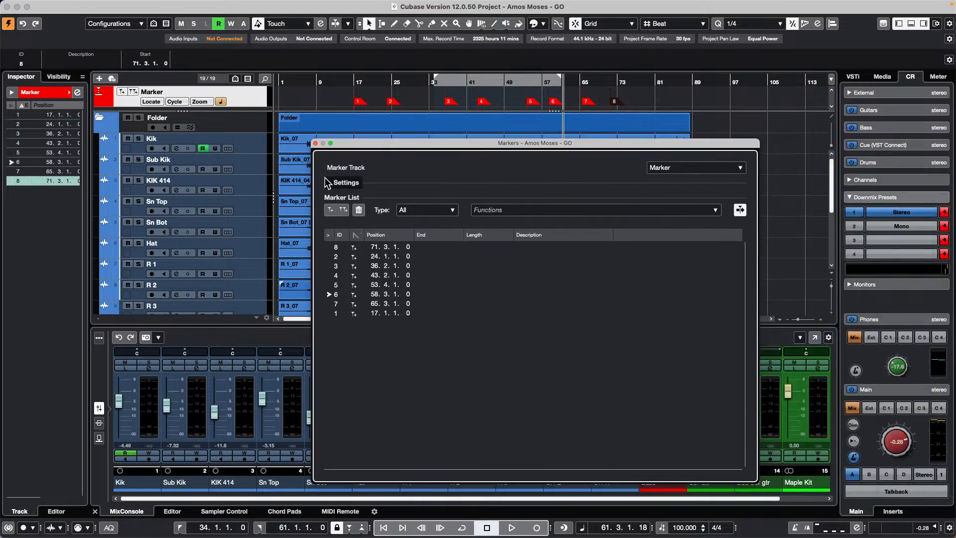
pyautogui.click(327, 182)
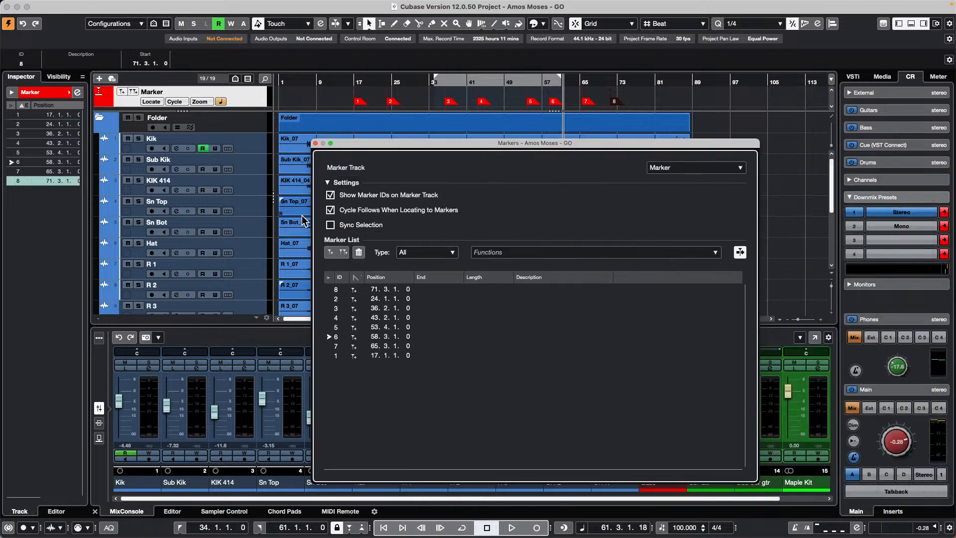
pyautogui.click(330, 194)
pyautogui.click(330, 195)
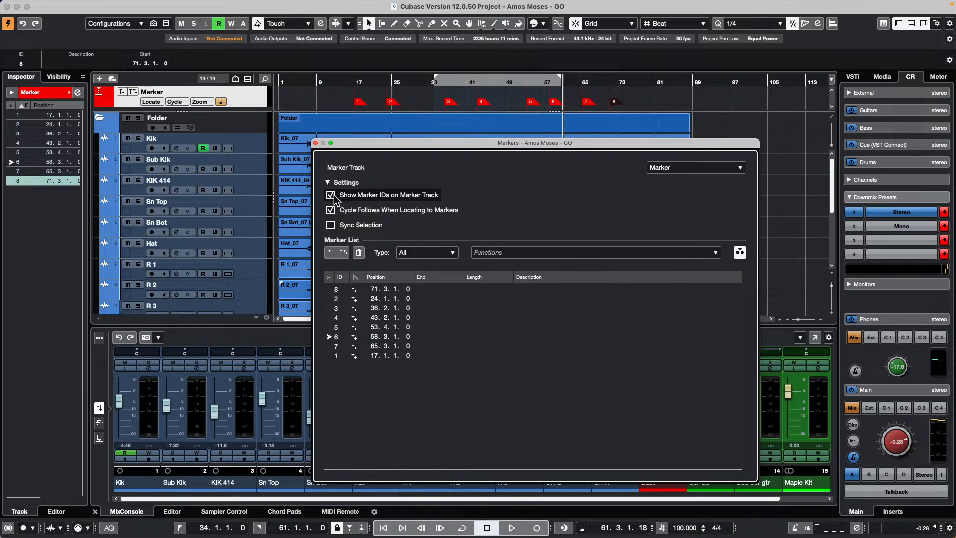
pyautogui.click(333, 196)
# - Describe markers 8, 2, 3 and 4 as .15, .20, .45 and 1:00, and zoom the timeline in with the cursor at bar 17
pyautogui.doubleClick(539, 293)
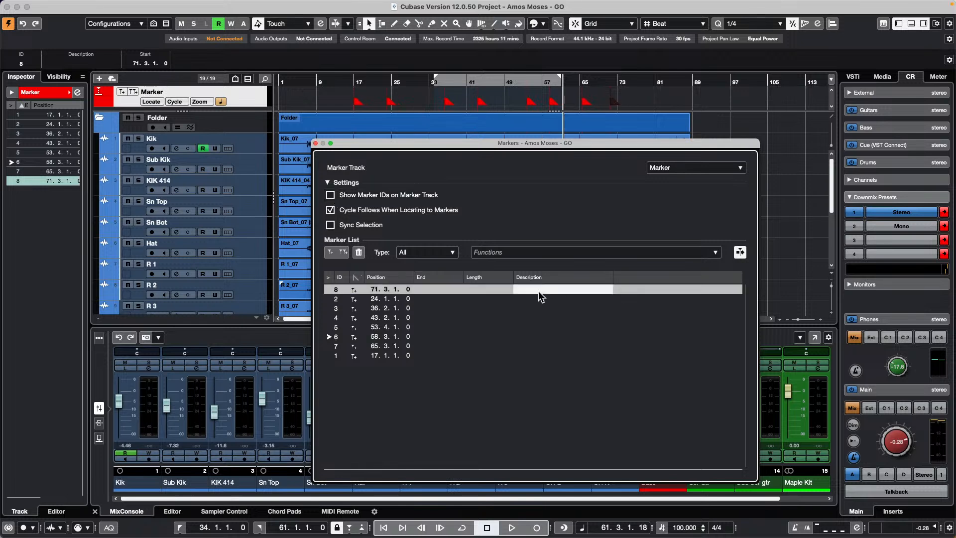
pyautogui.write('.15')
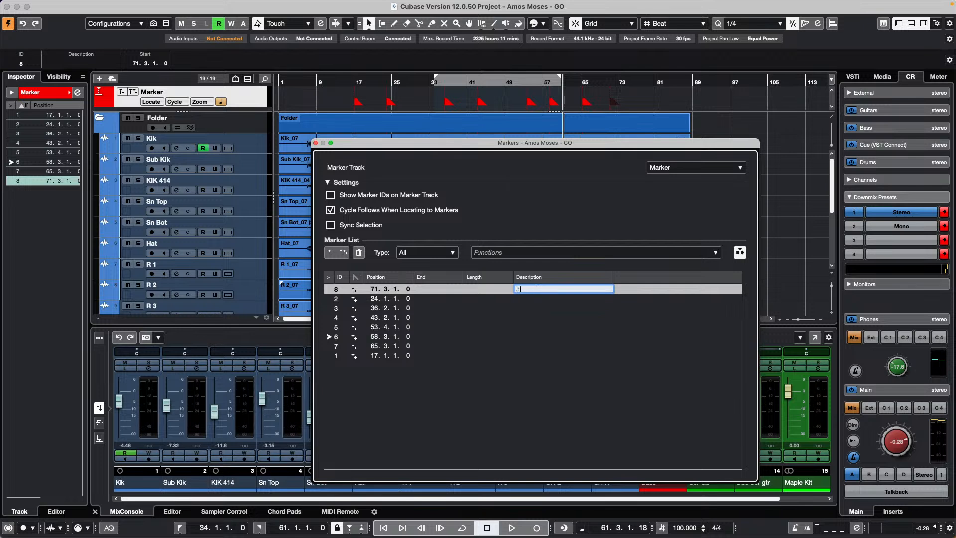
pyautogui.doubleClick(542, 298)
pyautogui.write('.20')
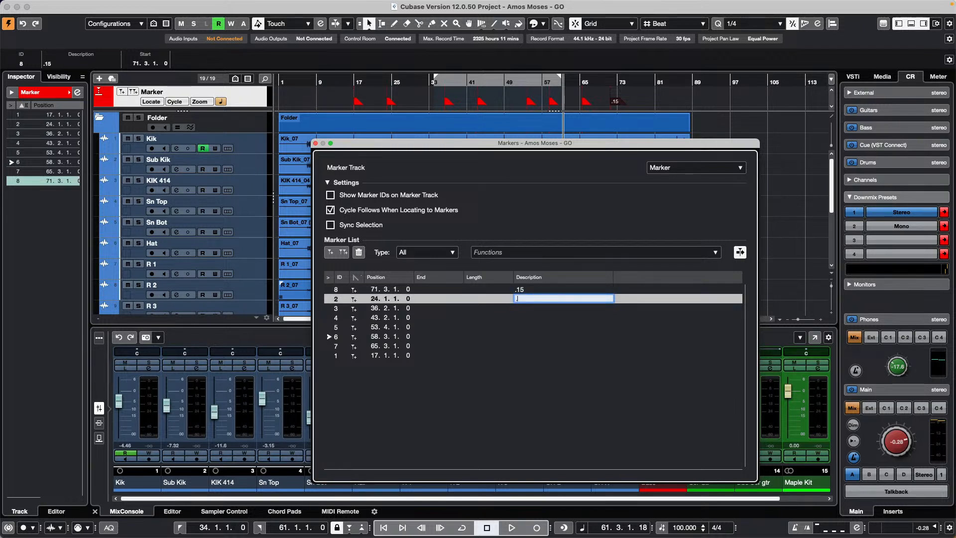
pyautogui.doubleClick(539, 308)
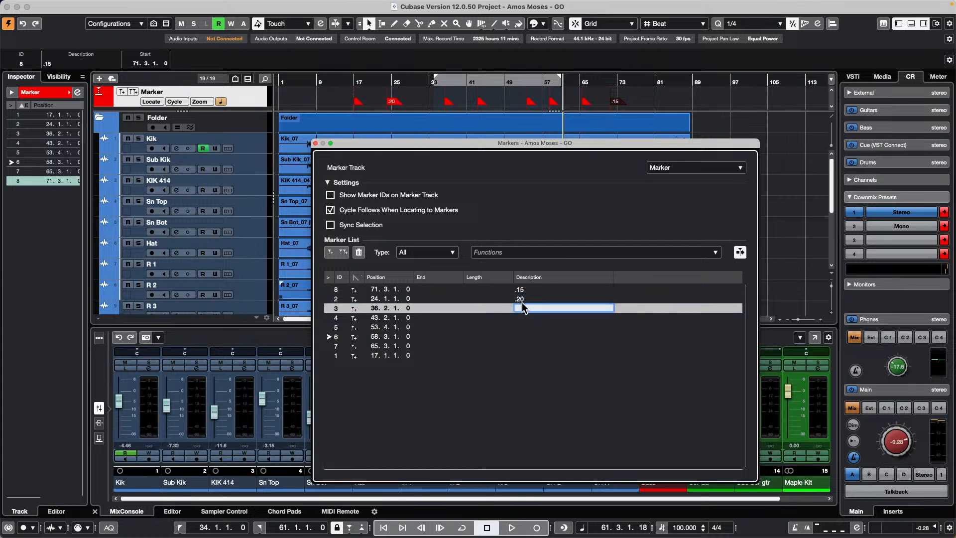
pyautogui.write('.45')
pyautogui.doubleClick(524, 317)
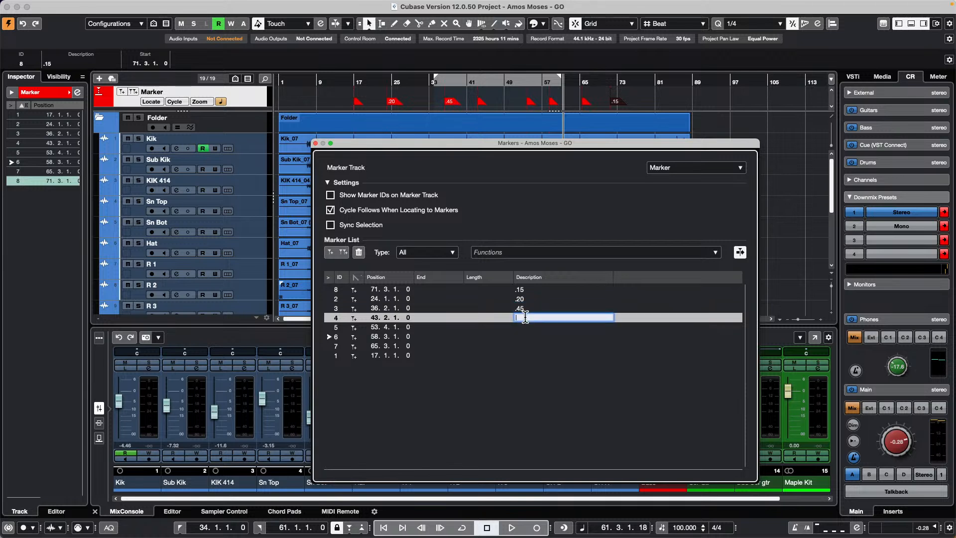
pyautogui.write('1:00')
pyautogui.press('Return')
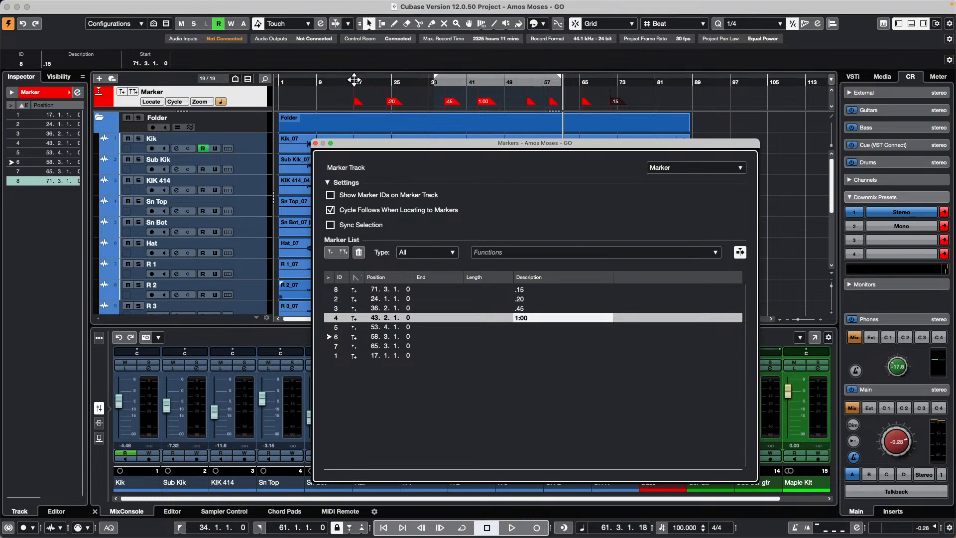
pyautogui.moveTo(354, 80); pyautogui.dragTo(353, 97)
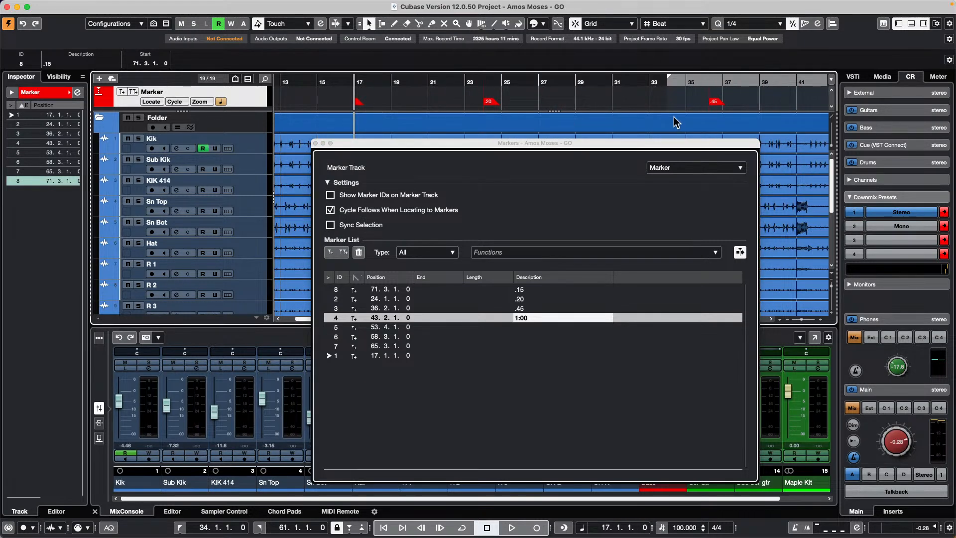
# - Switch Show Marker IDs on Marker Track on and off several times, leave it off and close the Markers window
pyautogui.click(330, 195)
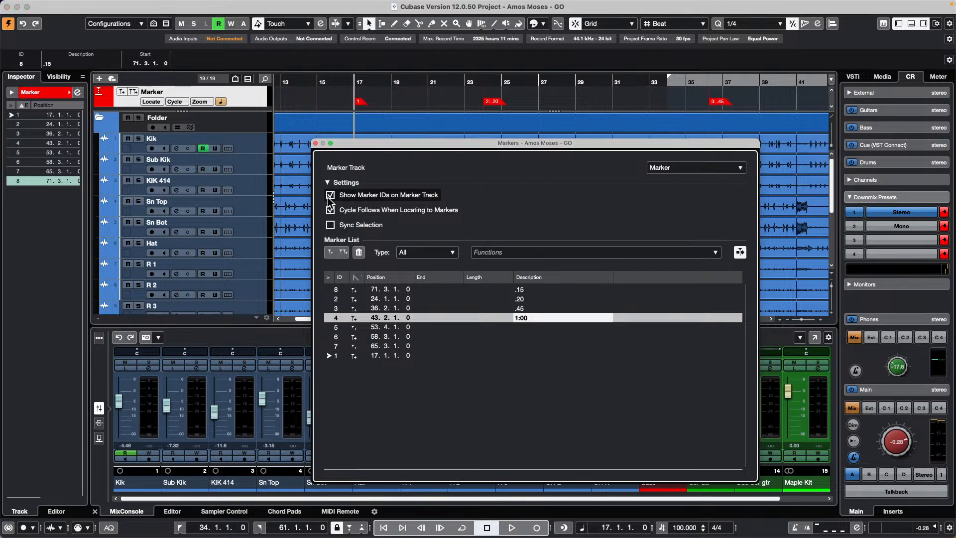
pyautogui.click(330, 210)
pyautogui.click(331, 195)
pyautogui.click(331, 195)
pyautogui.click(331, 195)
pyautogui.click(331, 195)
pyautogui.click(331, 194)
pyautogui.click(331, 195)
pyautogui.click(331, 194)
pyautogui.click(329, 183)
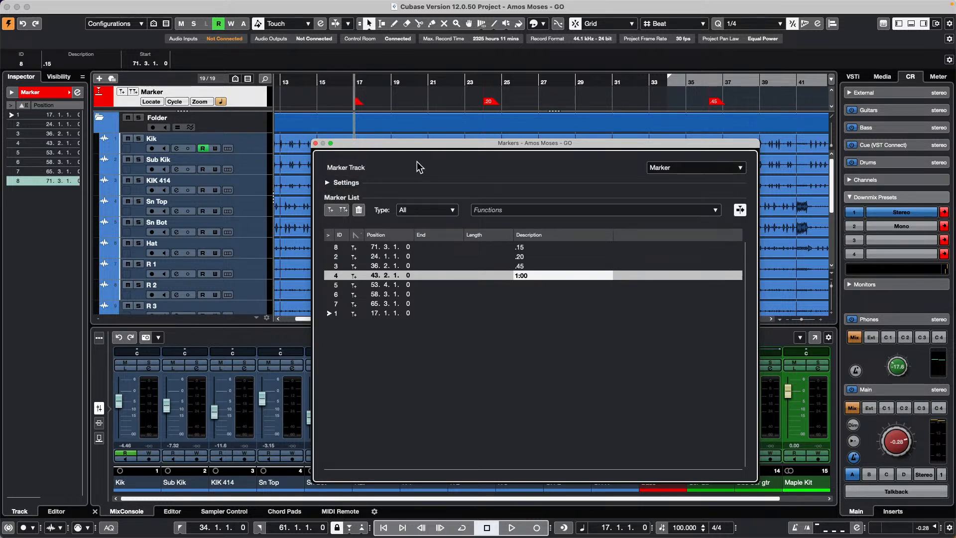
pyautogui.click(316, 143)
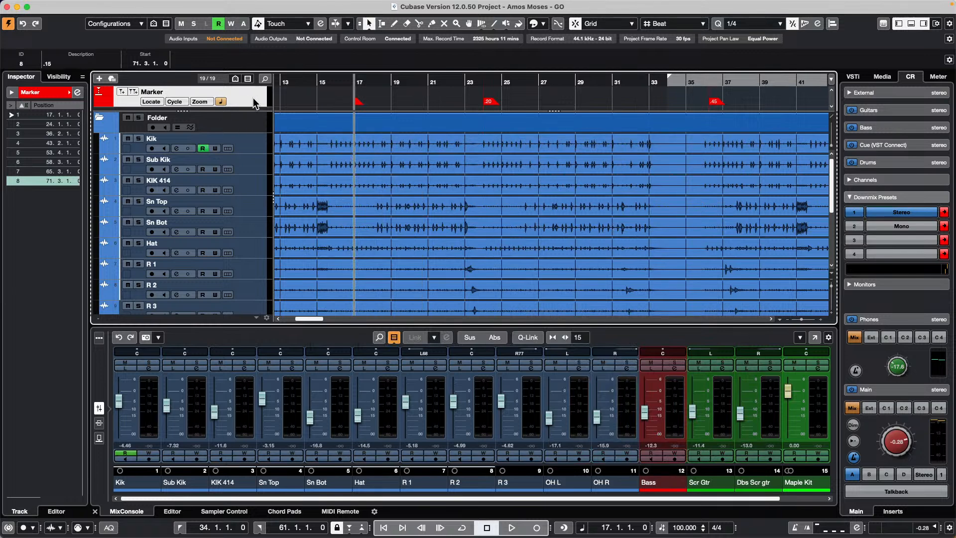
# - Reopen the Markers window, toggle Show Marker IDs on Marker Track until it is enabled, and close the window
pyautogui.click(77, 92)
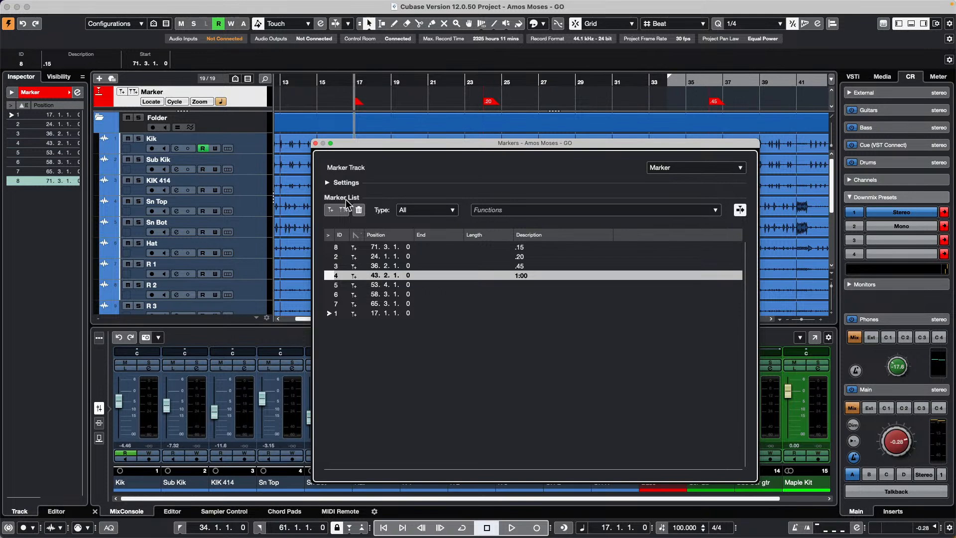
pyautogui.click(328, 182)
pyautogui.click(331, 195)
pyautogui.click(331, 195)
pyautogui.click(332, 197)
pyautogui.click(332, 197)
pyautogui.click(332, 198)
pyautogui.click(332, 198)
pyautogui.click(331, 198)
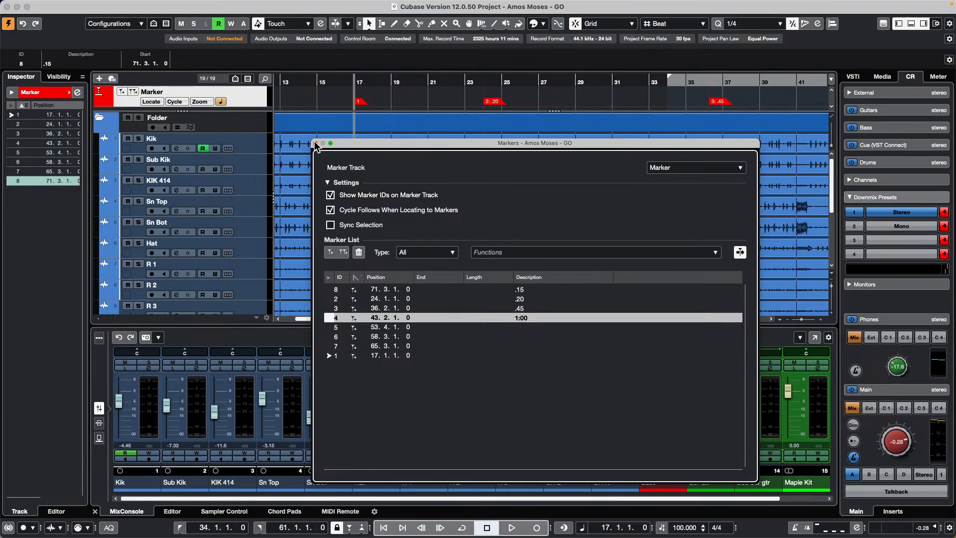
pyautogui.click(315, 143)
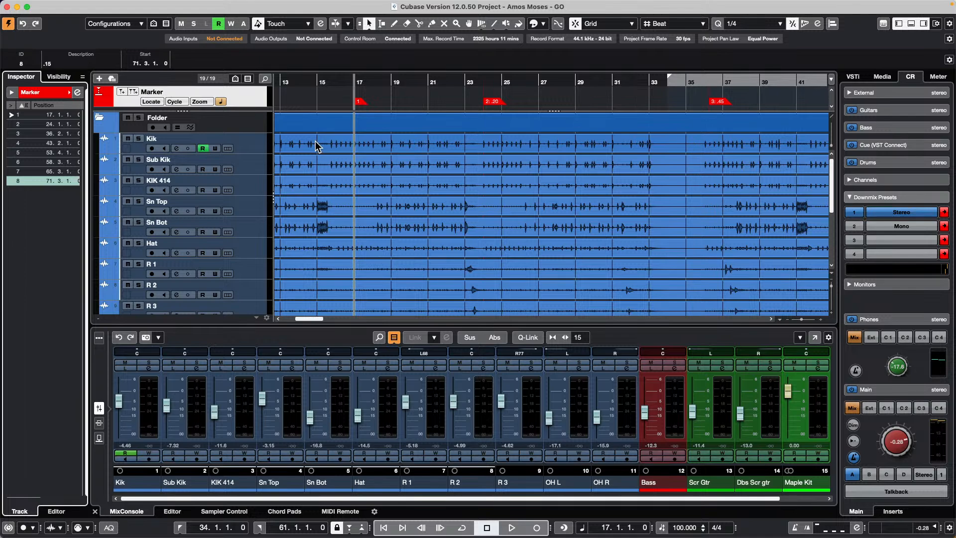
# - Open Export Audio Mixdown, choose multiple channel selection, set Effects to Disabled (DRY) and close the dialog without exporting
pyautogui.scroll(-5, 320, 181)
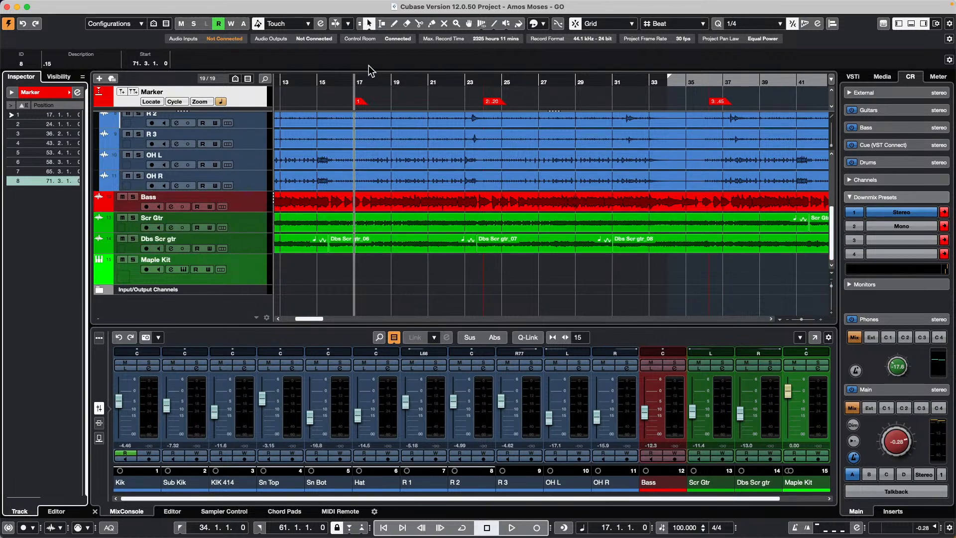
pyautogui.click(66, 6)
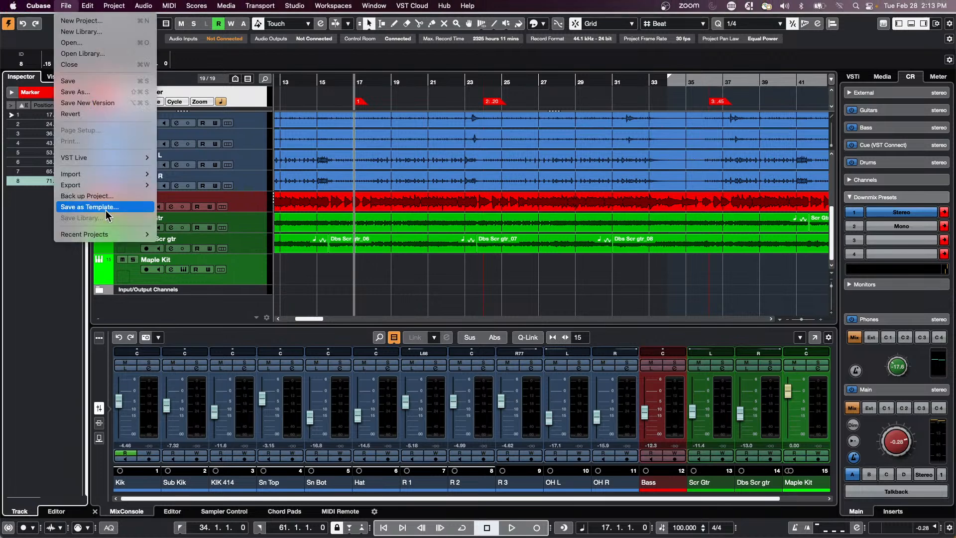
pyautogui.moveTo(109, 185)
pyautogui.click(186, 185)
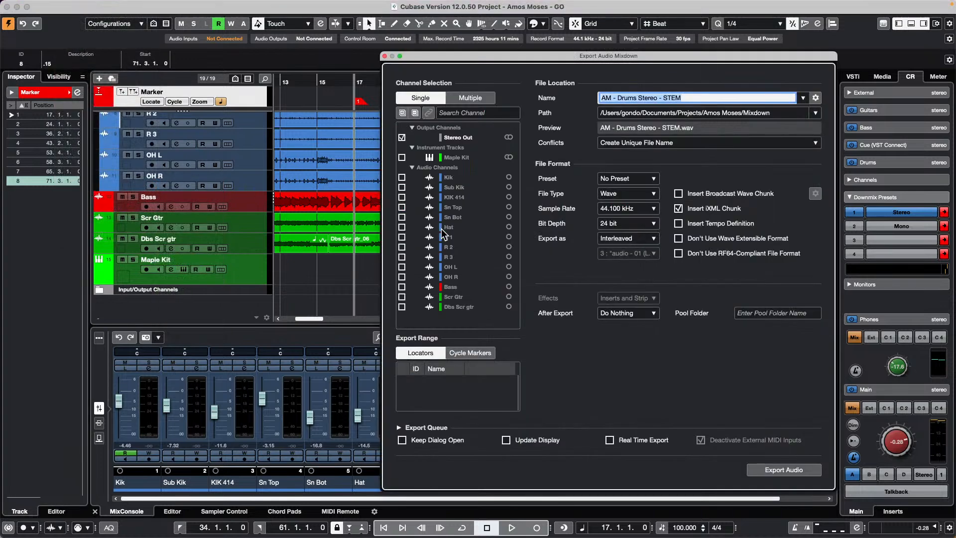
pyautogui.click(483, 102)
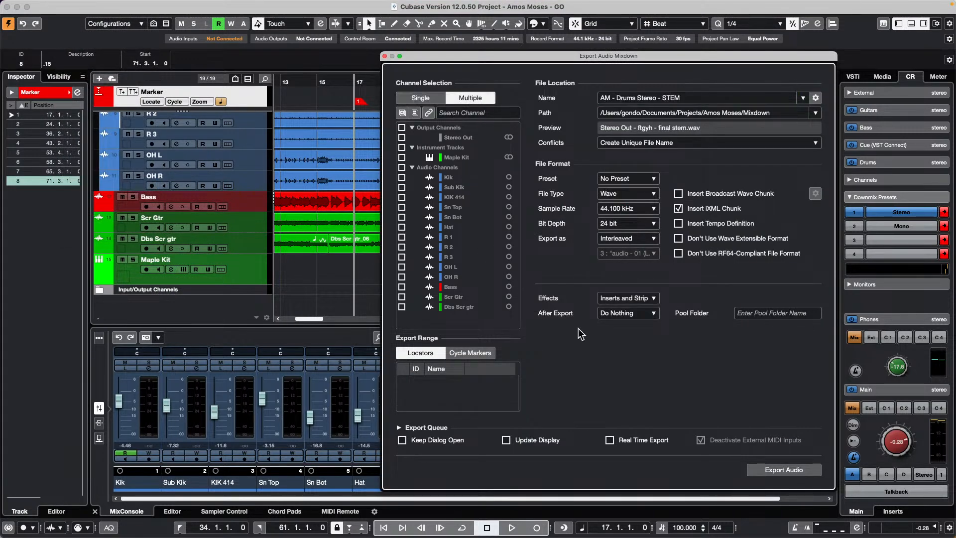
pyautogui.click(609, 298)
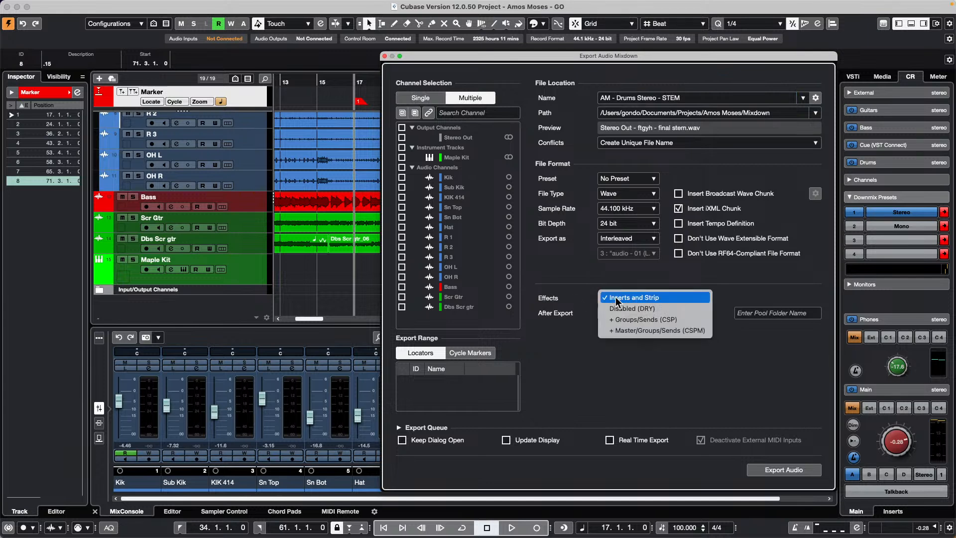
pyautogui.click(631, 310)
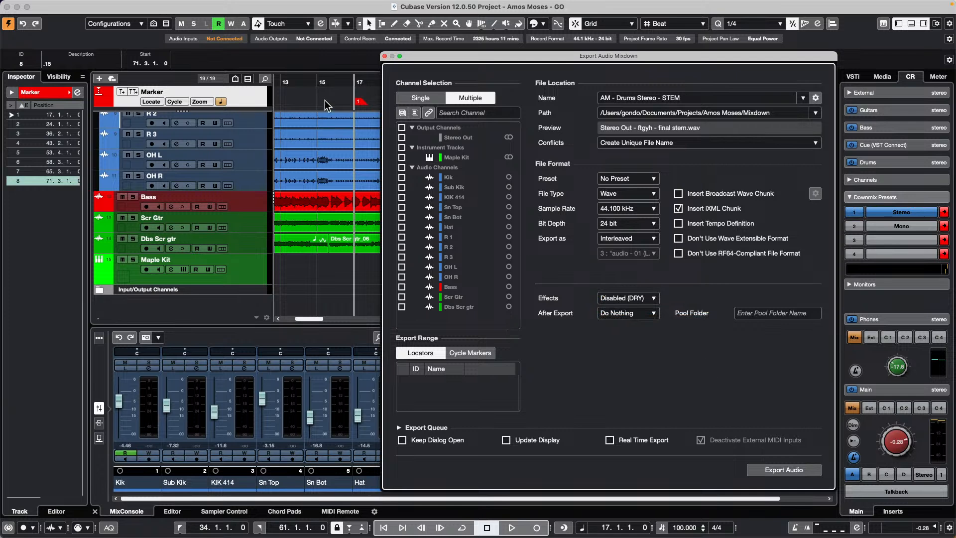
pyautogui.click(385, 55)
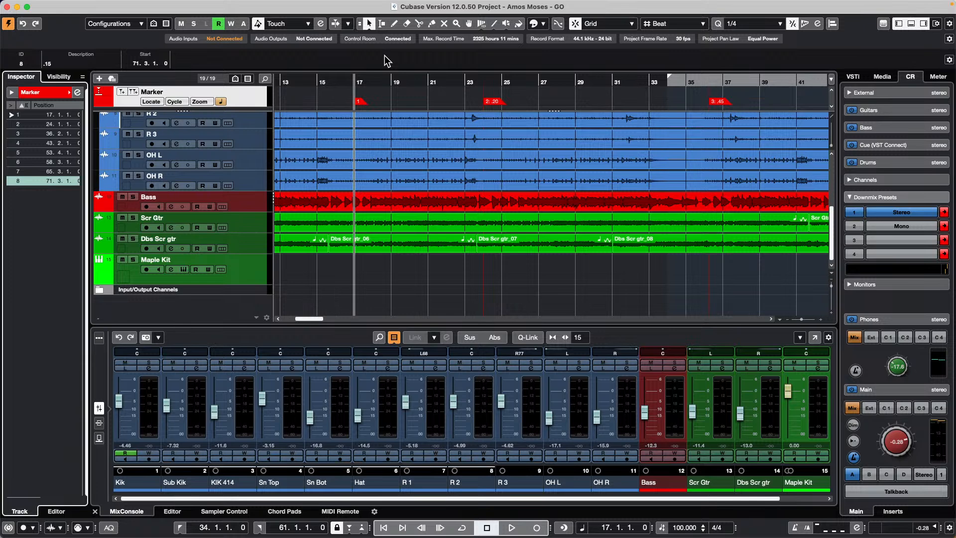
# - Cycle the lower-zone MixConsole back and forth through its fader, insert and send pages for all channels
pyautogui.click(102, 367)
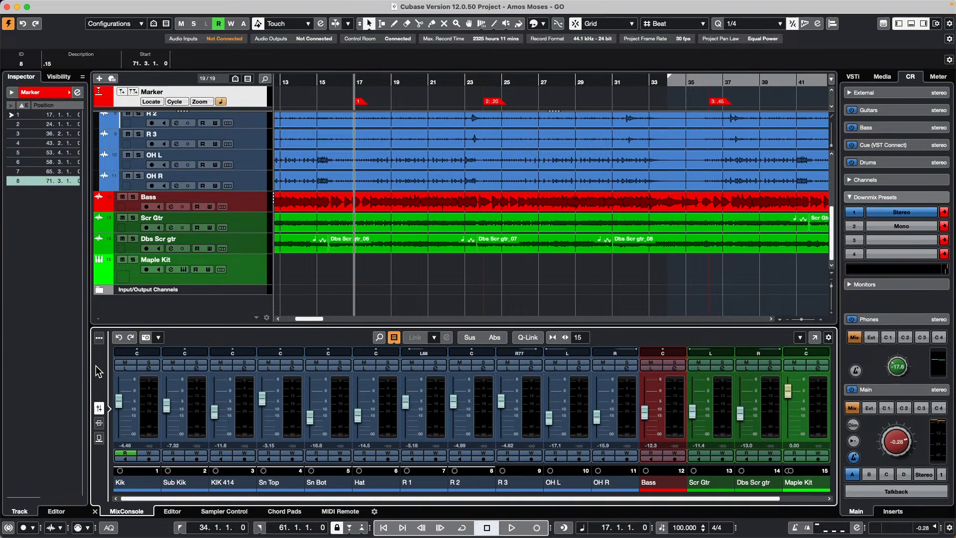
pyautogui.press('pagedown')
pyautogui.press('pagedown')
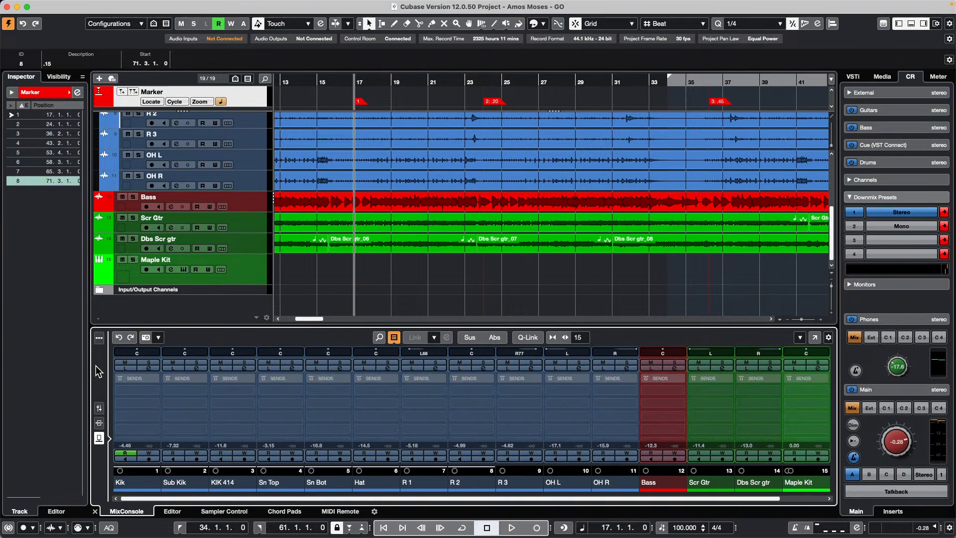
pyautogui.press('pageup')
pyautogui.press('pageup')
pyautogui.press('pagedown')
pyautogui.press('pagedown')
pyautogui.press('pageup')
pyautogui.press('pageup')
pyautogui.press('pagedown')
pyautogui.press('pagedown')
pyautogui.press('pageup')
pyautogui.press('pageup')
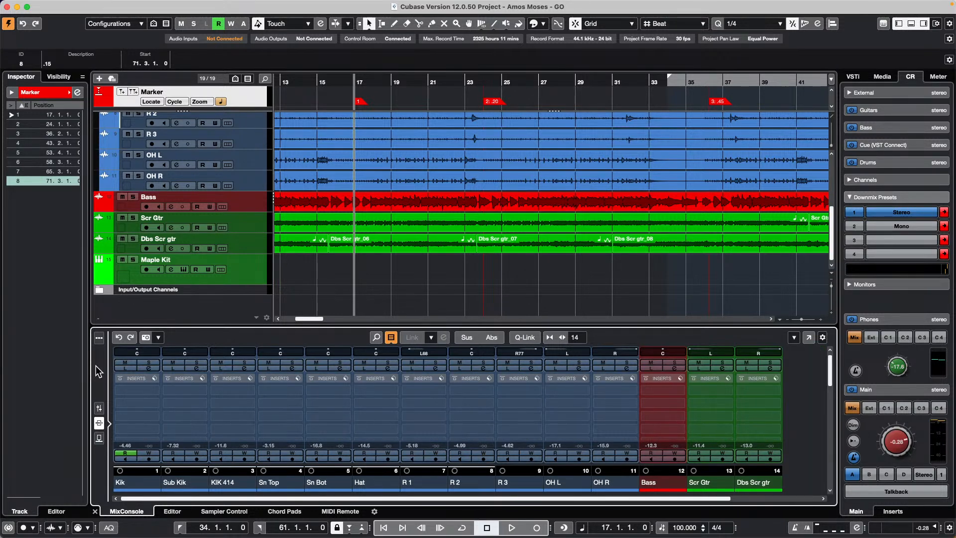
# - Page the lower-zone MixConsole through its insert and send views, then bring all channels back to the fader page
pyautogui.press('pagedown')
pyautogui.press('pagedown')
pyautogui.press('pageup')
pyautogui.press('pageup')
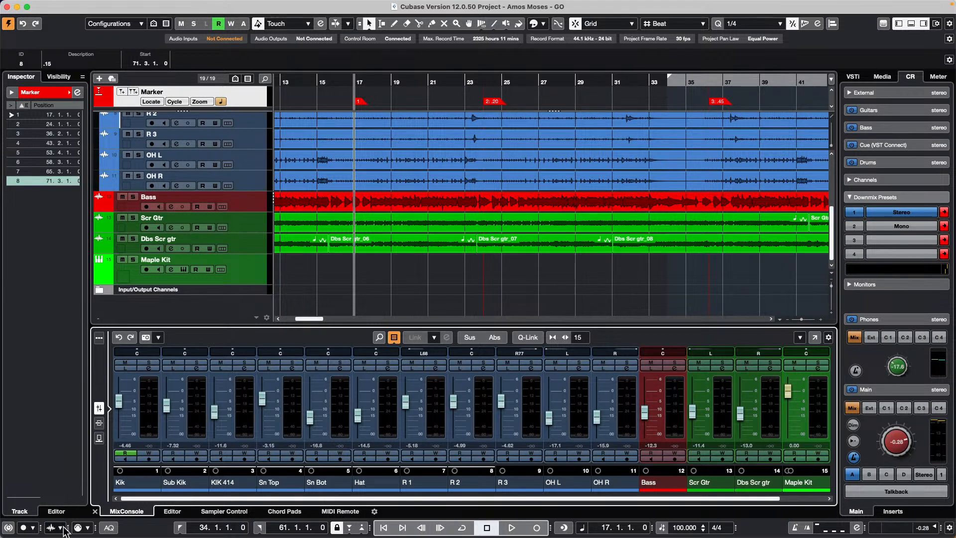
# - Open the Bass track's channel settings, view its available output routings, and move the window clear of the track list
pyautogui.click(246, 201)
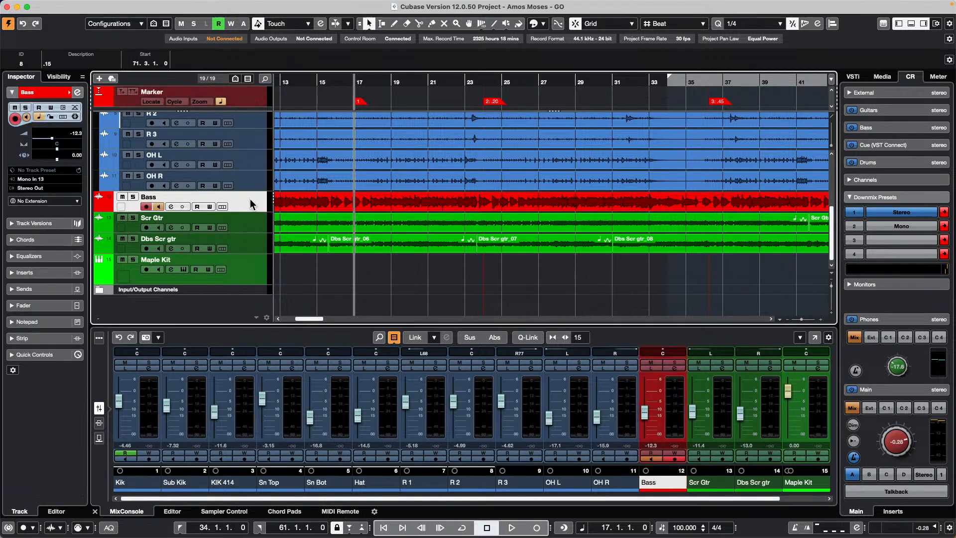
pyautogui.click(78, 92)
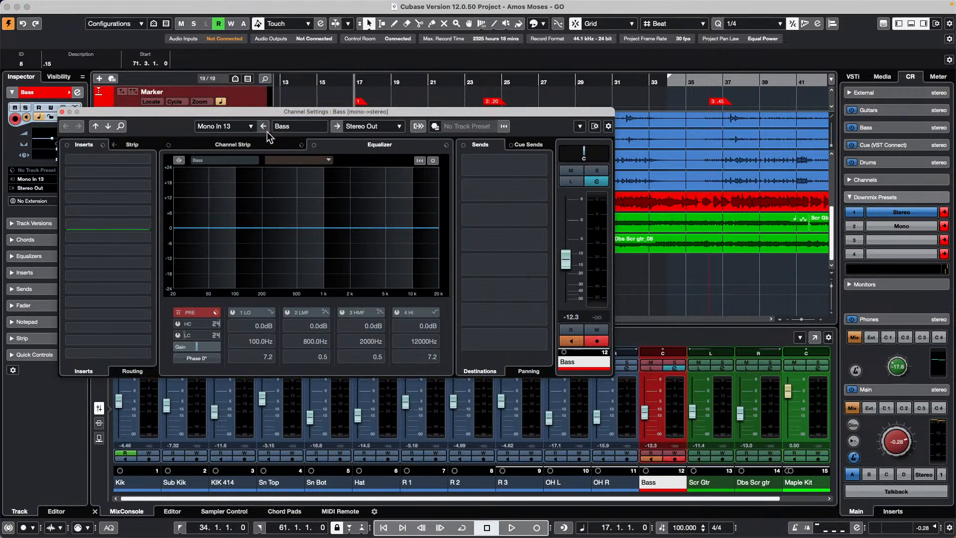
pyautogui.click(358, 127)
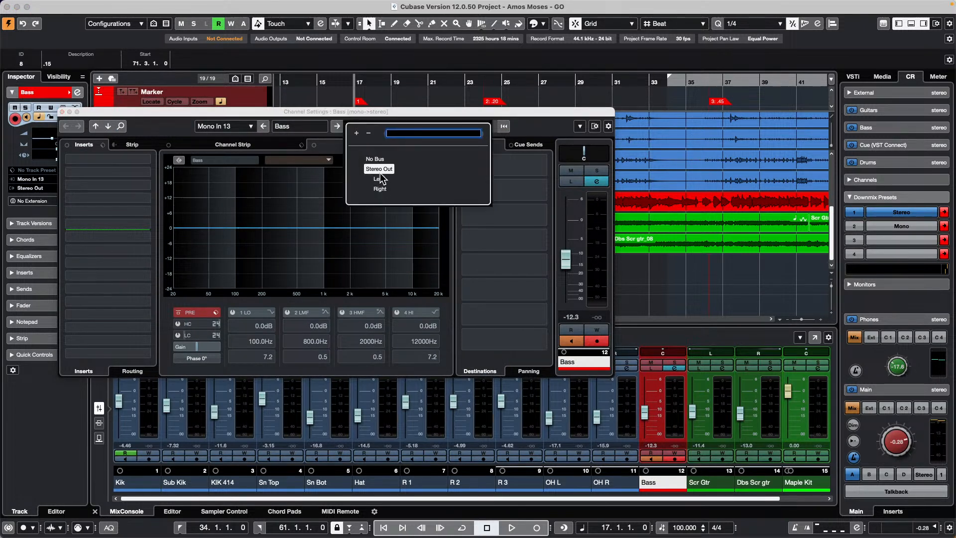
pyautogui.moveTo(127, 112); pyautogui.dragTo(458, 136)
# - Add a mono group channel for the selected Bass track, with Stereo Out as its output, and reselect Bass to check its routing
pyautogui.rightClick(237, 198)
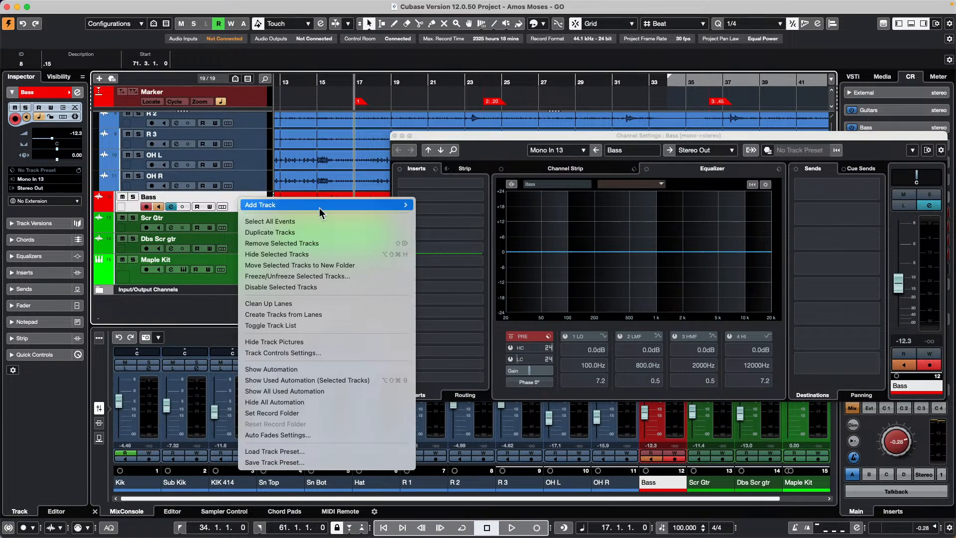
pyautogui.moveTo(319, 207)
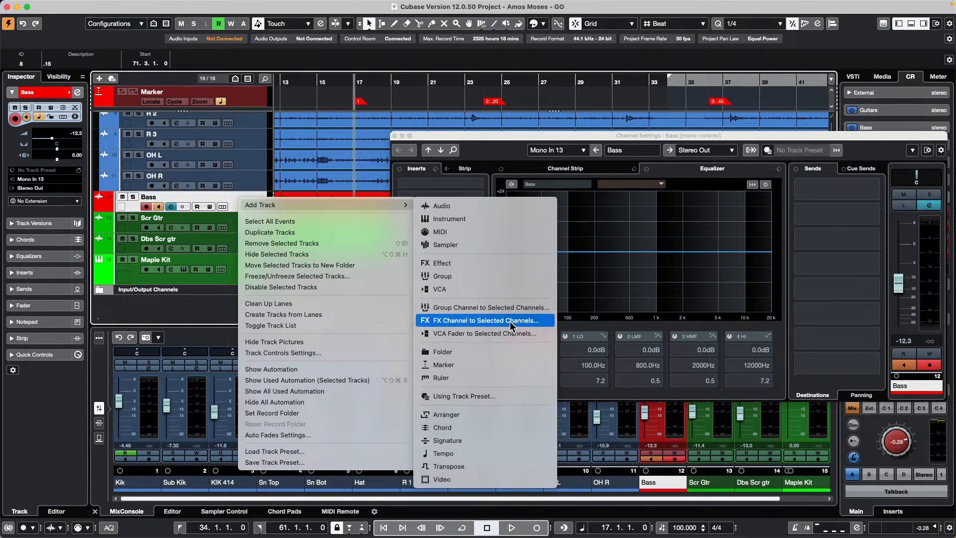
pyautogui.click(512, 307)
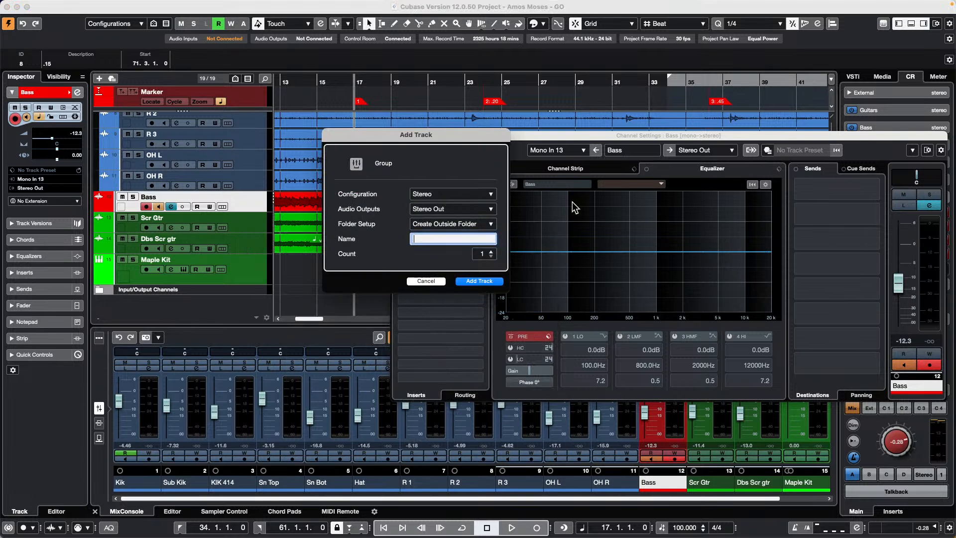
pyautogui.click(443, 194)
pyautogui.click(441, 183)
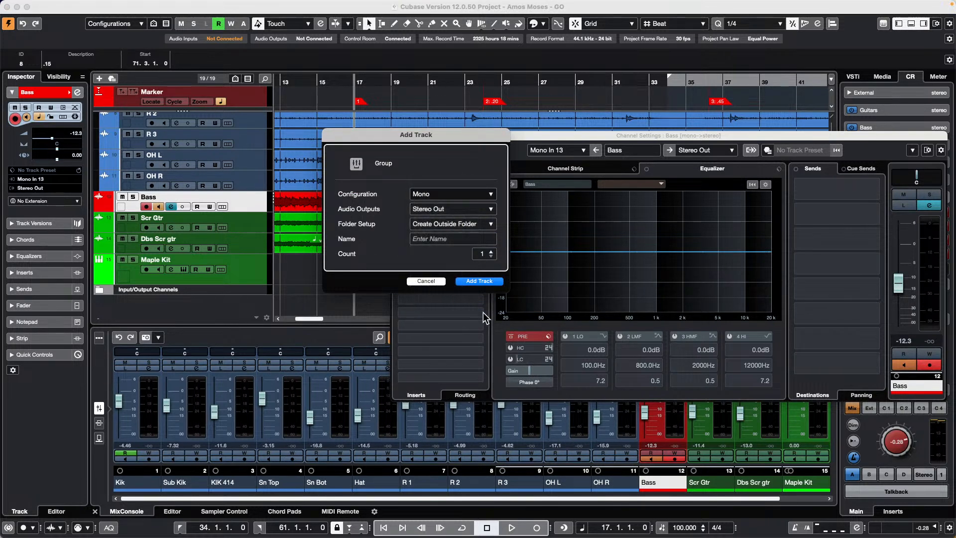
pyautogui.click(480, 282)
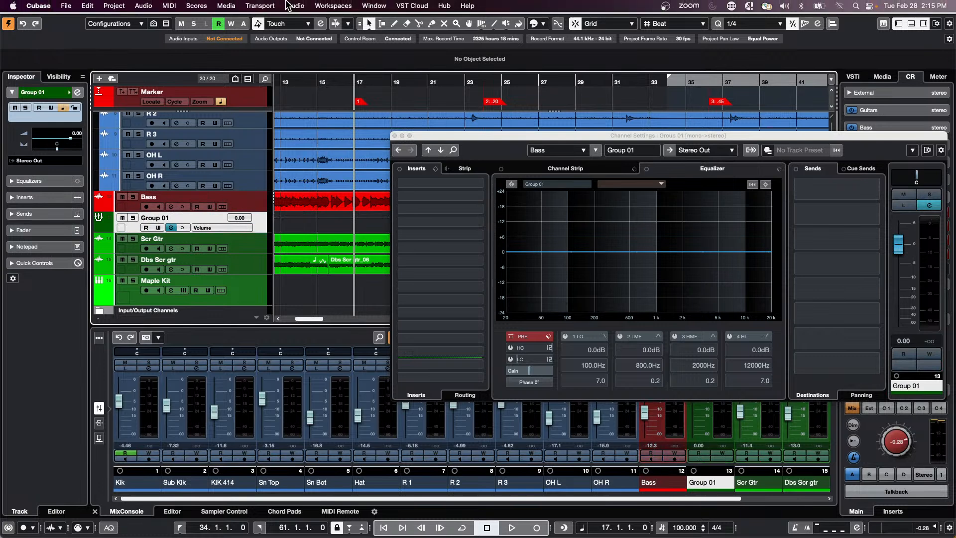
pyautogui.click(258, 6)
pyautogui.click(263, 203)
pyautogui.click(259, 202)
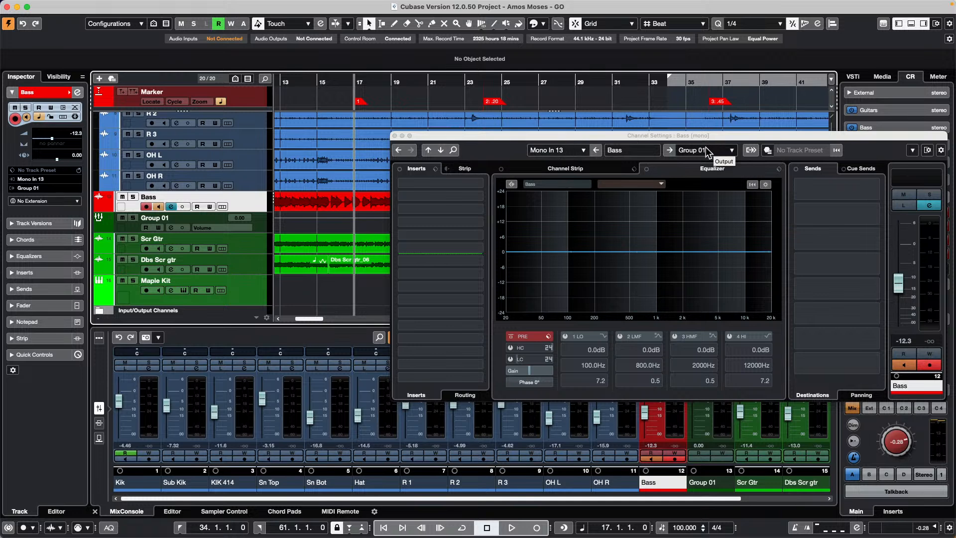
# - Route the OH R track's output to the Left channel of Stereo Out and close the channel settings window
pyautogui.click(251, 181)
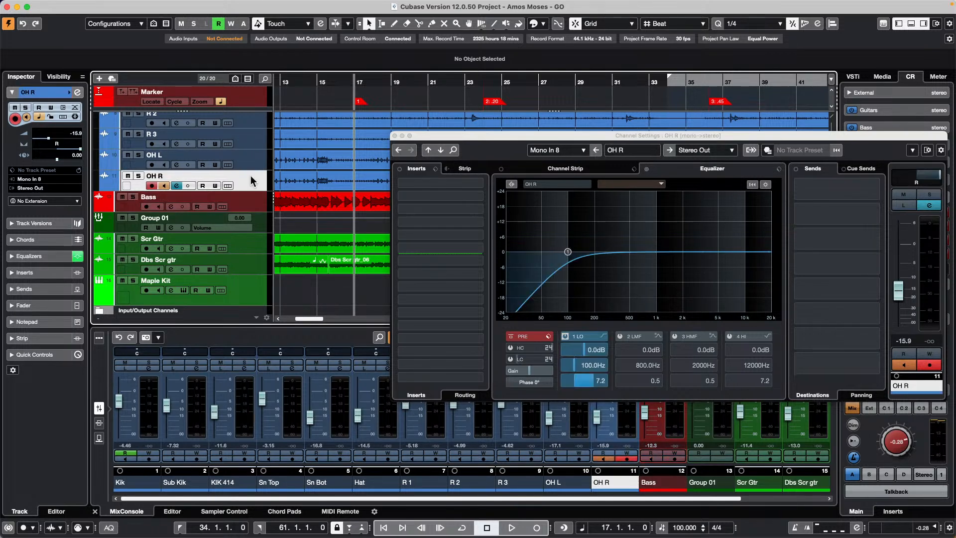
pyautogui.click(30, 188)
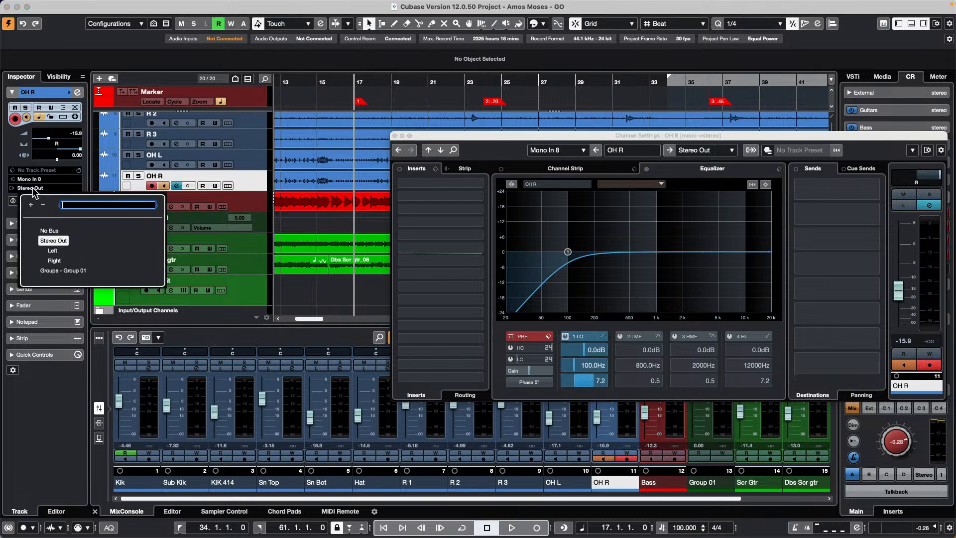
pyautogui.click(54, 250)
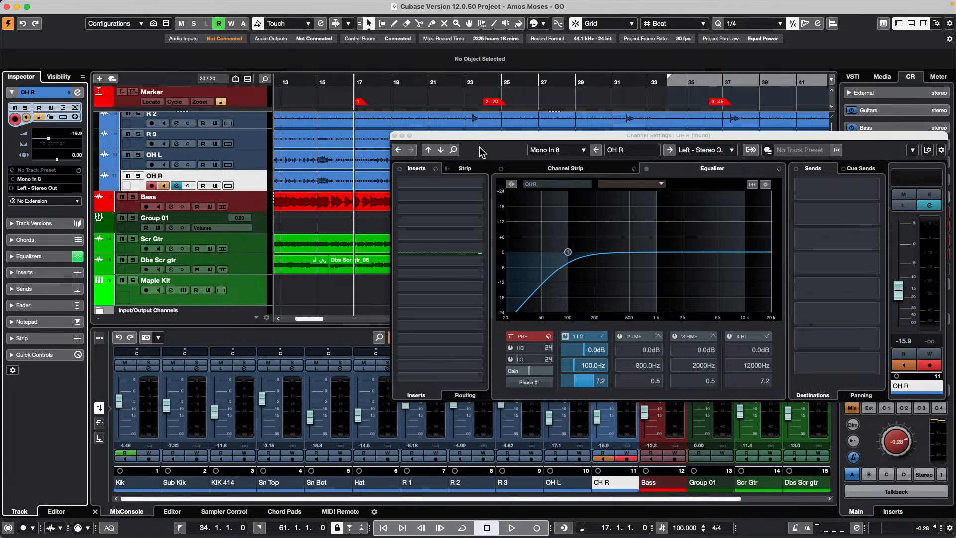
pyautogui.click(395, 136)
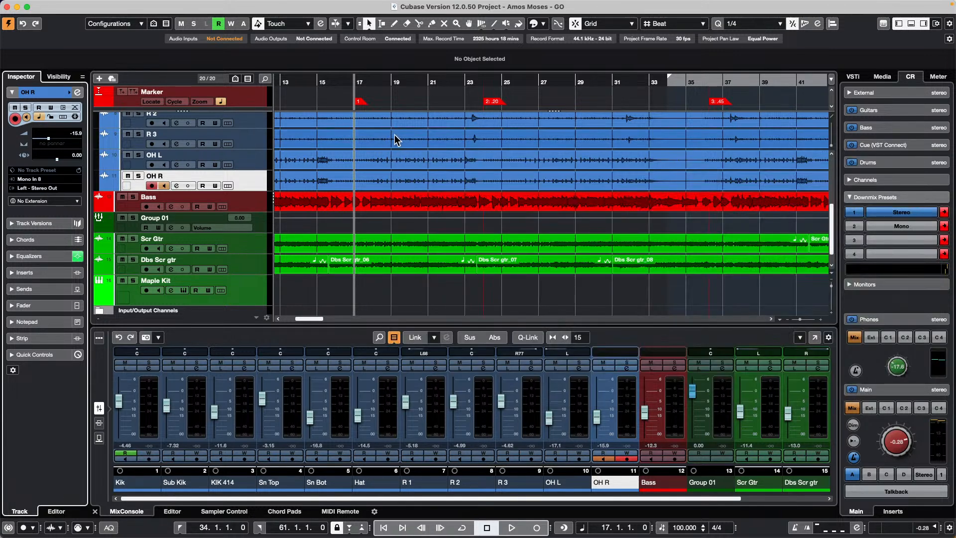
# - Select the R 1 channel in the lower-zone MixConsole and repeatedly narrow and widen the channel strips, ending at 17 channels across
pyautogui.click(434, 417)
pyautogui.press('g')
pyautogui.press('g')
pyautogui.press('g')
pyautogui.press('g')
pyautogui.press('g')
pyautogui.press('g')
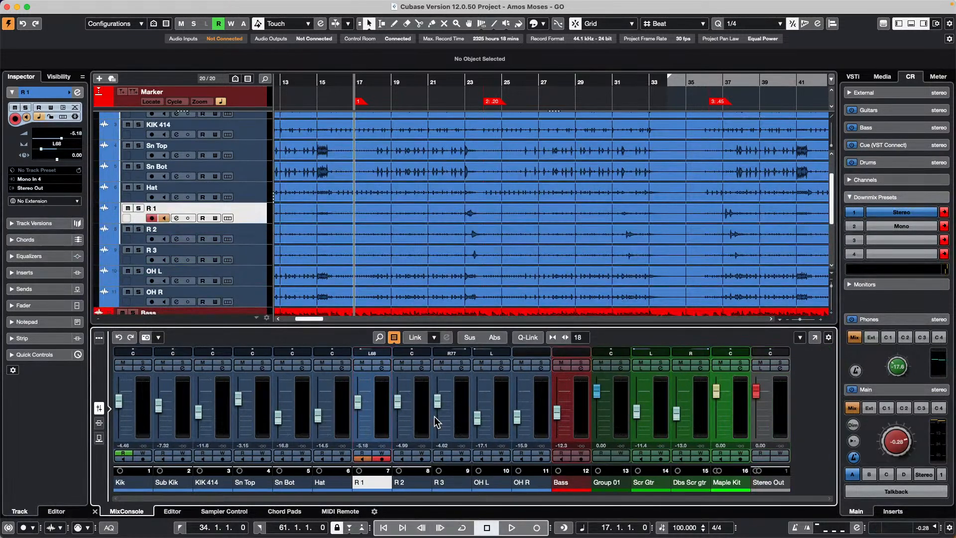
pyautogui.press('g')
pyautogui.press('g')
pyautogui.press('g')
pyautogui.press('g')
pyautogui.press('g')
pyautogui.press('g')
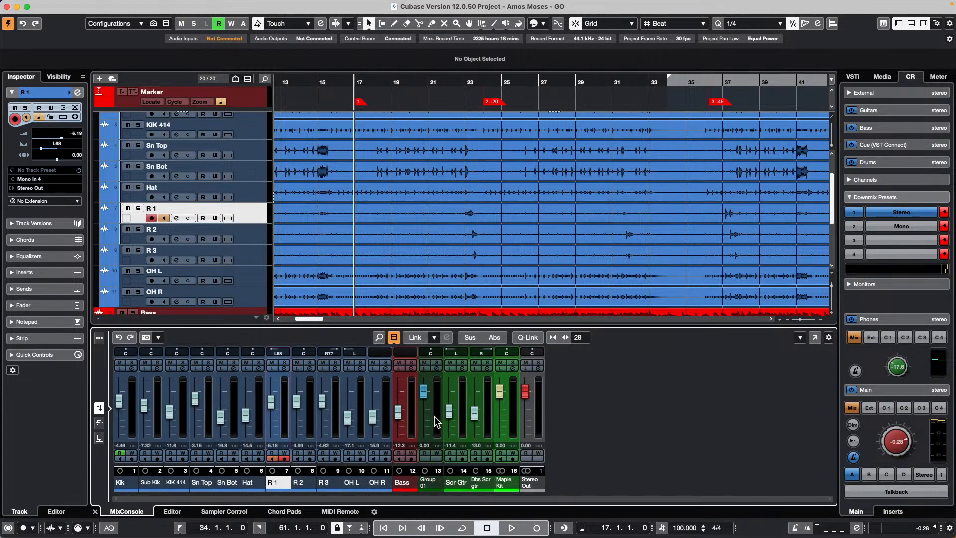
pyautogui.press('h')
pyautogui.press('h')
pyautogui.press('h')
pyautogui.press('h')
pyautogui.press('h')
pyautogui.press('h')
pyautogui.press('h')
pyautogui.press('h')
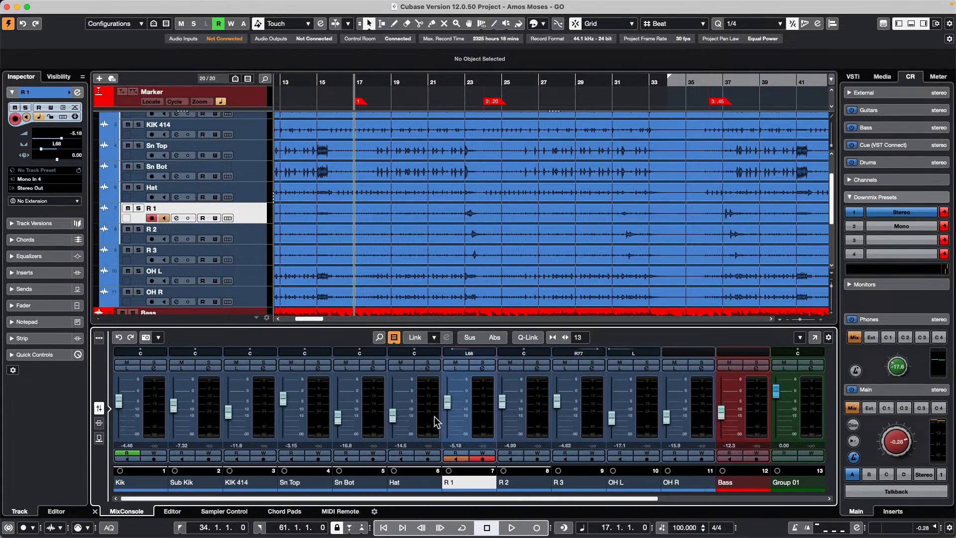
pyautogui.press('g')
pyautogui.press('g')
pyautogui.press('g')
pyautogui.press('h')
pyautogui.press('h')
pyautogui.press('h')
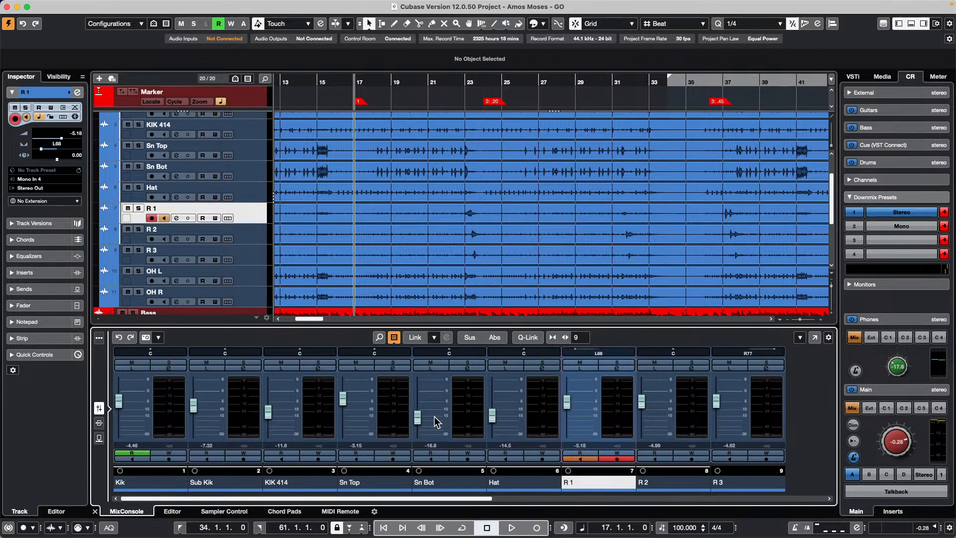
pyautogui.press('g')
pyautogui.press('g')
pyautogui.press('g')
pyautogui.press('g')
pyautogui.press('g')
pyautogui.press('g')
pyautogui.press('g')
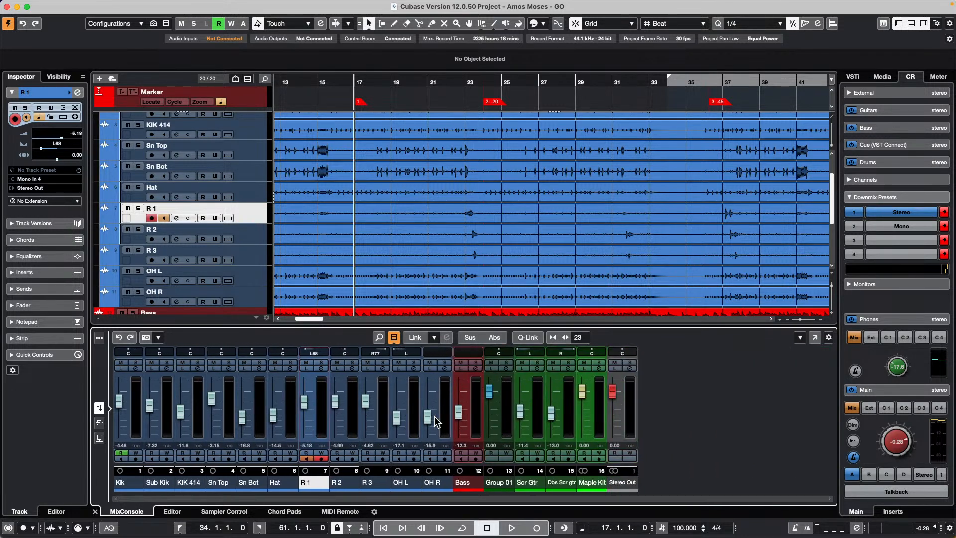
pyautogui.press('h')
pyautogui.press('h')
pyautogui.press('h')
pyautogui.press('h')
pyautogui.press('h')
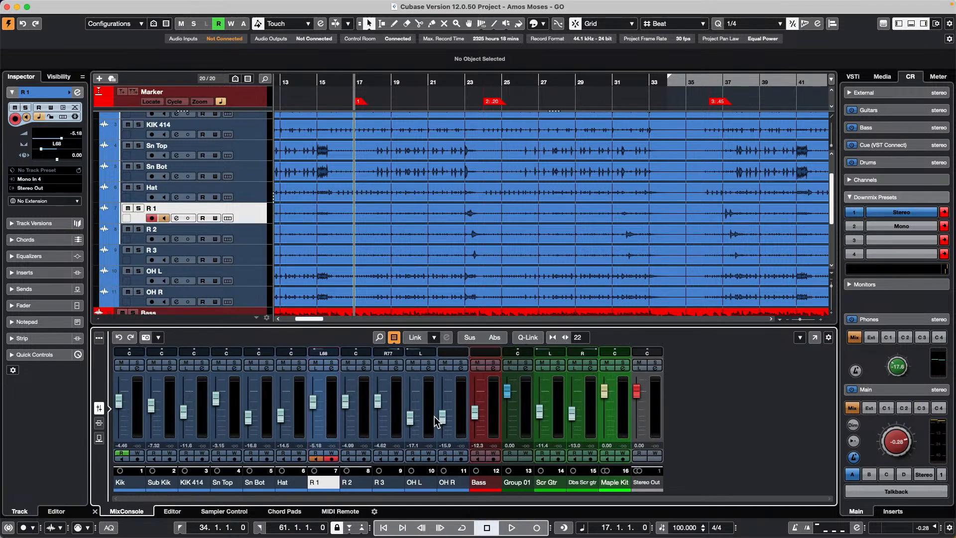
pyautogui.press('g')
pyautogui.press('g')
pyautogui.press('g')
pyautogui.press('g')
pyautogui.press('g')
pyautogui.press('h')
pyautogui.press('h')
pyautogui.press('h')
pyautogui.press('h')
pyautogui.press('h')
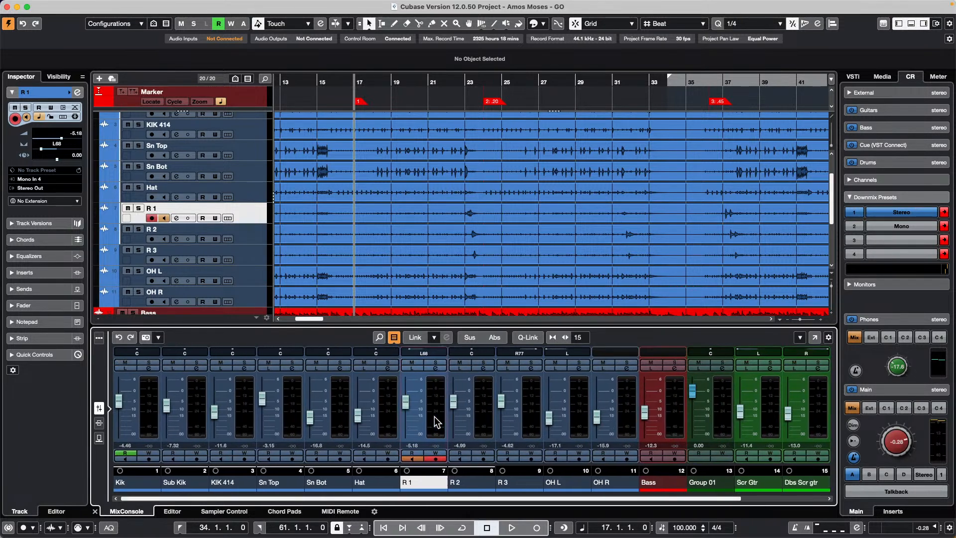
pyautogui.press('g')
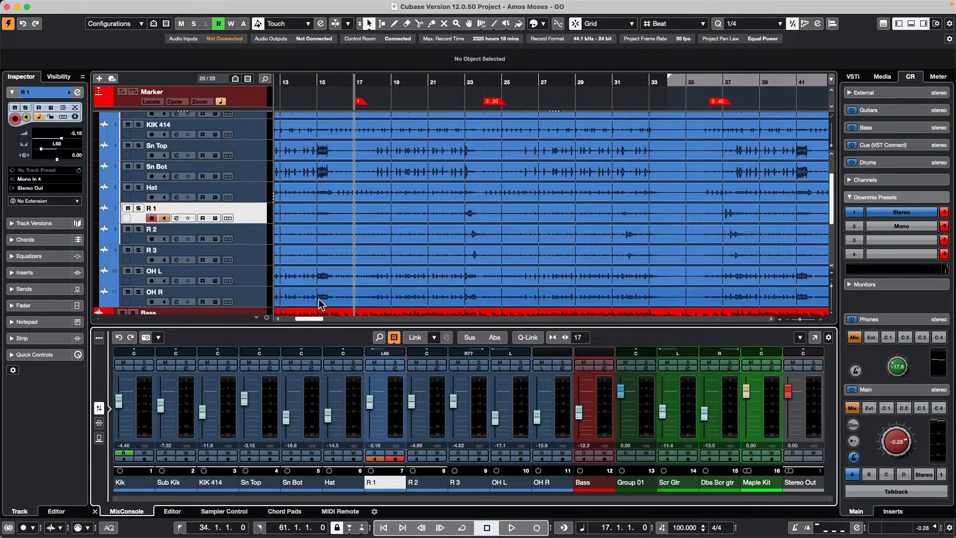
# - Open the recent project jump off.cpr
pyautogui.click(65, 6)
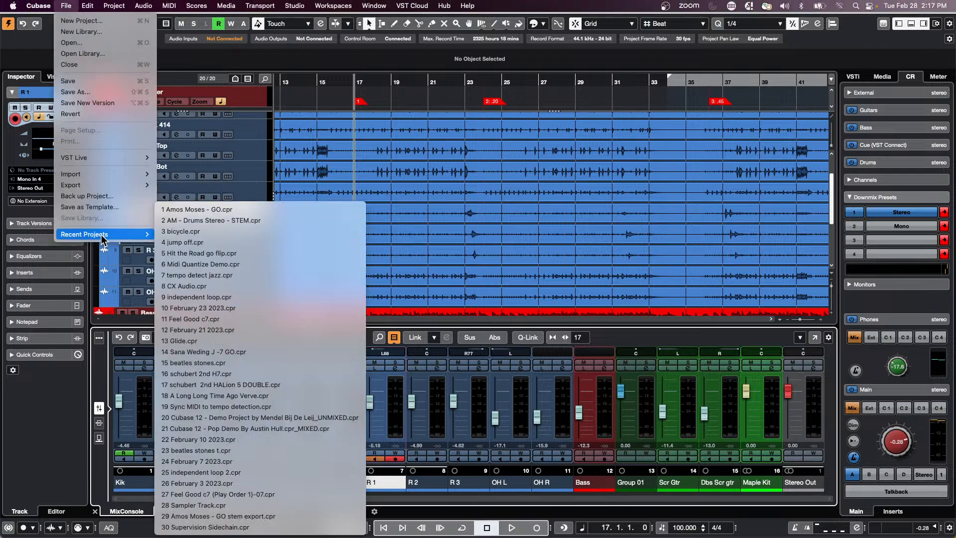
pyautogui.moveTo(108, 238)
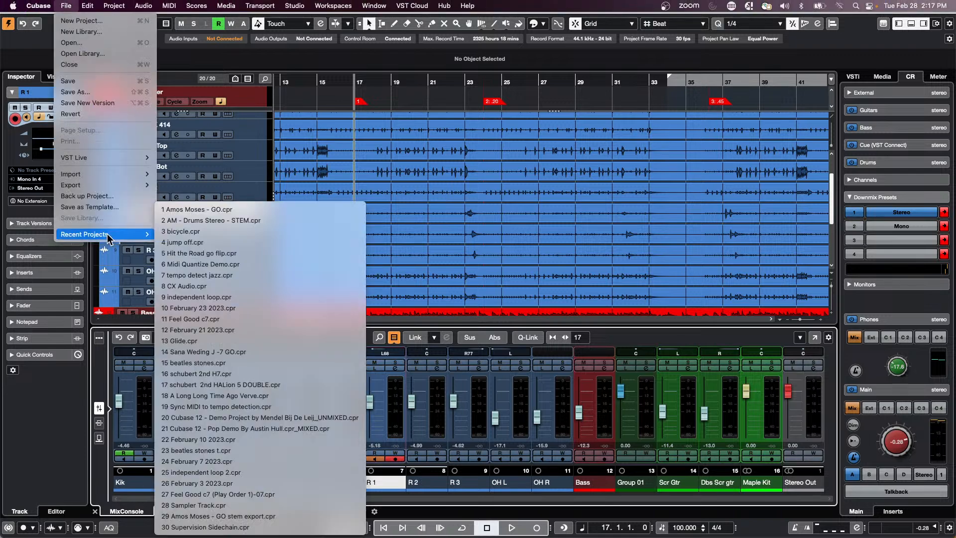
pyautogui.click(227, 242)
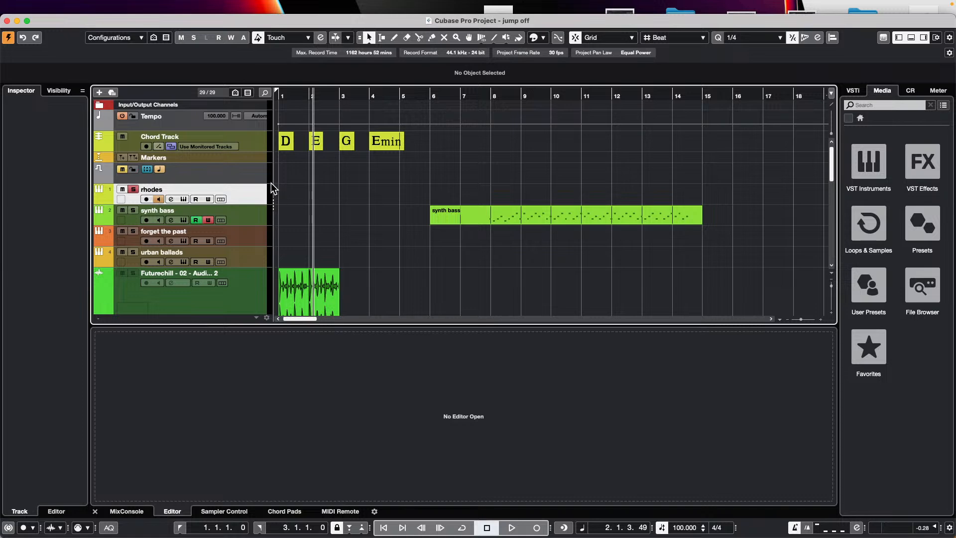
# - Draw an empty MIDI part on the rhodes track from bar 1 to bar 6, then return to the selection tool
pyautogui.rightClick(310, 197)
pyautogui.click(430, 199)
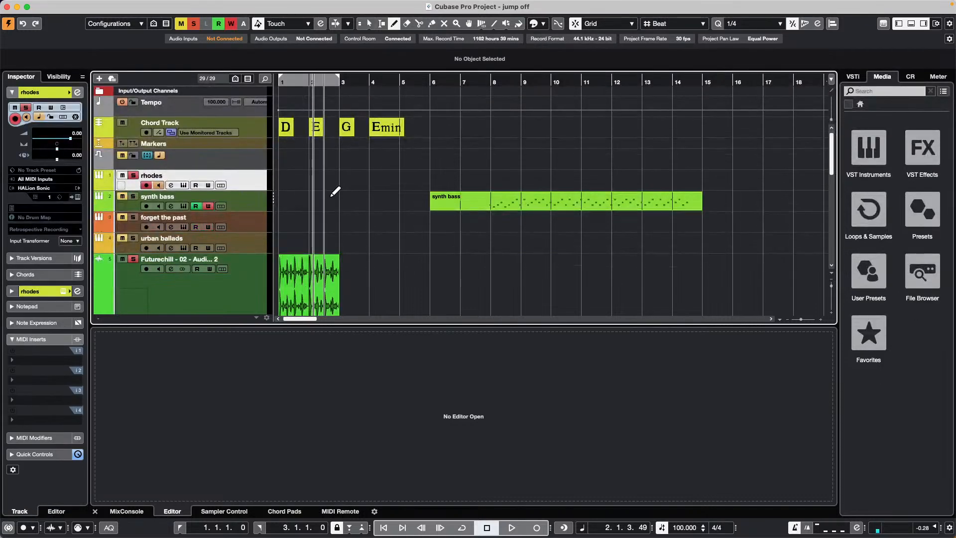
pyautogui.moveTo(285, 179); pyautogui.dragTo(430, 175)
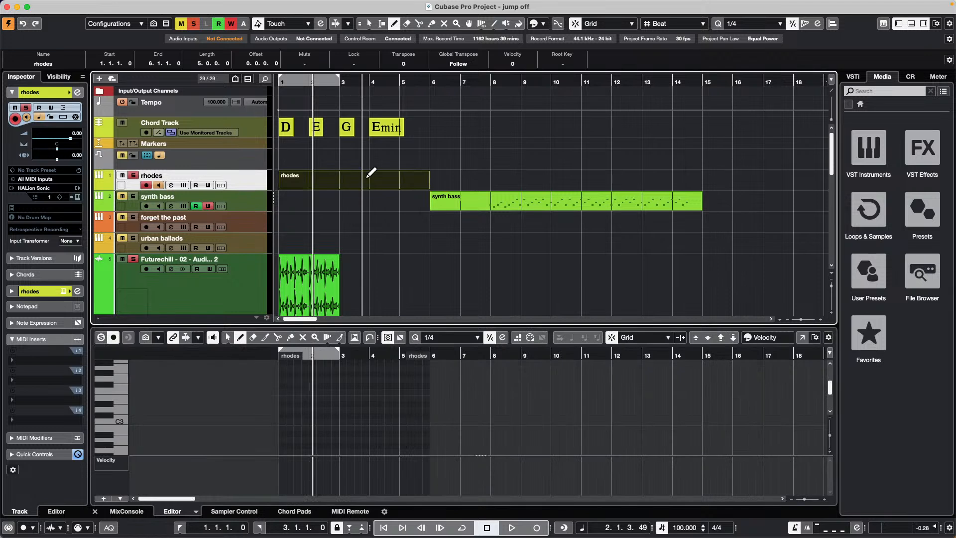
pyautogui.press('1')
# - Open the rhodes part in a separate Key Editor window and show the Chord Track among its Global Tracks
pyautogui.click(356, 185)
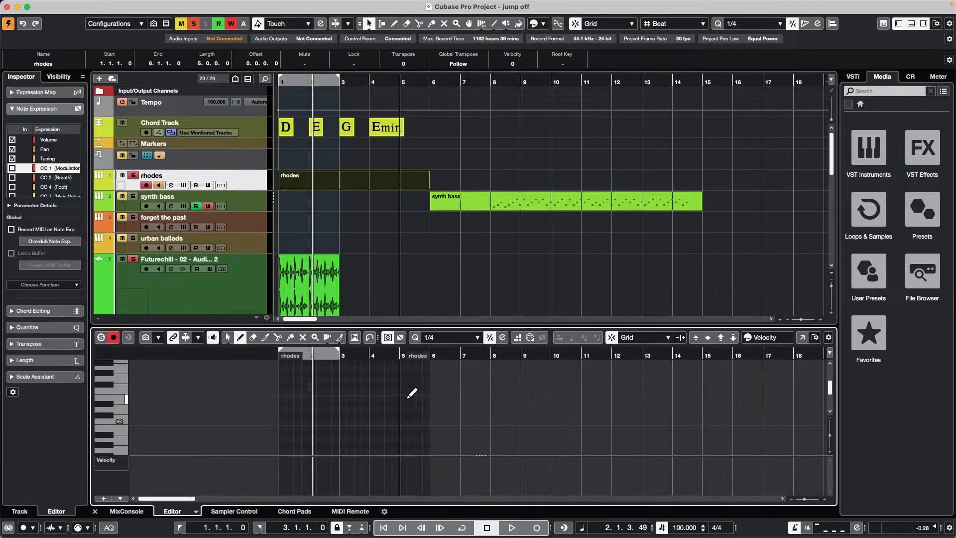
pyautogui.click(802, 337)
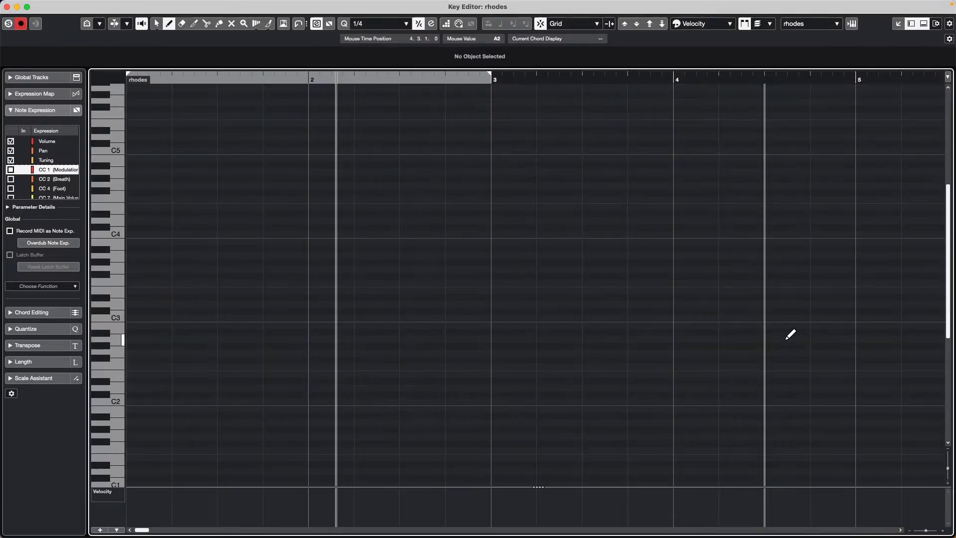
pyautogui.click(35, 78)
pyautogui.click(13, 104)
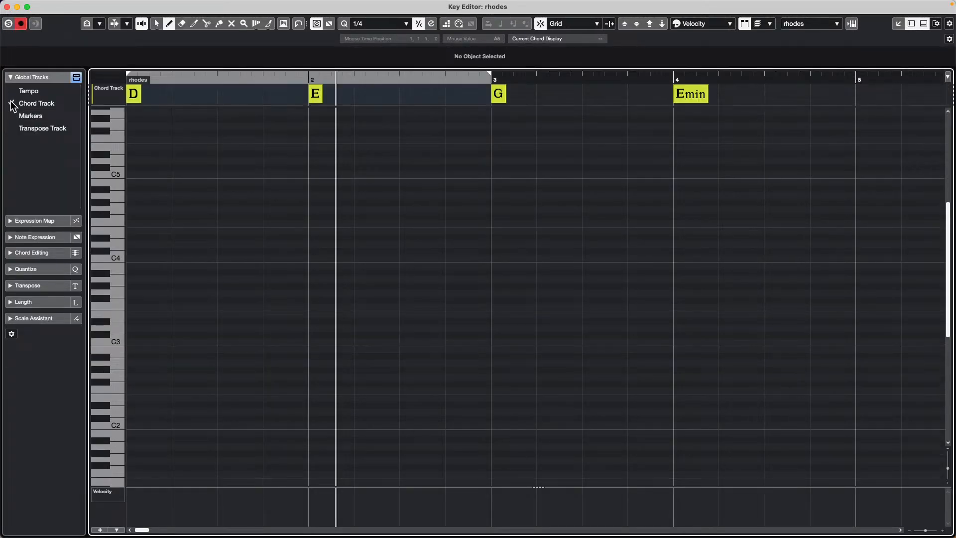
# - Switch to the selection tool and select the E, D and G chord events in turn on the Key Editor's Chord Track
pyautogui.press('1')
pyautogui.click(316, 95)
pyautogui.click(139, 100)
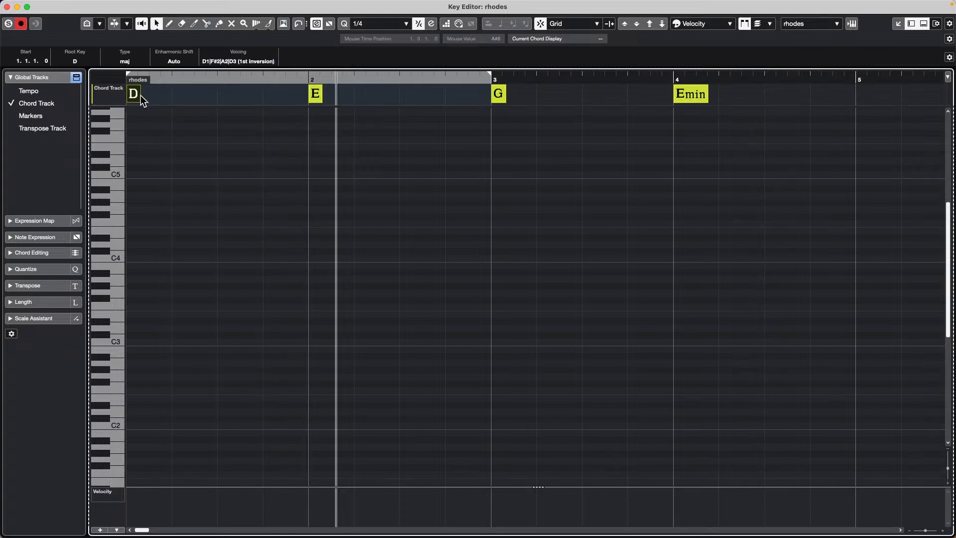
pyautogui.click(497, 97)
# - Collapse and reopen the Global Tracks section, and toggle the Chord Track display off and on again
pyautogui.click(74, 78)
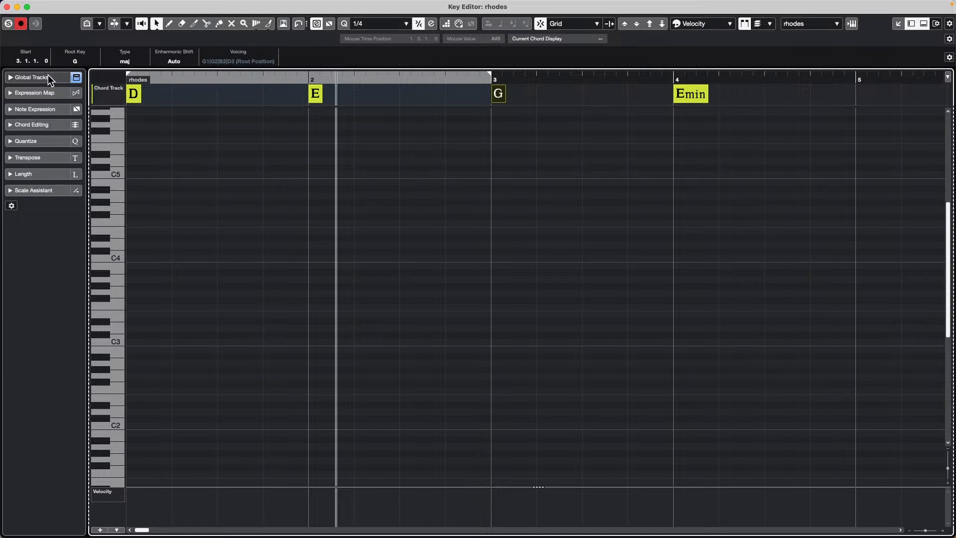
pyautogui.click(75, 77)
pyautogui.click(13, 104)
pyautogui.click(13, 104)
# - Step through the Chord Track's events in order by selecting D, E, G and Emin
pyautogui.click(132, 95)
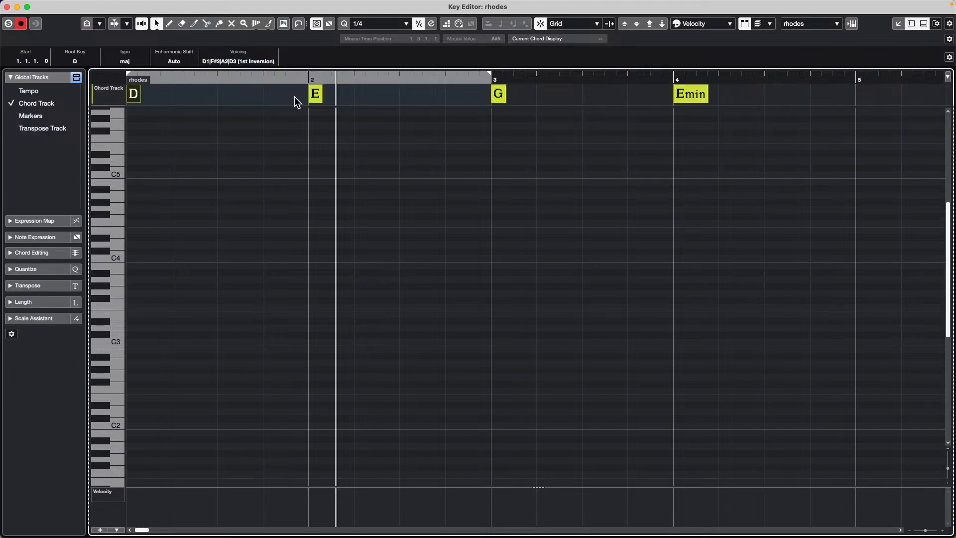
pyautogui.click(321, 92)
pyautogui.click(496, 95)
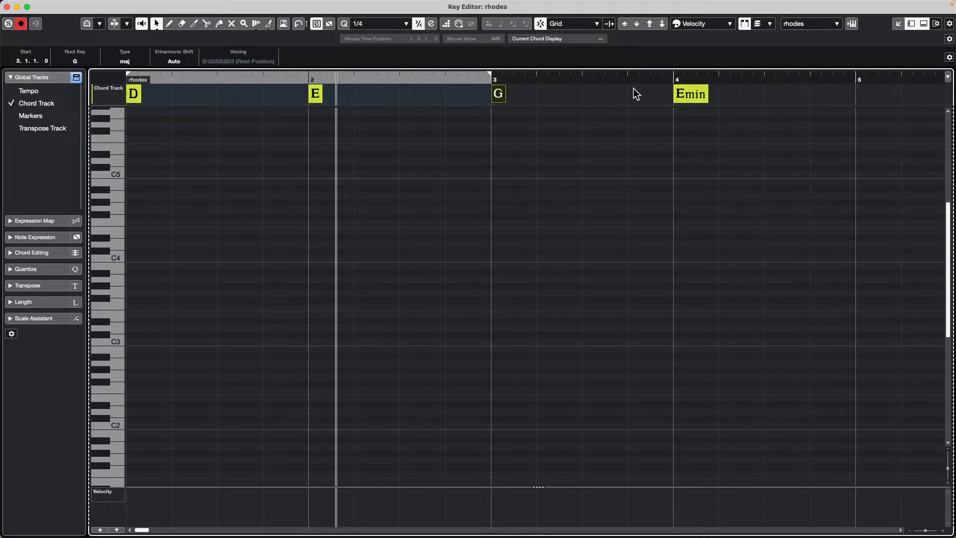
pyautogui.click(687, 93)
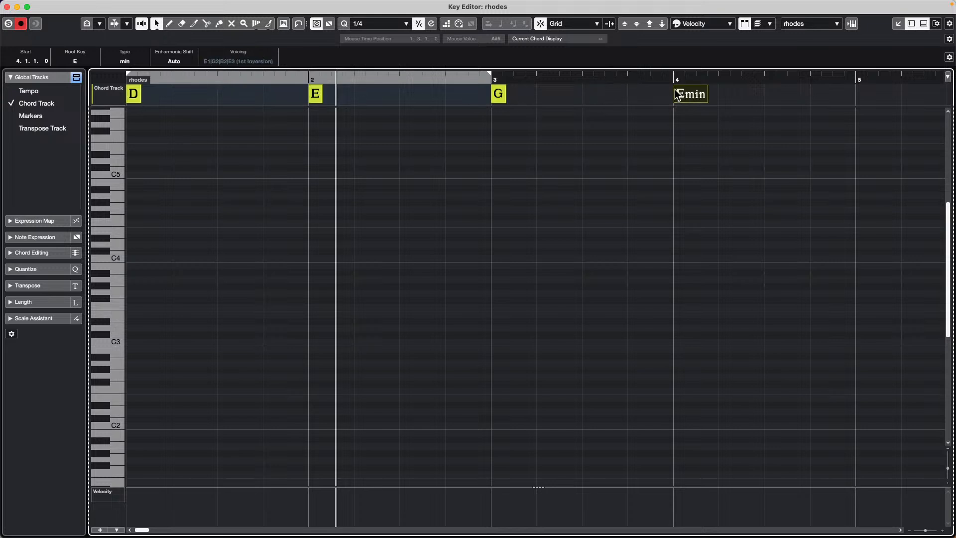
# - Convert the Chord Track's events to MIDI notes on the rhodes track and open the part in a separate Key Editor window
pyautogui.click(115, 6)
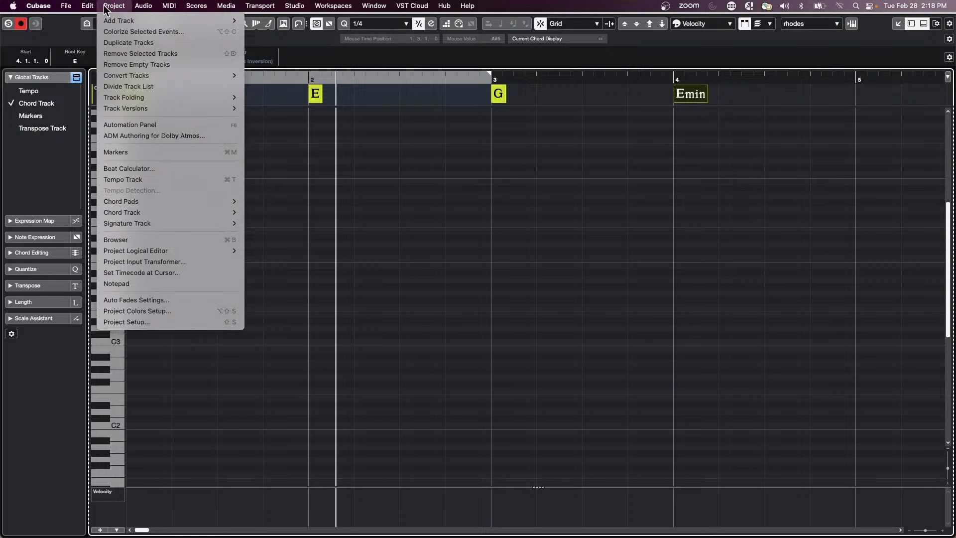
pyautogui.moveTo(129, 201)
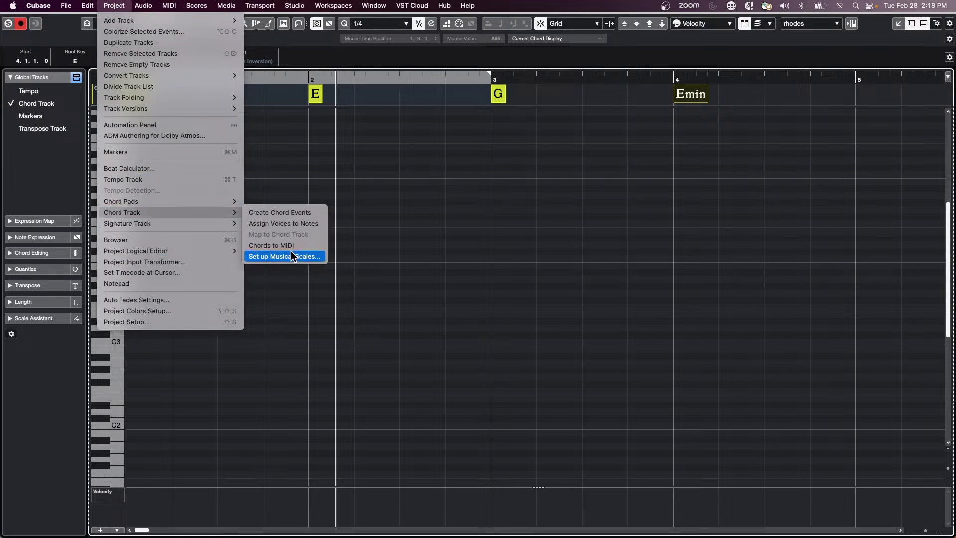
pyautogui.click(293, 244)
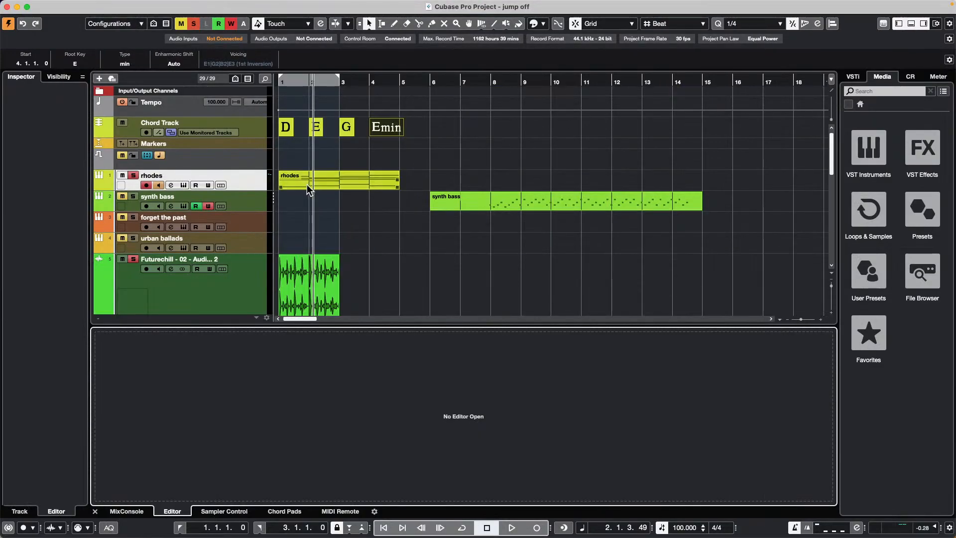
pyautogui.doubleClick(391, 184)
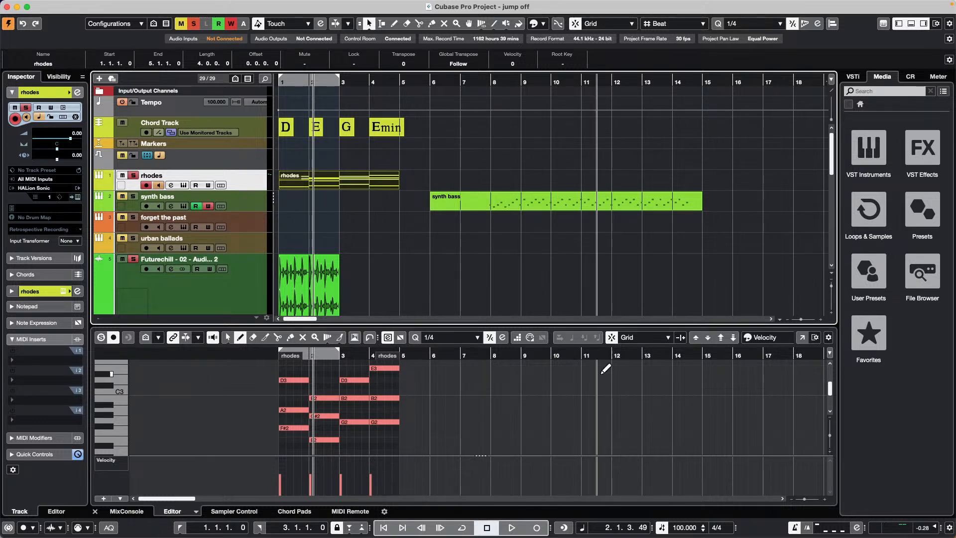
pyautogui.click(802, 338)
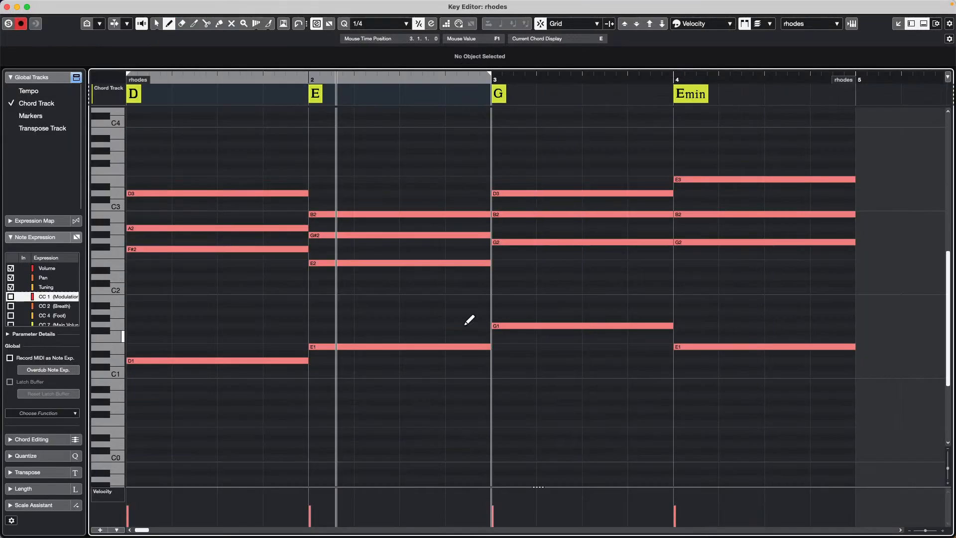
# - Draw a two-beat G3 at bar 2 and one-beat notes G#3, A3, Bb3, Bb3, A3, G#3, G#3 from bar 3 onward
pyautogui.press('g')
pyautogui.press('g')
pyautogui.press('g')
pyautogui.press('g')
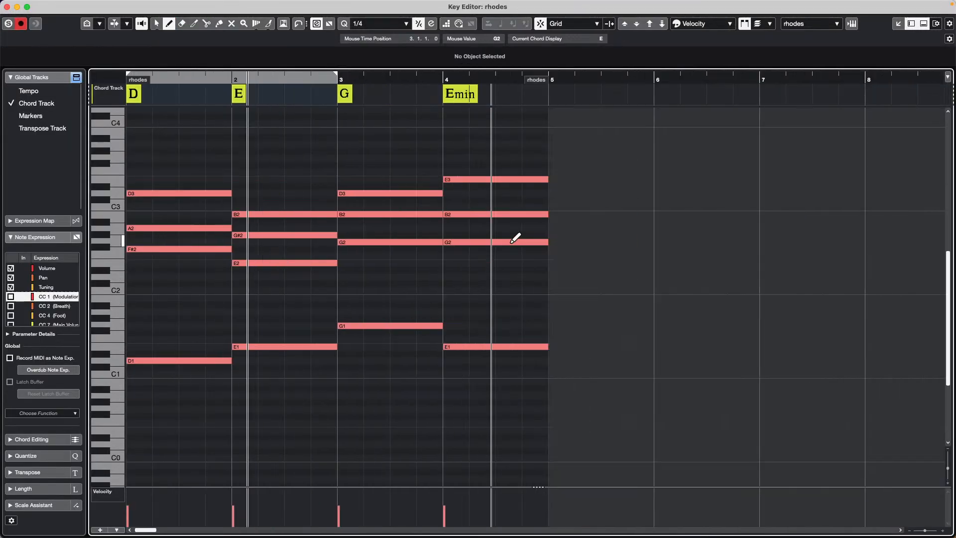
pyautogui.moveTo(230, 159); pyautogui.dragTo(256, 158)
pyautogui.click(311, 151)
pyautogui.click(334, 144)
pyautogui.click(355, 137)
pyautogui.click(377, 138)
pyautogui.click(399, 145)
pyautogui.click(421, 152)
pyautogui.click(438, 151)
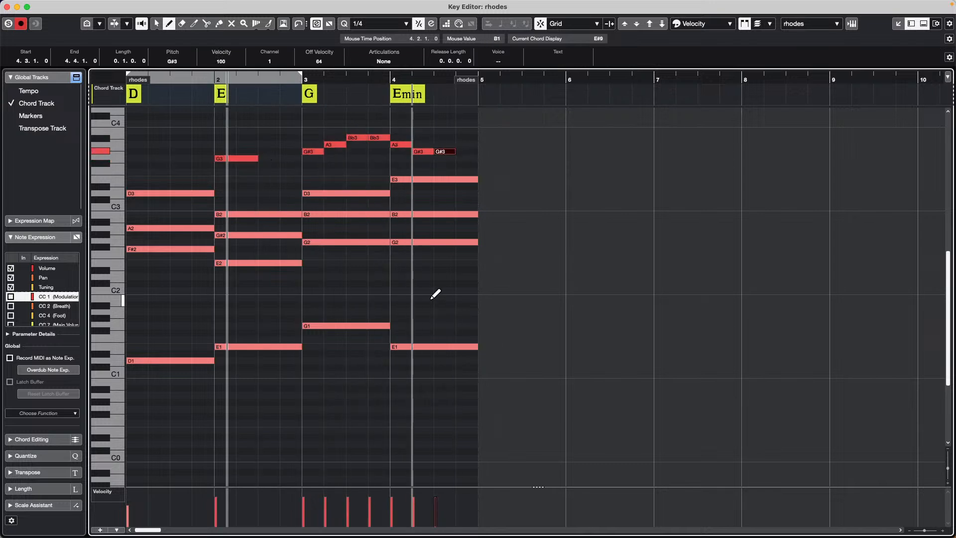
# - Add one-beat notes D2 in bar 4, G#0 in bar 3, and two G0s, A1, C#2 and B1 in bar 1, plus a two-beat A#0
pyautogui.click(421, 277)
pyautogui.click(330, 402)
pyautogui.click(213, 409)
pyautogui.click(138, 409)
pyautogui.click(159, 311)
pyautogui.click(182, 283)
pyautogui.click(181, 298)
pyautogui.moveTo(149, 388); pyautogui.dragTo(191, 388)
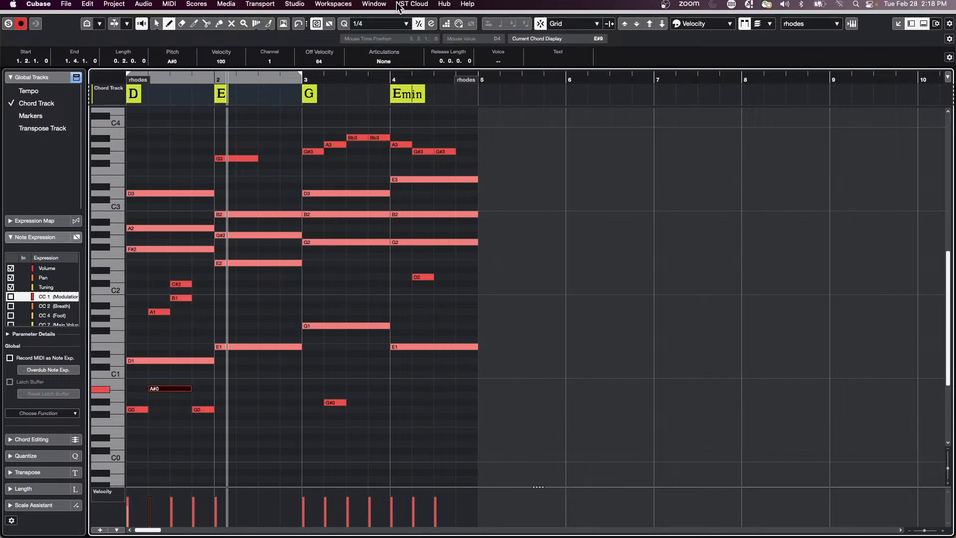
# - Look through the MIDI commands for the Logical Editor's setup and preset options
pyautogui.click(289, 7)
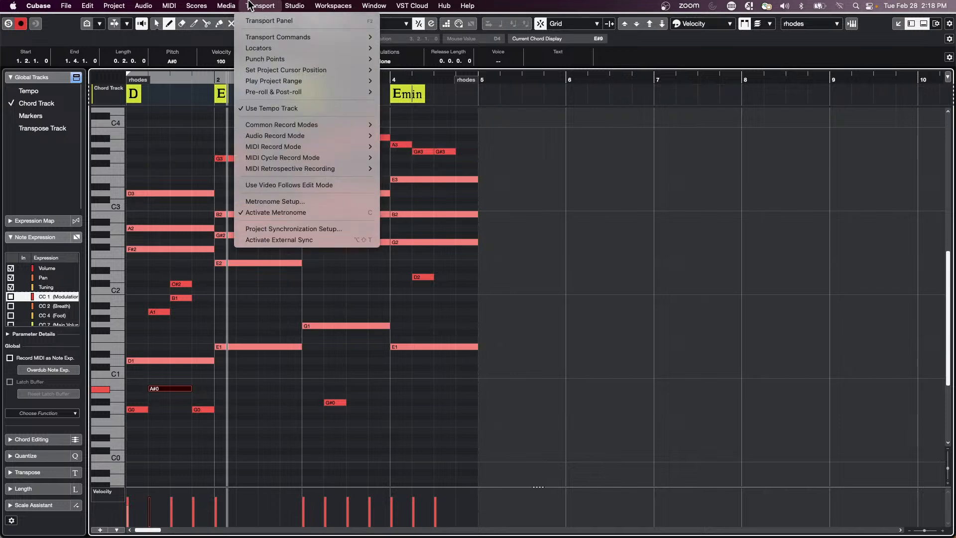
pyautogui.moveTo(226, 6)
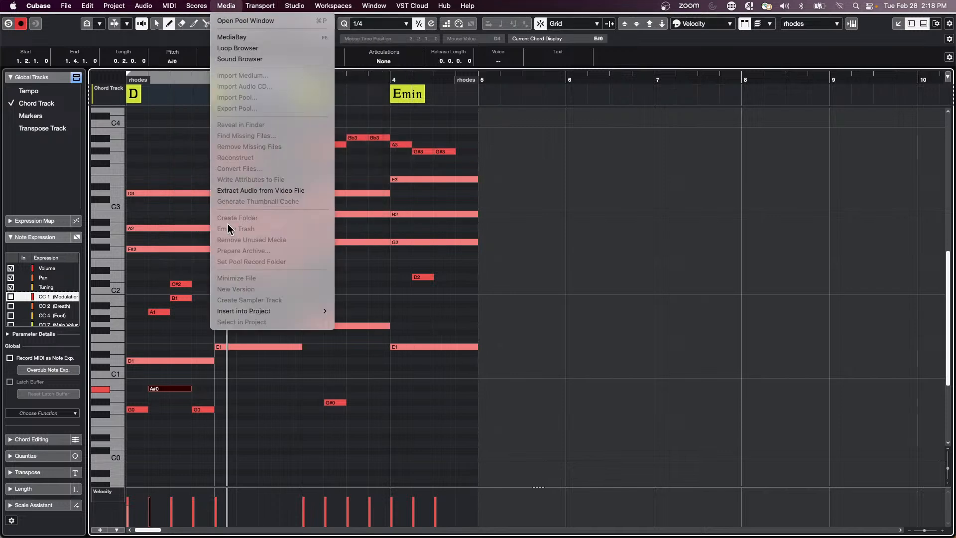
pyautogui.moveTo(187, 7)
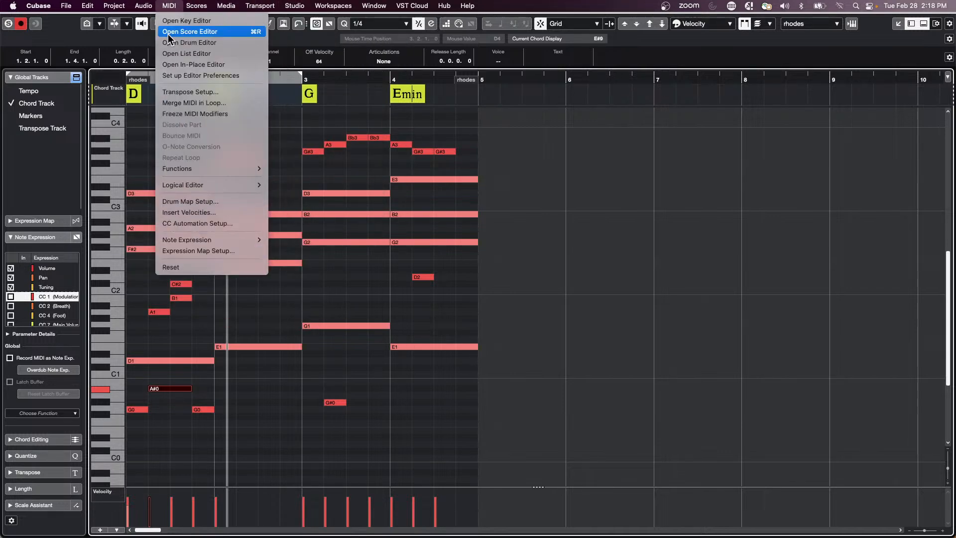
pyautogui.moveTo(237, 184)
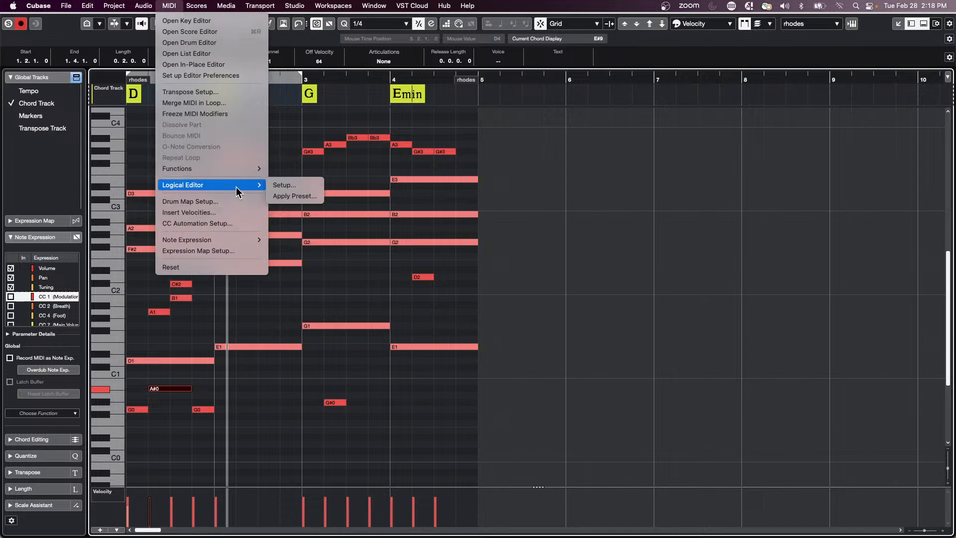
# - Set up the Logical Editor with a second filter condition: Property, Property Is Set, Is Part of Chord
pyautogui.click(306, 185)
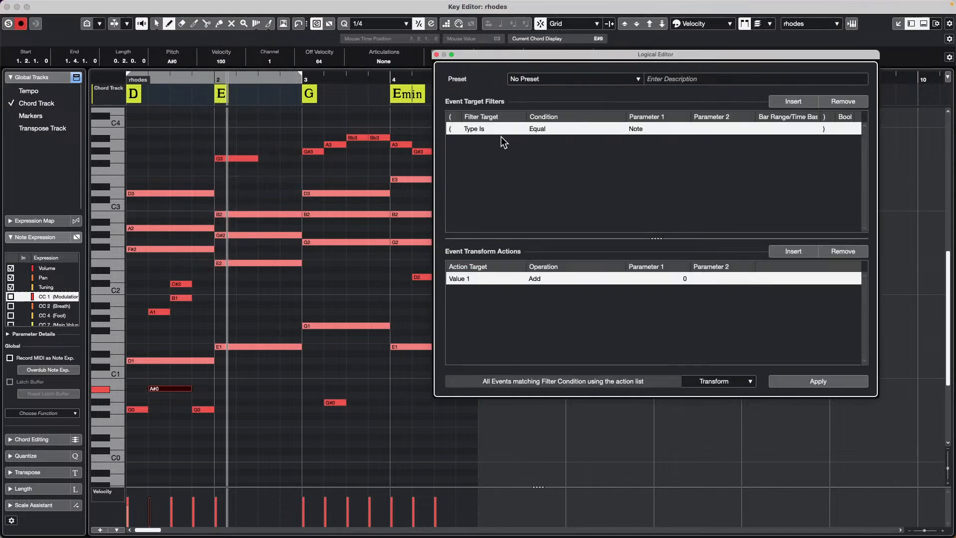
pyautogui.click(794, 101)
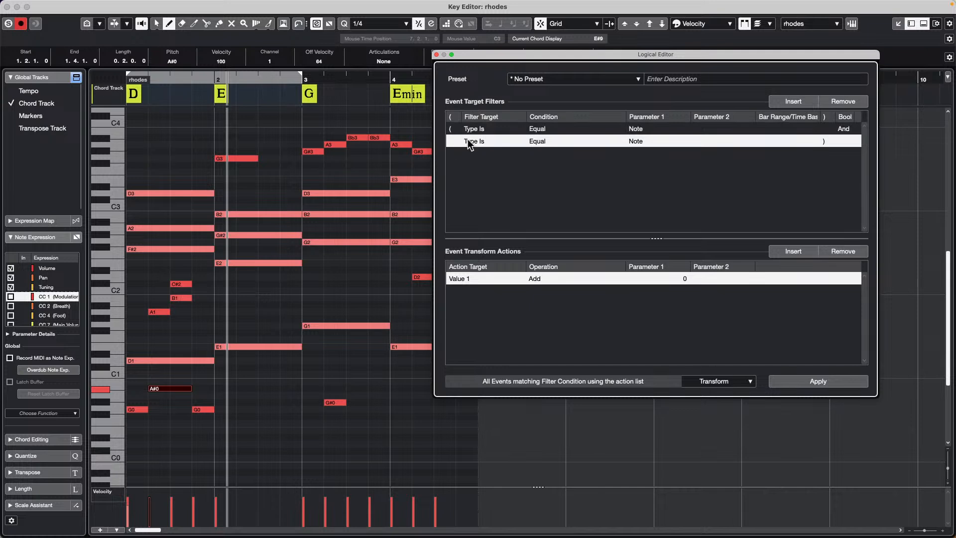
pyautogui.click(477, 142)
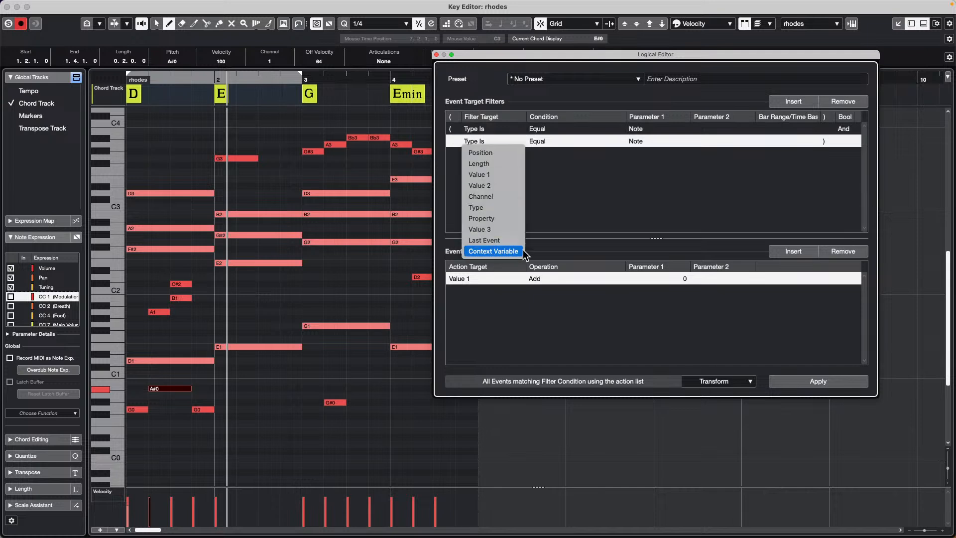
pyautogui.click(508, 219)
pyautogui.click(556, 142)
pyautogui.click(555, 155)
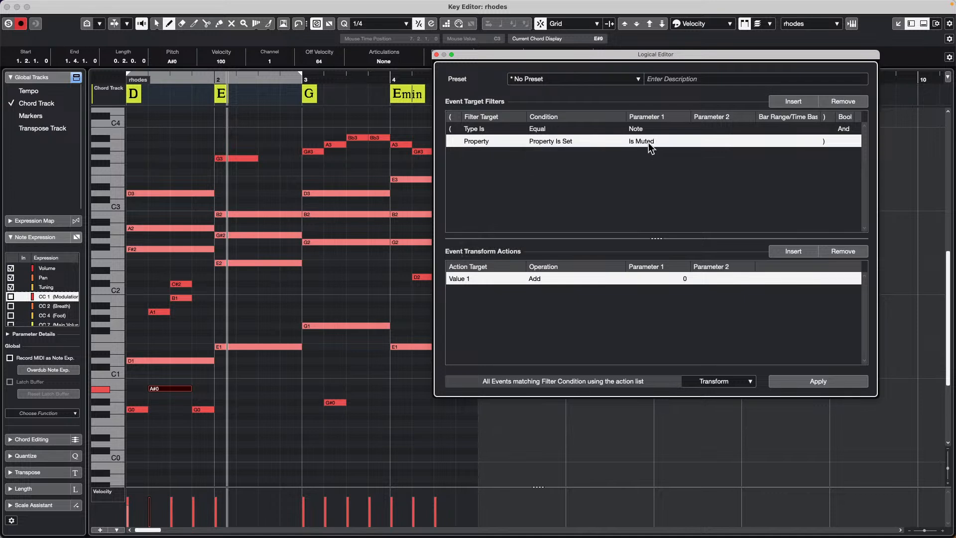
pyautogui.click(645, 142)
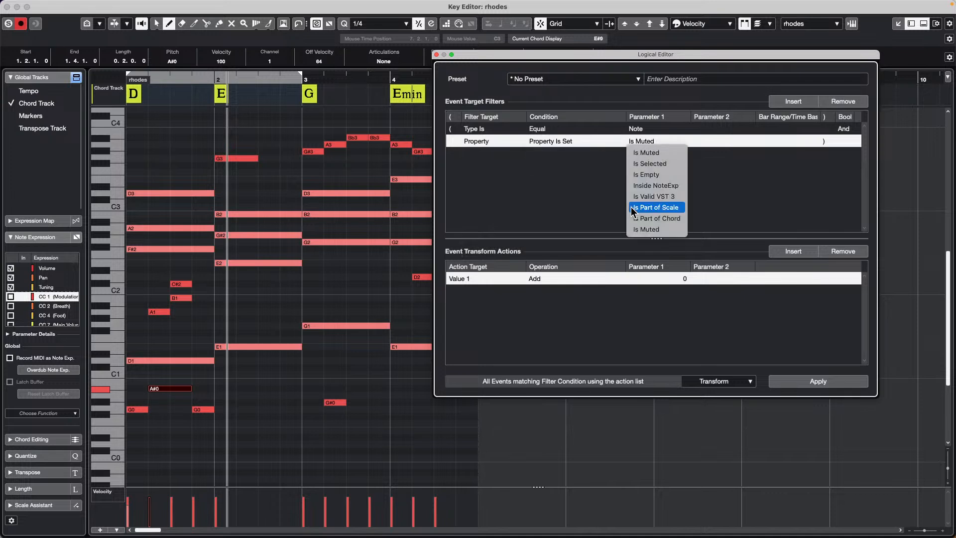
pyautogui.click(661, 217)
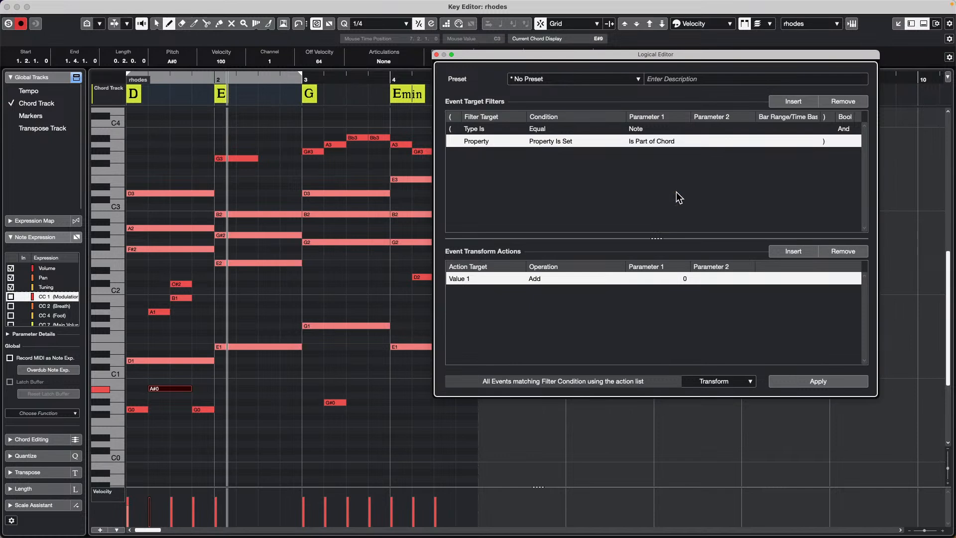
# - Configure the transform action to set Value 2 to random values between 80 and 120
pyautogui.click(471, 279)
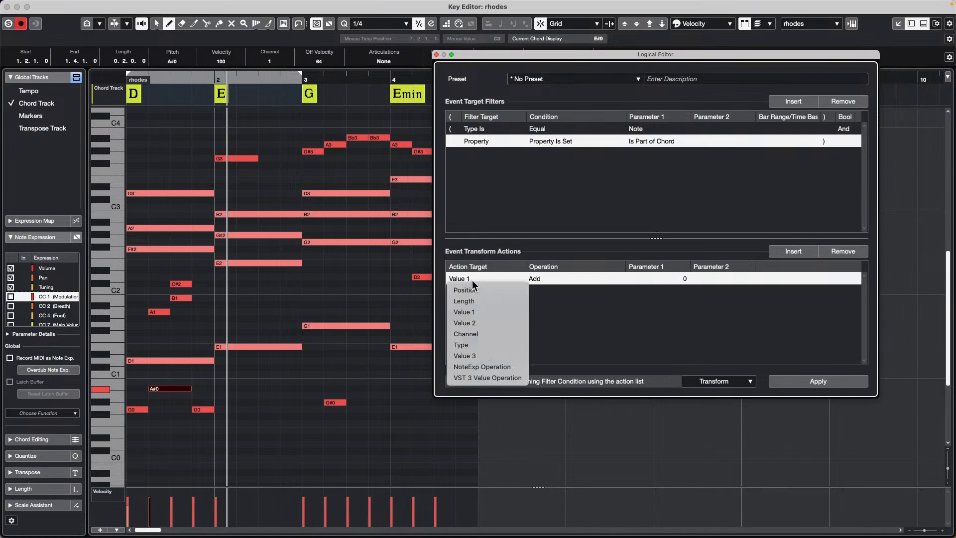
pyautogui.click(497, 323)
pyautogui.click(547, 278)
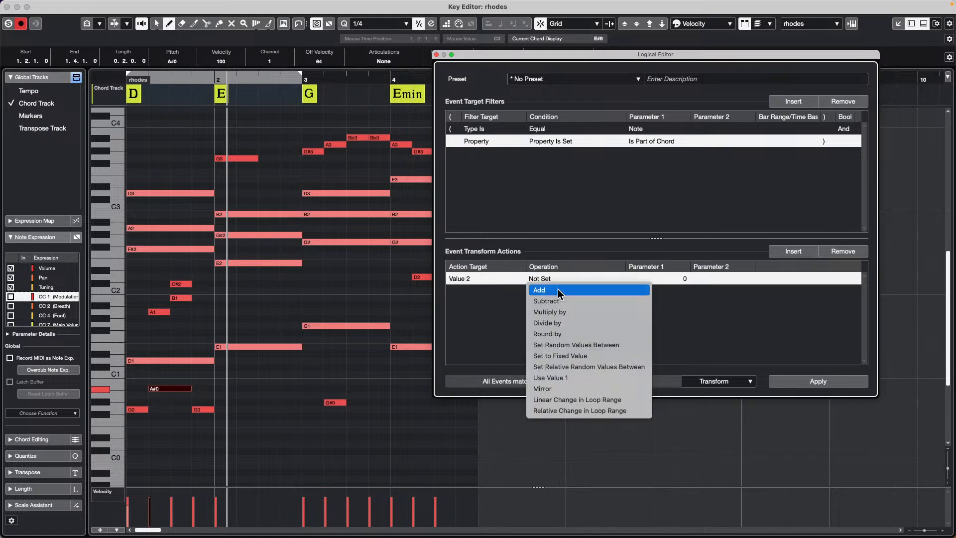
pyautogui.click(586, 346)
pyautogui.click(685, 277)
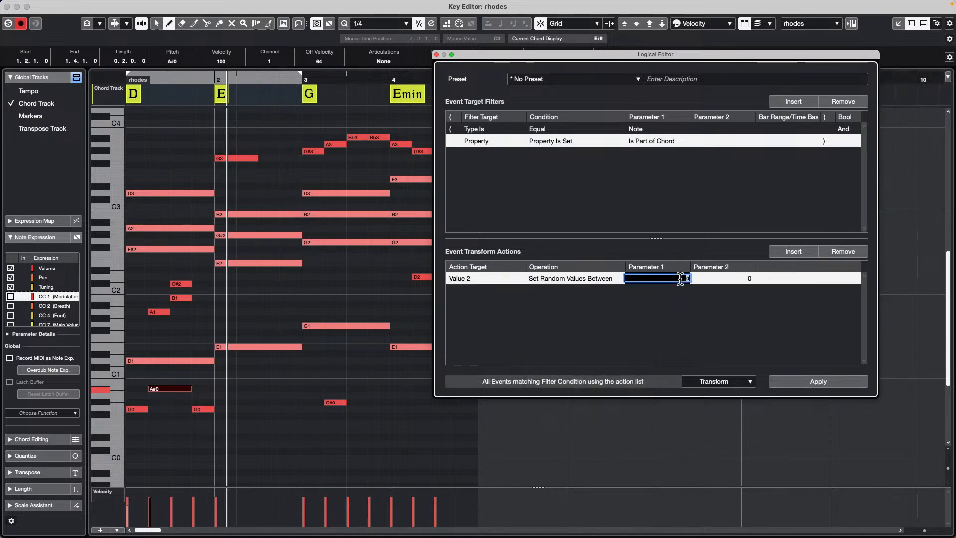
pyautogui.write('80')
pyautogui.click(749, 281)
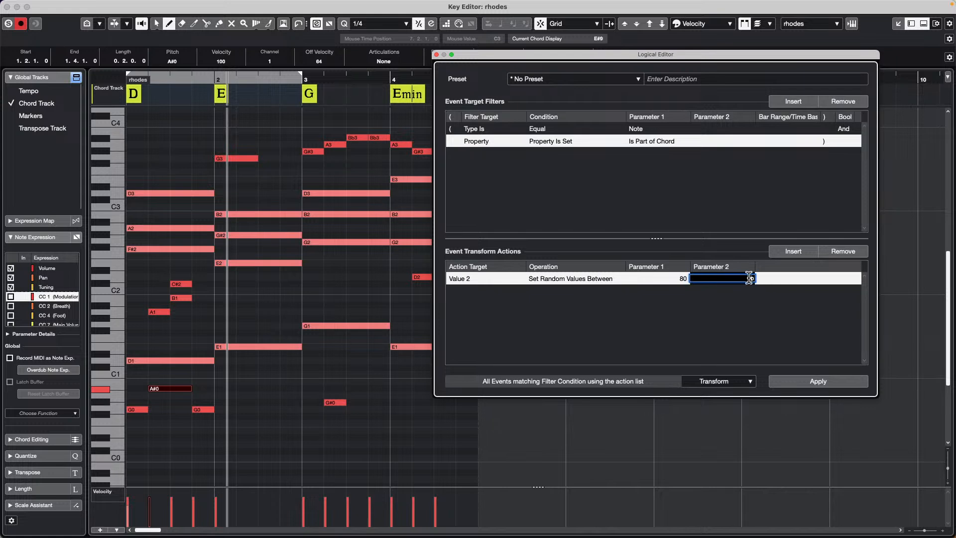
pyautogui.write('120')
pyautogui.press('Return')
# - Apply the transform to the rhodes part, switching the key editor to the selection tool in between
pyautogui.click(825, 383)
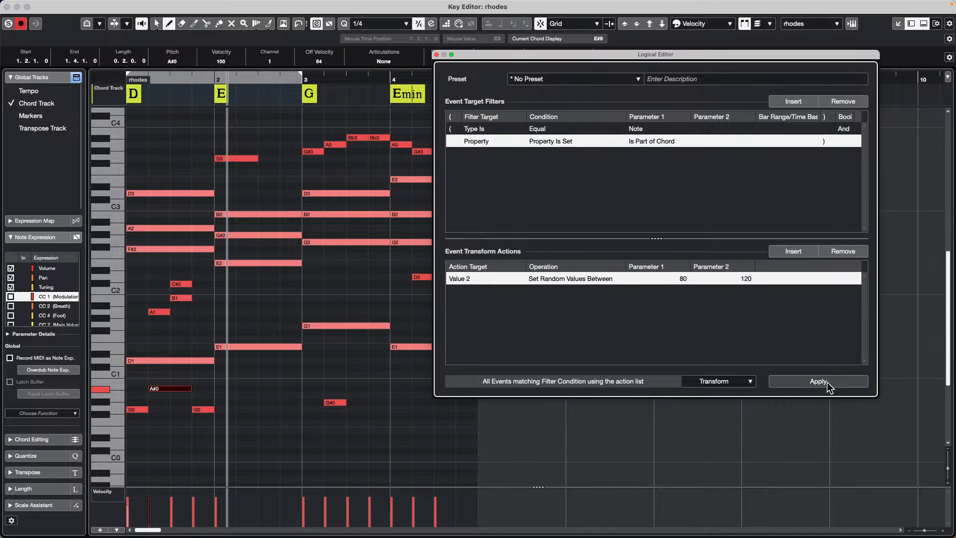
pyautogui.rightClick(383, 271)
pyautogui.click(371, 272)
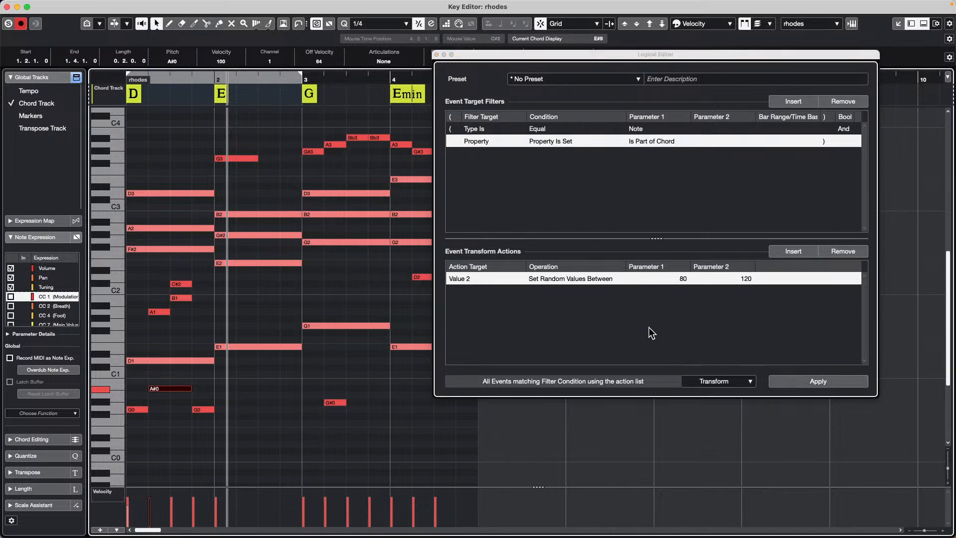
pyautogui.click(805, 379)
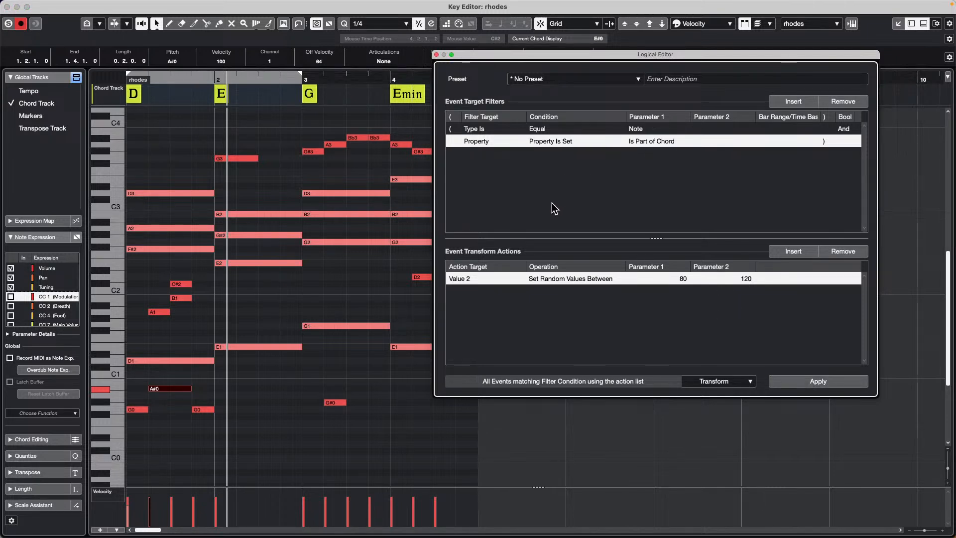
pyautogui.click(586, 279)
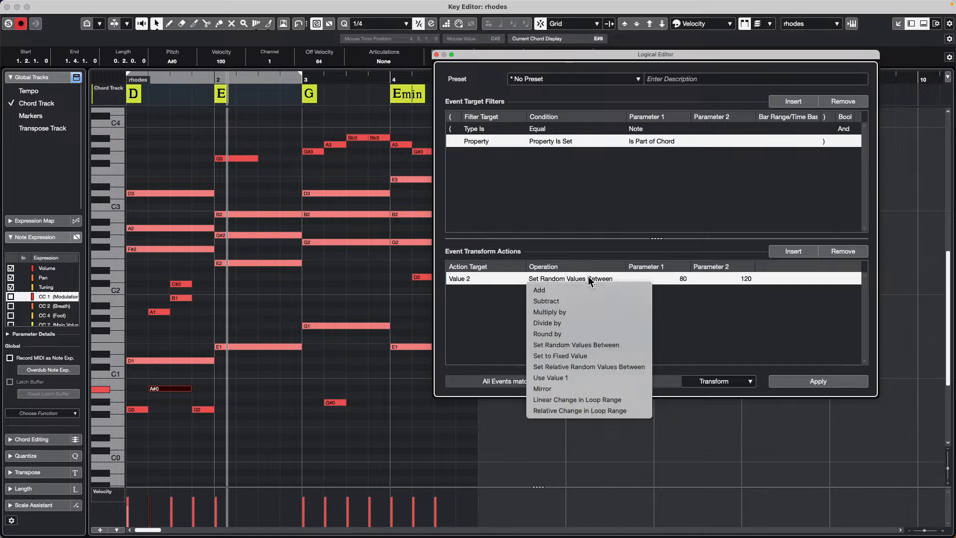
pyautogui.click(595, 229)
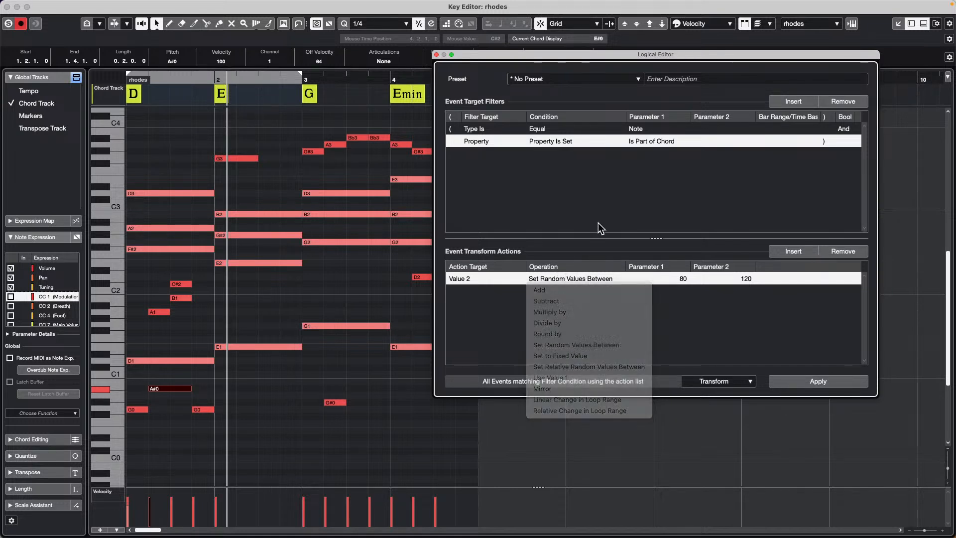
pyautogui.click(564, 142)
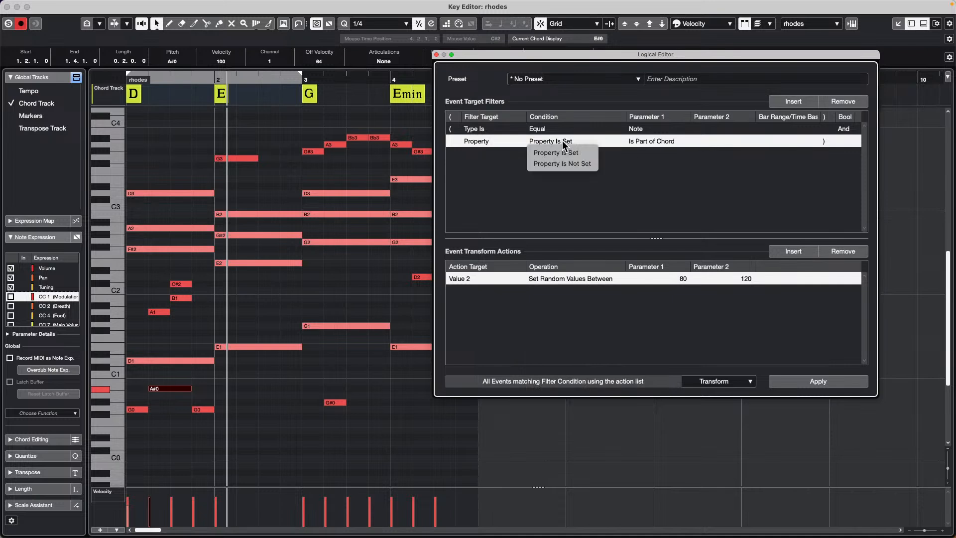
pyautogui.click(662, 142)
pyautogui.click(661, 143)
pyautogui.click(606, 162)
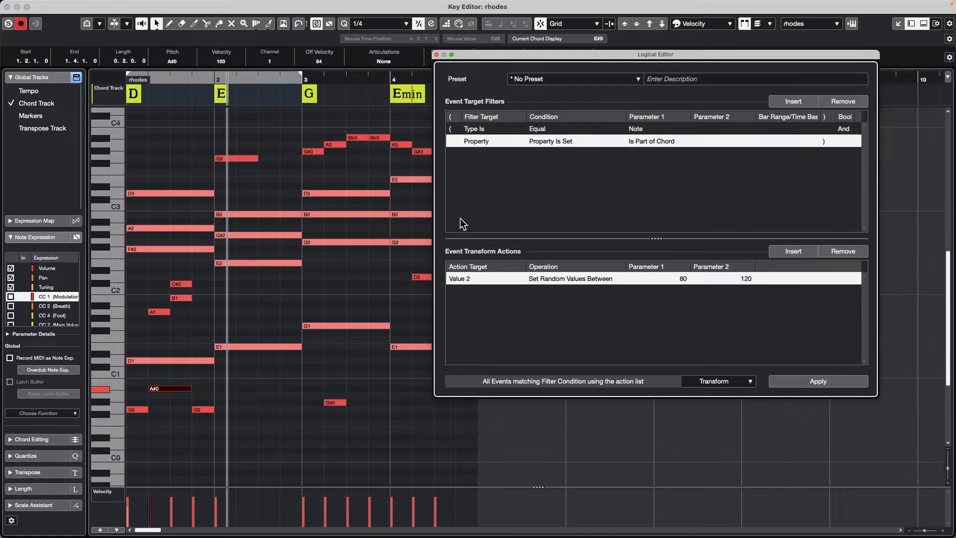
# - Change the opening notes' velocity by hand, then apply the Logical Editor transform repeatedly to randomize the chord notes' velocities
pyautogui.click(130, 512)
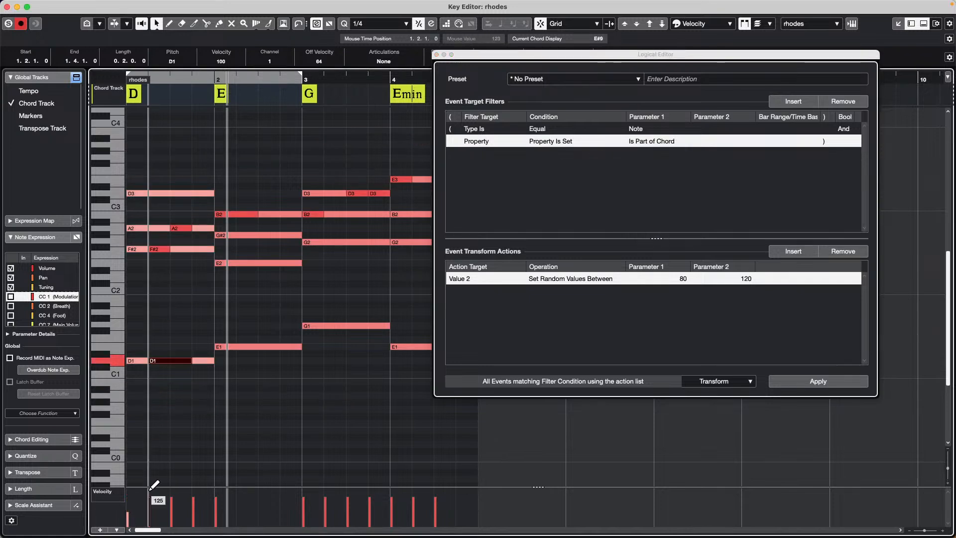
pyautogui.click(829, 383)
pyautogui.click(828, 386)
pyautogui.click(830, 384)
pyautogui.click(830, 385)
pyautogui.click(831, 385)
pyautogui.click(830, 382)
pyautogui.click(830, 382)
pyautogui.click(831, 381)
pyautogui.click(831, 382)
pyautogui.click(830, 382)
pyautogui.click(830, 382)
pyautogui.click(830, 382)
pyautogui.click(830, 381)
pyautogui.click(829, 382)
pyautogui.click(830, 382)
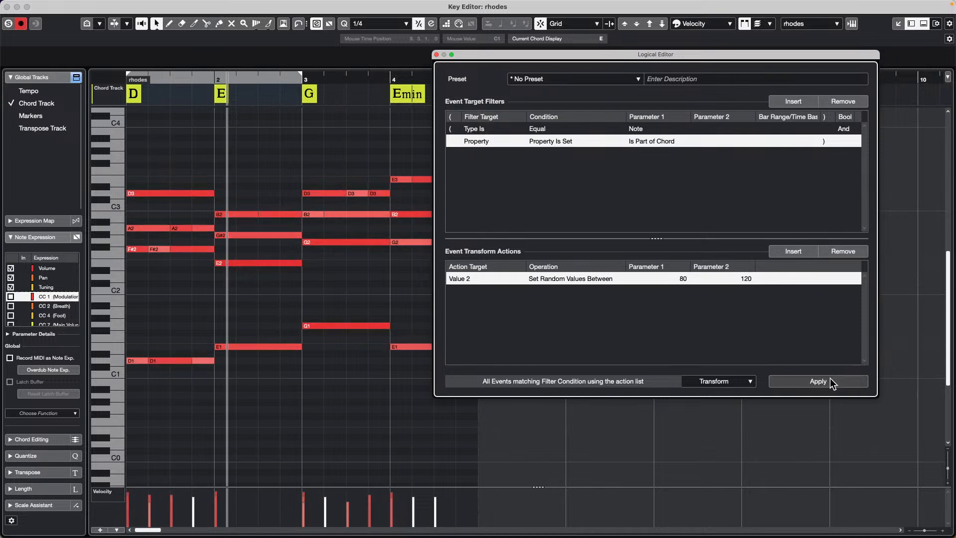
pyautogui.click(830, 382)
# - Draw three stacked notes, E#0, E0 and D#0, starting at 2.2.1.0 beneath the E chord
pyautogui.press('8')
pyautogui.moveTo(253, 424); pyautogui.dragTo(344, 424)
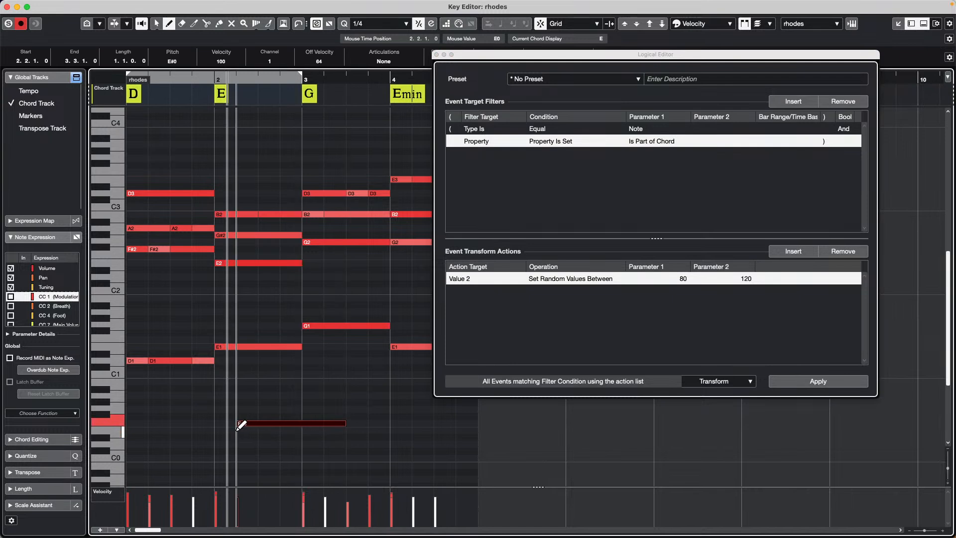
pyautogui.moveTo(241, 430); pyautogui.dragTo(367, 430)
pyautogui.moveTo(239, 436); pyautogui.dragTo(345, 437)
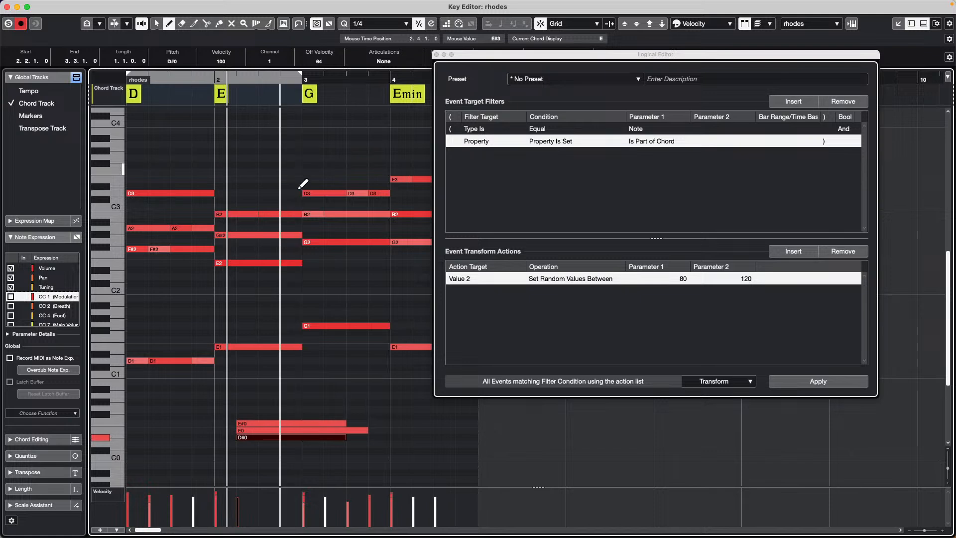
# - Try moving the newly drawn E0 note upward twice, undoing each move
pyautogui.rightClick(259, 431)
pyautogui.click(259, 431)
pyautogui.moveTo(260, 430); pyautogui.dragTo(260, 413)
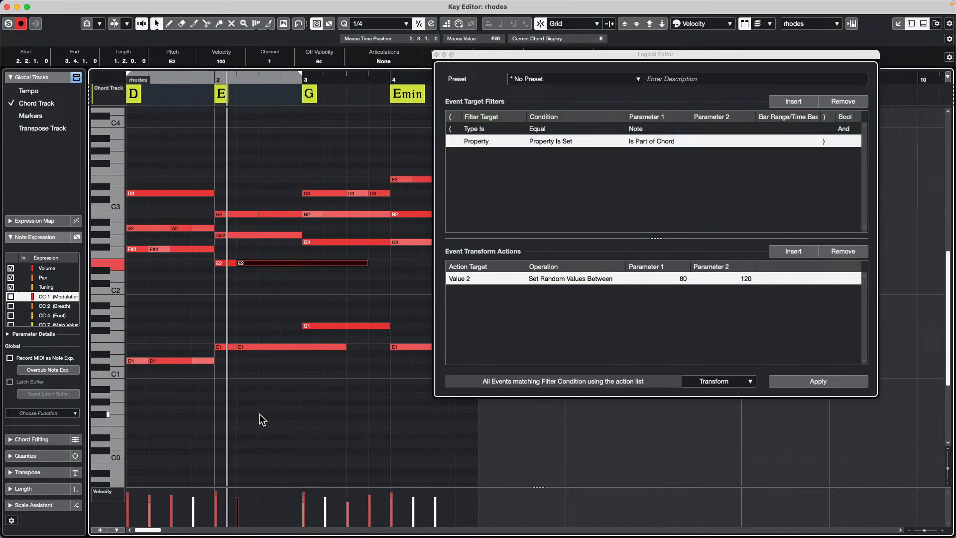
pyautogui.press('super+z')
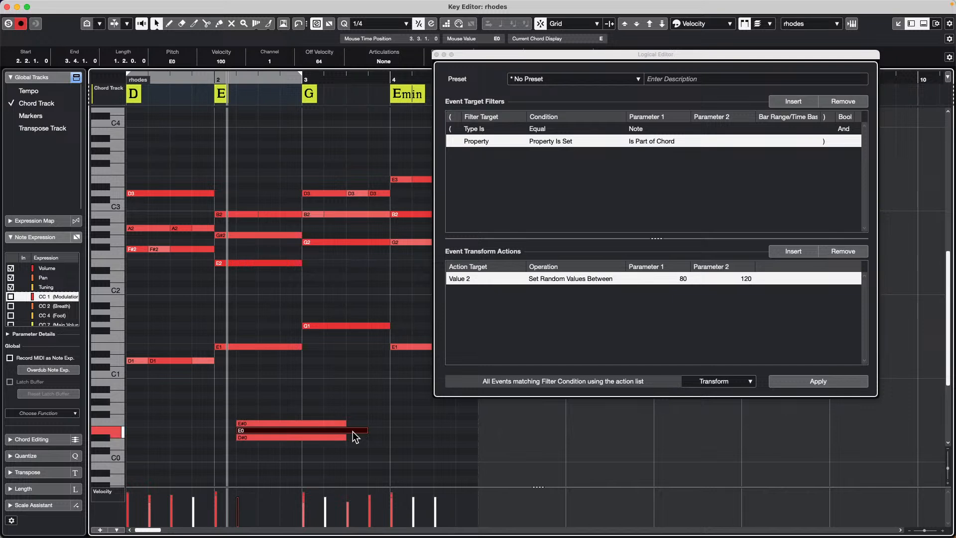
pyautogui.moveTo(357, 429); pyautogui.dragTo(354, 414)
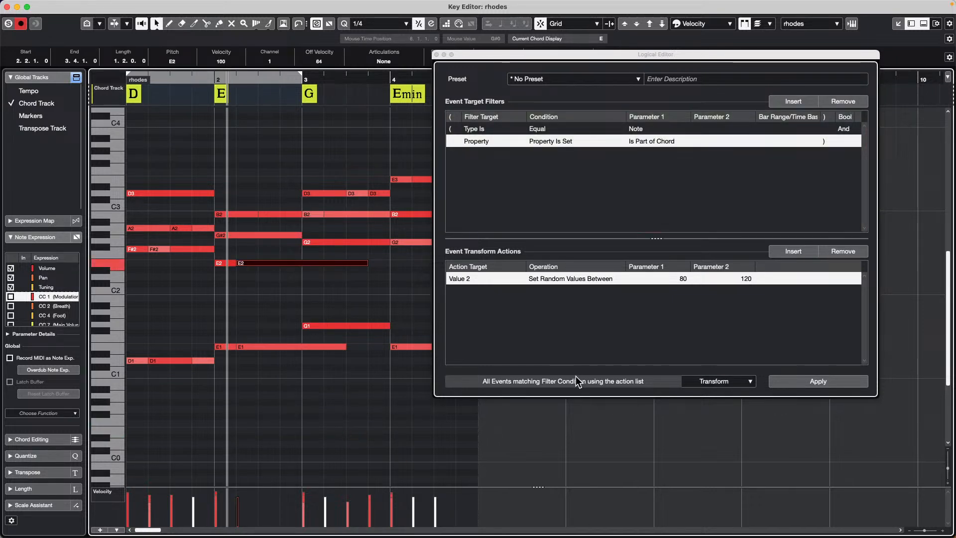
pyautogui.press('super+z')
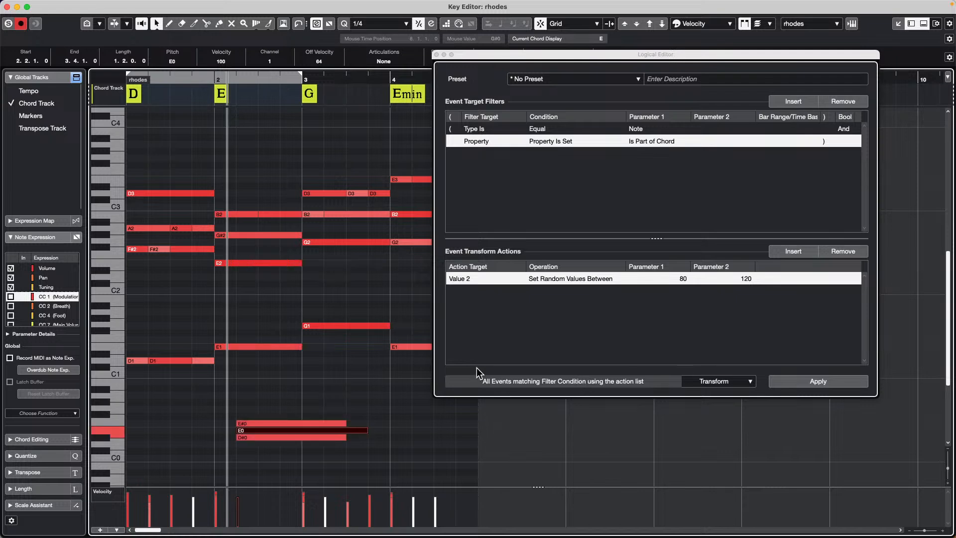
# - Apply the Logical Editor transform to the part with the newly drawn low notes
pyautogui.click(797, 386)
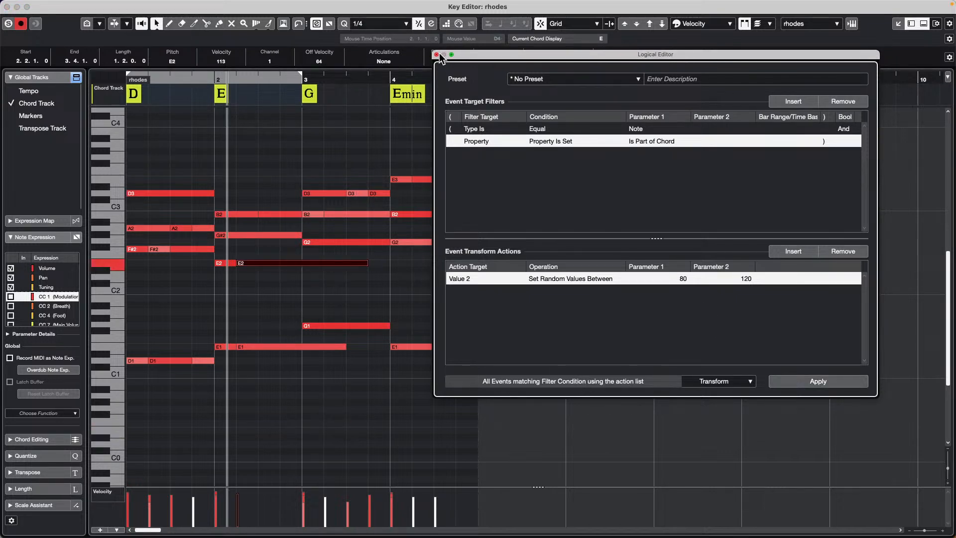
# - Hide the chord track in the key editor and show it again
pyautogui.click(414, 95)
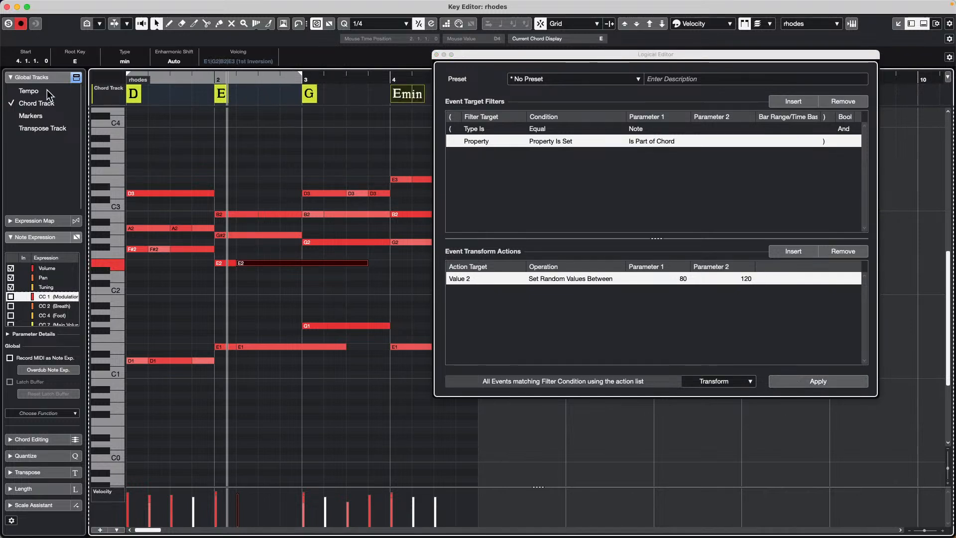
pyautogui.click(11, 103)
pyautogui.click(43, 77)
pyautogui.click(43, 76)
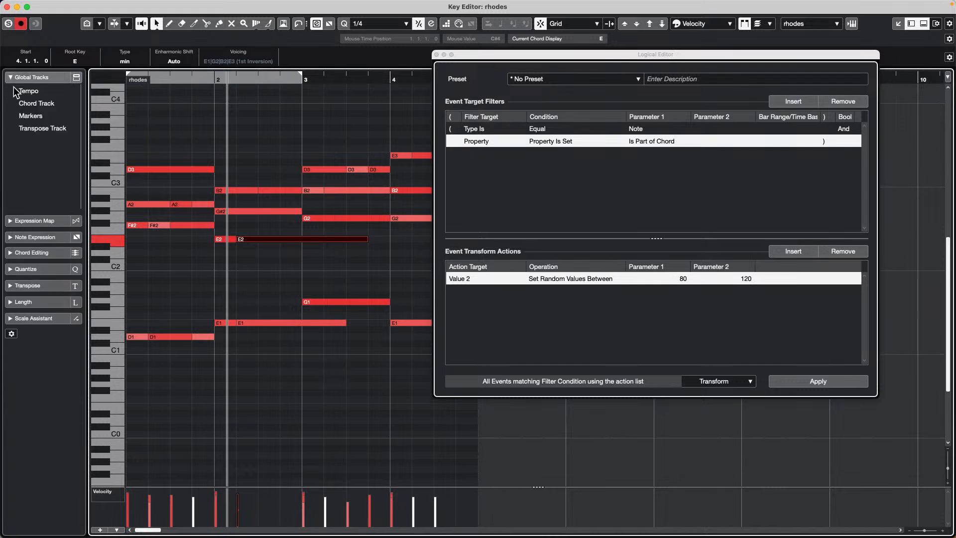
pyautogui.click(11, 103)
# - Examine the D, E, G and Emin chord events on the chord track
pyautogui.click(134, 93)
pyautogui.click(220, 94)
pyautogui.click(310, 96)
pyautogui.click(422, 90)
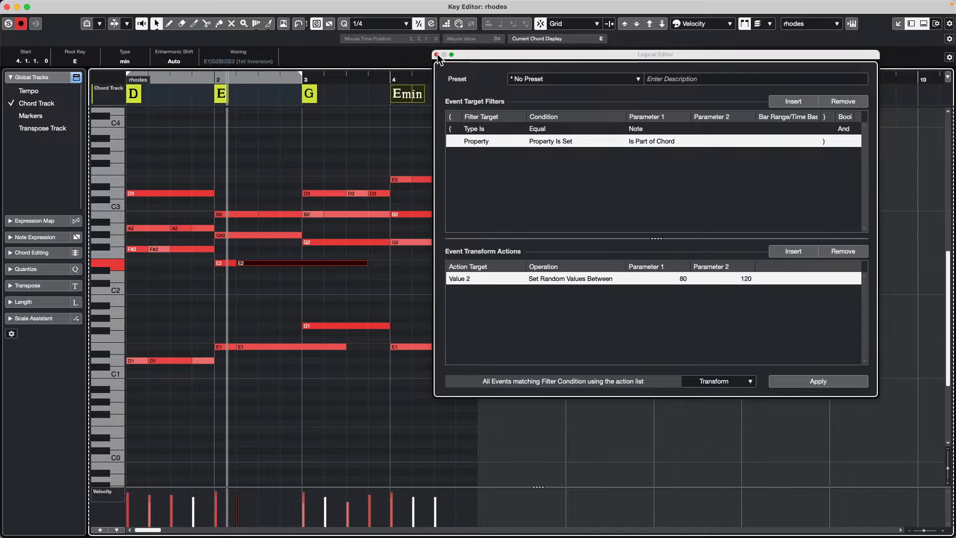
# - Close the Logical Editor and the separate key editor window to return to the project window
pyautogui.click(437, 54)
pyautogui.click(7, 6)
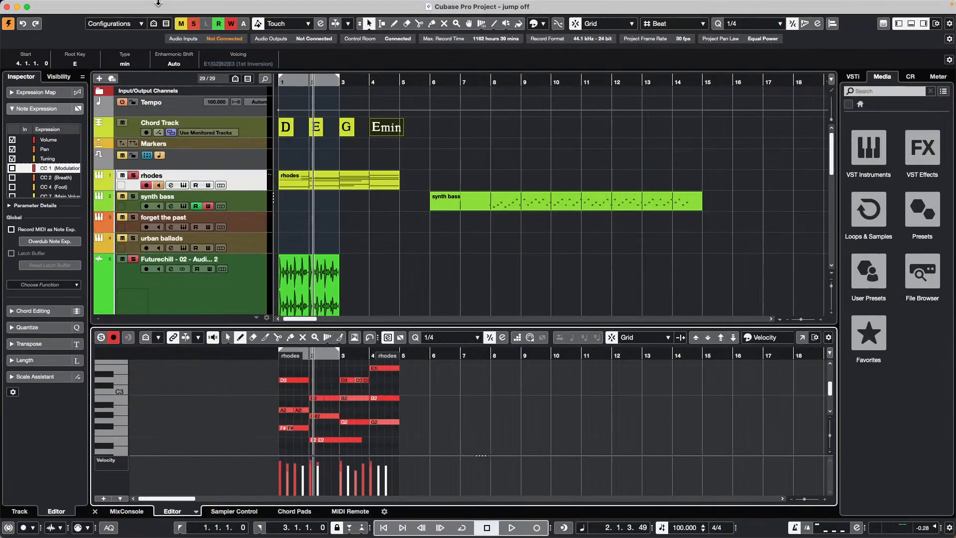
# - Open the recent project Feel Good c7, activate it, and dismiss the missing files and missing ports dialogs
pyautogui.click(67, 6)
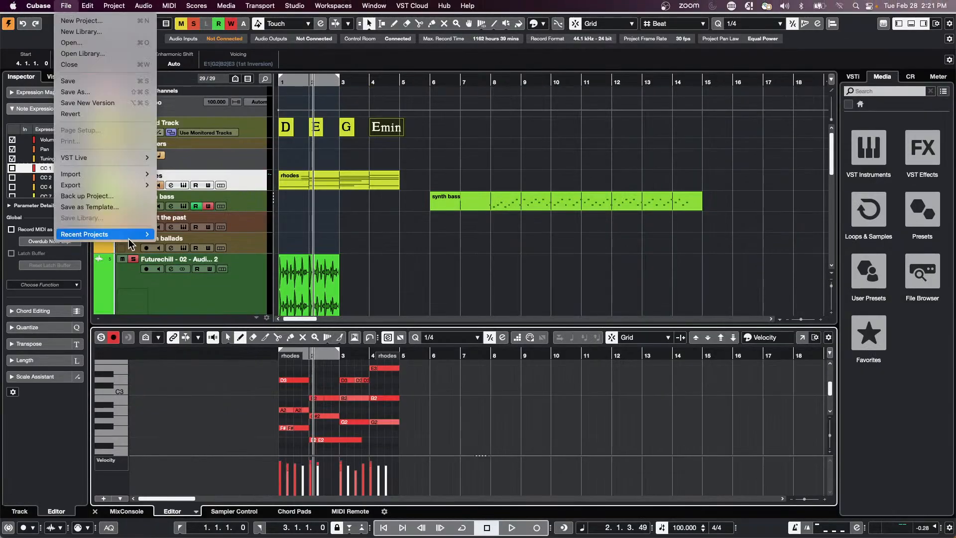
pyautogui.moveTo(130, 235)
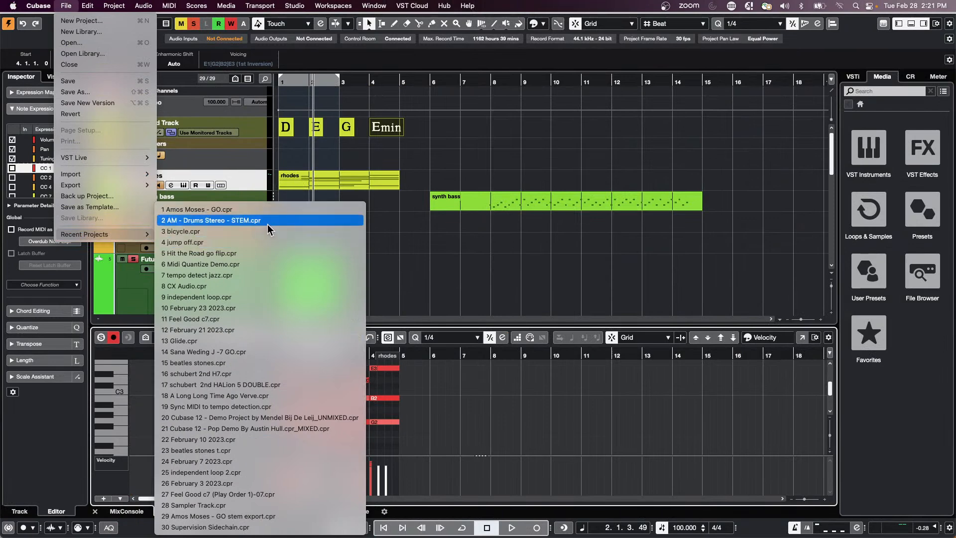
pyautogui.click(279, 321)
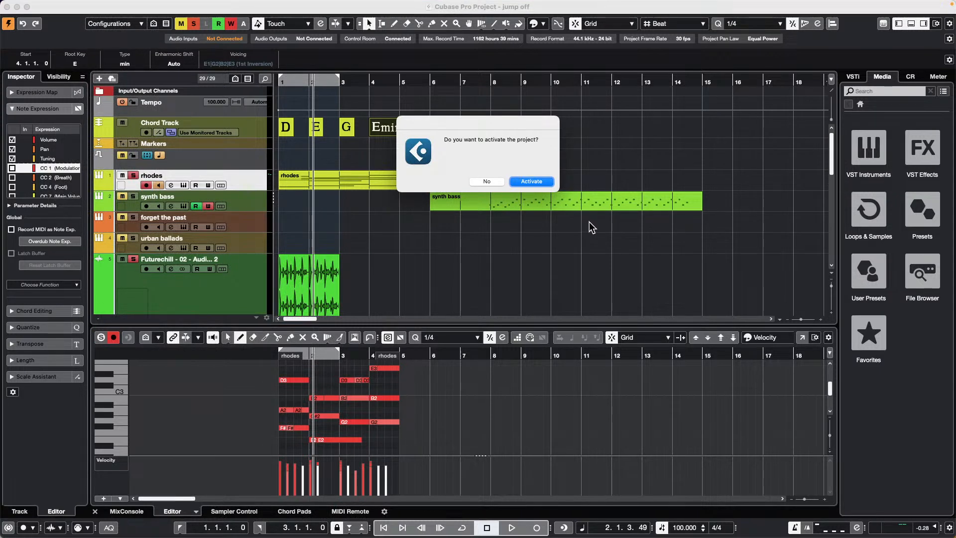
pyautogui.press('Return')
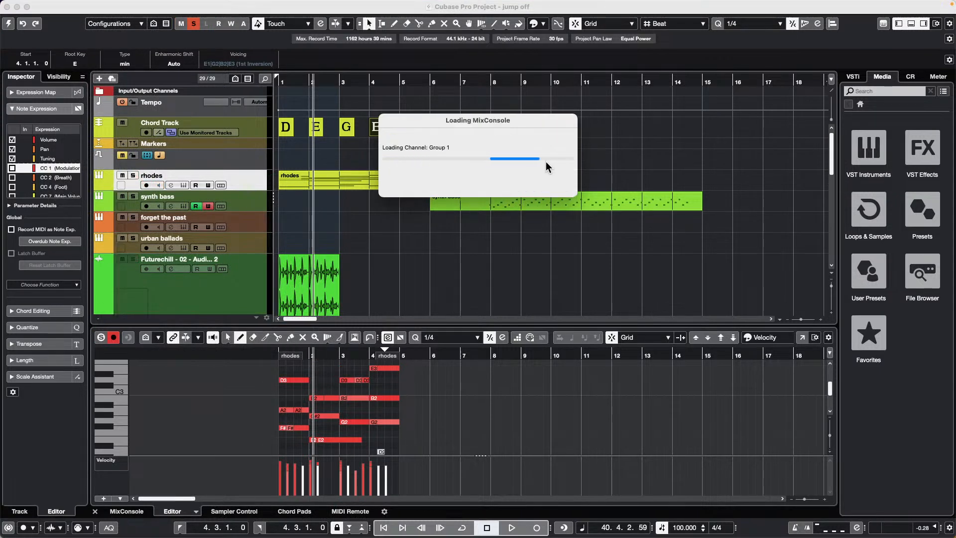
pyautogui.click(632, 230)
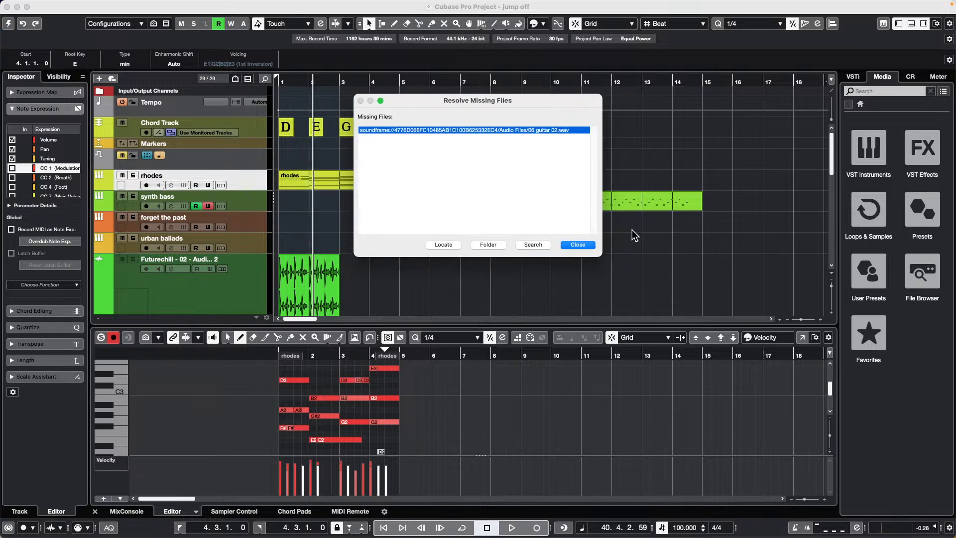
pyautogui.click(578, 245)
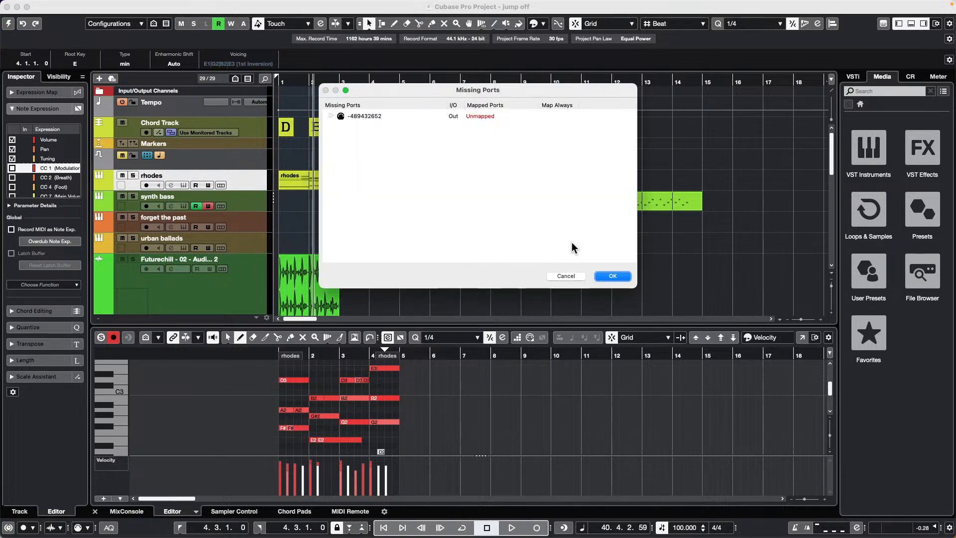
pyautogui.click(611, 276)
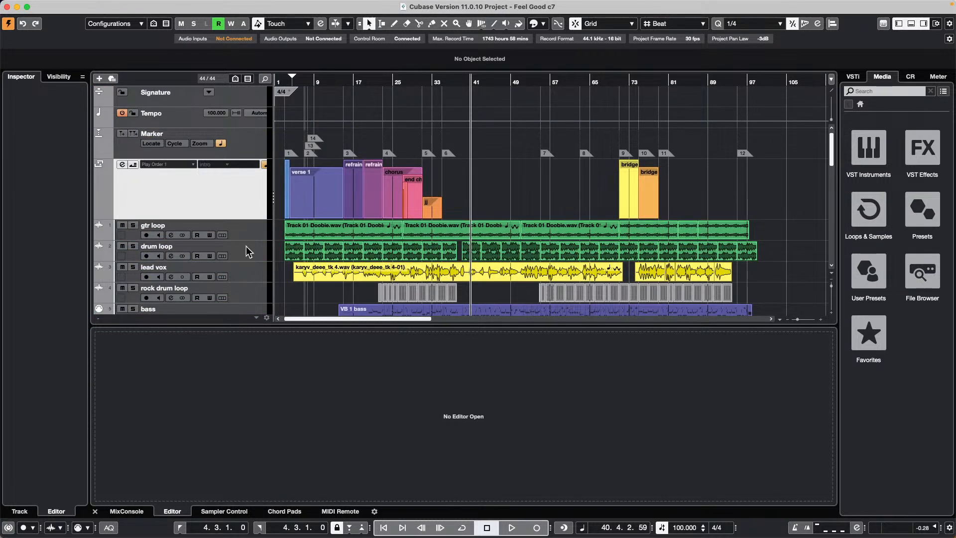
# - Select the lead vox track, set the Control Room main level to -4.24, and play from near the song's start
pyautogui.click(239, 270)
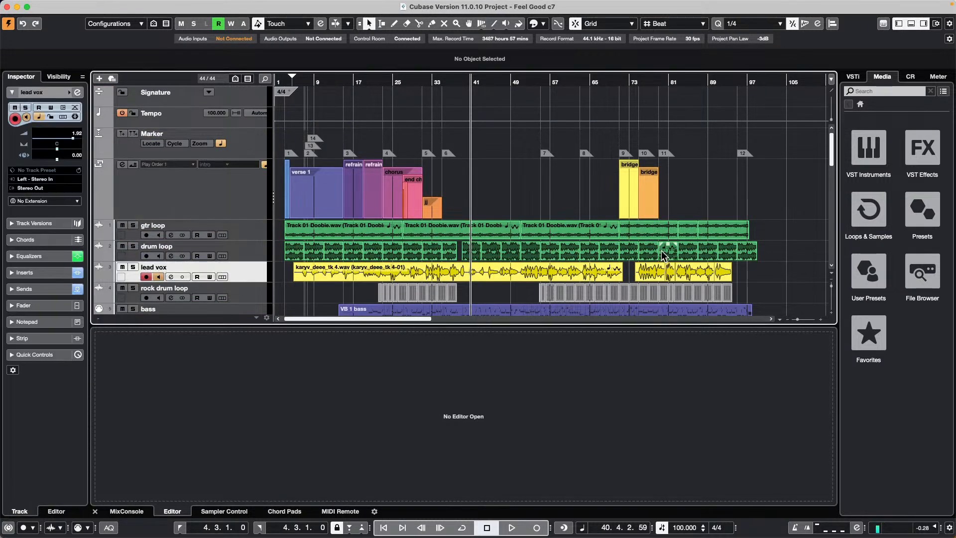
pyautogui.click(911, 76)
pyautogui.moveTo(879, 446); pyautogui.dragTo(898, 431)
pyautogui.press('space')
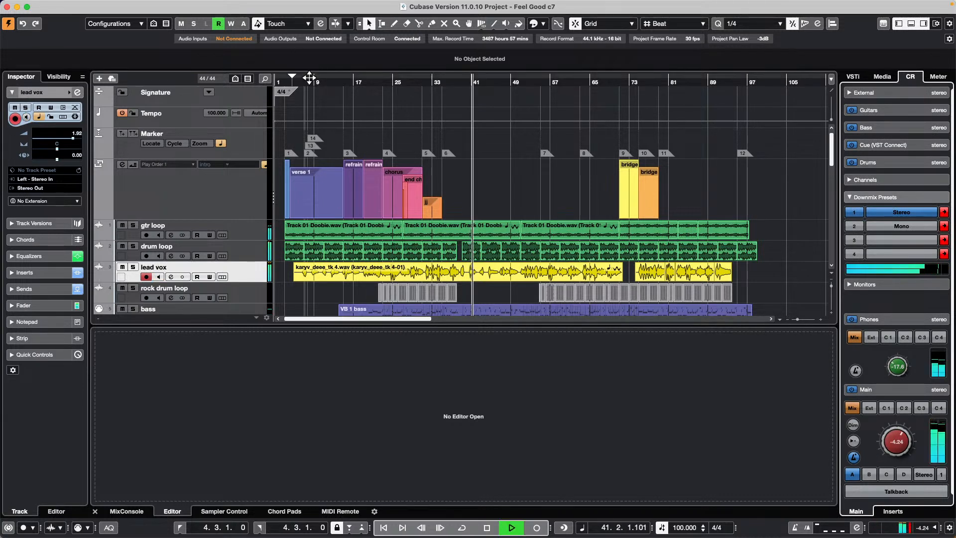
pyautogui.click(286, 82)
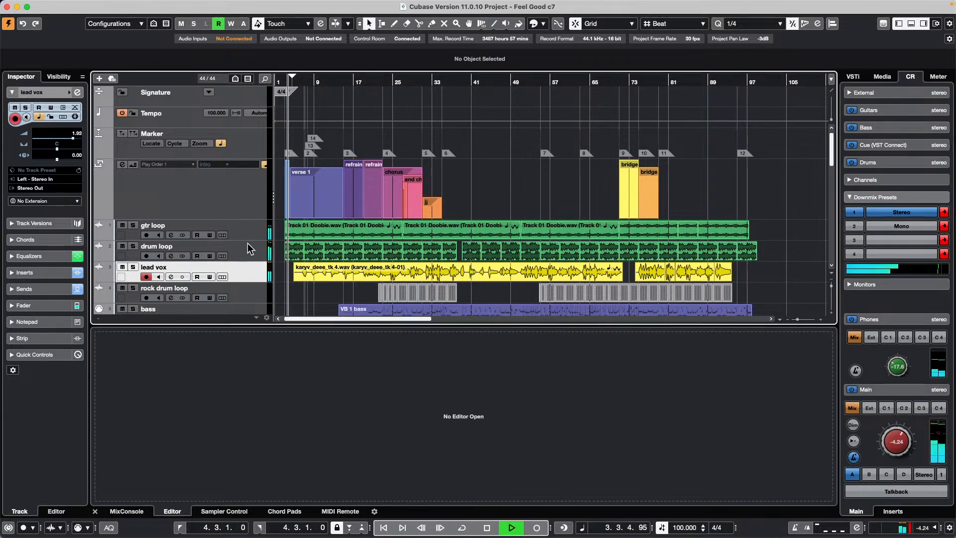
# - Add the Cloner modulation effect to the lead vox track's inserts after the Compressor
pyautogui.click(49, 273)
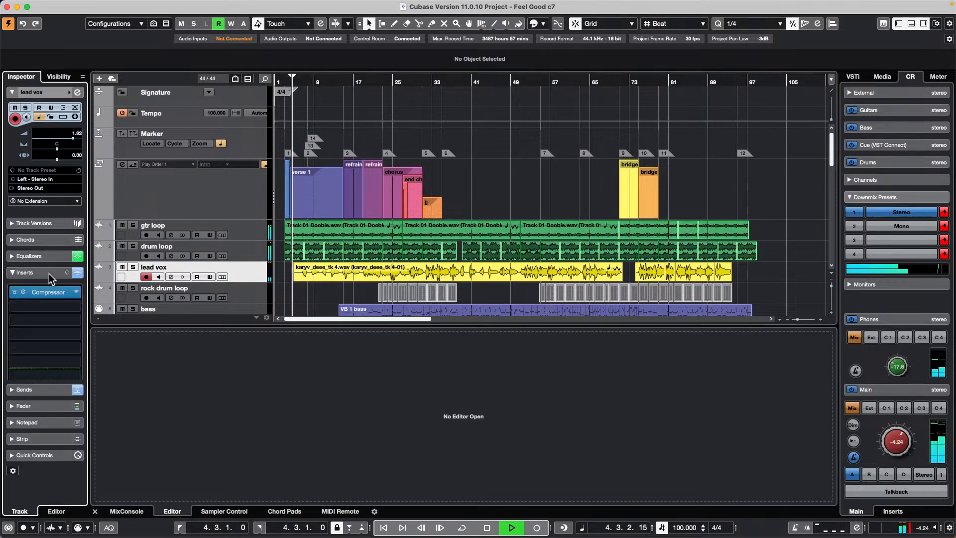
pyautogui.click(48, 290)
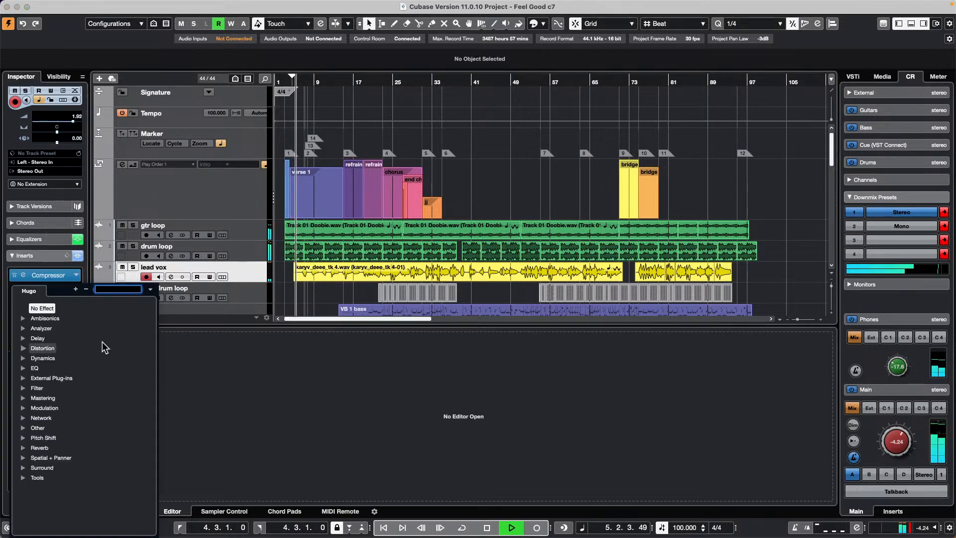
pyautogui.click(24, 408)
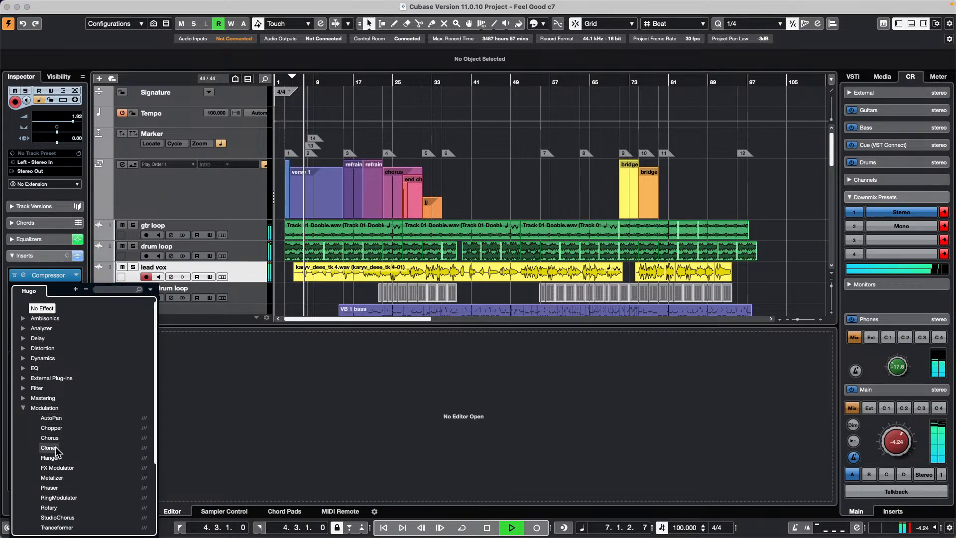
pyautogui.click(49, 447)
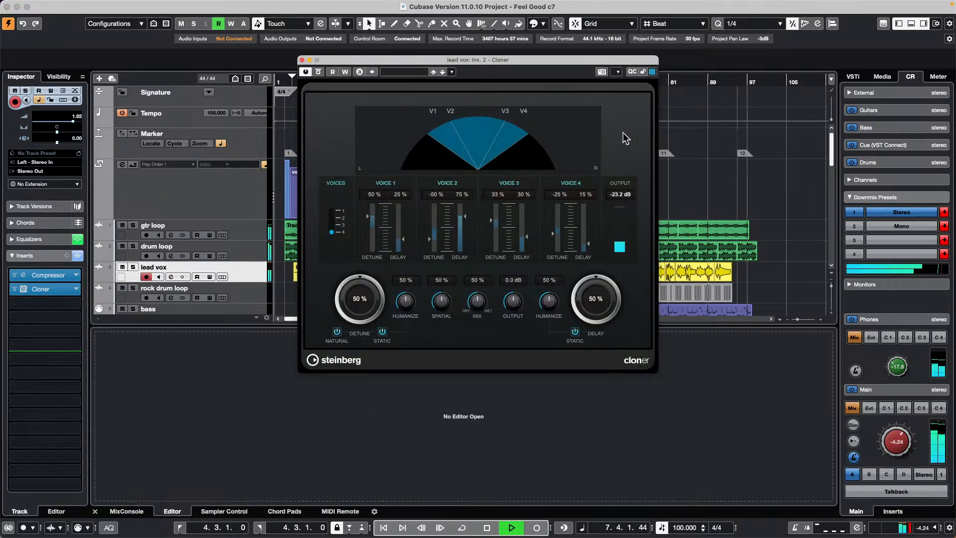
# - Load Cloner's 4 Voices preset and adjust its mix to 19% and output to 0.8 dB
pyautogui.click(402, 73)
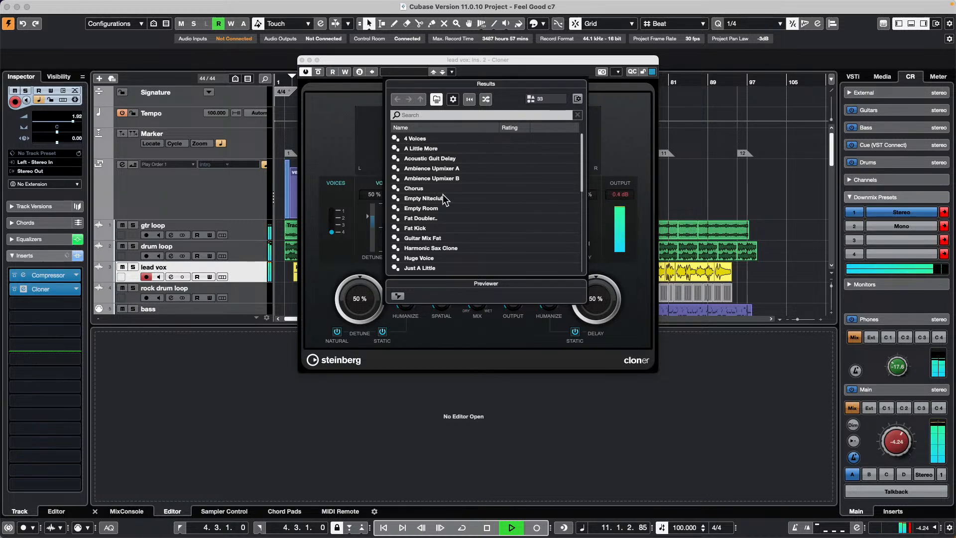
pyautogui.doubleClick(421, 141)
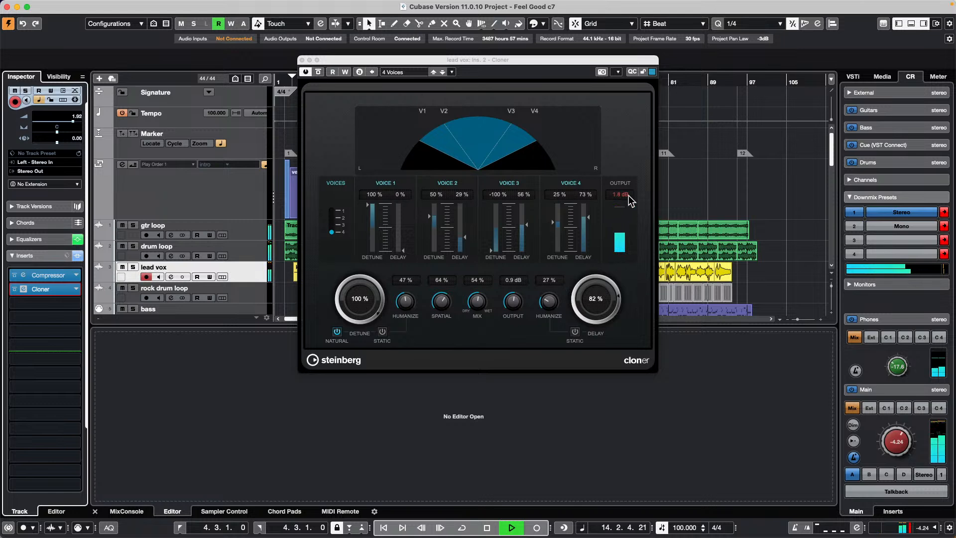
pyautogui.click(378, 276)
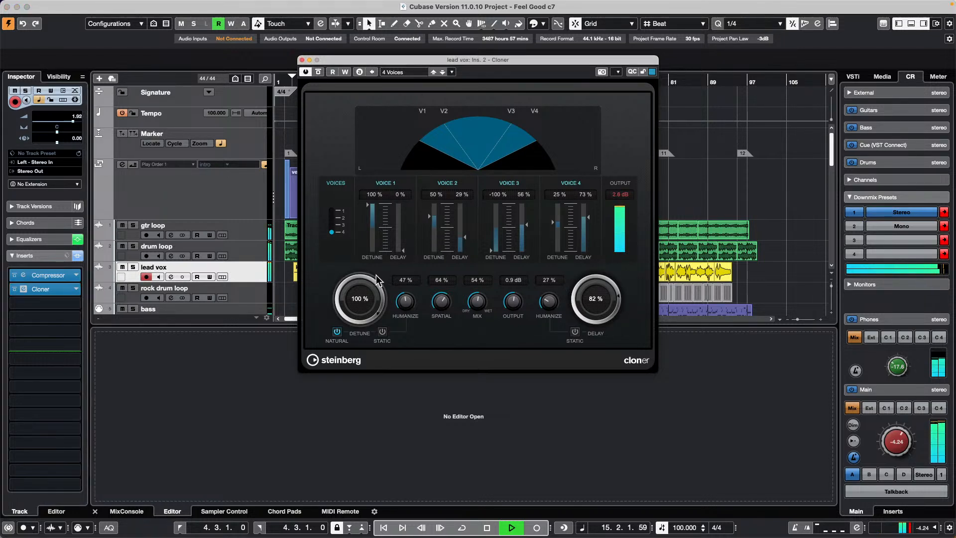
pyautogui.moveTo(359, 283); pyautogui.dragTo(350, 262)
pyautogui.moveTo(512, 292); pyautogui.dragTo(468, 334)
pyautogui.moveTo(522, 310); pyautogui.dragTo(471, 299)
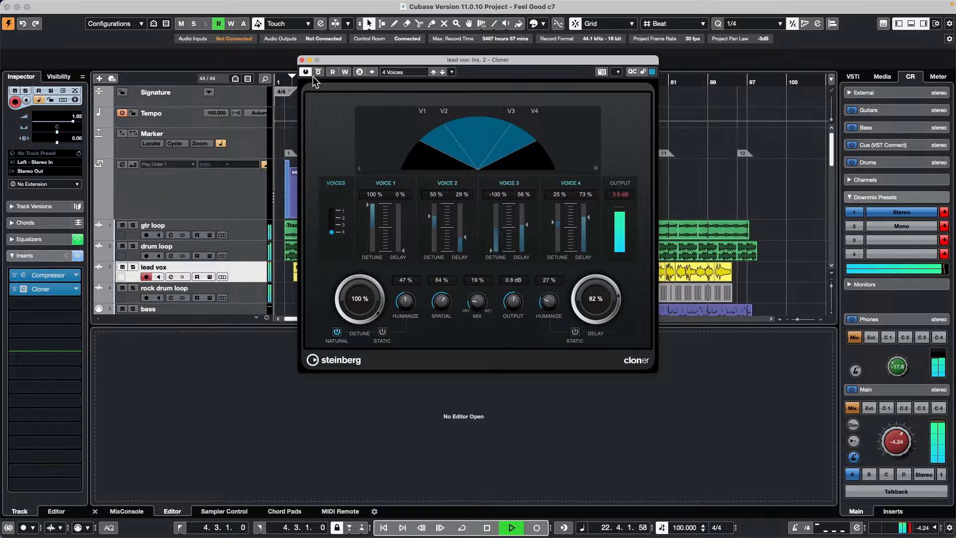
# - Replay the verse to compare the lead vocal with Cloner bypassed and active, and lower the mix to 15%
pyautogui.moveTo(365, 60); pyautogui.dragTo(513, 78)
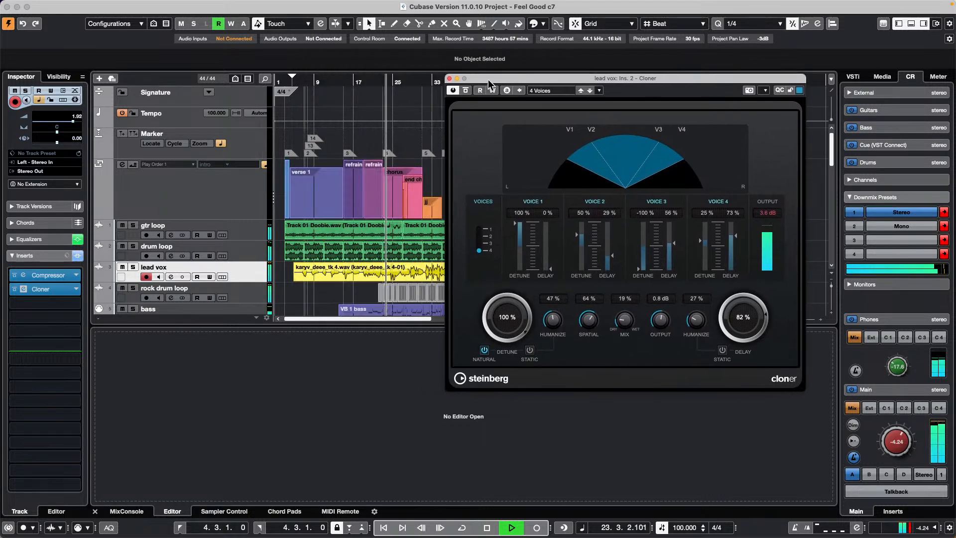
pyautogui.click(304, 80)
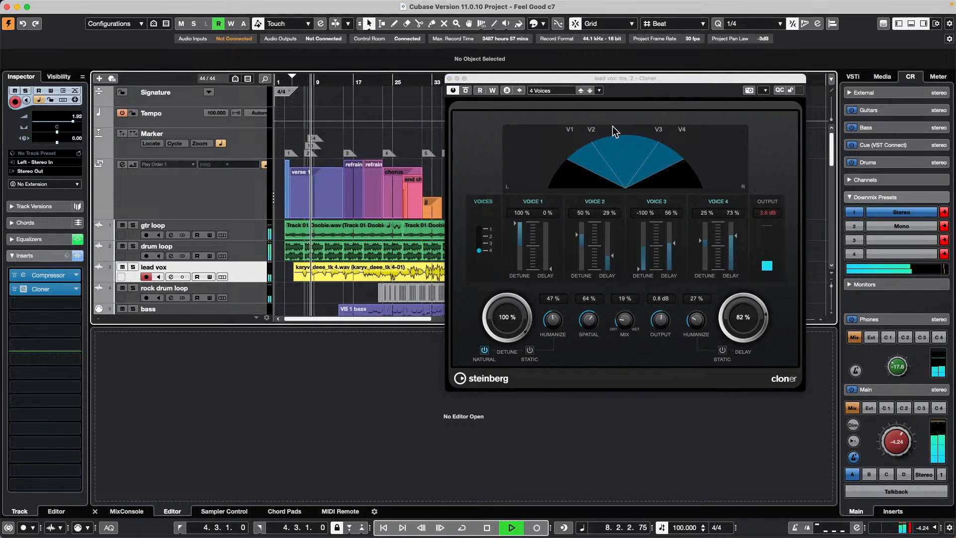
pyautogui.click(466, 91)
pyautogui.click(465, 92)
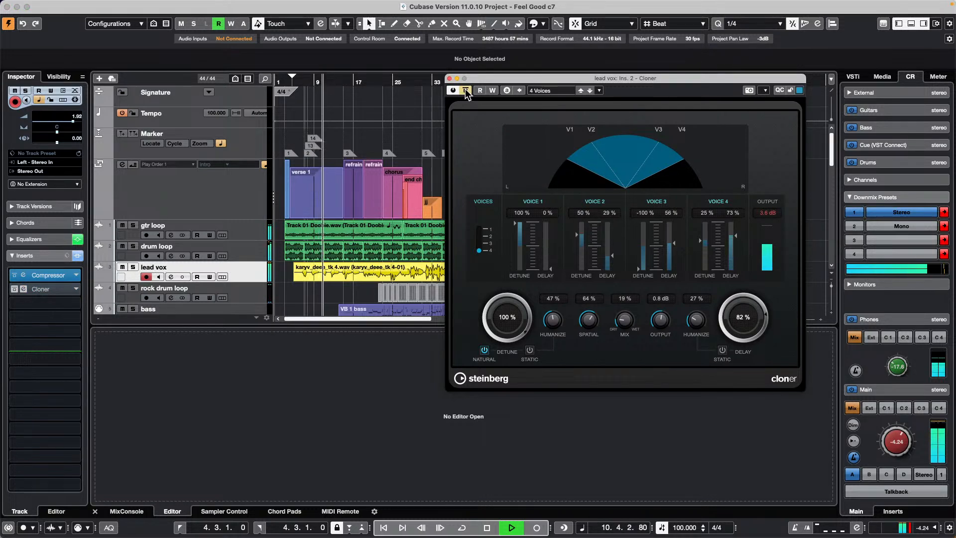
pyautogui.click(465, 90)
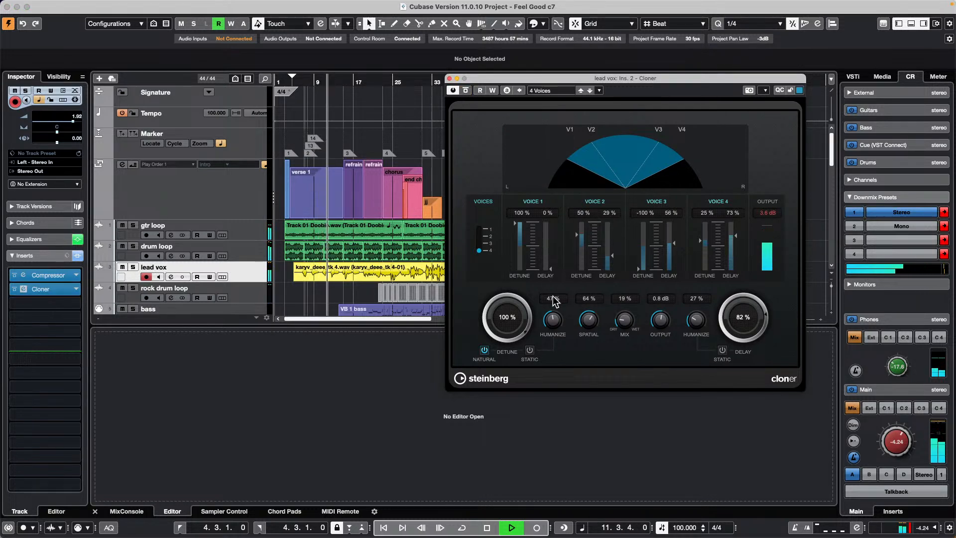
pyautogui.moveTo(625, 320); pyautogui.dragTo(622, 328)
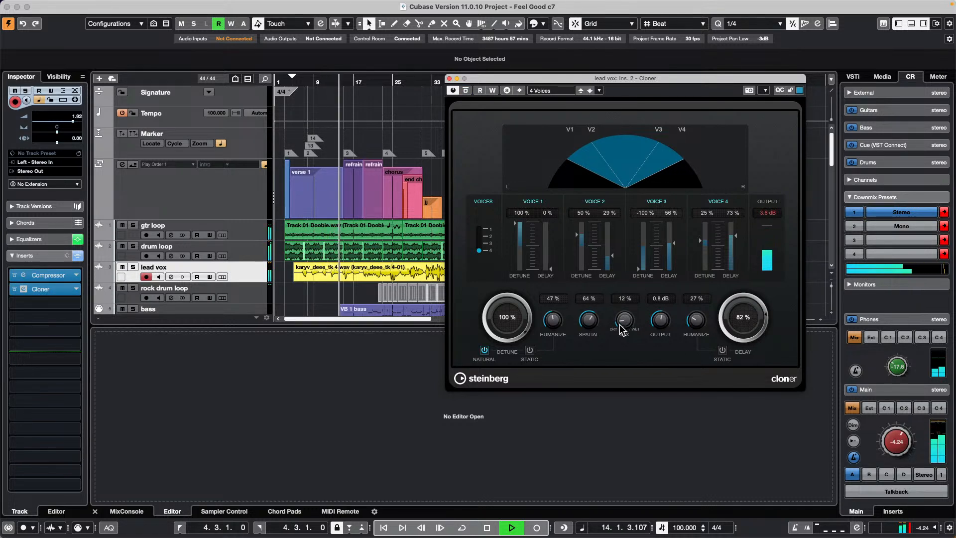
pyautogui.moveTo(620, 326); pyautogui.dragTo(621, 323)
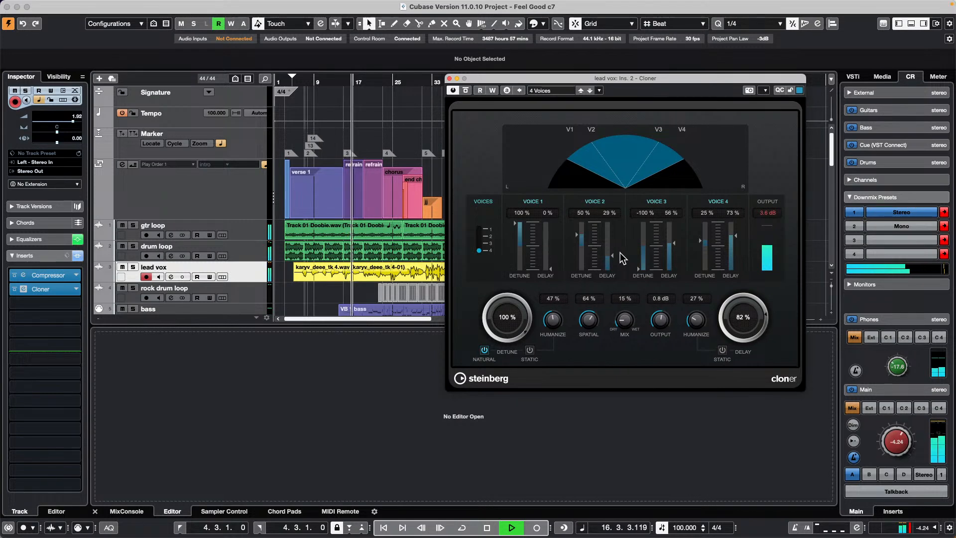
# - Switch Cloner to the Huge Voice preset with an 18% mix, stop playback and close the effect window
pyautogui.click(541, 91)
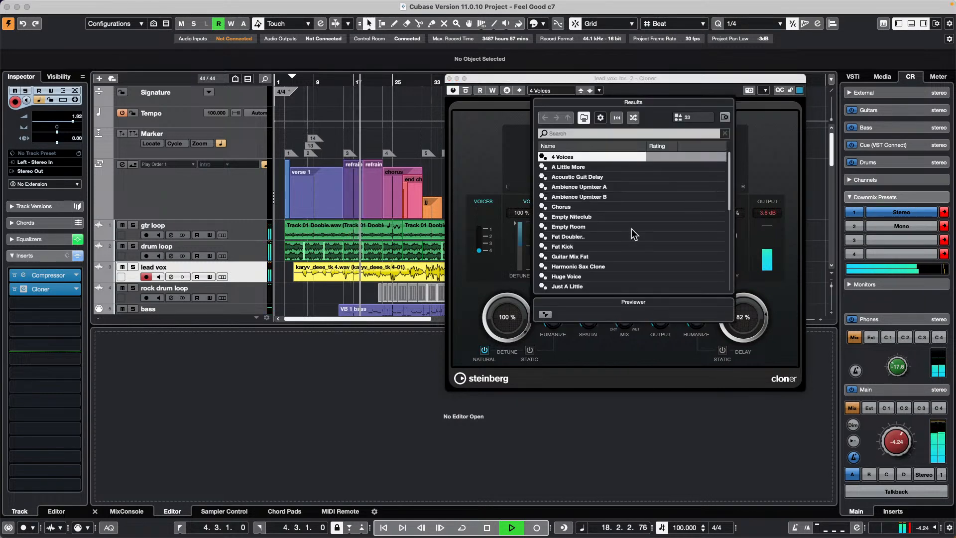
pyautogui.click(575, 277)
pyautogui.doubleClick(575, 280)
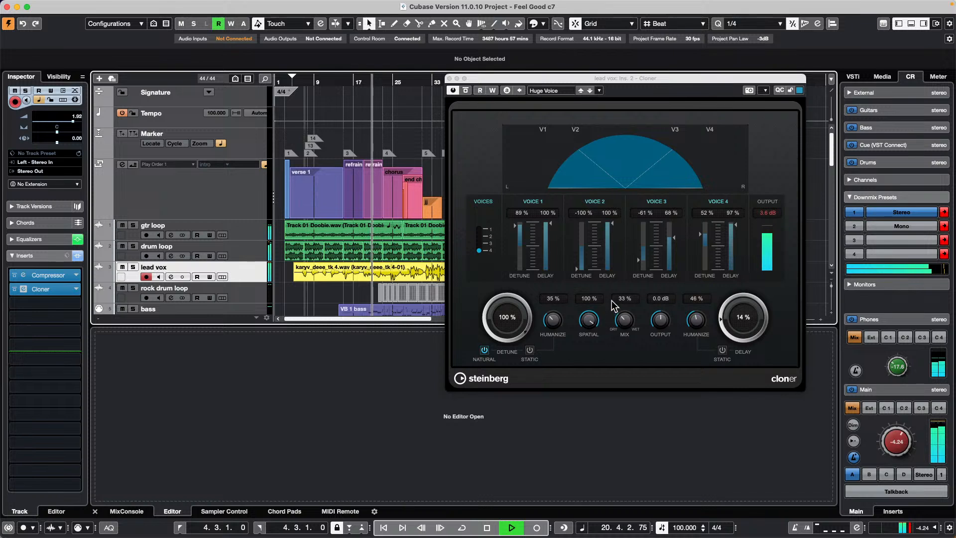
pyautogui.moveTo(621, 320); pyautogui.dragTo(621, 325)
pyautogui.press('space')
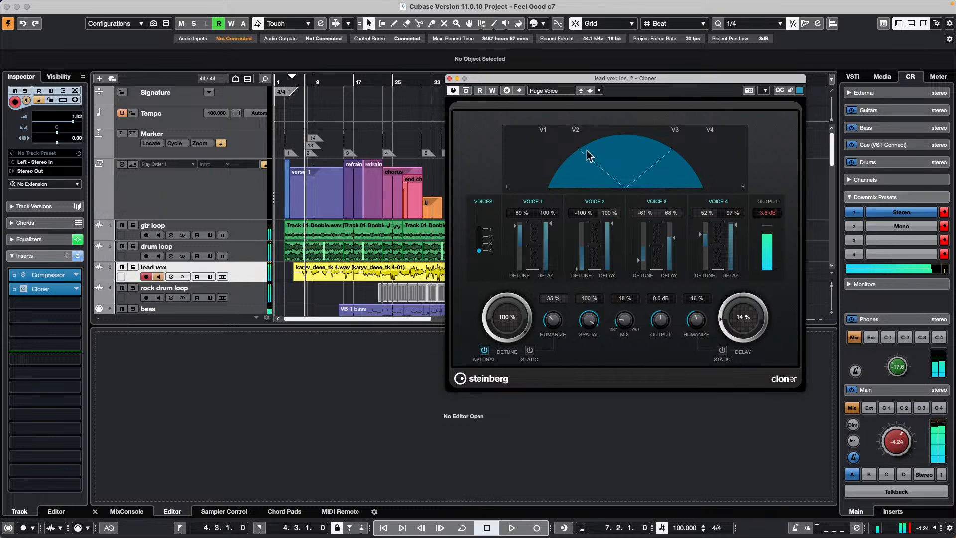
pyautogui.click(448, 78)
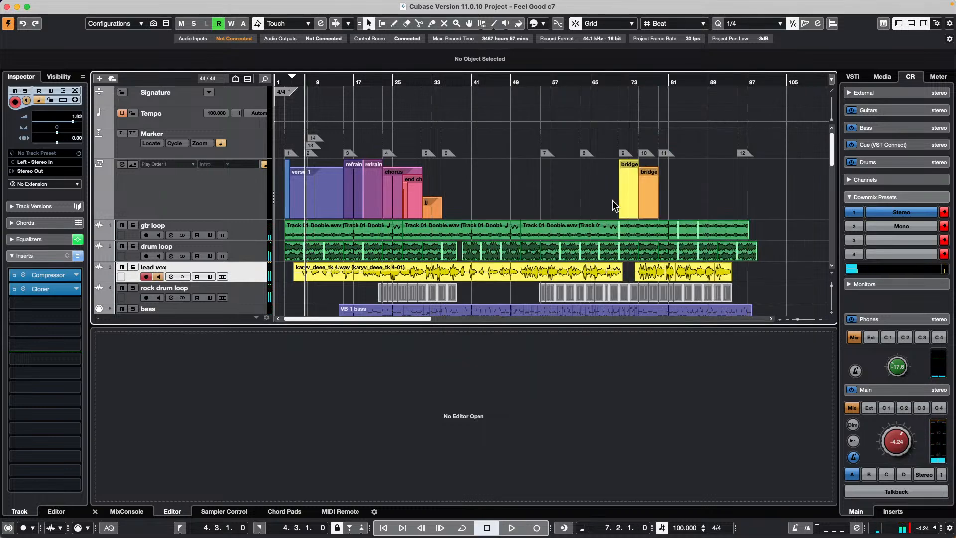
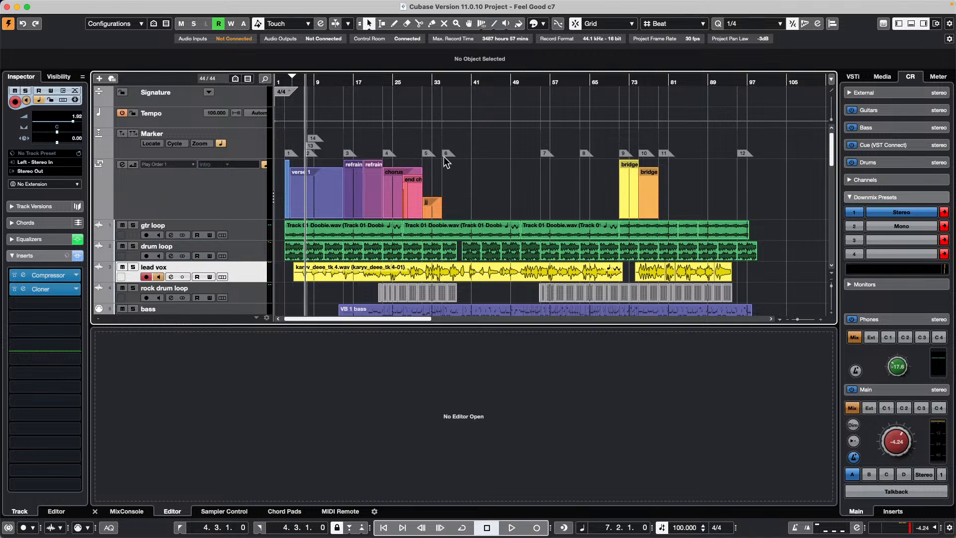
# - Select the gtr loop track and view its available input routing choices
pyautogui.click(234, 194)
pyautogui.click(239, 230)
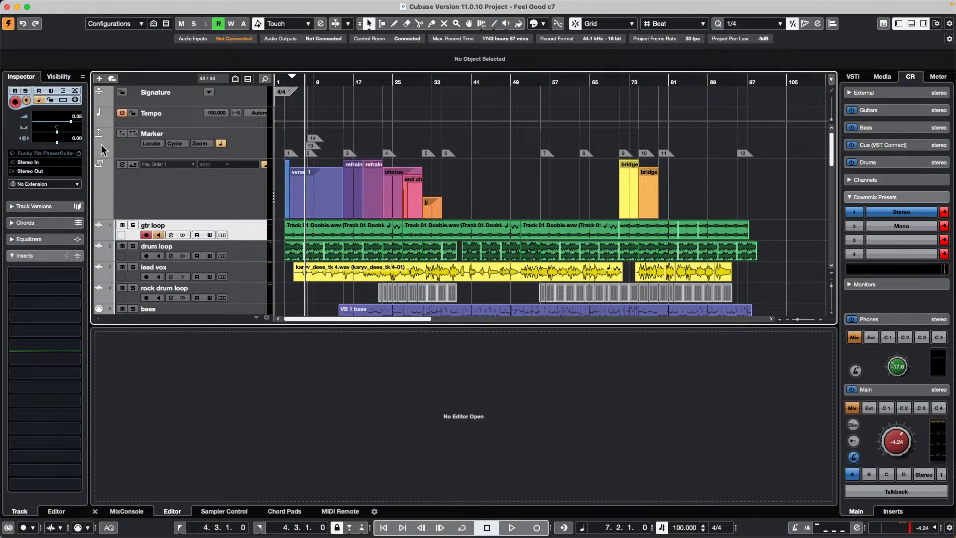
pyautogui.click(53, 161)
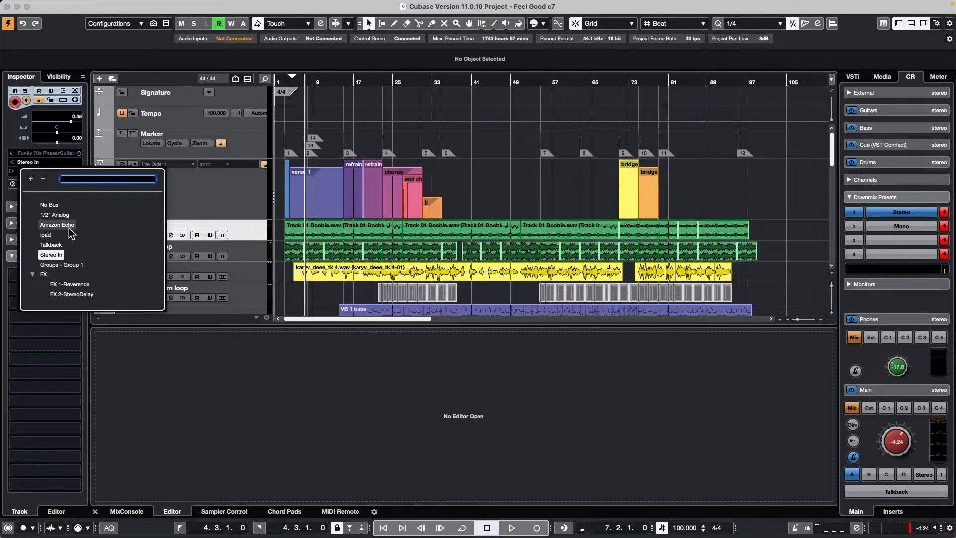
# - In Audio Connections, assign the Stereo In input bus to the Steinberg UR24C device and close the window
pyautogui.click(291, 6)
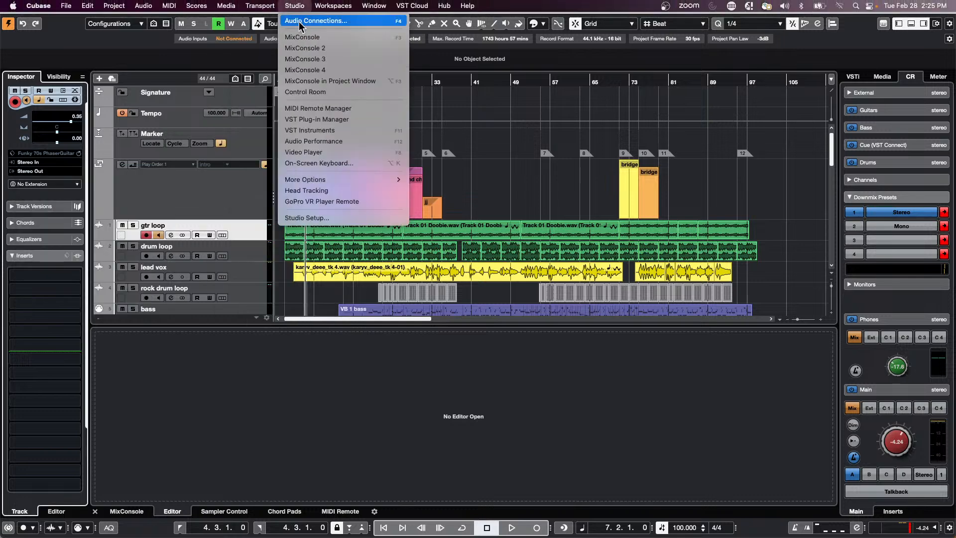
pyautogui.click(299, 23)
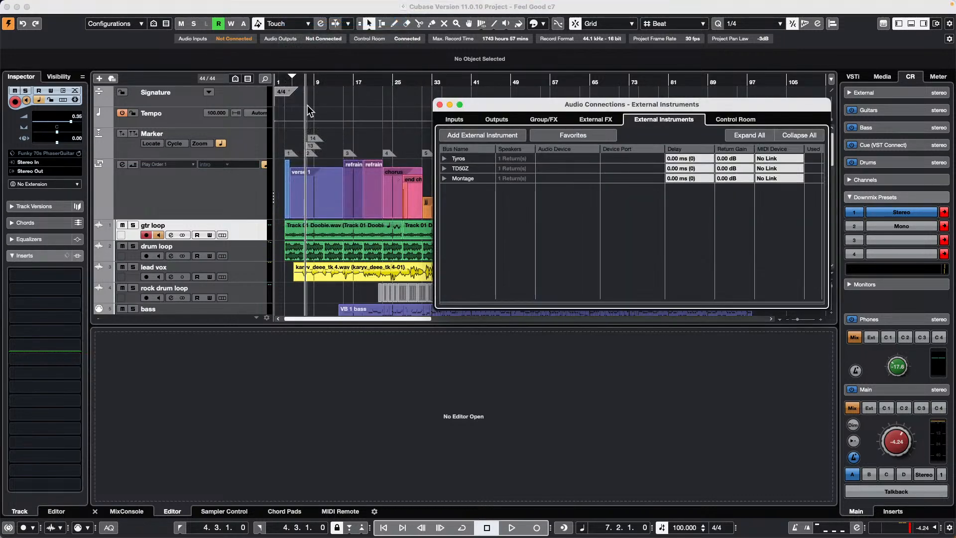
pyautogui.click(450, 120)
pyautogui.click(443, 158)
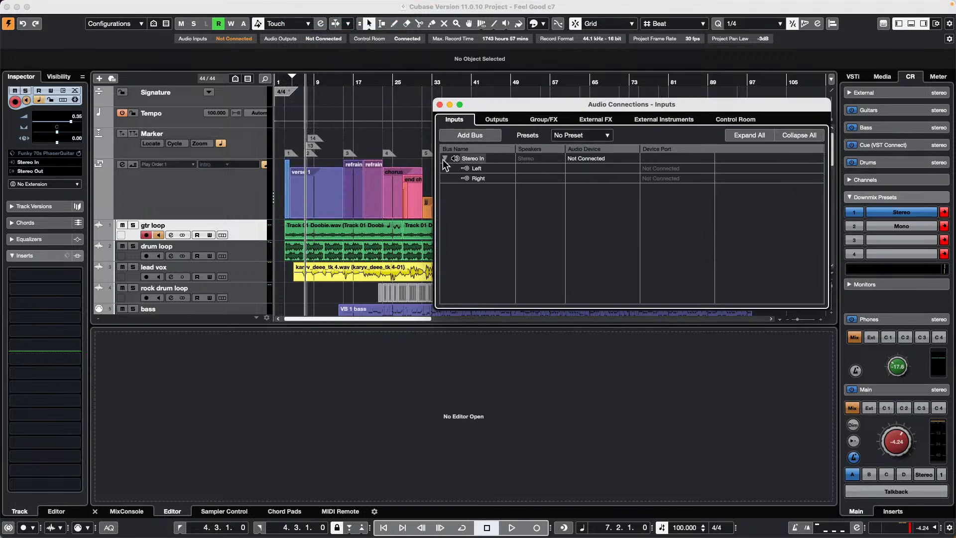
pyautogui.click(599, 159)
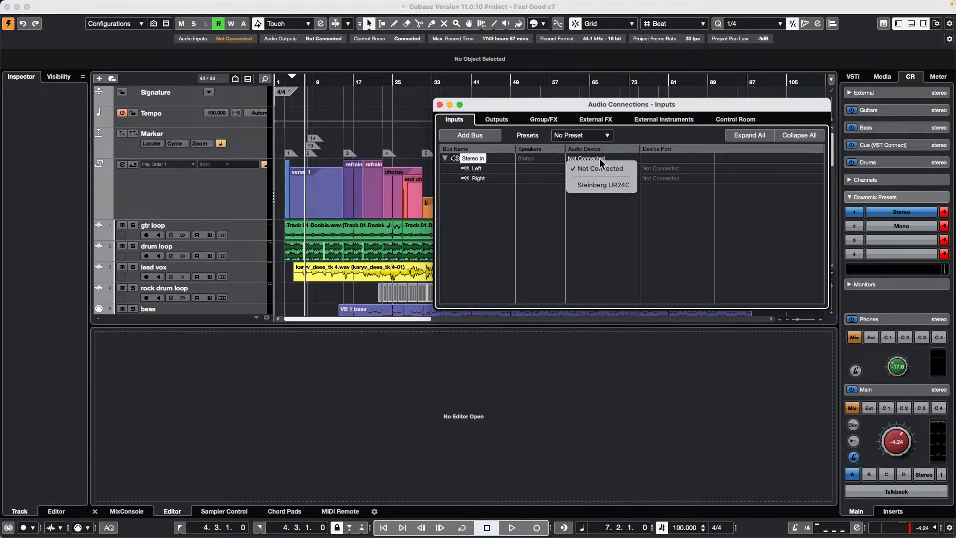
pyautogui.click(608, 184)
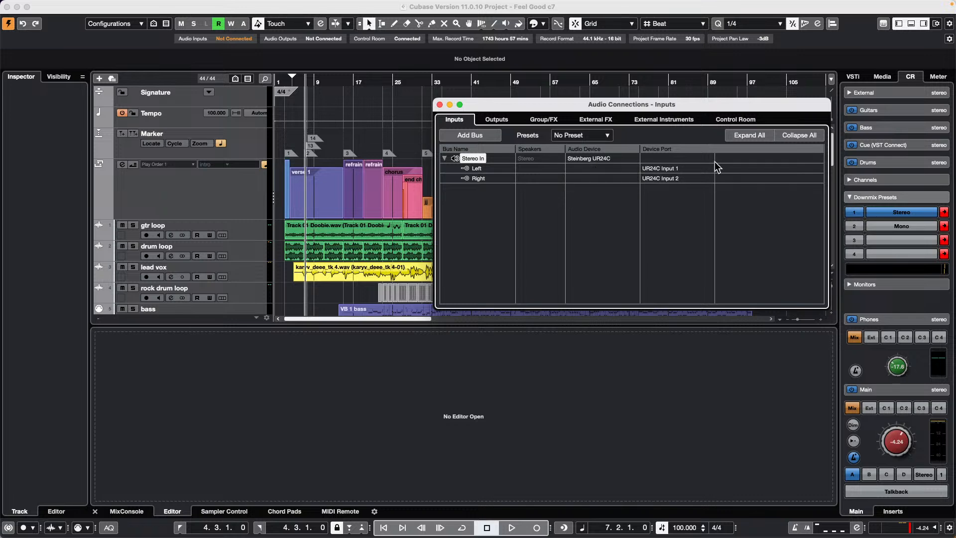
pyautogui.click(439, 104)
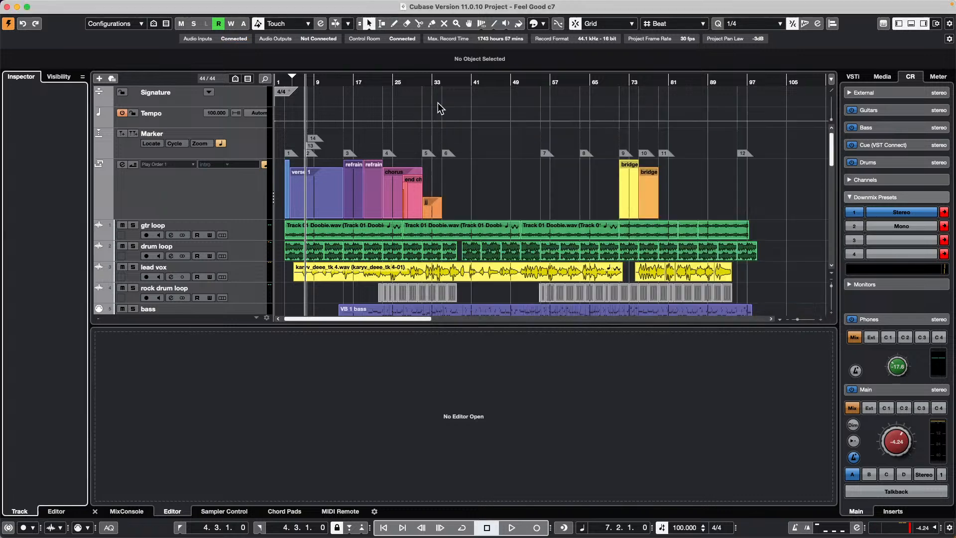
# - Select the gtr loop track and choose Stereo In as its input routing
pyautogui.click(261, 230)
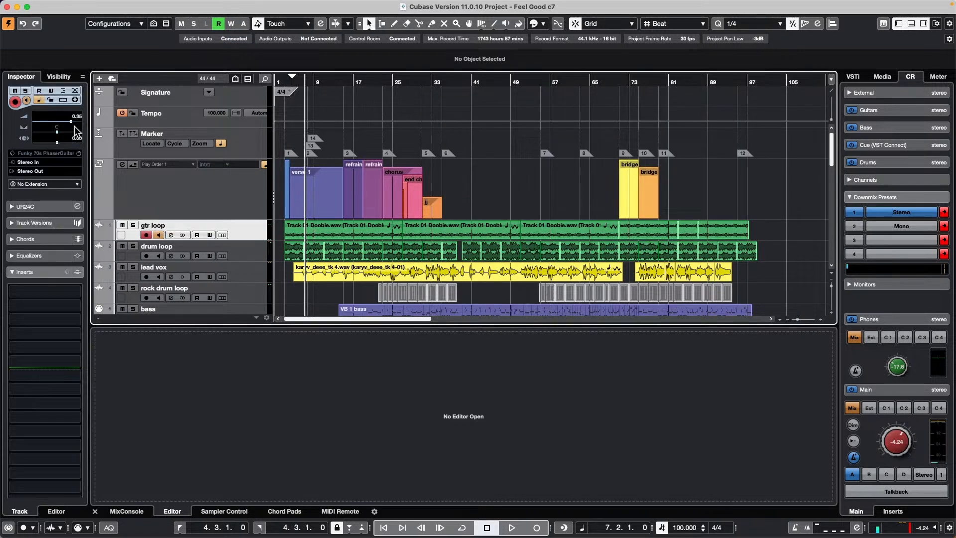
pyautogui.click(28, 162)
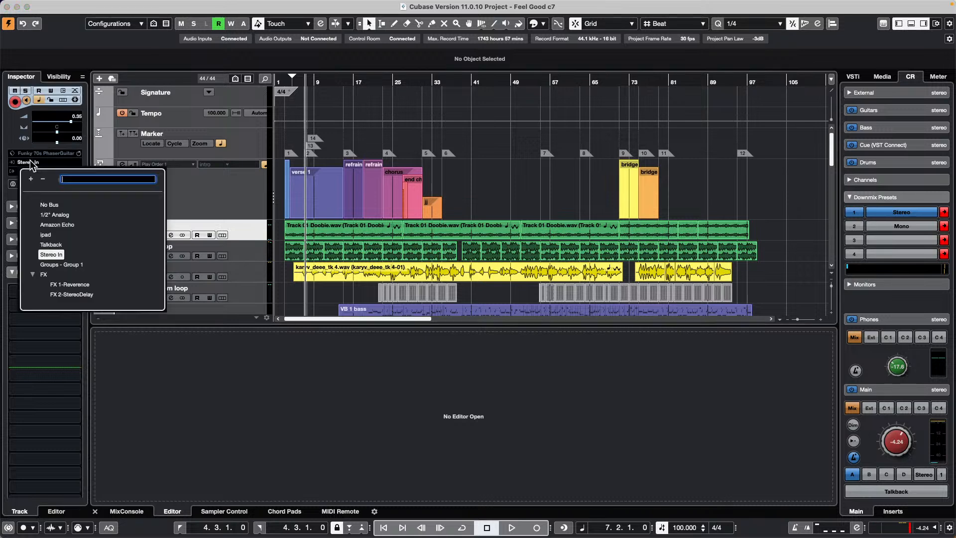
pyautogui.click(58, 255)
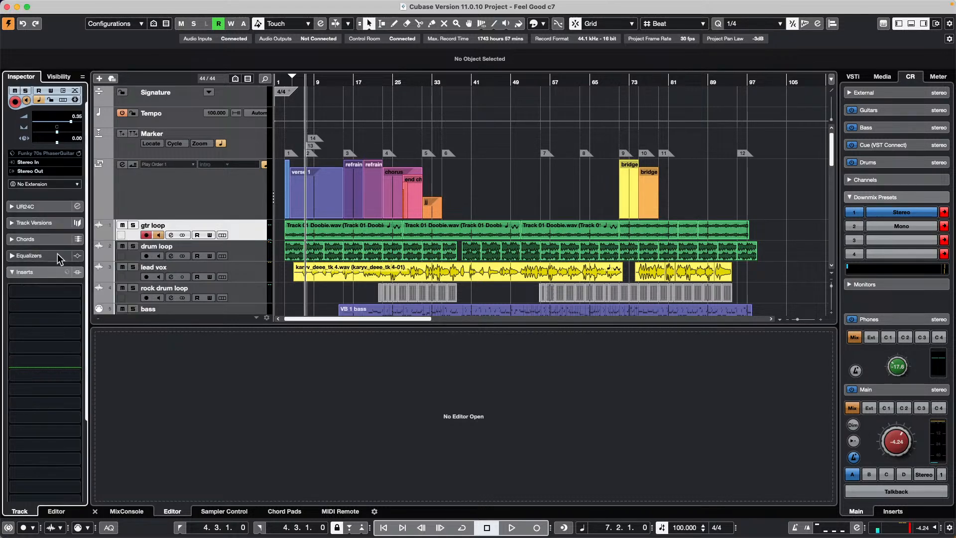
# - Expand the gtr loop track's UR24C hardware controls and enable the high-pass filter and phase inversion on both input channels
pyautogui.click(12, 206)
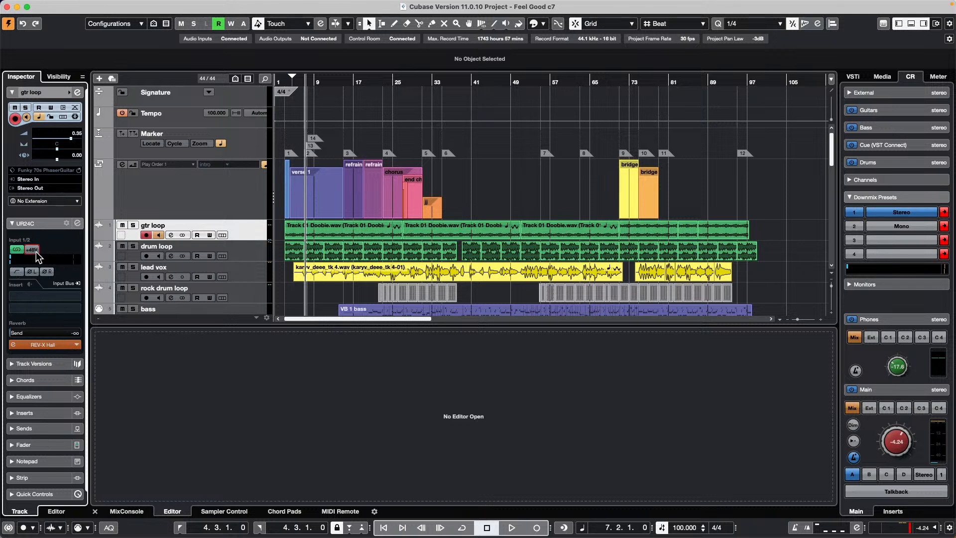
pyautogui.click(16, 250)
pyautogui.click(17, 249)
pyautogui.click(33, 274)
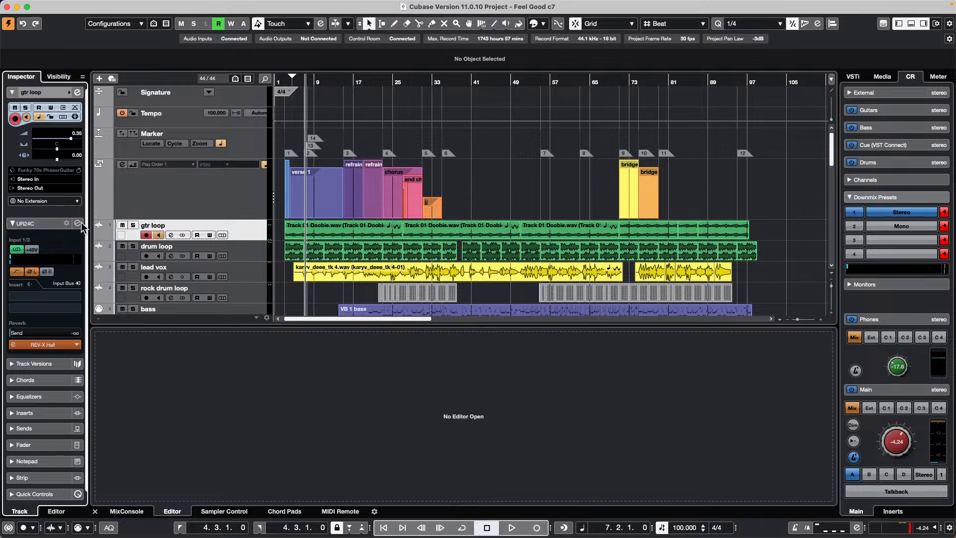
# - View the UR24C's own hardware mixer, close it and select the arranger track
pyautogui.click(77, 223)
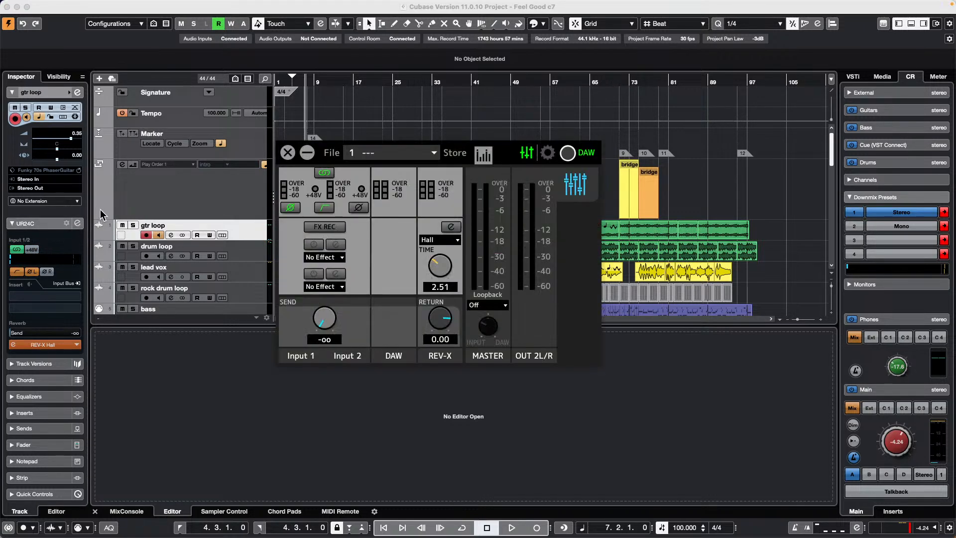
pyautogui.click(287, 153)
pyautogui.click(233, 199)
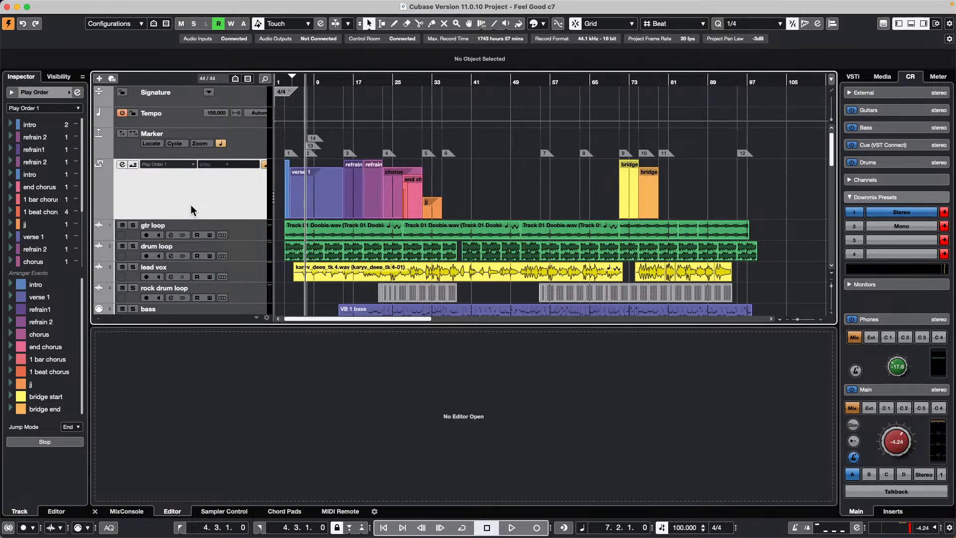
# - Examine the Hardware rack in the MixConsole for the audio channels, then close the mixer
pyautogui.press('F3')
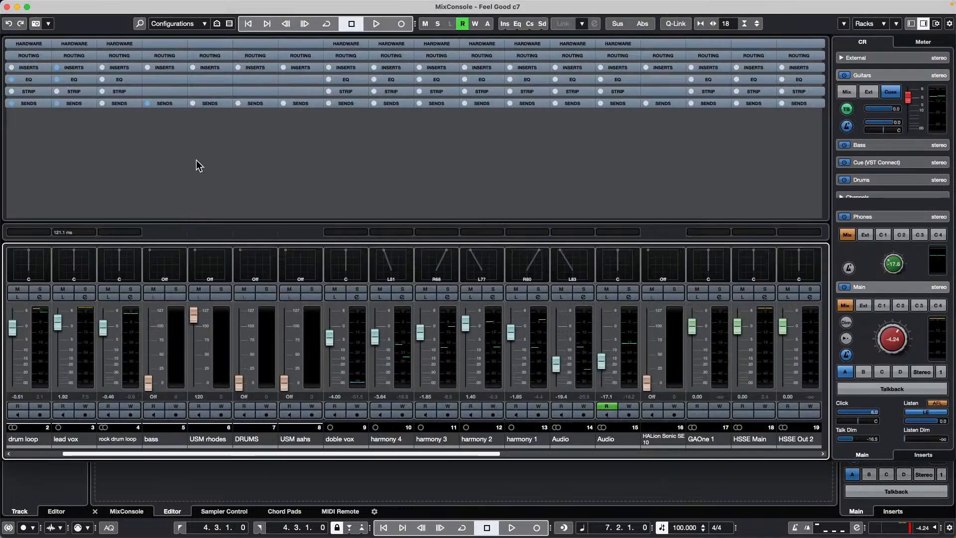
pyautogui.click(112, 42)
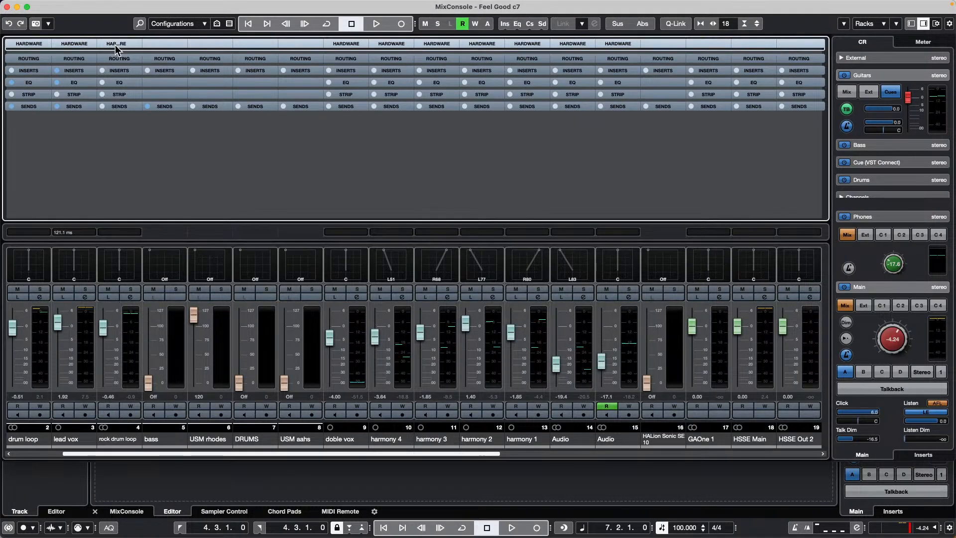
pyautogui.click(113, 43)
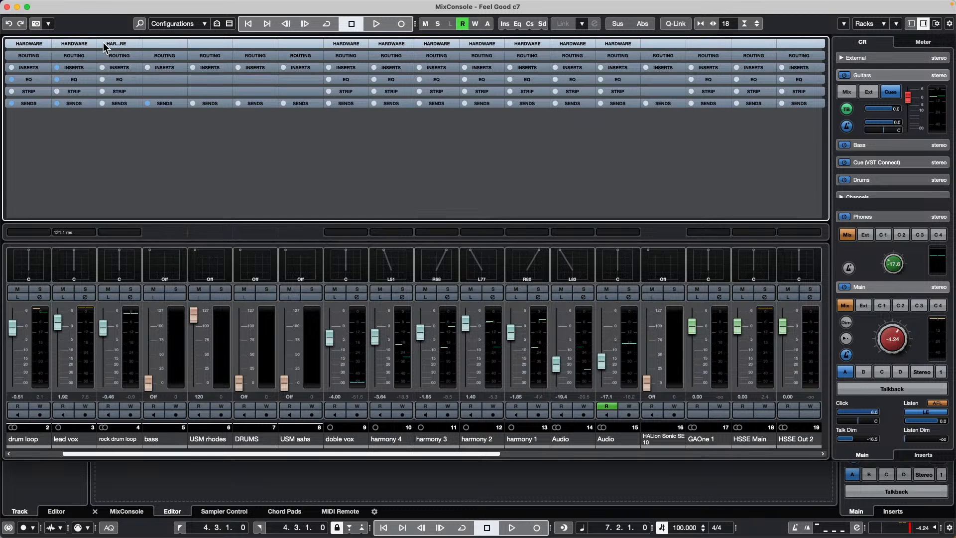
pyautogui.click(103, 42)
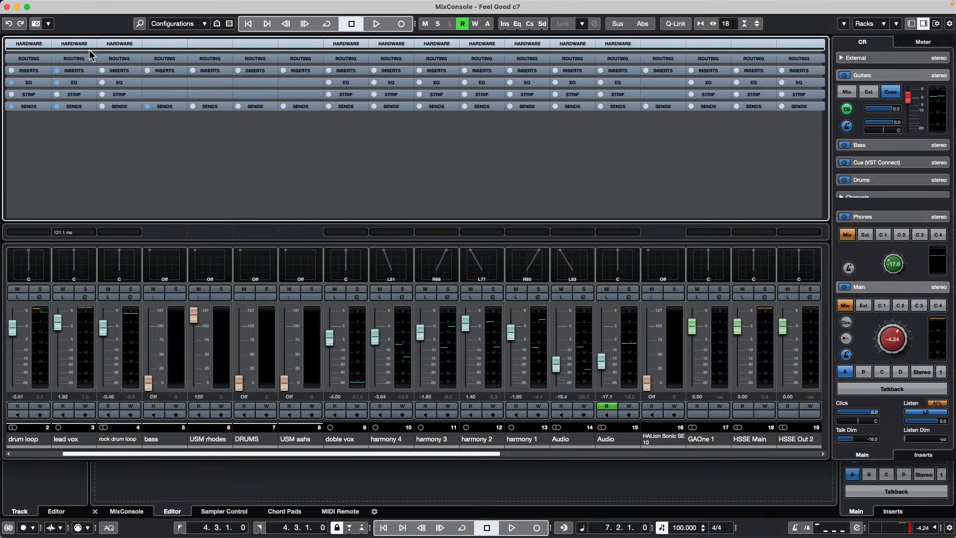
pyautogui.moveTo(390, 9); pyautogui.dragTo(469, 31)
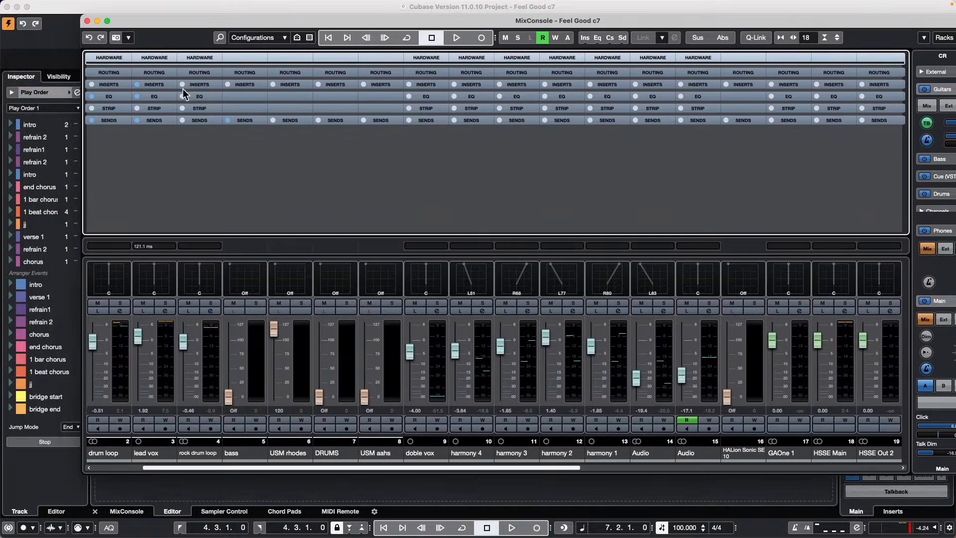
pyautogui.click(156, 58)
pyautogui.click(155, 59)
pyautogui.click(88, 21)
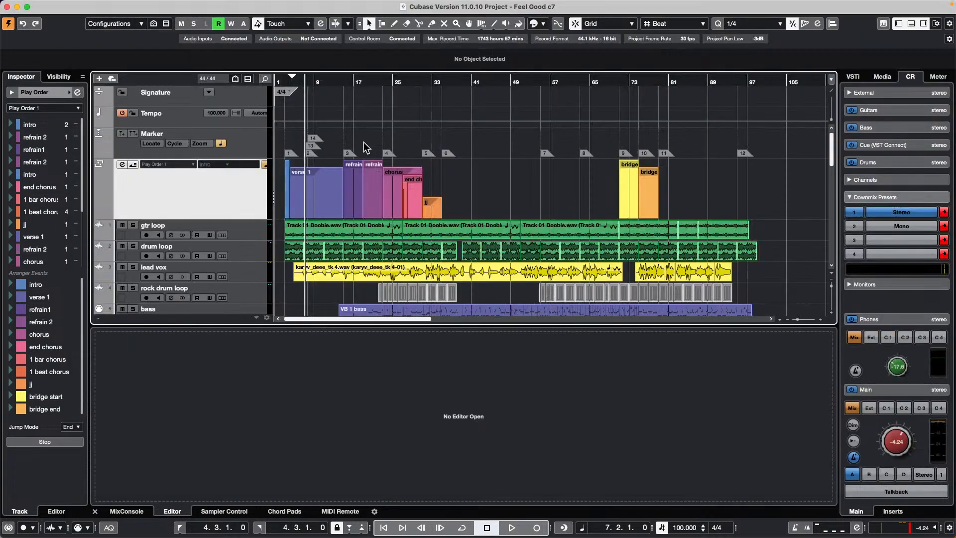
# - Reopen the MixConsole, hide its Hardware rack and show it again
pyautogui.press('F3')
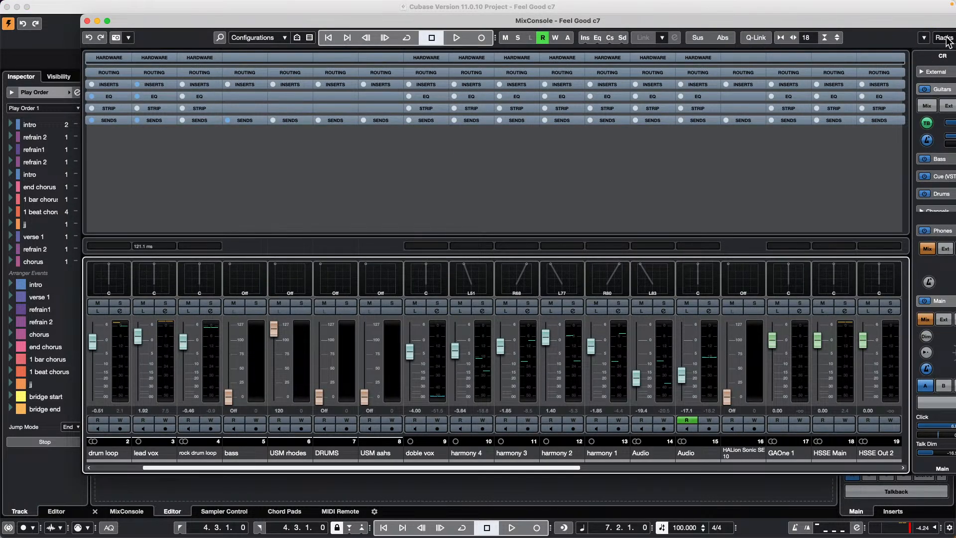
pyautogui.doubleClick(893, 18)
pyautogui.click(908, 30)
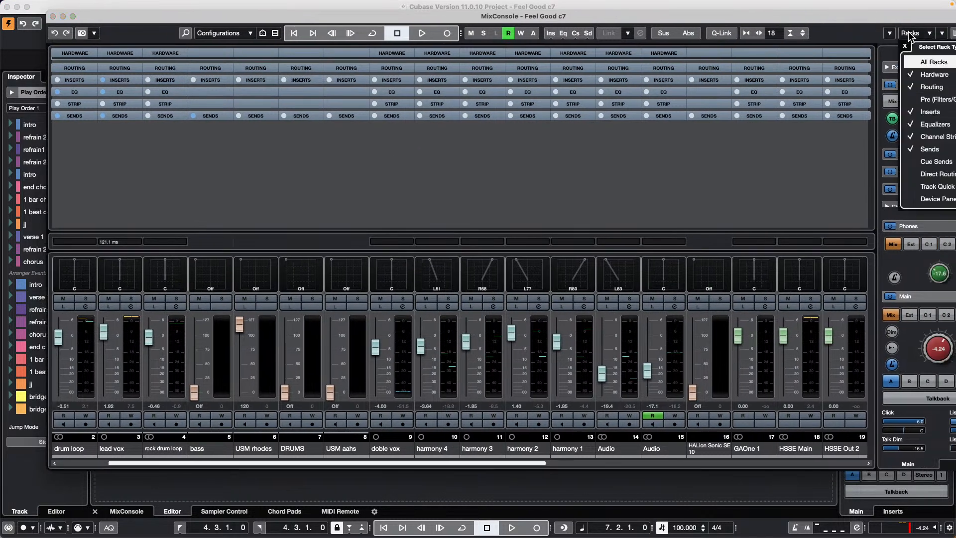
pyautogui.click(909, 75)
pyautogui.click(354, 83)
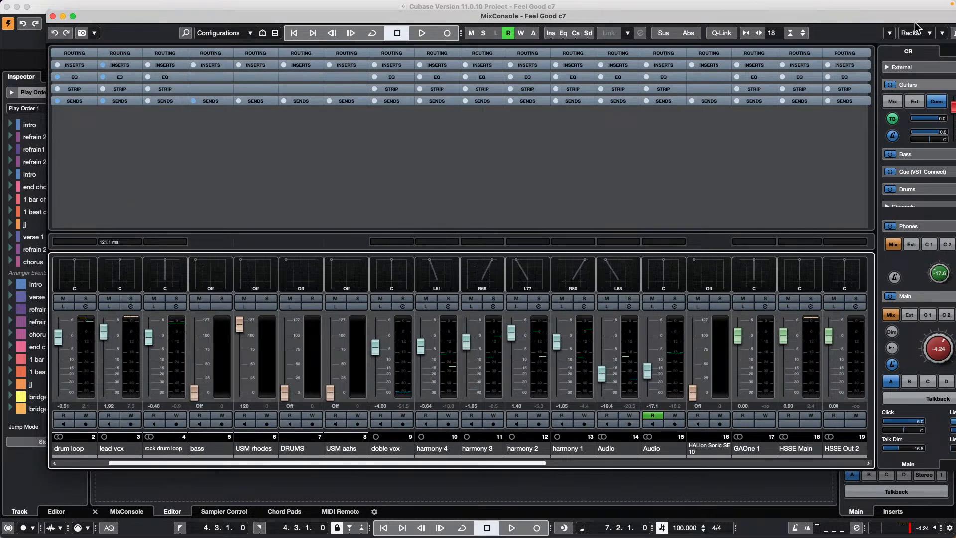
pyautogui.click(928, 34)
pyautogui.click(924, 74)
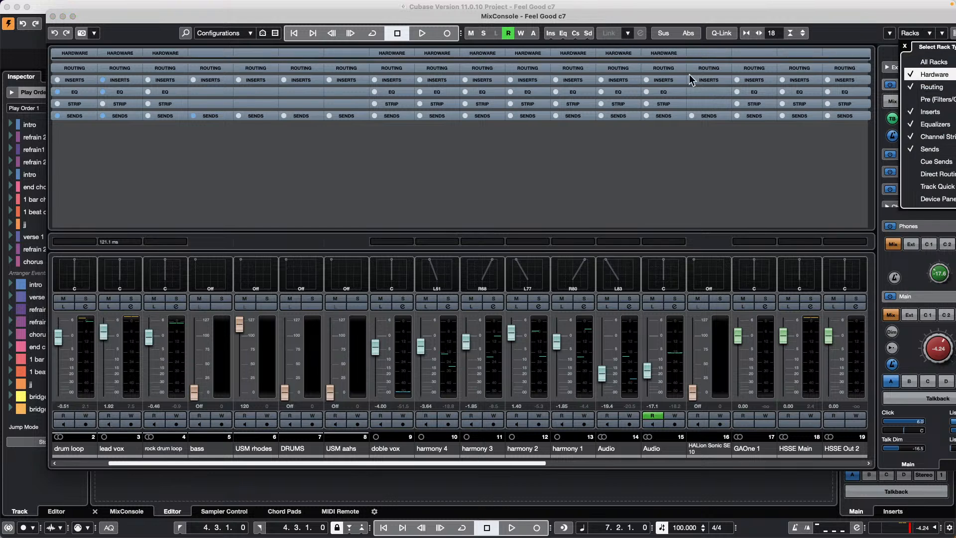
pyautogui.click(164, 55)
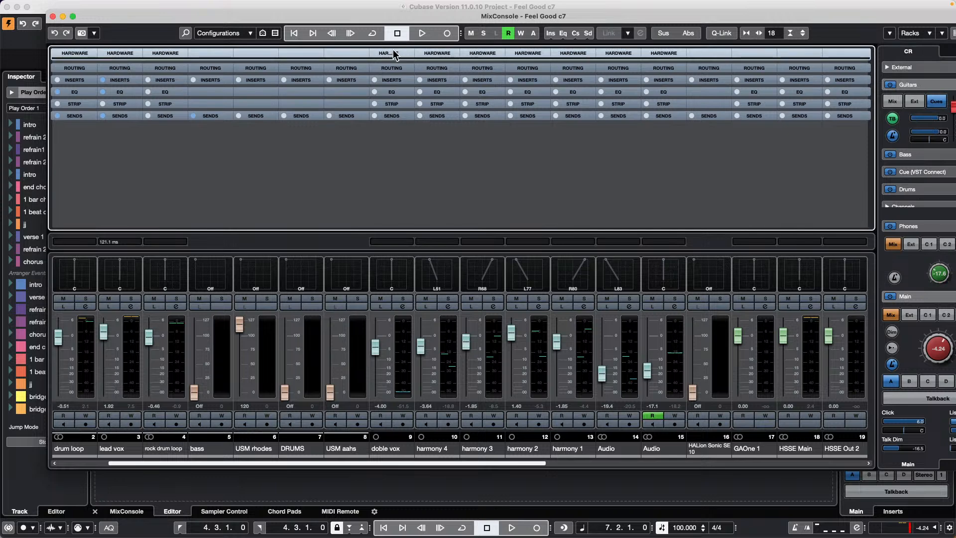
# - Select the gtr loop track, examine the Stereo In channel's UR24C settings in the MixConsole Hardware rack, and close the mixer
pyautogui.moveTo(175, 16); pyautogui.dragTo(403, 45)
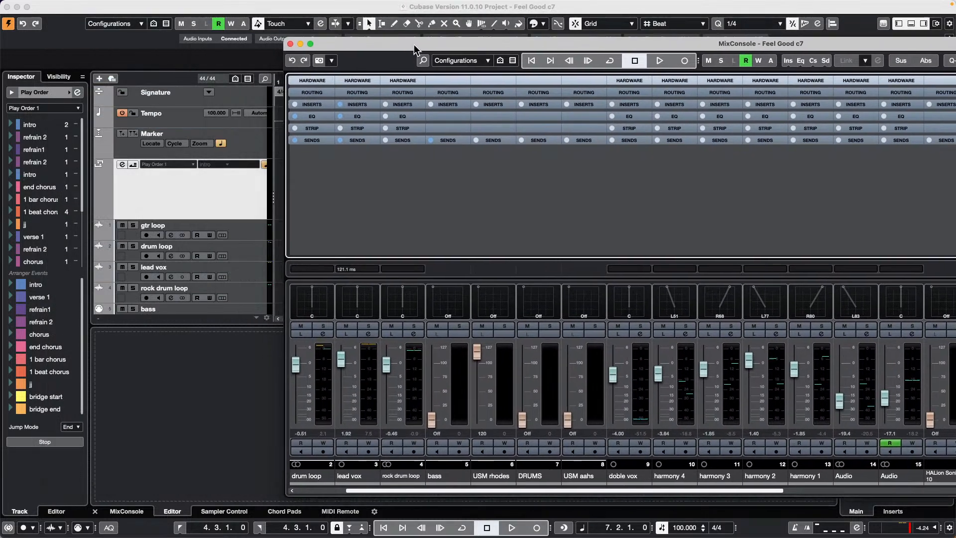
pyautogui.click(243, 237)
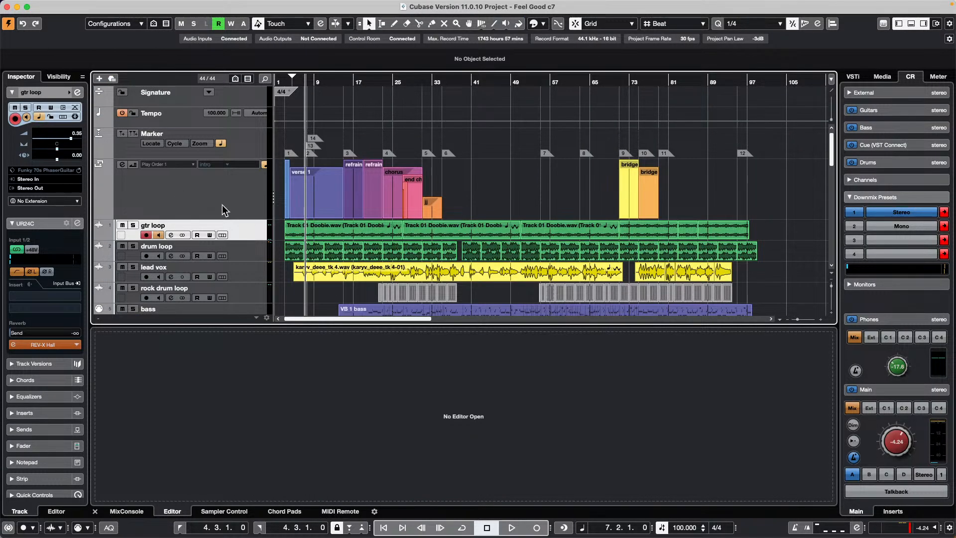
pyautogui.press('F3')
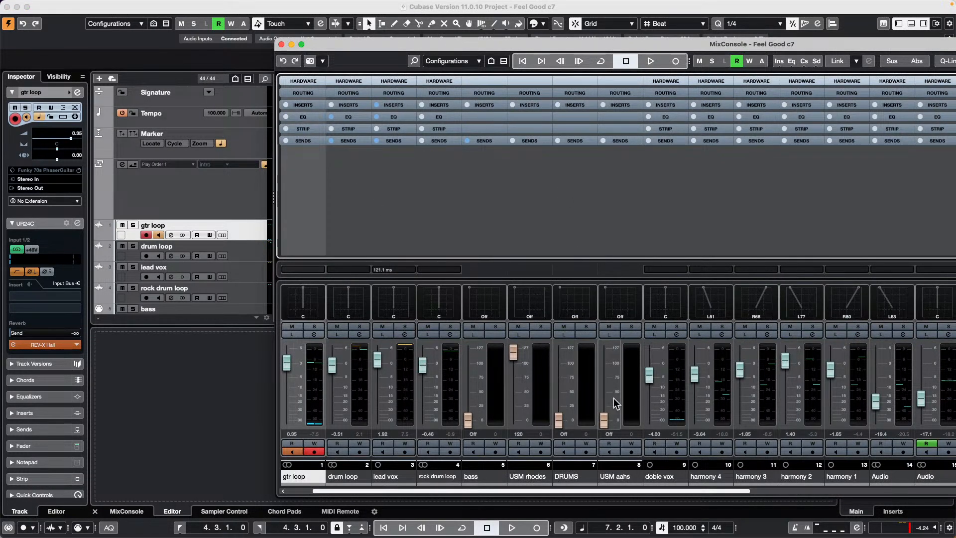
pyautogui.moveTo(603, 493); pyautogui.dragTo(550, 493)
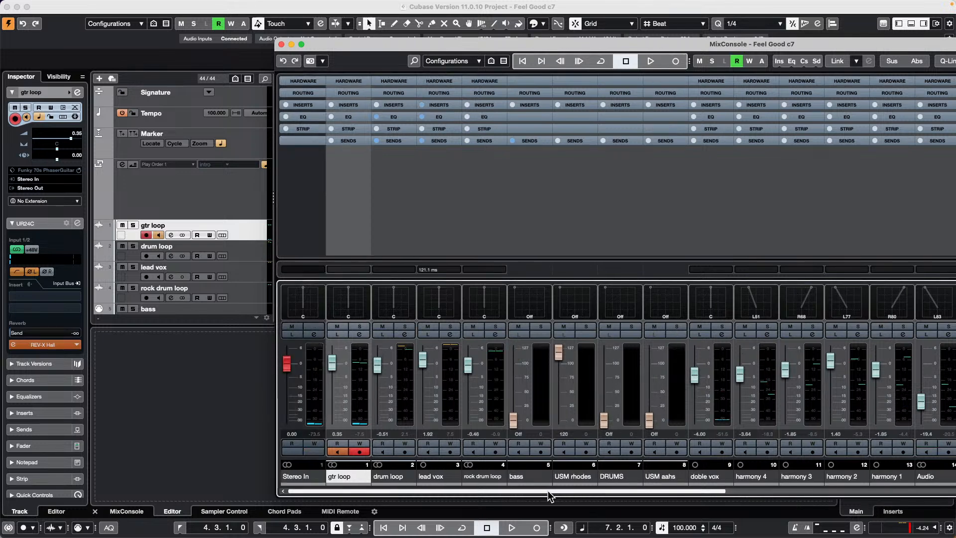
pyautogui.click(351, 82)
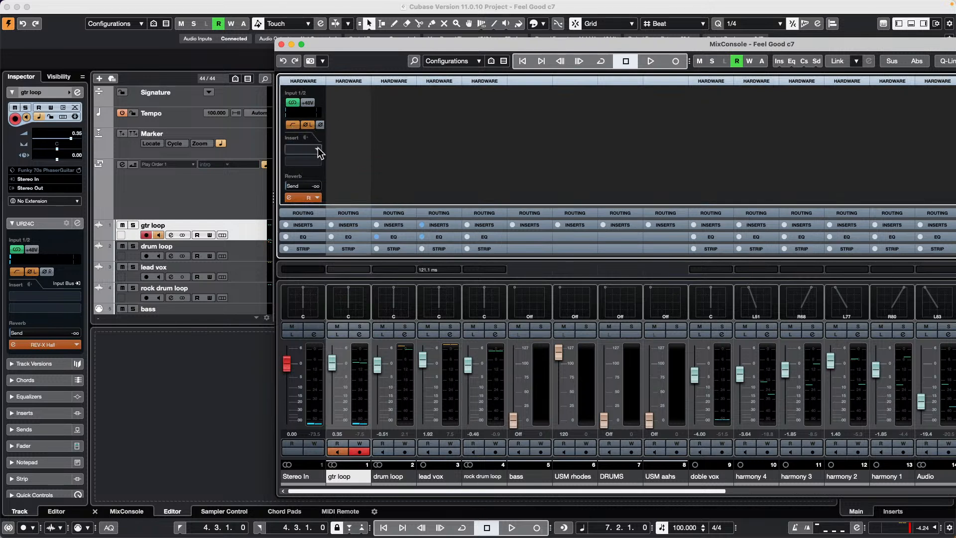
pyautogui.click(280, 44)
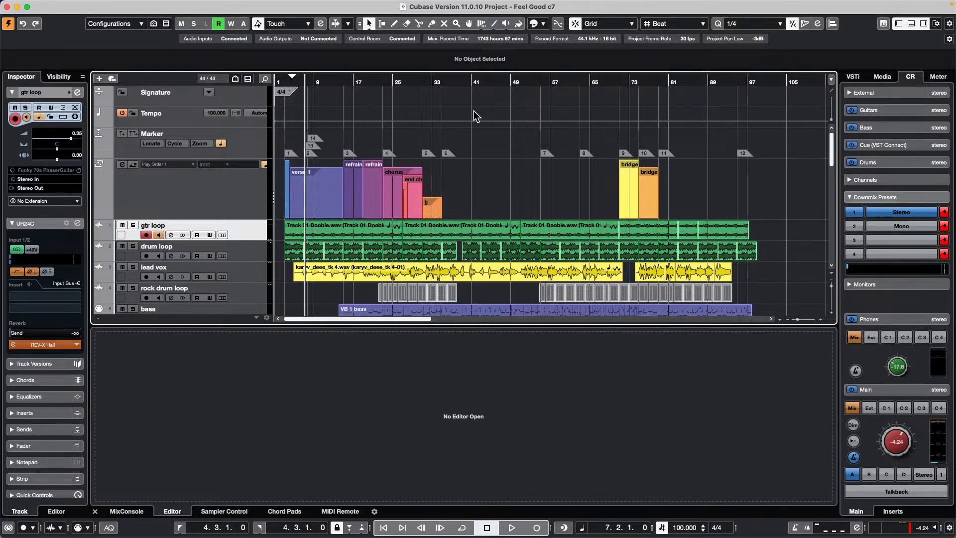
# - Open the Preferences and view the audio recording settings, moving the dialog clear of the track list
pyautogui.moveTo(81, 6)
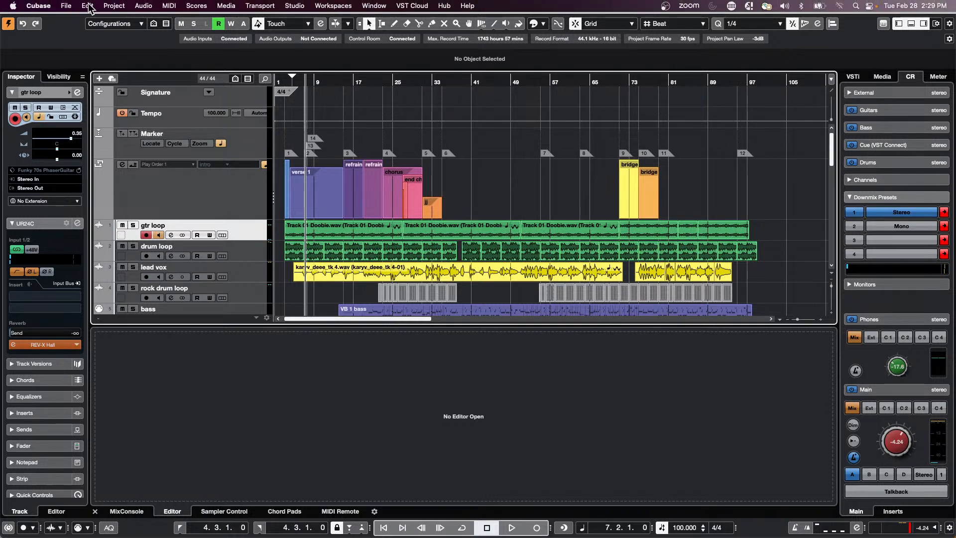
pyautogui.click(38, 6)
pyautogui.moveTo(84, 7)
pyautogui.moveTo(40, 6)
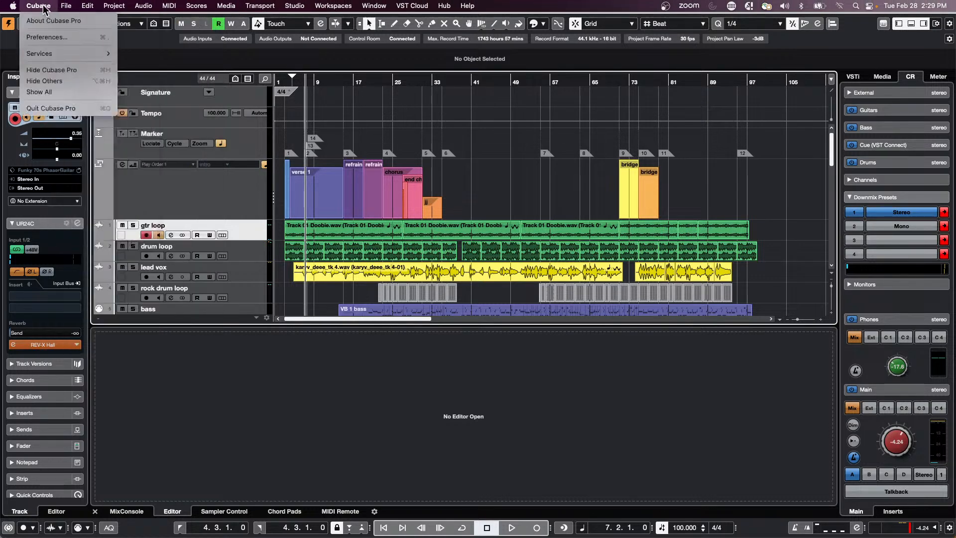
pyautogui.click(52, 38)
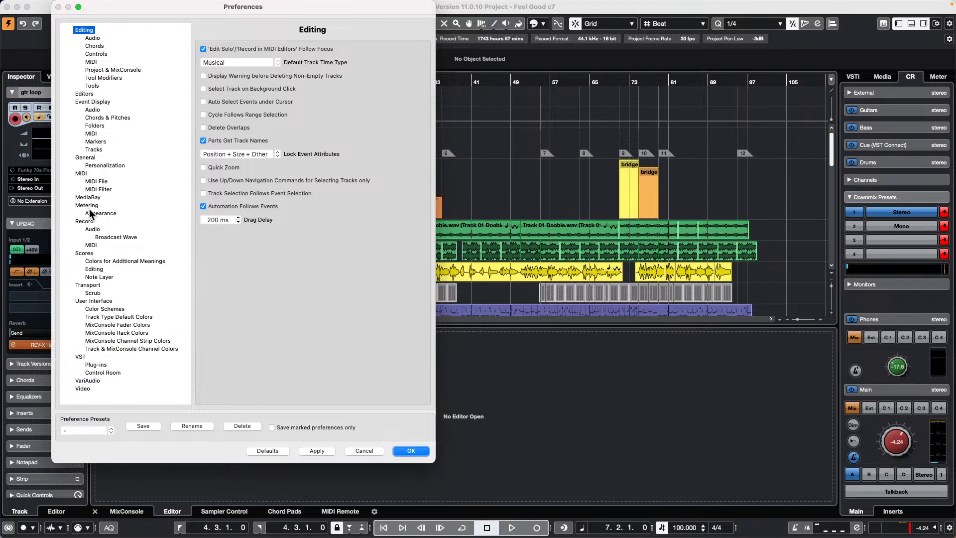
pyautogui.click(93, 230)
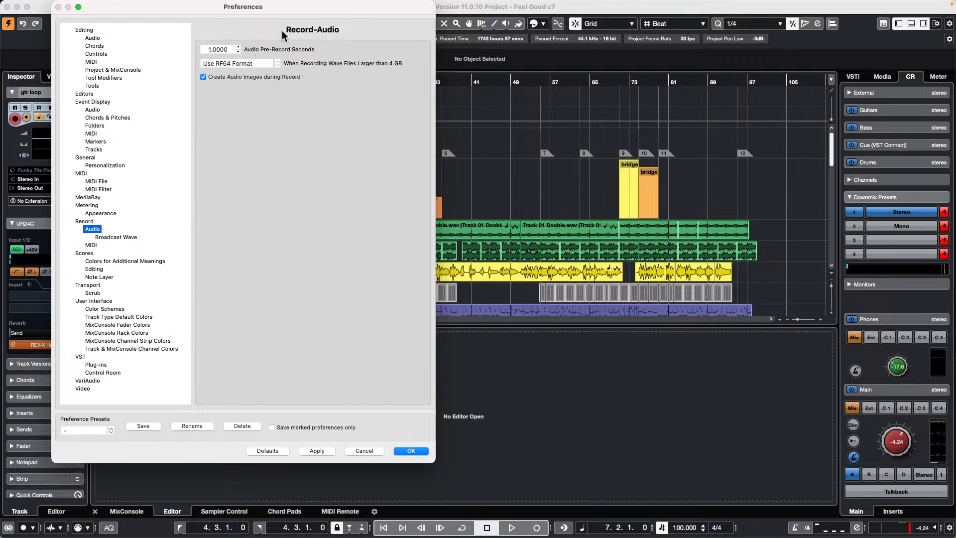
pyautogui.moveTo(278, 7); pyautogui.dragTo(373, 68)
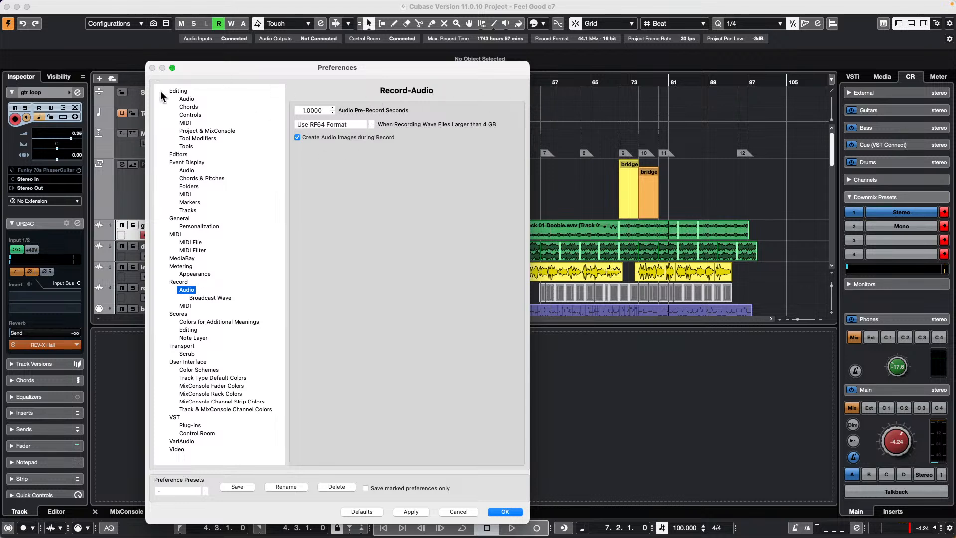
# - Accept and close the Preferences, and move the project cursor to bar 48
pyautogui.moveTo(416, 65); pyautogui.dragTo(399, 5)
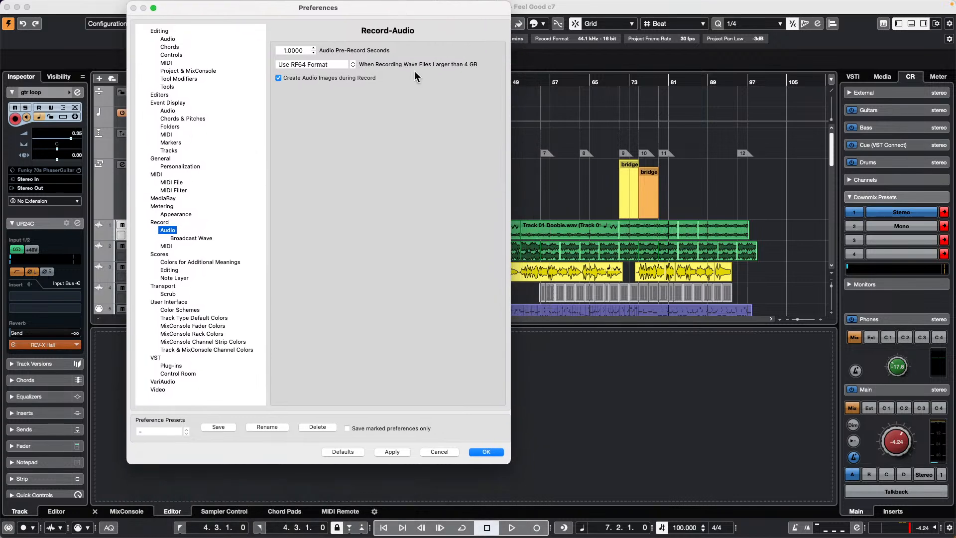
pyautogui.click(487, 449)
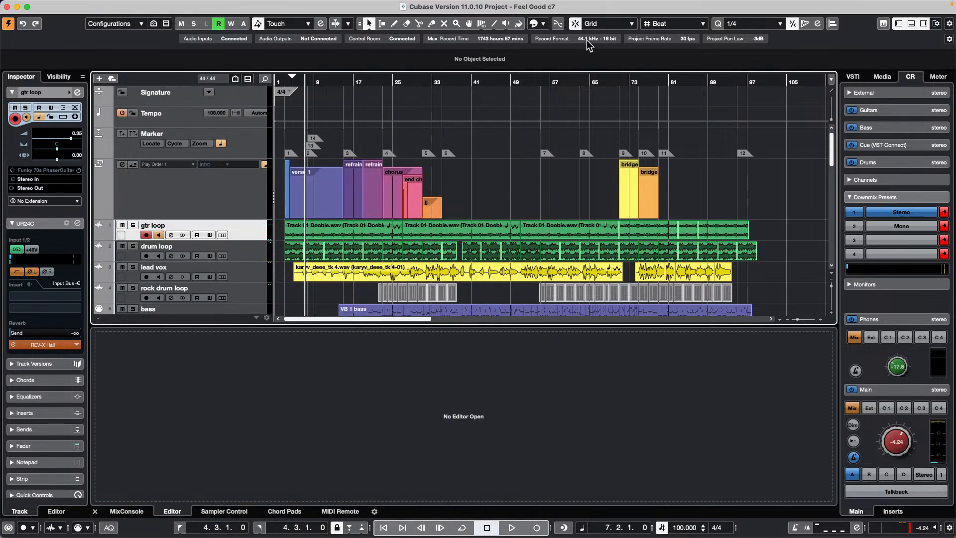
pyautogui.click(510, 82)
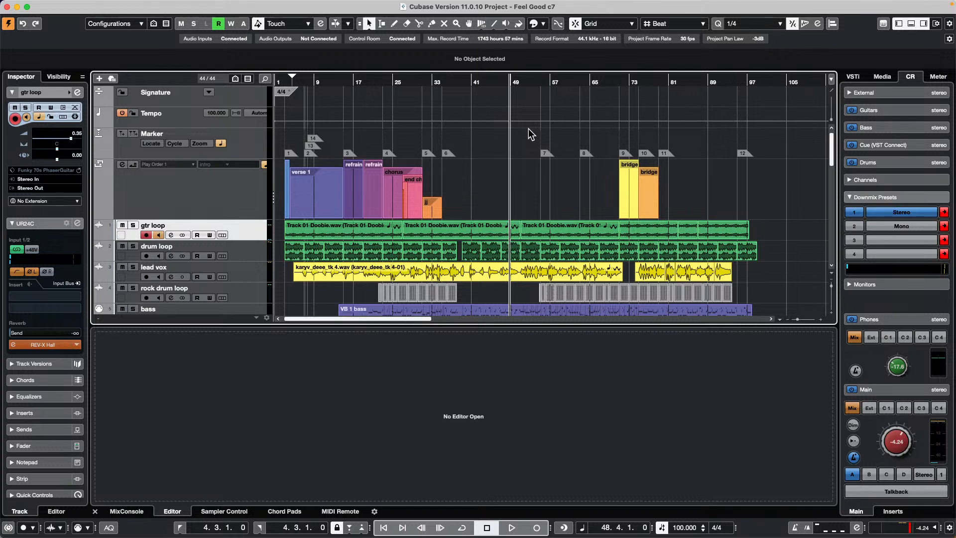
pyautogui.click(508, 84)
# - Select the range from 48.2.1 to 57.2.1 on the arranger track and set the locators to it
pyautogui.rightClick(525, 194)
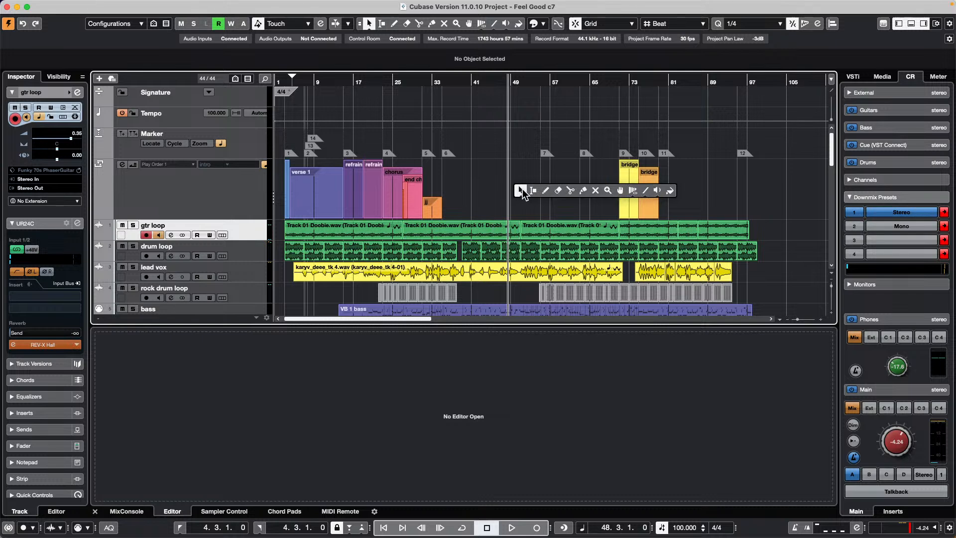
pyautogui.click(526, 195)
pyautogui.moveTo(508, 198)
pyautogui.mouseDown()
pyautogui.moveTo(565, 199)
pyautogui.moveTo(550, 199)
pyautogui.mouseUp()
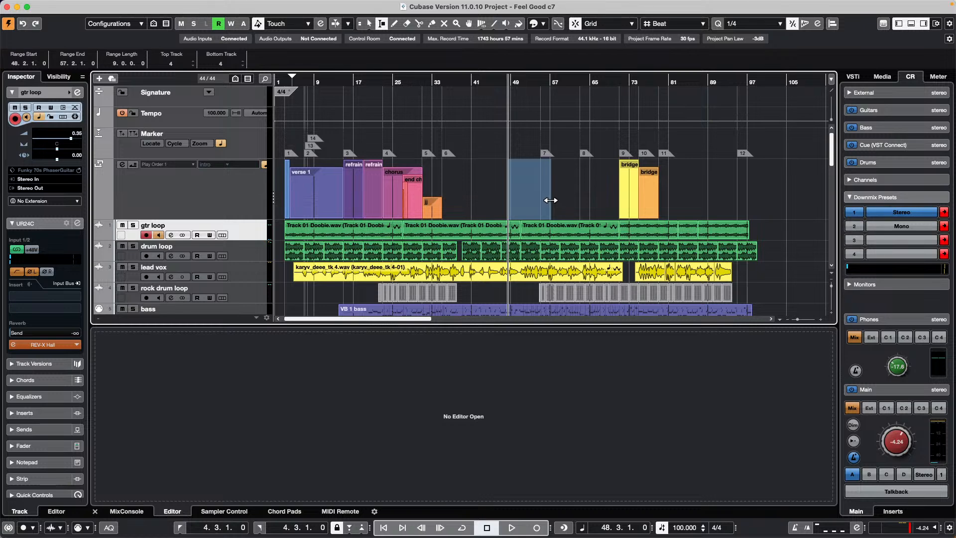
pyautogui.press('p')
# - Place the project cursor at 46.3.1, ahead of the locator range, and activate punch in and punch out
pyautogui.moveTo(498, 81); pyautogui.dragTo(497, 99)
pyautogui.press('o')
pyautogui.press('i')
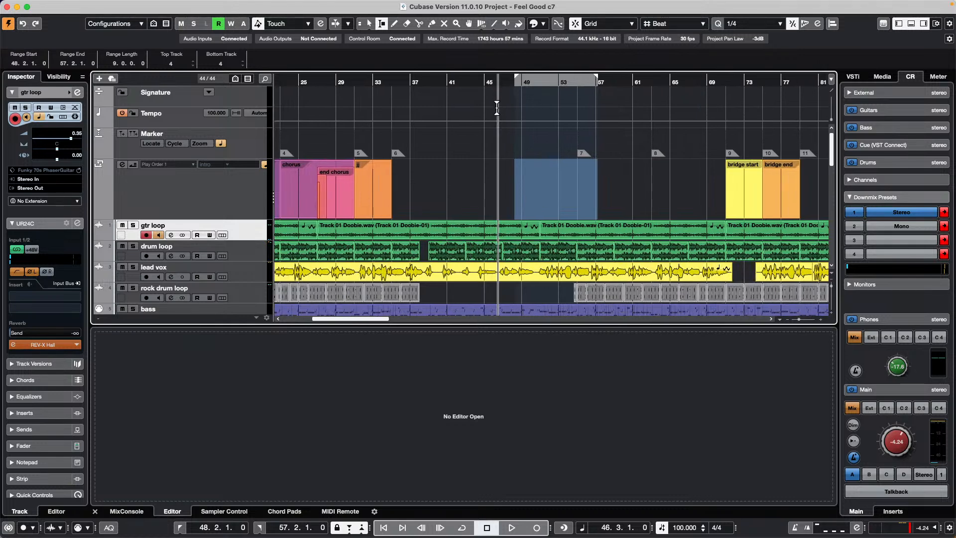
# - Create a new track version on the lead vox track and increase the track's height
pyautogui.scroll(-1, 522, 194)
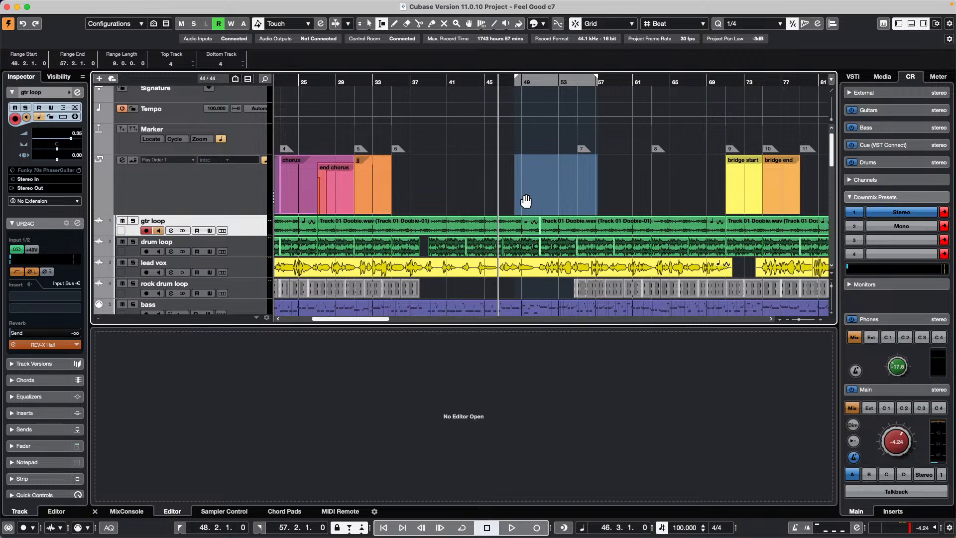
pyautogui.click(223, 263)
pyautogui.click(226, 261)
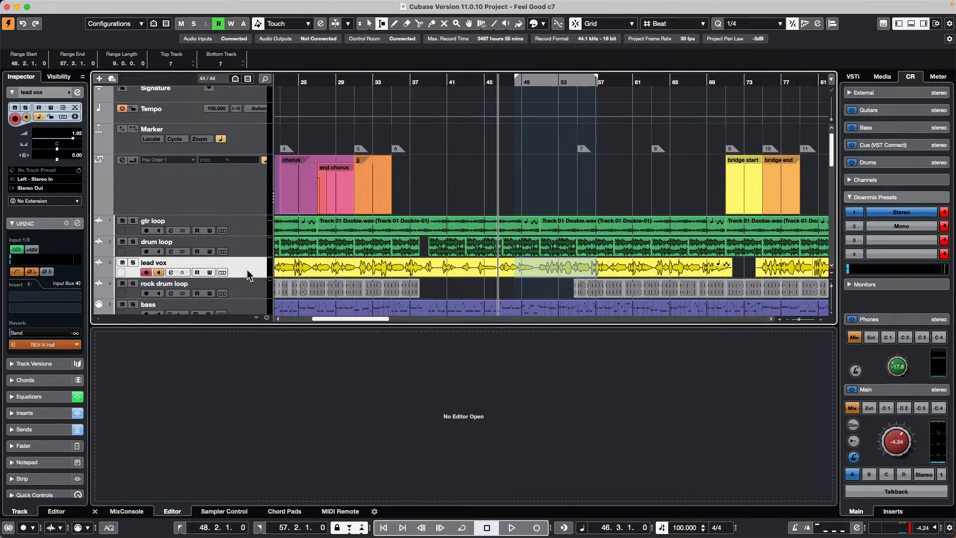
pyautogui.click(221, 262)
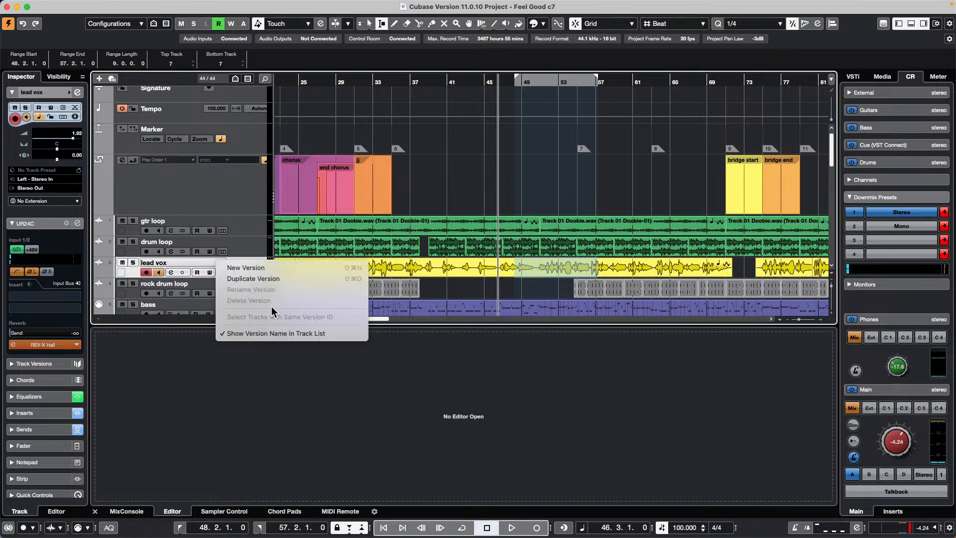
pyautogui.click(285, 268)
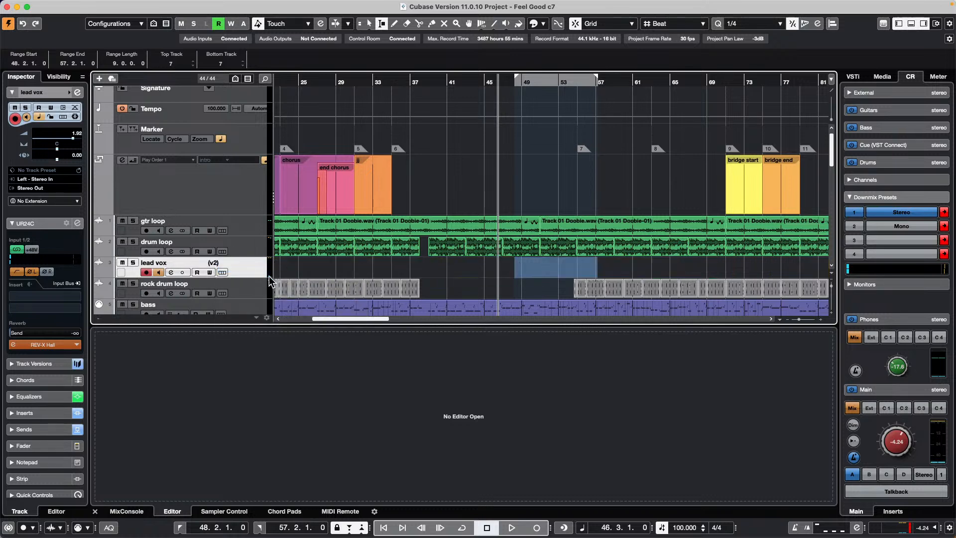
pyautogui.moveTo(251, 277); pyautogui.dragTo(251, 307)
pyautogui.scroll(-5, 689, 251)
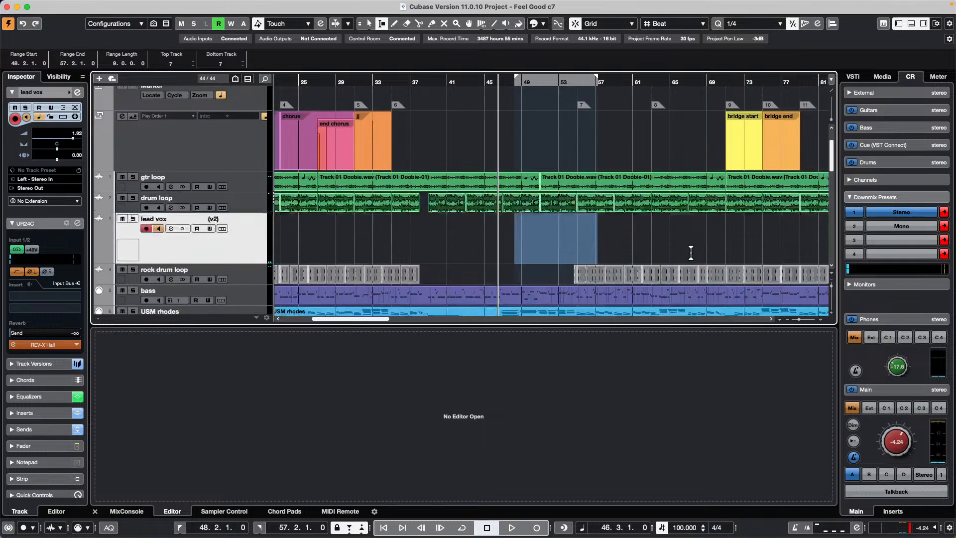
pyautogui.scroll(1, 688, 252)
# - Play up to the punch-in point, record a short take on the lead vox track, and stop
pyautogui.press('space')
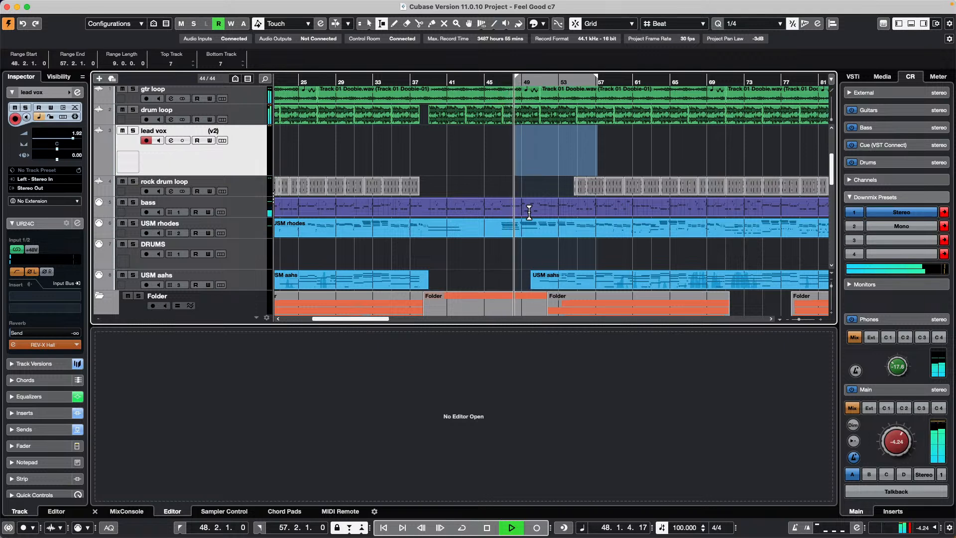
pyautogui.press('KP_Multiply')
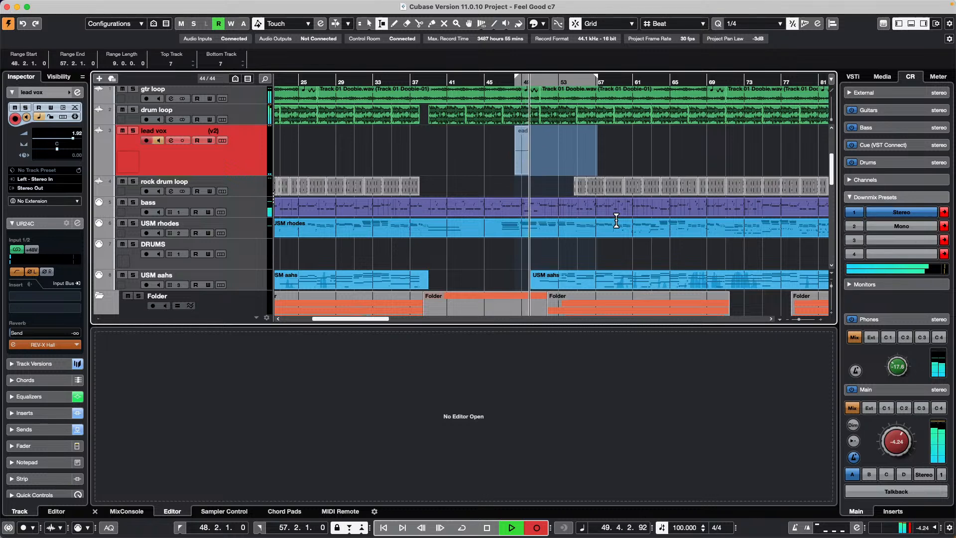
pyautogui.press('space')
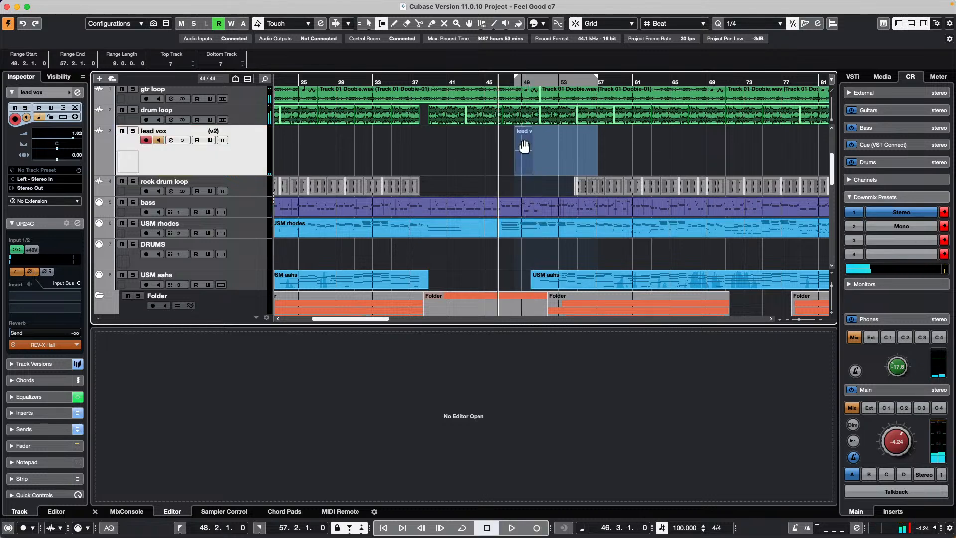
# - Try extending the start of the recorded lead vox_01 event back before the punch-in point to about 47.4.2, undoing the change
pyautogui.rightClick(496, 169)
pyautogui.click(496, 170)
pyautogui.click(496, 170)
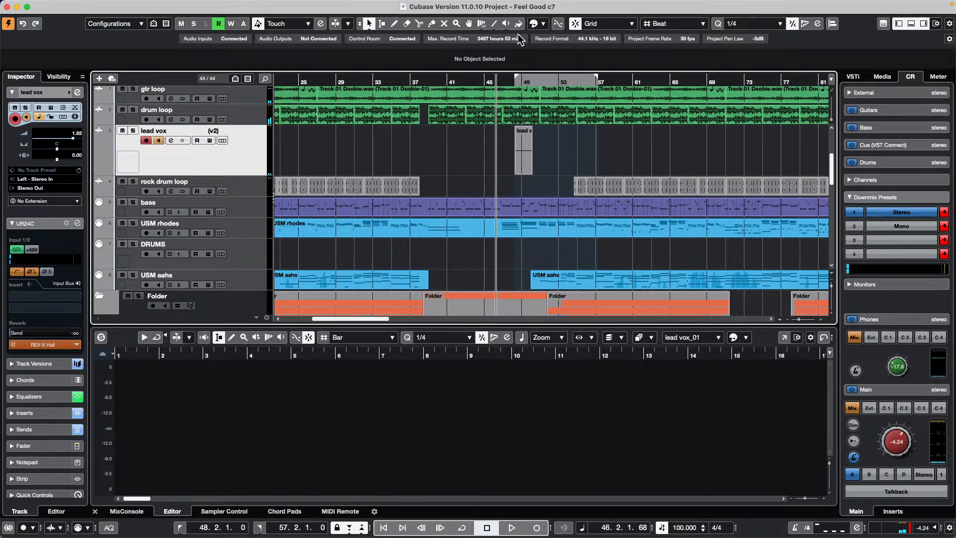
pyautogui.moveTo(506, 80); pyautogui.dragTo(507, 94)
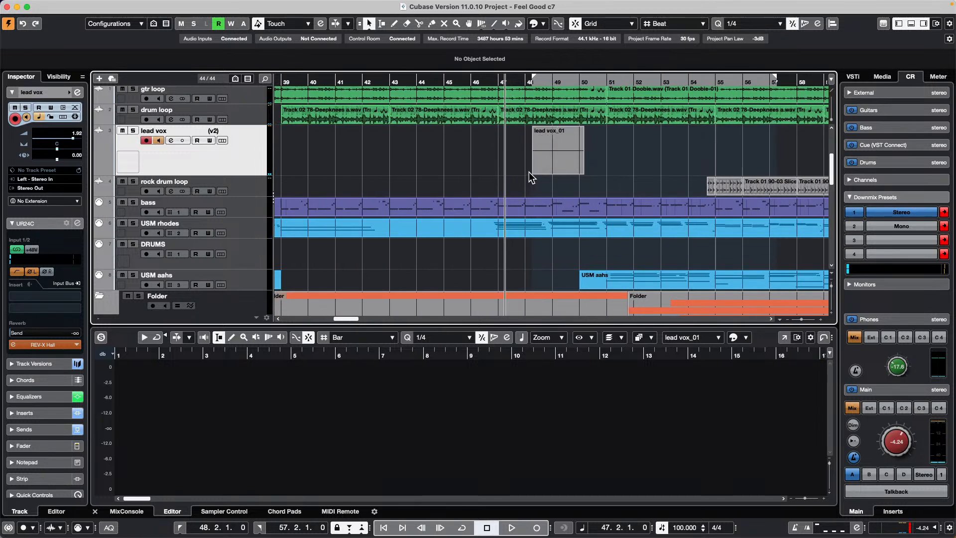
pyautogui.moveTo(532, 173); pyautogui.dragTo(476, 171)
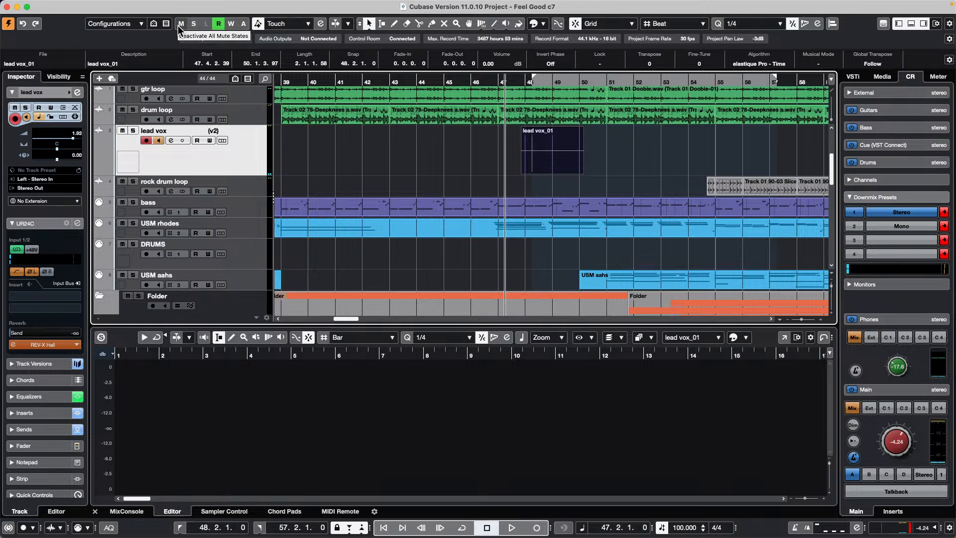
pyautogui.press('super+z')
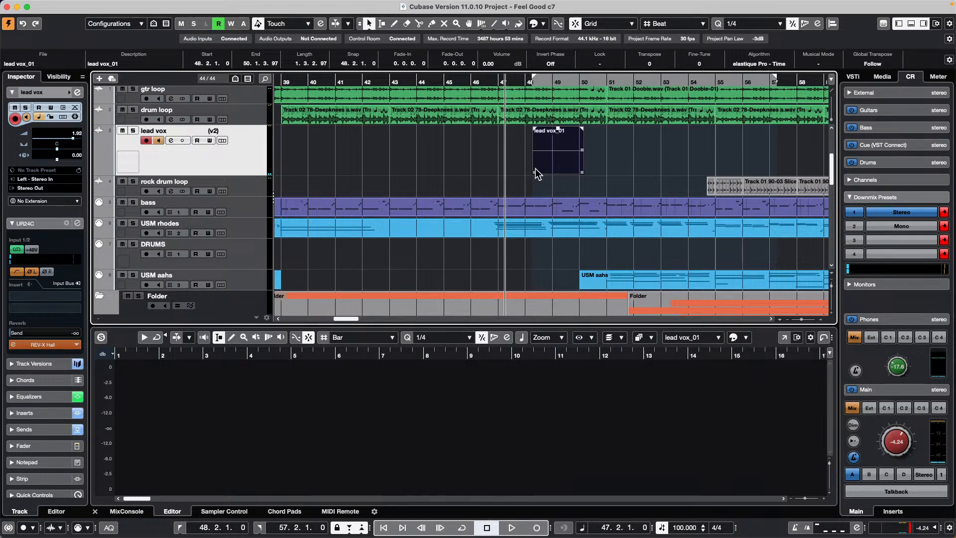
pyautogui.moveTo(532, 172); pyautogui.dragTo(473, 177)
# - Open the recent project schubert 2nd H7.cpr and accept the missing ports unmapped
pyautogui.moveTo(167, 3)
pyautogui.click(65, 5)
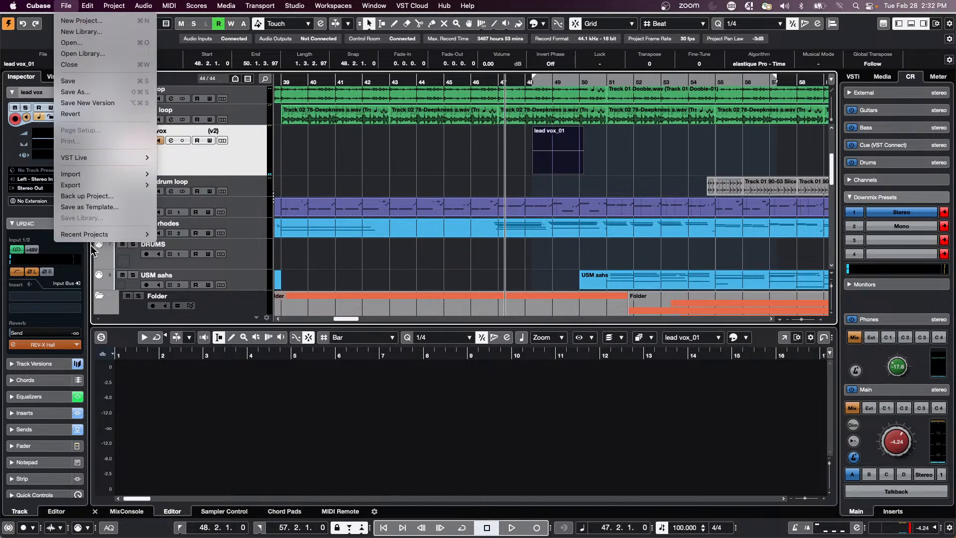
pyautogui.moveTo(95, 234)
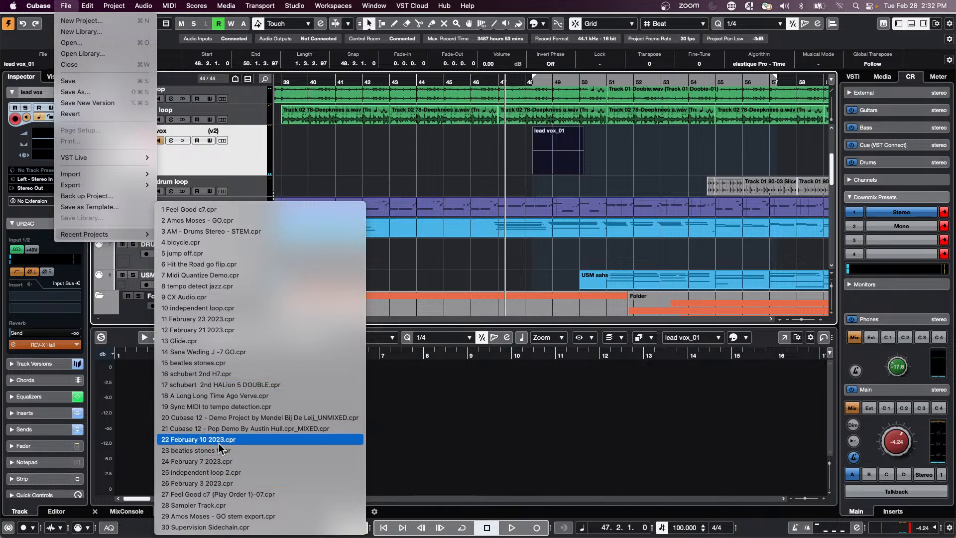
pyautogui.click(258, 375)
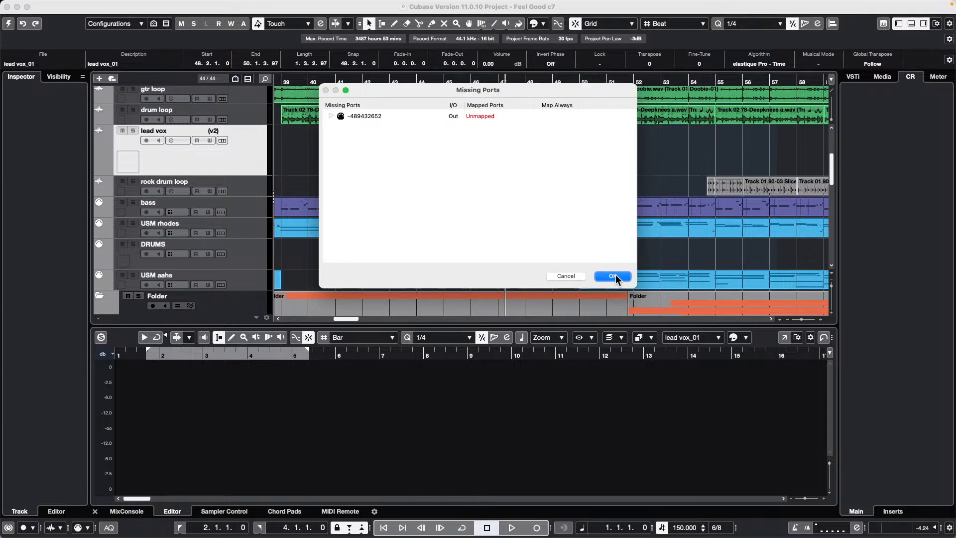
pyautogui.click(614, 276)
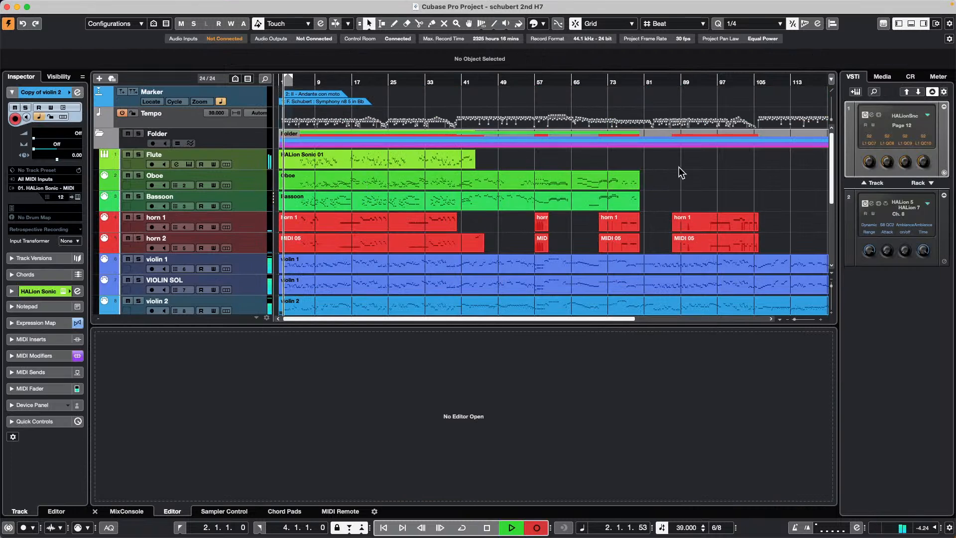
# - Select the violin 1 part so its notes and articulations show in the lower editor, and stop the transport
pyautogui.click(137, 508)
pyautogui.click(363, 260)
pyautogui.press('space')
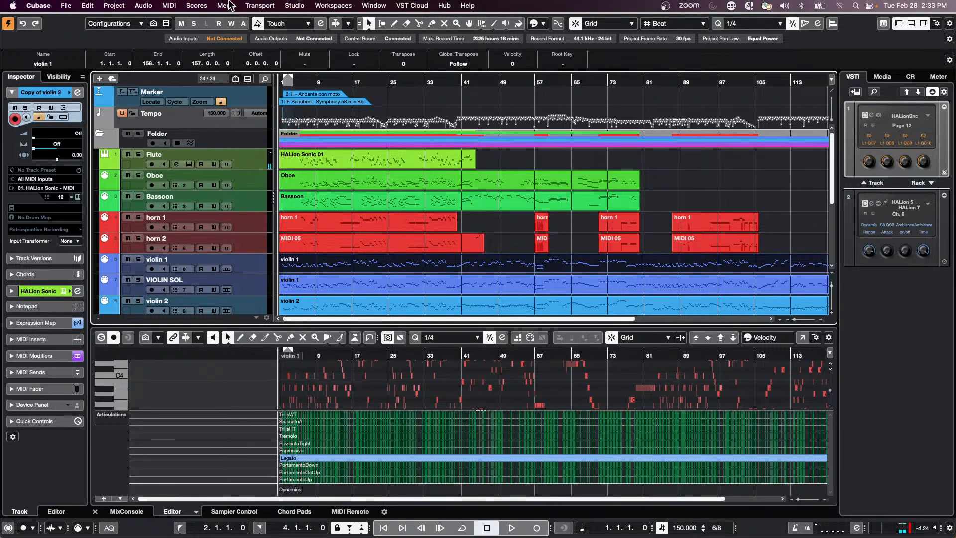
# - Examine the bass map's output mapping and its status options in the Expression Map Setup, then close the window
pyautogui.click(229, 4)
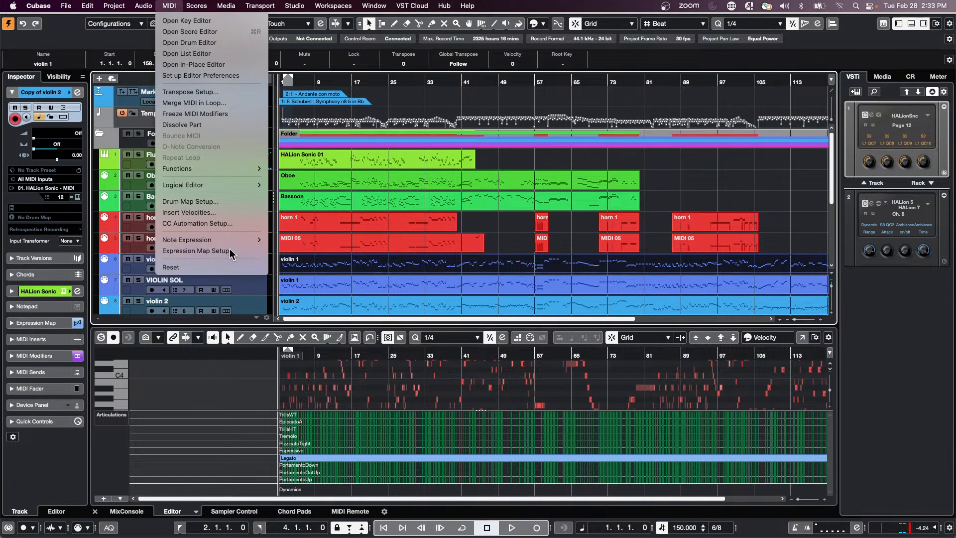
pyautogui.click(230, 252)
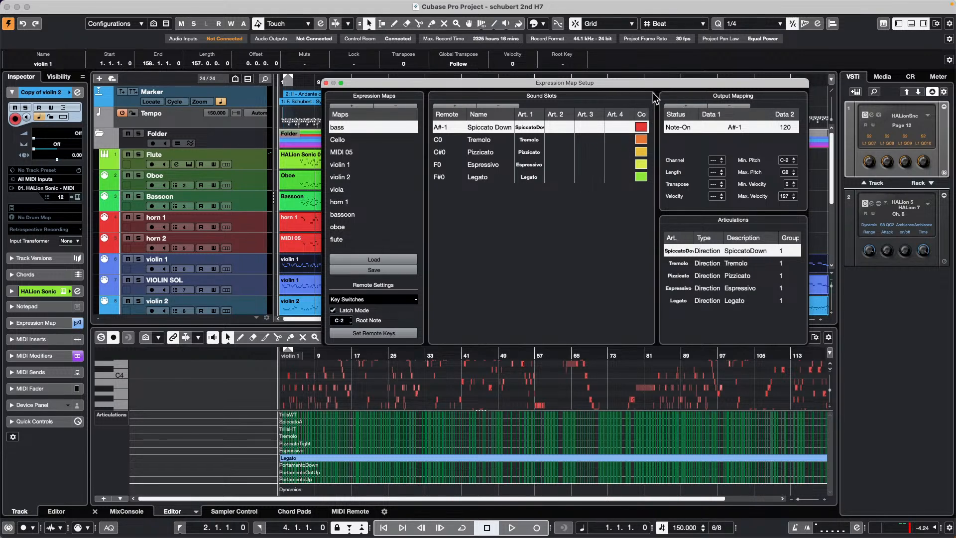
pyautogui.moveTo(632, 87); pyautogui.dragTo(528, 99)
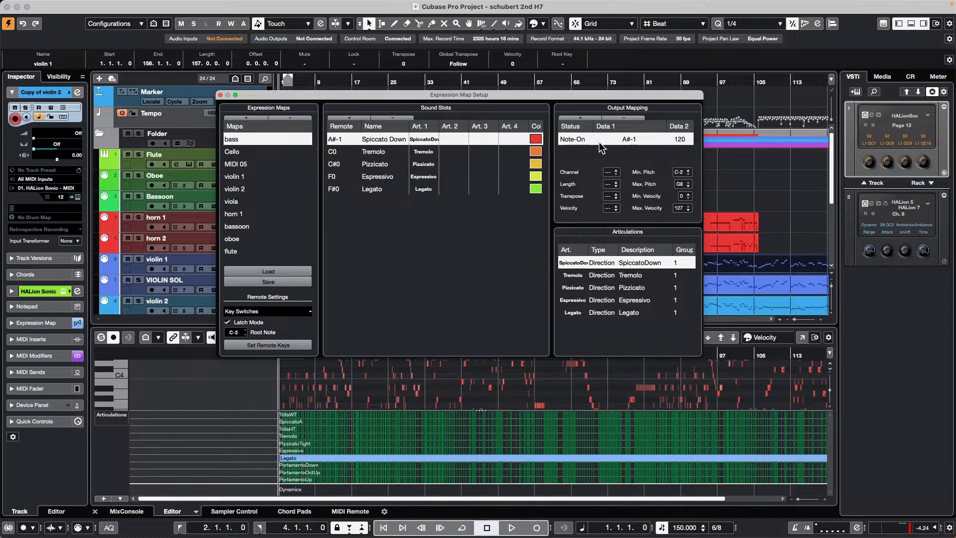
pyautogui.click(582, 141)
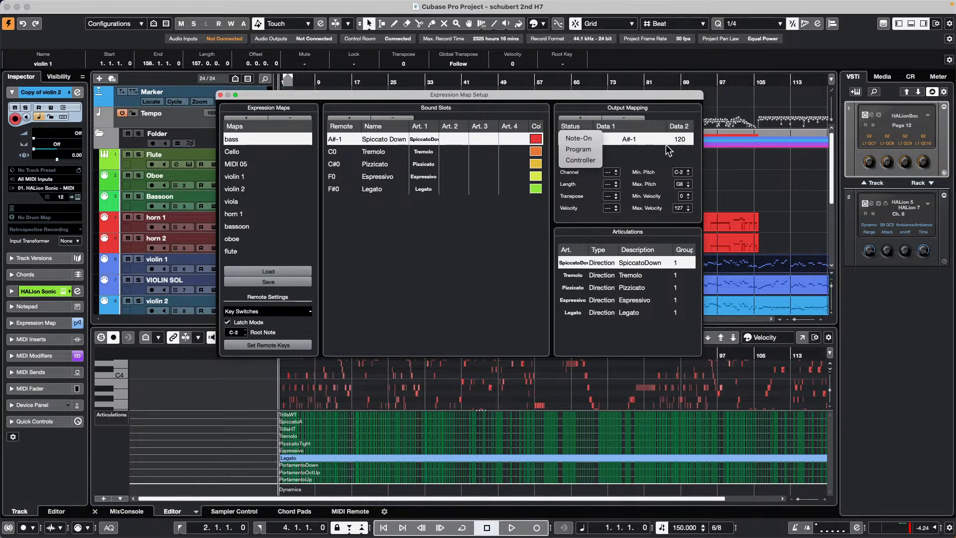
pyautogui.click(643, 158)
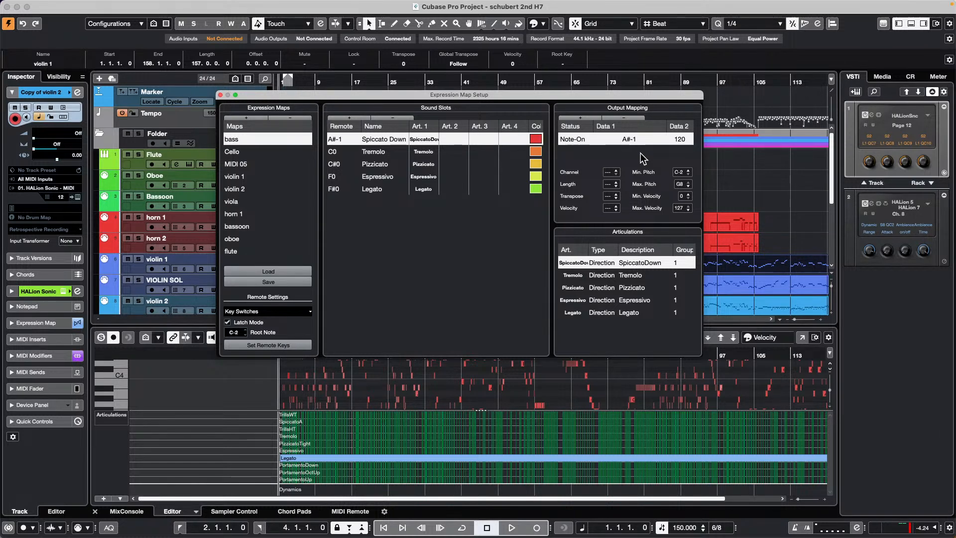
pyautogui.click(220, 94)
# - Open the recent project jump off.cpr
pyautogui.click(71, 6)
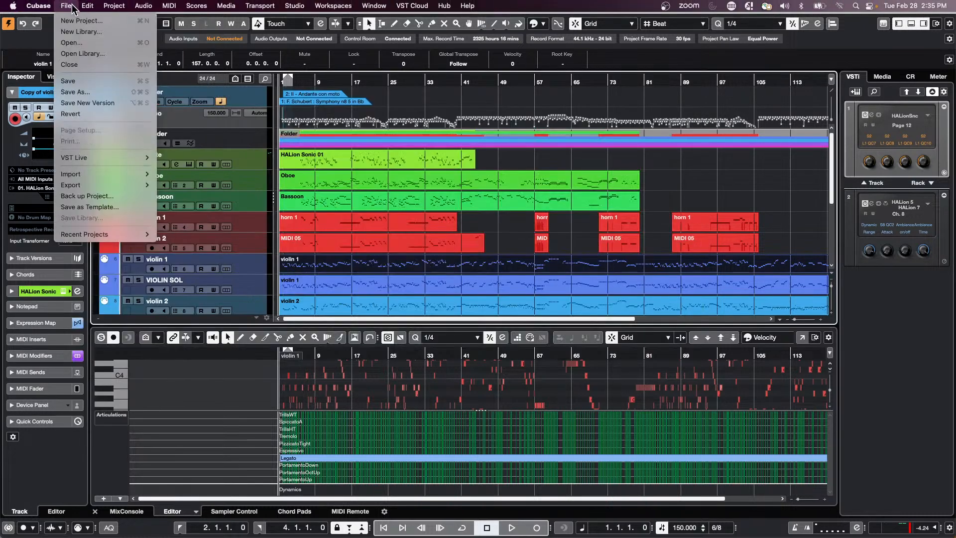
pyautogui.moveTo(113, 237)
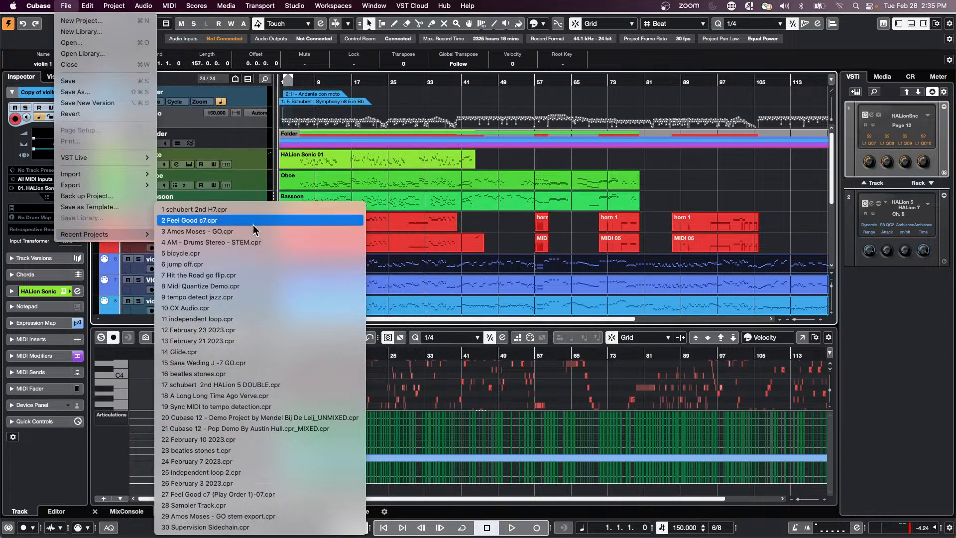
pyautogui.click(243, 263)
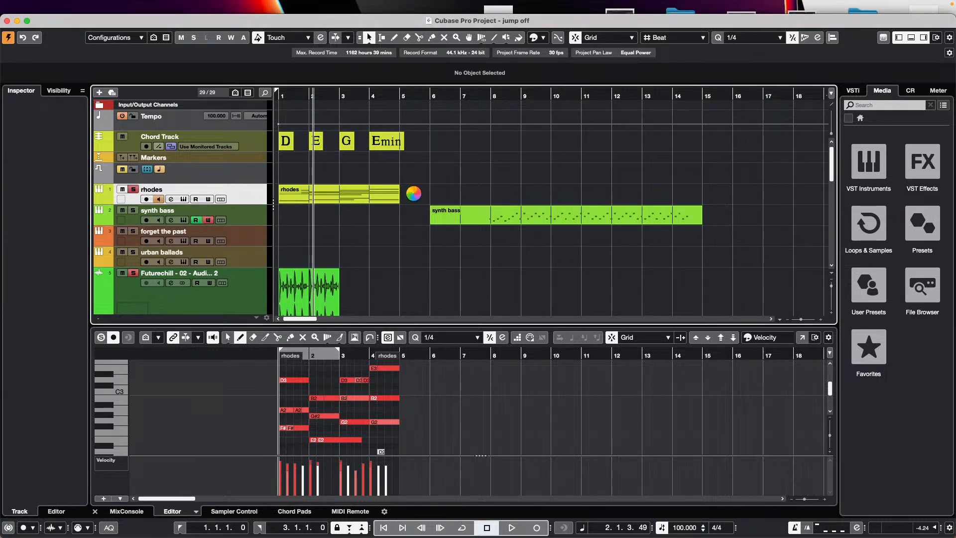
# - Open the rhodes part in the Key Editor in a separate window
pyautogui.click(331, 185)
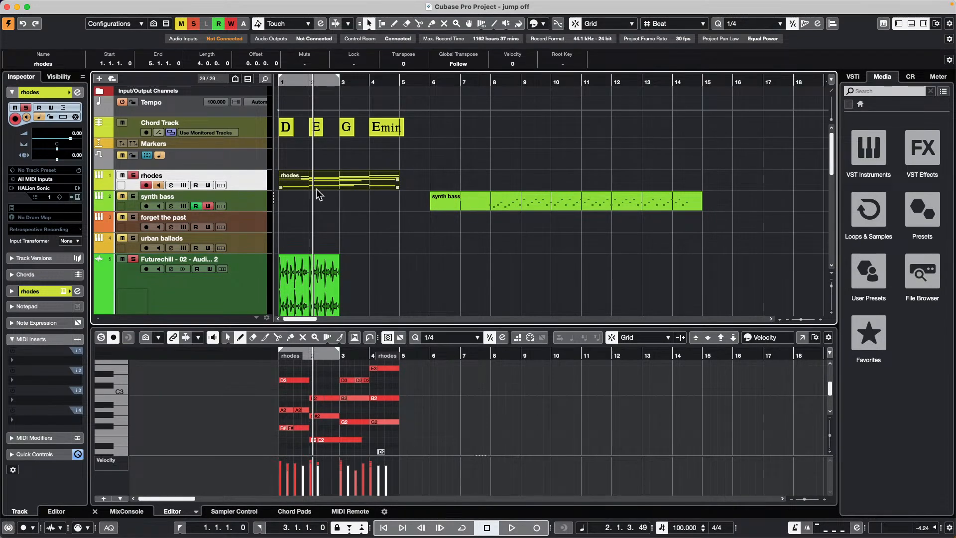
pyautogui.doubleClick(337, 185)
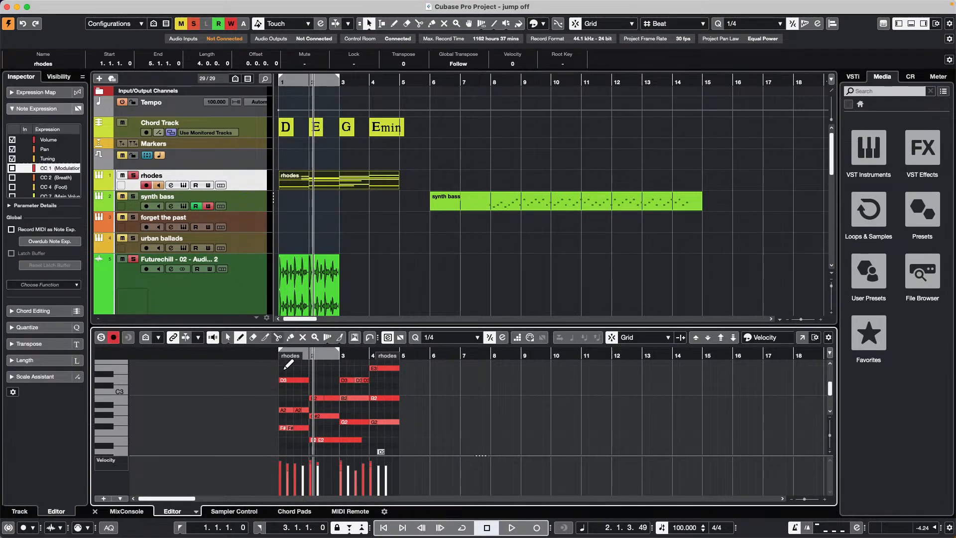
pyautogui.click(802, 338)
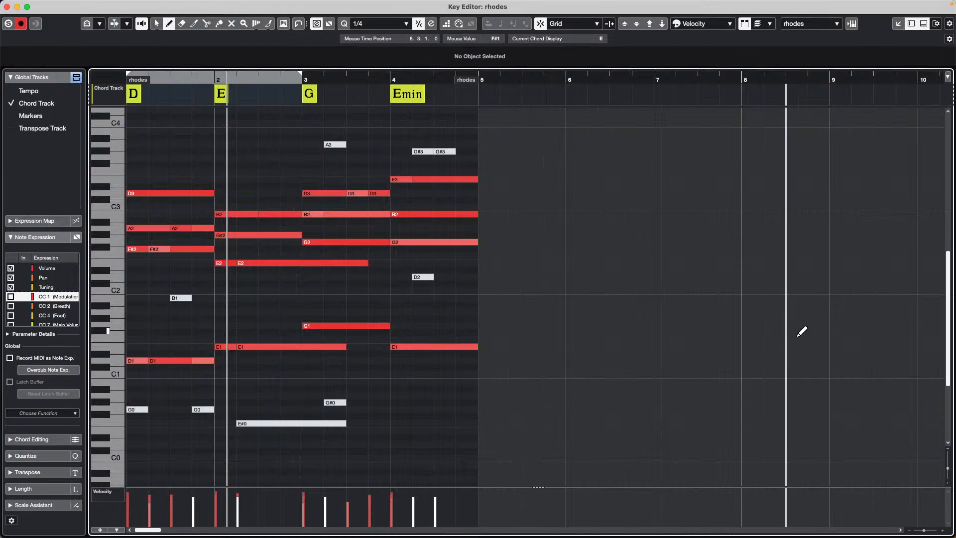
# - Undo the series of earlier note edits in the rhodes part
pyautogui.press('super+z')
pyautogui.press('super+z')
pyautogui.press('super+z')
pyautogui.press('super+z')
pyautogui.press('super+z')
pyautogui.press('super+z')
pyautogui.press('super+z')
pyautogui.press('super+z')
pyautogui.press('super+z')
pyautogui.press('super+z')
pyautogui.press('super+z')
pyautogui.press('super+z')
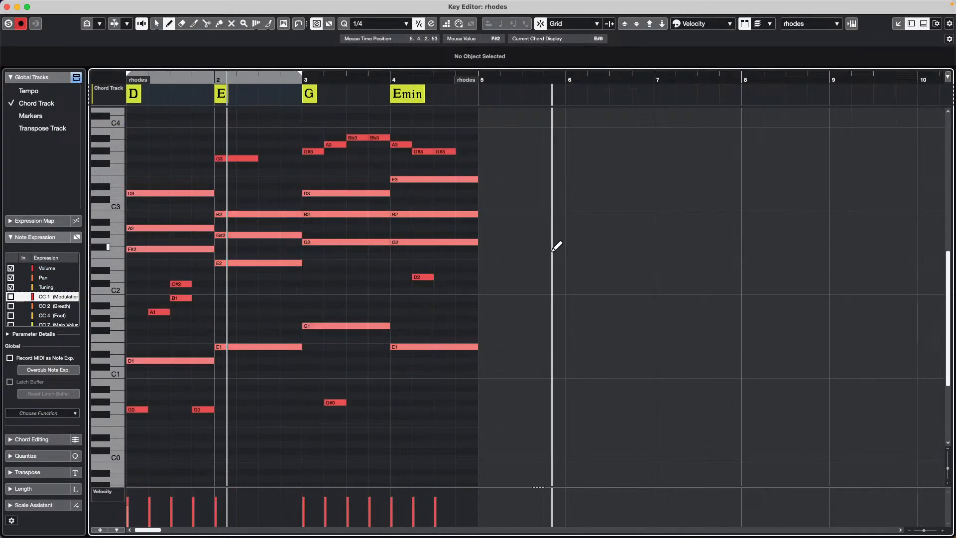
# - Undo the remaining note additions in the rhodes part back to its original sustained chords
pyautogui.press('super+z')
pyautogui.press('super+z')
pyautogui.press('super+z')
pyautogui.press('super+z')
pyautogui.press('super+z')
pyautogui.press('super+z')
pyautogui.press('super+z')
pyautogui.press('super+z')
pyautogui.press('super+z')
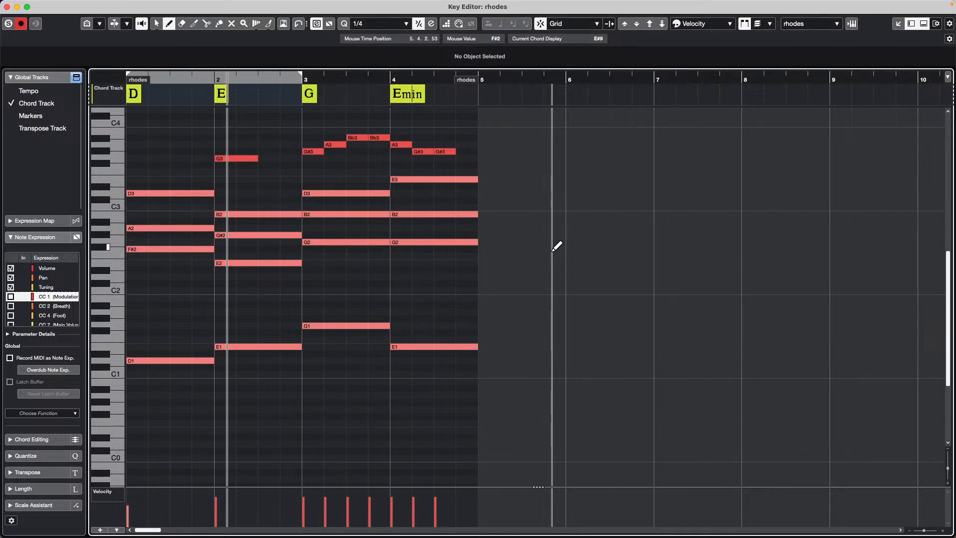
pyautogui.press('super+z')
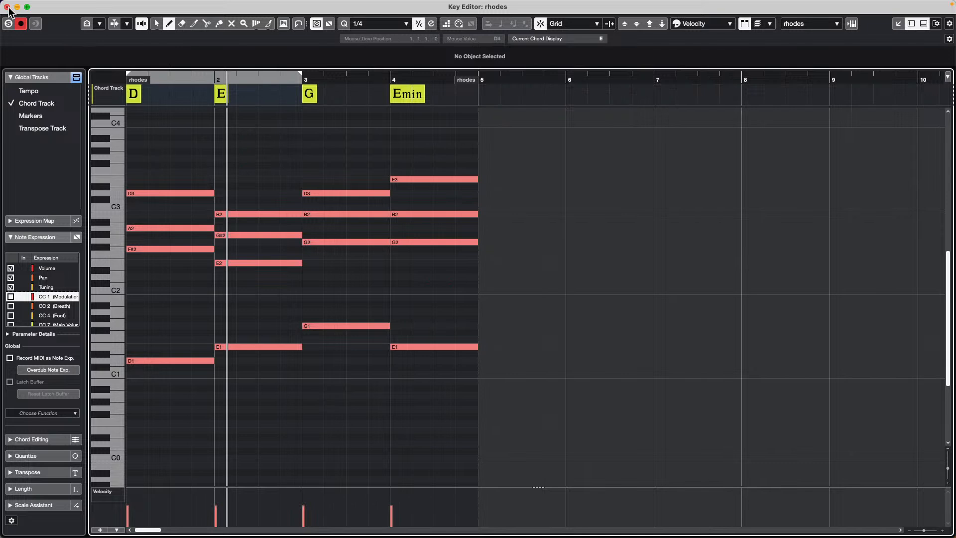
# - Open the MIDI Logical Editor setup and remove all existing event target filters and the transform action
pyautogui.click(226, 6)
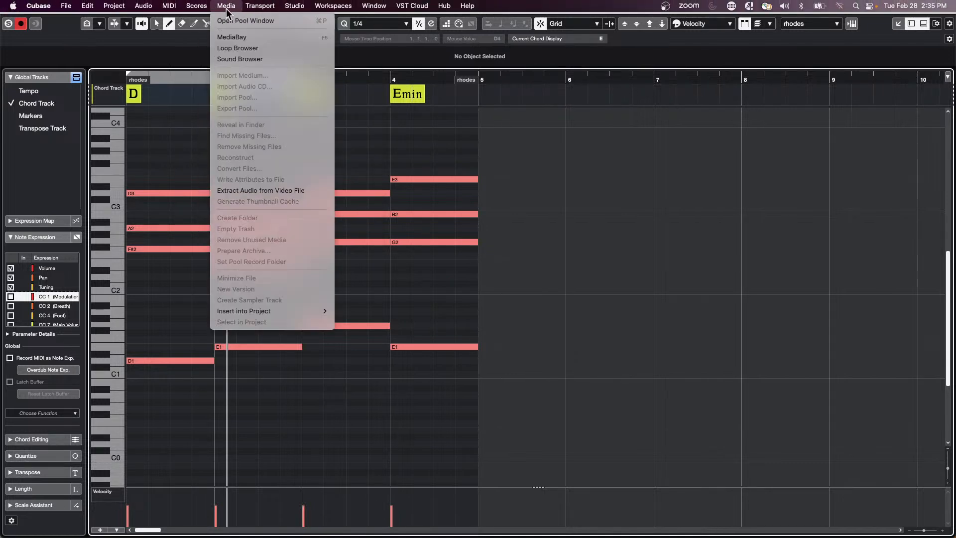
pyautogui.moveTo(149, 6)
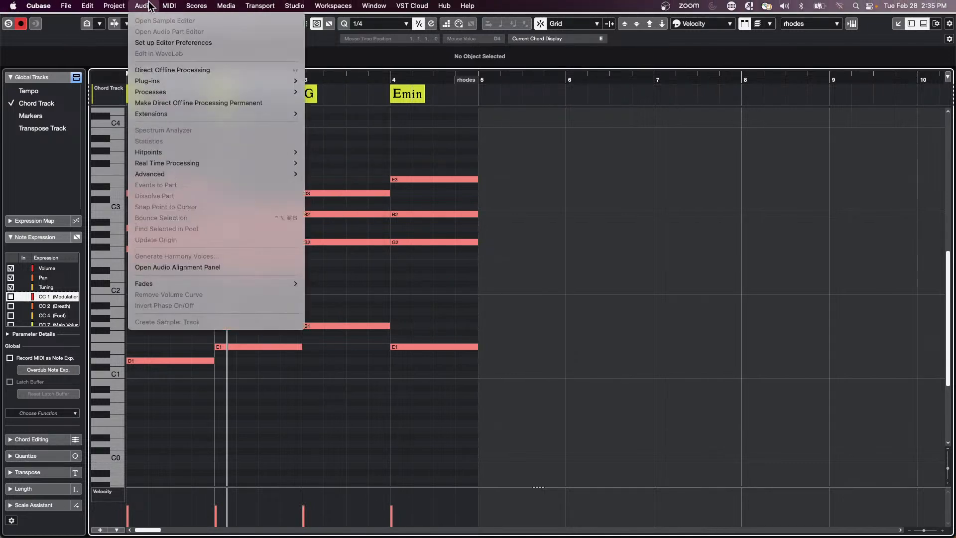
pyautogui.moveTo(197, 12)
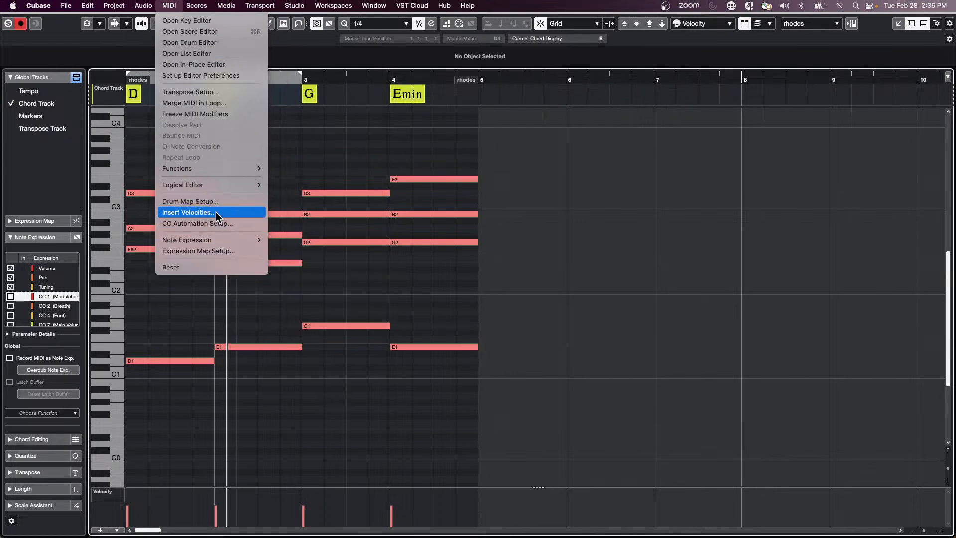
pyautogui.moveTo(225, 185)
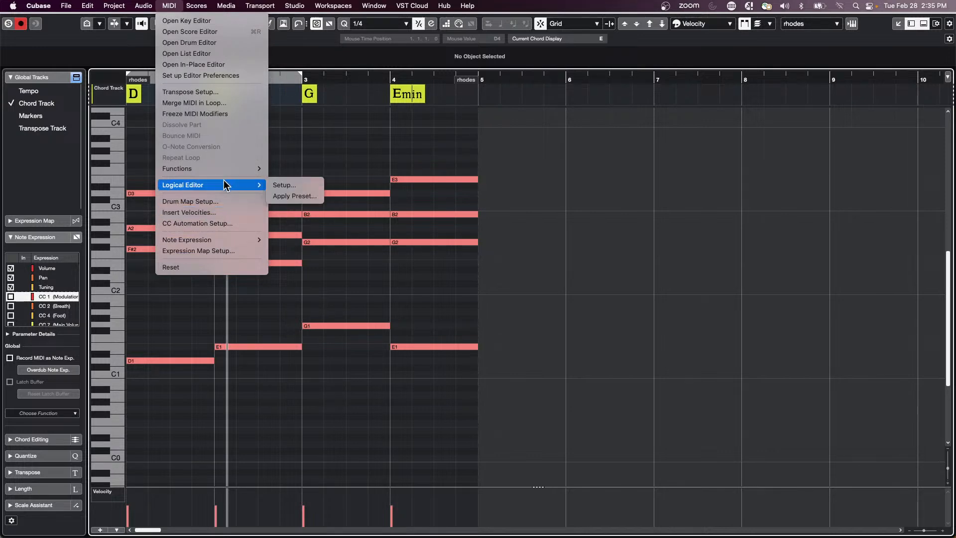
pyautogui.click(313, 185)
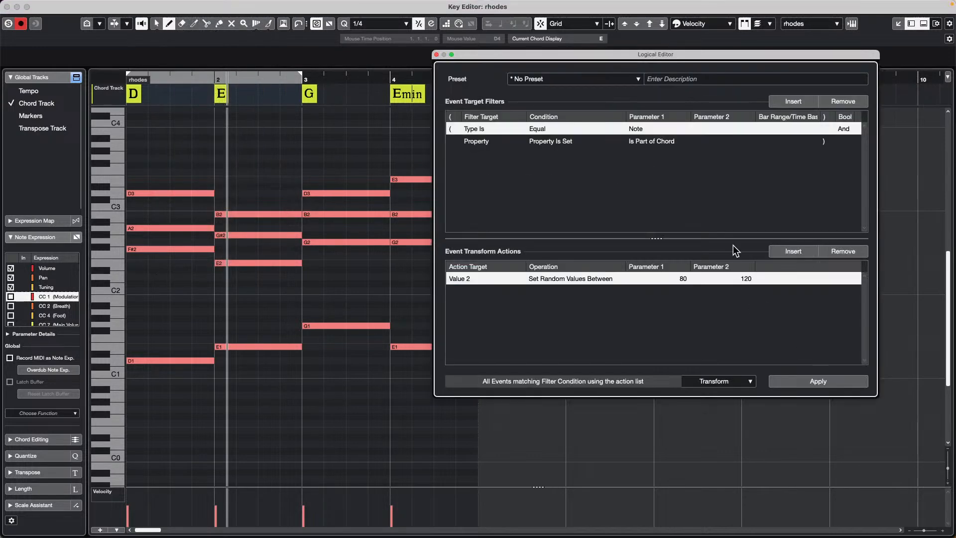
pyautogui.click(846, 102)
pyautogui.click(846, 102)
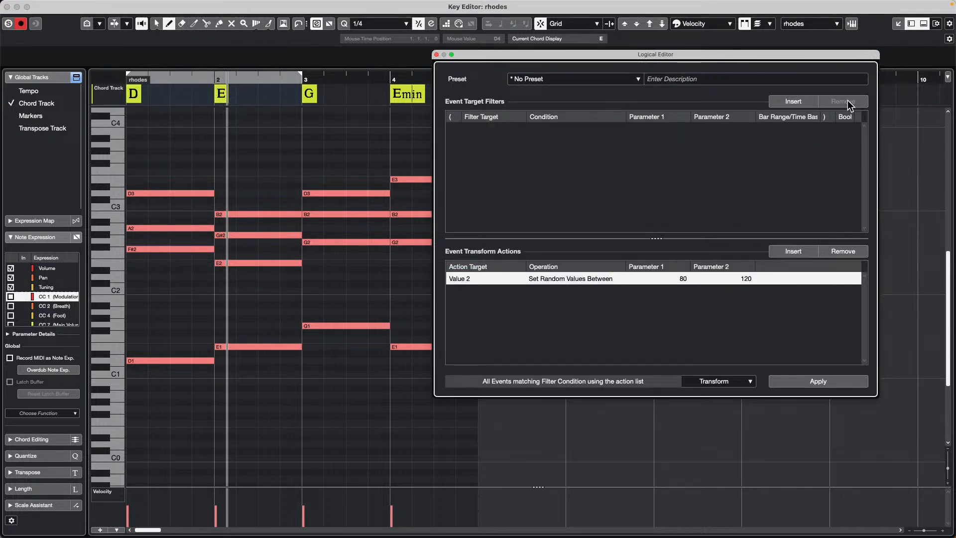
pyautogui.click(849, 252)
# - Set the Logical Editor function to Extract to Track and insert two Type Is Equal Note target filters
pyautogui.click(732, 382)
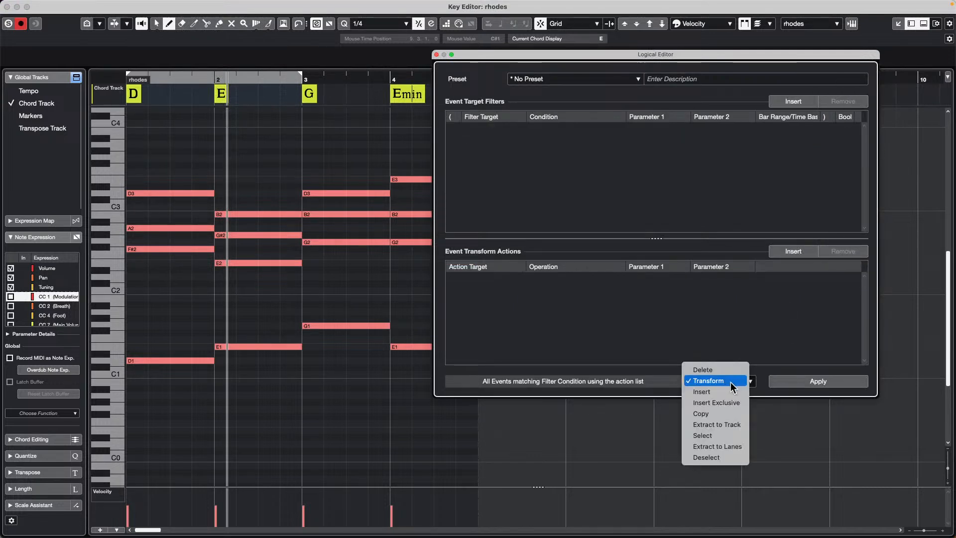
pyautogui.click(717, 424)
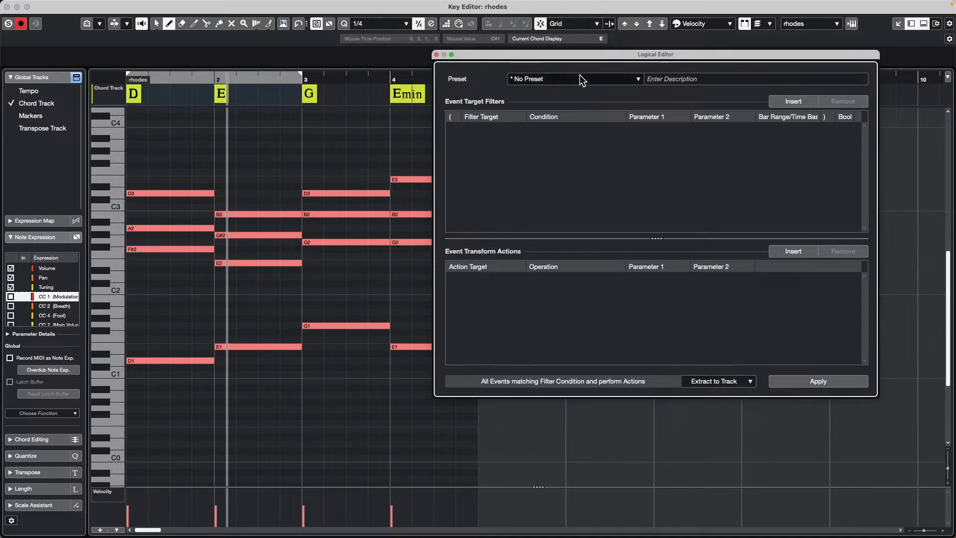
pyautogui.click(794, 101)
pyautogui.click(793, 102)
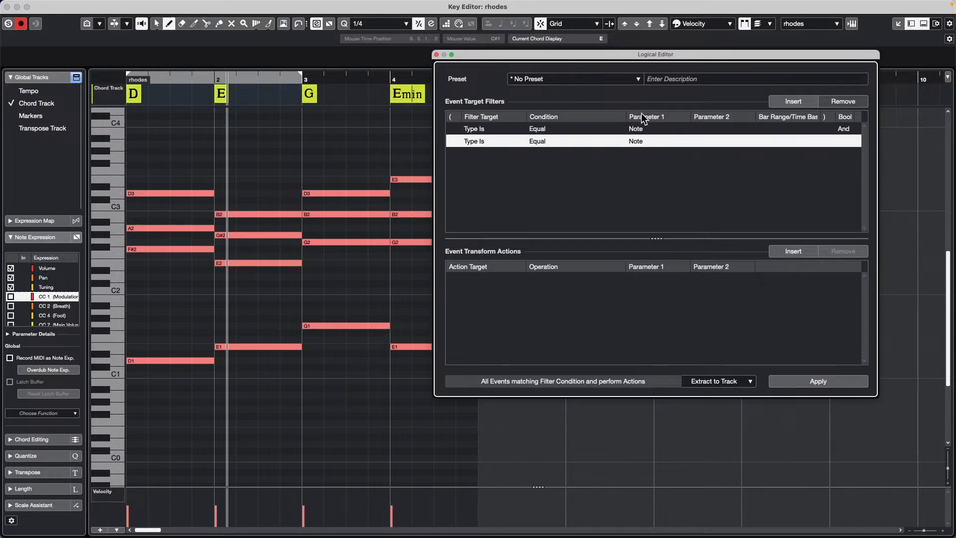
pyautogui.click(495, 141)
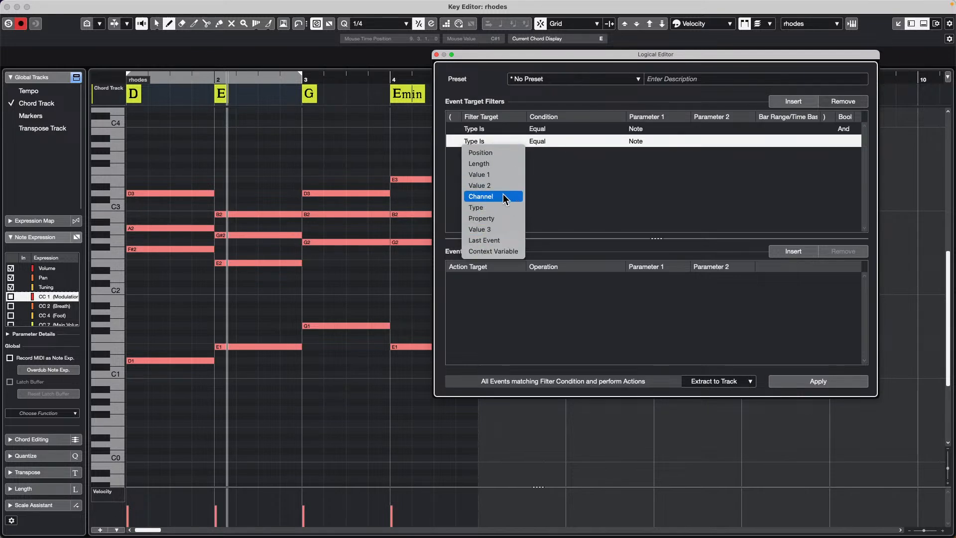
pyautogui.click(515, 218)
pyautogui.click(557, 142)
pyautogui.click(578, 154)
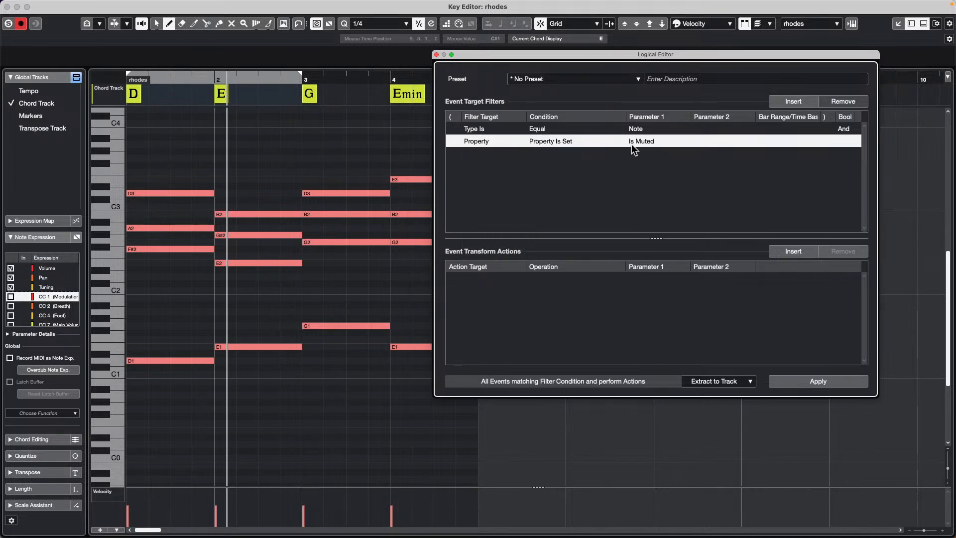
pyautogui.click(636, 142)
pyautogui.click(545, 141)
pyautogui.click(546, 140)
# - Set the second target filter to Context Variable, Equal, Position in Chord (Part), Root Note
pyautogui.click(492, 143)
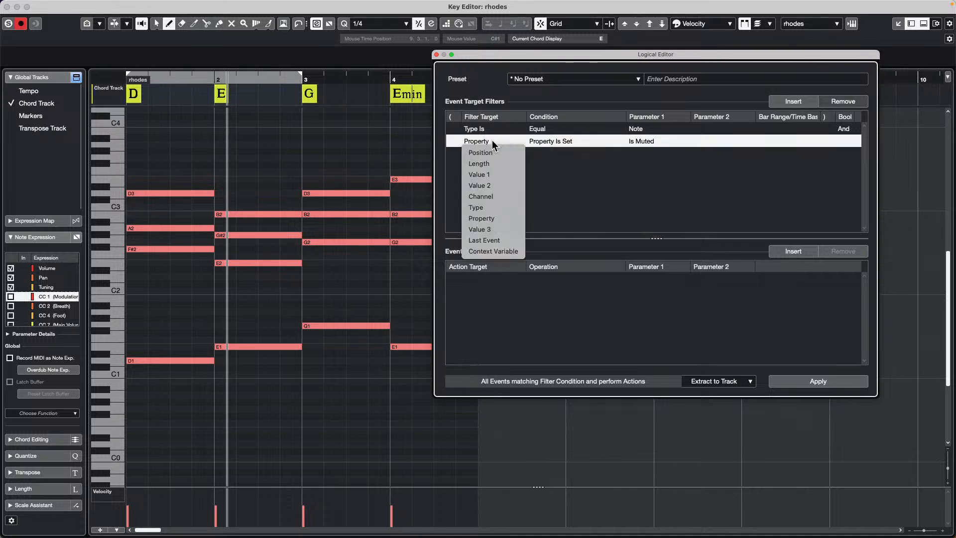
pyautogui.click(492, 251)
pyautogui.click(545, 143)
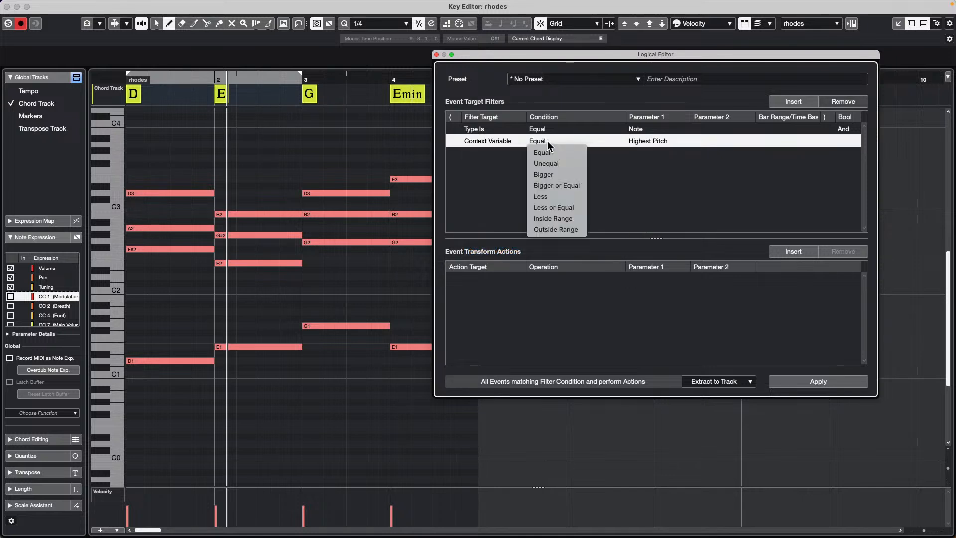
pyautogui.click(573, 153)
pyautogui.click(648, 142)
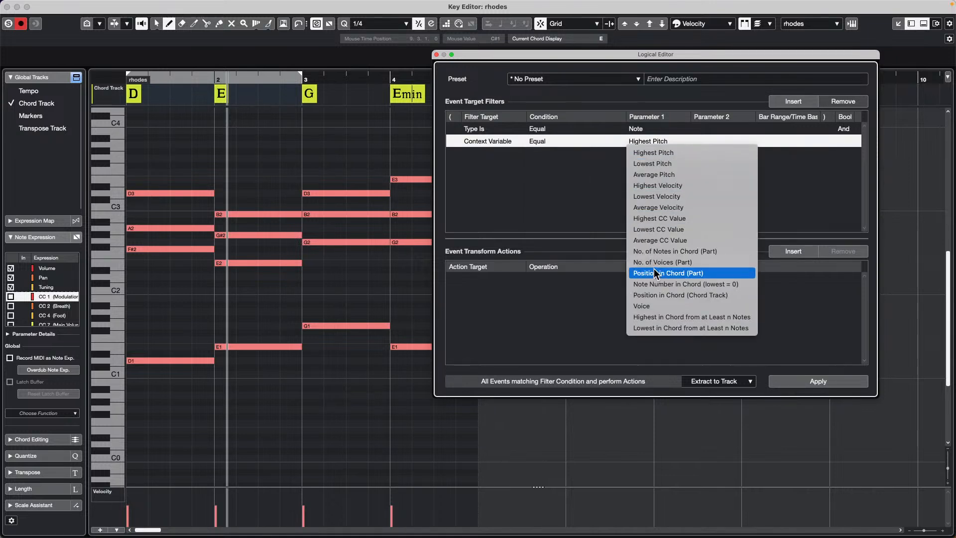
pyautogui.click(728, 271)
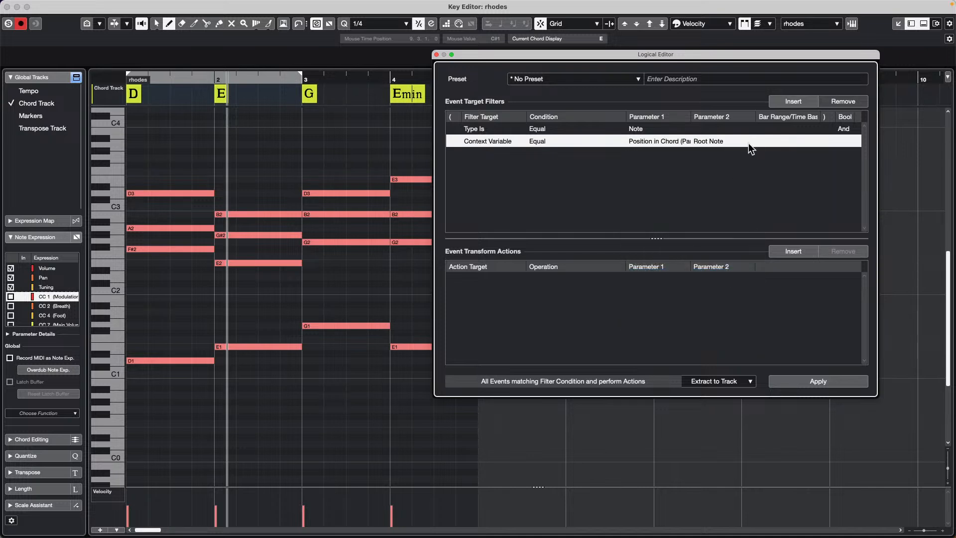
# - Extract the rhodes part's chord root notes to a new track, then check the extracted and original parts in the project
pyautogui.click(806, 382)
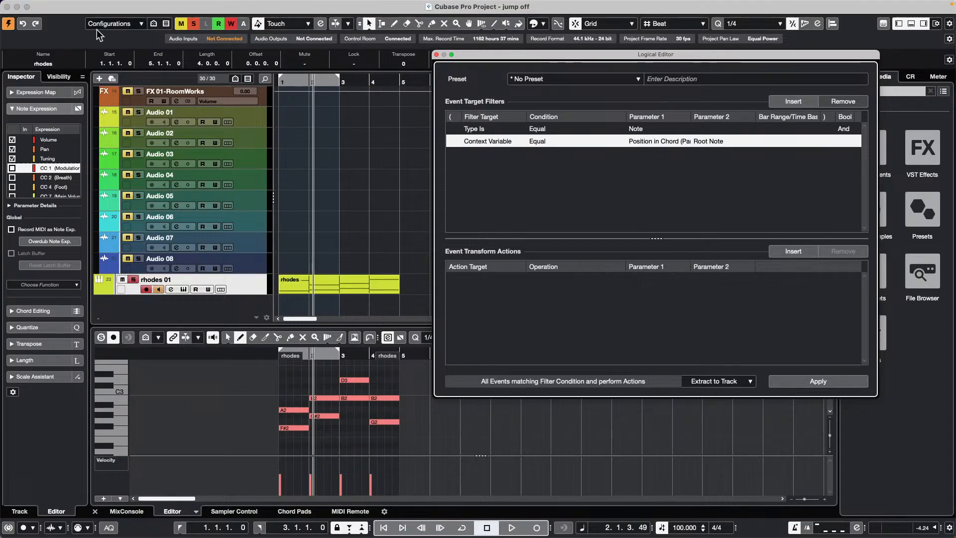
pyautogui.click(7, 7)
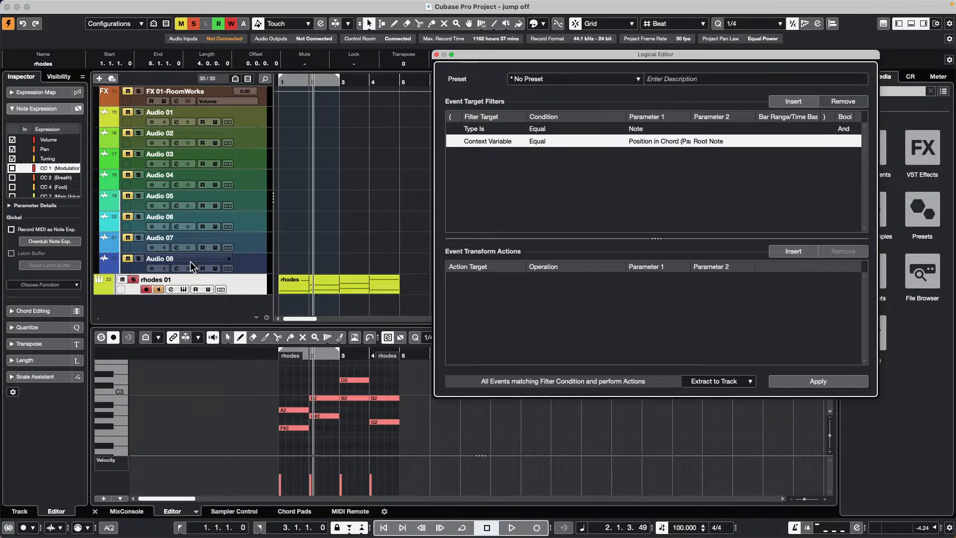
pyautogui.scroll(1, 309, 175)
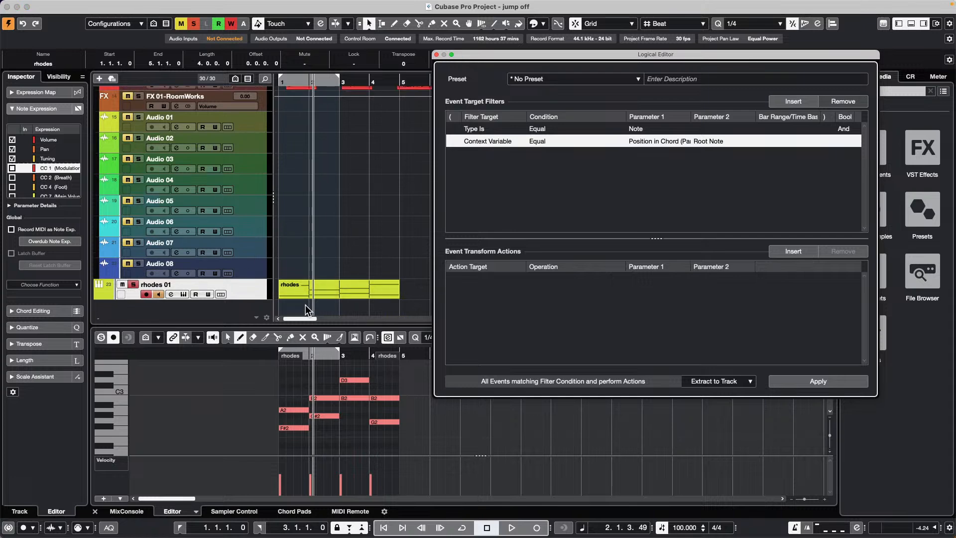
pyautogui.click(327, 288)
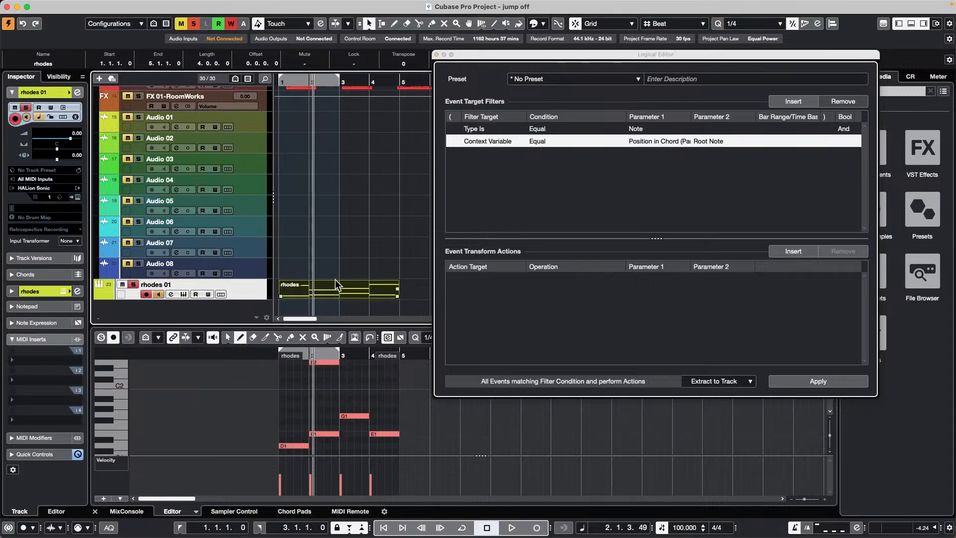
pyautogui.scroll(10, 330, 166)
pyautogui.click(338, 182)
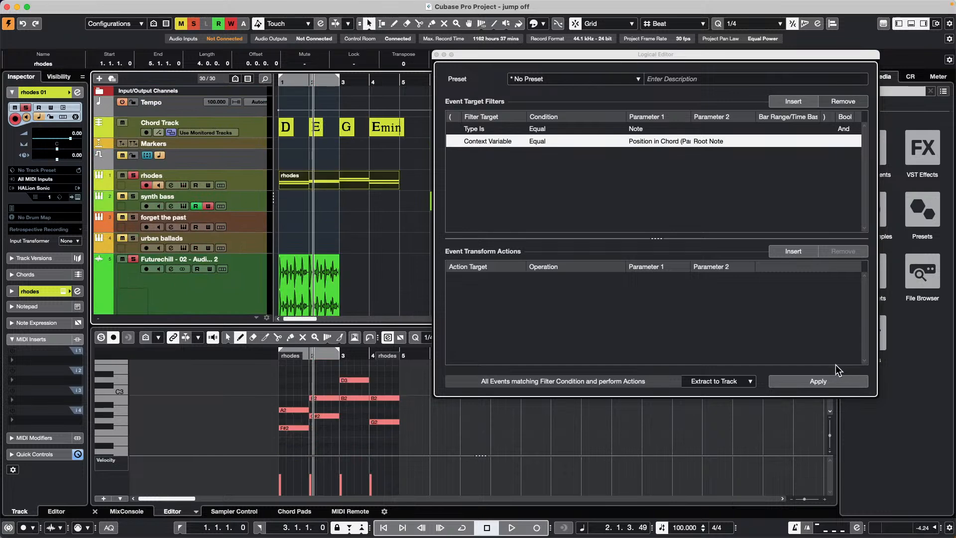
# - Apply the root-note extraction again to the original rhodes part and review the track list
pyautogui.click(846, 381)
pyautogui.scroll(-15, 382, 216)
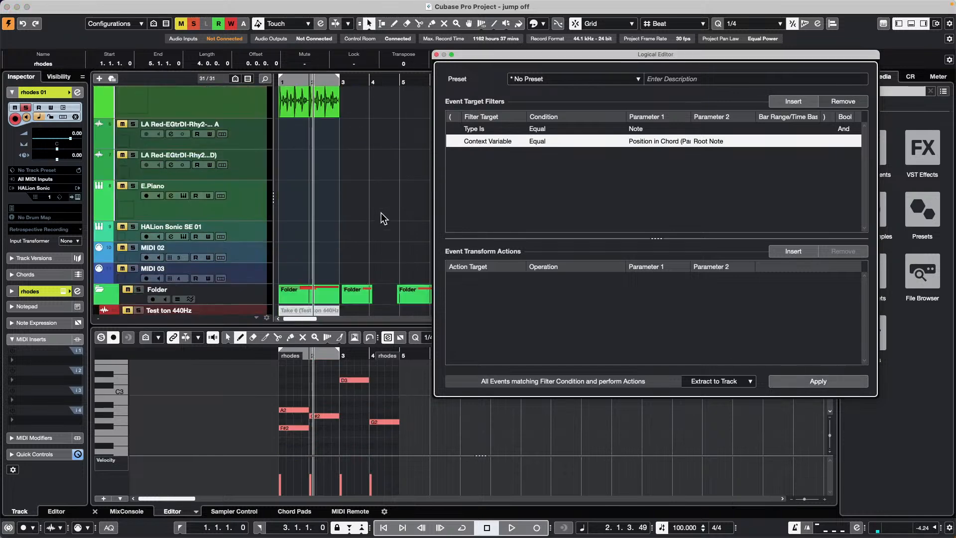
pyautogui.scroll(10, 336, 164)
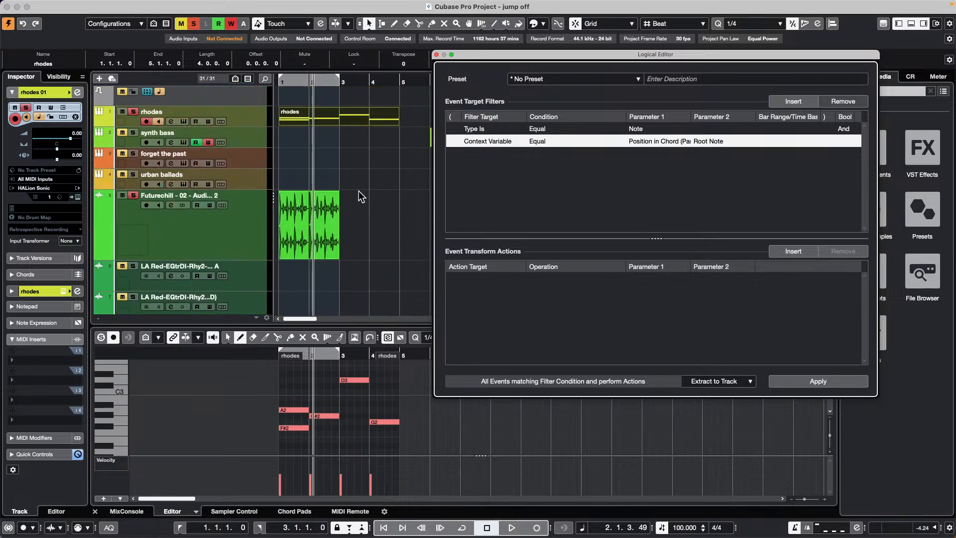
# - Apply the extraction once more, then undo all the root-note extractions made from the rhodes part
pyautogui.click(824, 383)
pyautogui.press('super+z')
pyautogui.press('super+z')
pyautogui.press('super+z')
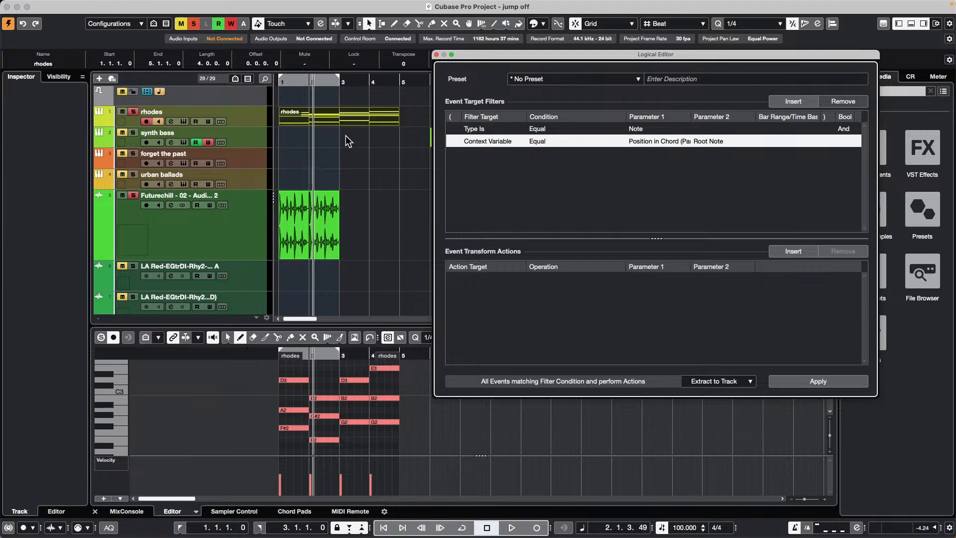
# - Open the original rhodes part in the Score Editor
pyautogui.click(380, 155)
pyautogui.click(351, 126)
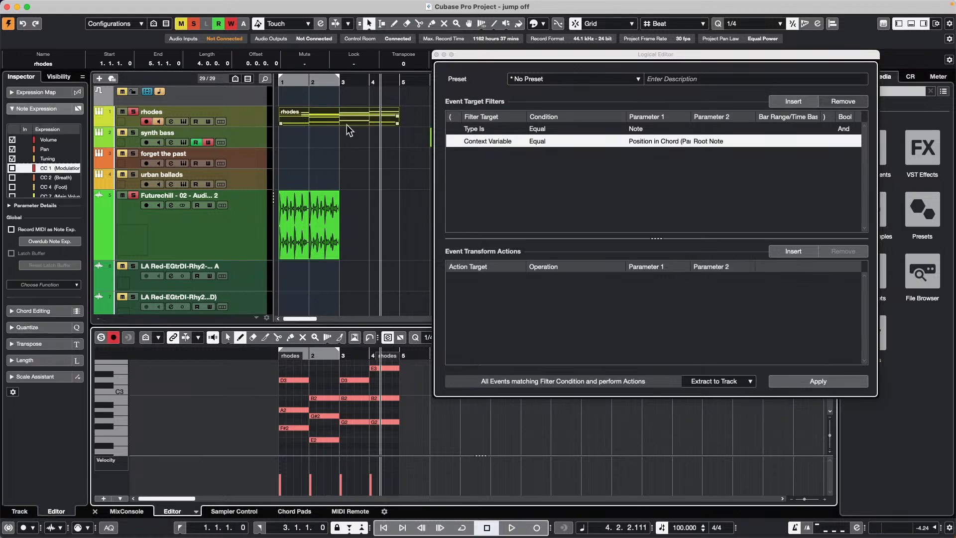
pyautogui.press('super+r')
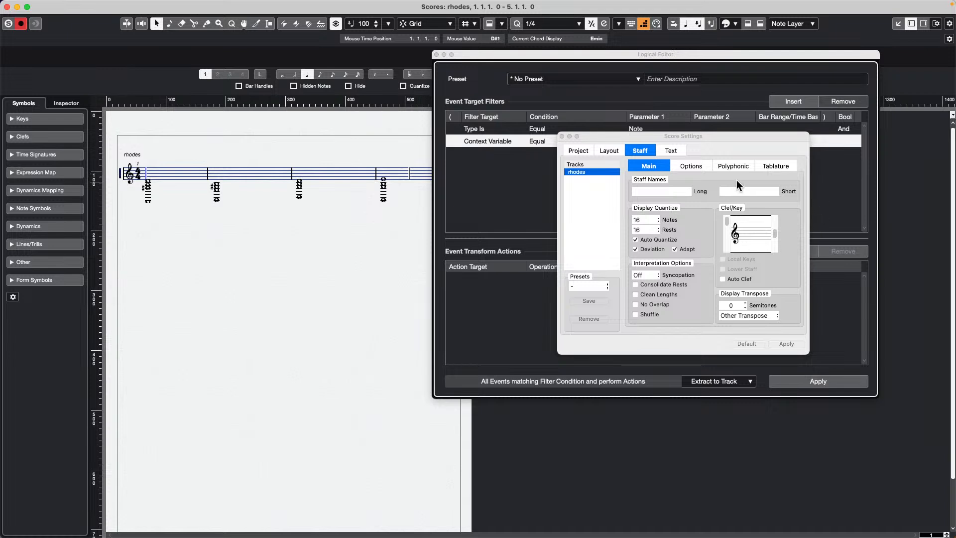
# - Apply the Split staff mode with split point C3 to the rhodes staff in the Score Settings
pyautogui.click(734, 166)
pyautogui.click(645, 191)
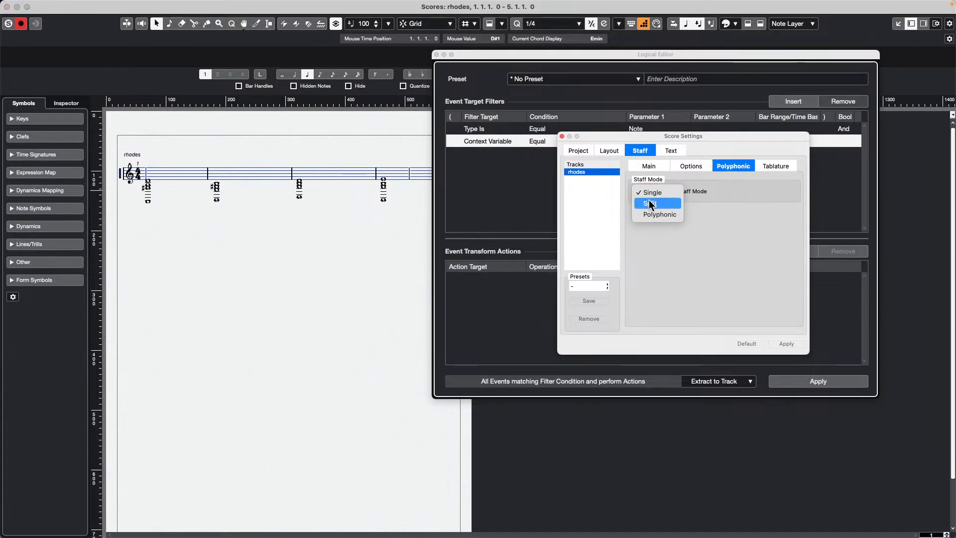
pyautogui.click(647, 200)
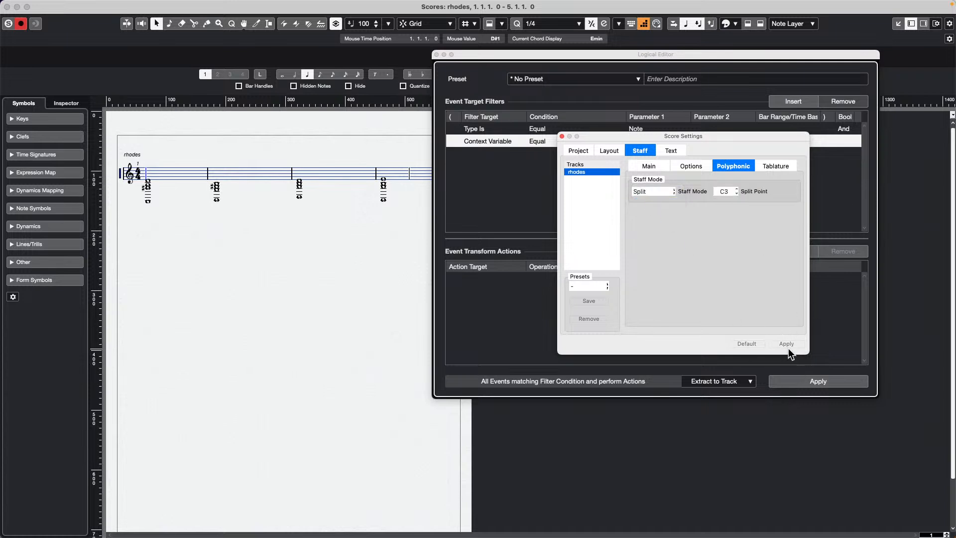
pyautogui.click(787, 344)
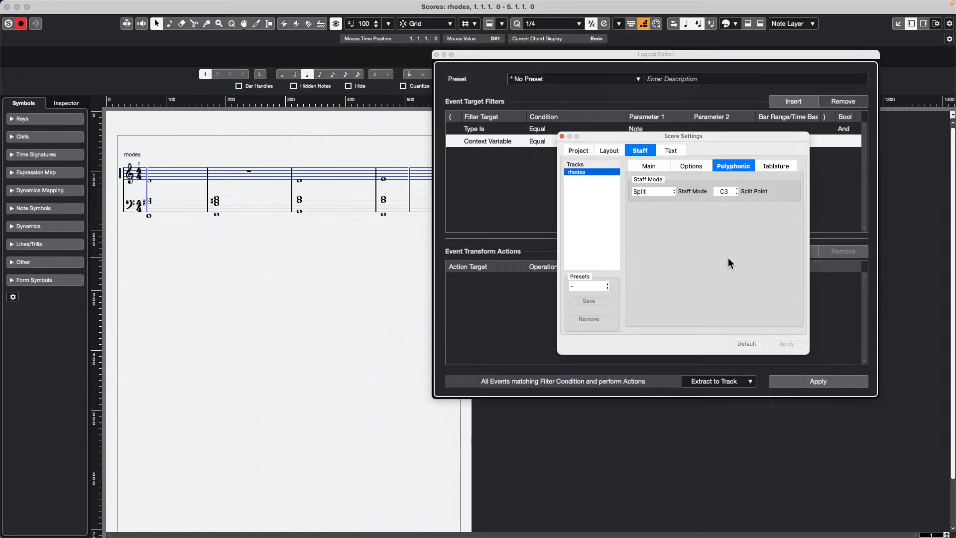
# - Load the default staff settings without applying them, and close the Logical Editor and Score Settings windows
pyautogui.click(746, 344)
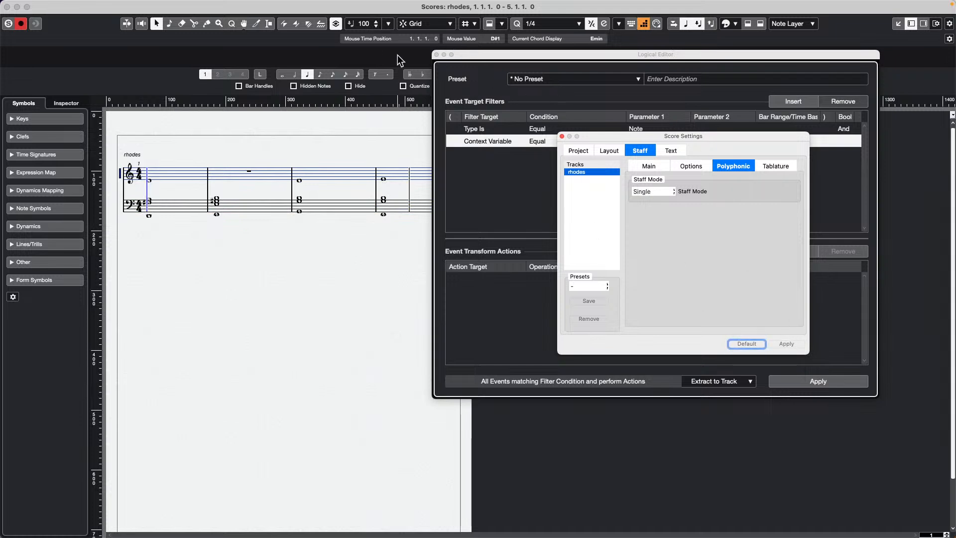
pyautogui.click(437, 55)
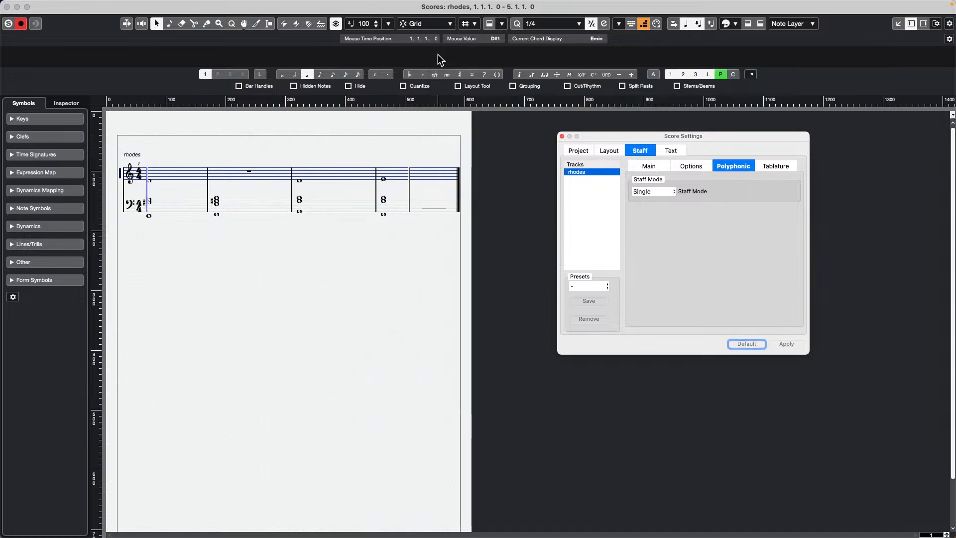
pyautogui.click(561, 136)
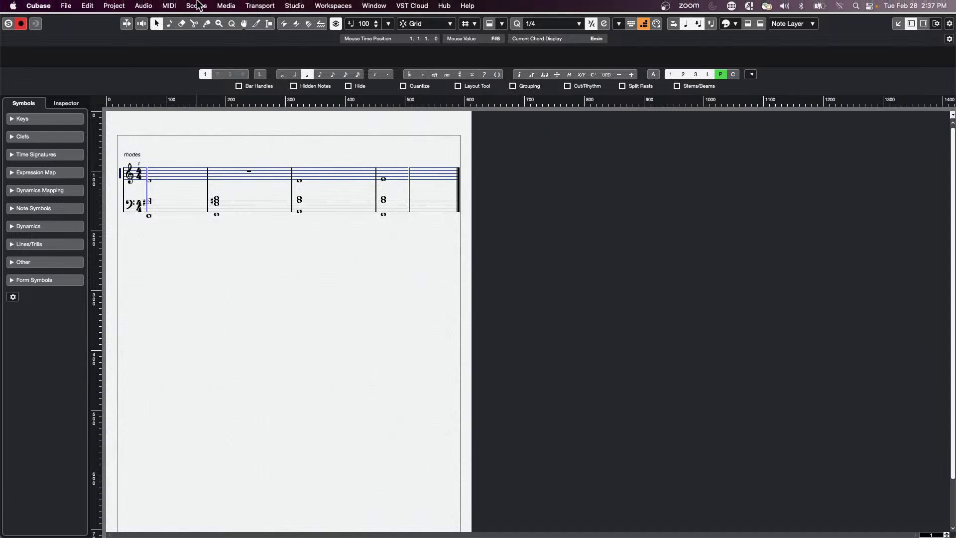
# - Explode the rhodes part to 3 new tracks with split note C3, Lines to Tracks and Bass to Lowest Voice enabled
pyautogui.click(233, 5)
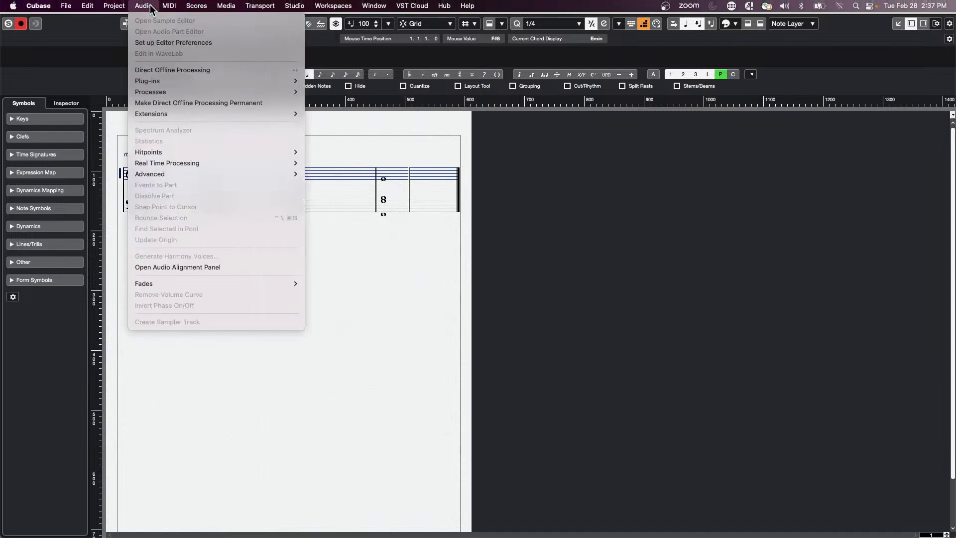
pyautogui.moveTo(221, 187)
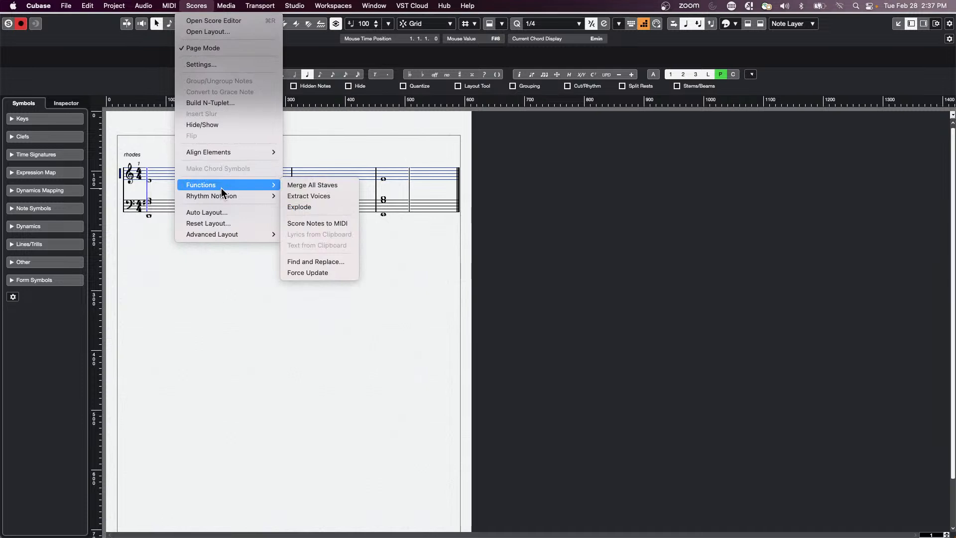
pyautogui.click(305, 207)
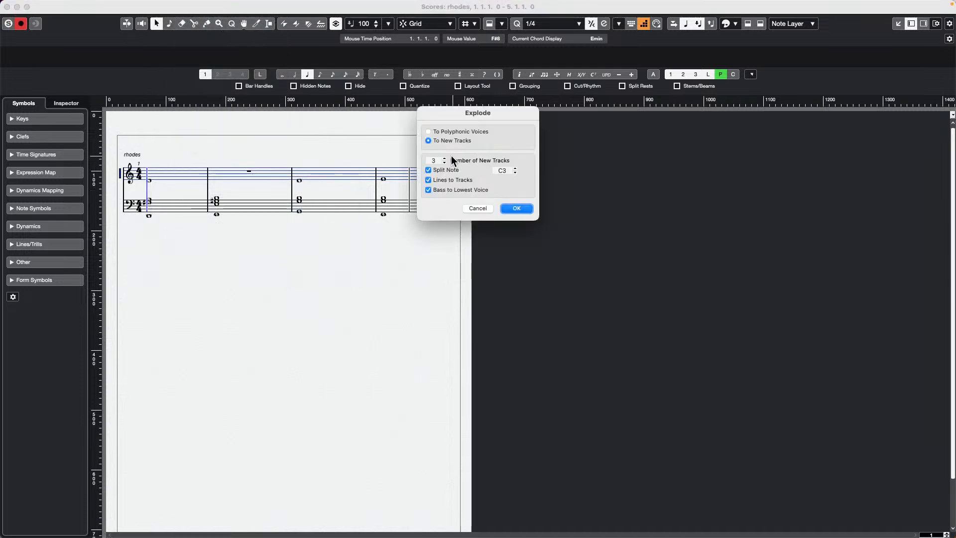
pyautogui.click(516, 208)
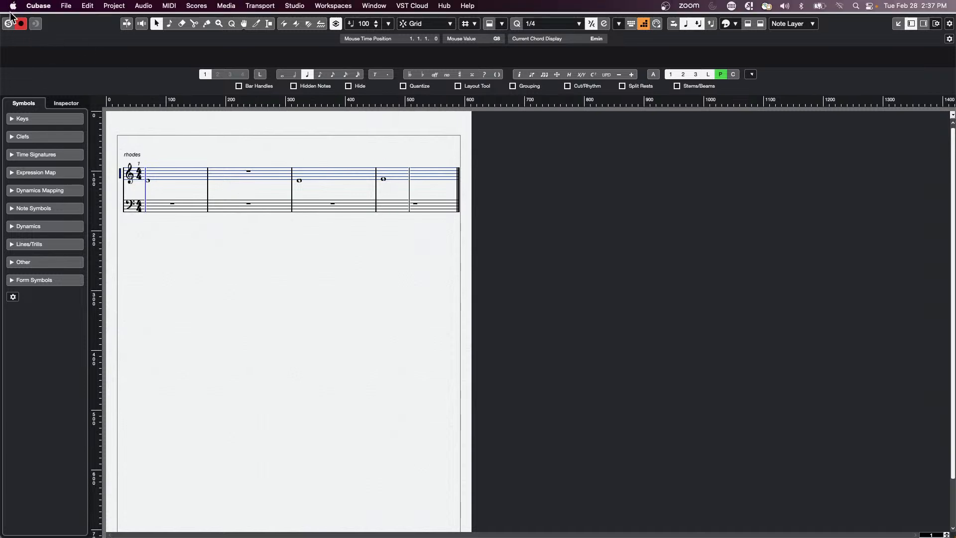
# - Close the Score Editor and examine the exploded rhodes 1, 2 and 3 tracks in the project
pyautogui.click(7, 7)
pyautogui.scroll(-12, 313, 211)
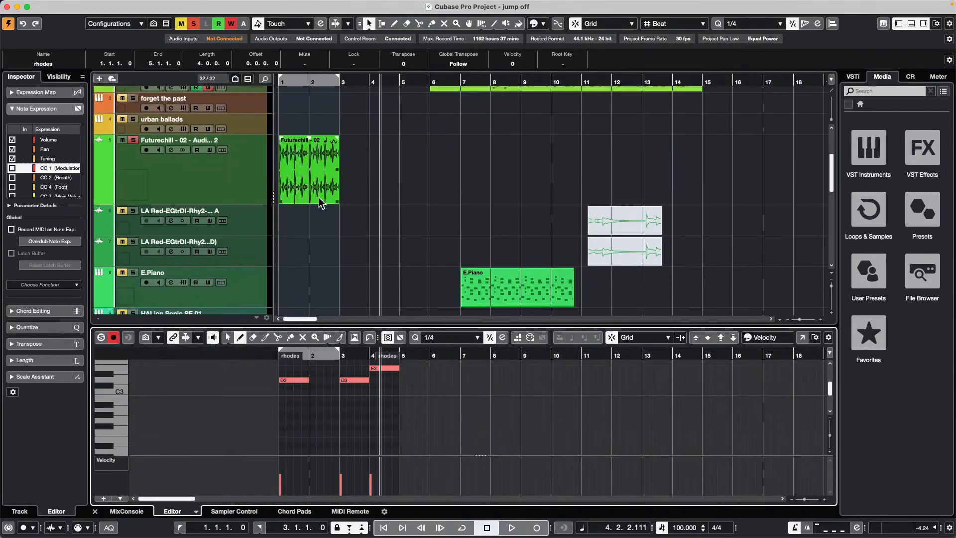
pyautogui.scroll(6, 313, 222)
pyautogui.scroll(-6, 299, 271)
pyautogui.click(310, 264)
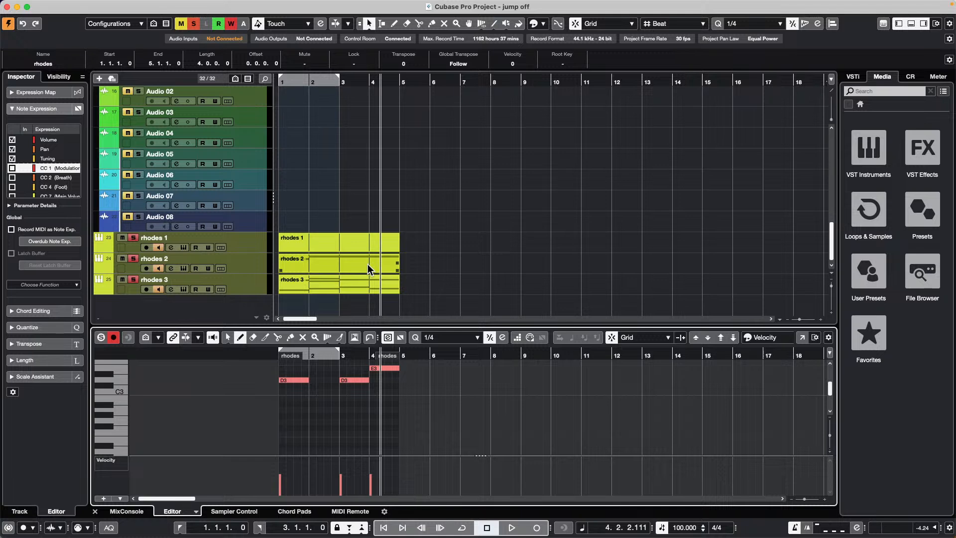
# - Add one mono audio track below the Futurechill track and increase its track height
pyautogui.scroll(10, 385, 268)
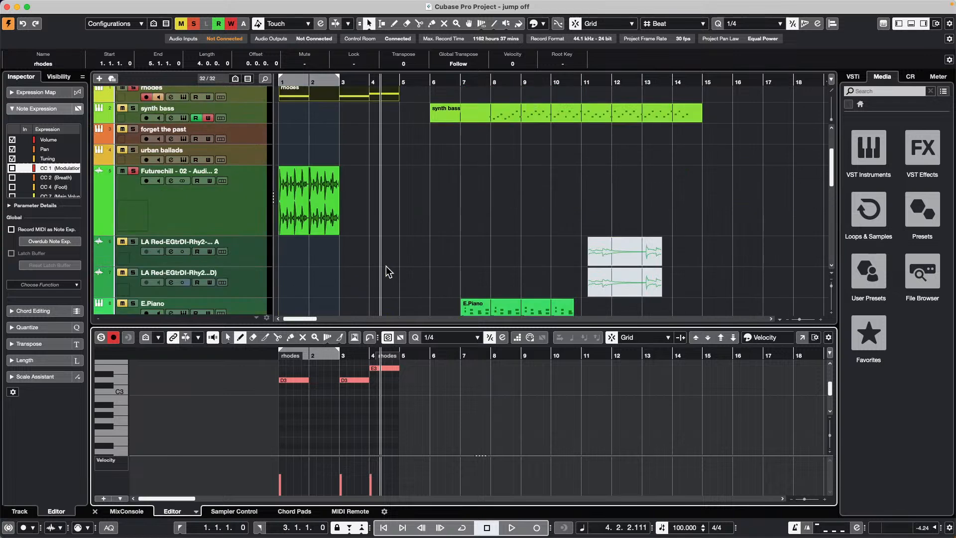
pyautogui.click(202, 204)
pyautogui.rightClick(203, 203)
pyautogui.moveTo(299, 205)
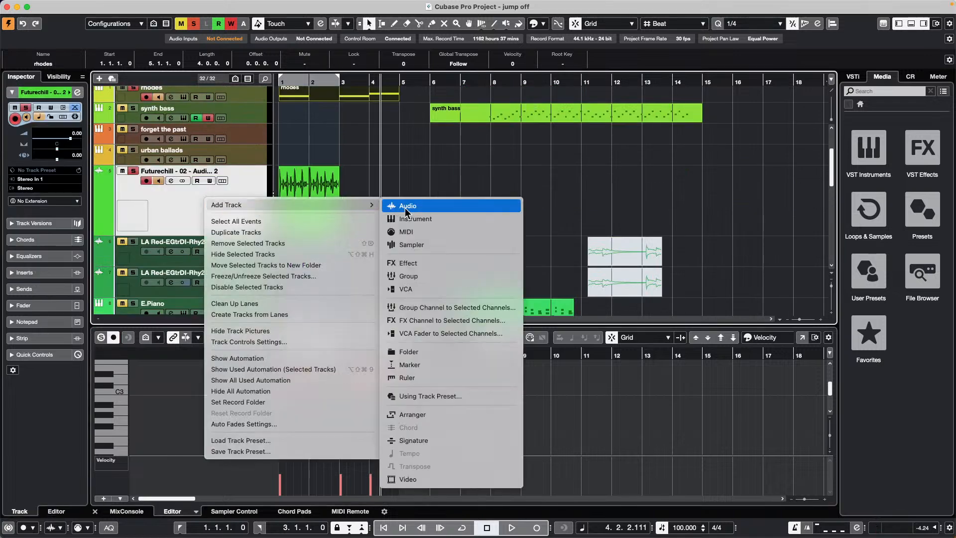
pyautogui.click(431, 207)
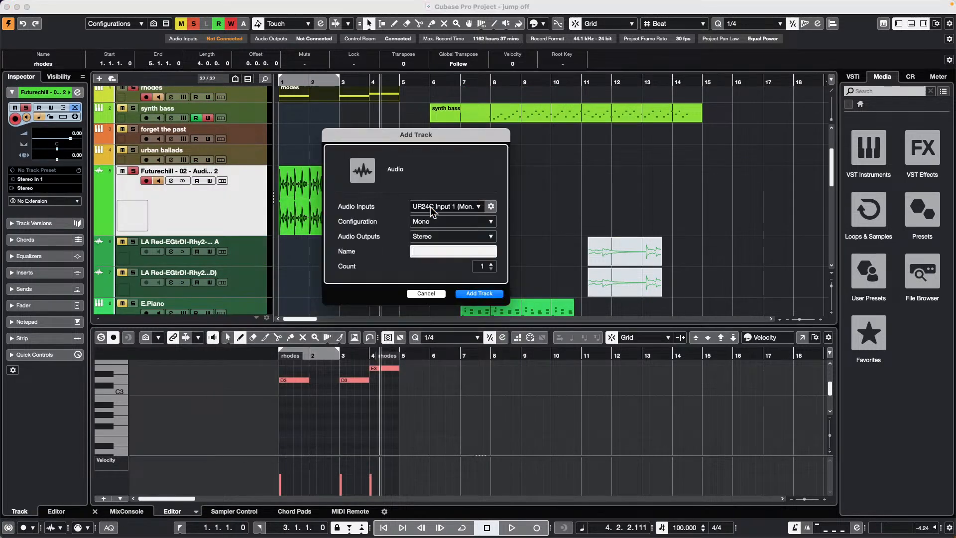
pyautogui.click(476, 295)
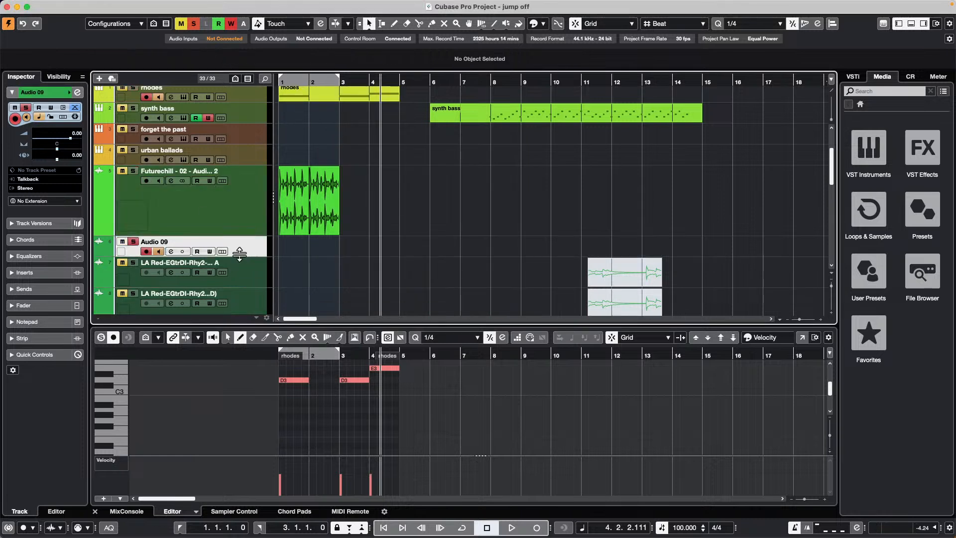
pyautogui.moveTo(239, 256); pyautogui.dragTo(239, 275)
# - Use Range Selection to move a one-bar section of the Futurechill clip to the Audio 09 track at 4.2.1.0, undoing the first attempt
pyautogui.rightClick(288, 199)
pyautogui.click(313, 199)
pyautogui.click(300, 197)
pyautogui.moveTo(294, 197); pyautogui.dragTo(336, 269)
pyautogui.moveTo(395, 256)
pyautogui.mouseDown()
pyautogui.moveTo(307, 209)
pyautogui.moveTo(386, 254)
pyautogui.mouseUp()
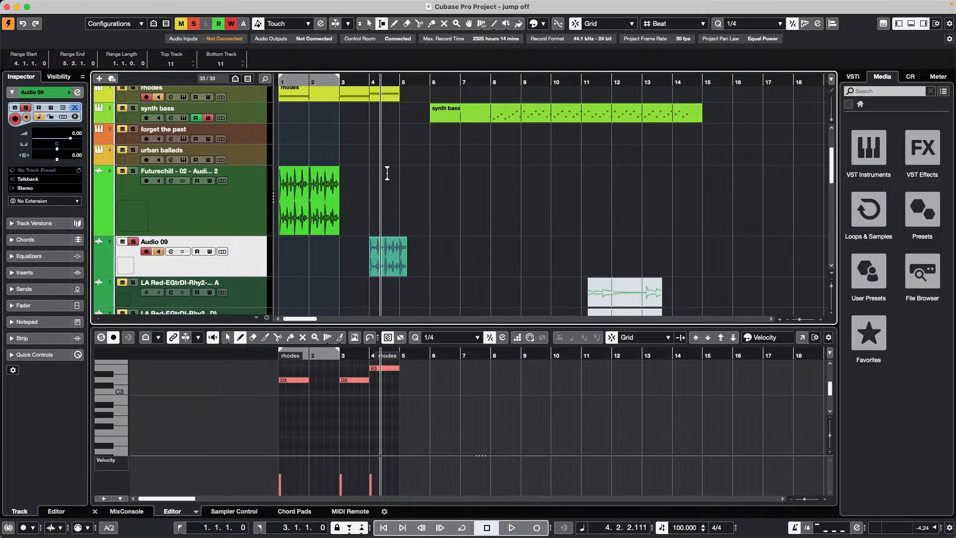
pyautogui.press('super+z')
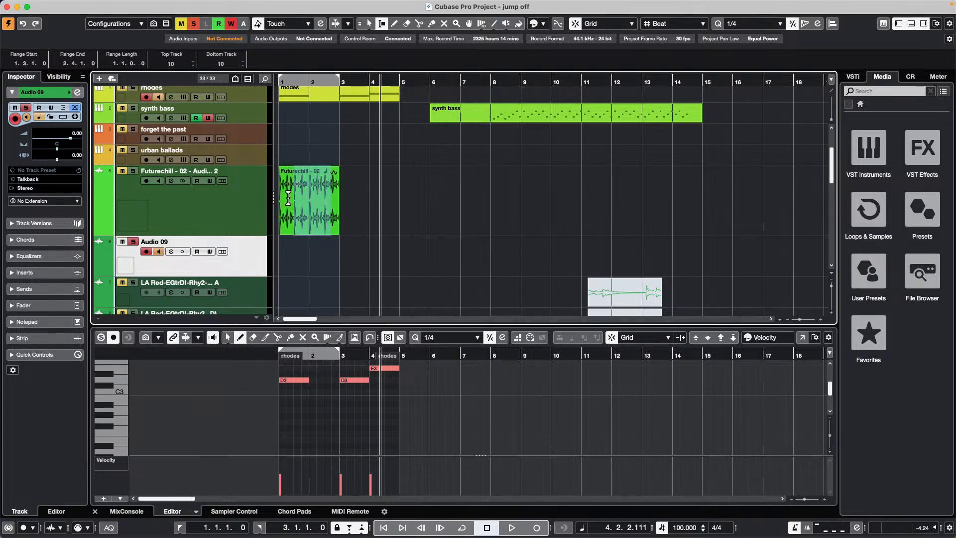
pyautogui.moveTo(286, 199); pyautogui.dragTo(387, 268)
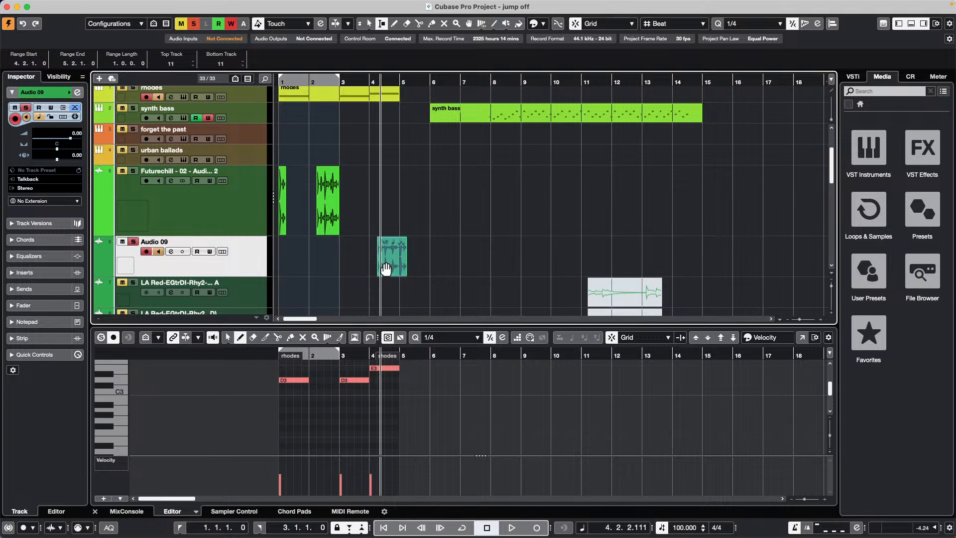
# - Open the External FX settings in the Audio Connections window
pyautogui.click(260, 6)
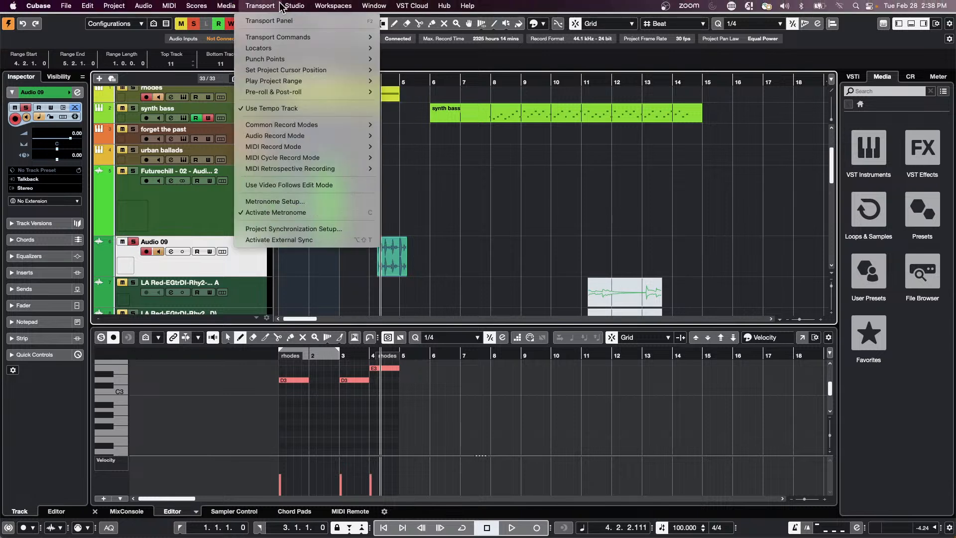
pyautogui.moveTo(288, 6)
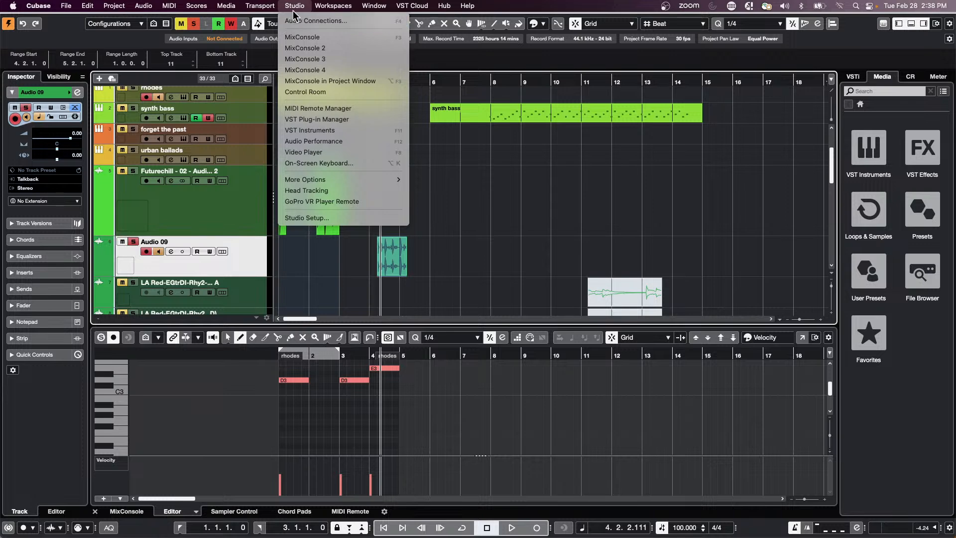
pyautogui.click(295, 21)
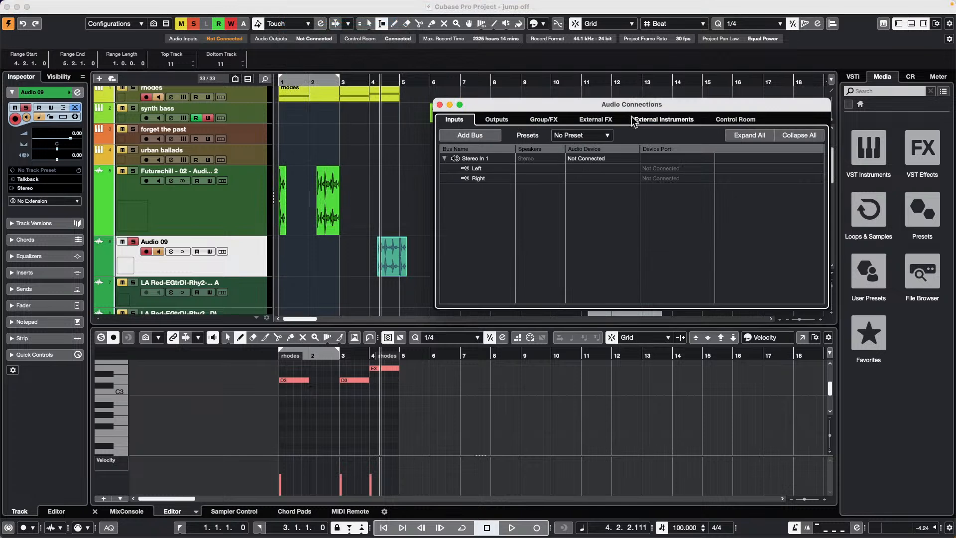
pyautogui.click(595, 119)
# - Add two external effects, one with a mono send and stereo return, the other with a mono send and mono return
pyautogui.rightClick(472, 186)
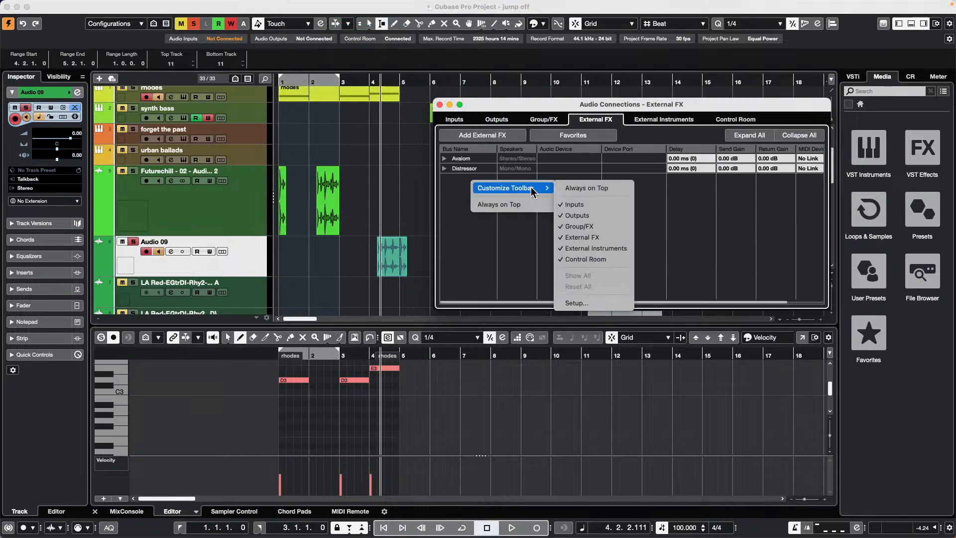
pyautogui.click(498, 136)
pyautogui.click(498, 137)
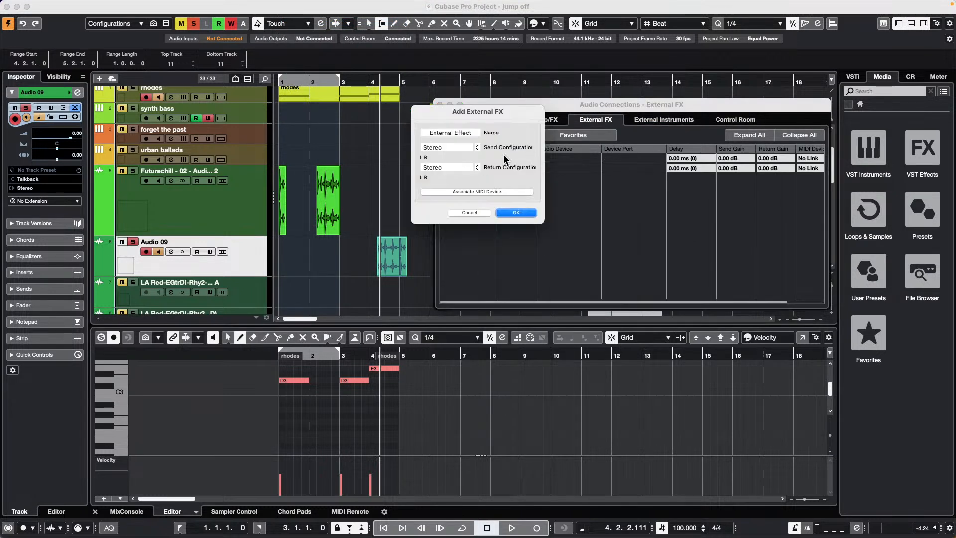
pyautogui.click(467, 151)
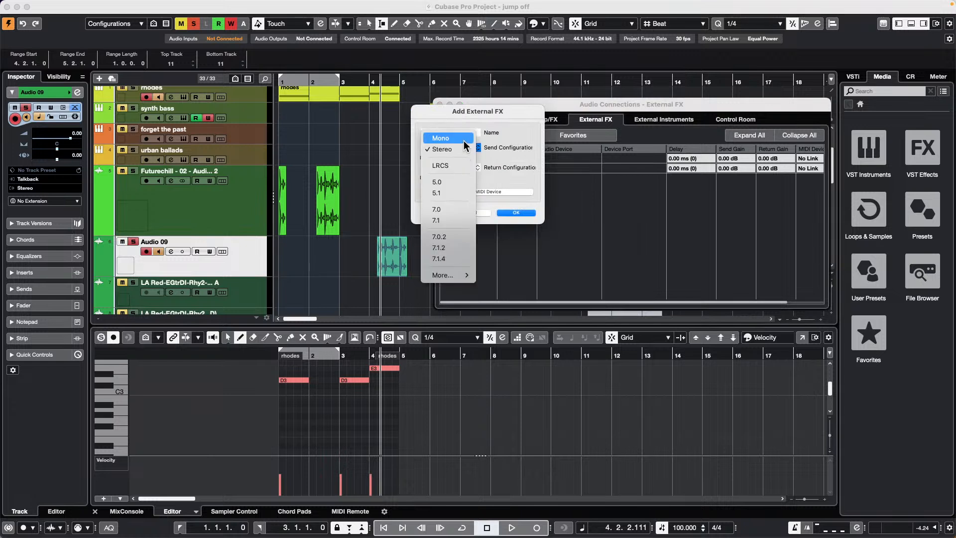
pyautogui.click(463, 139)
pyautogui.click(517, 213)
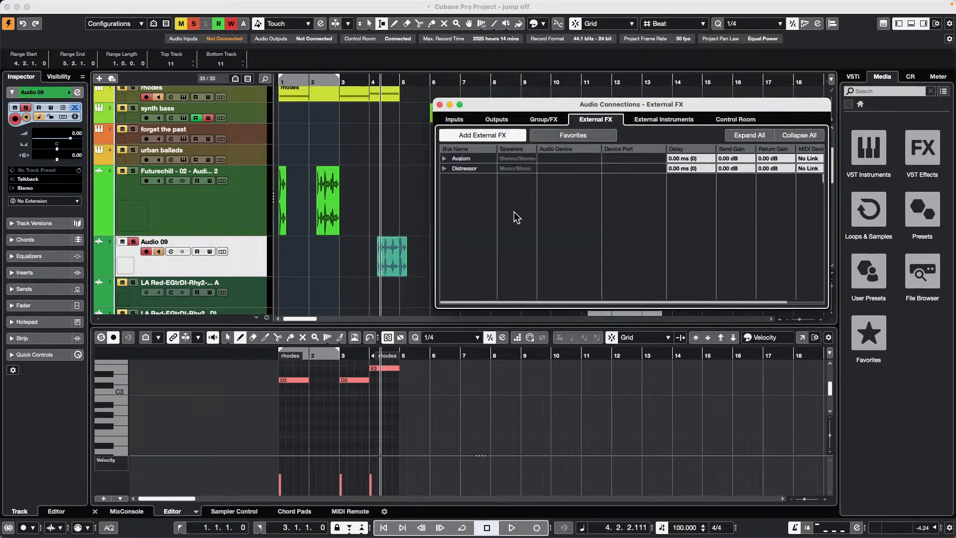
pyautogui.click(494, 139)
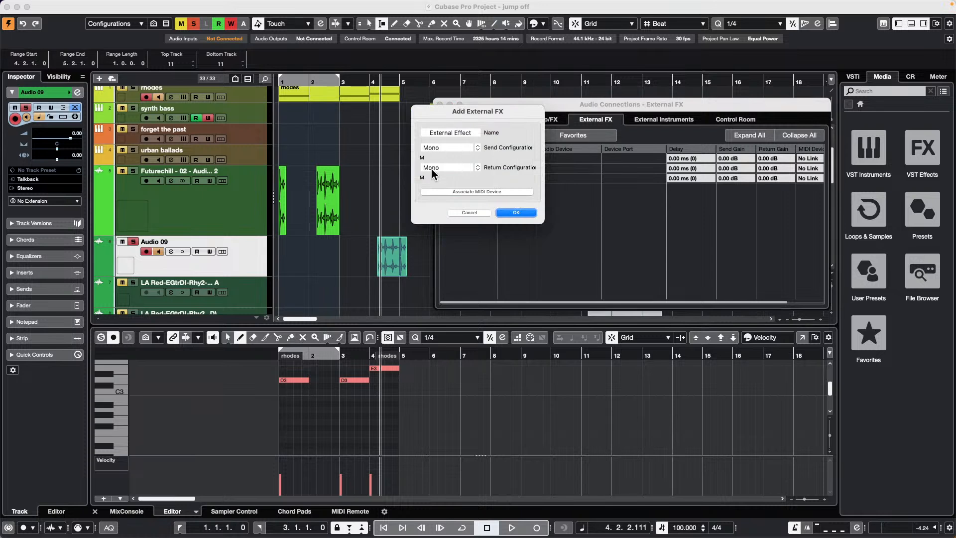
pyautogui.click(517, 212)
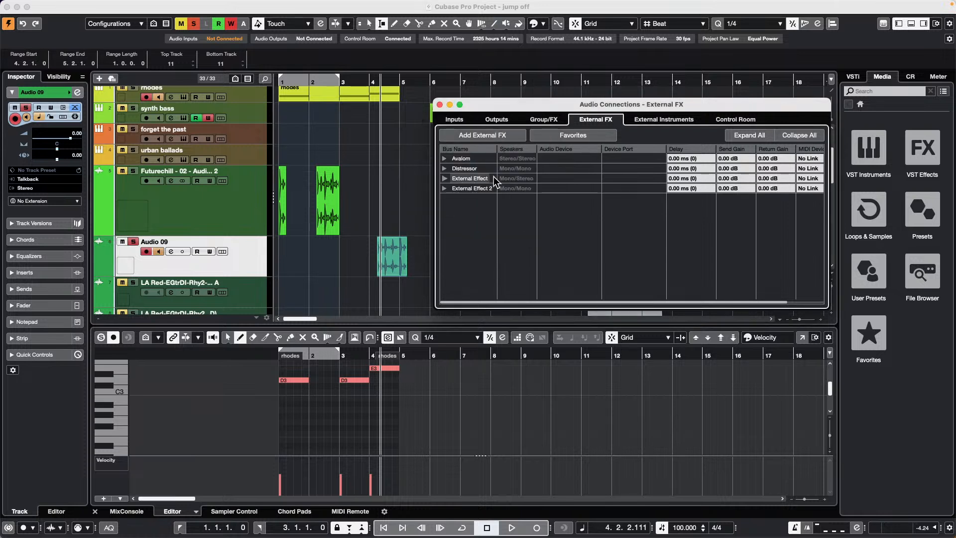
# - Rename the two new external effects EQ L and EQ R
pyautogui.doubleClick(475, 178)
pyautogui.write('EQ L')
pyautogui.doubleClick(468, 189)
pyautogui.write('EQ')
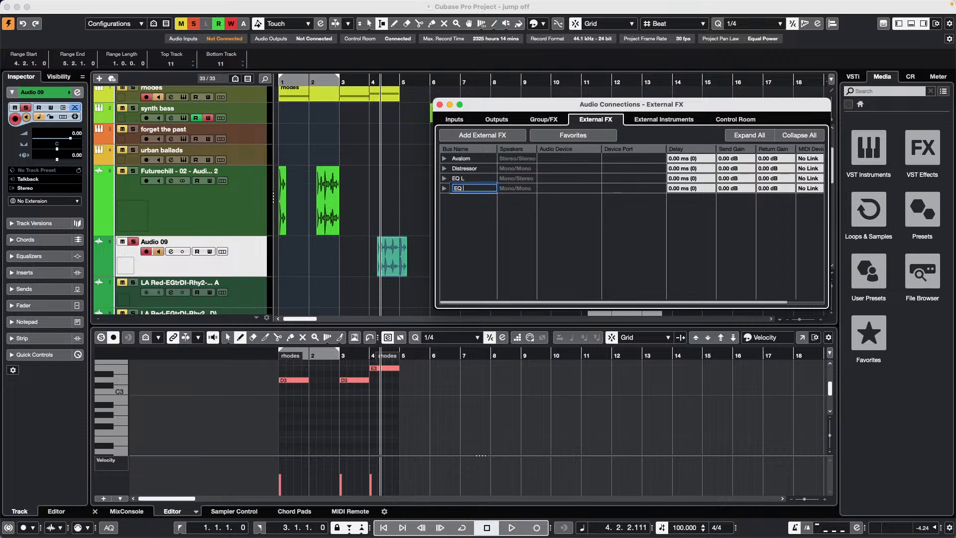
pyautogui.write(' R')
pyautogui.press('Return')
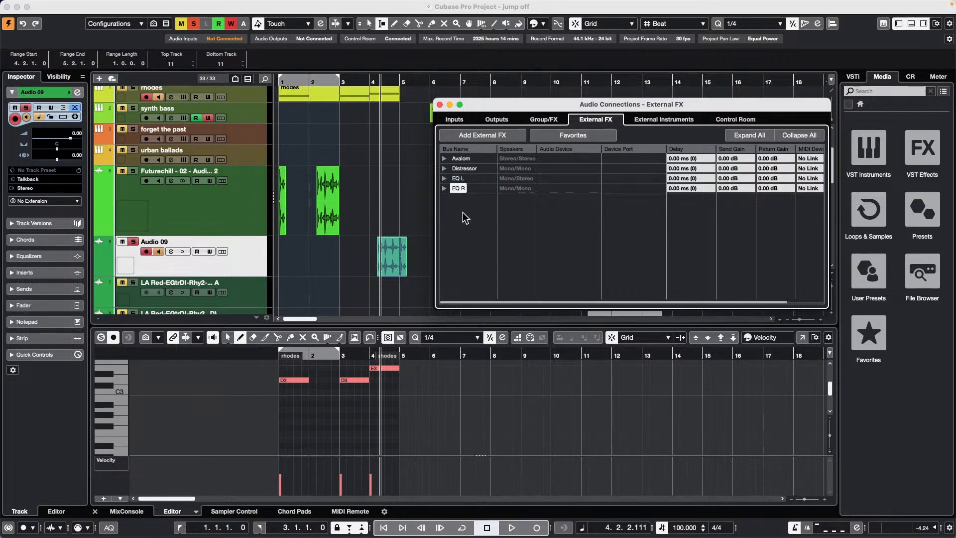
# - Expand the send and return buses of EQ R and EQ L to examine their channel ports
pyautogui.click(444, 189)
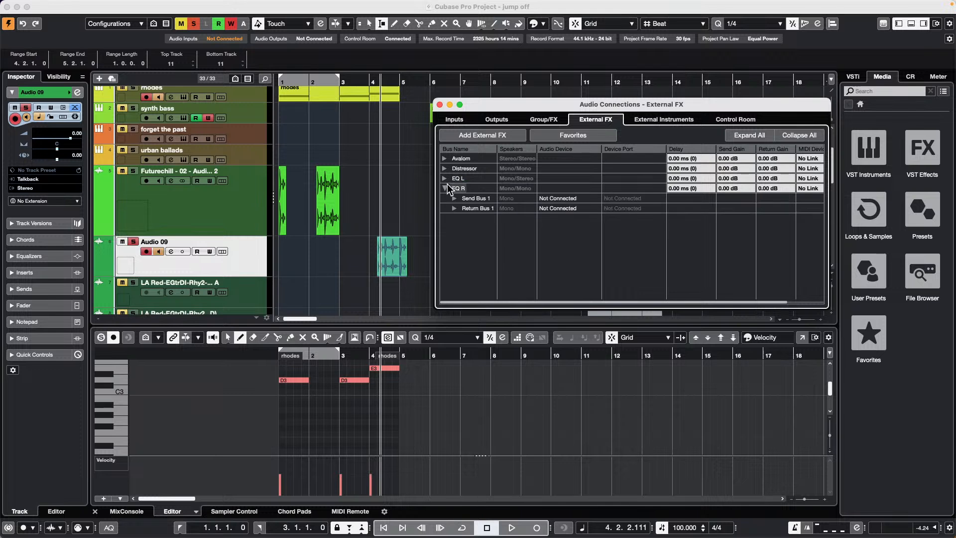
pyautogui.click(453, 208)
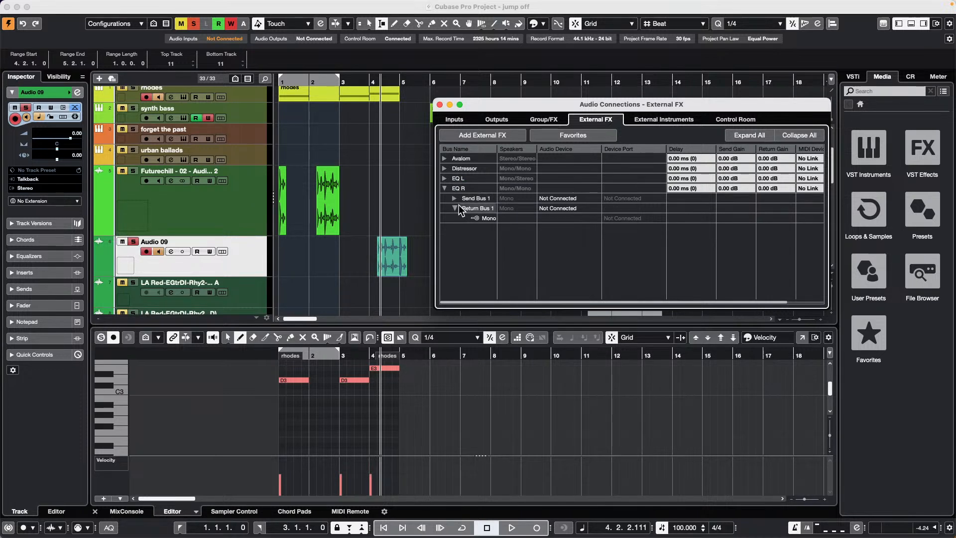
pyautogui.click(454, 198)
pyautogui.click(444, 179)
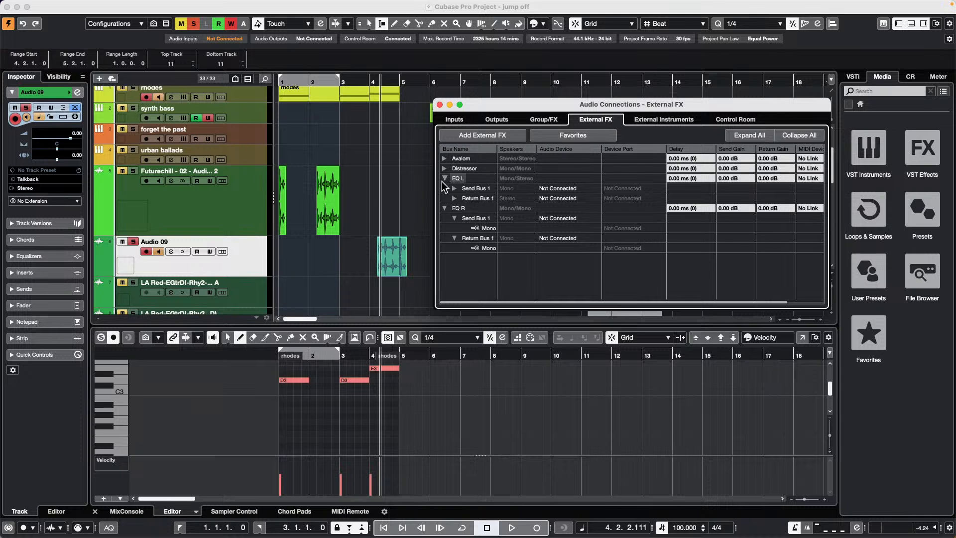
pyautogui.click(453, 198)
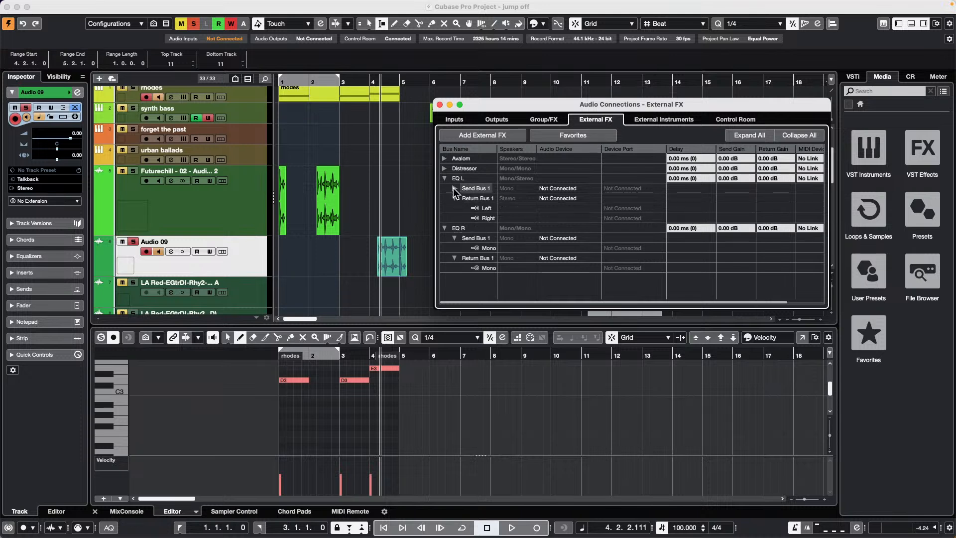
pyautogui.click(454, 188)
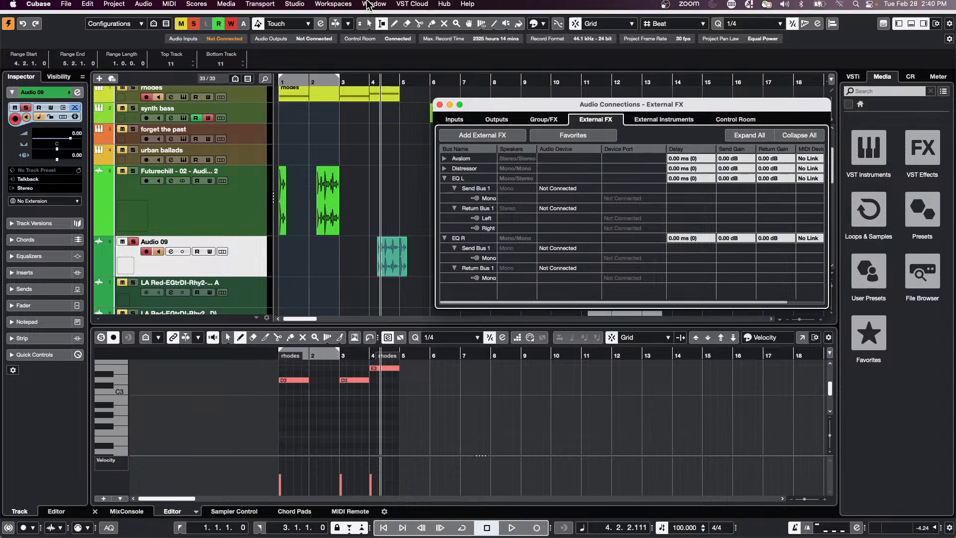
# - Open the new project dialog and browse the Recording and Production template lists
pyautogui.click(67, 6)
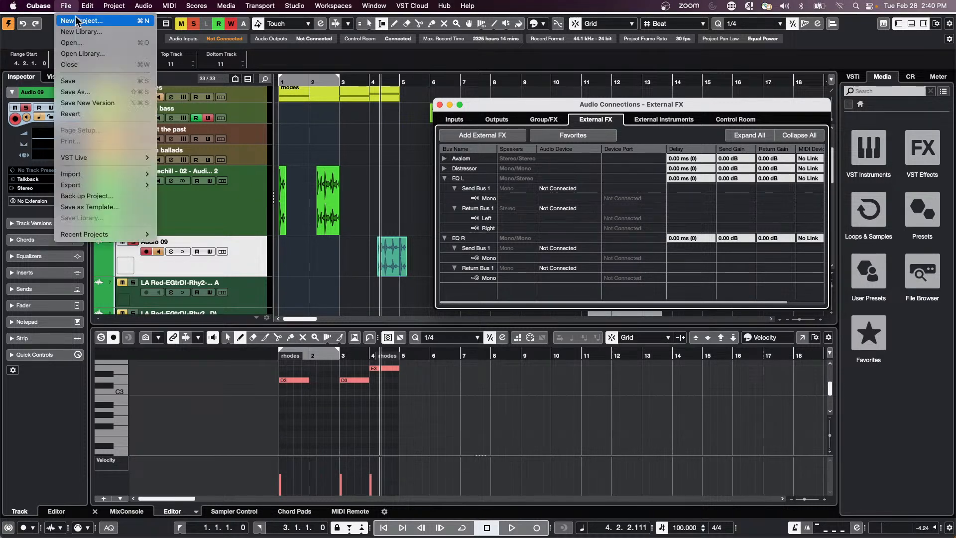
pyautogui.click(74, 21)
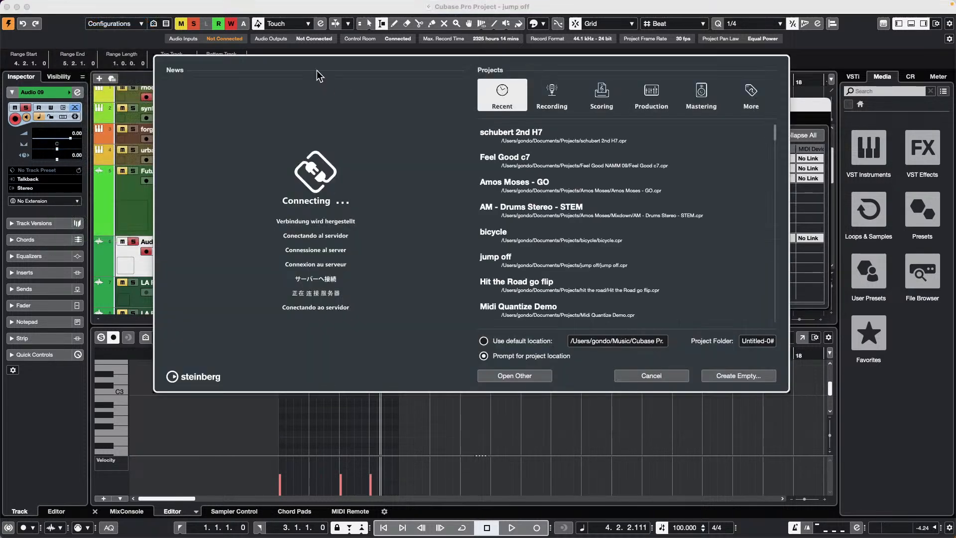
pyautogui.click(555, 93)
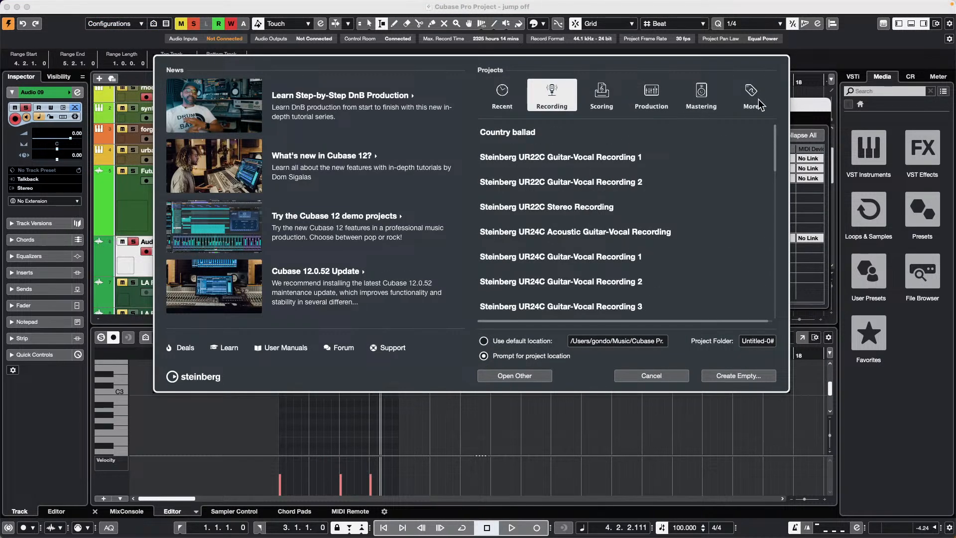
pyautogui.click(647, 97)
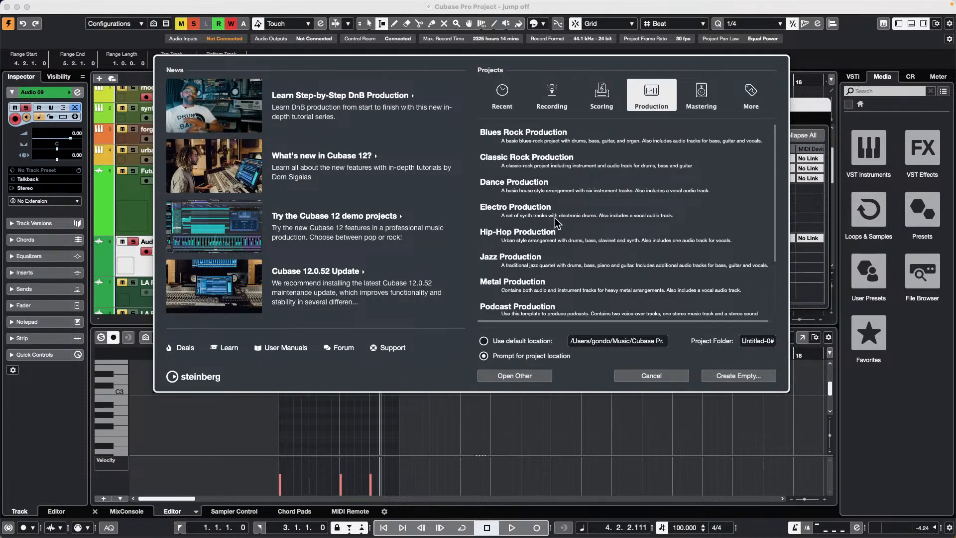
pyautogui.click(558, 99)
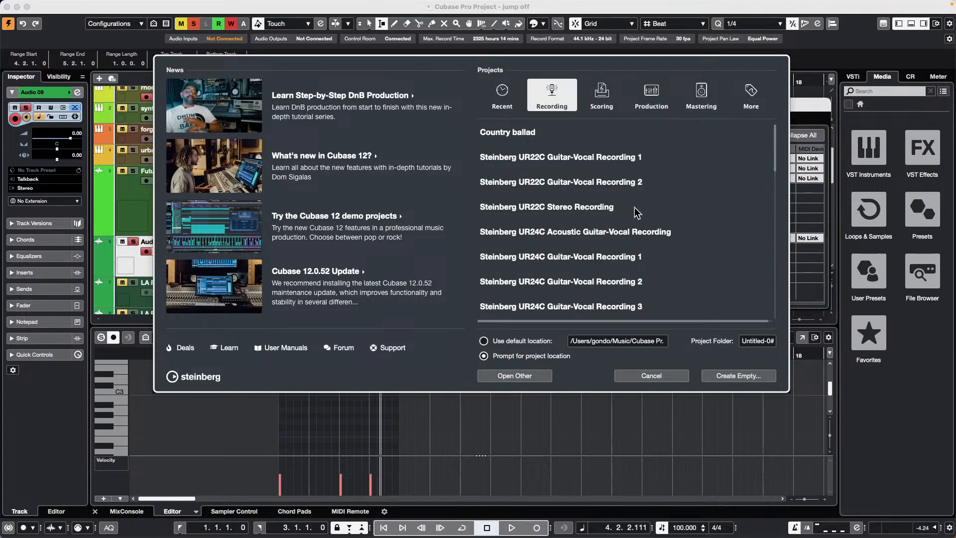
pyautogui.scroll(-10, 637, 209)
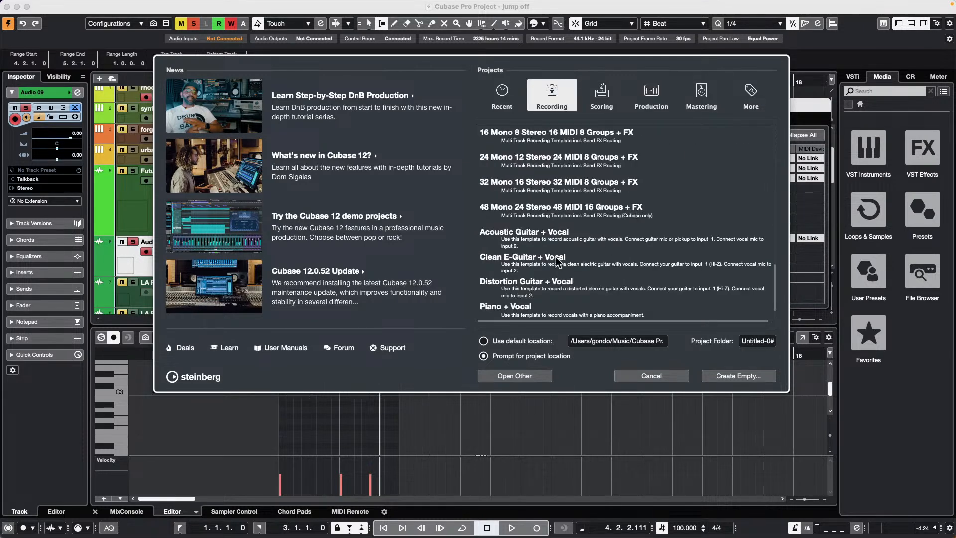
# - Create a project from the Acoustic Guitar + Vocal template in the February 21 2023 folder, activate it, and maximize its window
pyautogui.click(557, 237)
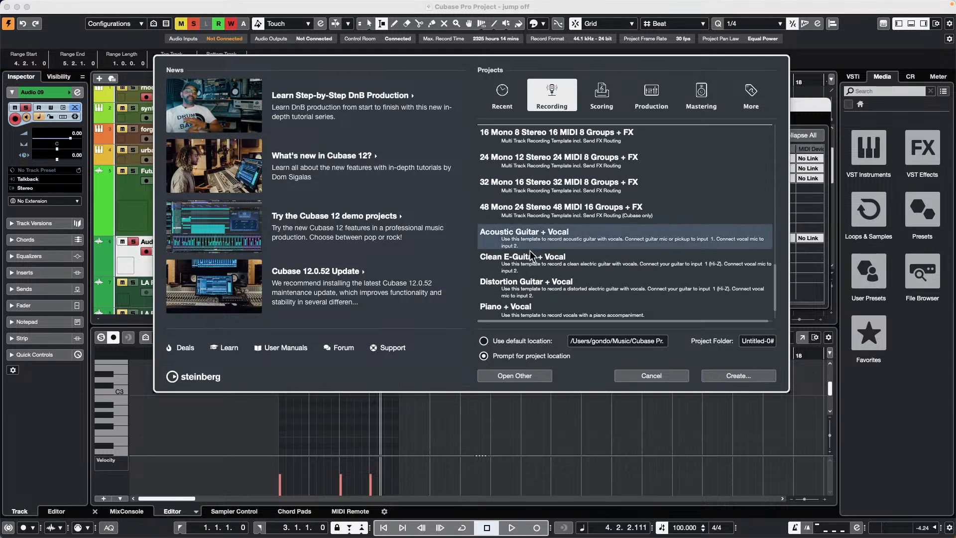
pyautogui.click(730, 377)
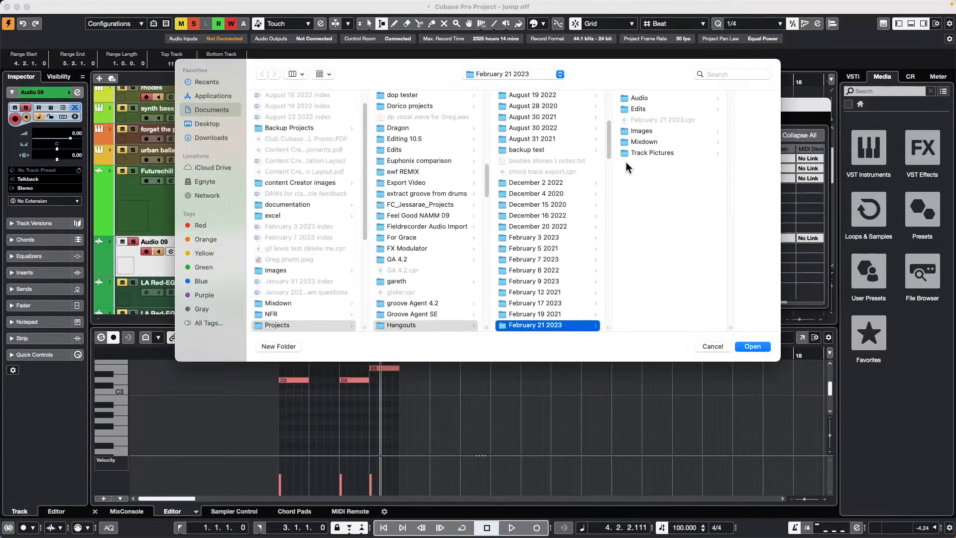
pyautogui.click(753, 345)
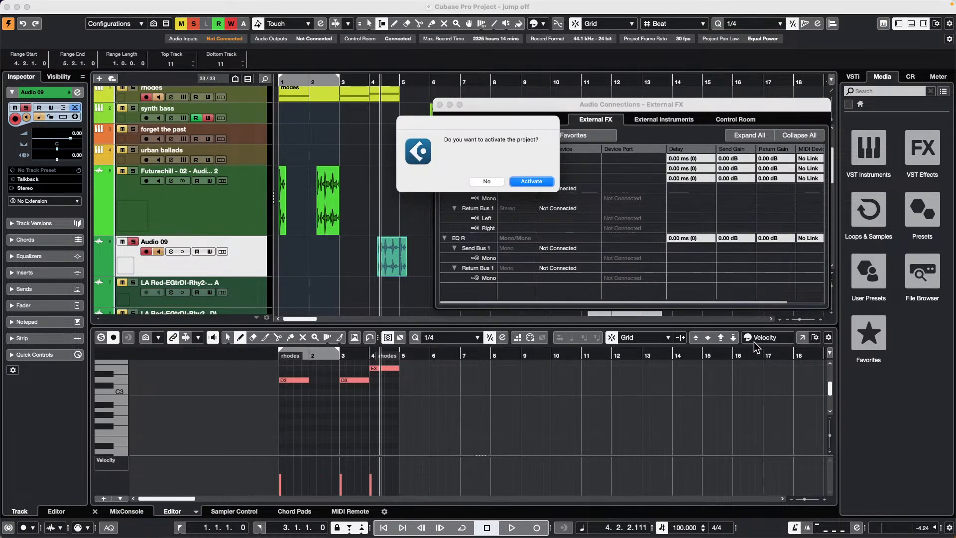
pyautogui.click(548, 181)
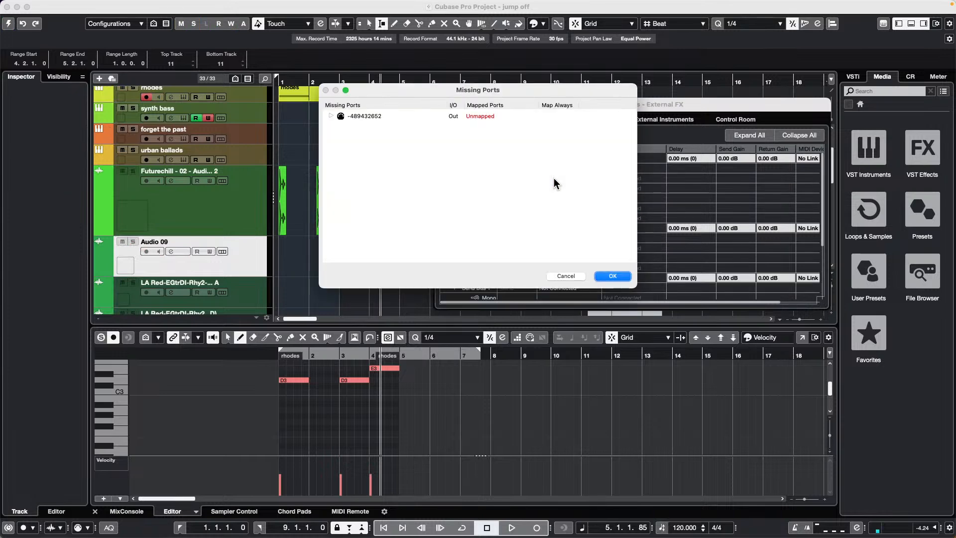
pyautogui.click(609, 273)
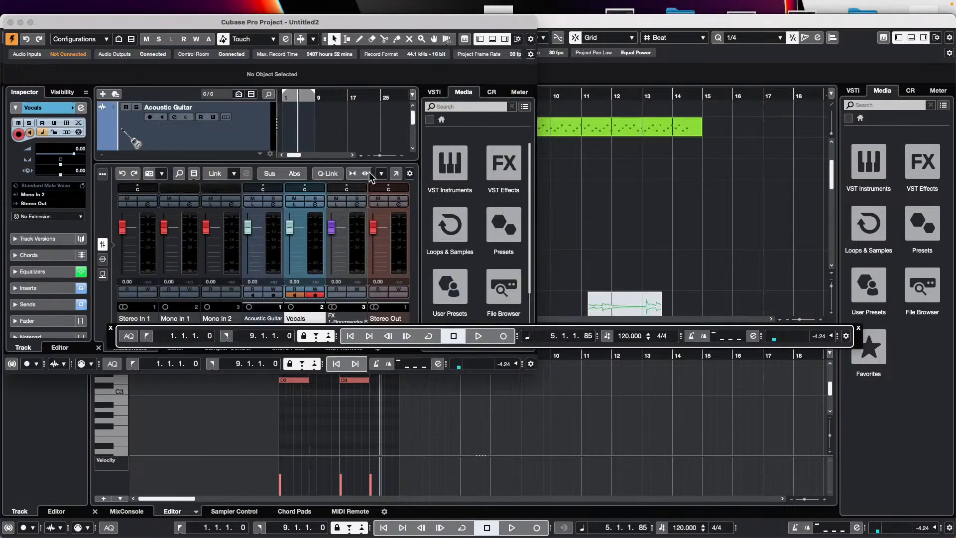
pyautogui.click(31, 22)
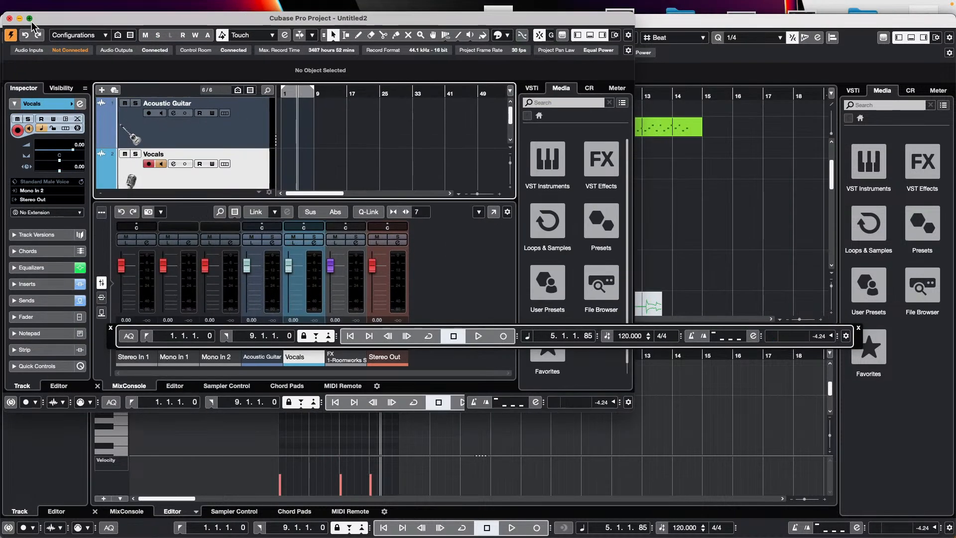
# - Select the Acoustic Guitar and Vocals tracks in turn to check their inputs, and close the floating transport bar
pyautogui.click(208, 115)
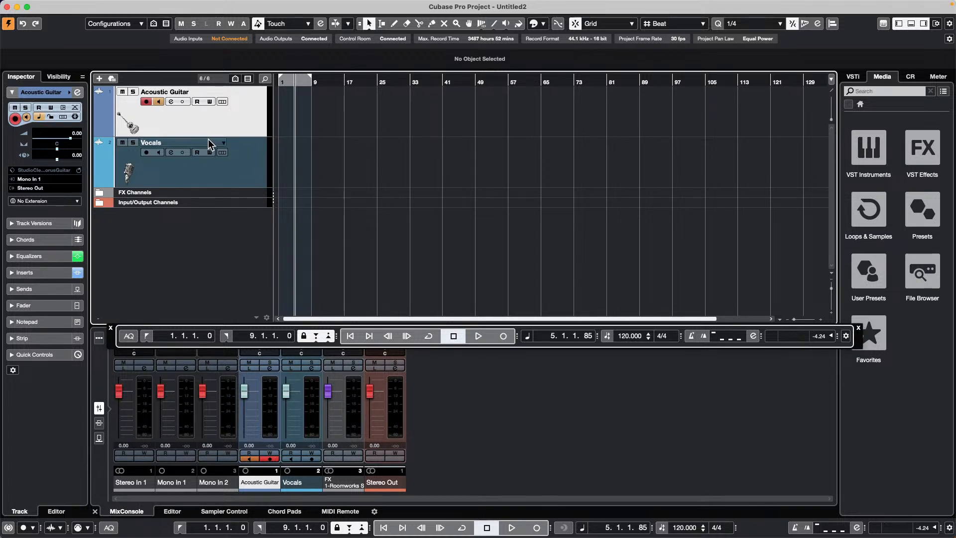
pyautogui.click(200, 175)
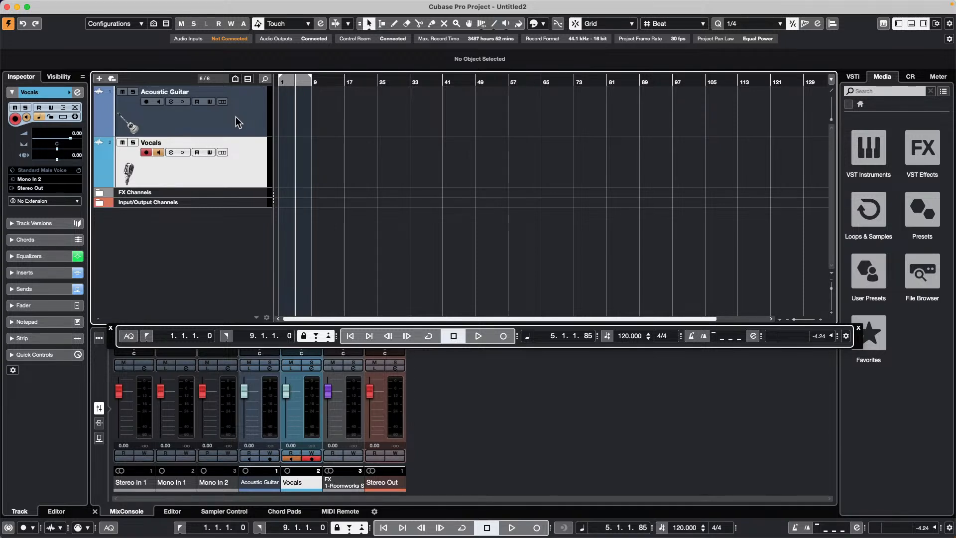
pyautogui.click(111, 327)
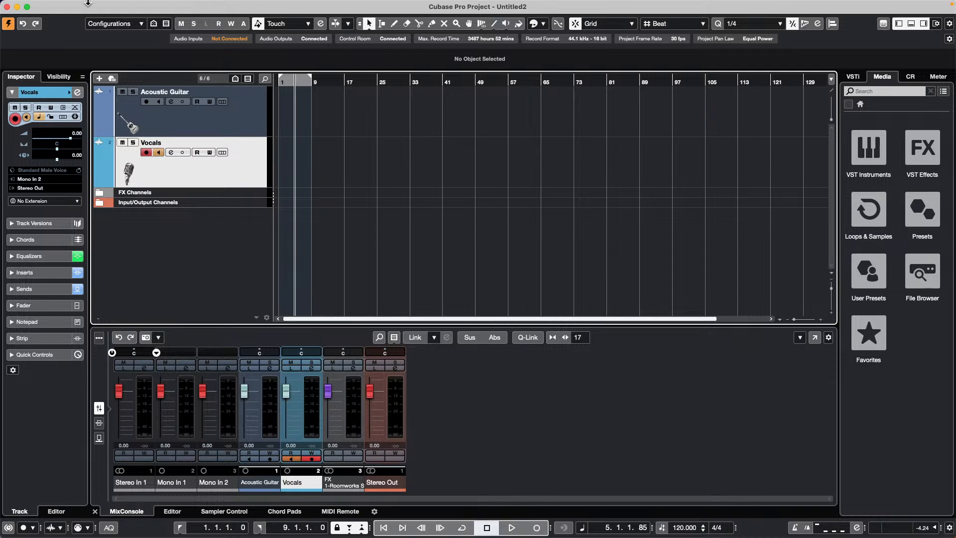
# - Open the recent project Feel Good c7.cpr and activate it
pyautogui.moveTo(104, 7)
pyautogui.click(65, 6)
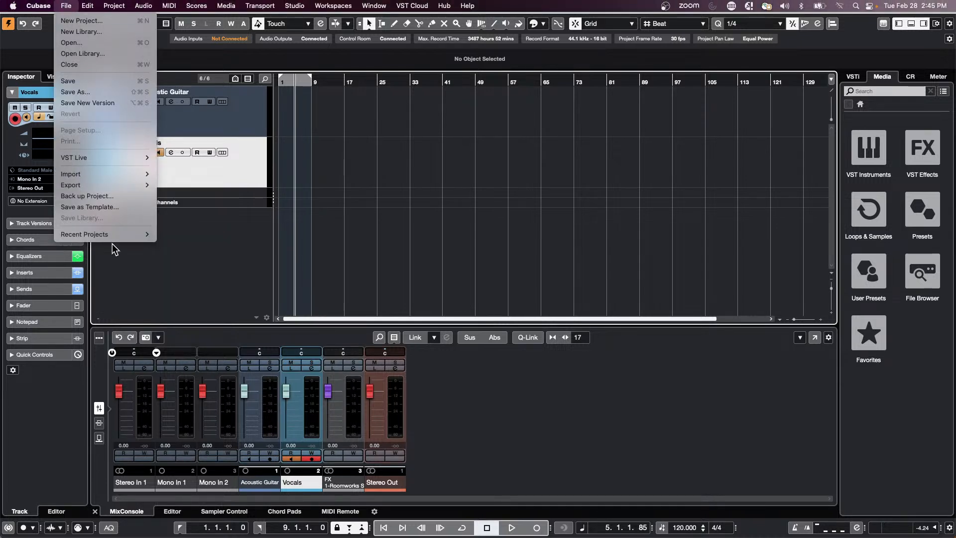
pyautogui.moveTo(124, 234)
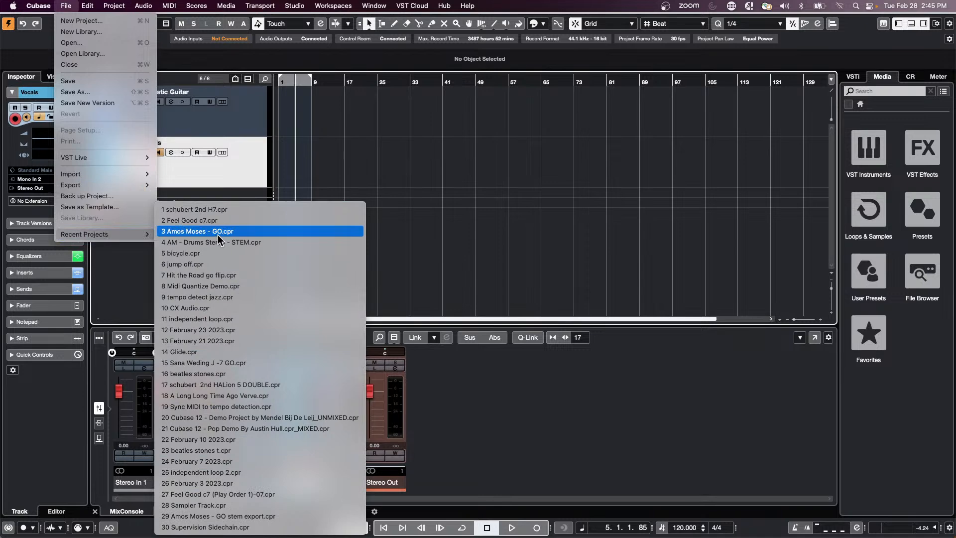
pyautogui.click(223, 222)
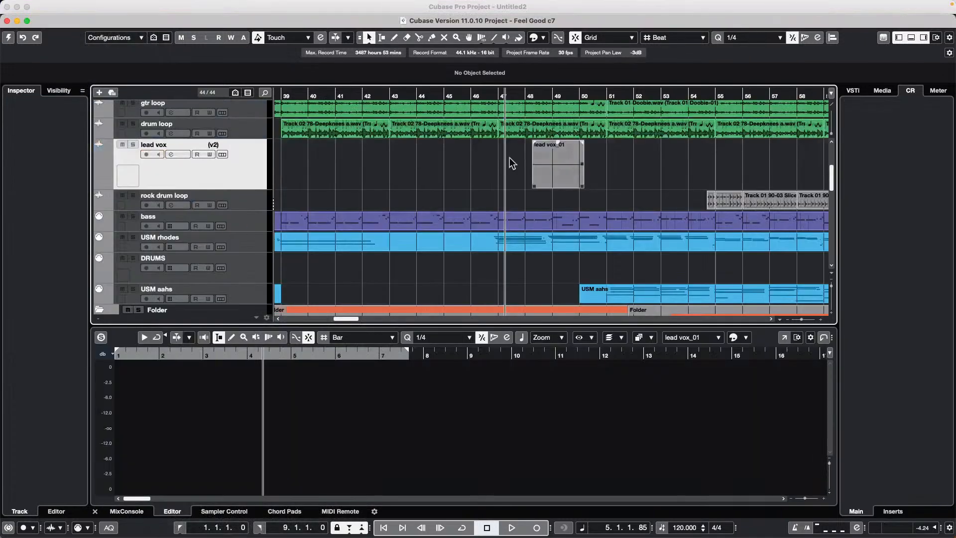
pyautogui.click(8, 37)
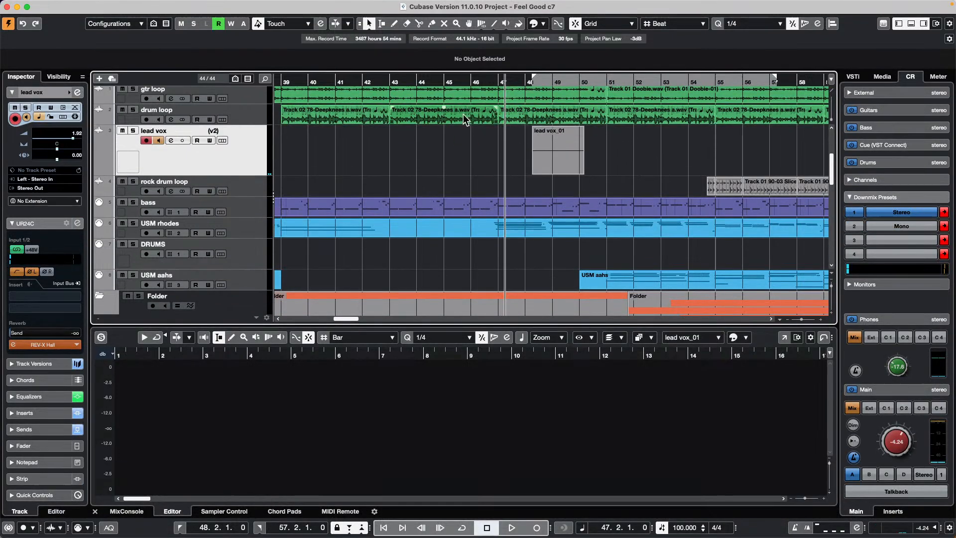
# - Switch the lead vox track to version v1 and play the project from around bar 10
pyautogui.moveTo(440, 77); pyautogui.dragTo(340, 52)
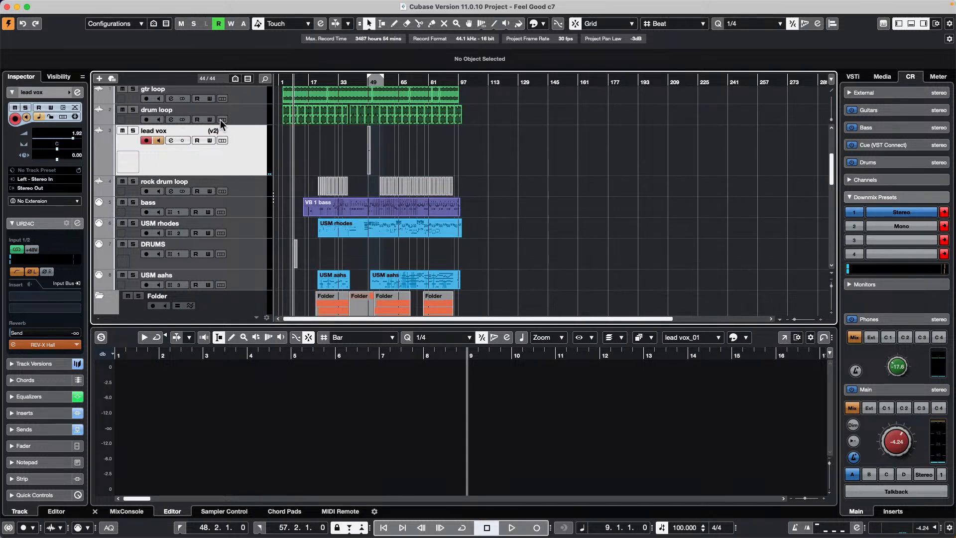
pyautogui.click(222, 135)
pyautogui.click(246, 125)
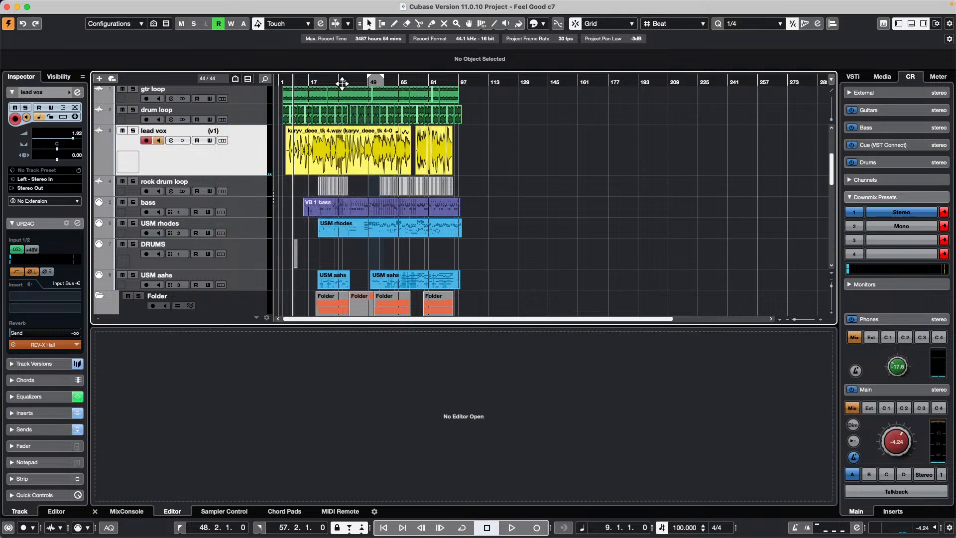
pyautogui.moveTo(295, 78); pyautogui.dragTo(299, 104)
pyautogui.press('space')
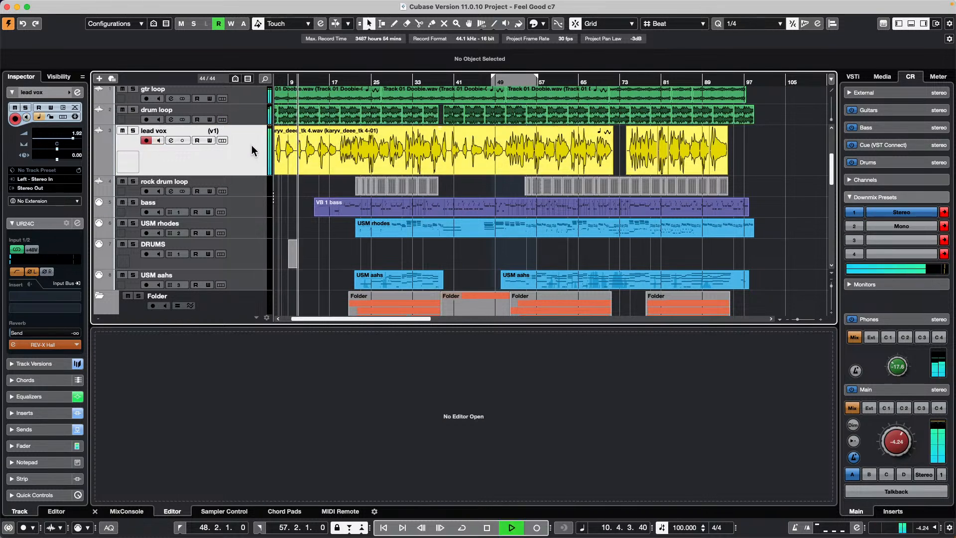
# - Show the lead vox inserts and remove the Cloner effect from the second slot
pyautogui.click(25, 223)
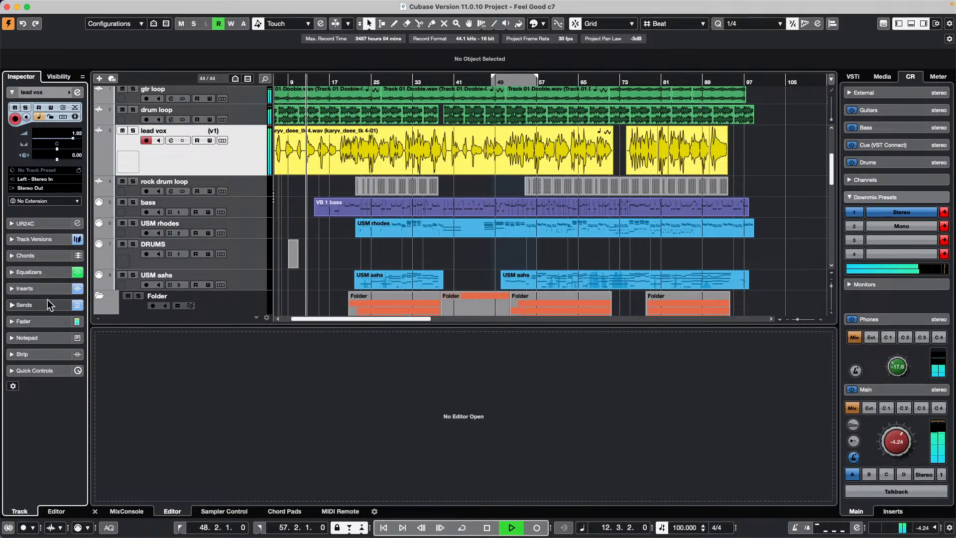
pyautogui.click(40, 290)
pyautogui.scroll(-1, 31, 285)
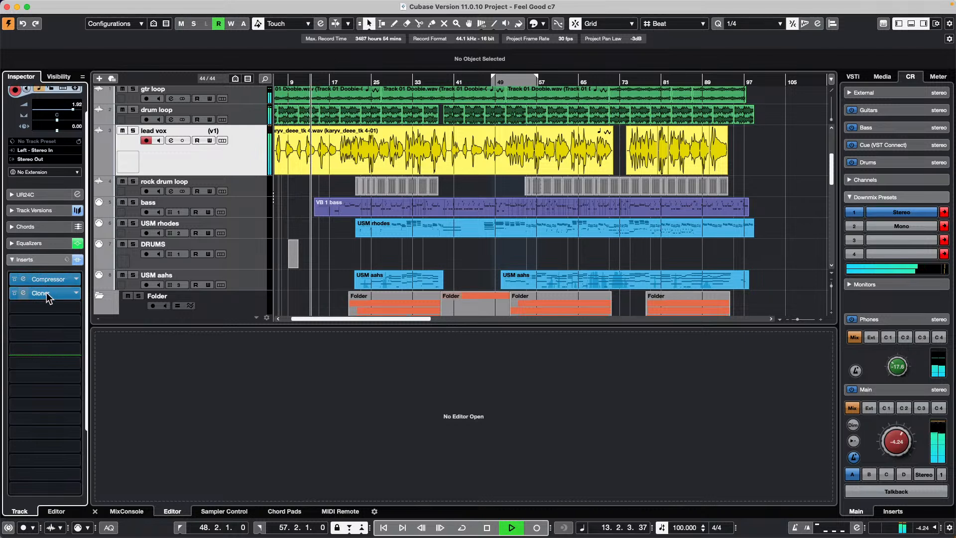
pyautogui.moveTo(34, 292); pyautogui.dragTo(277, 380)
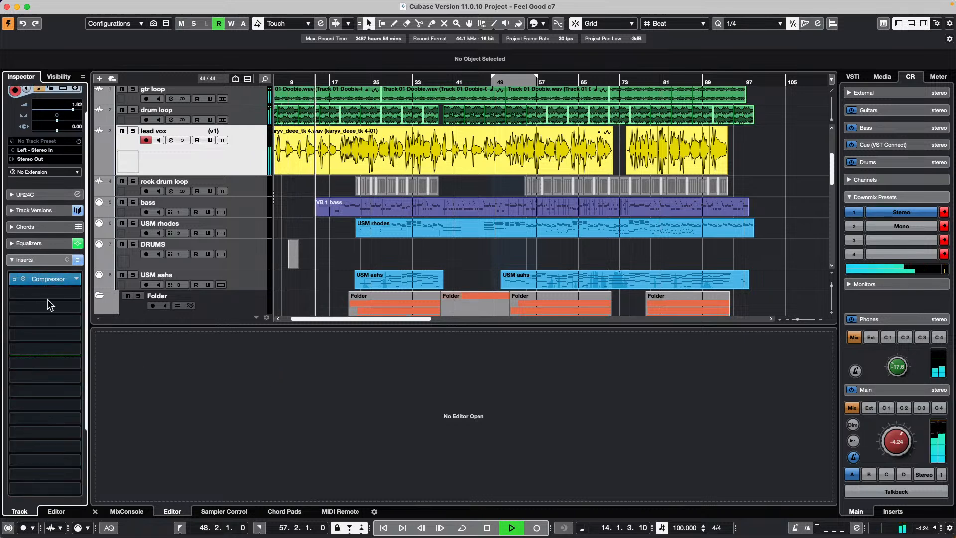
# - Stop playback, add StereoDelay to the second insert slot of lead vox, and move its window over the arrangement
pyautogui.click(75, 293)
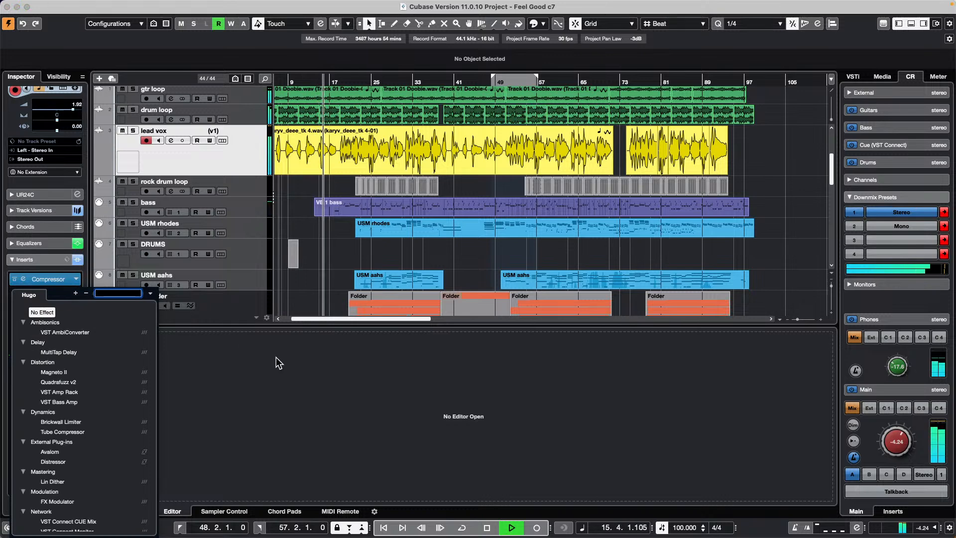
pyautogui.click(220, 338)
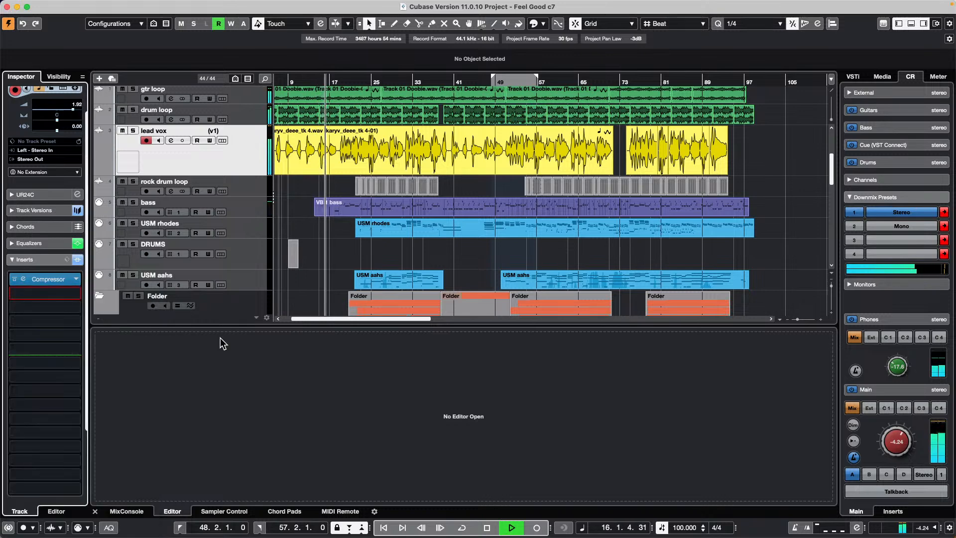
pyautogui.press('space')
pyautogui.click(72, 293)
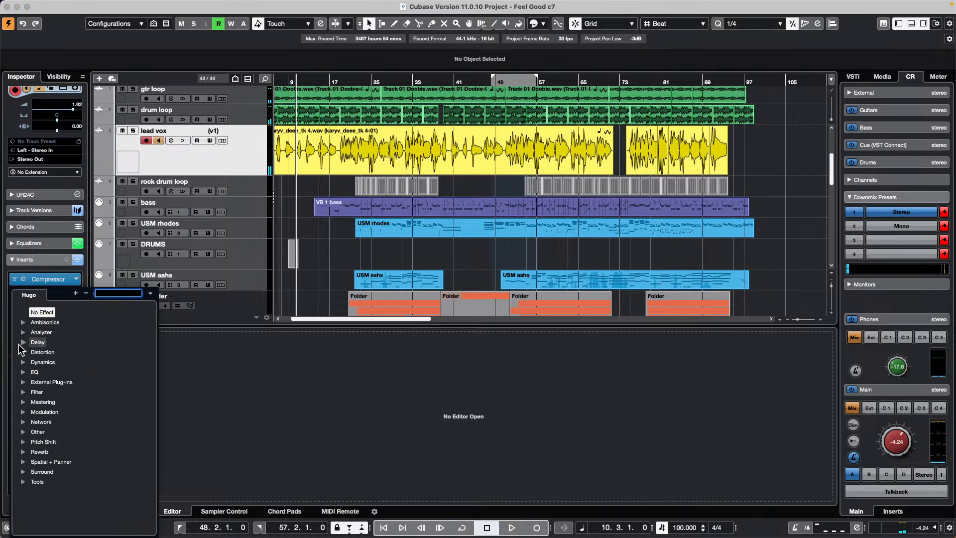
pyautogui.click(23, 342)
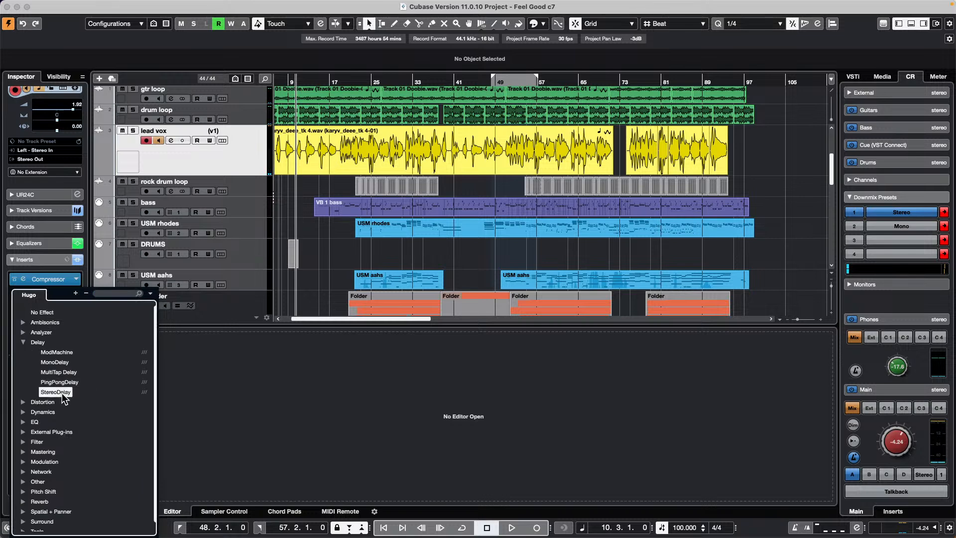
pyautogui.click(56, 392)
pyautogui.moveTo(640, 219); pyautogui.dragTo(370, 169)
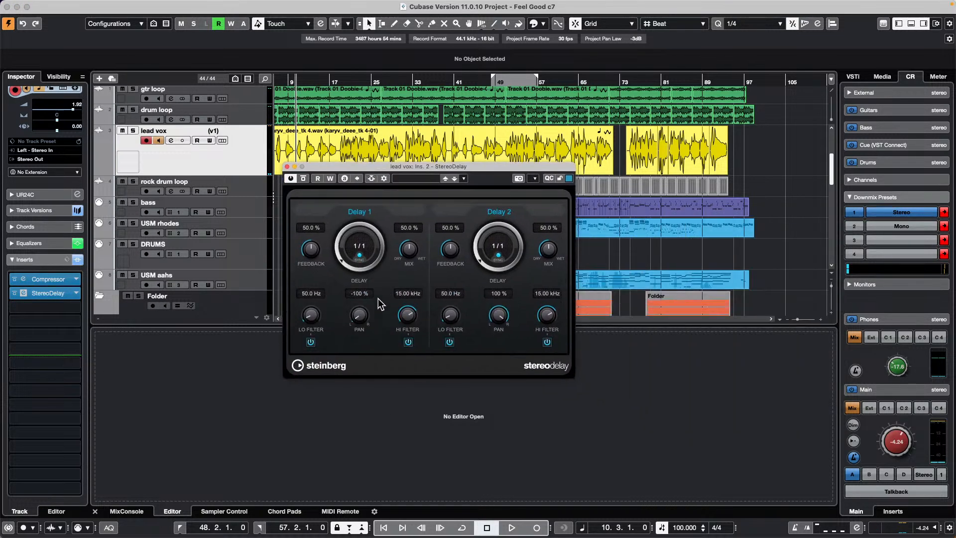
# - Turn off tempo sync for Delay 1 in StereoDelay and set its delay time to 5 ms
pyautogui.click(358, 257)
pyautogui.click(358, 246)
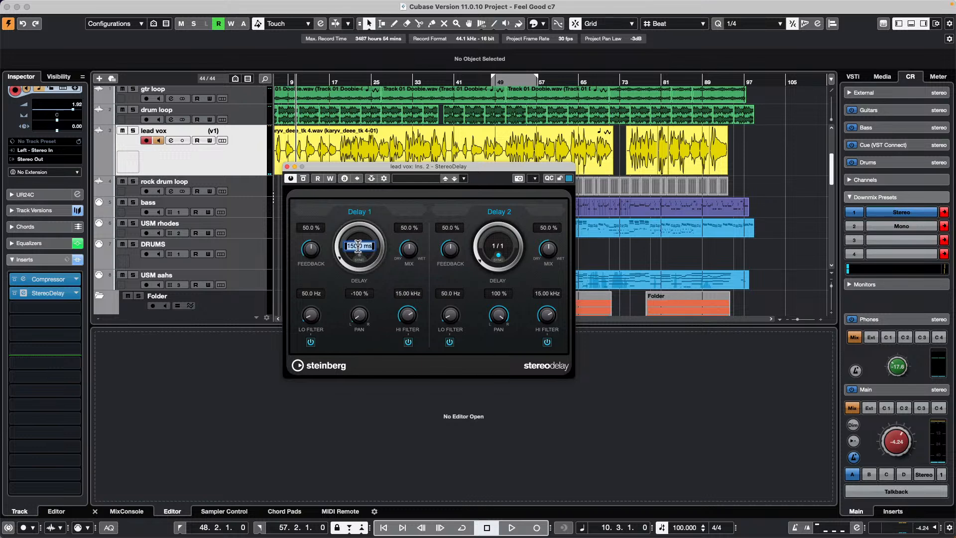
pyautogui.write('5')
pyautogui.press('Return')
# - Turn off tempo sync for Delay 2, set its delay time to 12 ms, and audition the lead vox in playback
pyautogui.click(499, 255)
pyautogui.click(498, 249)
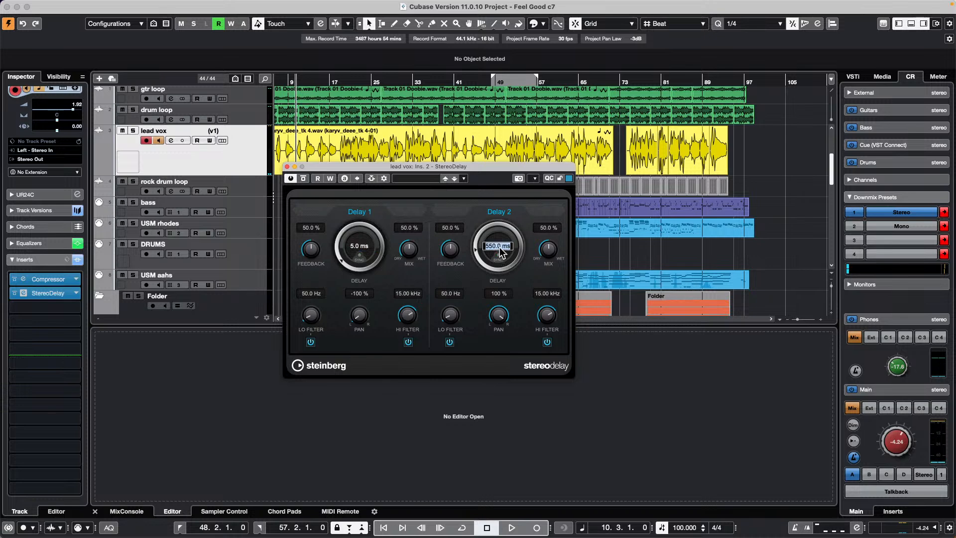
pyautogui.write('12')
pyautogui.press('Return')
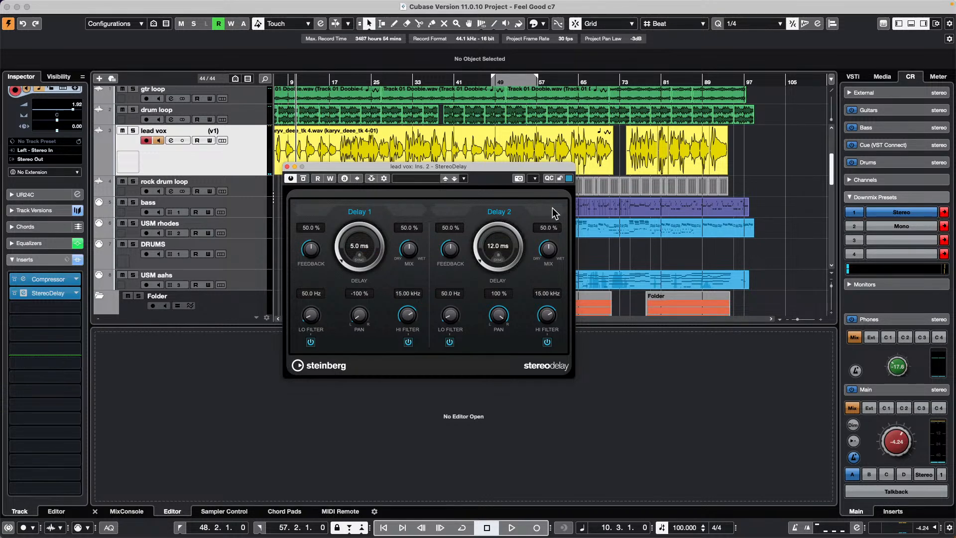
pyautogui.press('space')
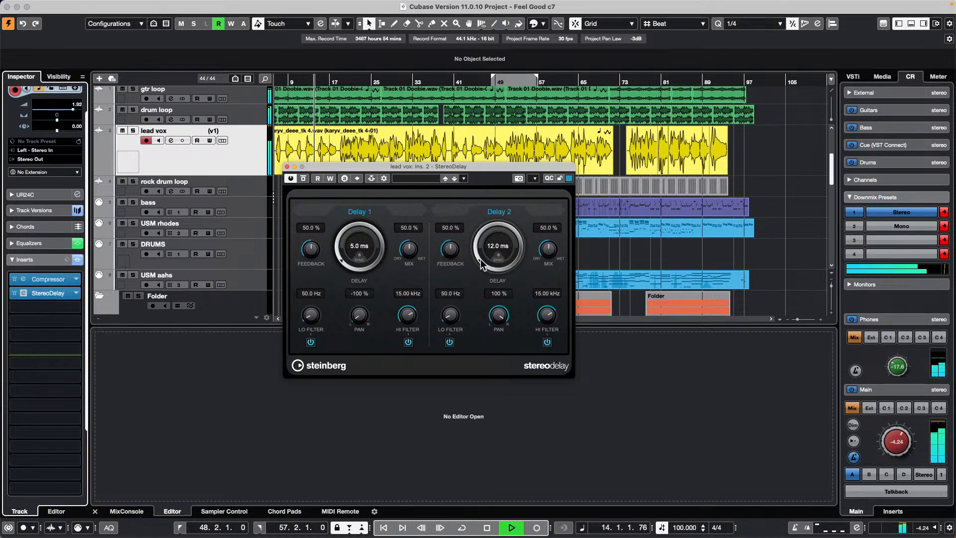
pyautogui.press('space')
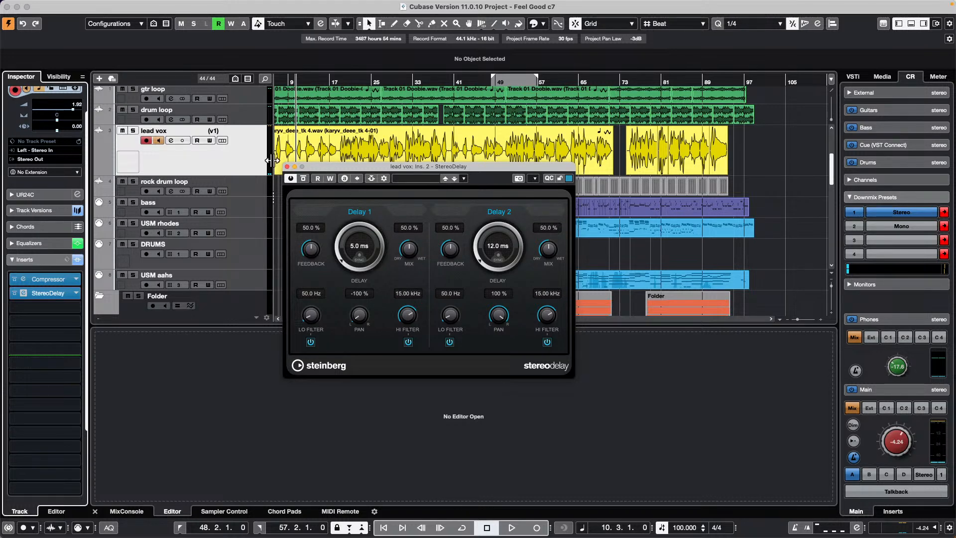
# - Close the StereoDelay window and mark a range on the rock drum loop track from about bar 42 to bar 50
pyautogui.click(288, 166)
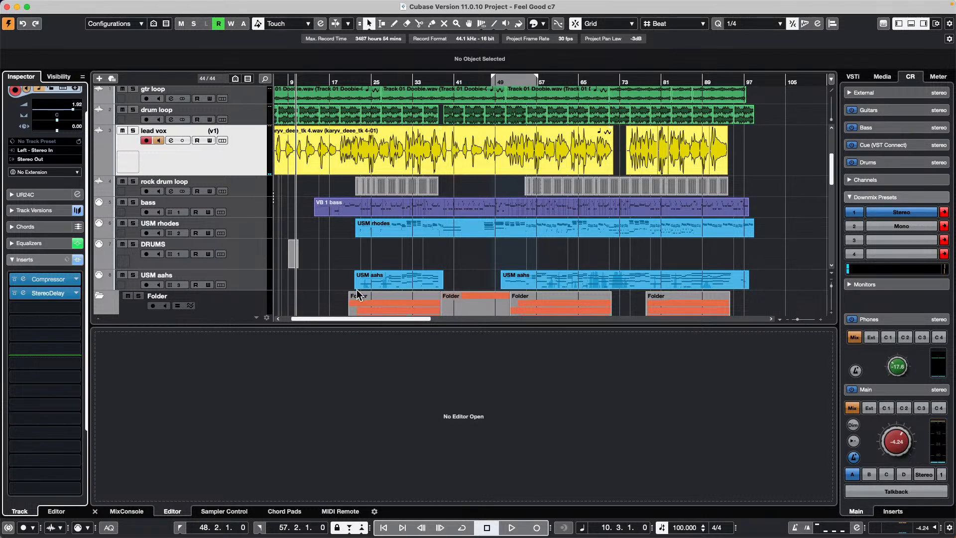
pyautogui.rightClick(457, 189)
pyautogui.click(472, 188)
pyautogui.moveTo(461, 187); pyautogui.dragTo(503, 186)
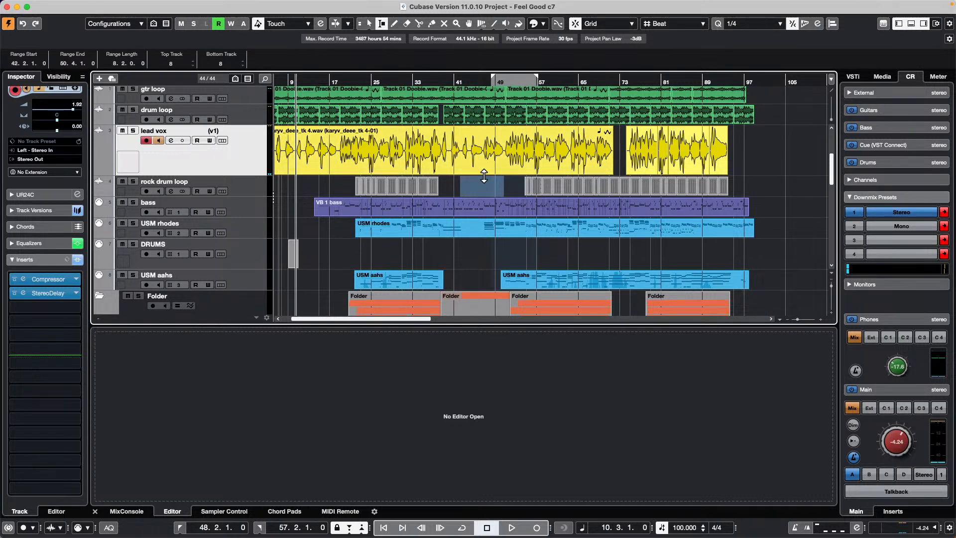
# - Set the locators to the marked range and show only the tracks with data between the locators
pyautogui.scroll(-2, 473, 252)
pyautogui.scroll(6, 512, 247)
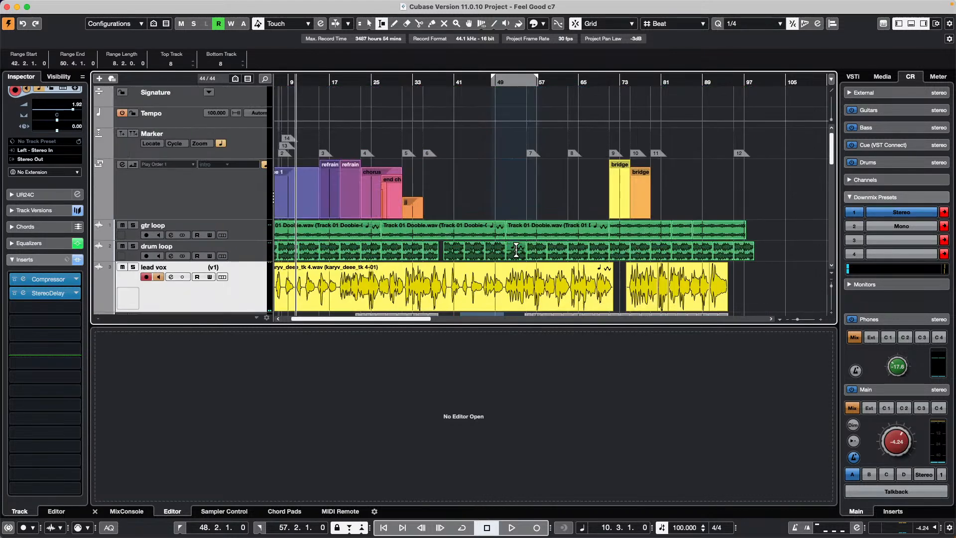
pyautogui.scroll(-6, 499, 230)
pyautogui.scroll(3, 499, 230)
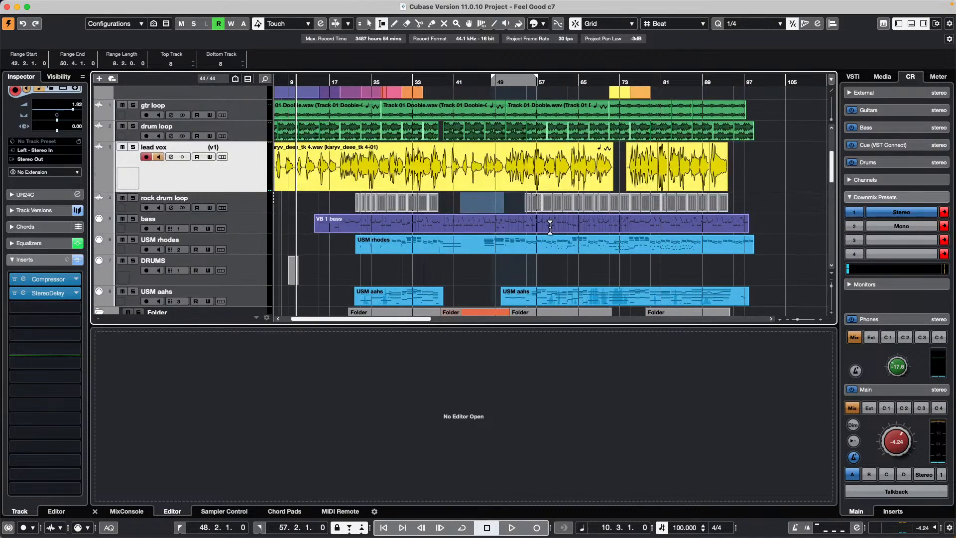
pyautogui.press('p')
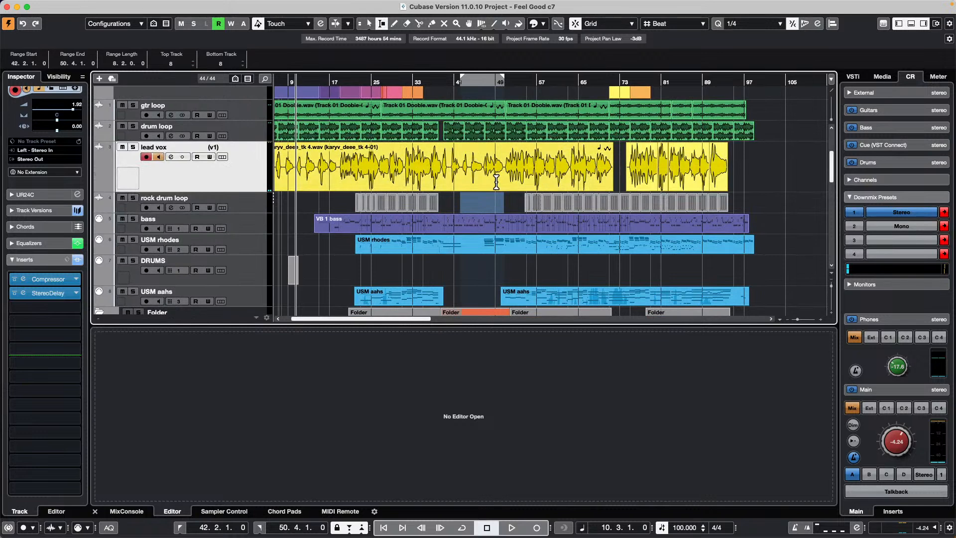
pyautogui.click(139, 24)
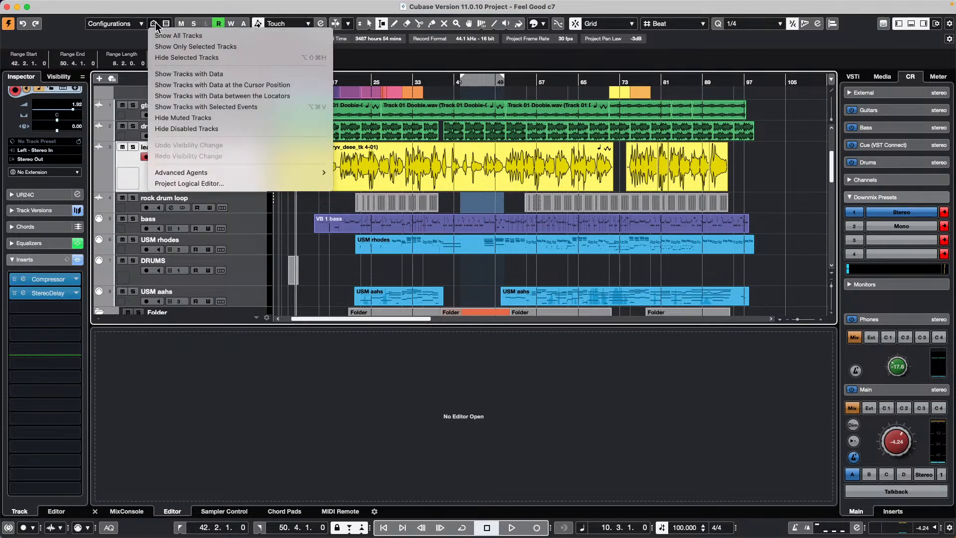
pyautogui.click(272, 96)
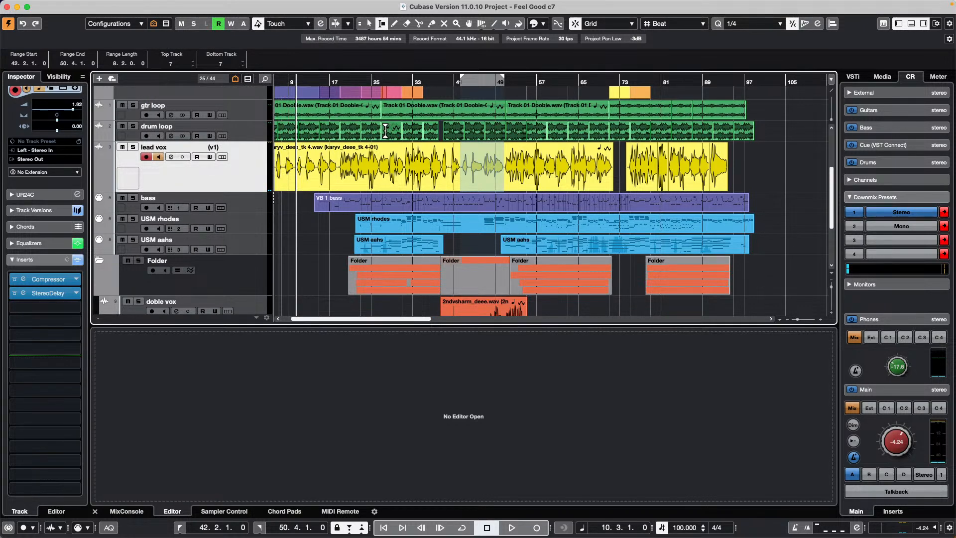
# - Make all tracks visible again and mark a range on the DRUMS track from about bar 42 to bar 48
pyautogui.scroll(-1, 386, 134)
pyautogui.scroll(-5, 384, 136)
pyautogui.scroll(2, 386, 137)
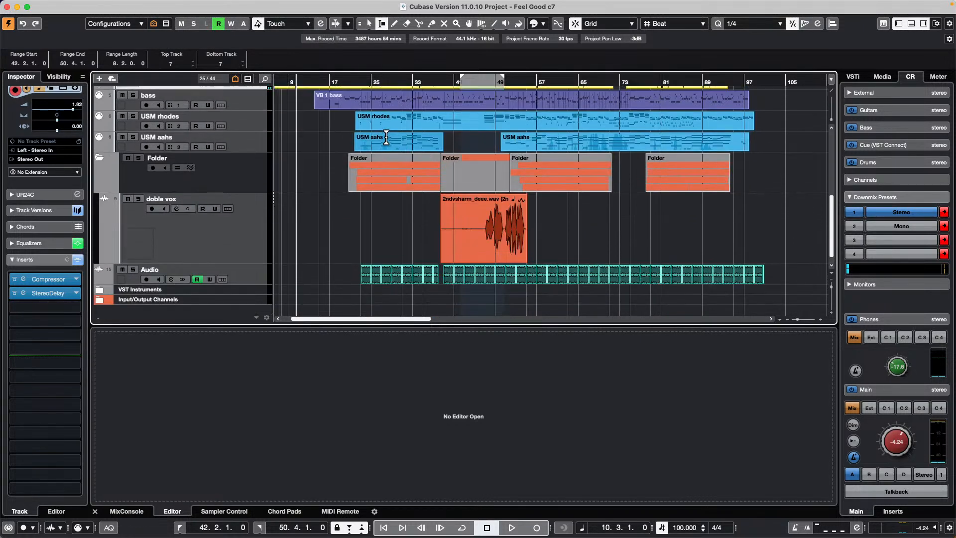
pyautogui.scroll(3, 386, 135)
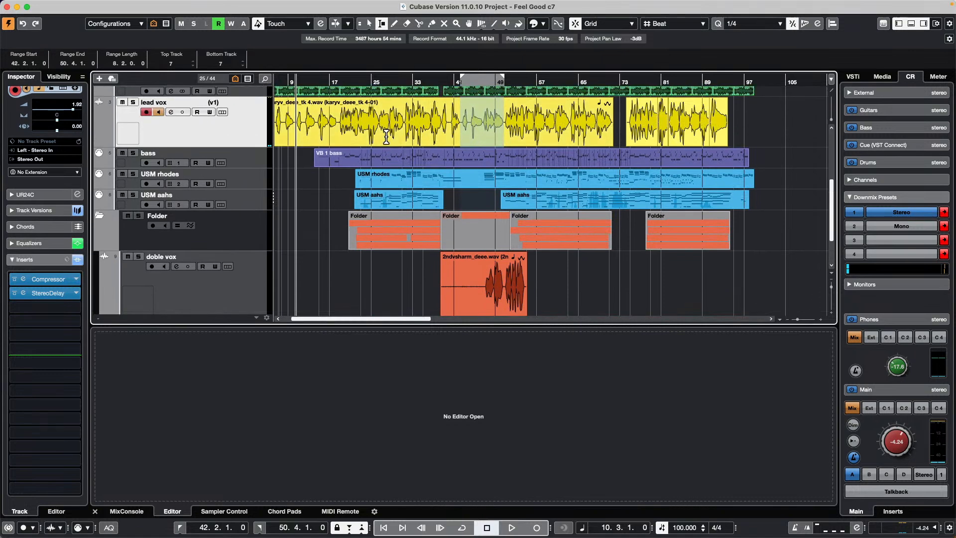
pyautogui.scroll(-4, 385, 140)
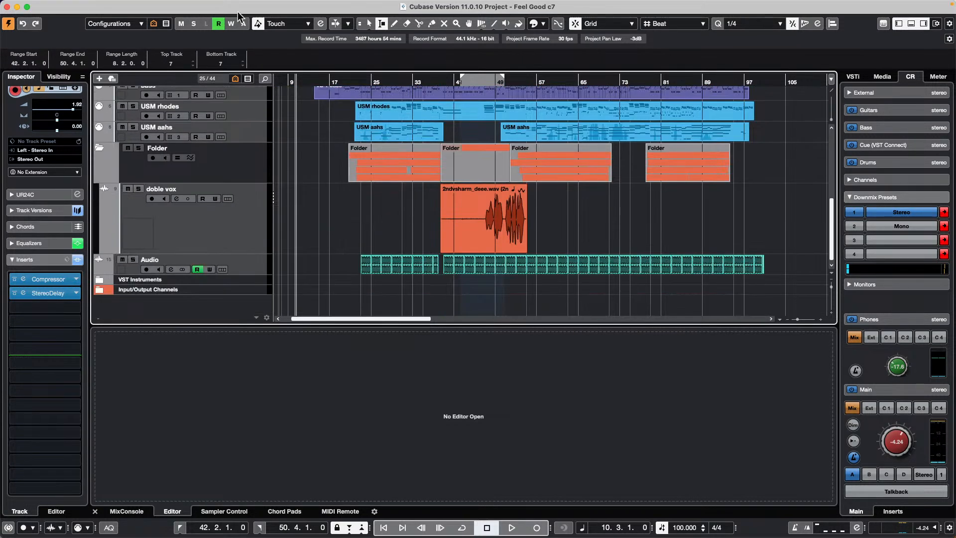
pyautogui.click(153, 24)
pyautogui.click(170, 36)
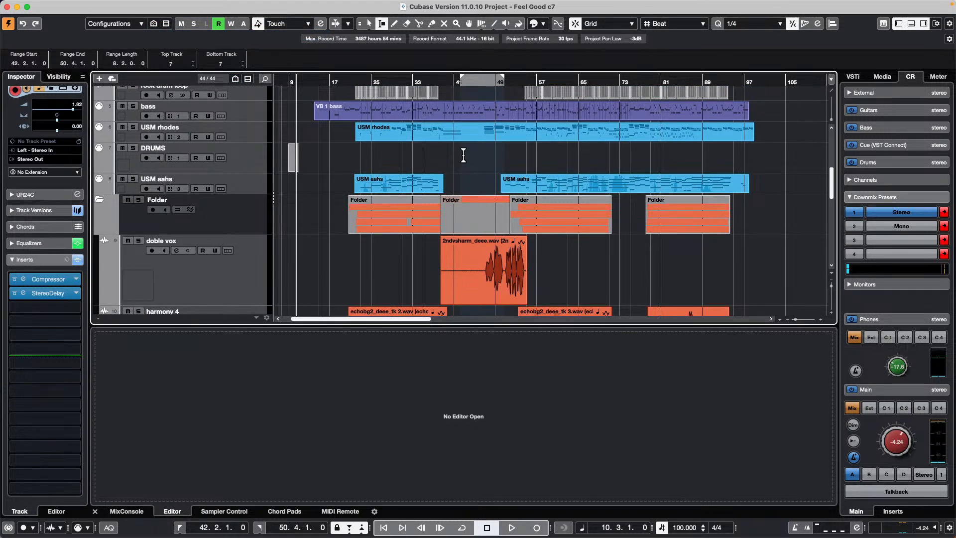
pyautogui.moveTo(461, 155); pyautogui.dragTo(493, 153)
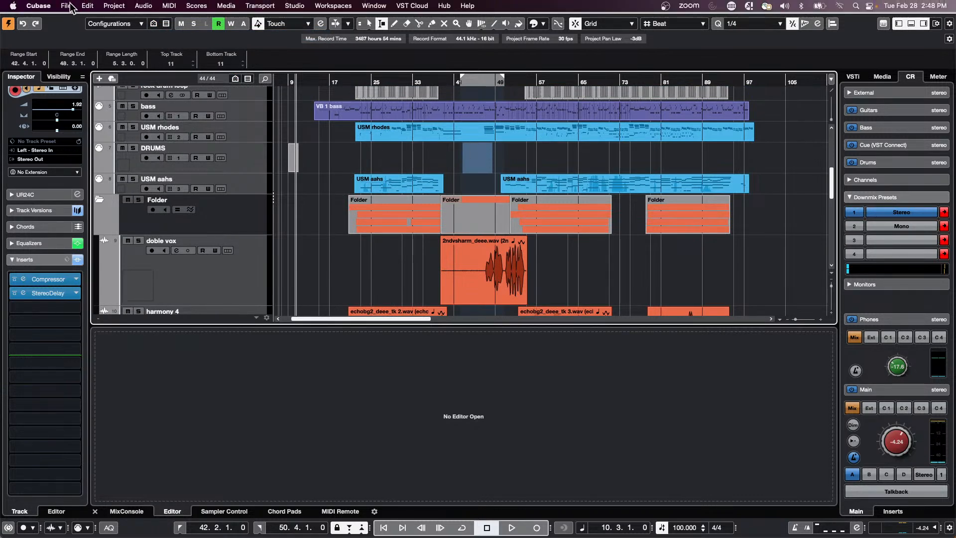
# - Open the Key Commands window and expand the macro CCLS Hide Tracks with no events in Range
pyautogui.click(66, 5)
pyautogui.moveTo(93, 7)
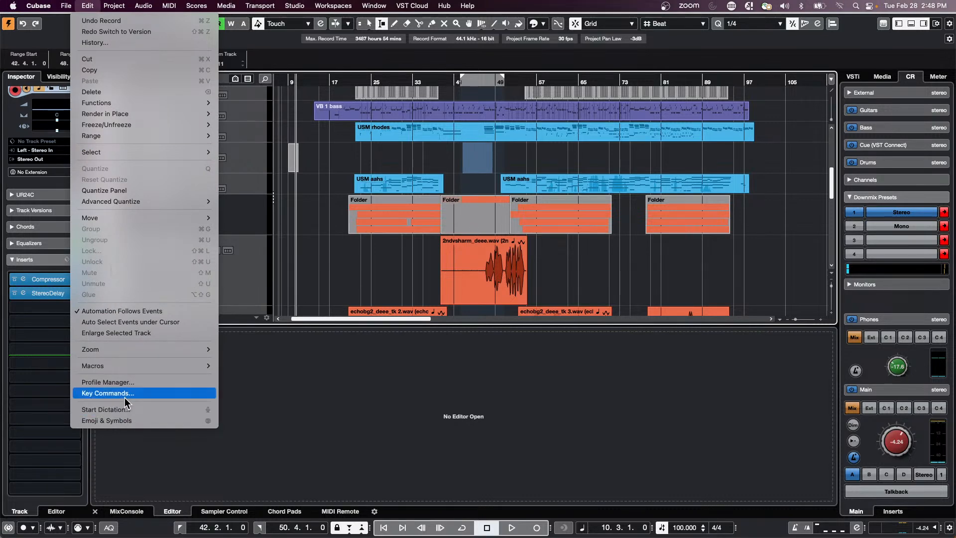
pyautogui.click(108, 393)
pyautogui.scroll(-10, 329, 341)
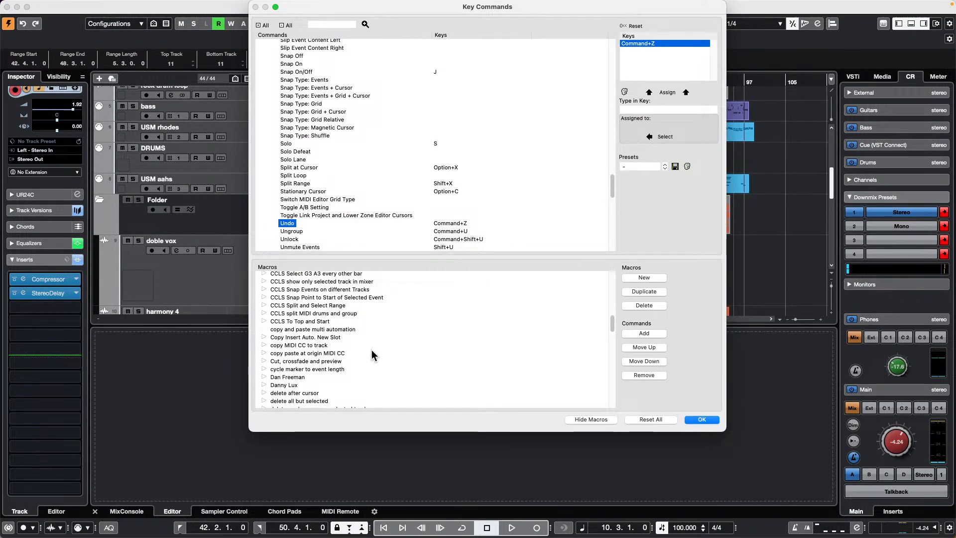
pyautogui.scroll(1, 319, 347)
pyautogui.scroll(2, 319, 345)
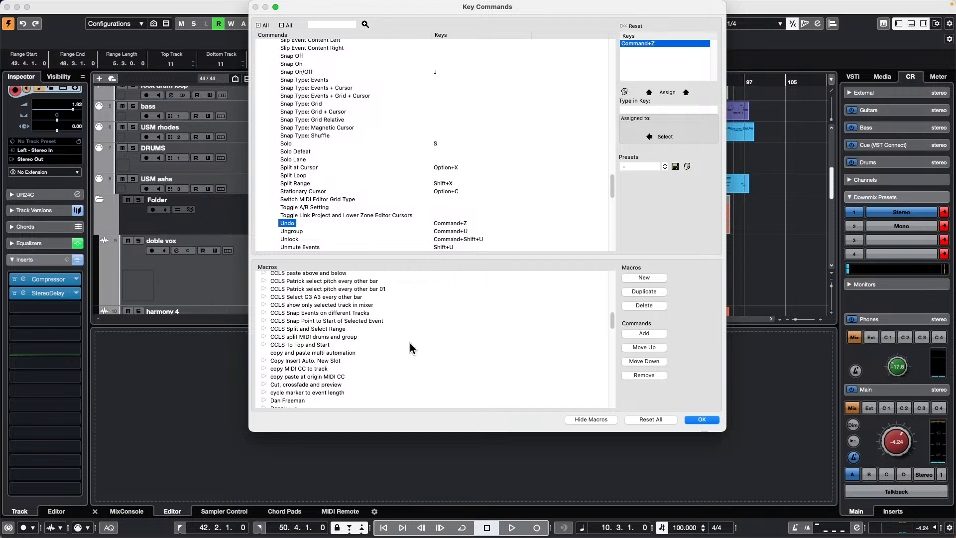
pyautogui.scroll(3, 410, 343)
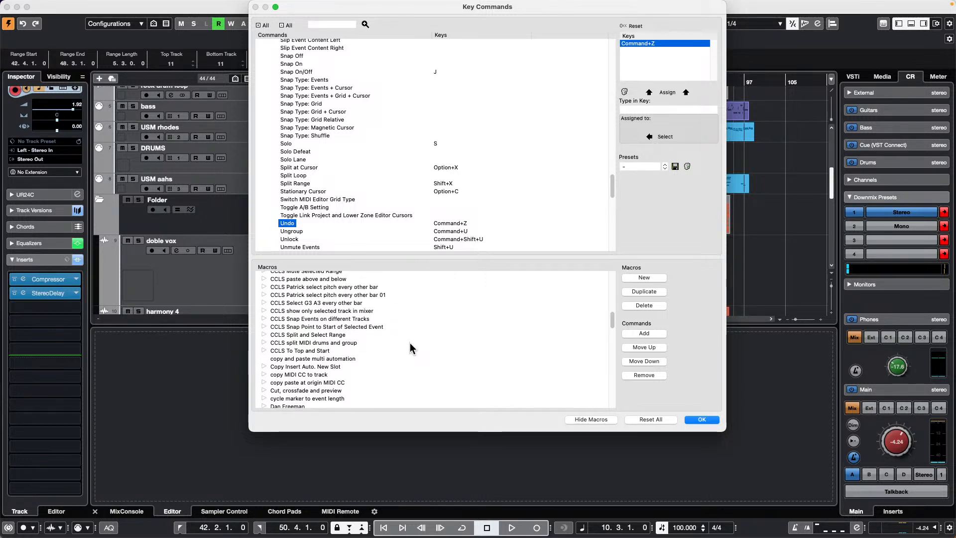
pyautogui.scroll(3, 410, 348)
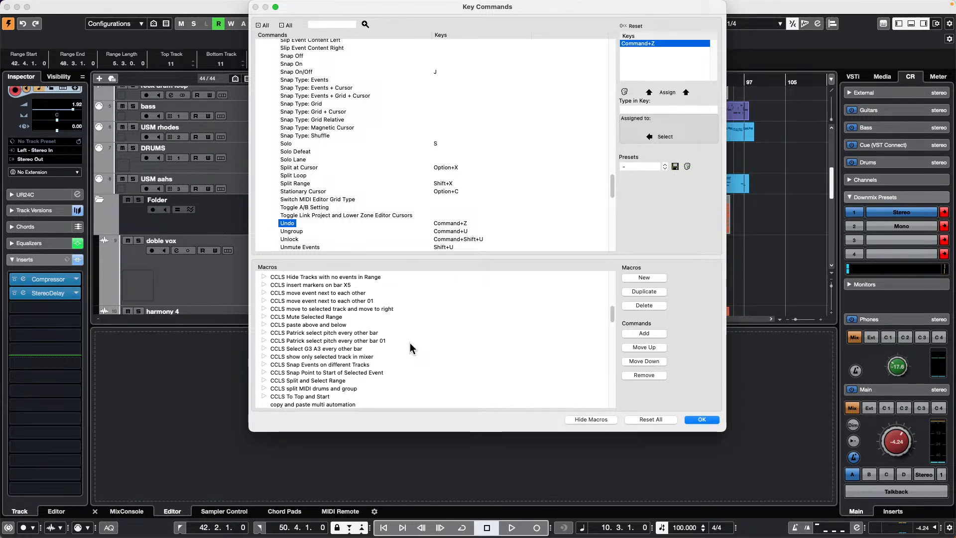
pyautogui.click(264, 277)
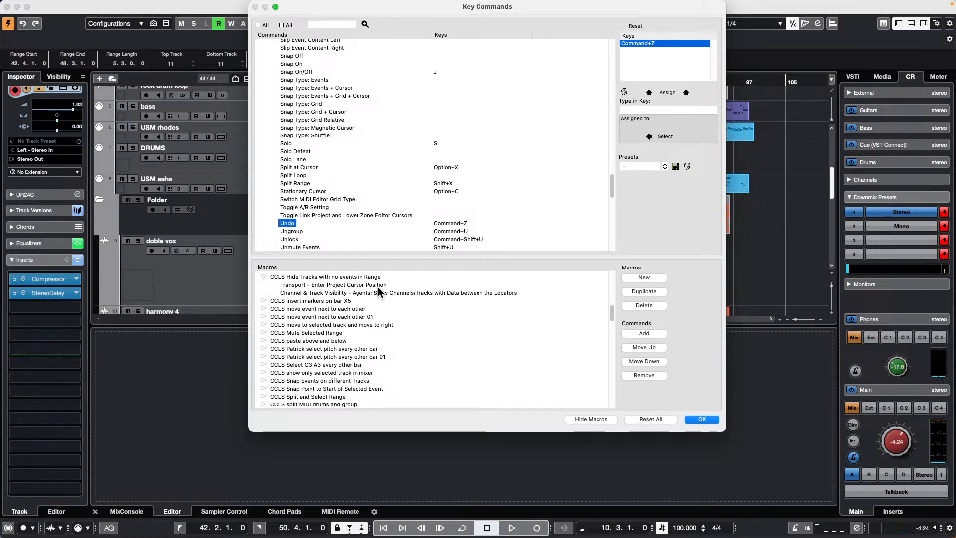
# - Remove the Transport - Enter Project Cursor Position command from the CCLS Hide Tracks with no events in Range macro
pyautogui.click(358, 285)
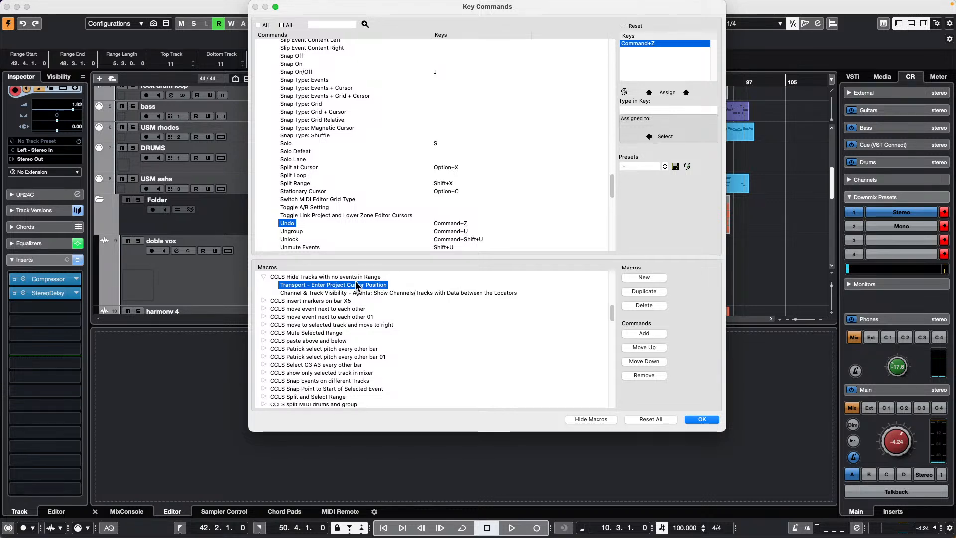
pyautogui.click(645, 305)
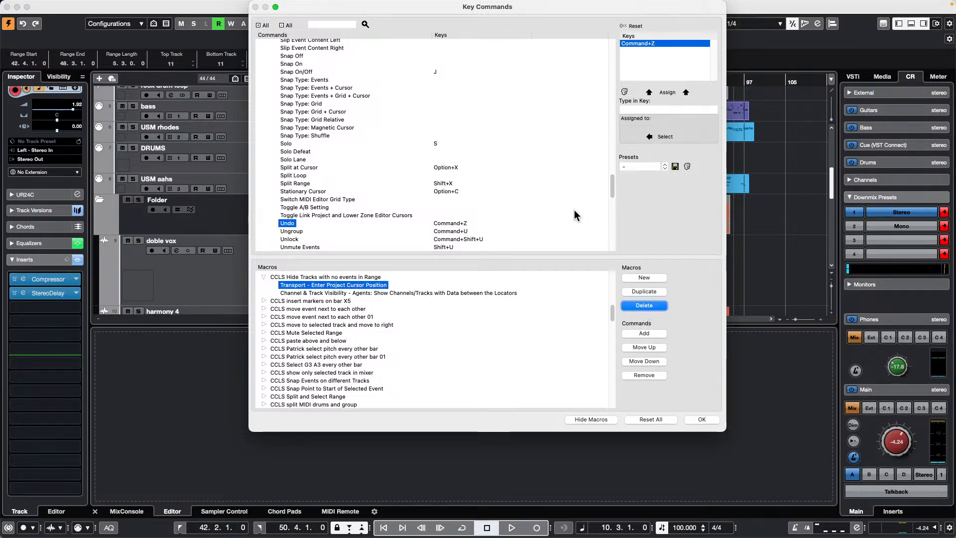
pyautogui.click(651, 374)
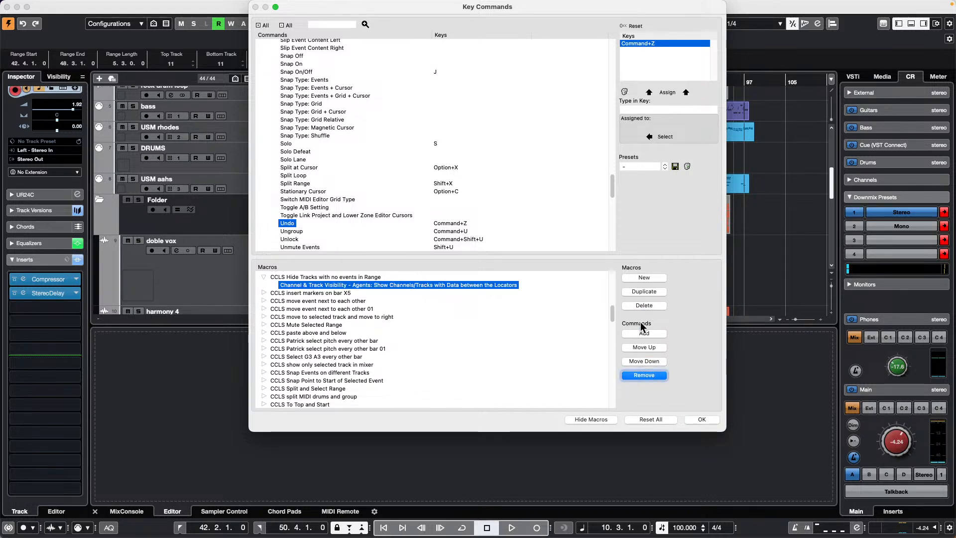
# - Look up the command assigned to P, add Locators to Selection as the macro's first command, and confirm the Key Commands changes
pyautogui.click(666, 110)
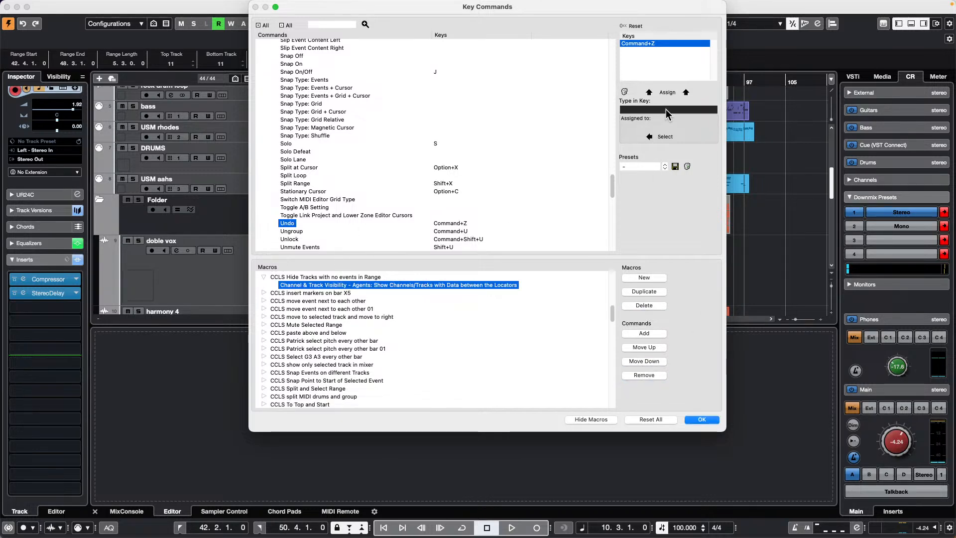
pyautogui.press('p')
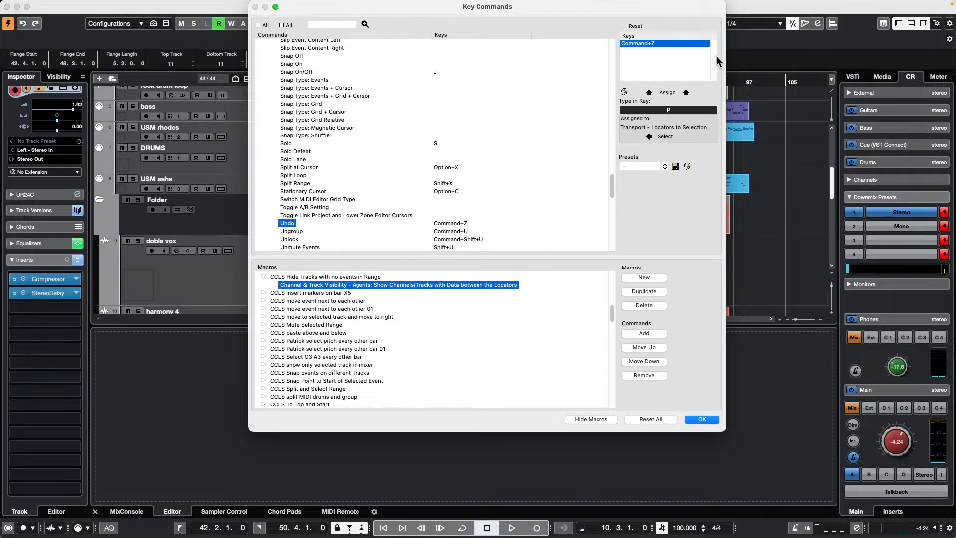
pyautogui.click(668, 137)
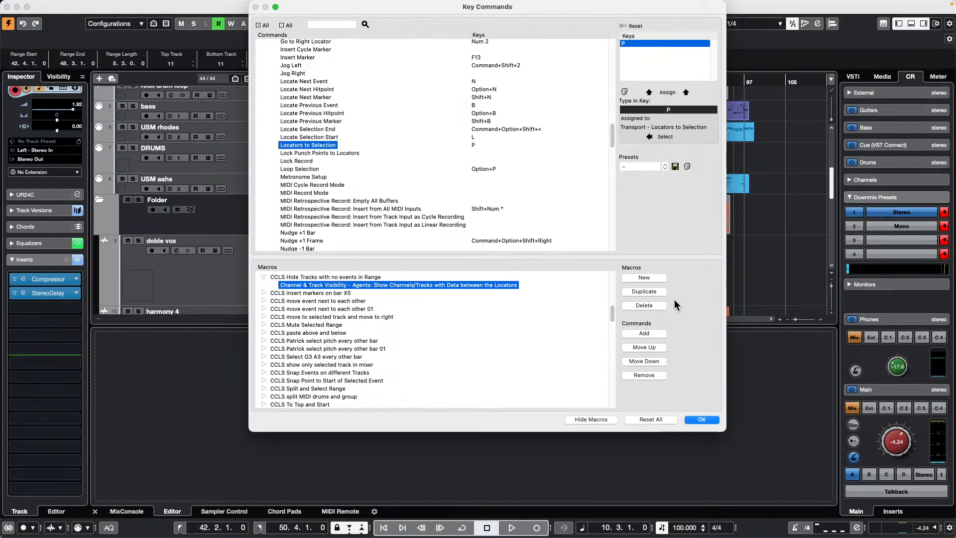
pyautogui.click(660, 333)
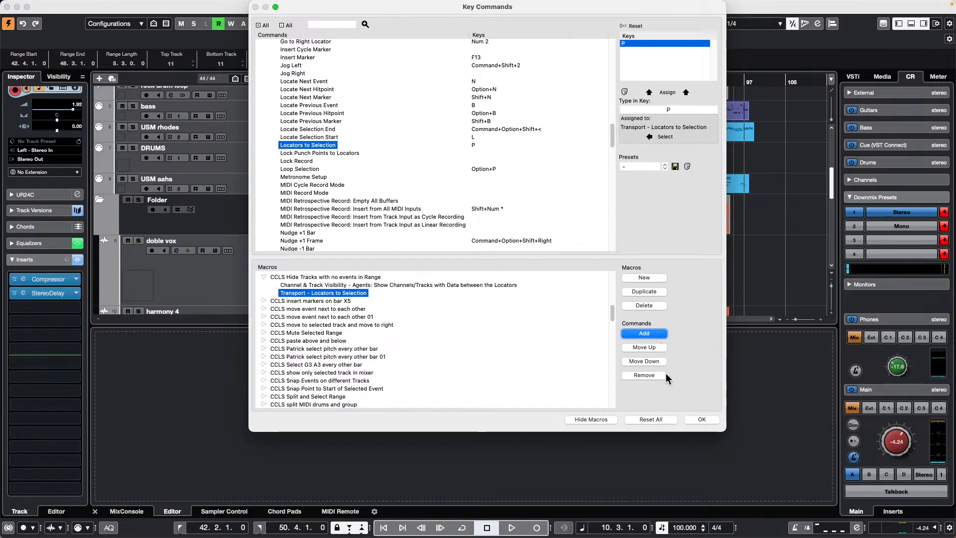
pyautogui.click(644, 347)
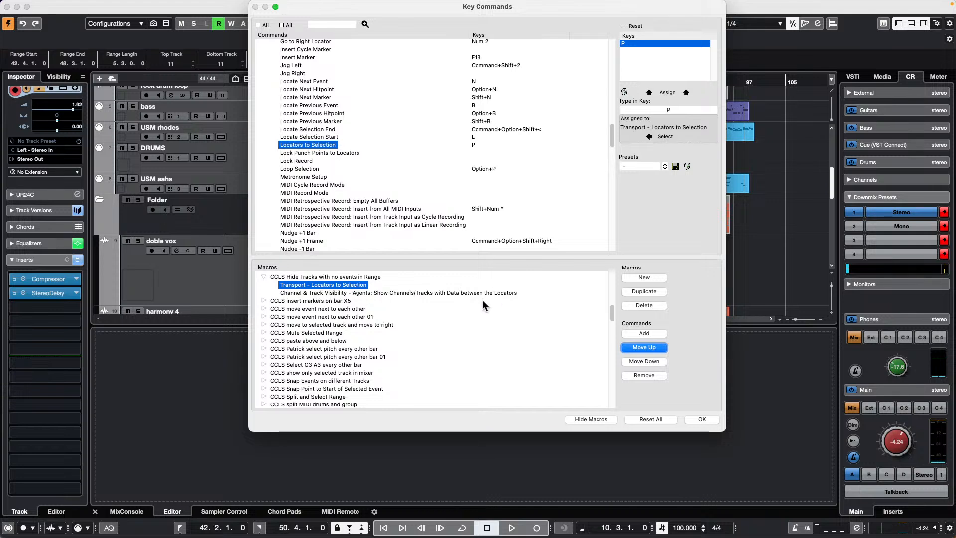
pyautogui.click(701, 418)
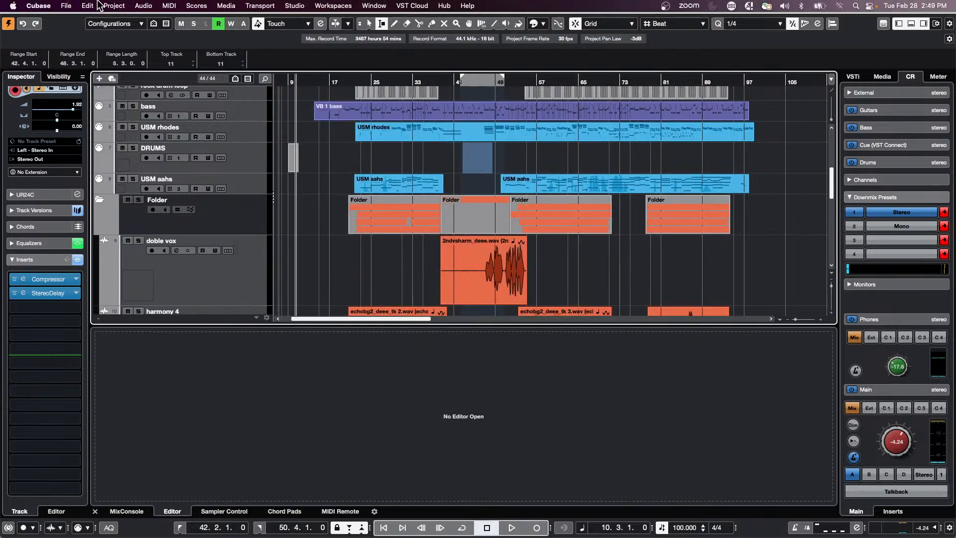
# - Run the CCLS Hide Tracks with no events in Range macro on the DRUMS range and review the remaining tracks
pyautogui.click(89, 5)
pyautogui.moveTo(139, 367)
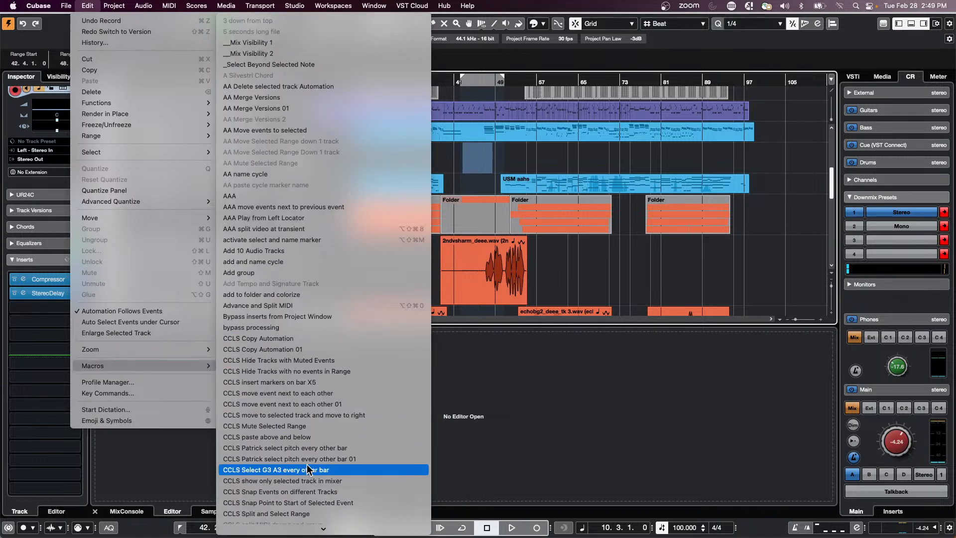
pyautogui.click(352, 374)
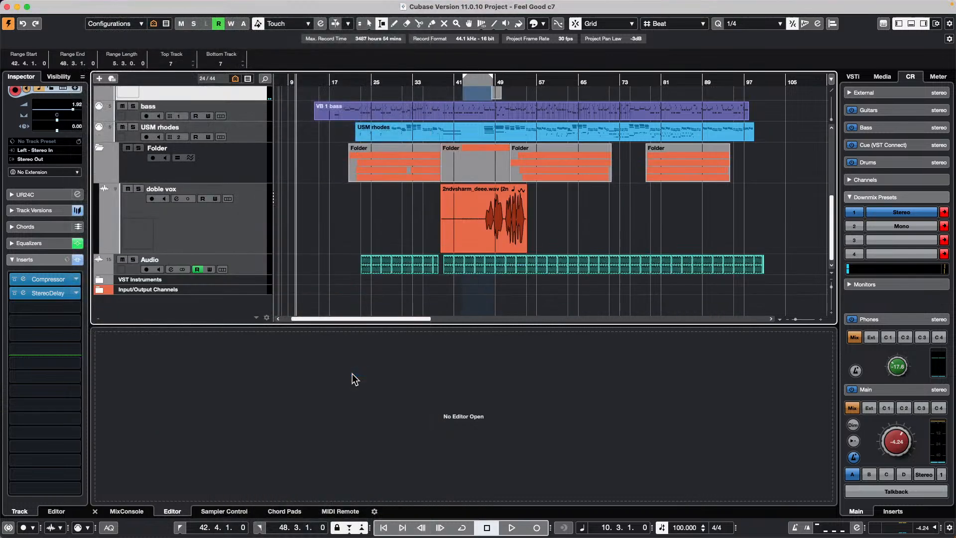
pyautogui.scroll(10, 331, 215)
pyautogui.scroll(-1, 332, 218)
pyautogui.scroll(-2, 331, 218)
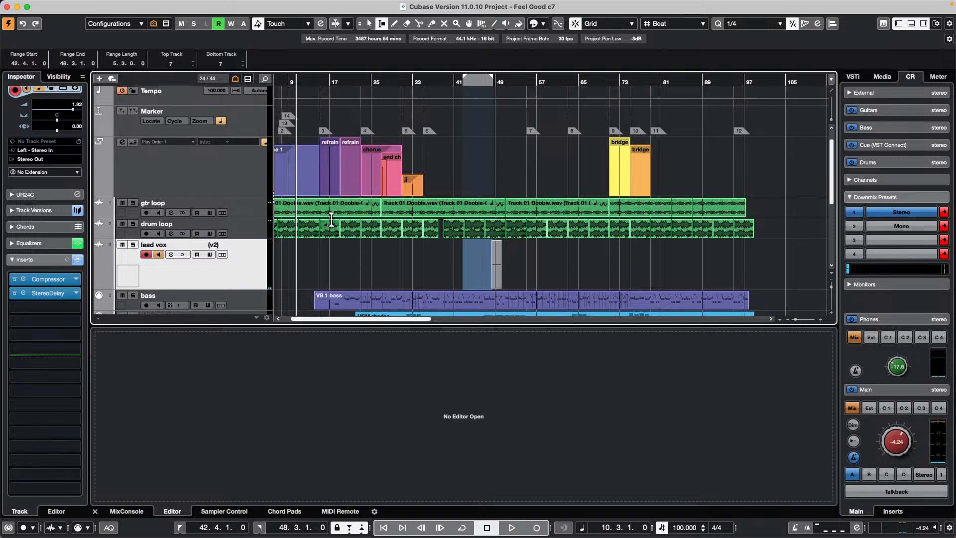
pyautogui.scroll(-6, 332, 221)
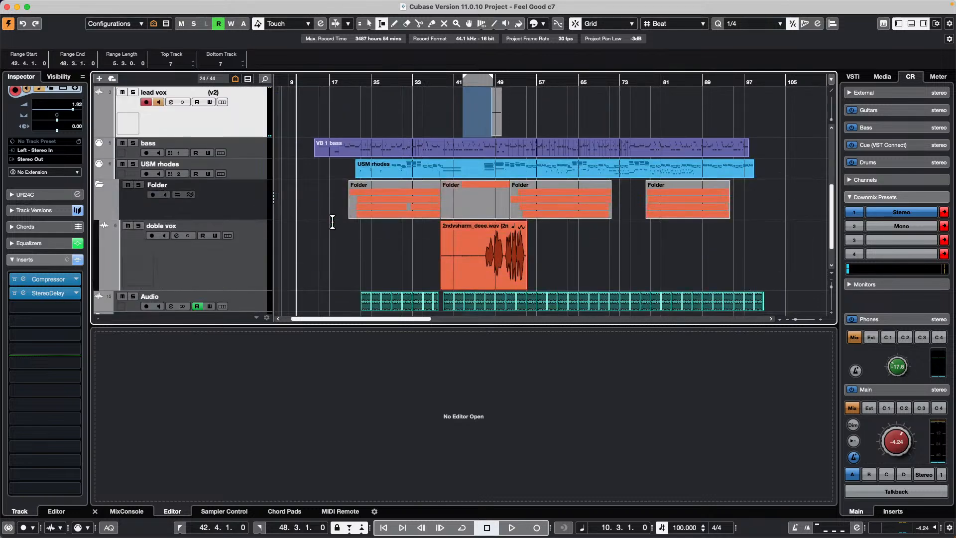
pyautogui.scroll(-2, 332, 222)
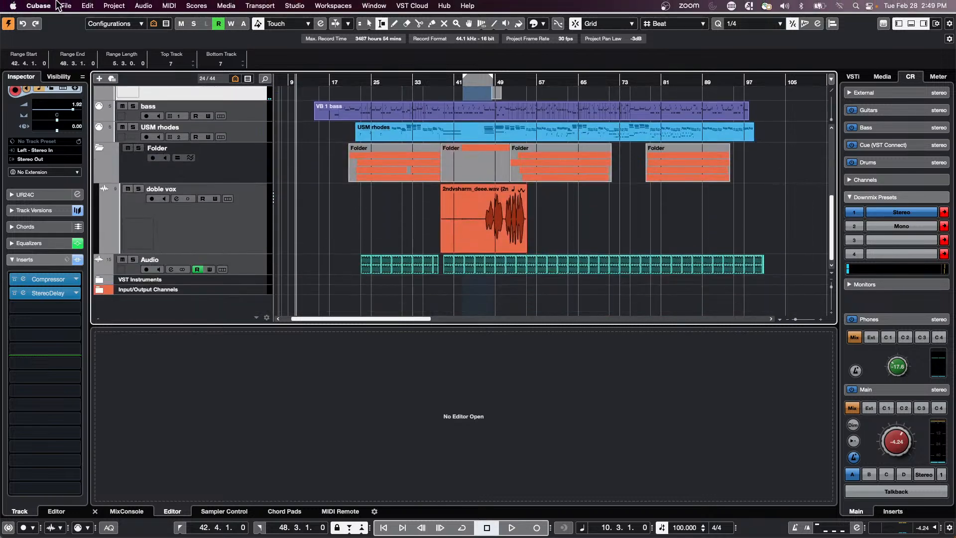
# - Review the commands inside the CCLS Hide Tracks with no events in Range macro in Key Commands
pyautogui.click(88, 6)
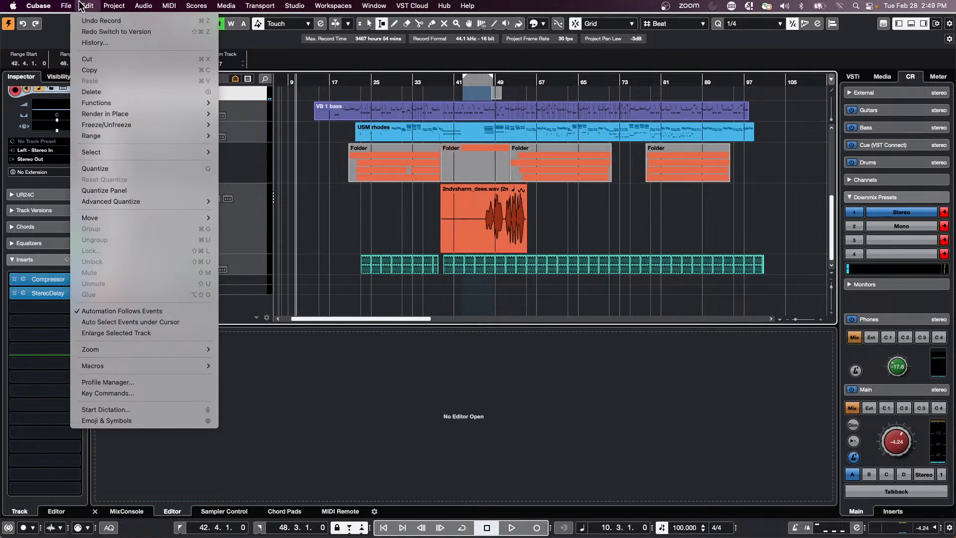
pyautogui.click(118, 391)
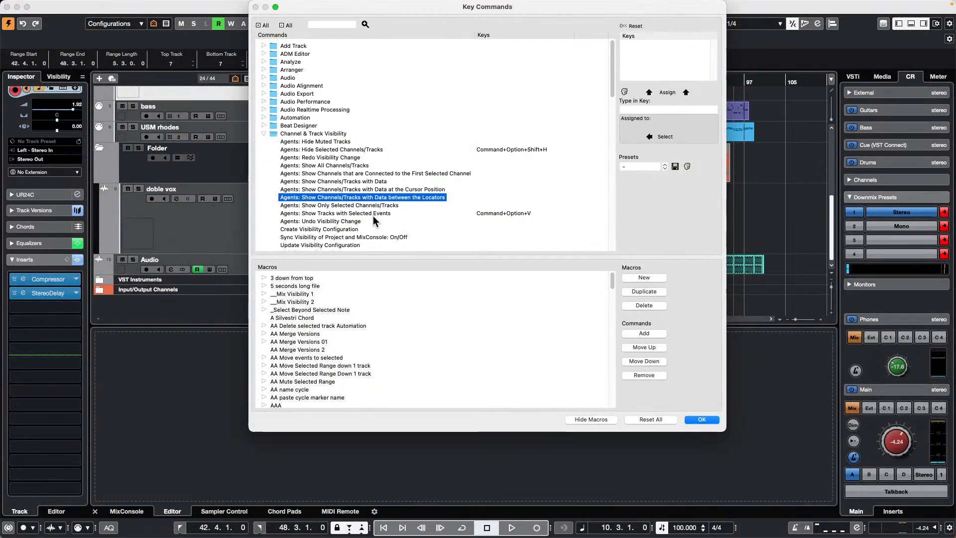
pyautogui.scroll(-10, 349, 345)
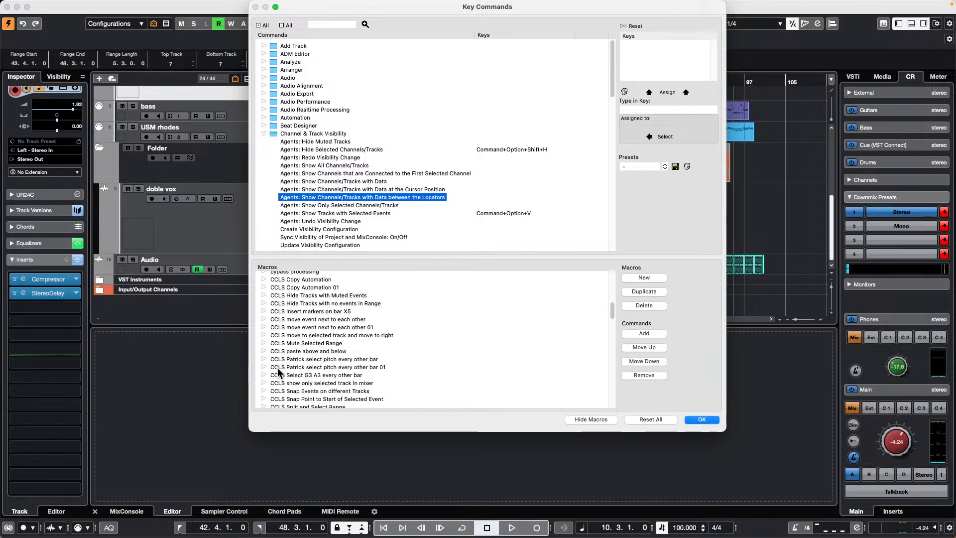
pyautogui.click(263, 303)
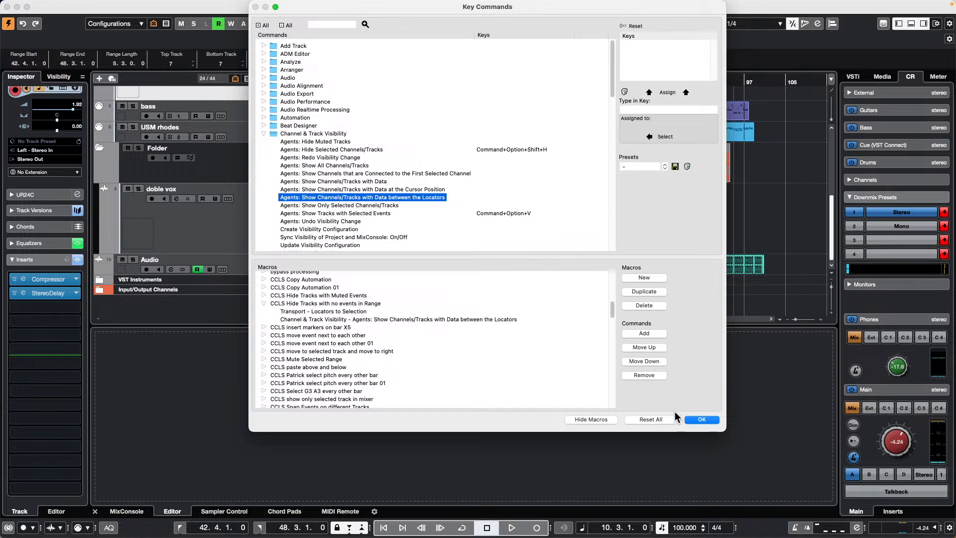
pyautogui.click(701, 419)
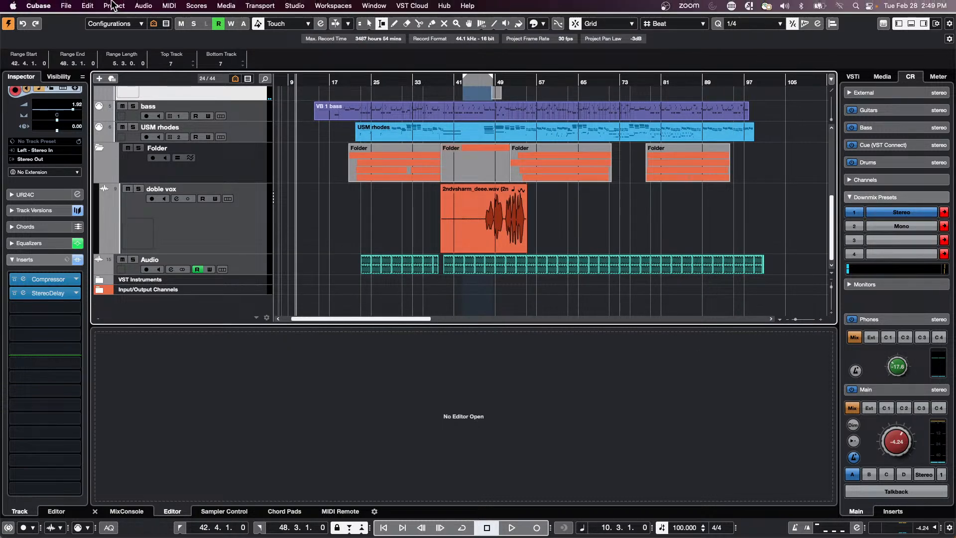
# - Open the recent project jump off.cpr and close its Audio Connections window
pyautogui.click(66, 6)
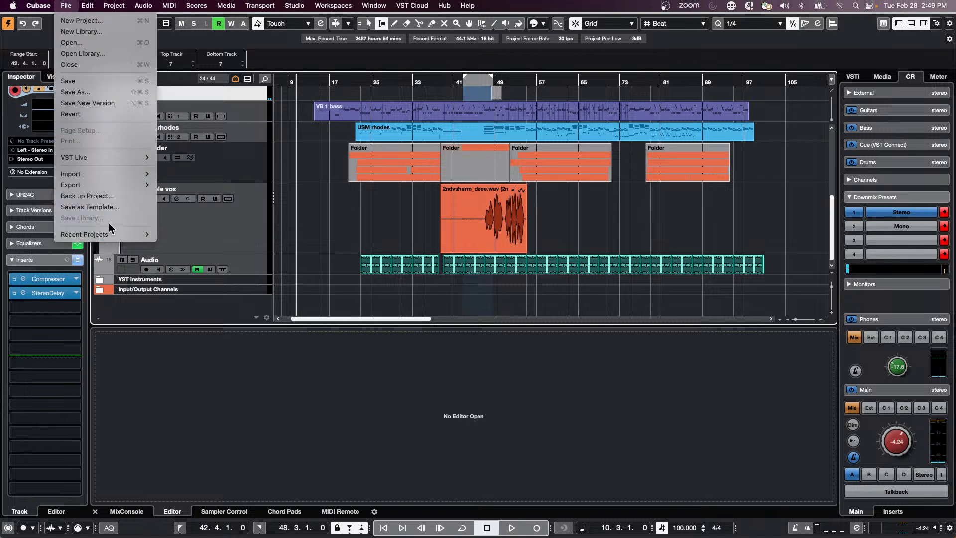
pyautogui.moveTo(109, 231)
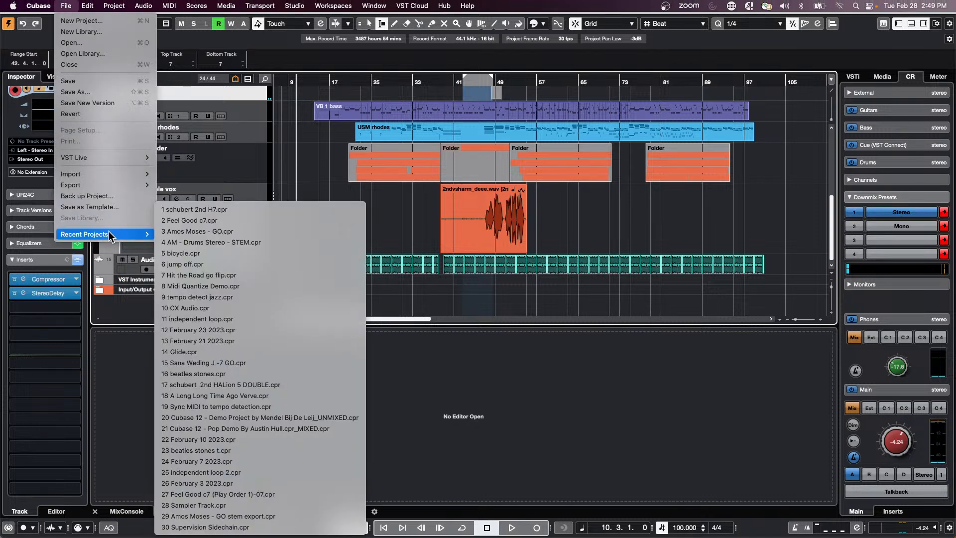
pyautogui.click(256, 264)
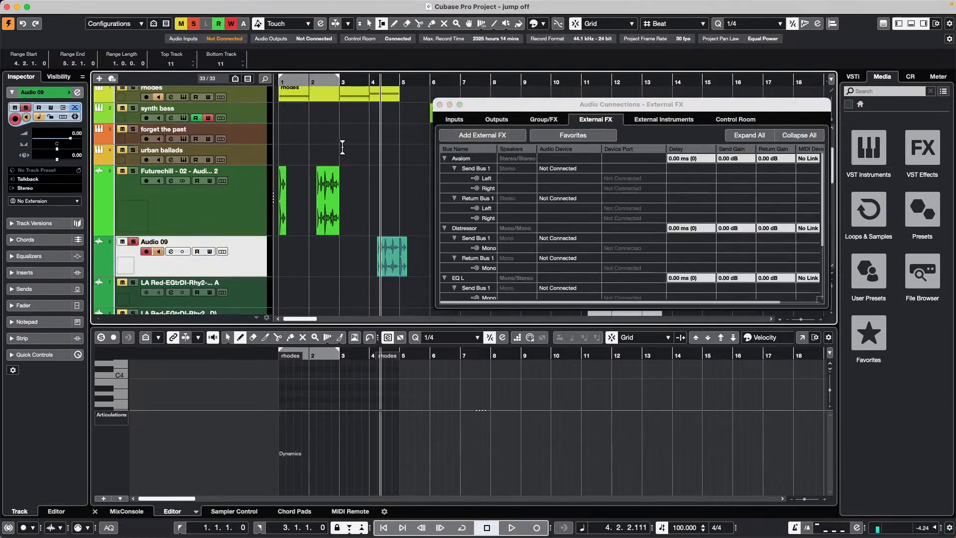
pyautogui.click(440, 105)
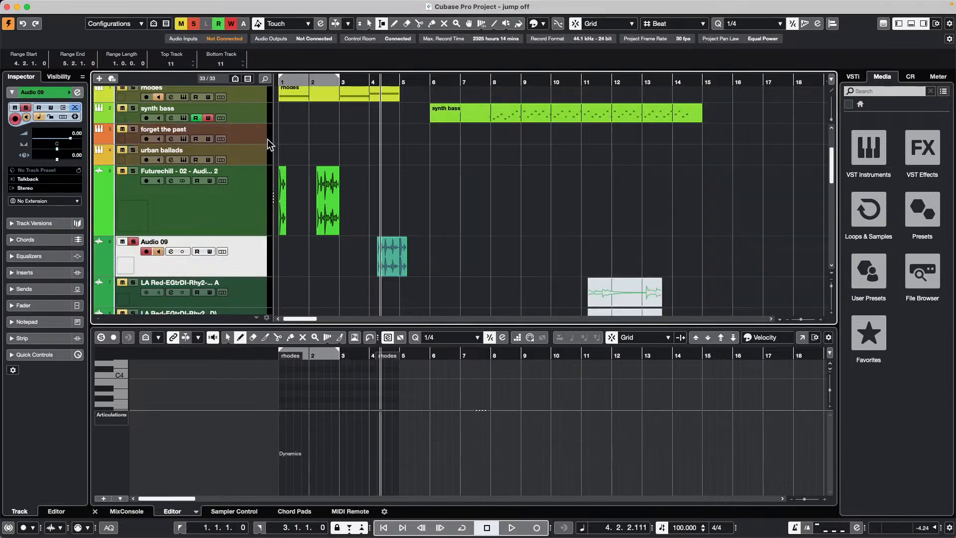
# - Place Groove Agent SE's Main 1 pattern at bar 1 of the forget the past track and close the instrument
pyautogui.click(246, 135)
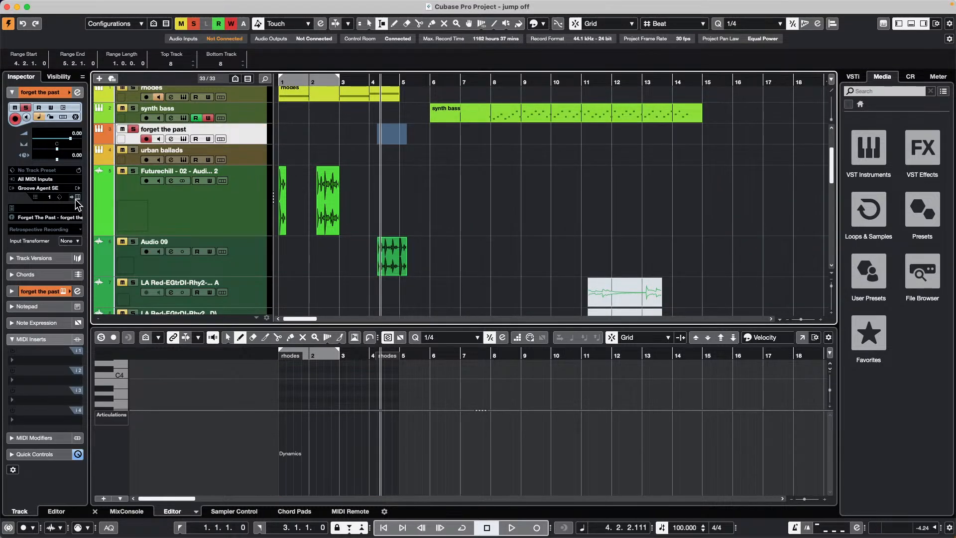
pyautogui.click(184, 139)
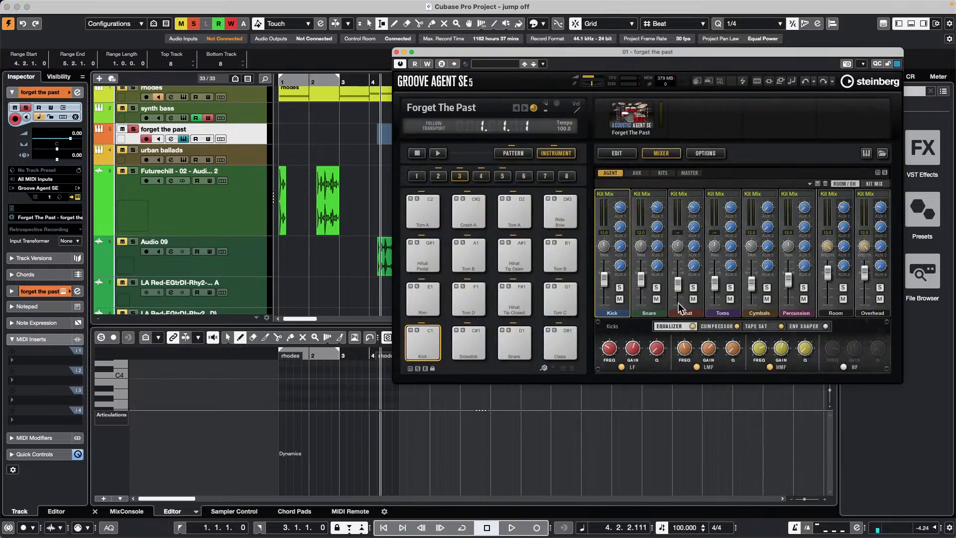
pyautogui.click(513, 153)
pyautogui.moveTo(422, 298); pyautogui.dragTo(277, 136)
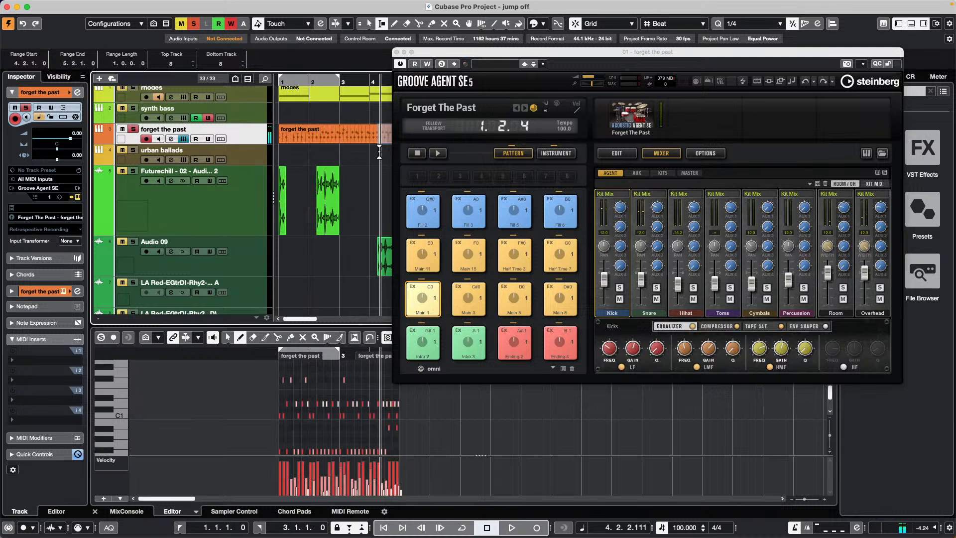
pyautogui.click(396, 52)
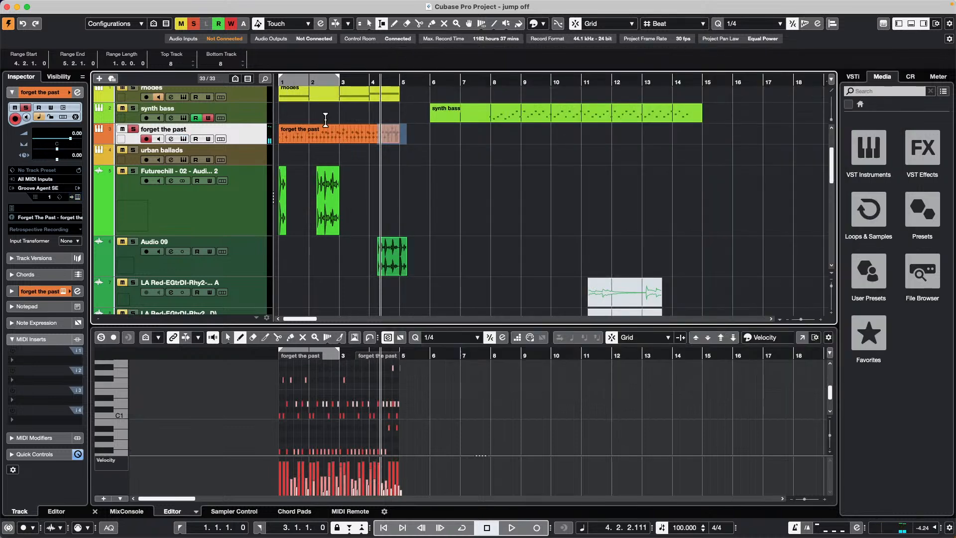
# - Open the forget the past part in the Drum Editor and detach the editor into its own window
pyautogui.doubleClick(339, 140)
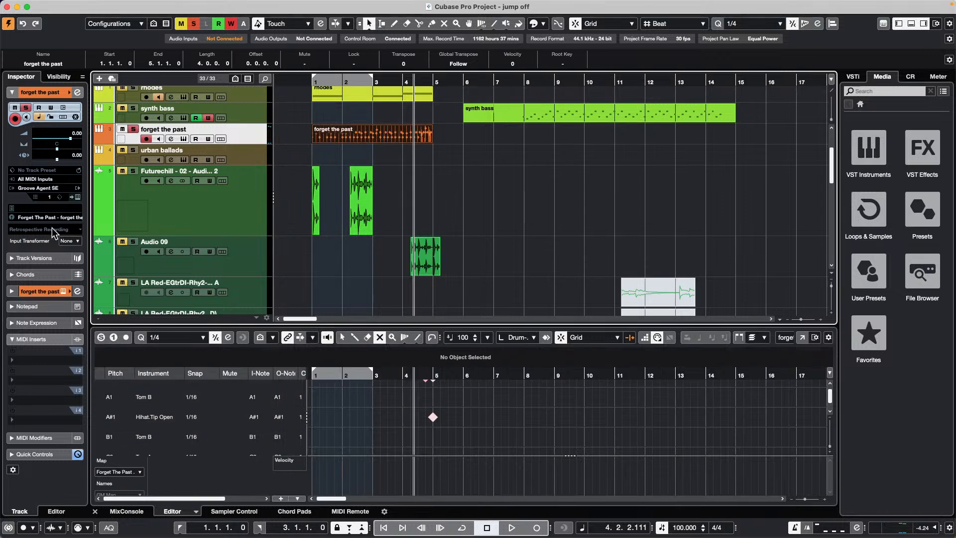
pyautogui.doubleClick(363, 138)
pyautogui.click(801, 254)
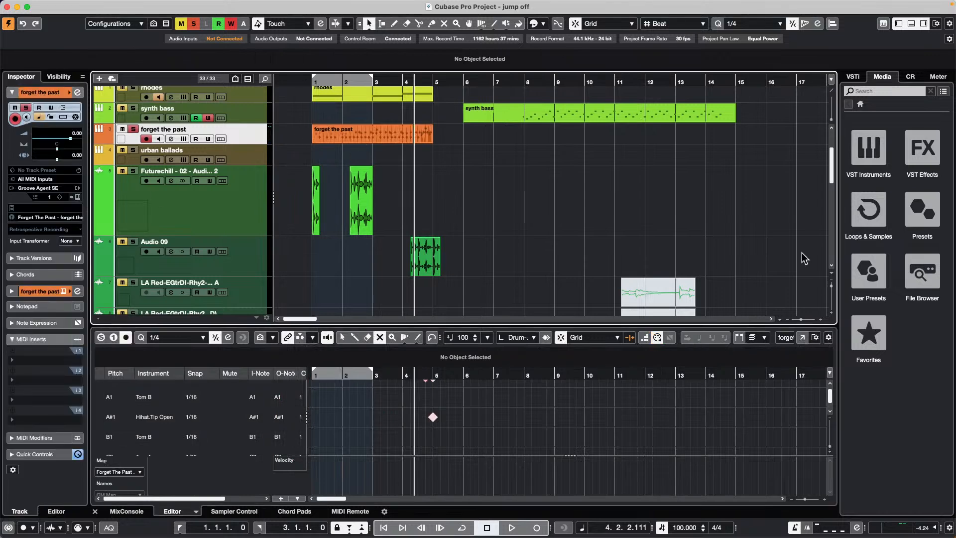
pyautogui.click(805, 340)
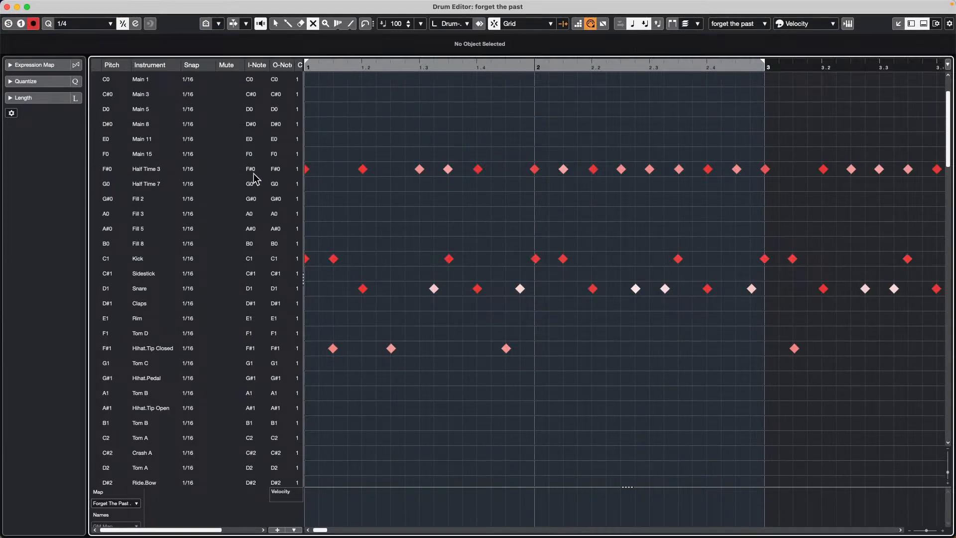
# - Play the drum part in the Drum Editor and check the Half Time 3 and Kick lanes during playback
pyautogui.moveTo(333, 65); pyautogui.dragTo(246, 55)
pyautogui.press('space')
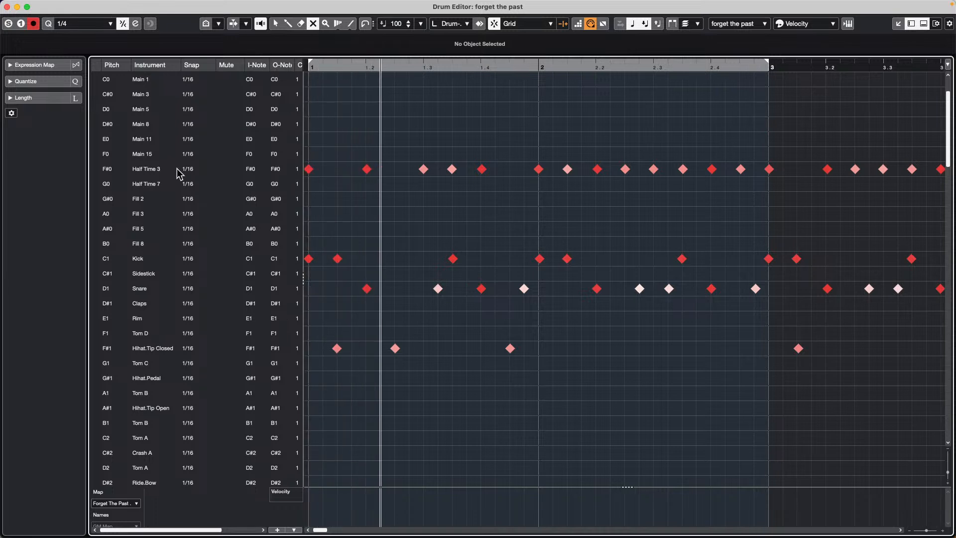
pyautogui.click(224, 170)
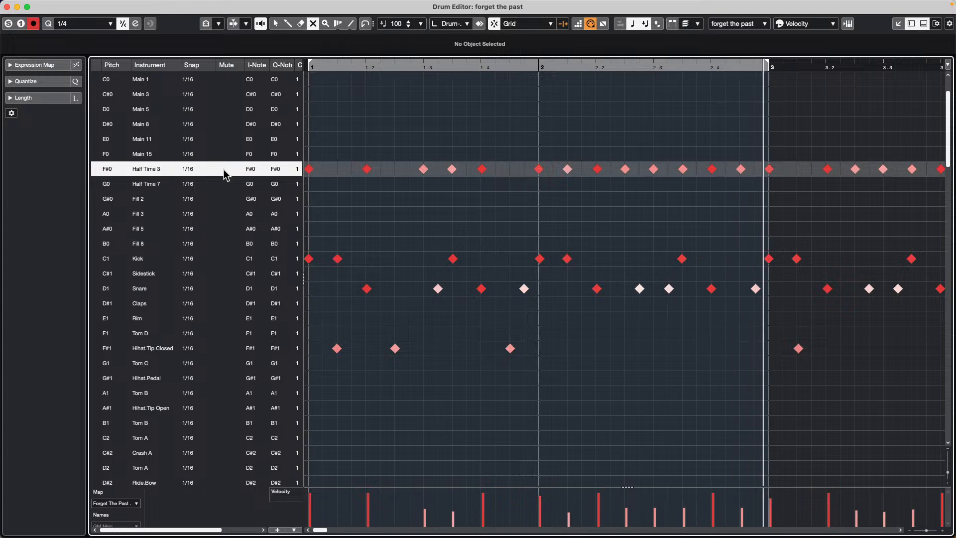
pyautogui.click(221, 262)
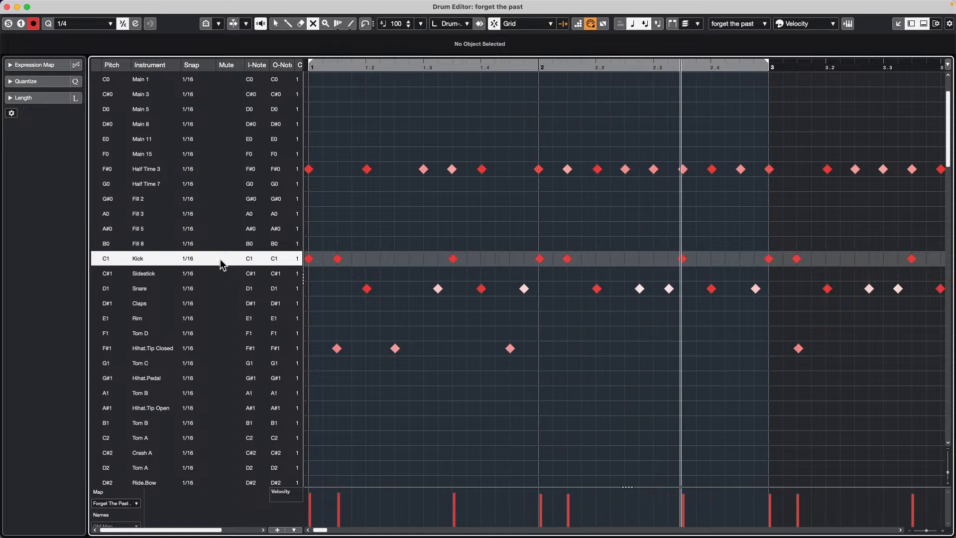
pyautogui.press('space')
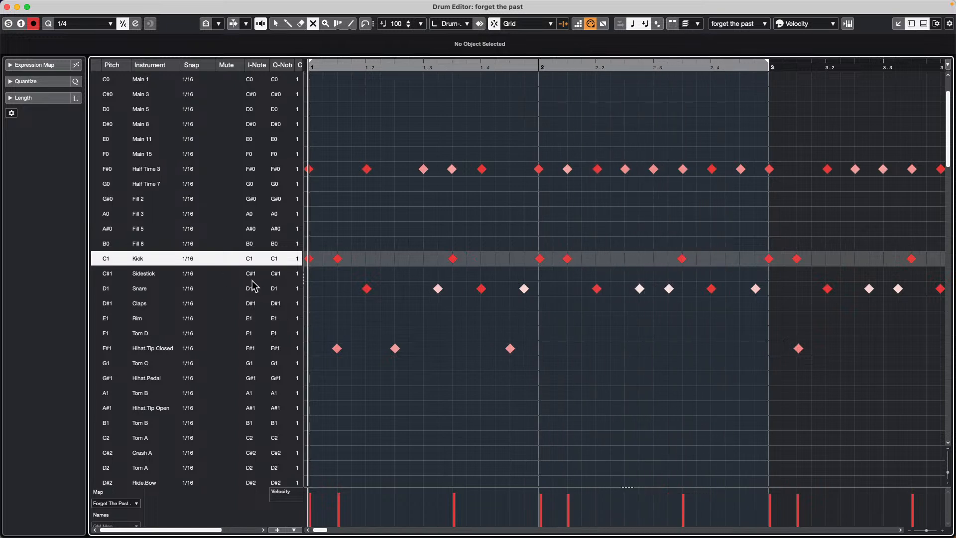
# - Mute the Kick and Sidestick lanes in the drum map and close the Drum Editor window
pyautogui.click(227, 277)
pyautogui.click(225, 262)
pyautogui.click(211, 273)
pyautogui.click(222, 257)
pyautogui.click(222, 257)
pyautogui.click(7, 7)
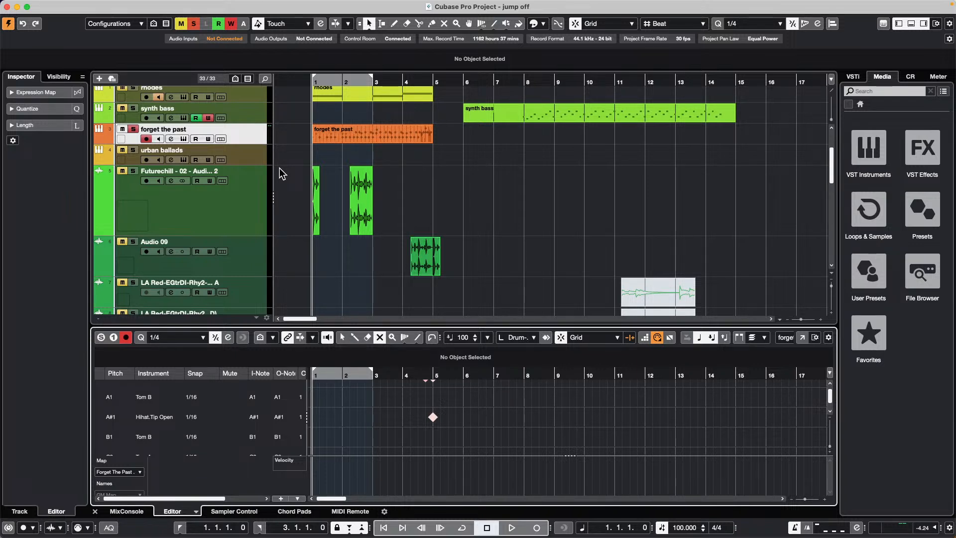
# - Erase the forget the past MIDI part from the track
pyautogui.click(338, 133)
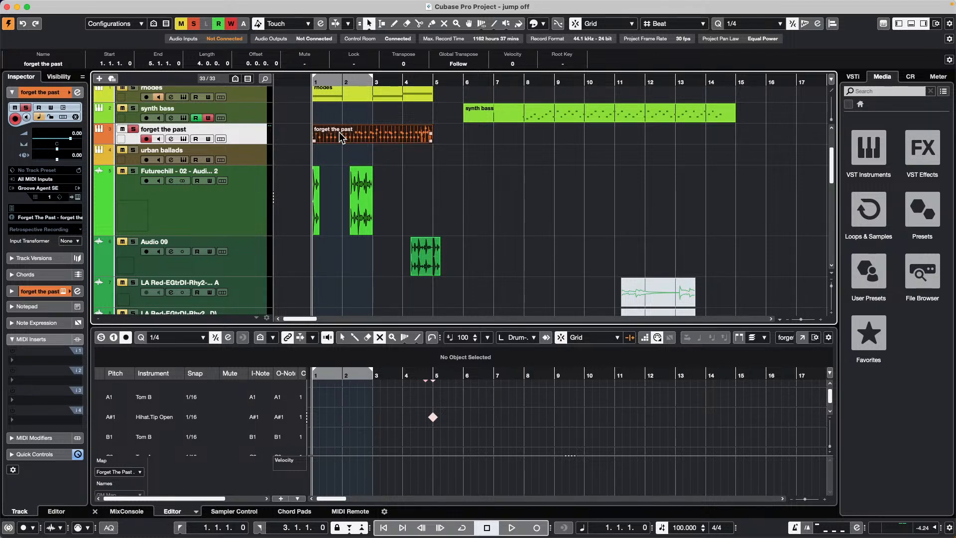
pyautogui.rightClick(315, 144)
pyautogui.click(364, 147)
pyautogui.click(363, 133)
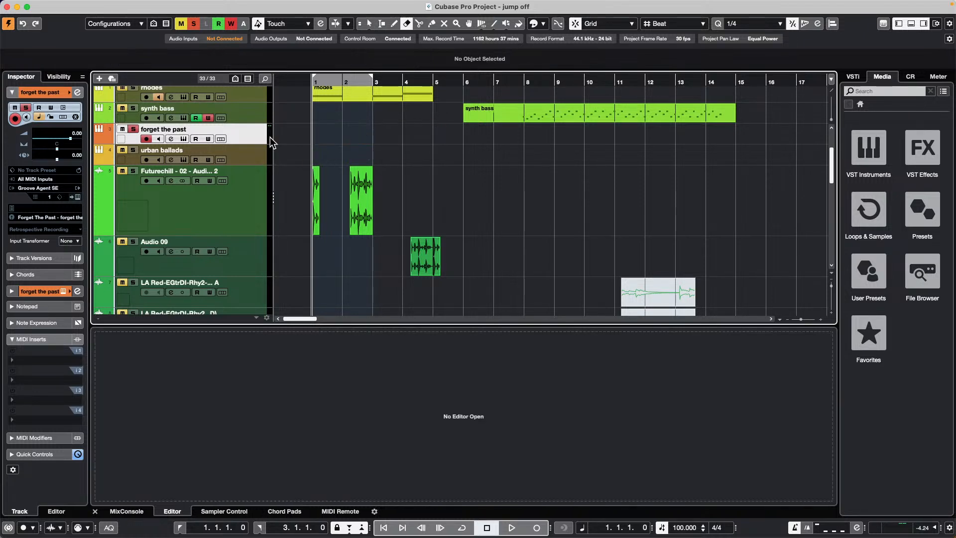
# - Reopen Groove Agent SE, place the Main 1 pattern at bar 1 again, and move the instrument window off the part
pyautogui.click(183, 139)
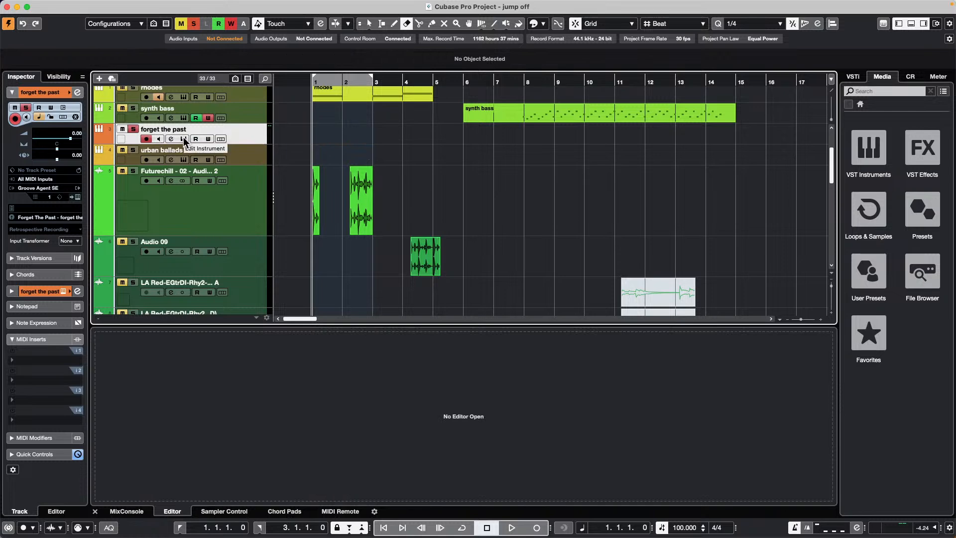
pyautogui.moveTo(407, 303); pyautogui.dragTo(311, 141)
pyautogui.moveTo(439, 51); pyautogui.dragTo(636, 130)
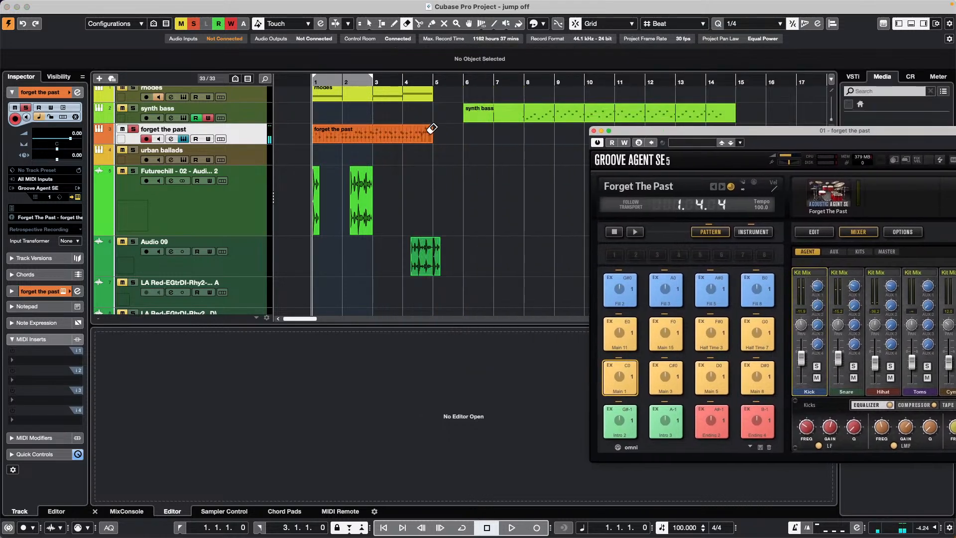
# - Close Groove Agent SE, open the new part in a separate Drum Editor window, and review the lanes' mute states
pyautogui.press('1')
pyautogui.click(377, 135)
pyautogui.doubleClick(379, 138)
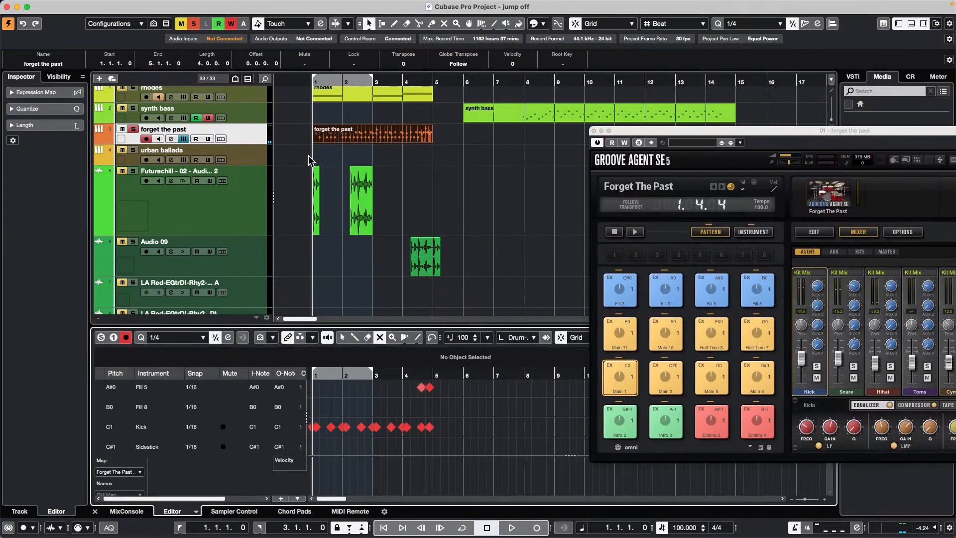
pyautogui.click(593, 130)
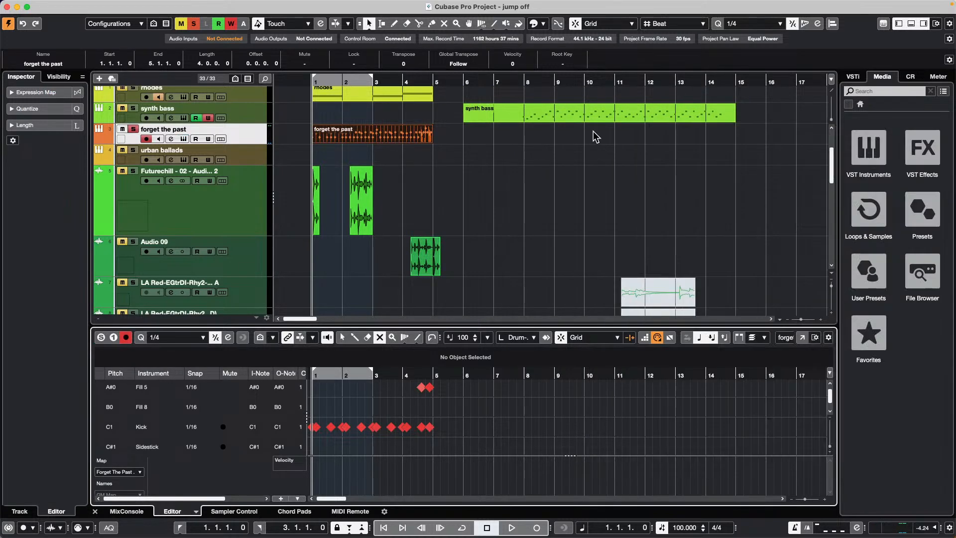
pyautogui.click(803, 338)
pyautogui.moveTo(348, 58); pyautogui.dragTo(341, 35)
pyautogui.scroll(-3, 355, 210)
pyautogui.scroll(-5, 356, 209)
pyautogui.scroll(10, 357, 209)
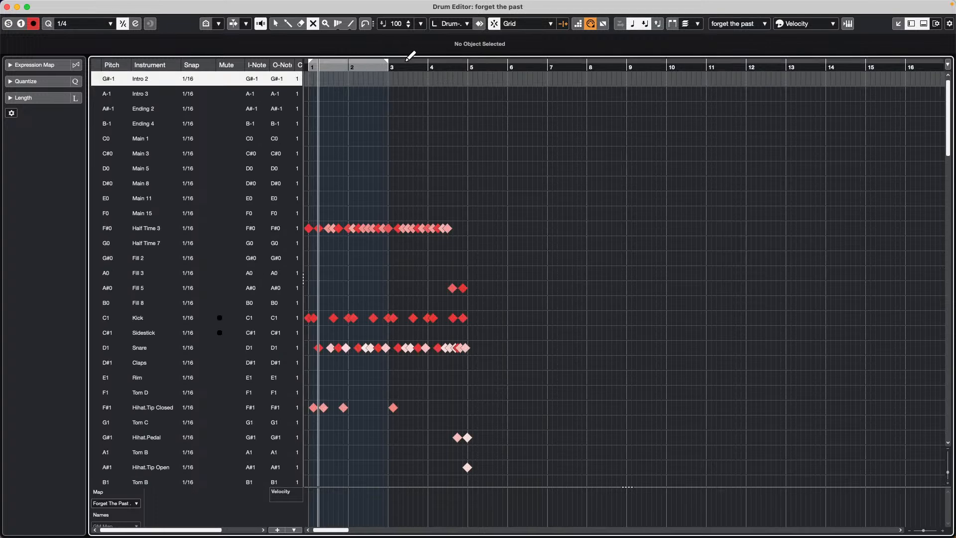
# - Extend the cycle range to bar 5 and play the part from the start to check the muted lanes
pyautogui.moveTo(388, 68); pyautogui.dragTo(470, 70)
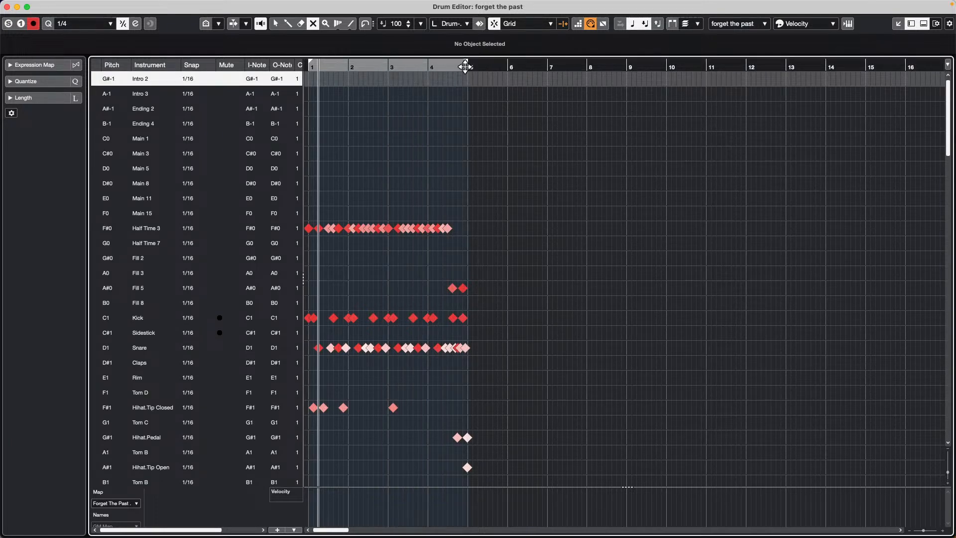
pyautogui.moveTo(366, 62); pyautogui.dragTo(362, 94)
pyautogui.press('space')
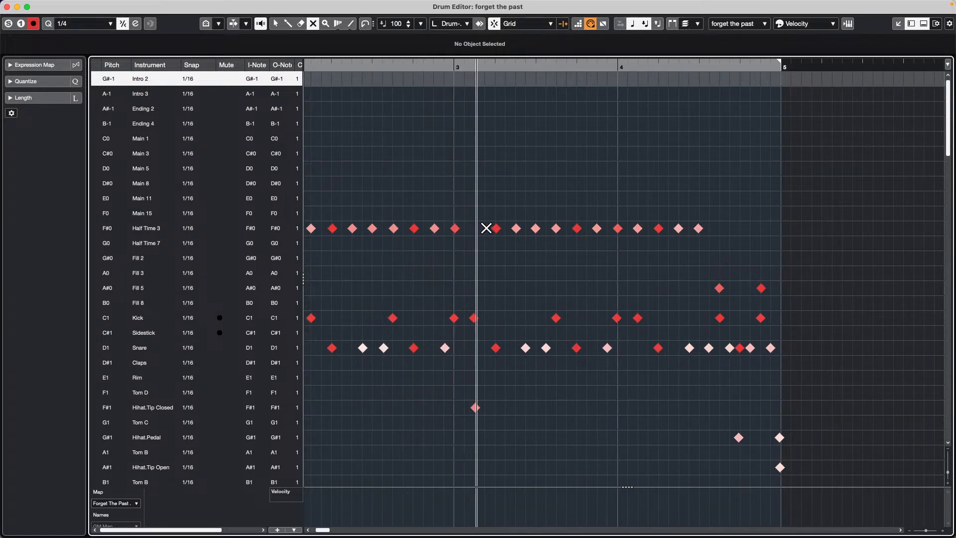
pyautogui.press('space')
pyautogui.moveTo(361, 68); pyautogui.dragTo(215, 64)
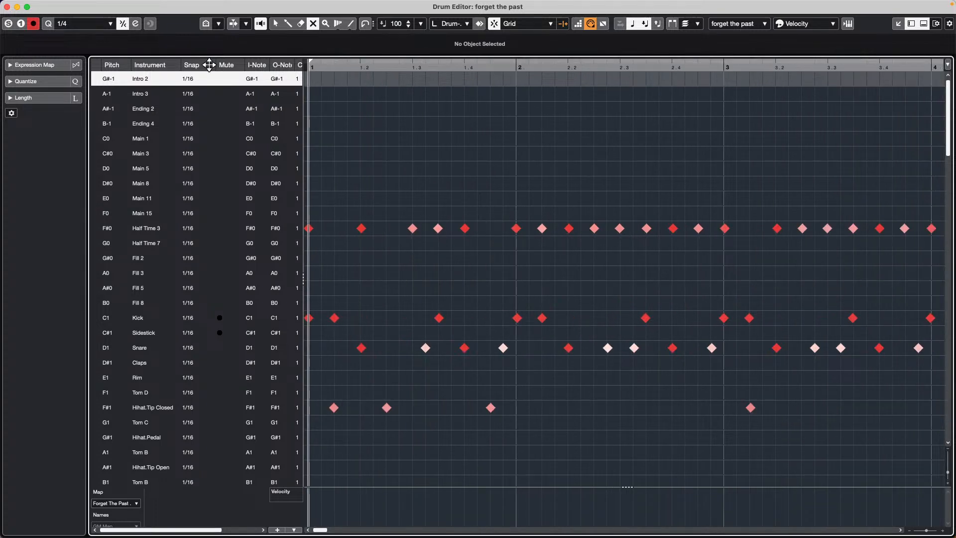
pyautogui.press('space')
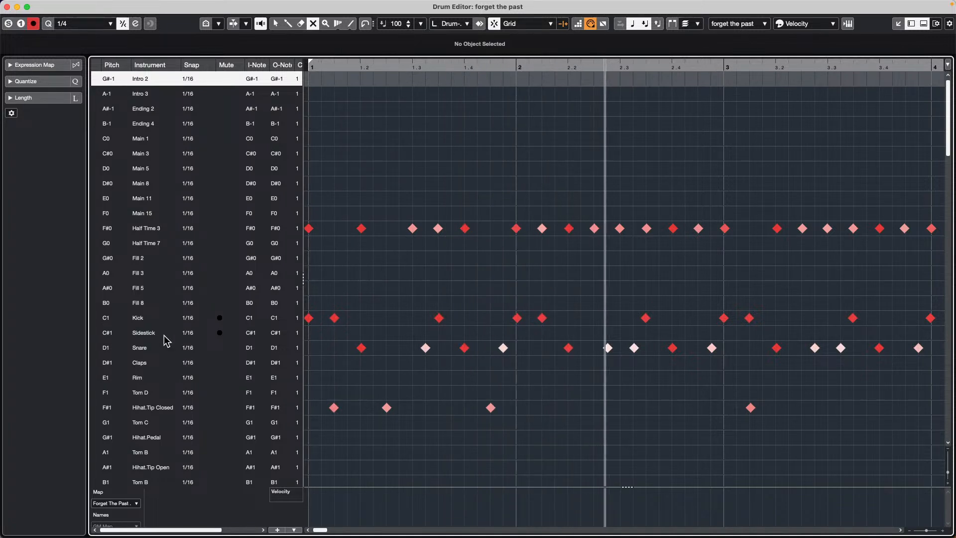
pyautogui.press('space')
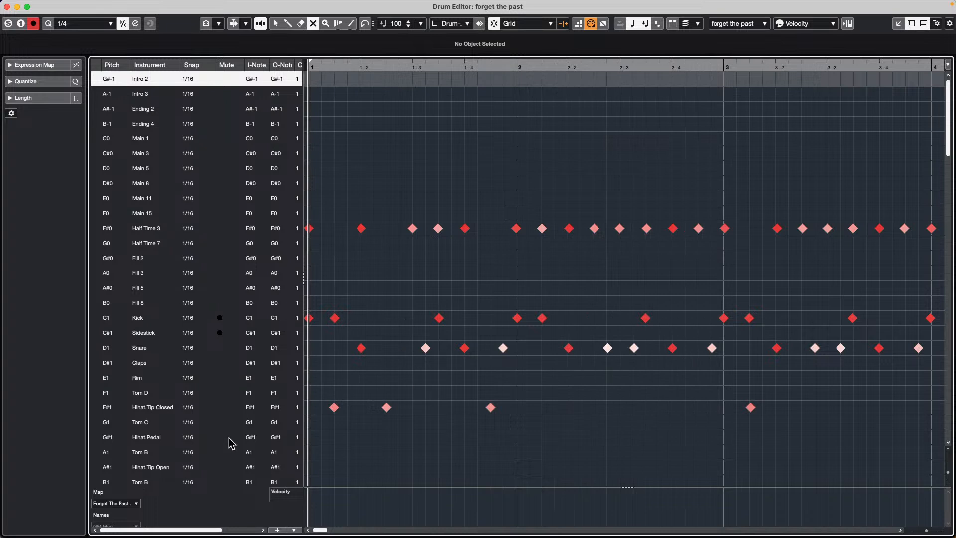
pyautogui.click(126, 503)
pyautogui.click(410, 447)
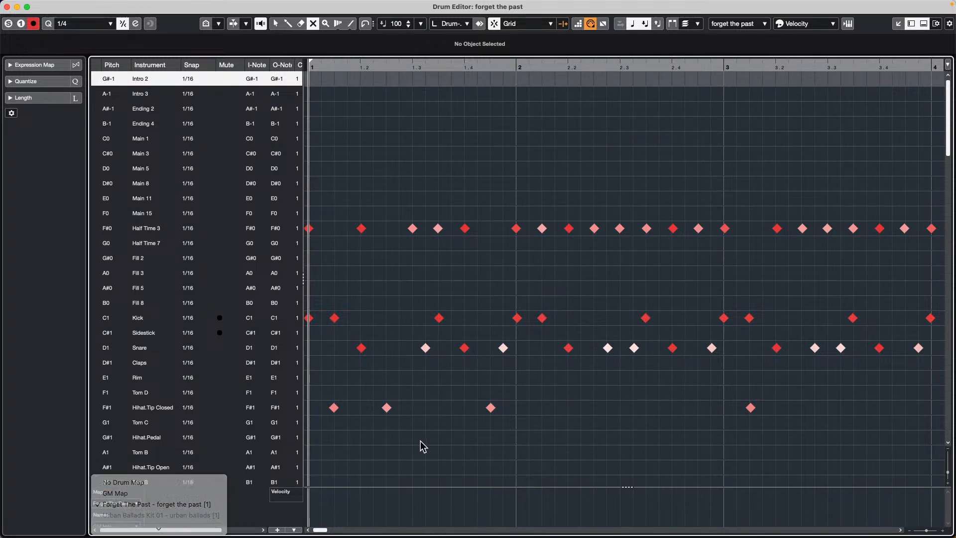
pyautogui.click(293, 495)
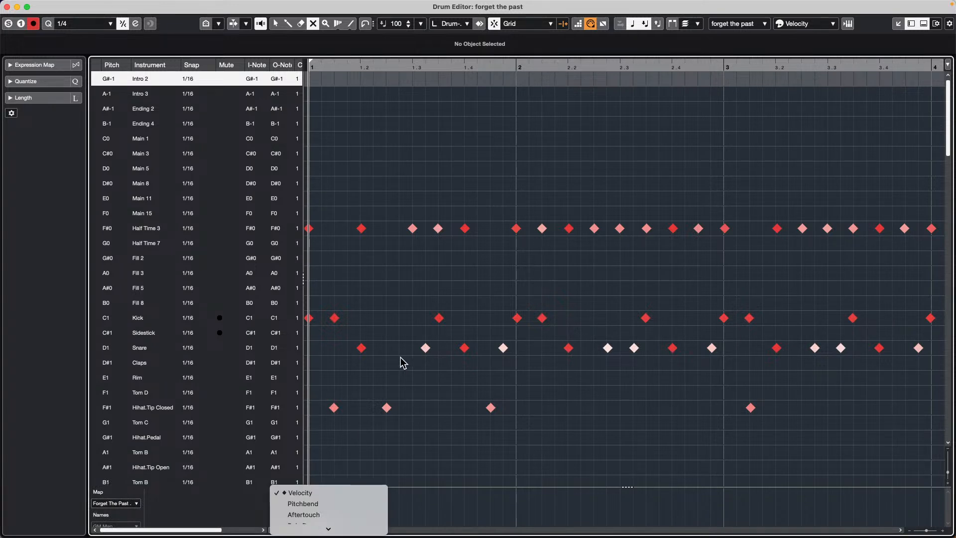
pyautogui.click(410, 365)
# - Show the Snare lane's velocities and lower the snare hit at beat 4 of bar 3 to 63 with the Line tool
pyautogui.click(156, 350)
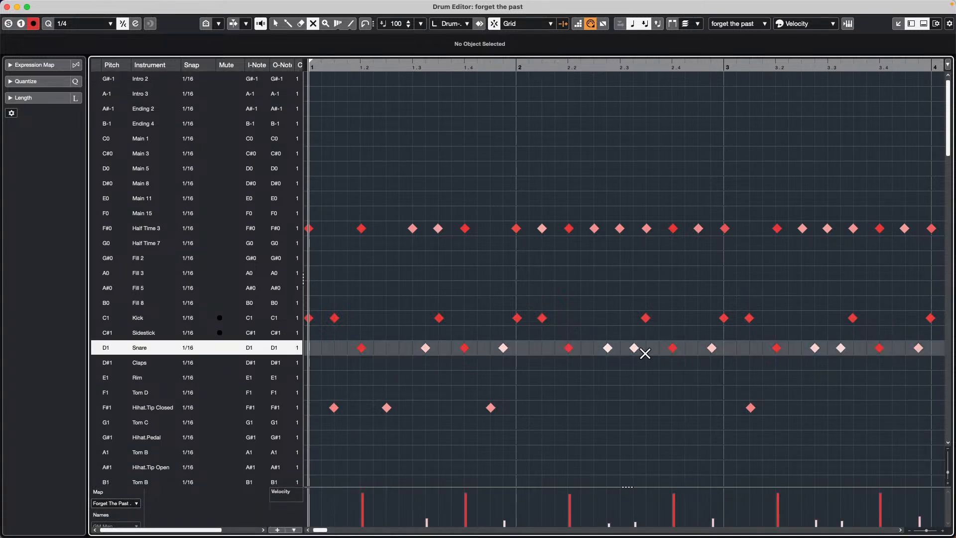
pyautogui.press('8')
pyautogui.moveTo(881, 495)
pyautogui.mouseDown()
pyautogui.moveTo(886, 531)
pyautogui.moveTo(882, 470)
pyautogui.moveTo(885, 528)
pyautogui.moveTo(888, 498)
pyautogui.moveTo(886, 507)
pyautogui.mouseUp()
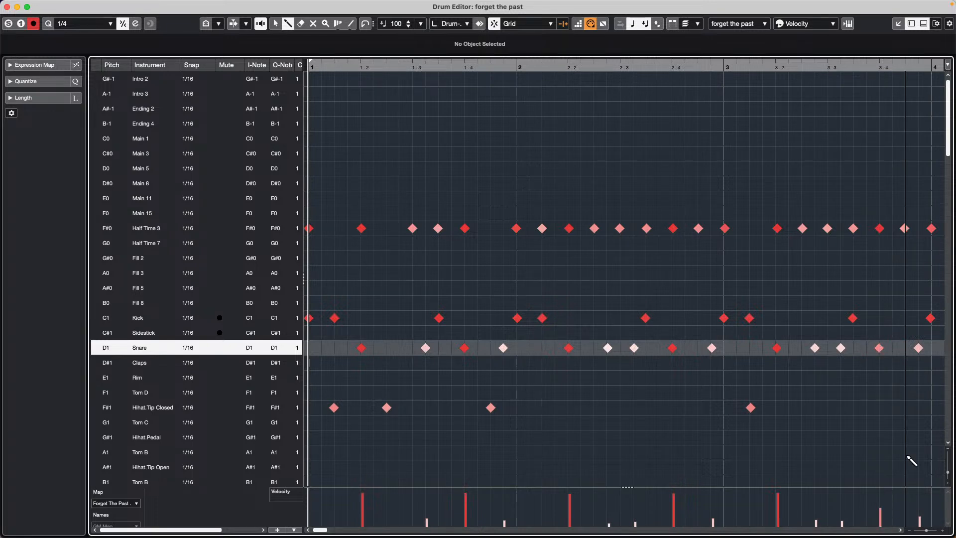
# - Mute the kick and snare notes across bar 3 with the Mute tool, and sweep over them again to unmute them
pyautogui.rightClick(828, 369)
pyautogui.click(864, 368)
pyautogui.moveTo(736, 311); pyautogui.dragTo(921, 378)
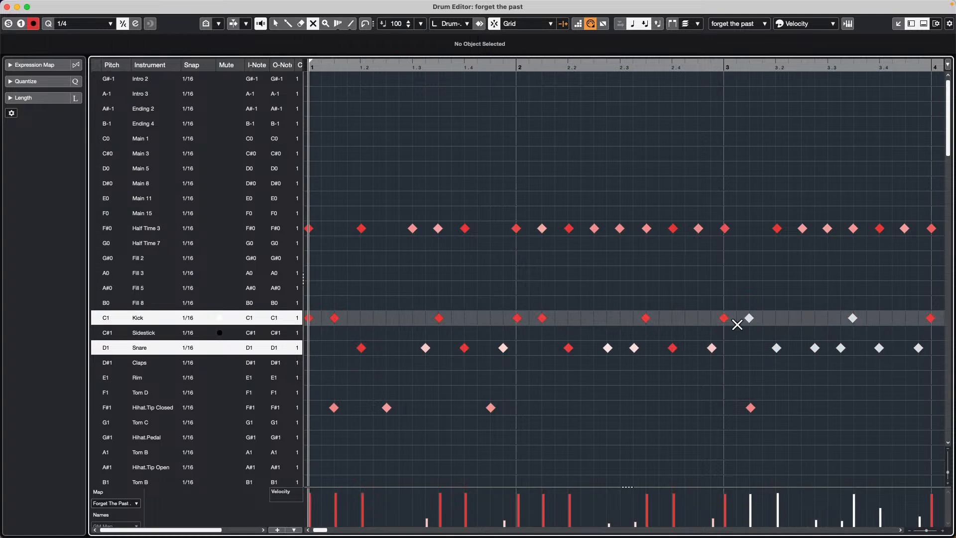
pyautogui.moveTo(738, 281); pyautogui.dragTo(933, 377)
pyautogui.click(850, 378)
# - Select the snare hit at beat 4 of bar 3, set its velocity to 65, and close the Drum Editor window
pyautogui.press('1')
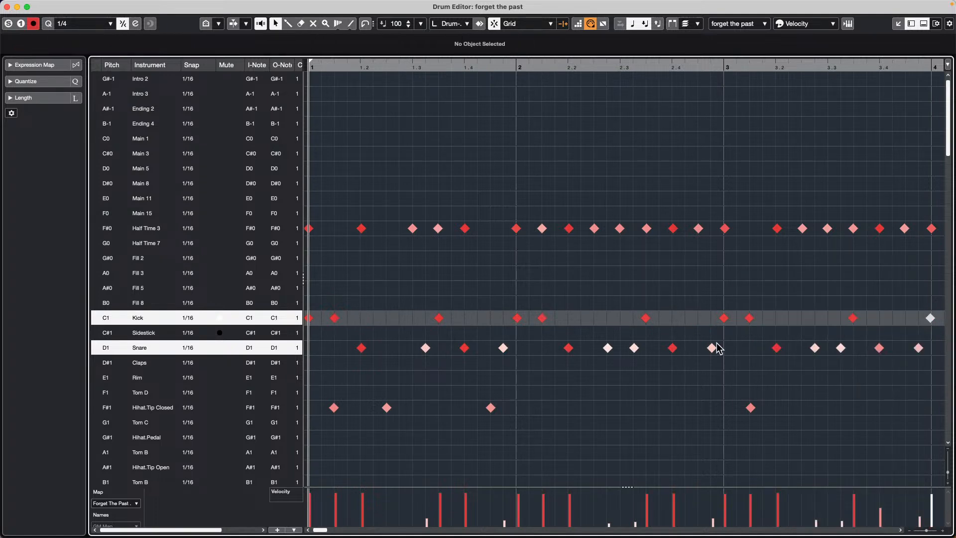
pyautogui.click(672, 348)
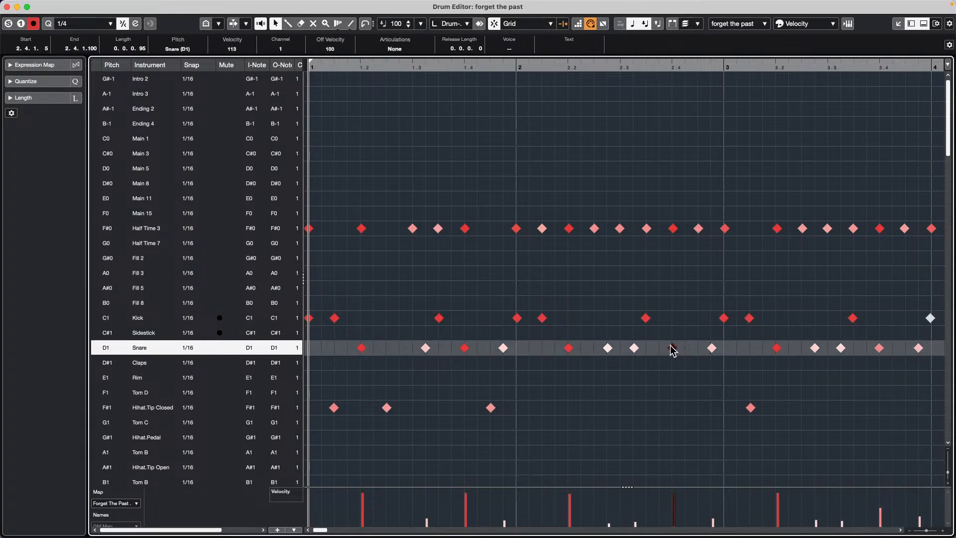
pyautogui.click(670, 372)
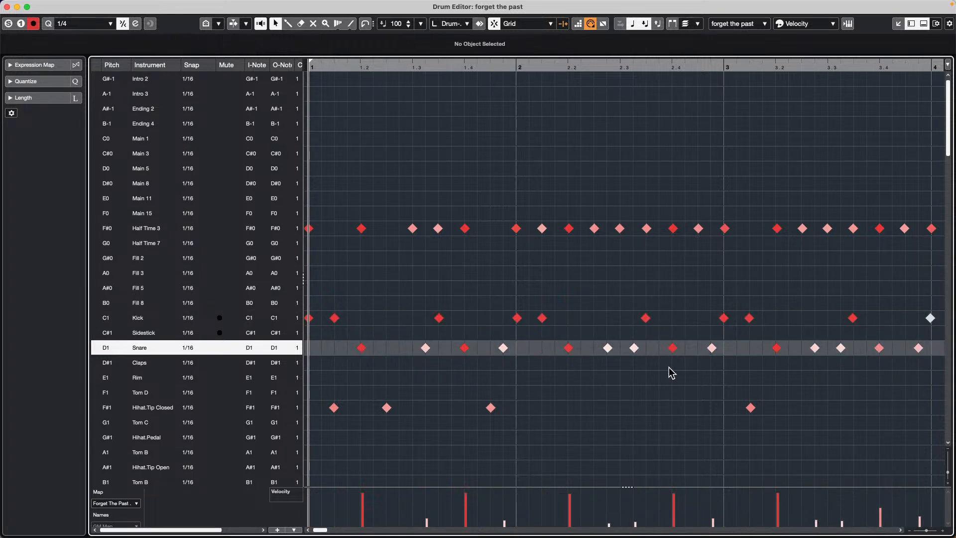
pyautogui.click(878, 348)
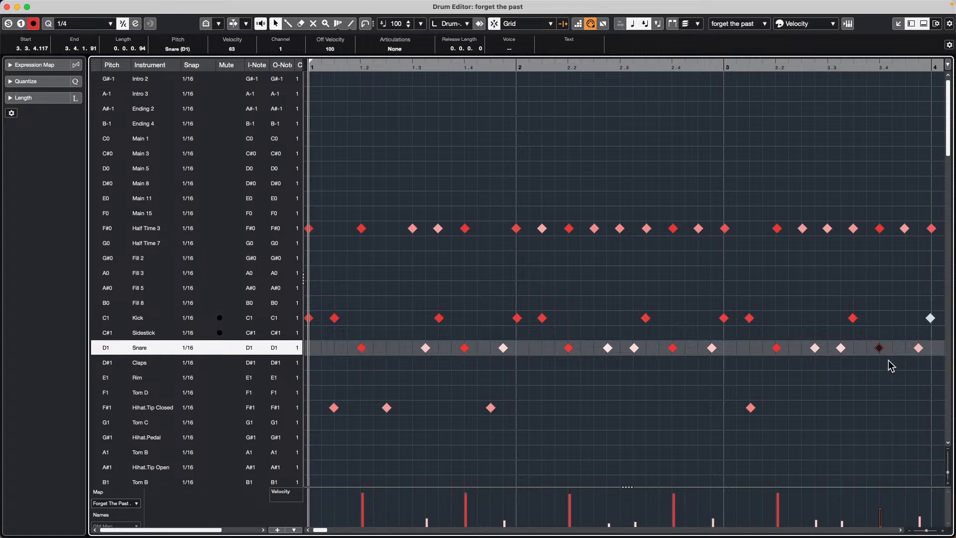
pyautogui.click(880, 493)
pyautogui.click(885, 509)
pyautogui.moveTo(885, 509); pyautogui.dragTo(885, 505)
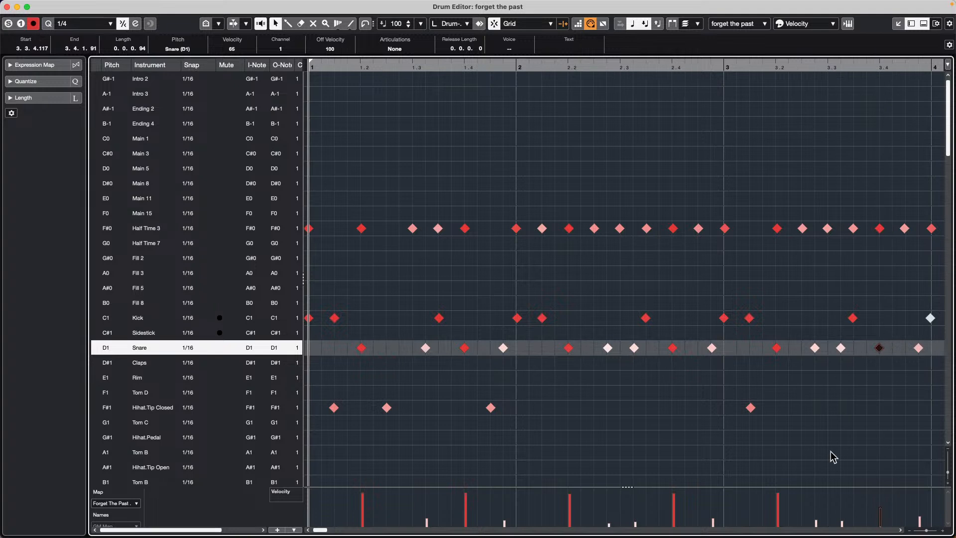
pyautogui.click(7, 7)
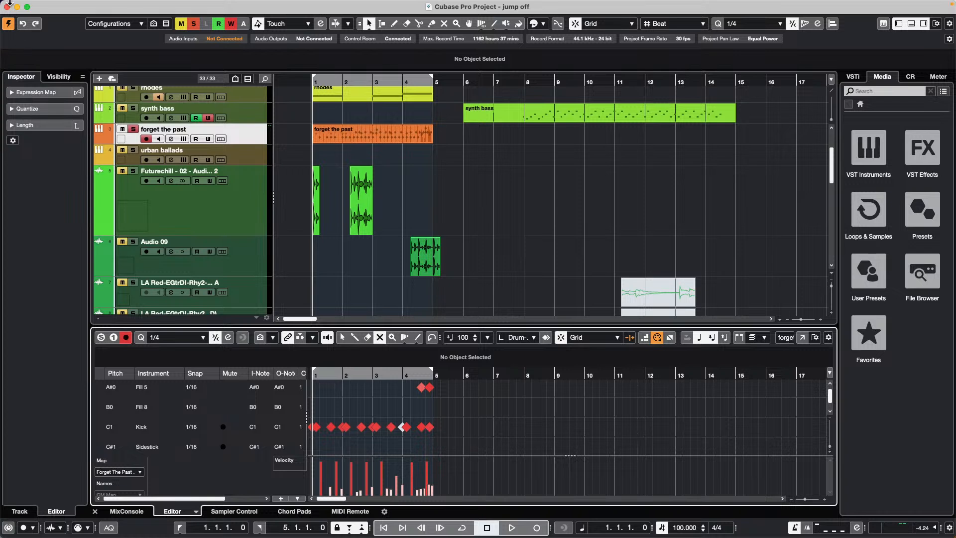
# - Turn on Delete Overlaps in the Editing preferences and accept the change
pyautogui.click(67, 6)
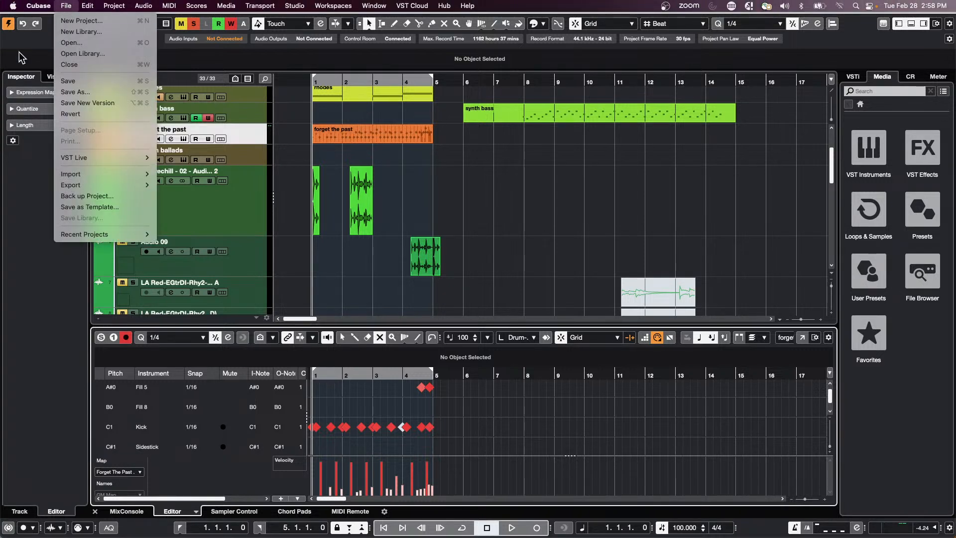
pyautogui.moveTo(34, 10)
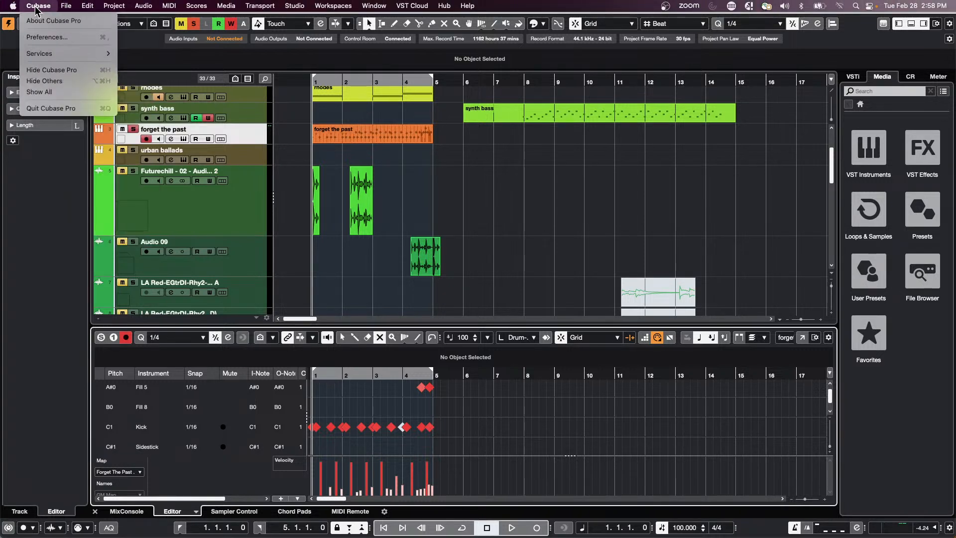
pyautogui.click(53, 37)
pyautogui.click(160, 31)
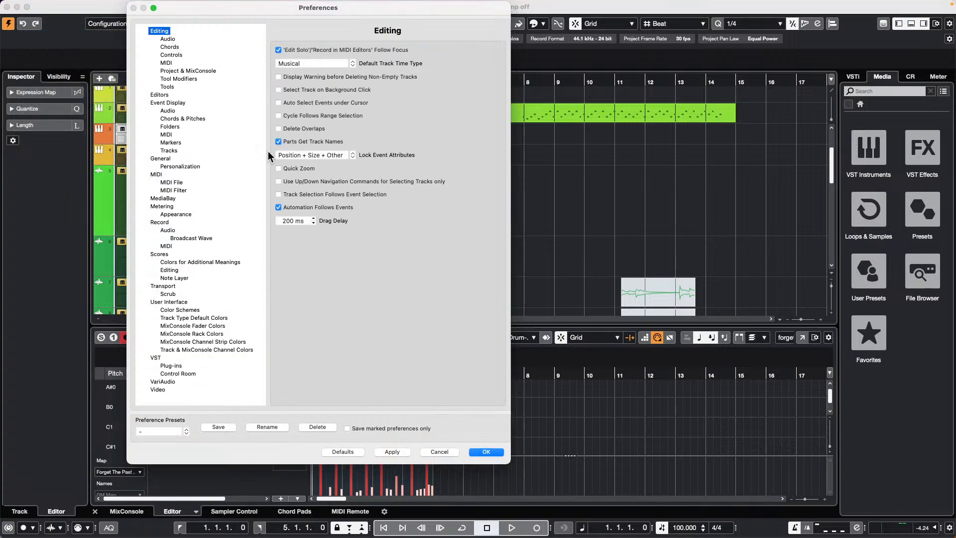
pyautogui.click(279, 128)
pyautogui.click(279, 129)
pyautogui.click(483, 450)
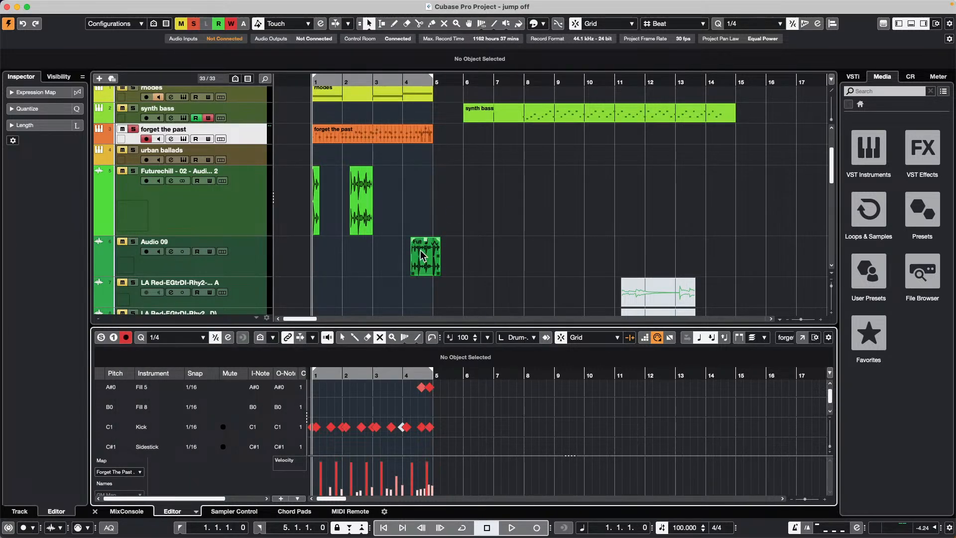
# - Move the Audio 09 event onto the Futurechill track at 3.3.1, and apply the Editing preferences with Delete Overlaps enabled
pyautogui.moveTo(425, 259); pyautogui.dragTo(371, 219)
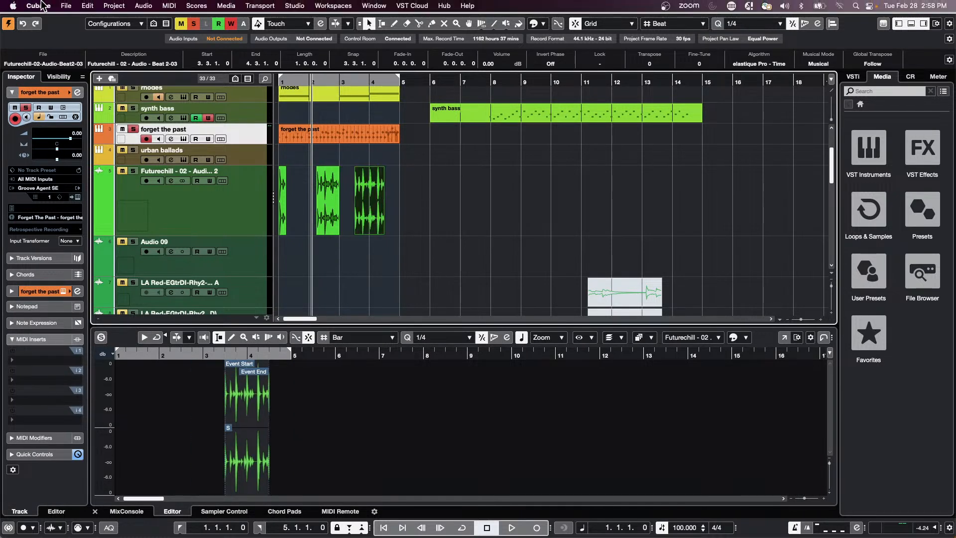
pyautogui.click(63, 6)
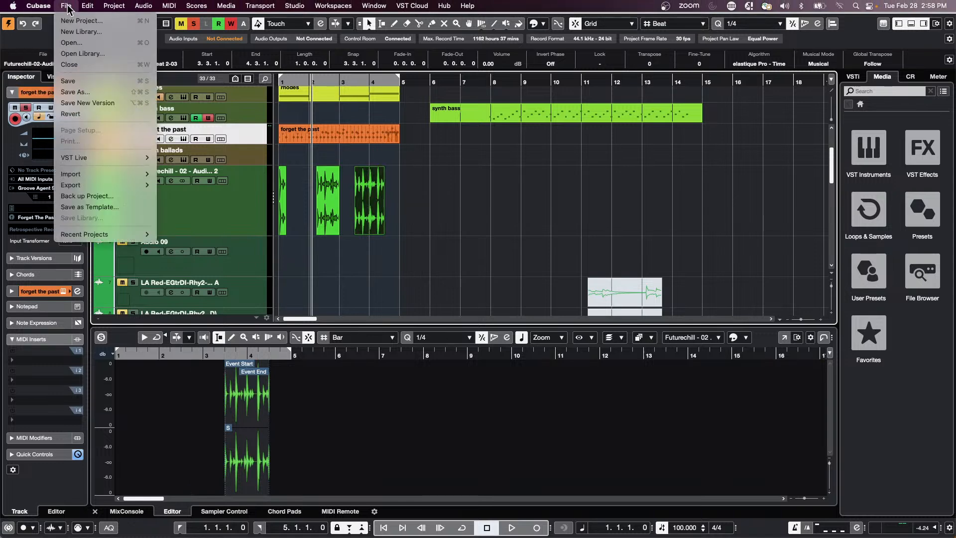
pyautogui.moveTo(39, 6)
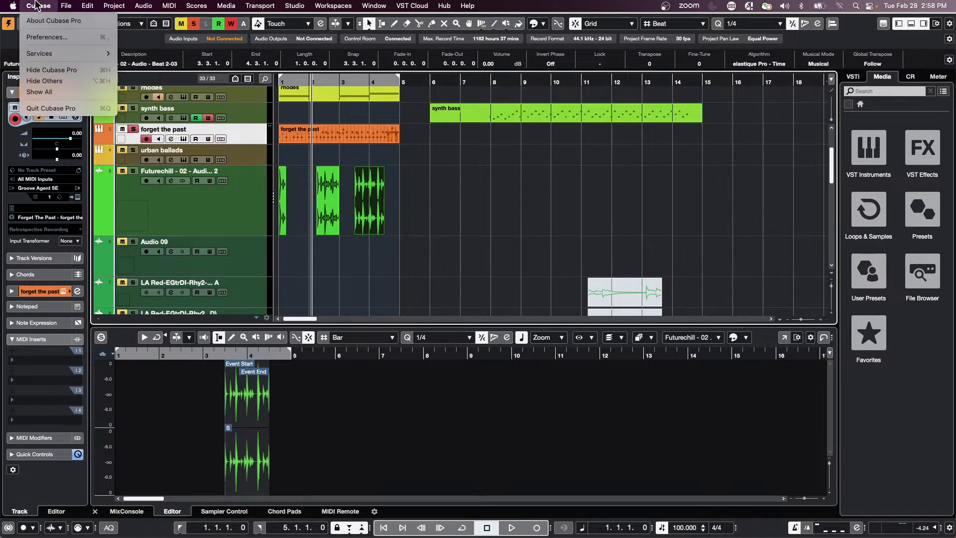
pyautogui.click(40, 38)
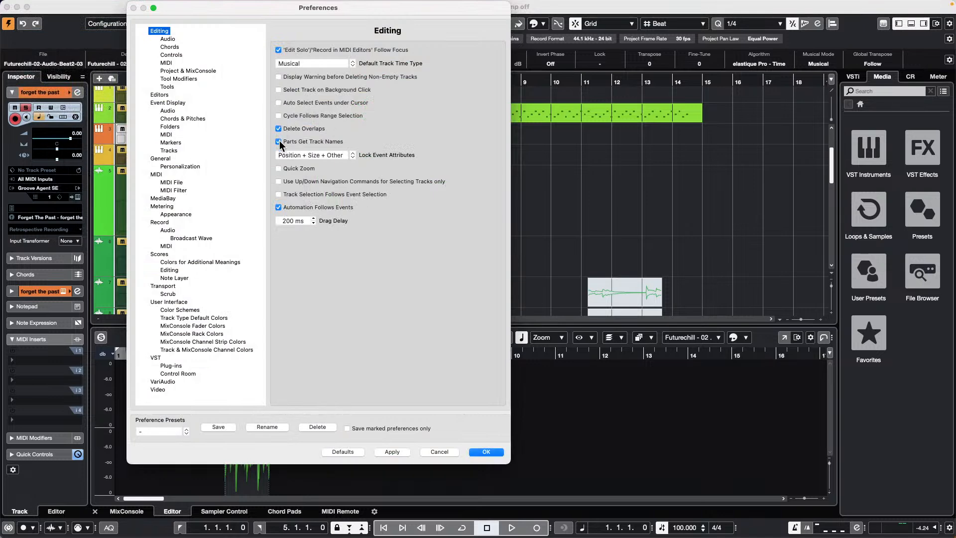
pyautogui.click(398, 453)
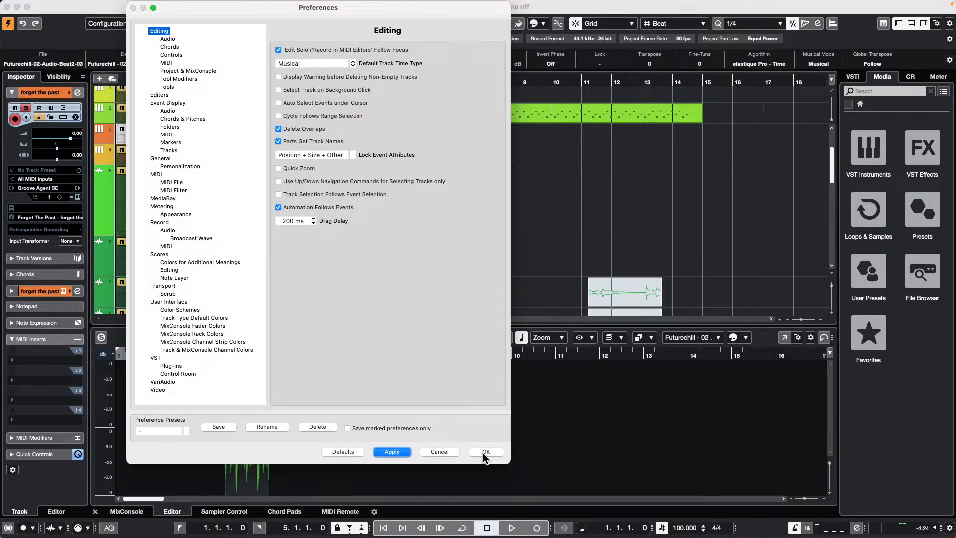
pyautogui.click(484, 454)
# - Move the Futurechill track's audio events over one another to test overlap deletion, leaving one event starting at 2.4.1
pyautogui.moveTo(365, 210)
pyautogui.mouseDown()
pyautogui.moveTo(343, 213)
pyautogui.moveTo(344, 221)
pyautogui.moveTo(377, 205)
pyautogui.mouseUp()
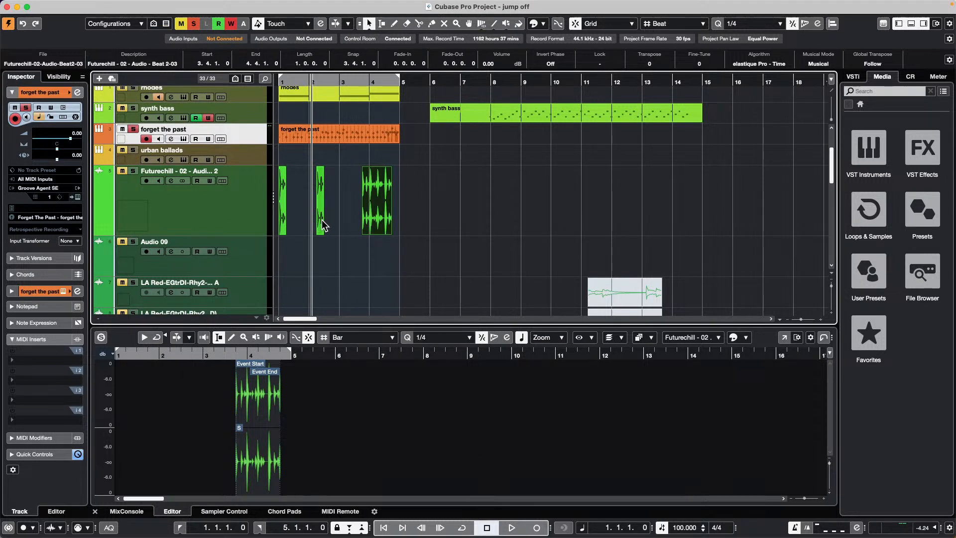
pyautogui.press('KP_Multiply')
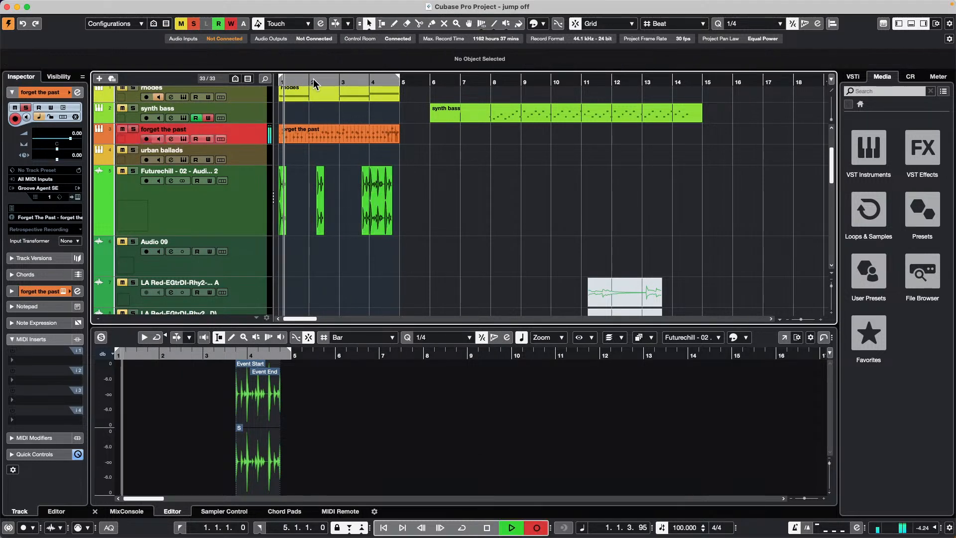
pyautogui.press('space')
pyautogui.moveTo(312, 79); pyautogui.dragTo(315, 106)
pyautogui.click(351, 197)
pyautogui.moveTo(358, 232); pyautogui.dragTo(464, 209)
pyautogui.click(385, 214)
pyautogui.click(558, 209)
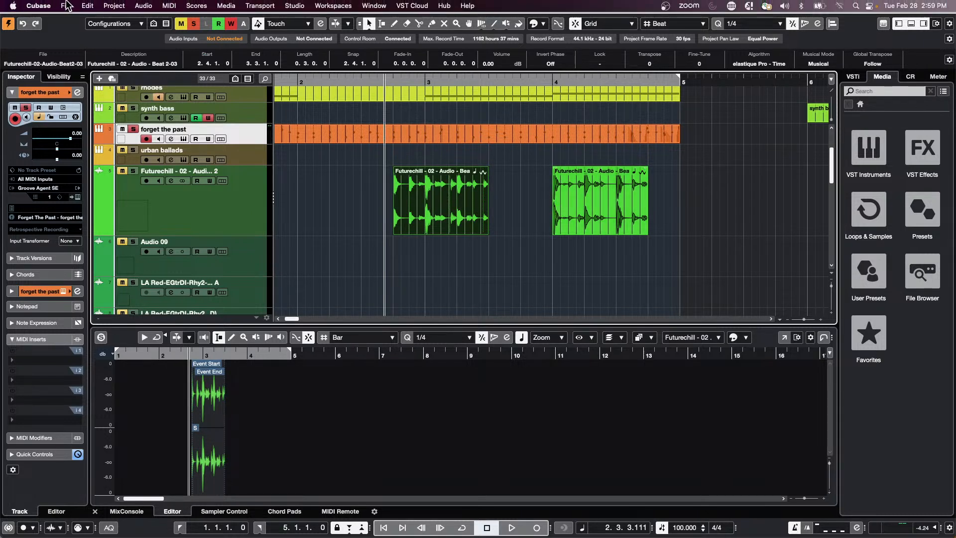
# - Turn off Delete Overlaps in the Editing preferences and apply the change
pyautogui.click(38, 5)
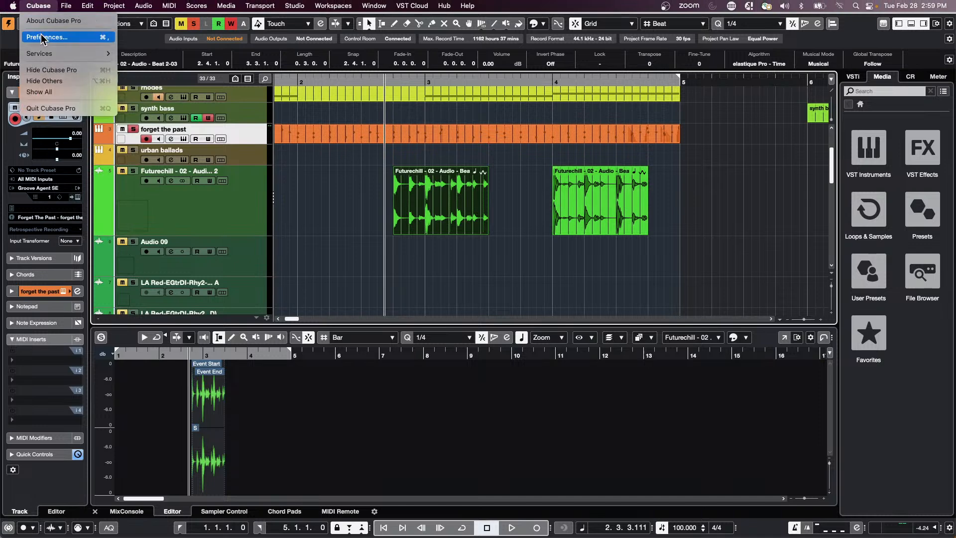
pyautogui.click(43, 37)
pyautogui.click(278, 128)
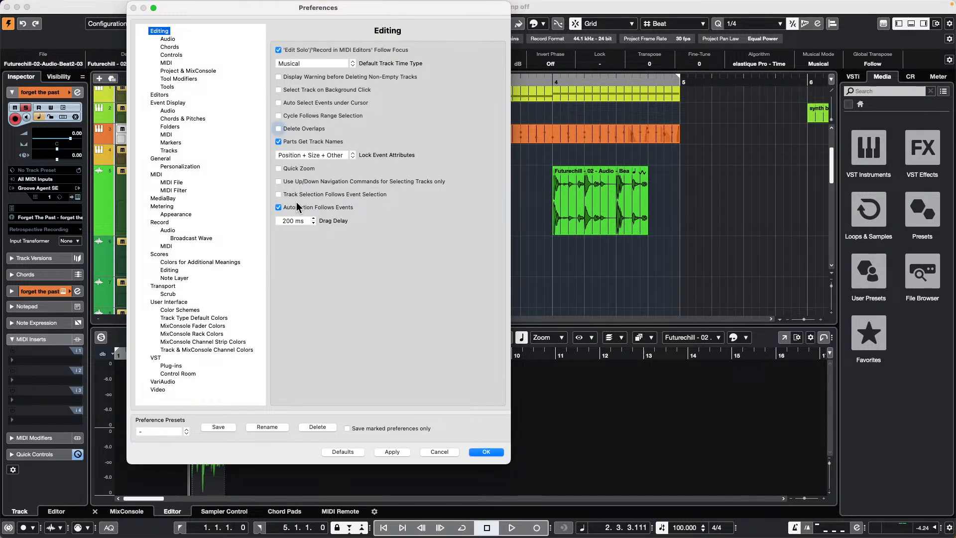
pyautogui.click(395, 451)
pyautogui.click(498, 451)
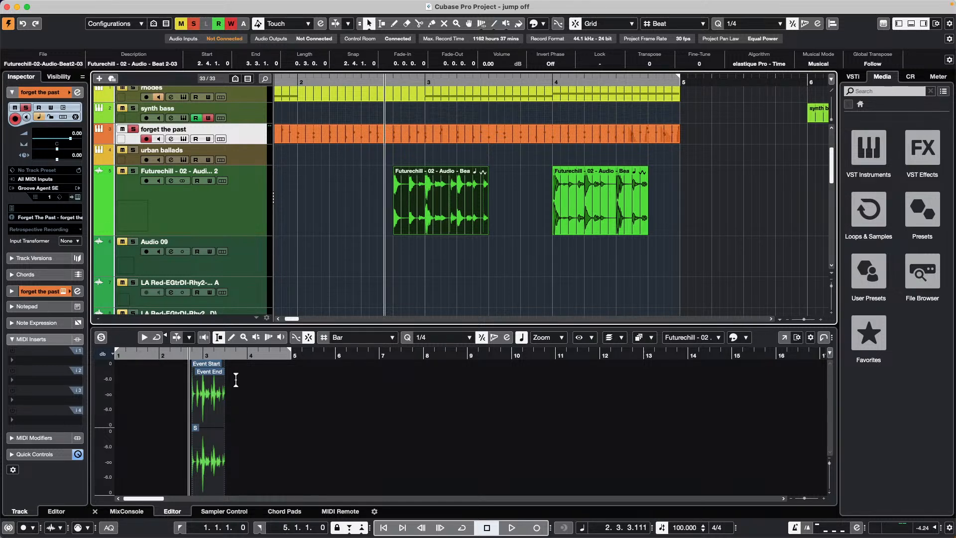
# - Switch to Safari and search the web for Cubase 12 manual
pyautogui.press('super+Tab')
pyautogui.press('super+Tab')
pyautogui.press('super+Tab')
pyautogui.press('super+Tab')
pyautogui.press('super+Tab')
pyautogui.moveTo(330, 534)
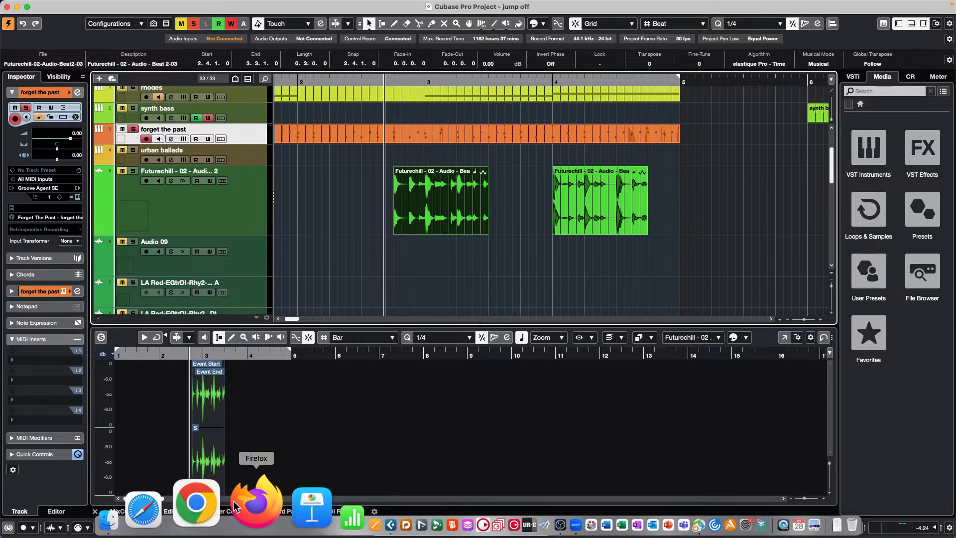
pyautogui.click(200, 504)
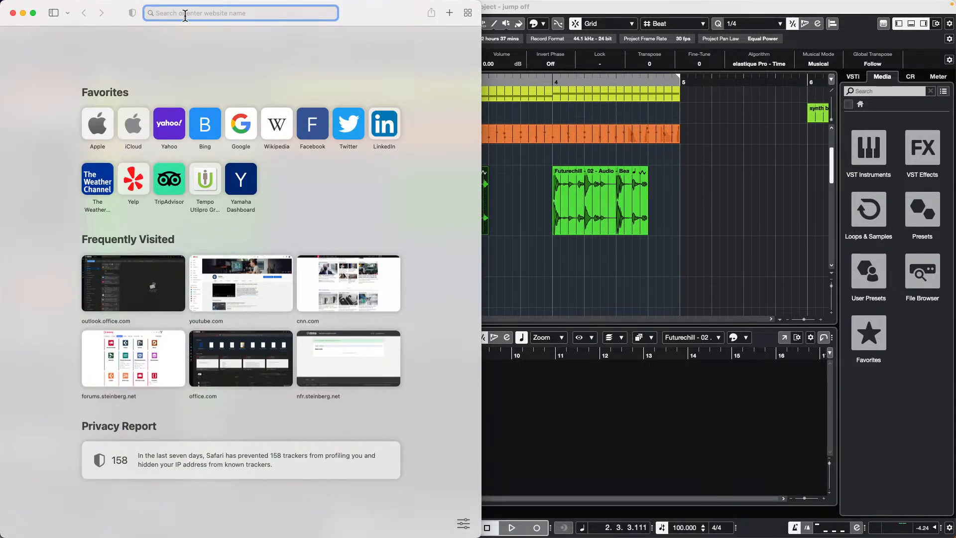
pyautogui.write('Cubase 12 ma')
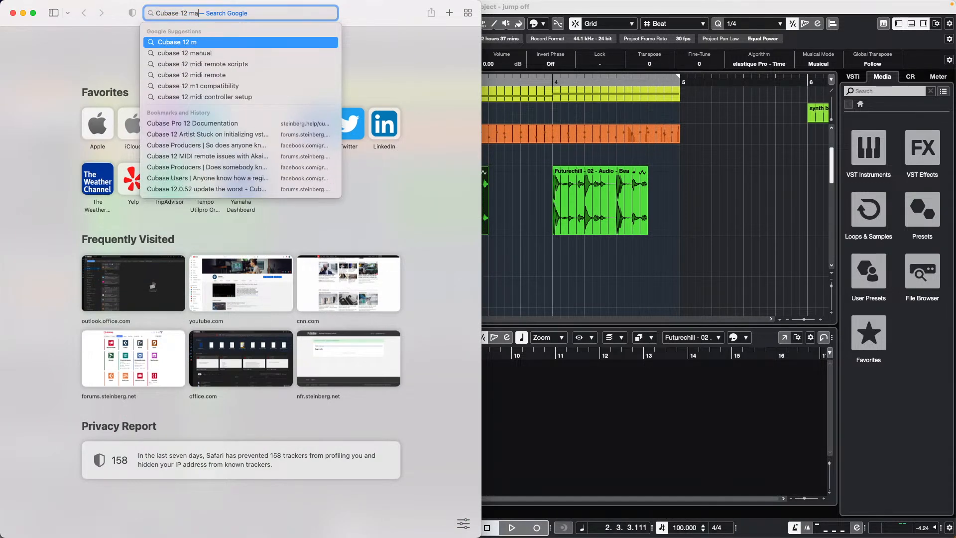
pyautogui.write('nual')
pyautogui.press('Return')
pyautogui.click(184, 15)
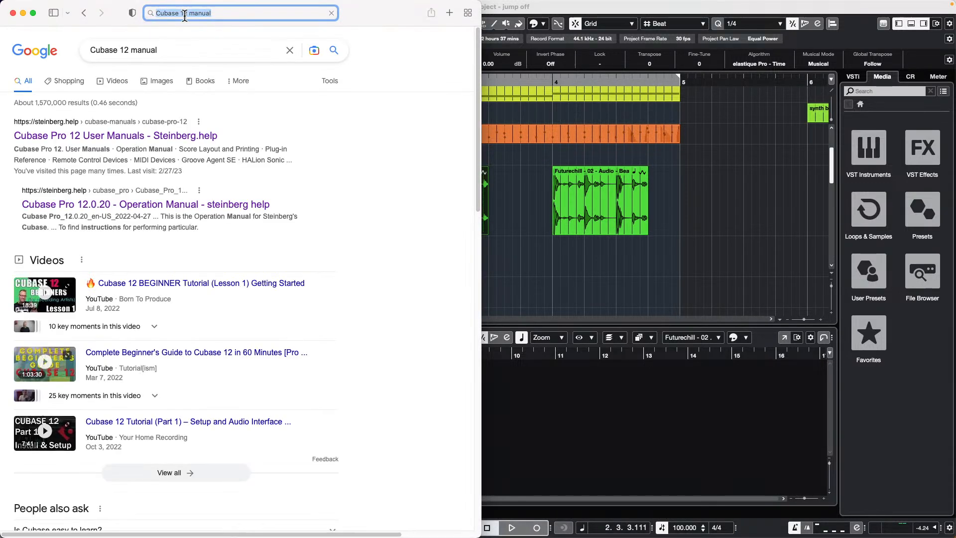
# - Open the Cubase Pro 12 User Manuals page in full screen and go to the English WebHelp version of the Operation Manual
pyautogui.click(157, 137)
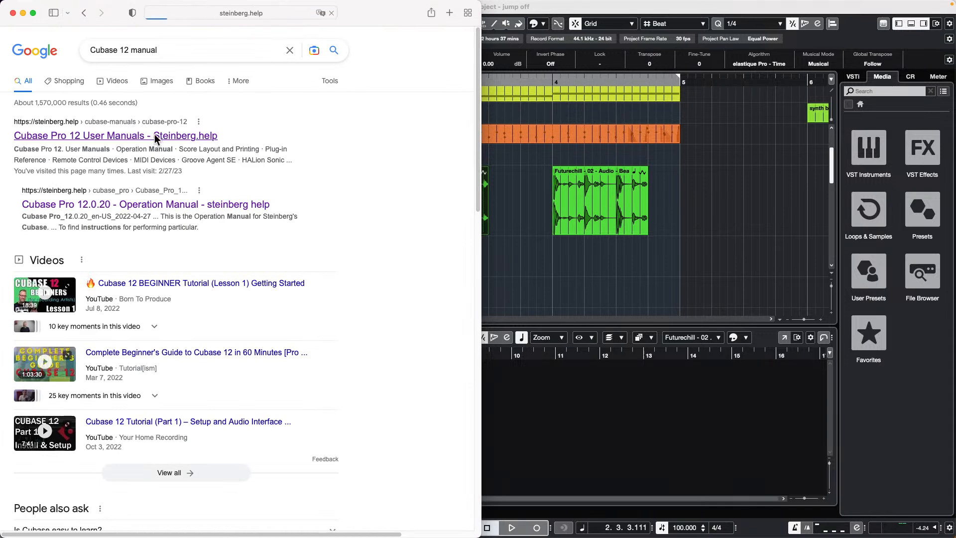
pyautogui.click(33, 13)
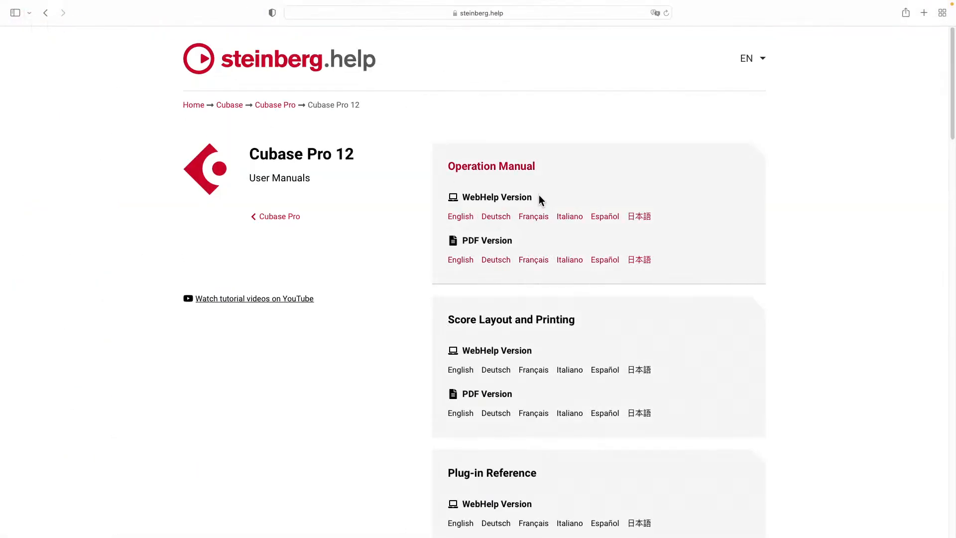
pyautogui.click(470, 216)
# - Open the manual's Track Handling chapter and its topic on adding tracks via the Add Track dialog
pyautogui.scroll(-5, 354, 208)
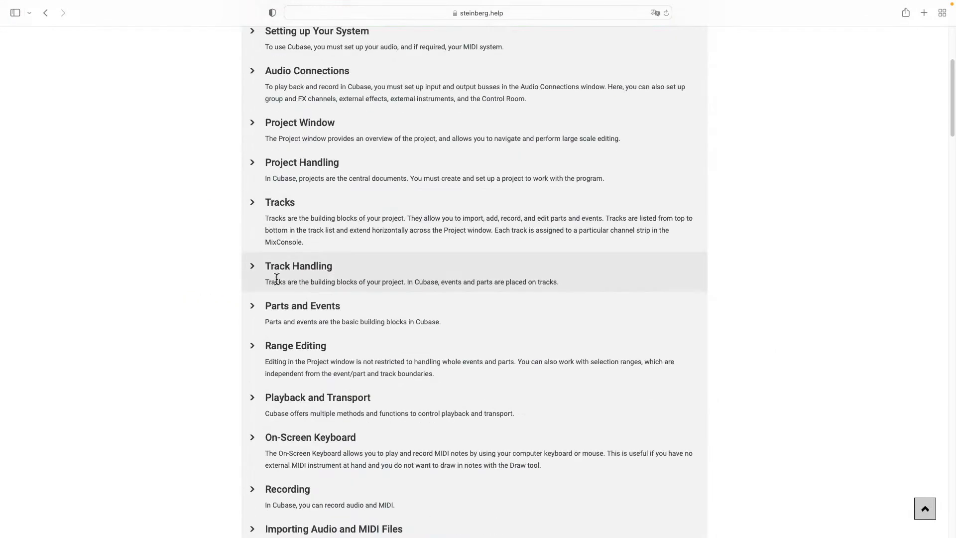
pyautogui.click(452, 262)
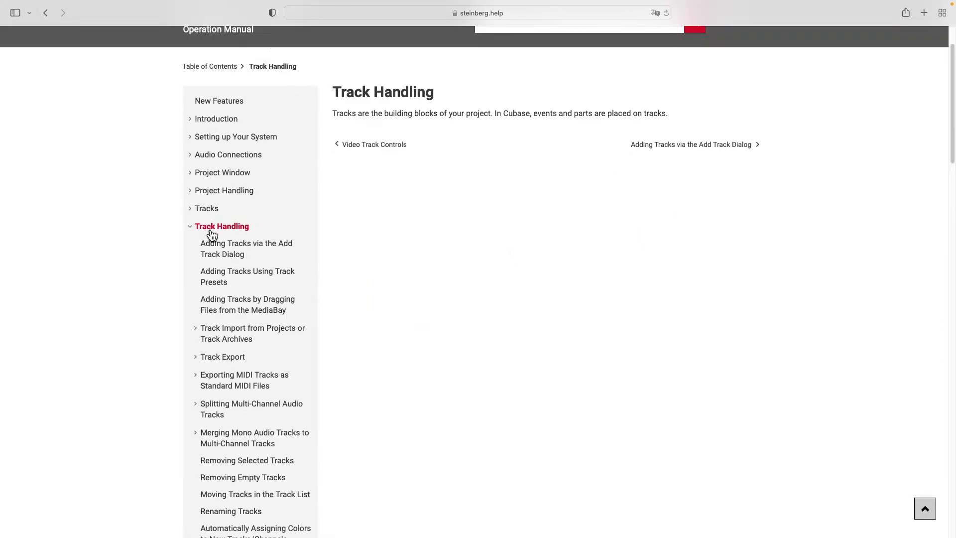
pyautogui.click(231, 252)
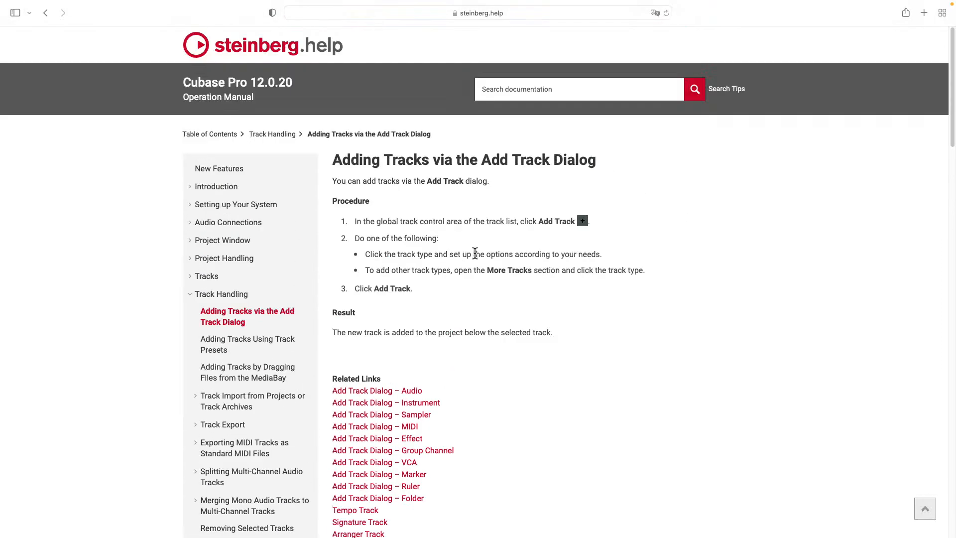
# - Go back to the Cubase Pro 12 User Manuals page and open the English PDF version of the Operation Manual
pyautogui.click(43, 14)
pyautogui.click(43, 14)
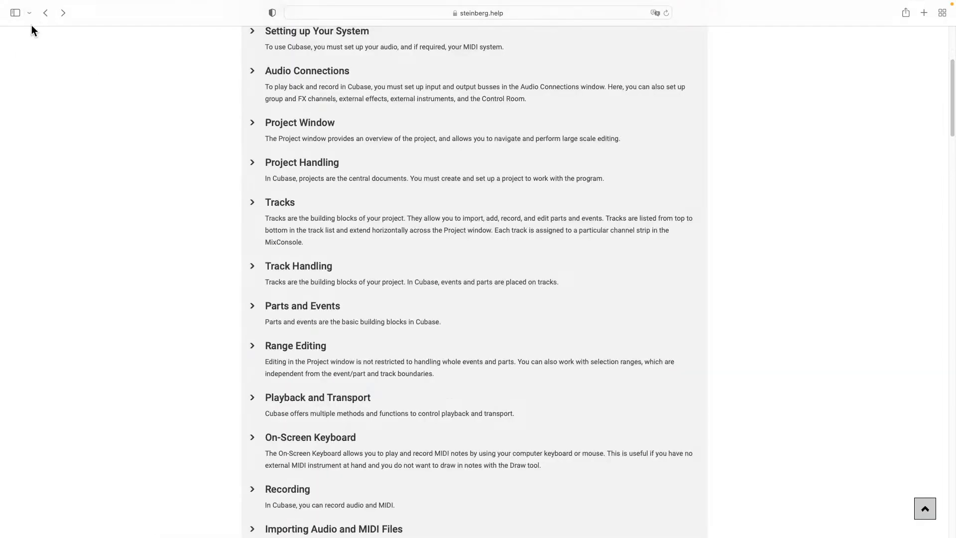
pyautogui.click(46, 17)
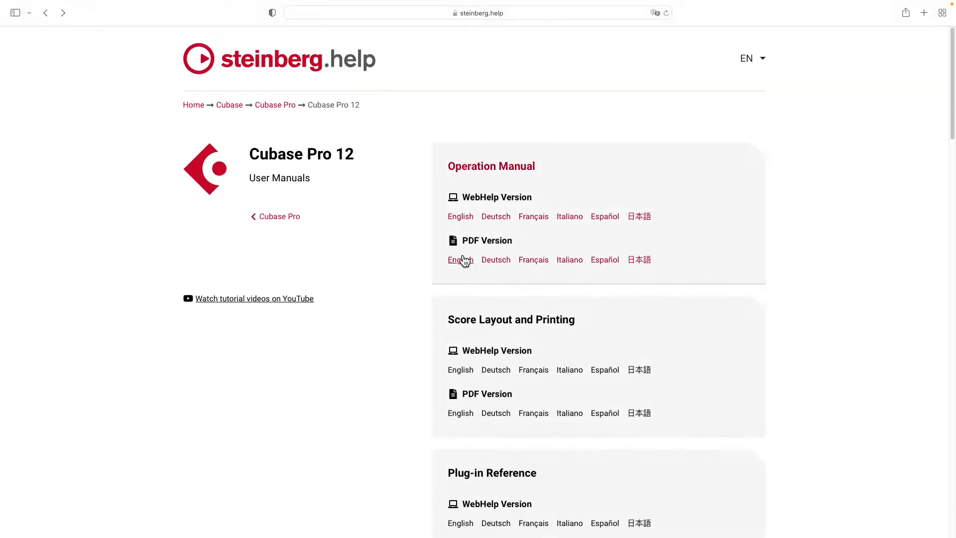
pyautogui.click(462, 256)
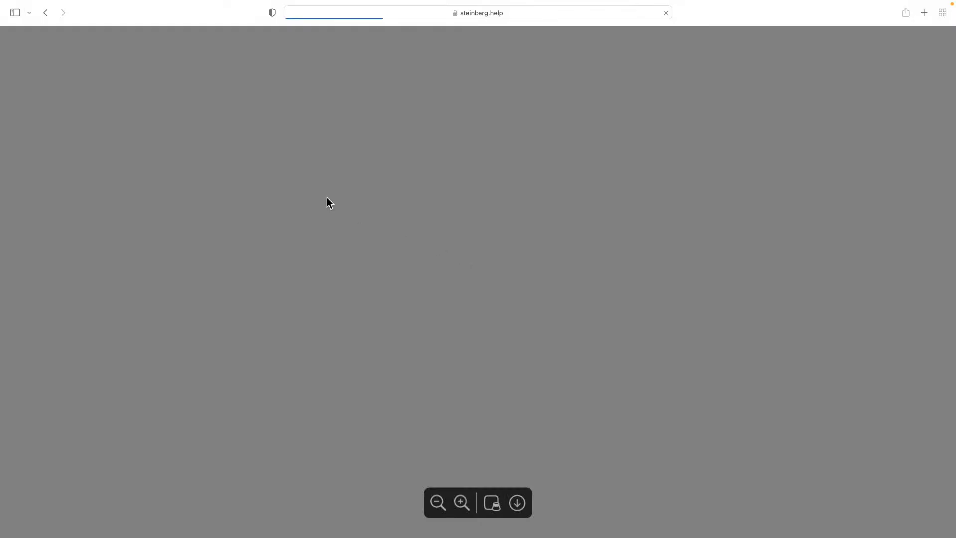
# - Browse the PDF manual to the Add Track Dialog – Group Channel topic on page 148 and examine its settings
pyautogui.scroll(-10, 401, 219)
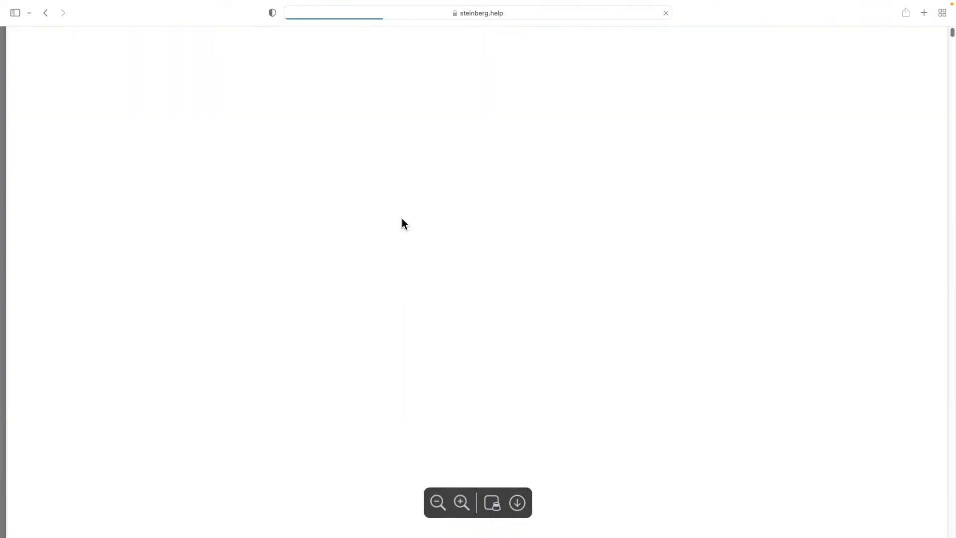
pyautogui.scroll(-15, 402, 215)
pyautogui.scroll(-15, 398, 215)
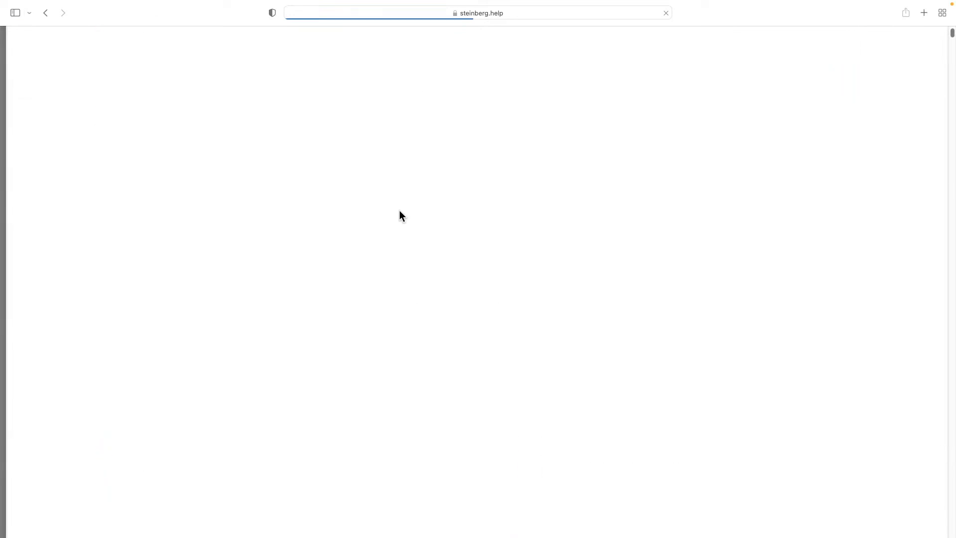
pyautogui.scroll(10, 395, 213)
pyautogui.moveTo(949, 31); pyautogui.dragTo(953, 85)
pyautogui.scroll(-12, 691, 133)
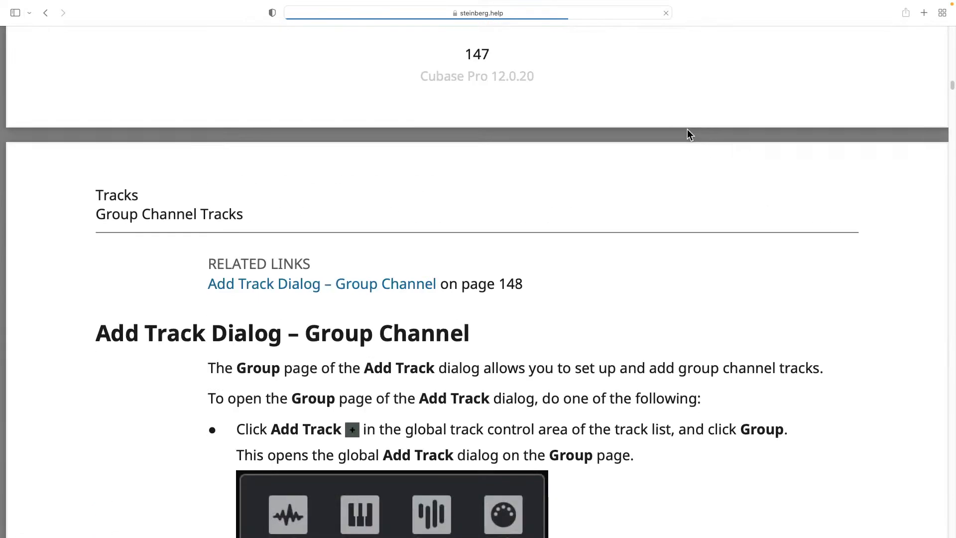
pyautogui.scroll(-20, 687, 130)
pyautogui.scroll(4, 687, 120)
pyautogui.scroll(6, 682, 121)
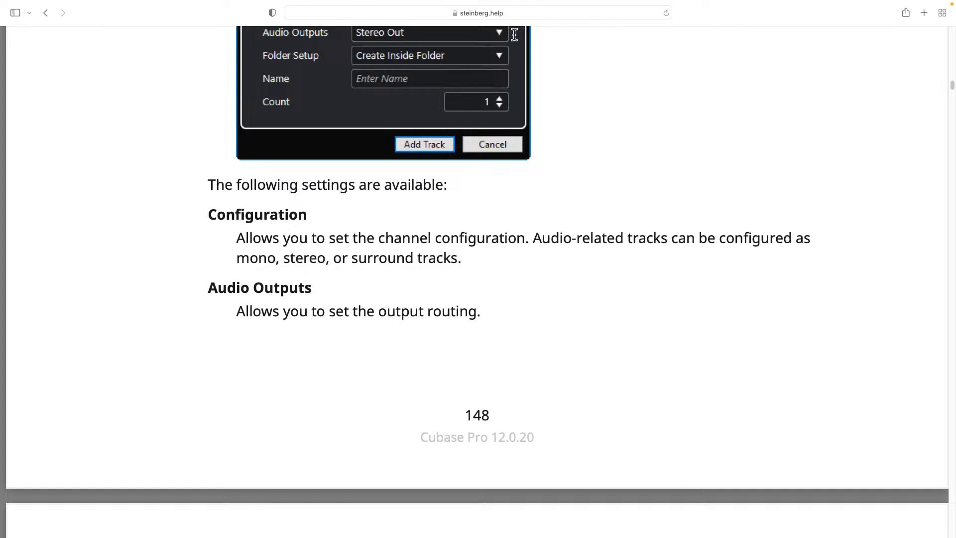
# - Switch to Zoom, start the February 2023 Club Cubase Zoom Meetup with computer audio, and turn on Original Sound for Musicians
pyautogui.moveTo(359, 531)
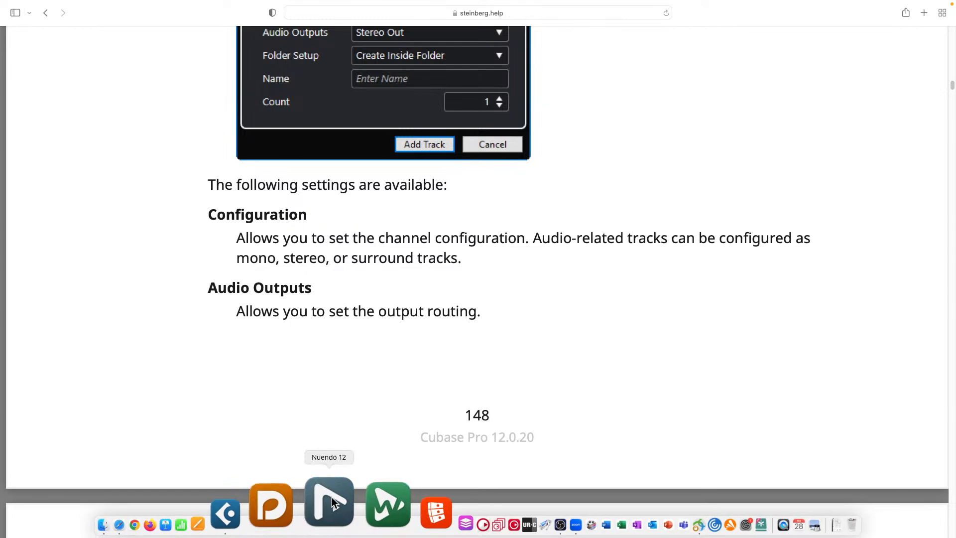
pyautogui.press('super+Tab')
pyautogui.press('Tab')
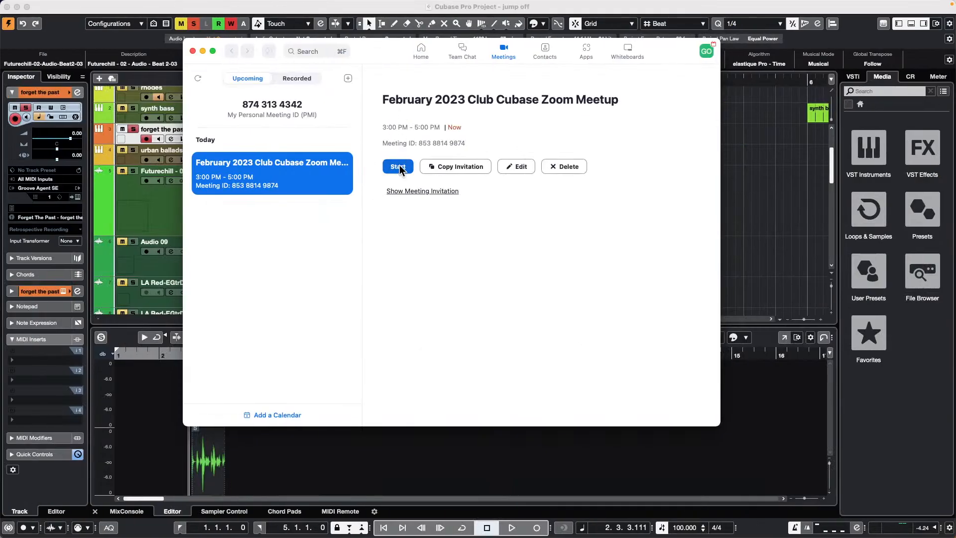
pyautogui.click(398, 167)
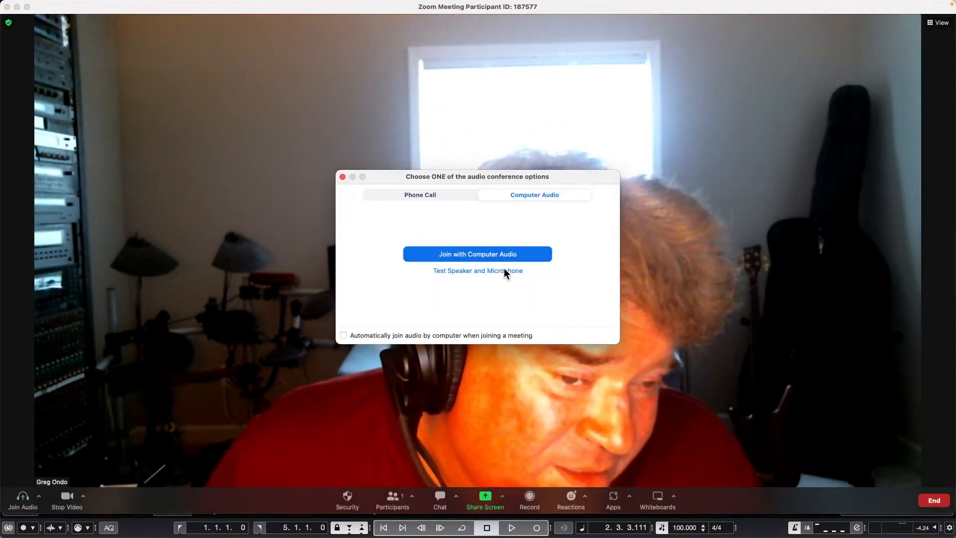
pyautogui.click(507, 253)
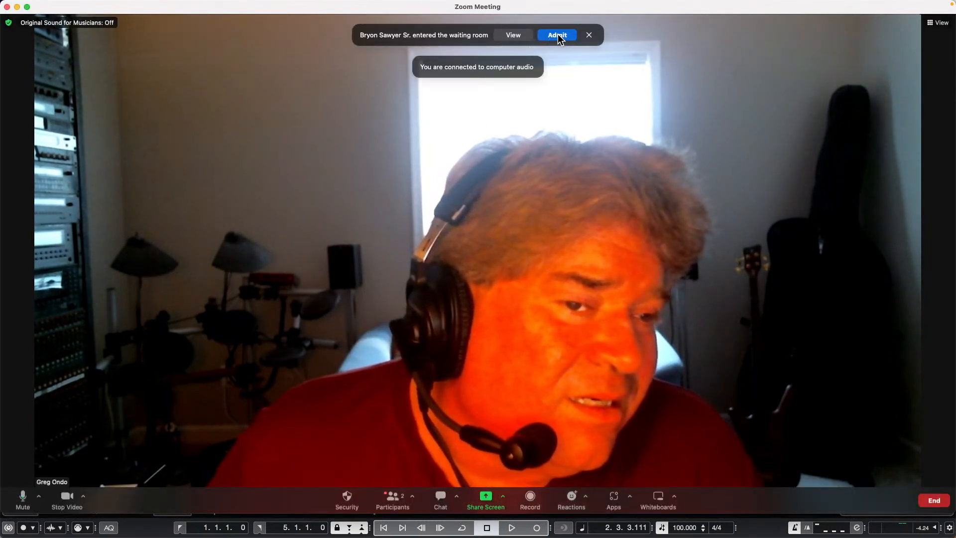
pyautogui.click(110, 23)
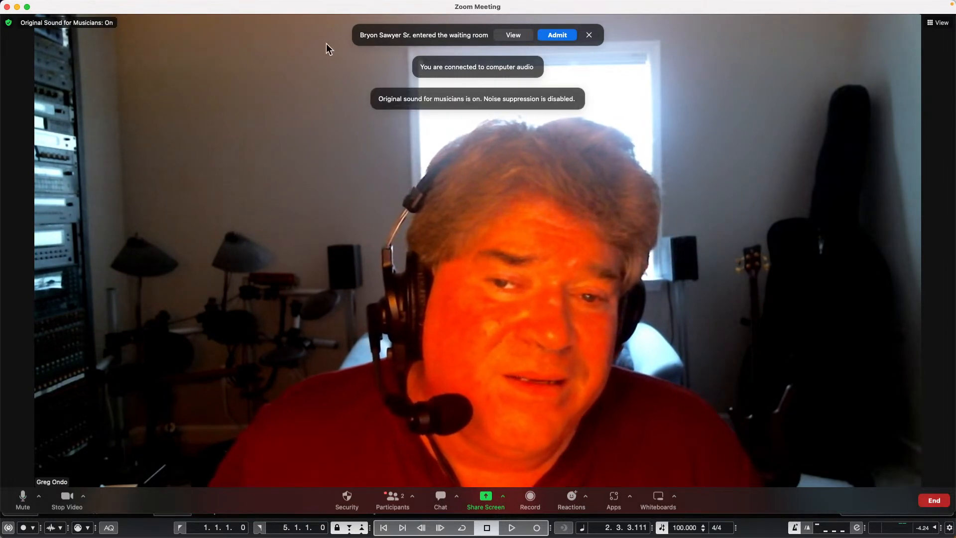
# - Show the waiting room list, admit the first four people waiting, and stop the host's video
pyautogui.click(565, 30)
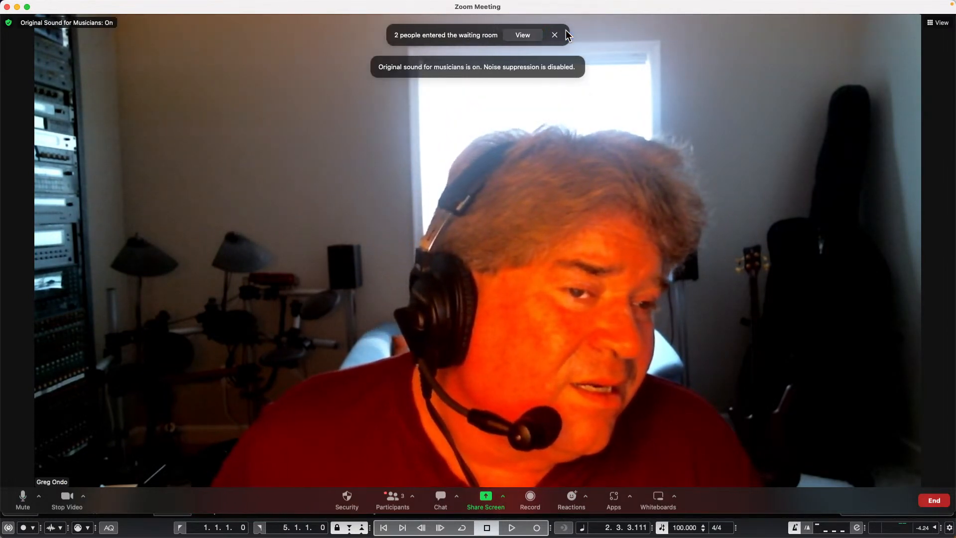
pyautogui.click(527, 36)
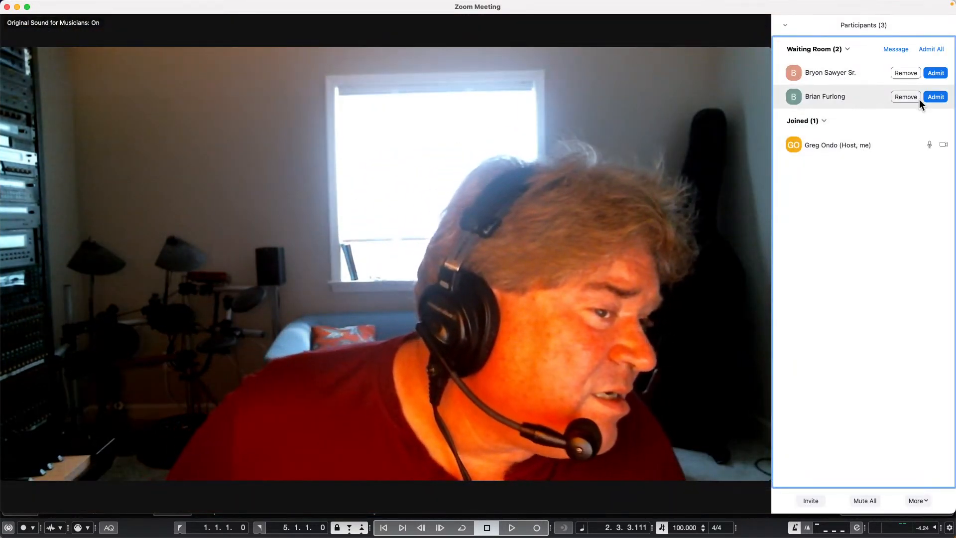
pyautogui.click(935, 96)
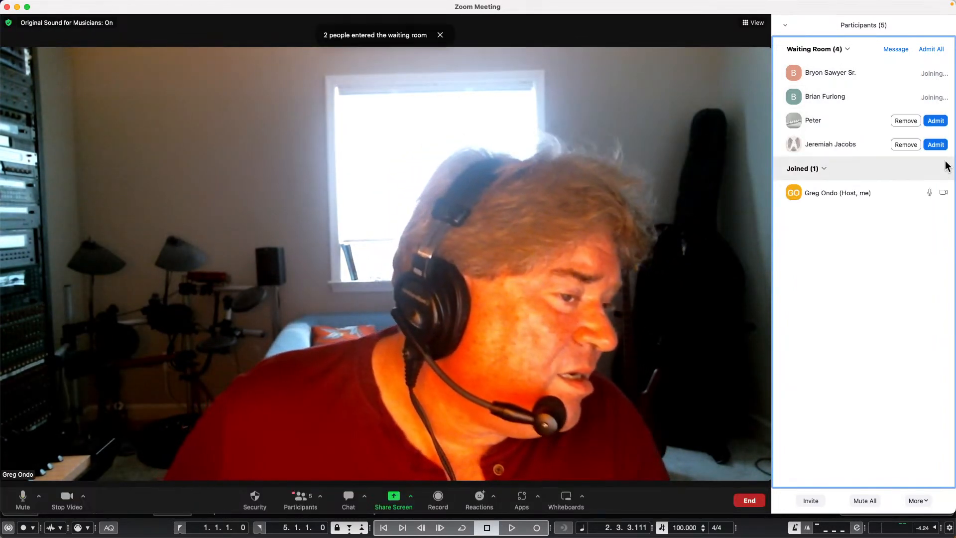
pyautogui.click(935, 144)
pyautogui.click(934, 122)
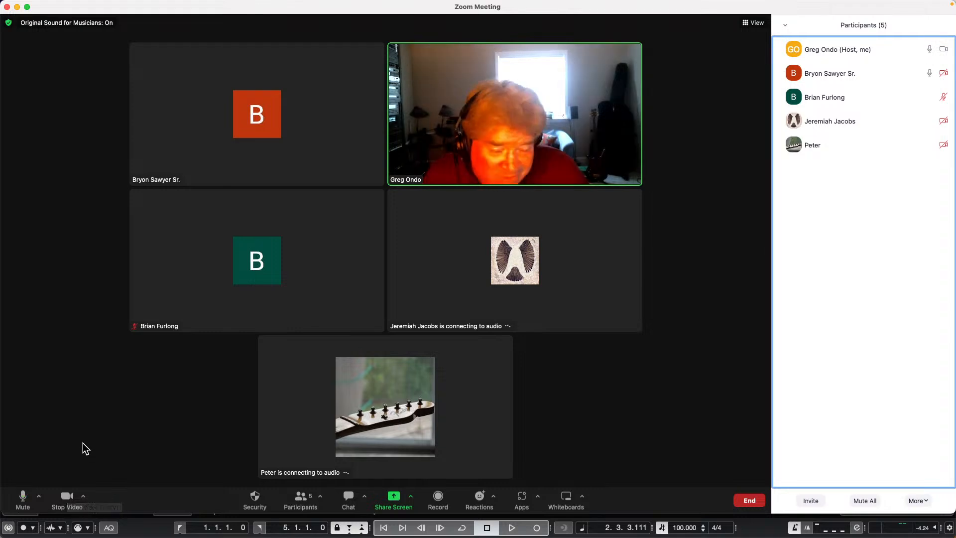
pyautogui.click(65, 497)
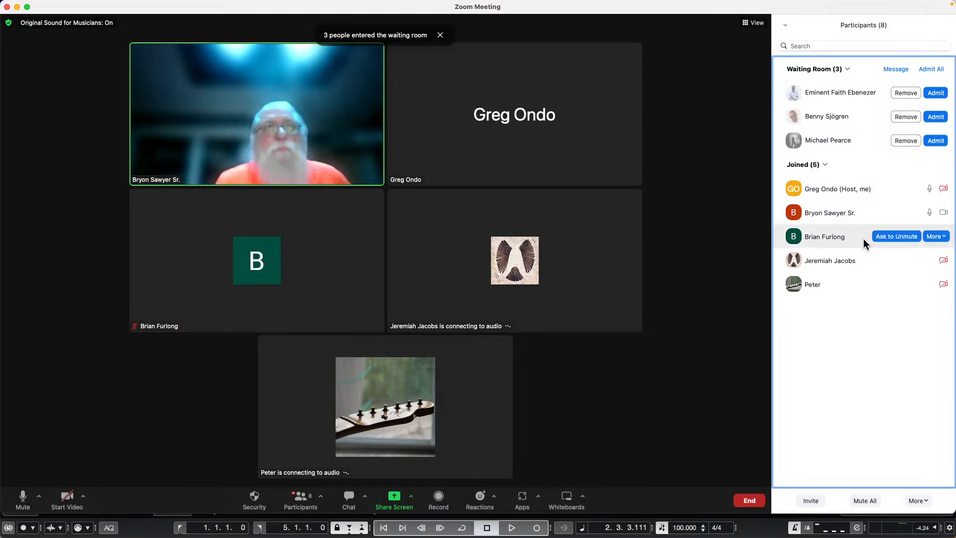
# - Admit the next seven people to the meeting as they enter the waiting room
pyautogui.click(935, 140)
pyautogui.click(936, 117)
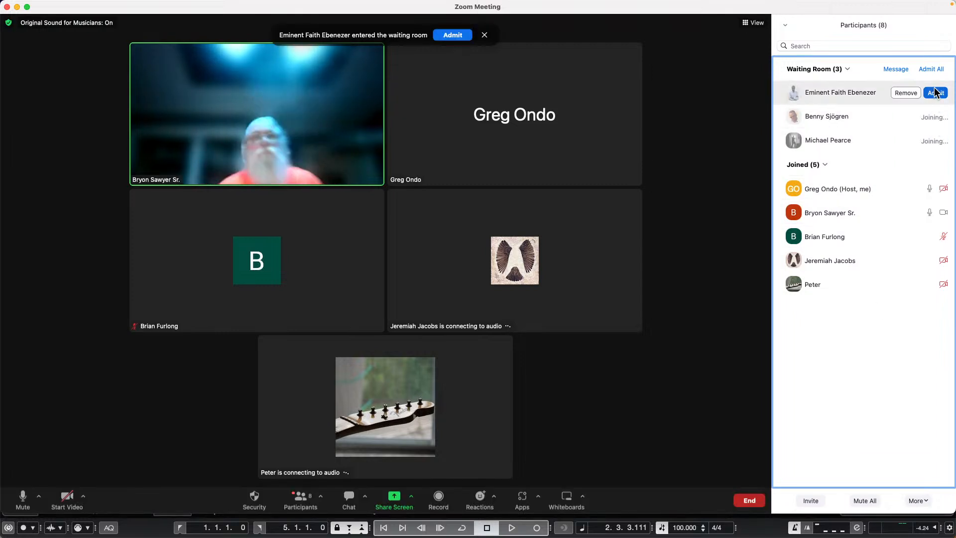
pyautogui.click(935, 93)
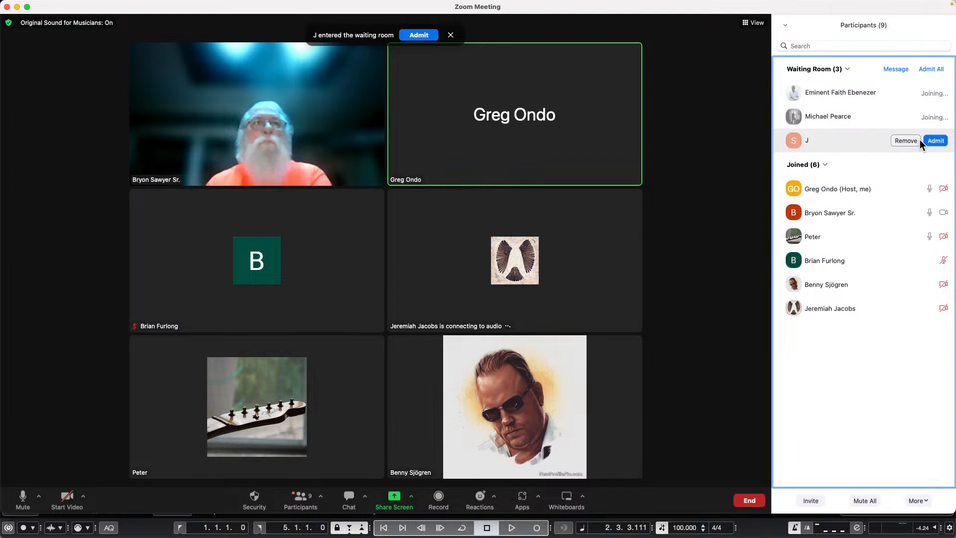
pyautogui.click(927, 142)
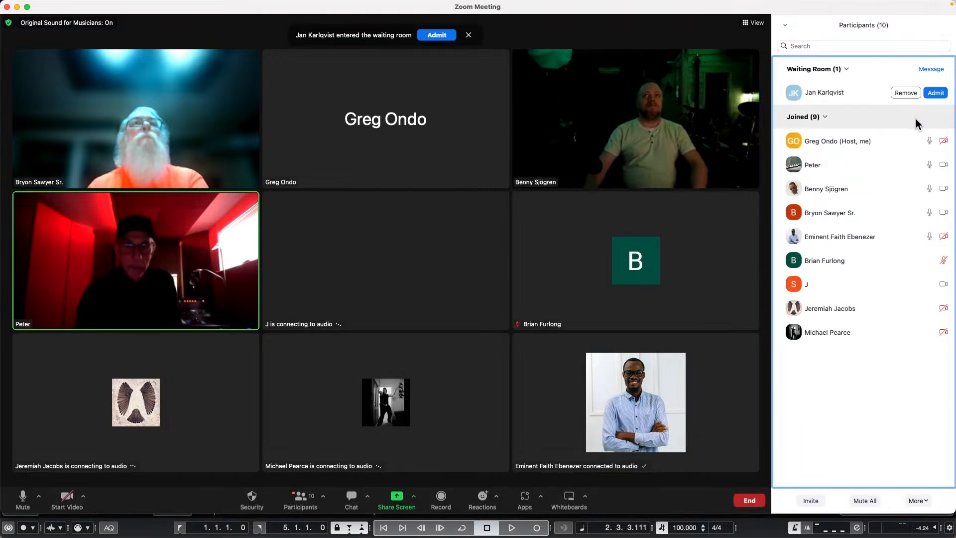
pyautogui.click(934, 93)
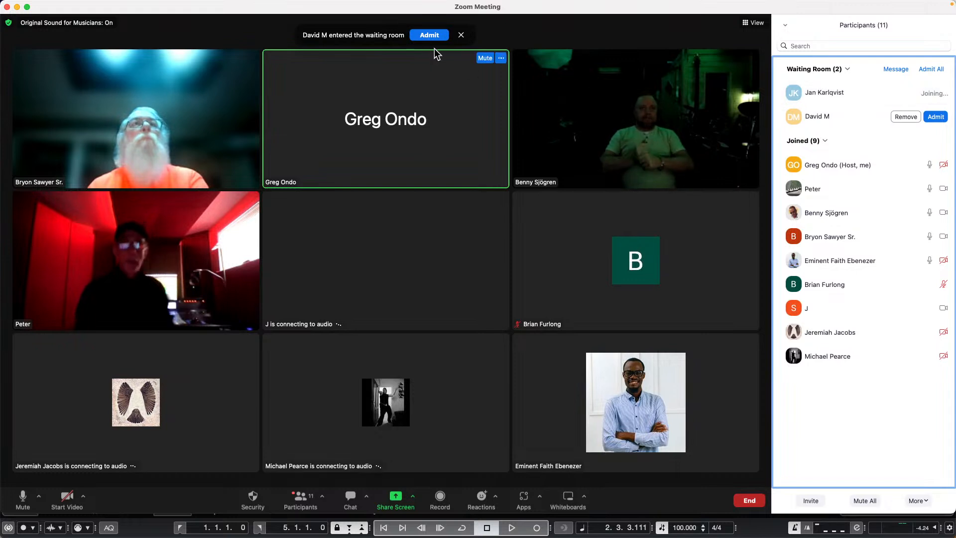
pyautogui.click(431, 36)
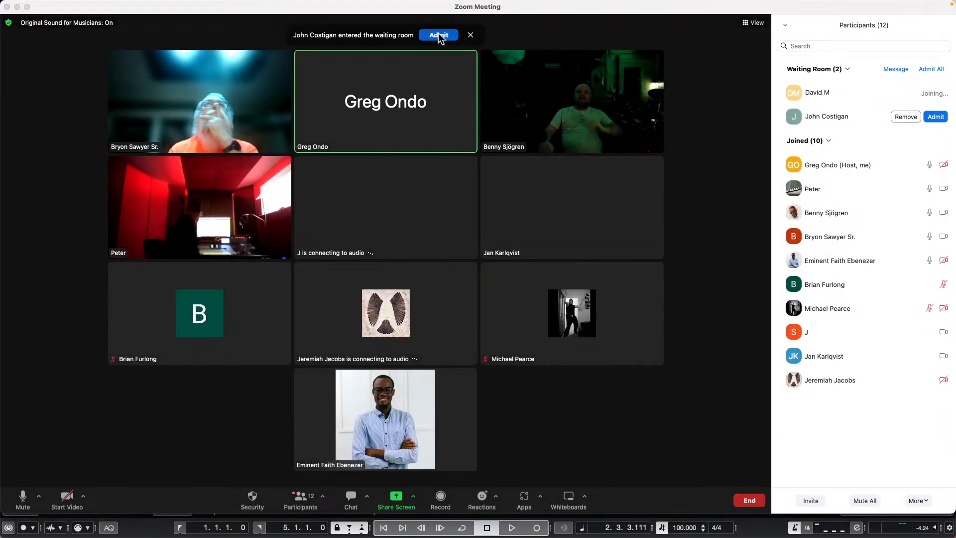
pyautogui.click(438, 35)
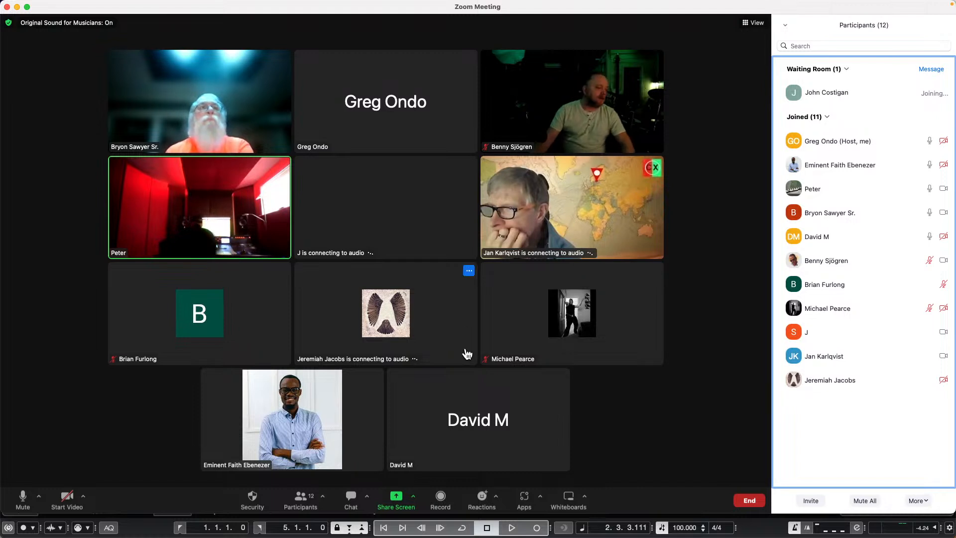
# - Restart the host's video and admit the next person in the waiting room
pyautogui.click(69, 500)
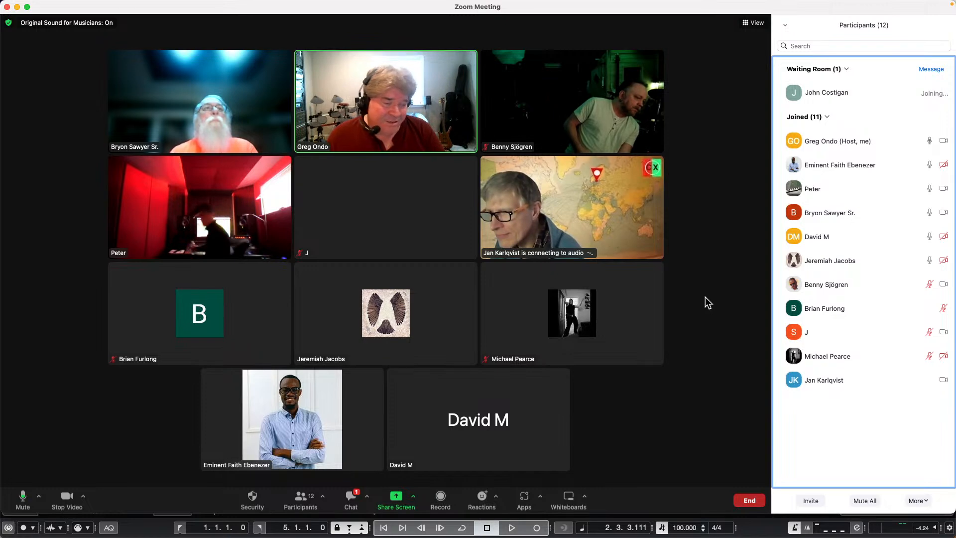
pyautogui.press('super+Tab')
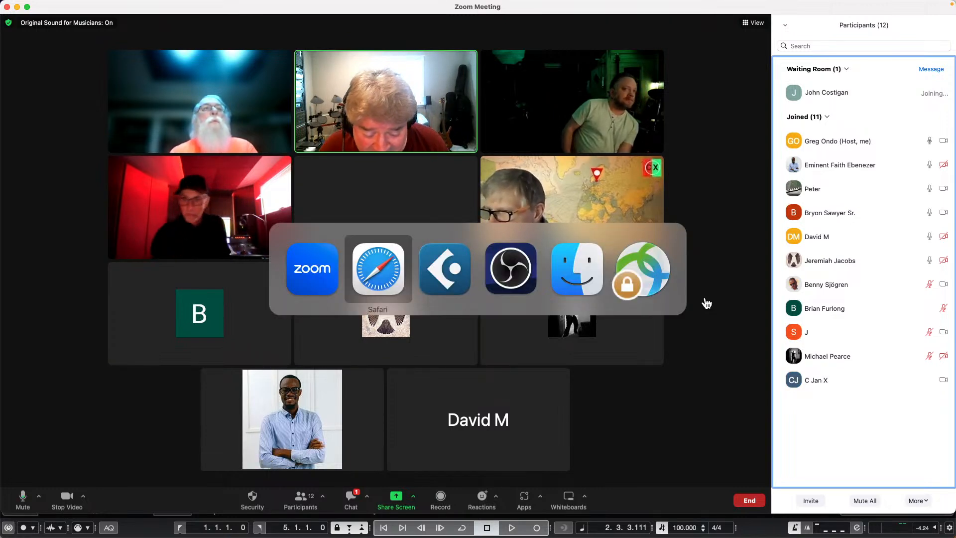
pyautogui.press('super+Tab')
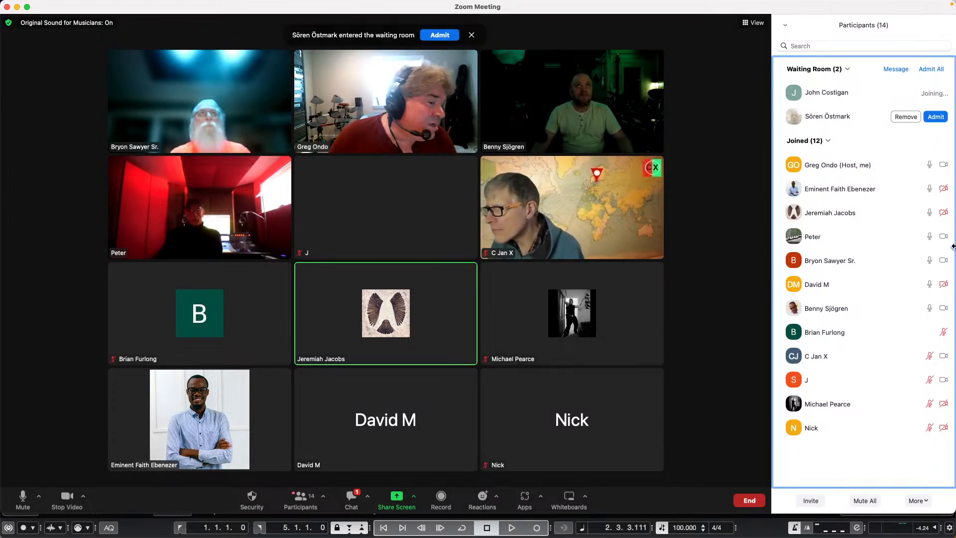
pyautogui.click(935, 116)
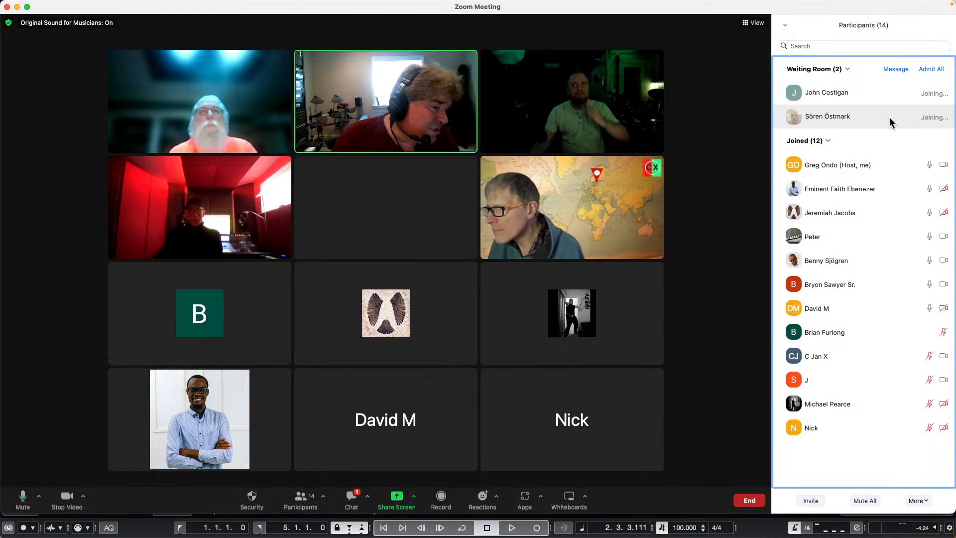